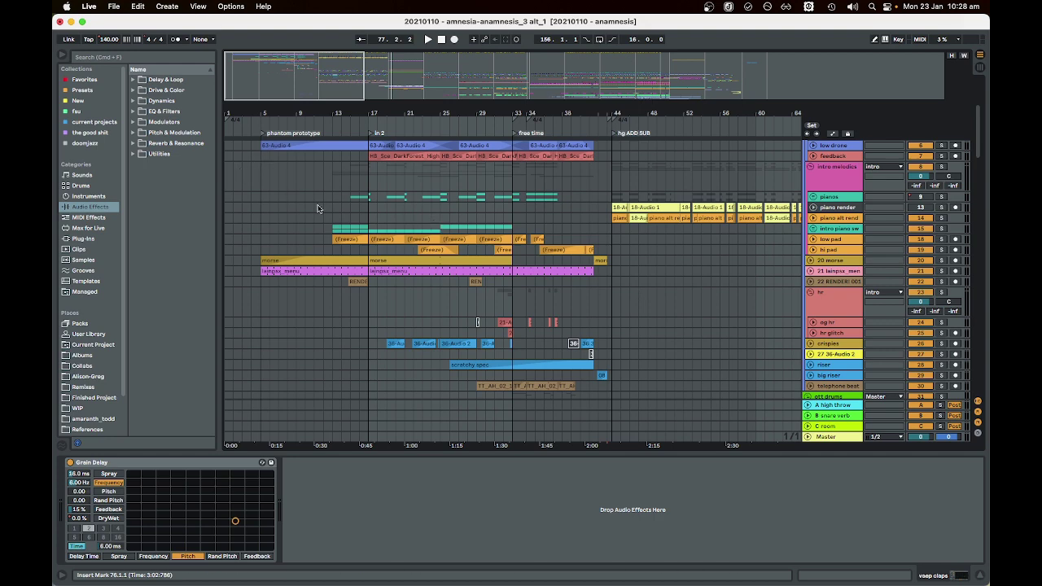
- Survey the whole arrangement from the phantom prototype section to the end marker, including the drum, bass, melodics and vox tracks
scroll(585, 263, right, 5)
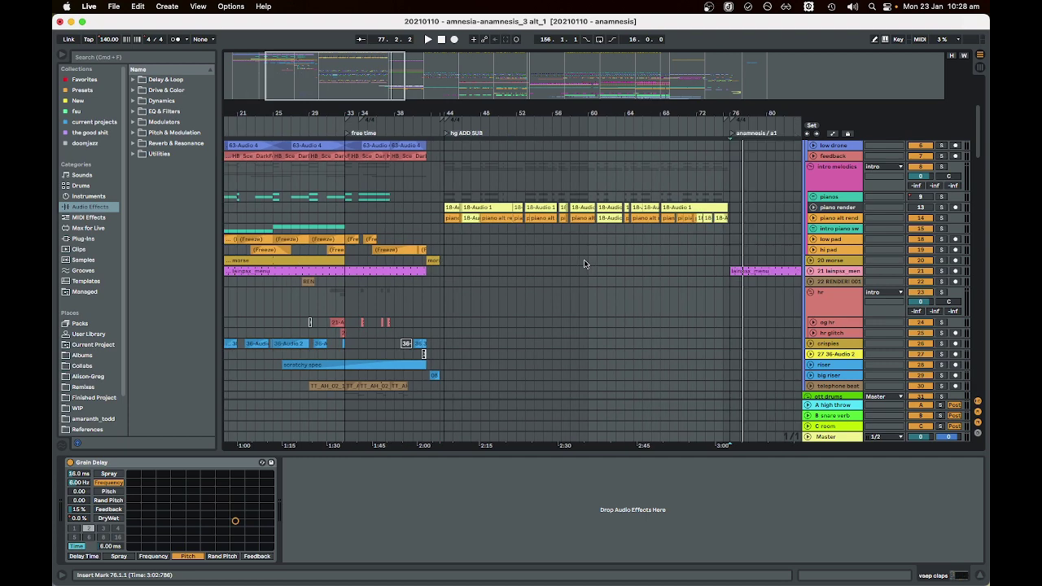
scroll(585, 263, left, 5)
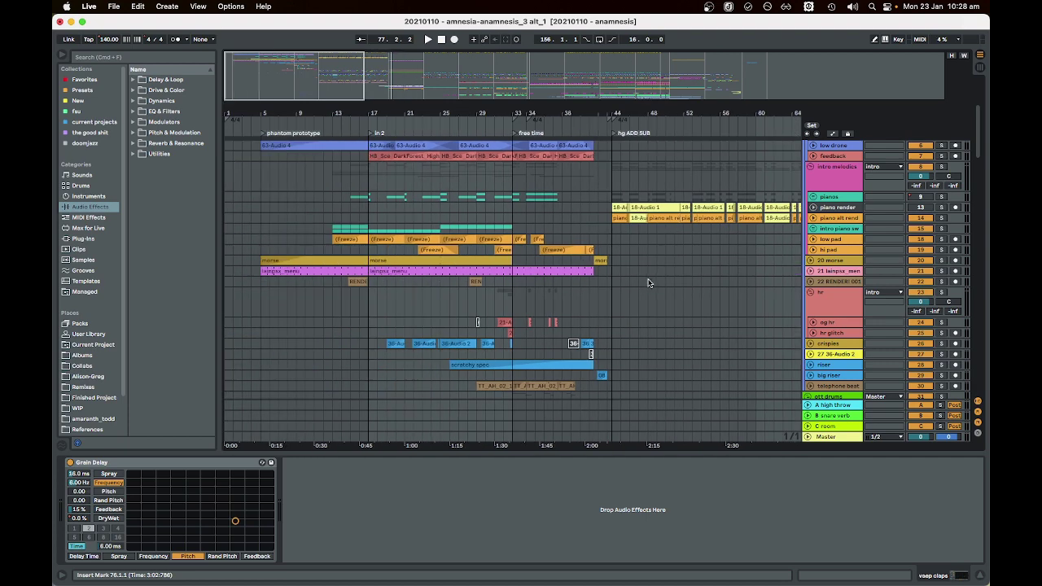
scroll(648, 282, right, 15)
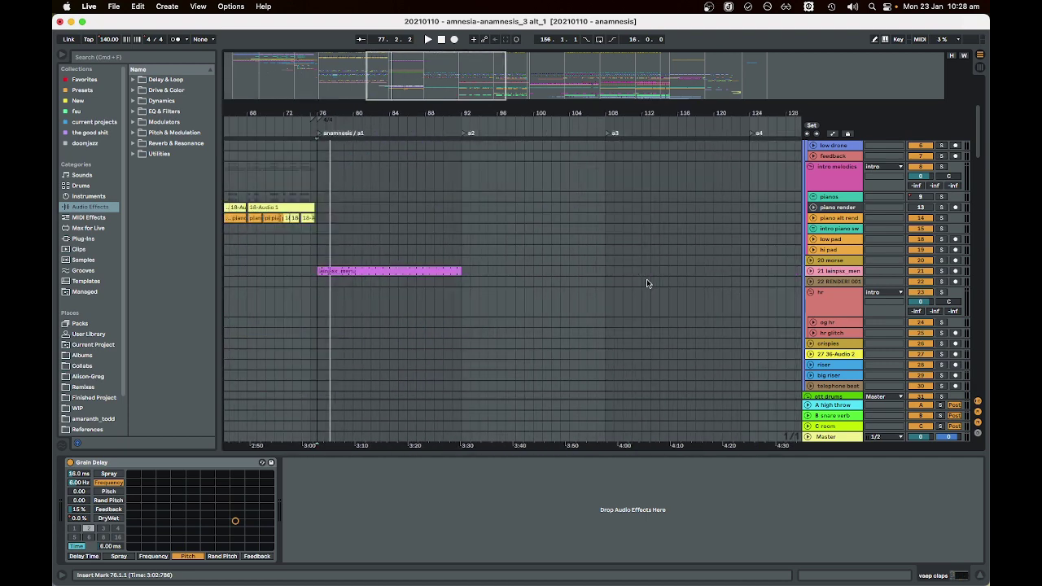
scroll(648, 282, down, 10)
scroll(647, 284, right, 20)
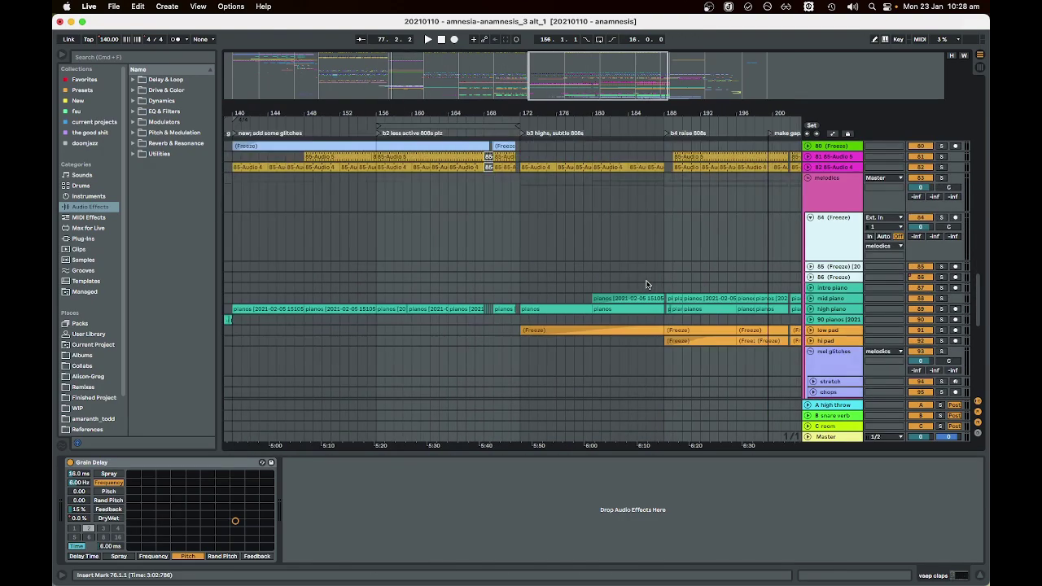
scroll(647, 285, down, 15)
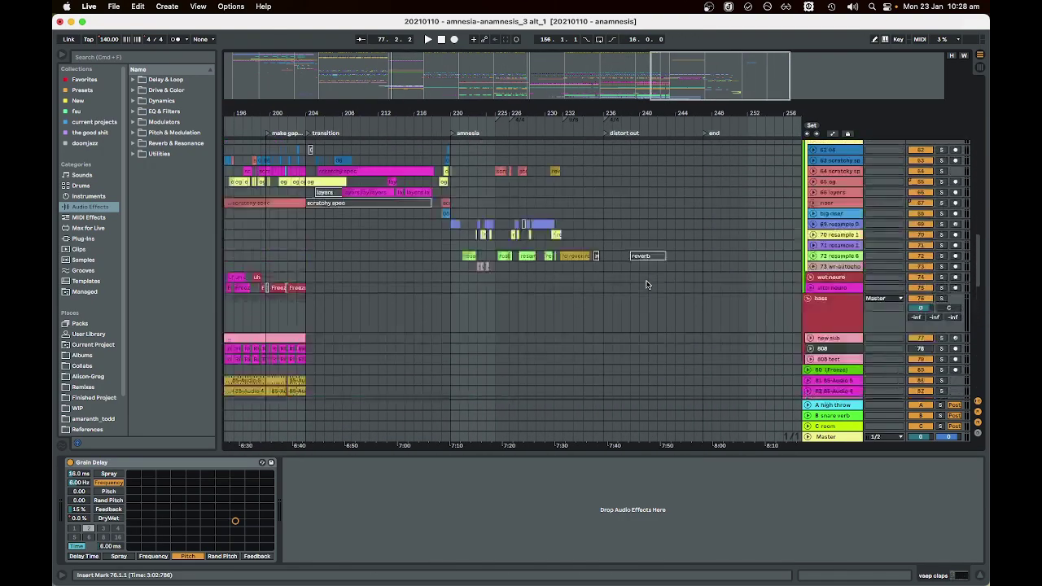
scroll(639, 287, left, 20)
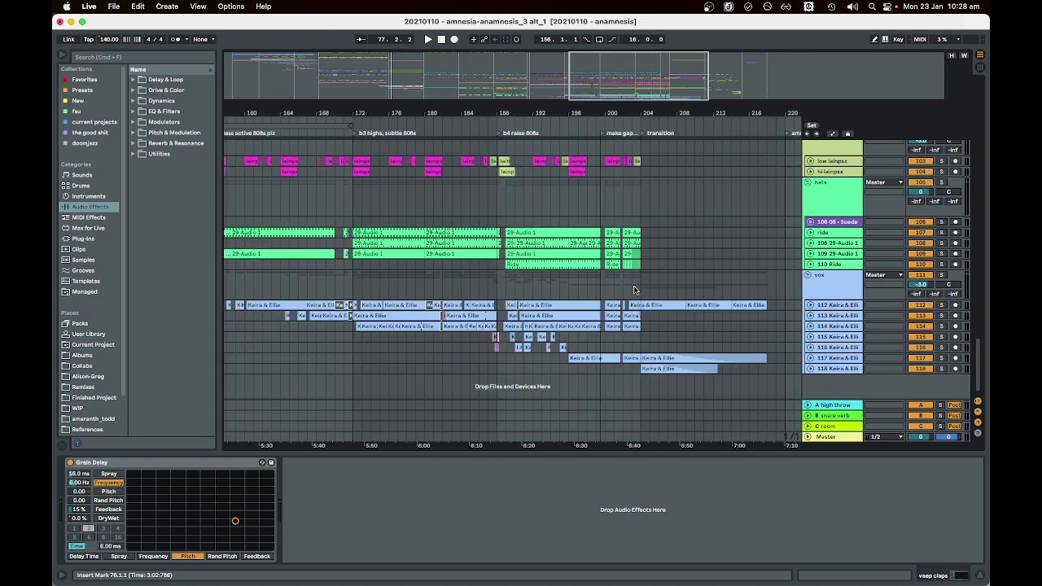
scroll(635, 290, up, 10)
scroll(634, 290, up, 20)
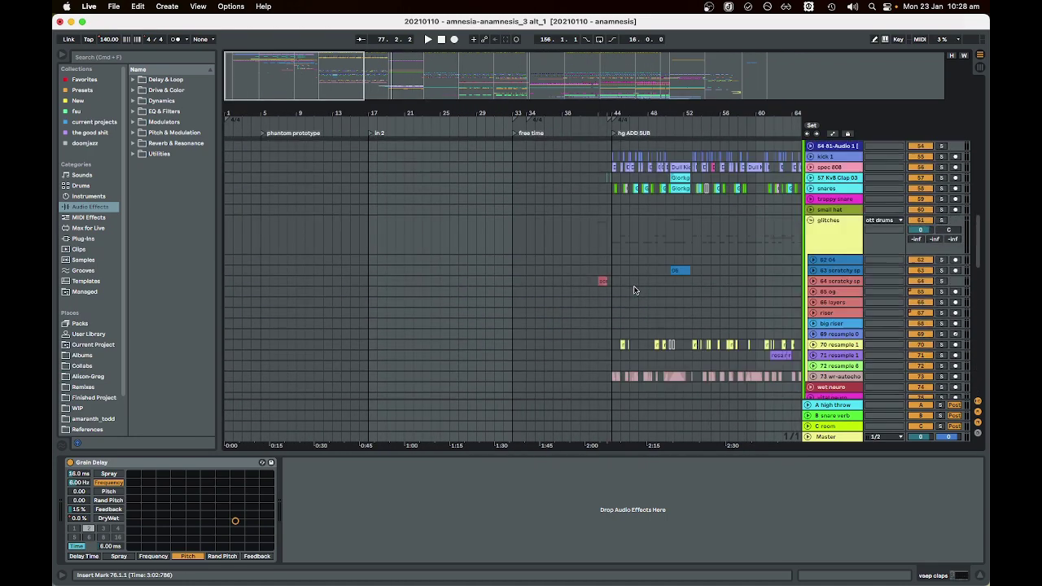
scroll(634, 290, up, 8)
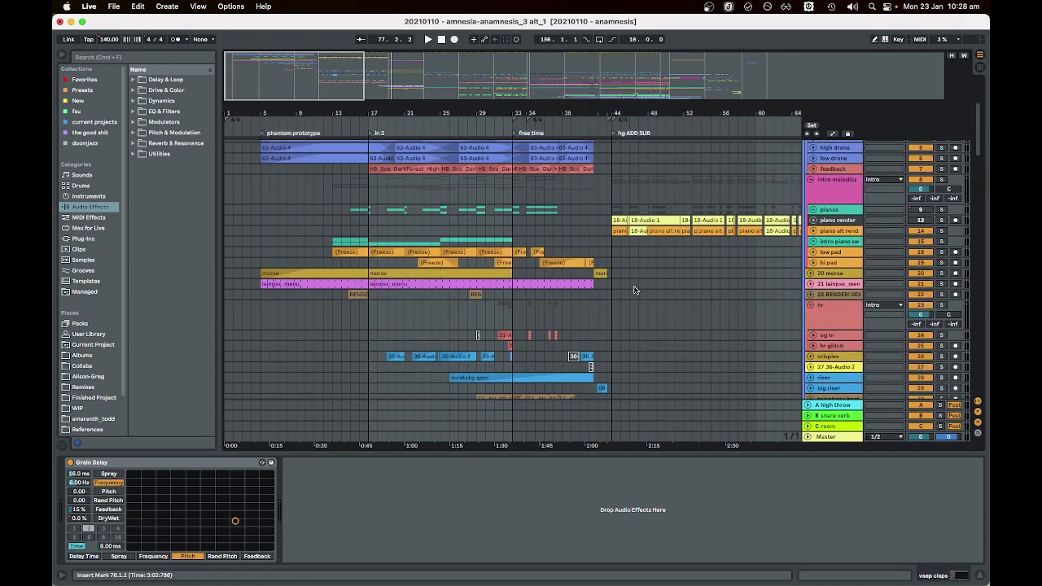
scroll(635, 290, up, 1)
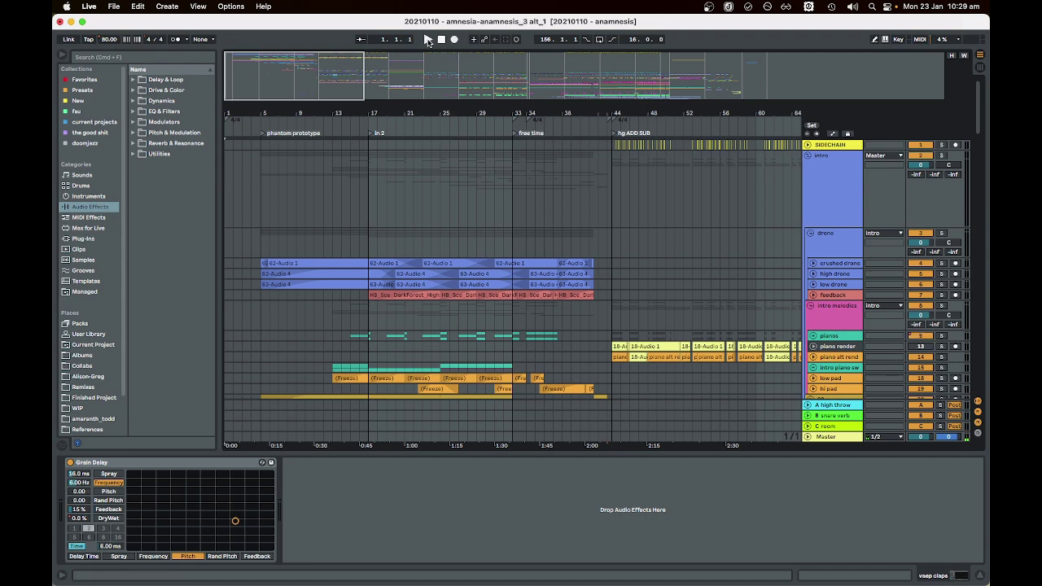
- Play the song from bar 1 and examine the drone, intro melodics and hr tracks through the intro sections
click(428, 40)
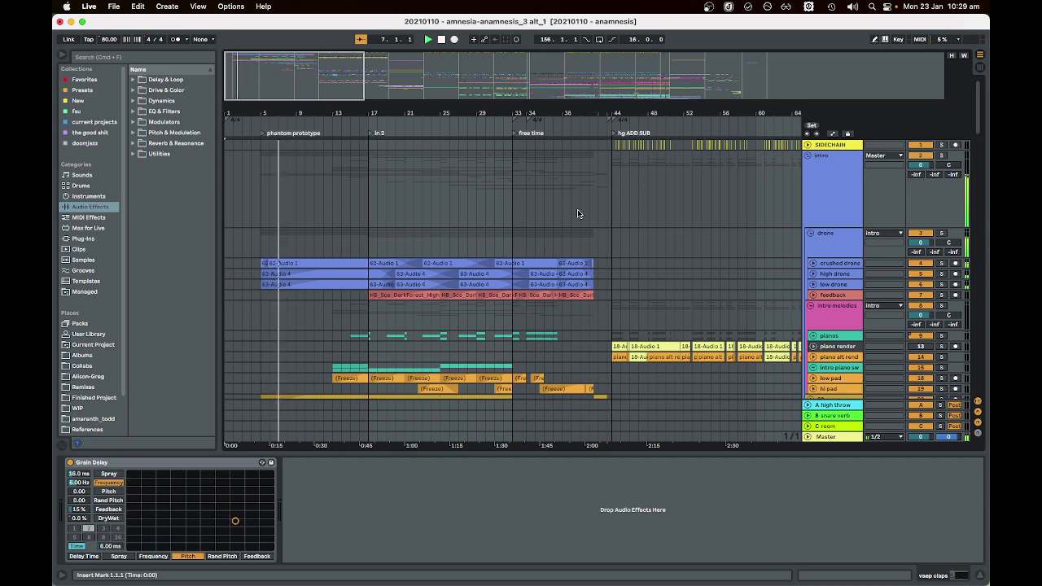
scroll(517, 213, down, 5)
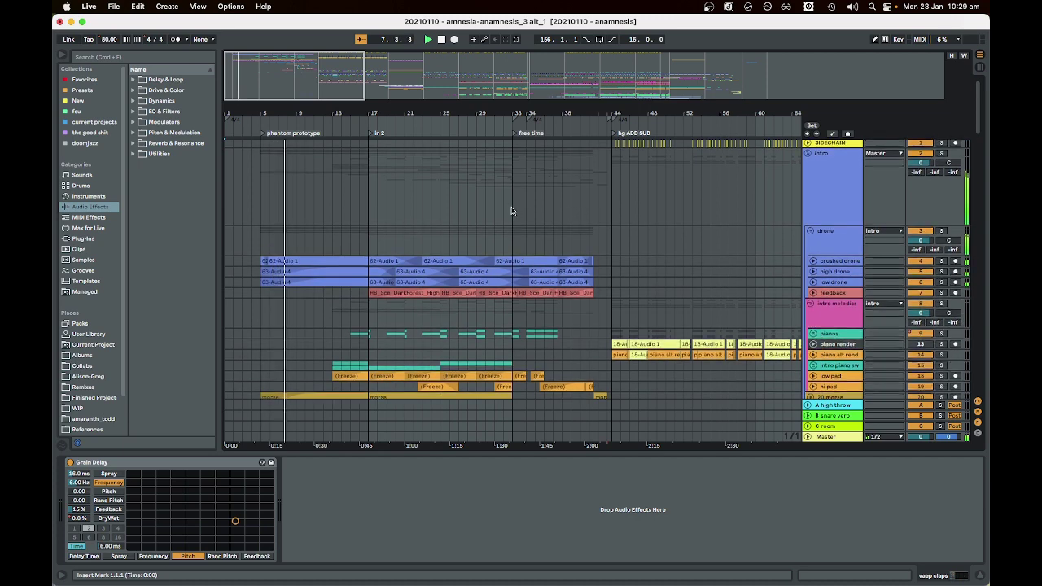
scroll(512, 207, down, 1)
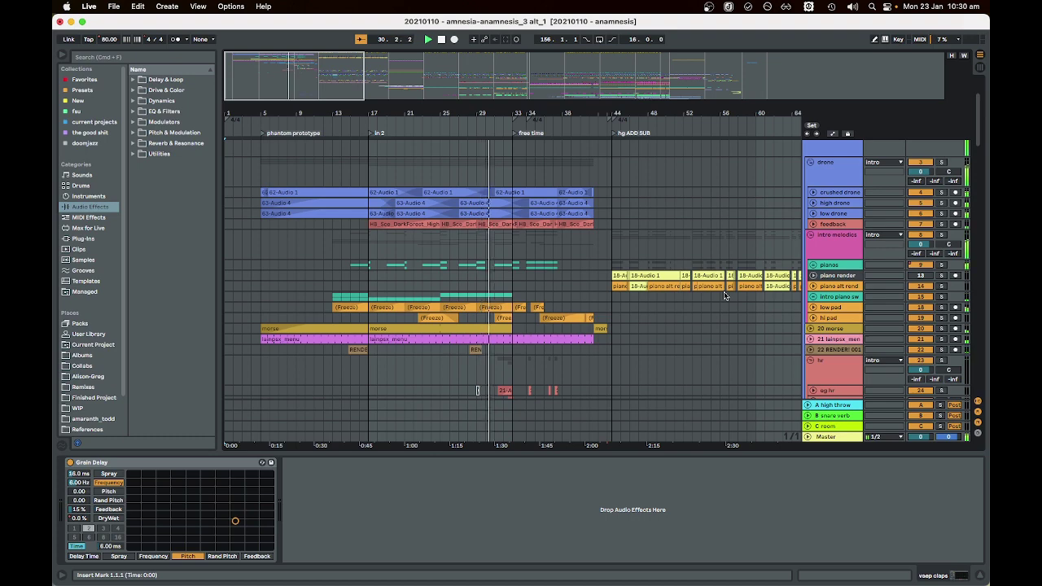
scroll(658, 298, down, 5)
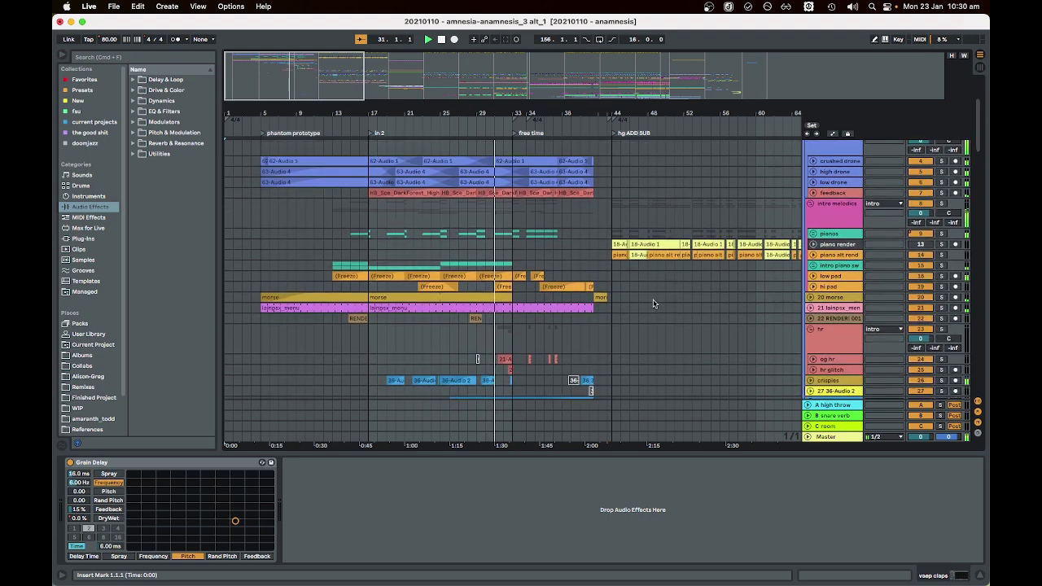
scroll(653, 304, down, 1)
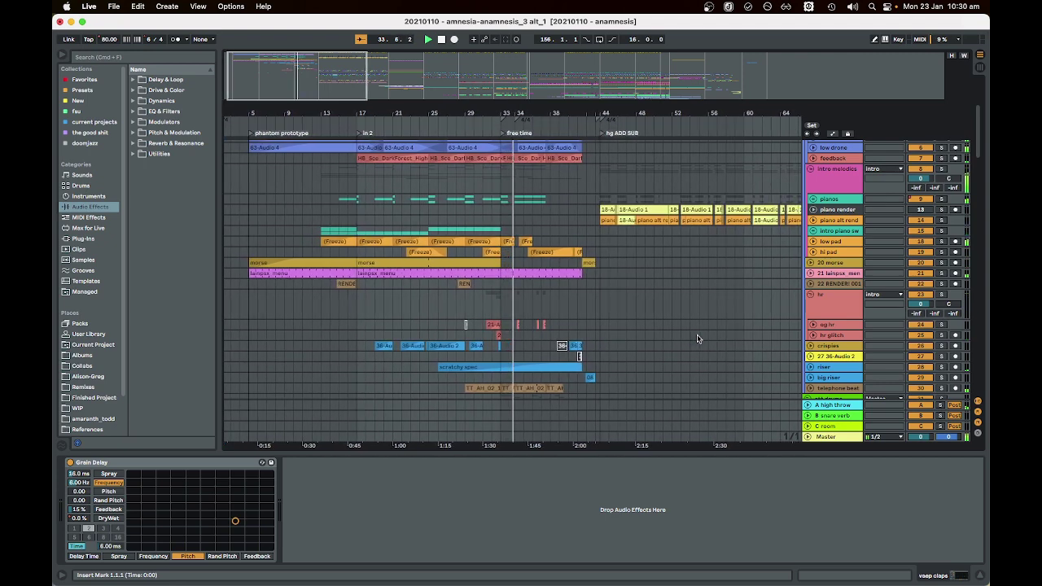
scroll(697, 339, down, 2)
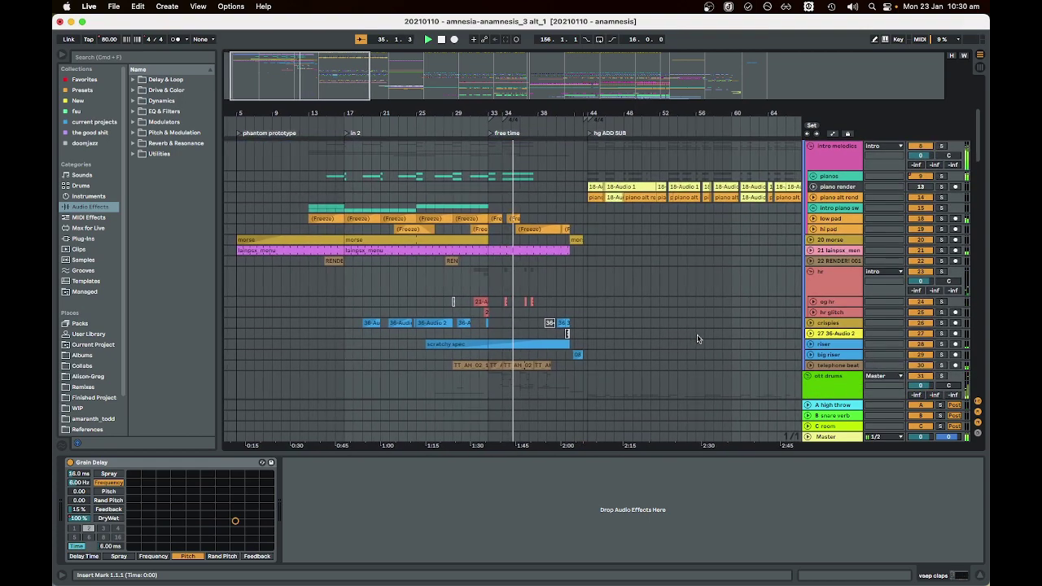
scroll(697, 338, down, 3)
scroll(697, 339, down, 6)
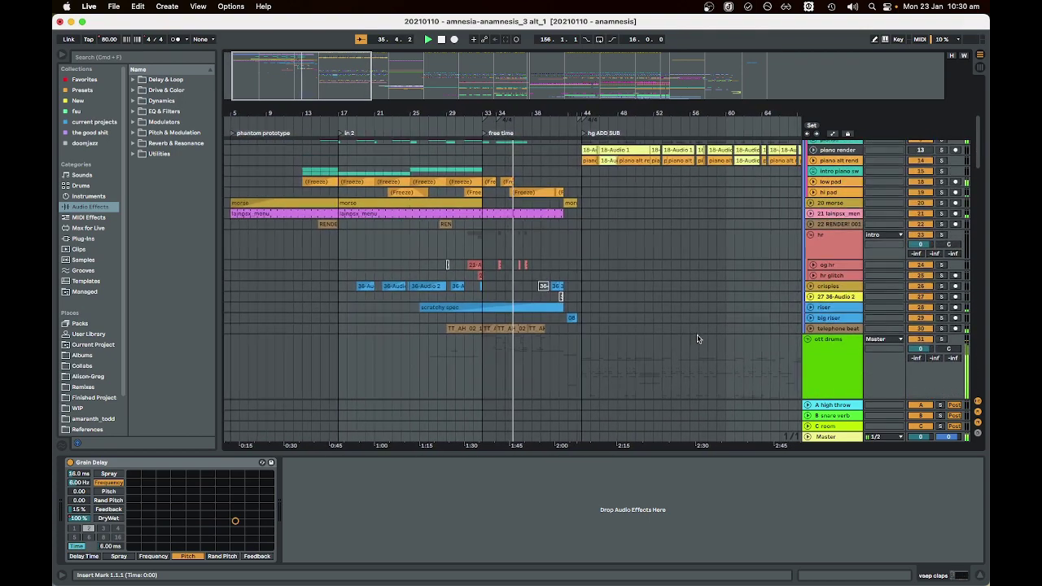
- Examine the intro ott, grains, soft kick and snare tracks as playback runs through the free time and hg ADD SUB sections
scroll(697, 339, down, 6)
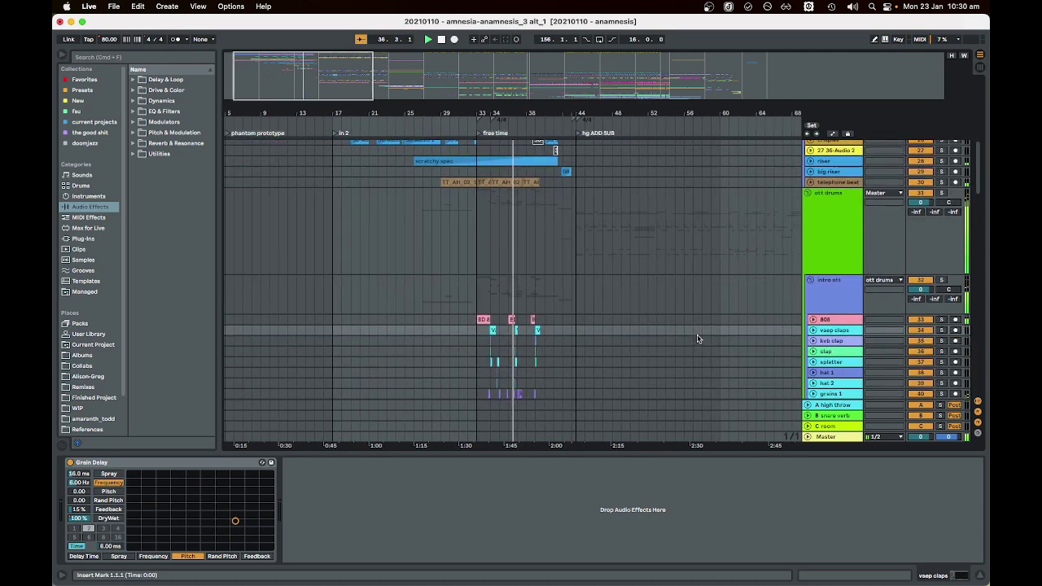
scroll(697, 339, down, 5)
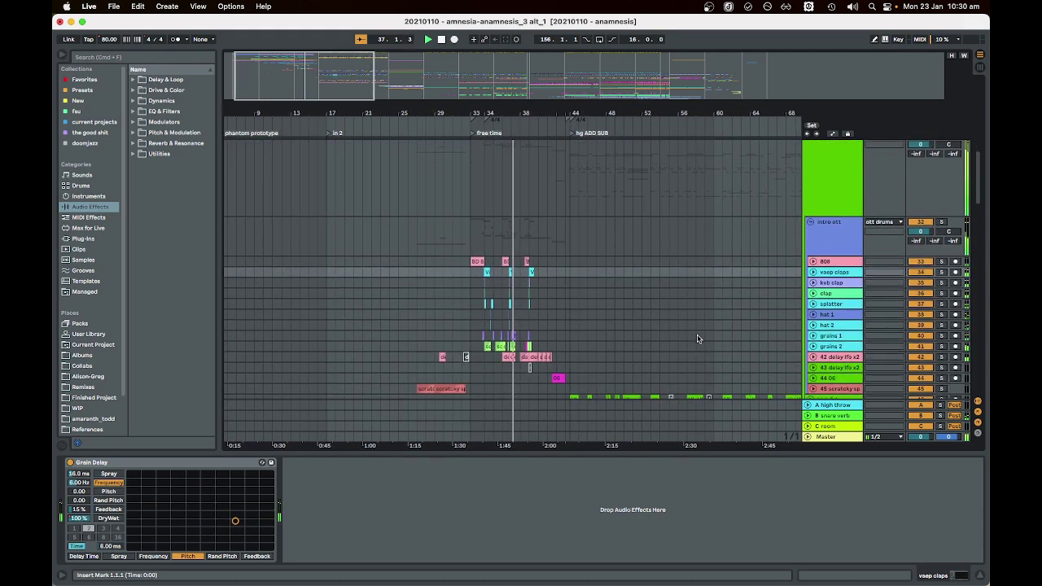
scroll(697, 338, down, 2)
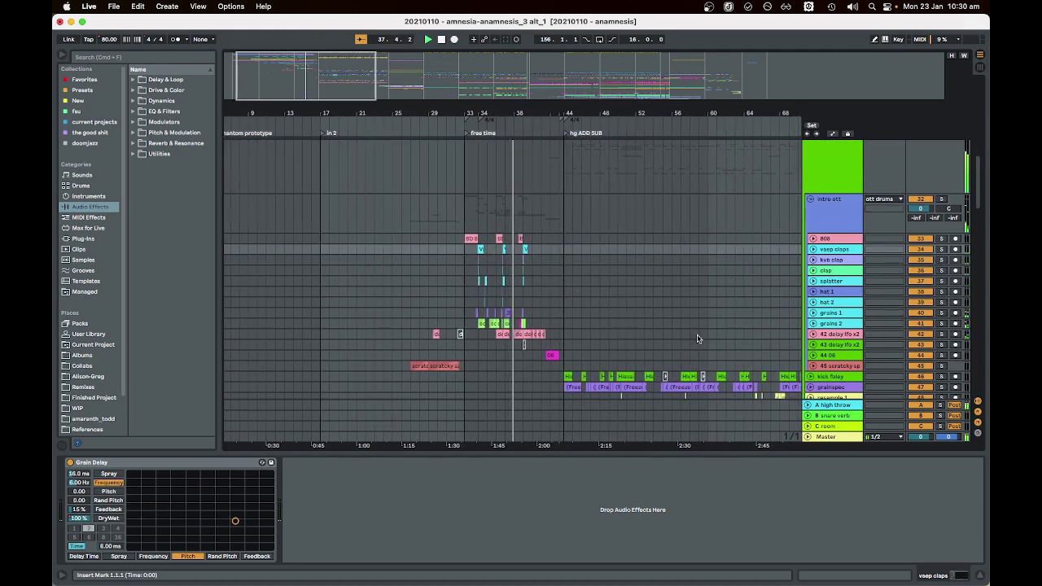
scroll(697, 339, down, 1)
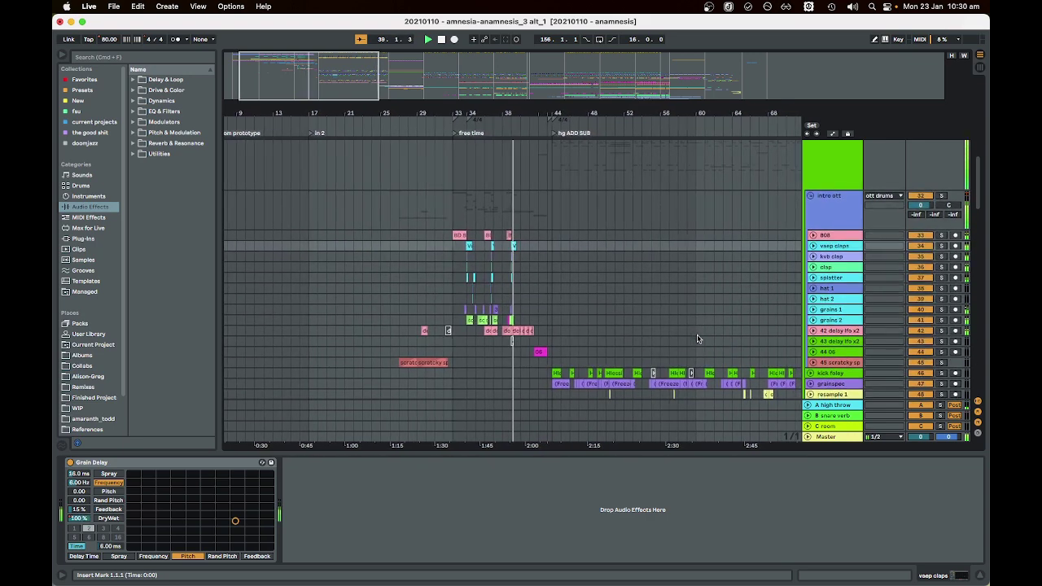
scroll(717, 350, down, 2)
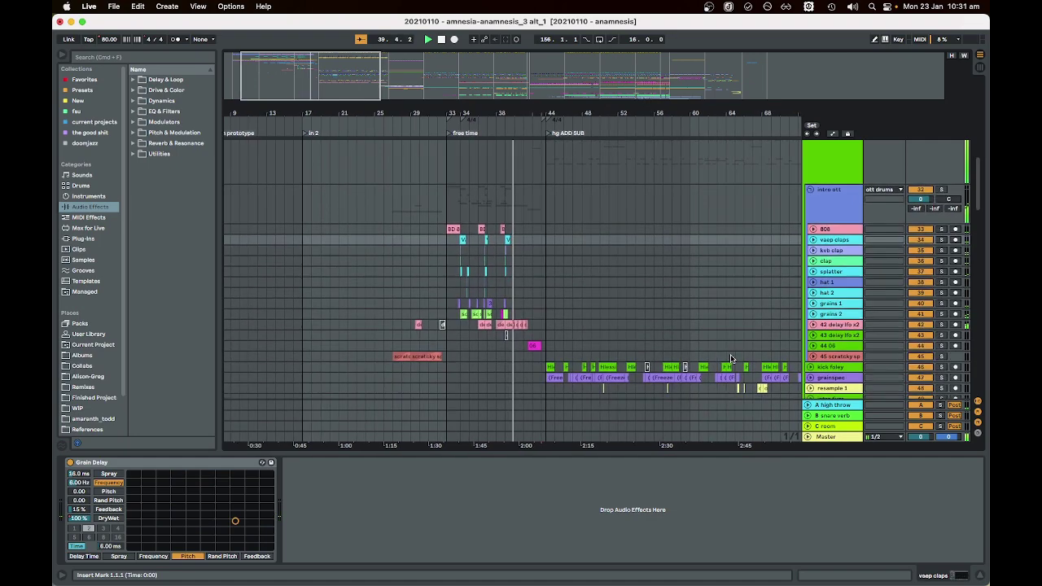
scroll(732, 358, down, 5)
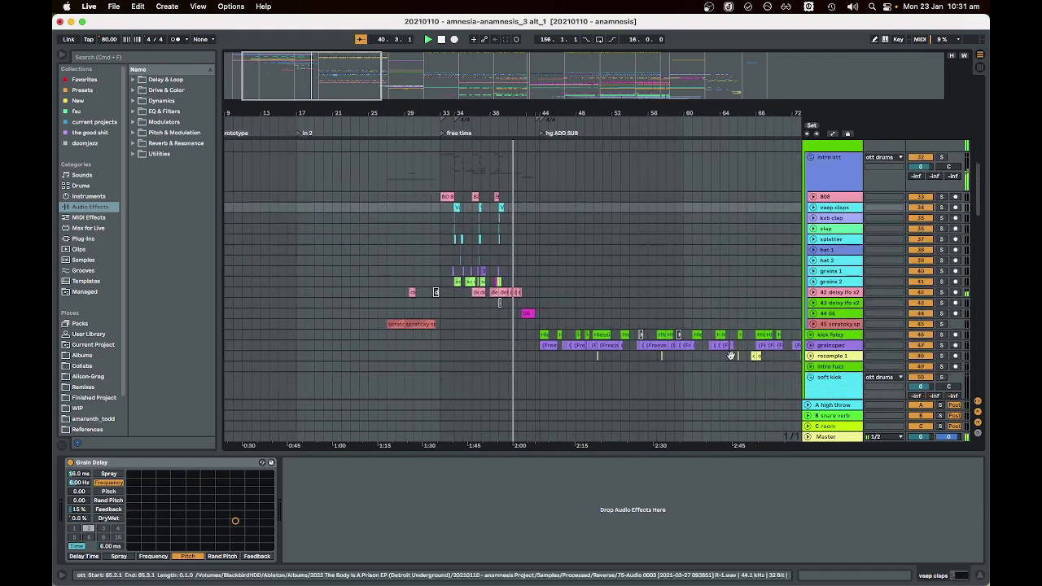
scroll(731, 356, down, 12)
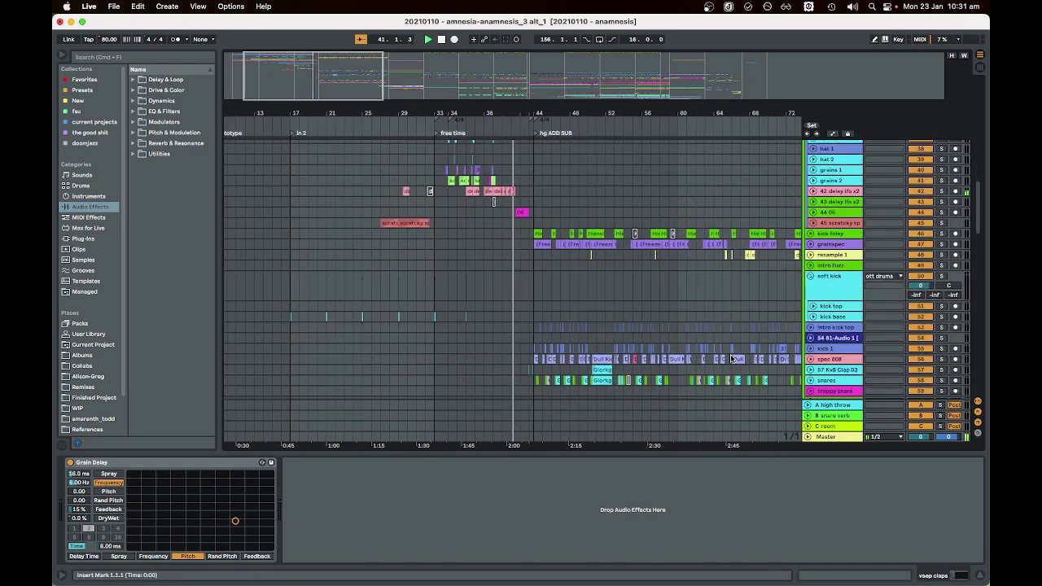
scroll(731, 358, down, 2)
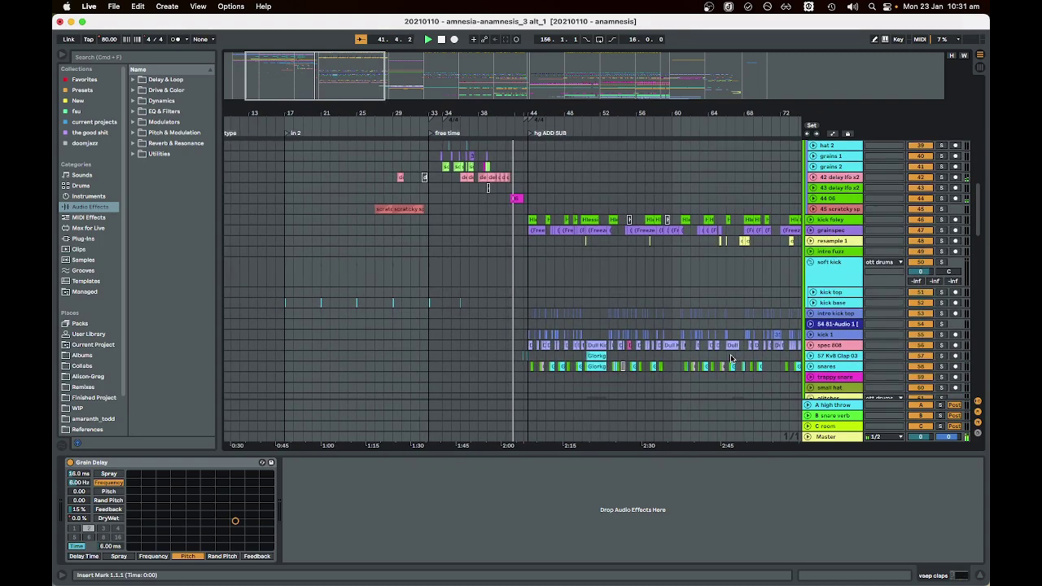
scroll(730, 355, down, 1)
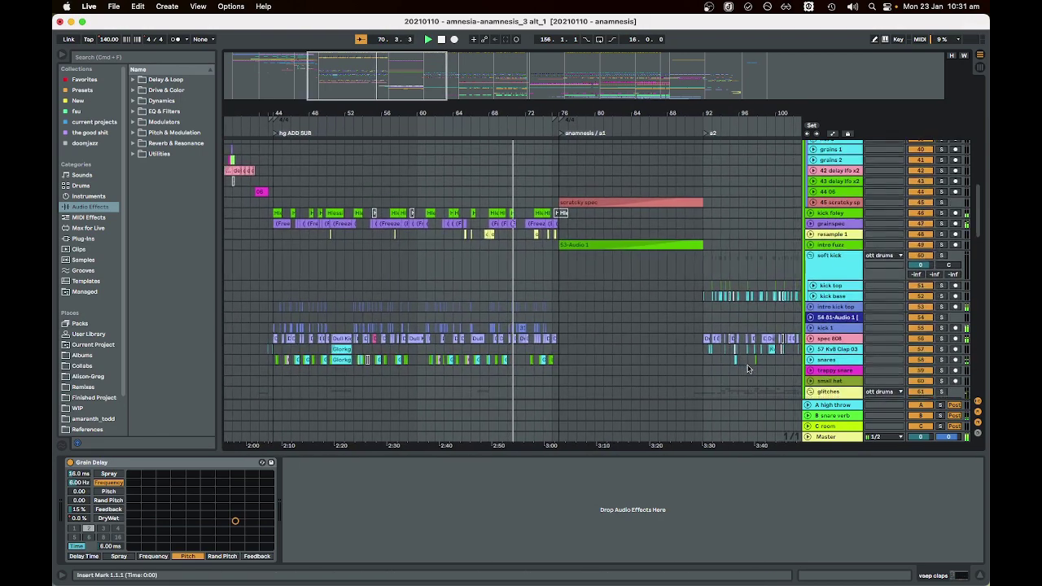
- Examine the glitches, resample, bass and melodics tracks as playback moves into the anamnesis / a1 section
scroll(747, 368, down, 5)
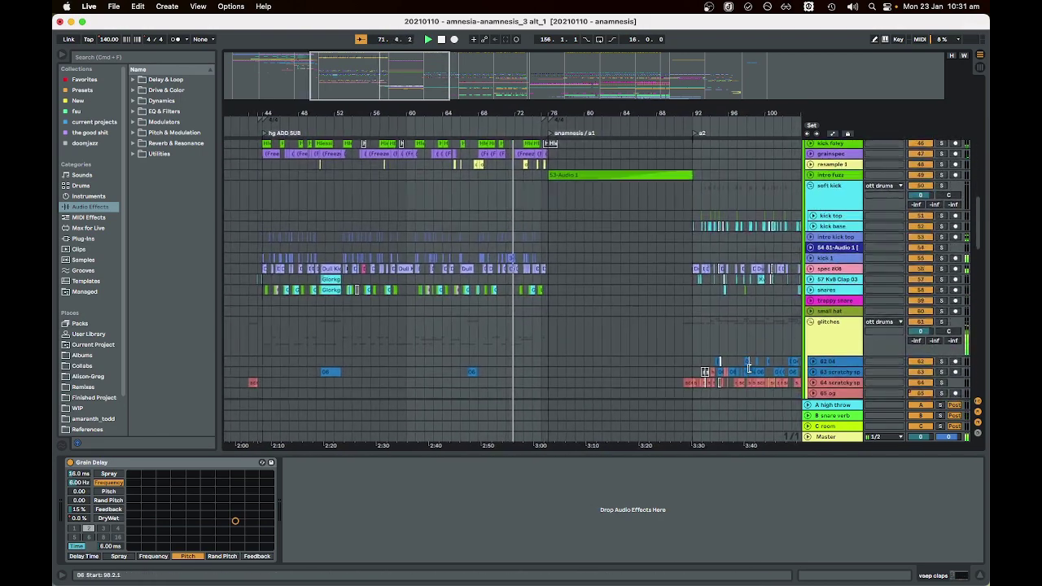
scroll(748, 368, down, 1)
scroll(749, 369, down, 10)
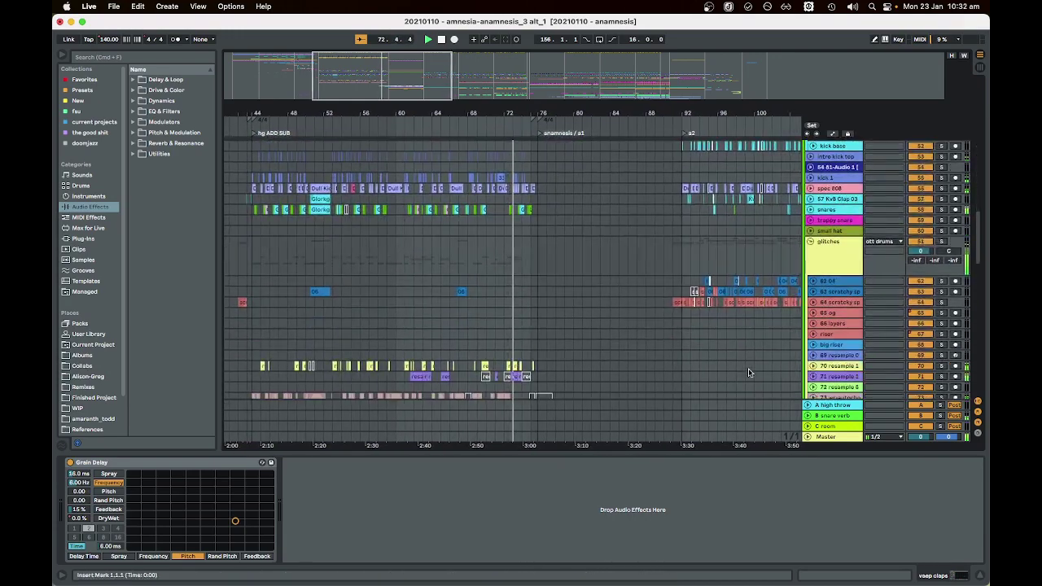
scroll(750, 373, down, 12)
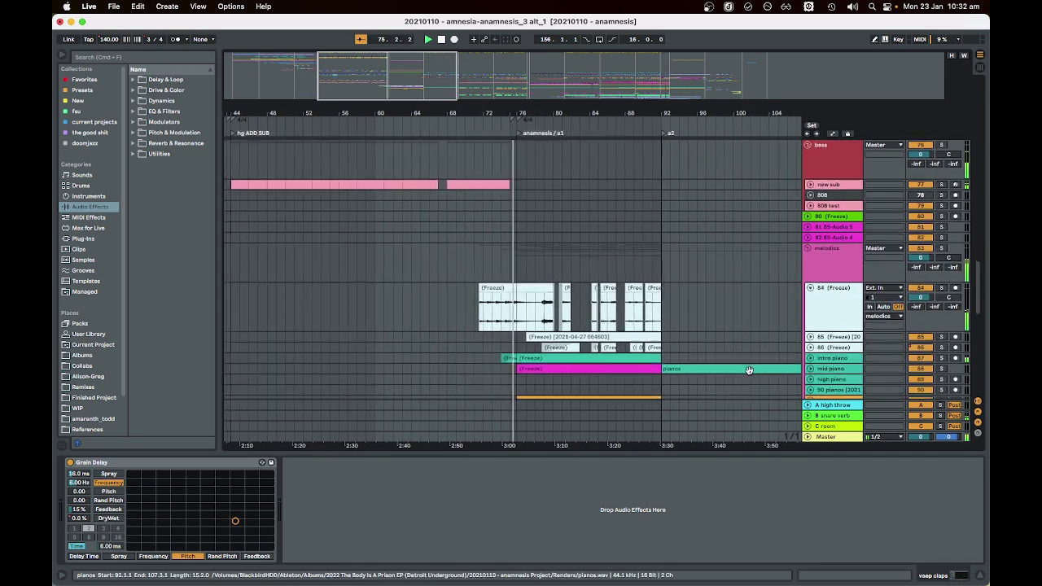
scroll(749, 371, down, 2)
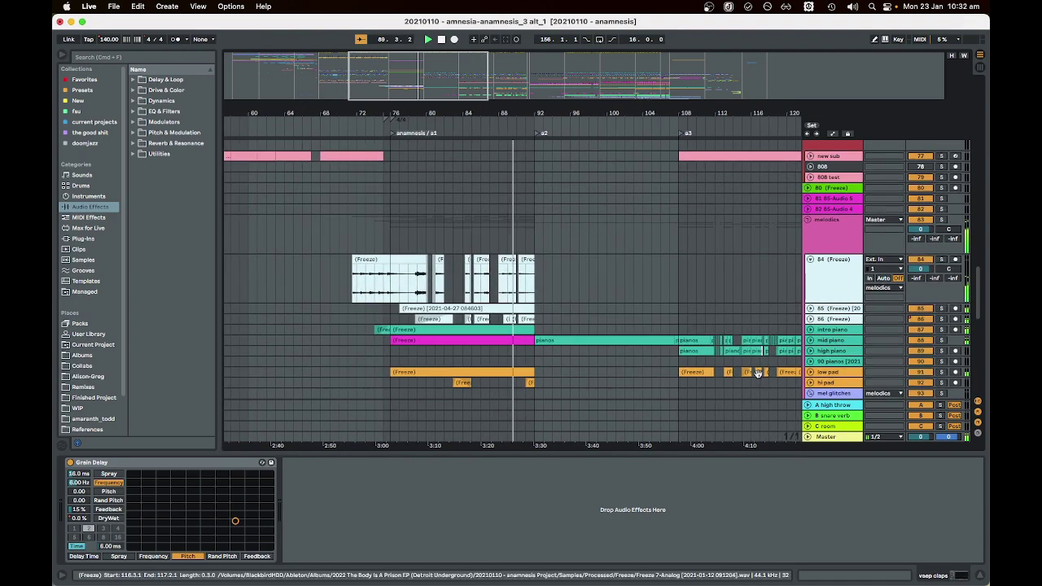
- Examine the kick, snare, glitches and neuro tracks as playback continues from section a2 into b3
scroll(758, 374, up, 5)
scroll(758, 377, up, 10)
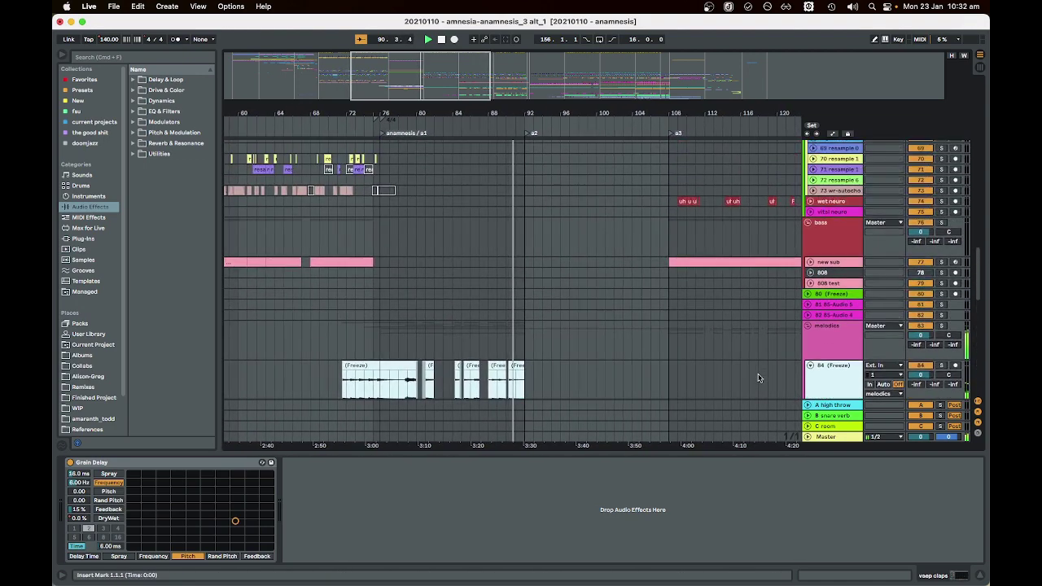
scroll(759, 379, up, 5)
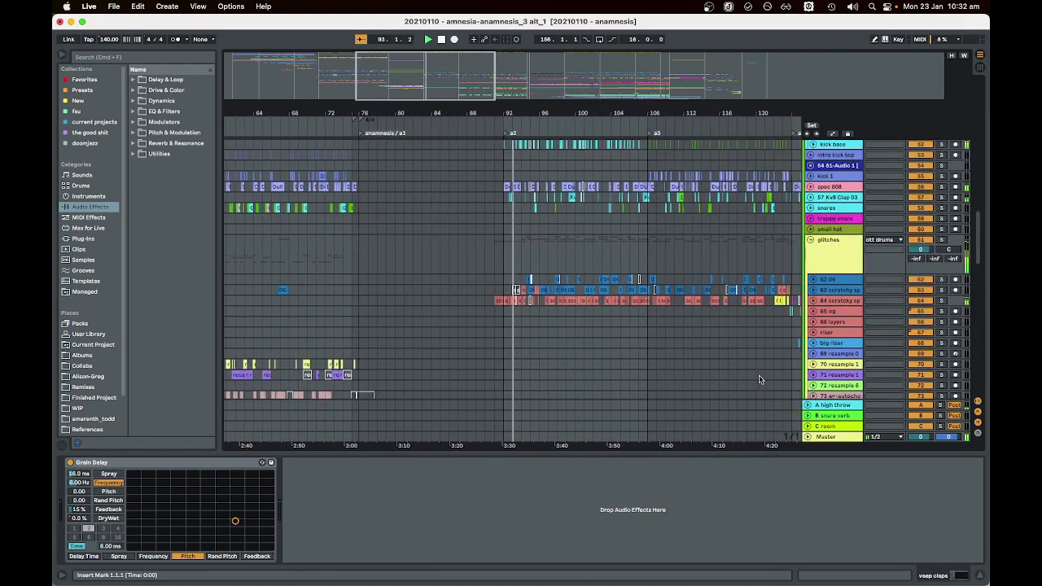
scroll(758, 379, up, 1)
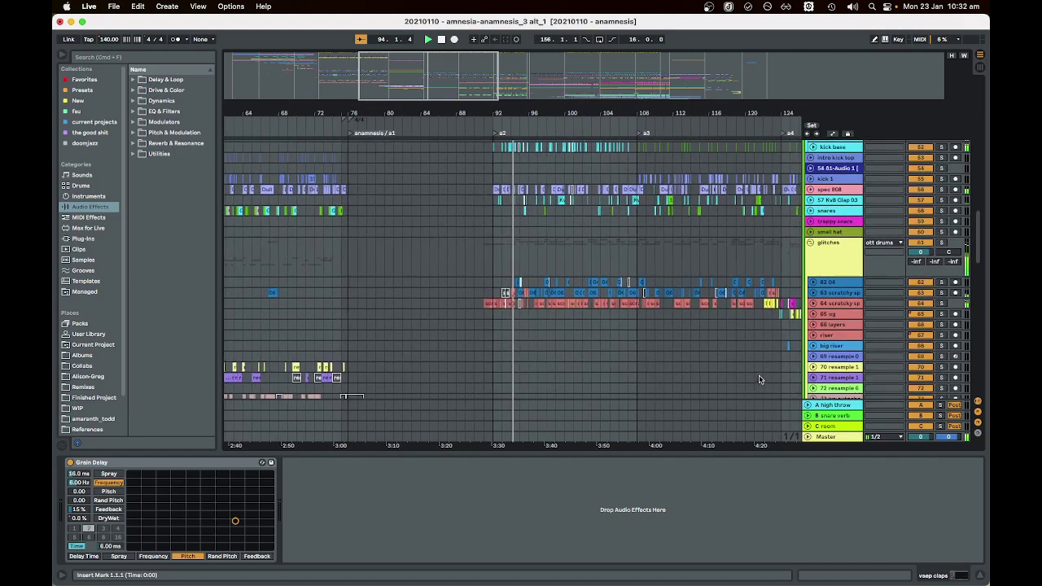
scroll(760, 381, up, 2)
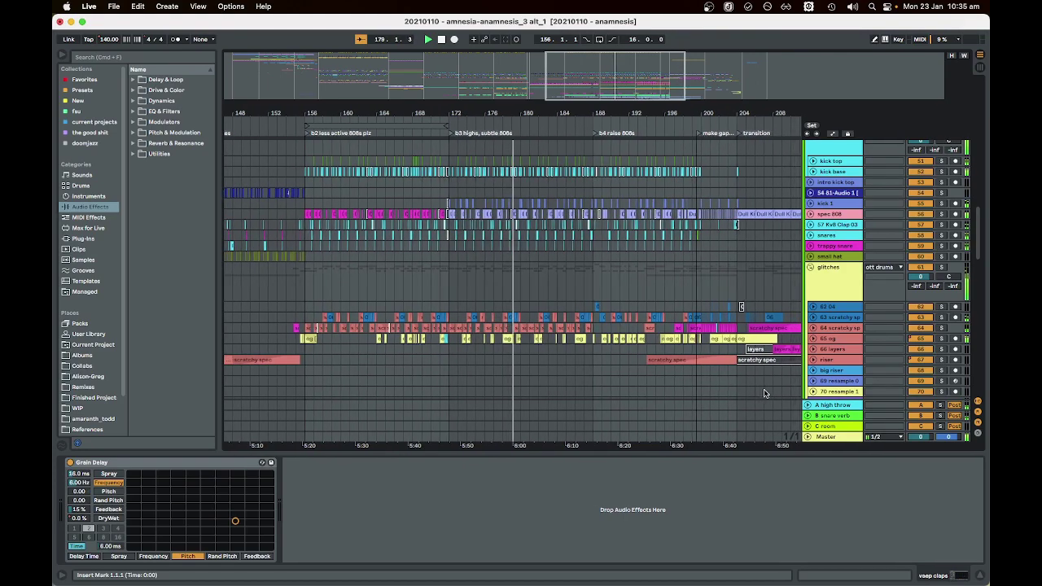
scroll(767, 392, down, 3)
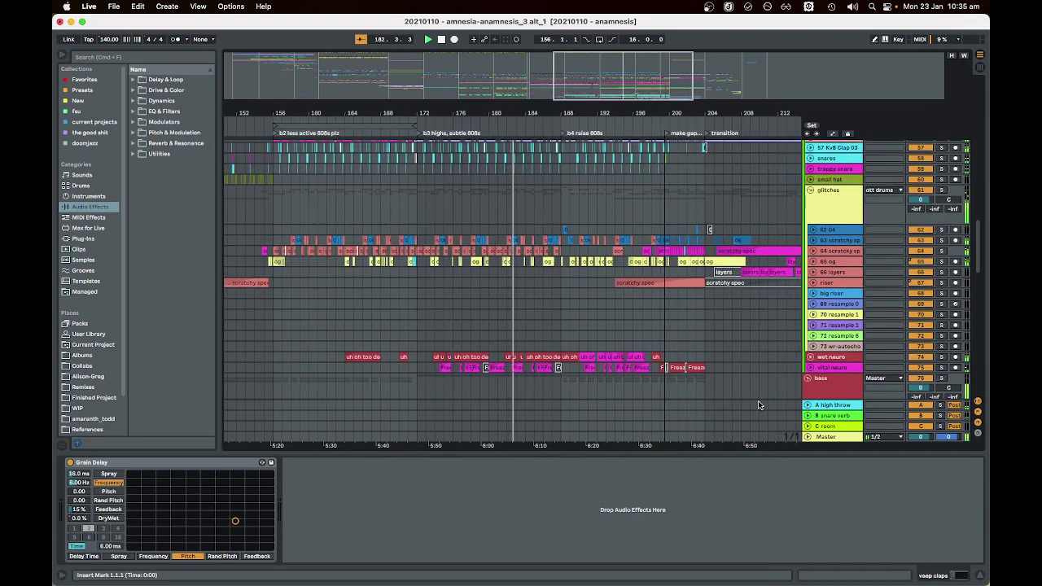
scroll(763, 380, down, 4)
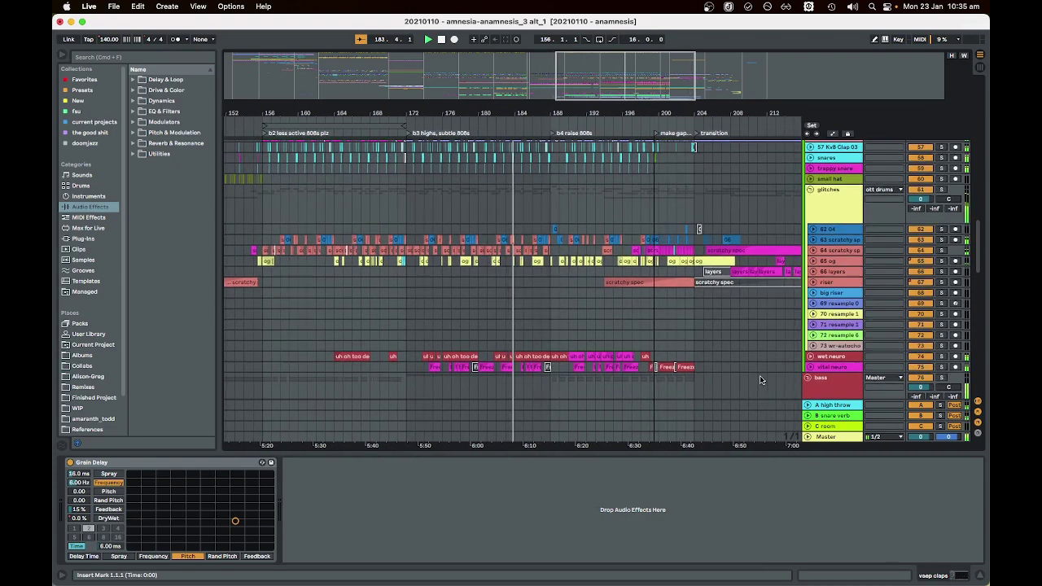
- Examine the bass, melodics, lainpsx, hats and vox tracks as playback runs from section b3 through b4 into the transition
scroll(761, 379, down, 4)
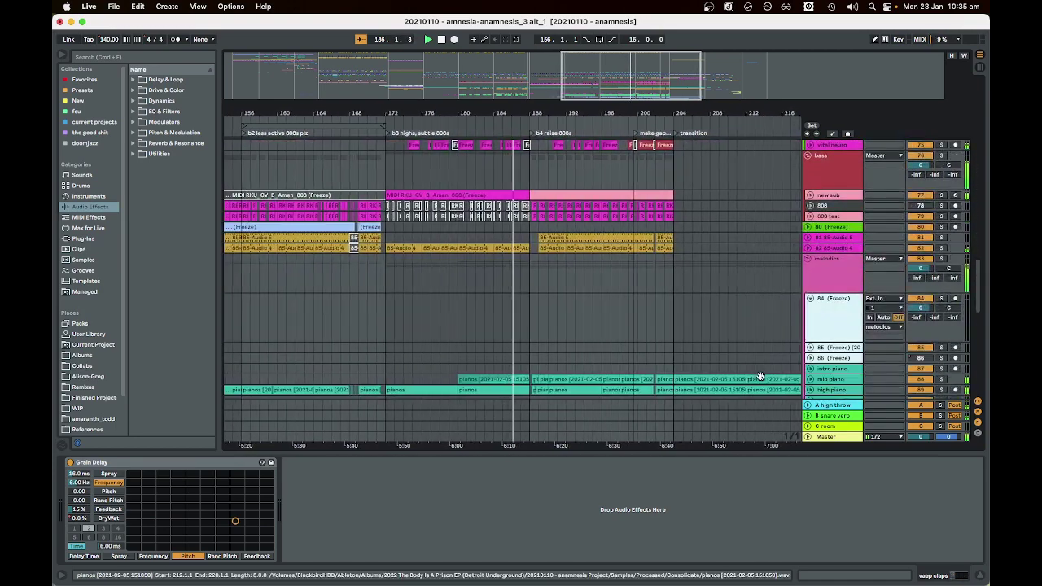
scroll(760, 378, down, 2)
scroll(760, 379, down, 10)
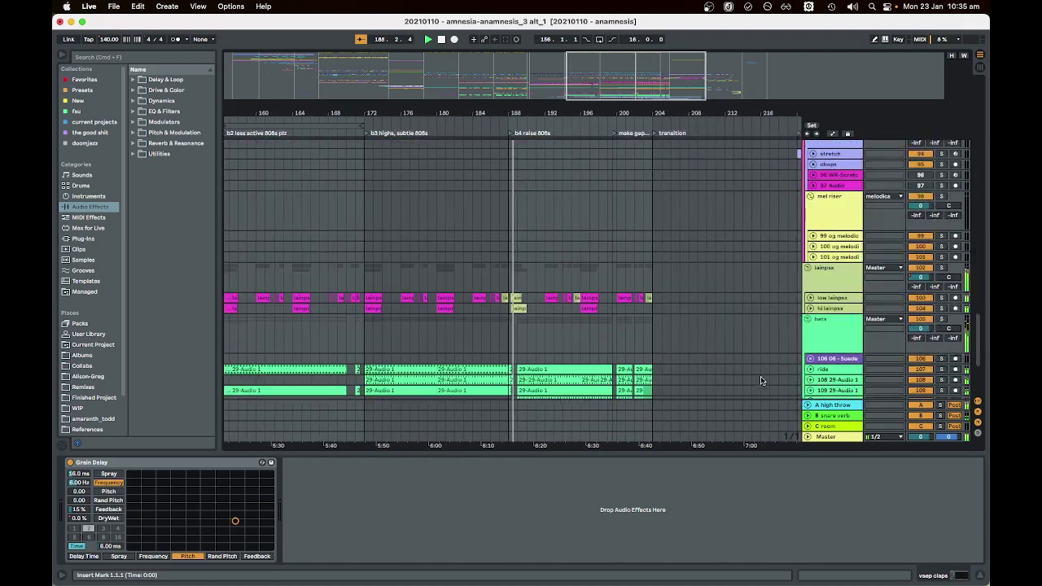
scroll(760, 381, down, 5)
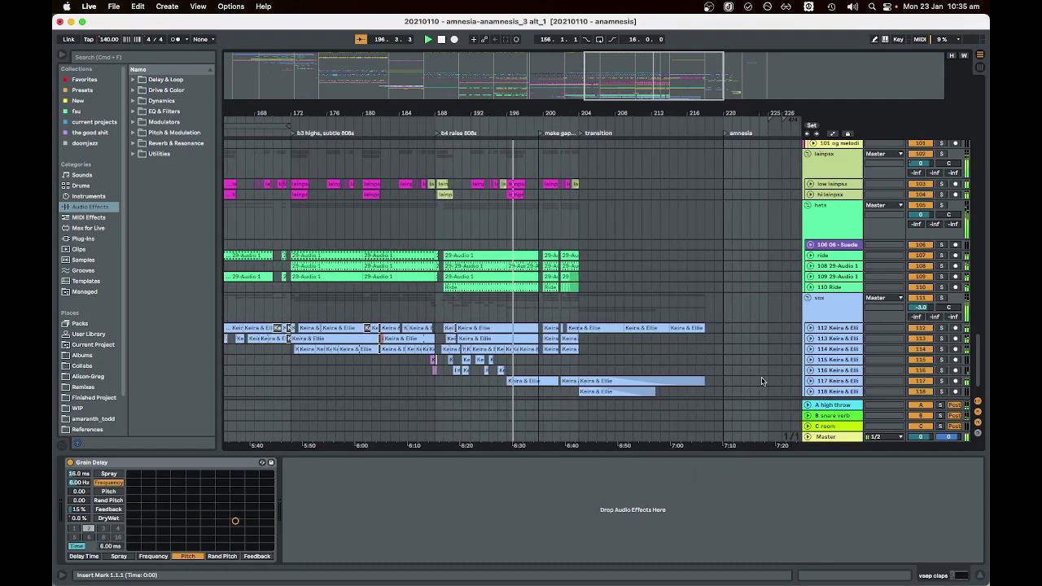
scroll(762, 381, up, 5)
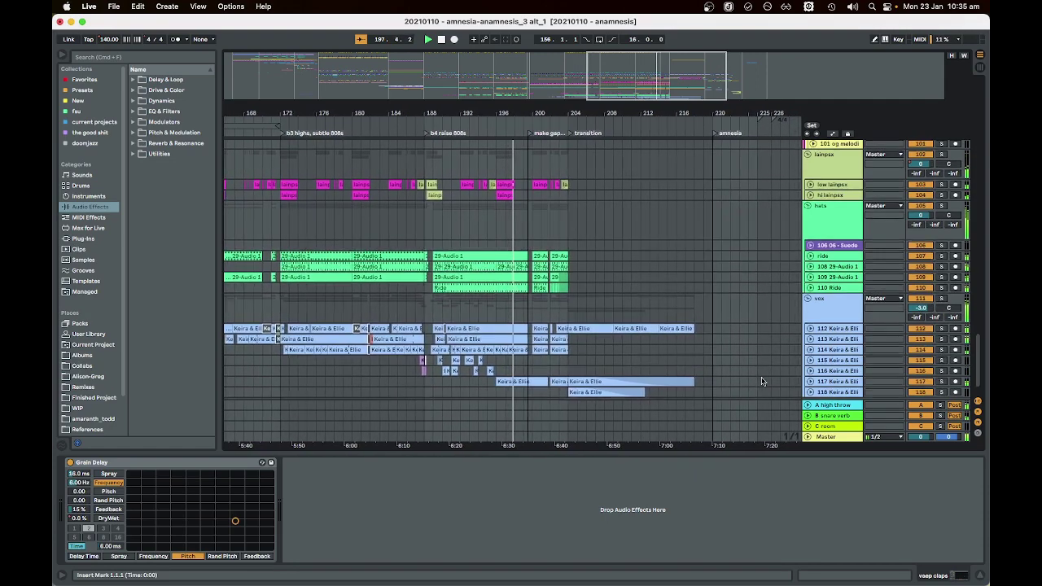
scroll(762, 382, up, 5)
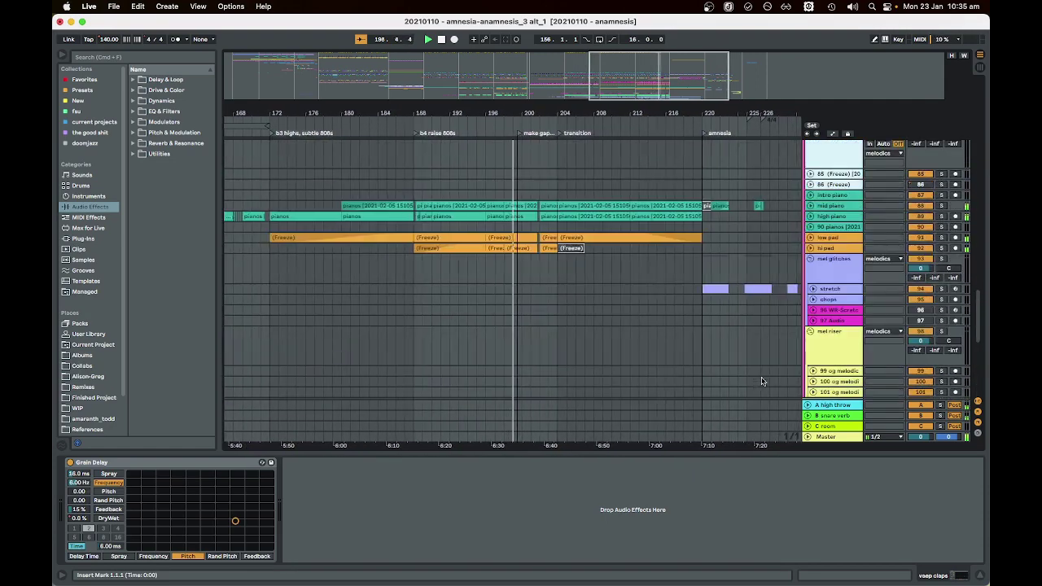
scroll(763, 381, up, 6)
scroll(763, 381, up, 8)
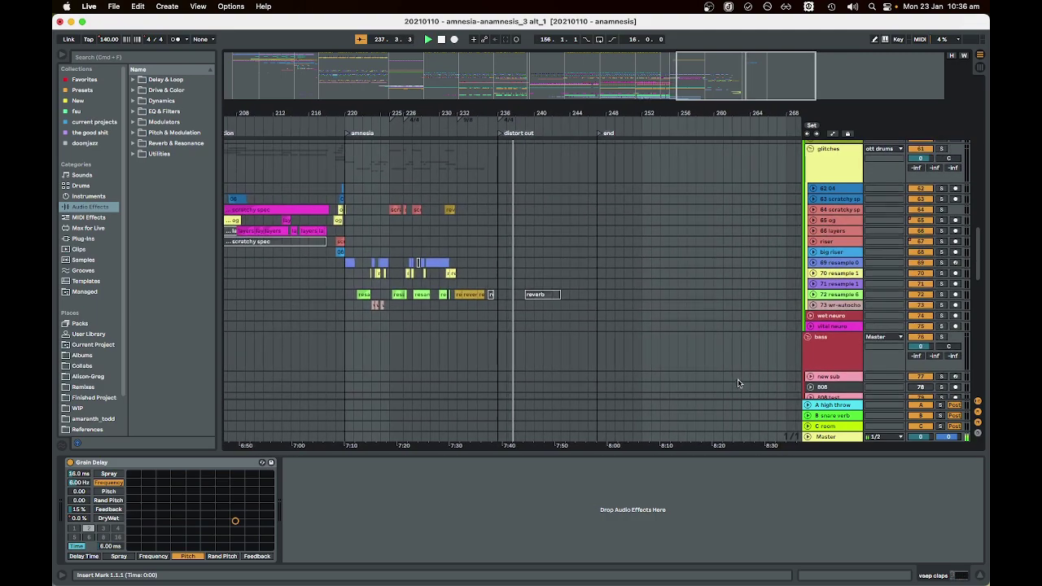
- Examine the glitches, intro ott, crispies and morse tracks as playback runs through the distort out section
scroll(738, 384, up, 15)
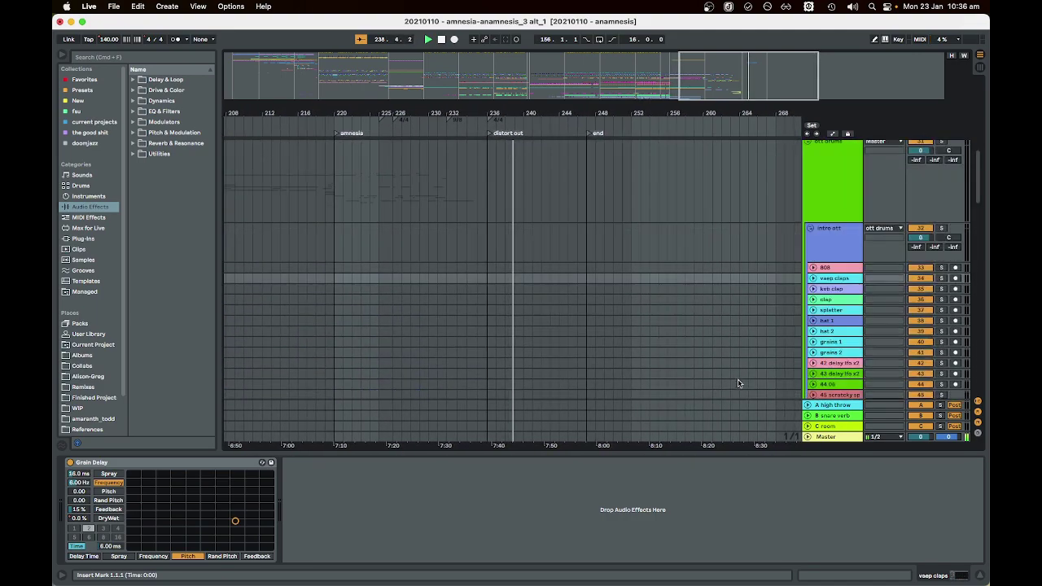
scroll(738, 383, up, 3)
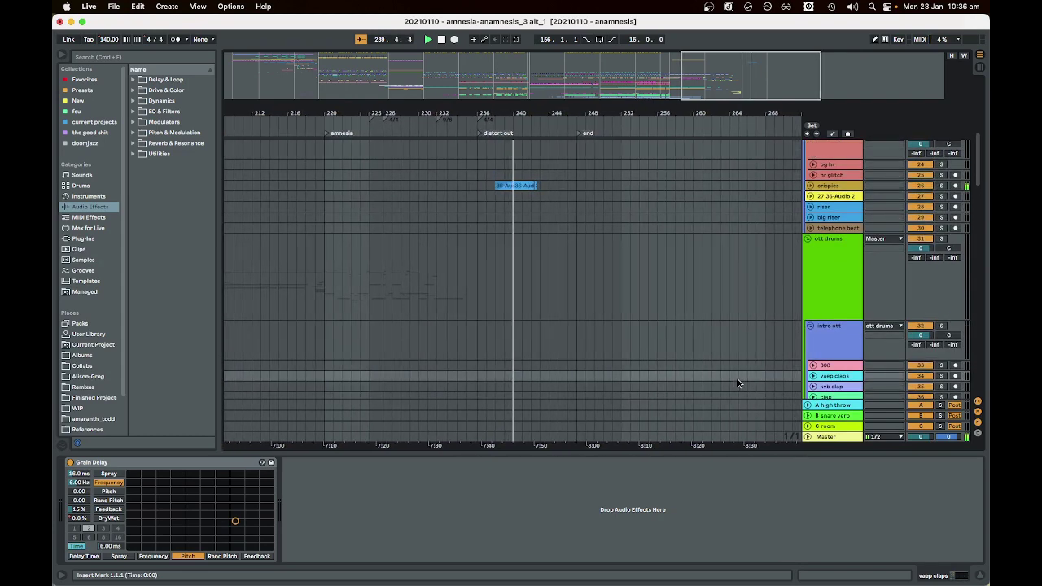
scroll(738, 384, up, 1)
scroll(739, 384, up, 1)
scroll(738, 383, up, 3)
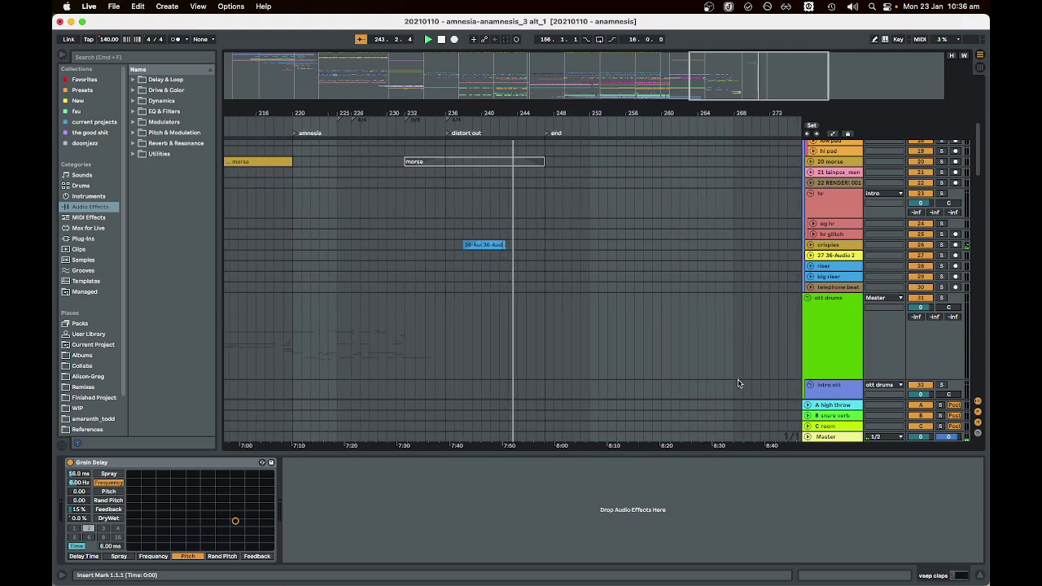
- Show the whole song in the arrangement and compare the kick, snare, glitches and melodics tracks across its sections
key(w)
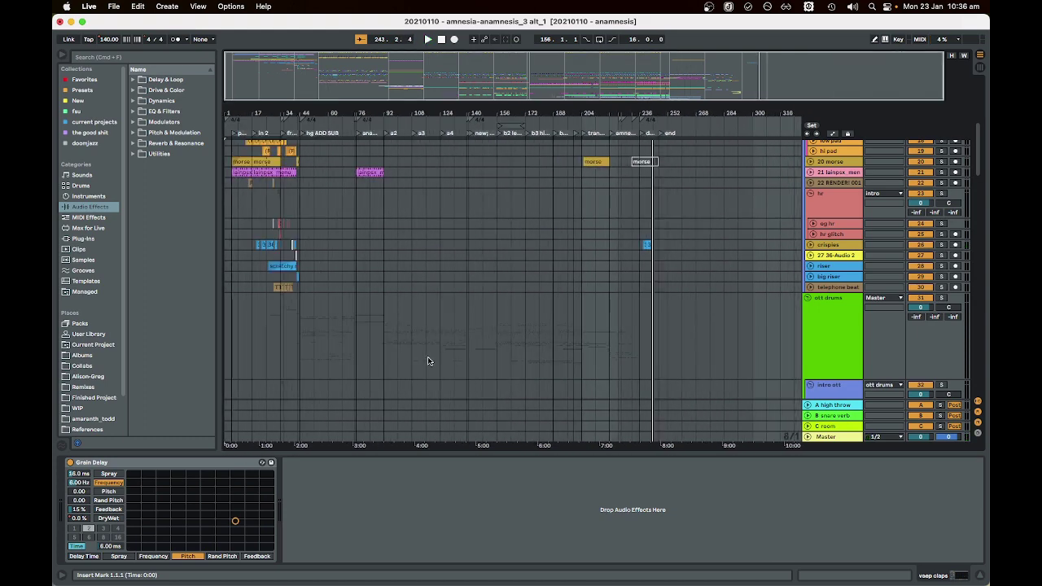
scroll(428, 360, up, 6)
scroll(426, 361, down, 15)
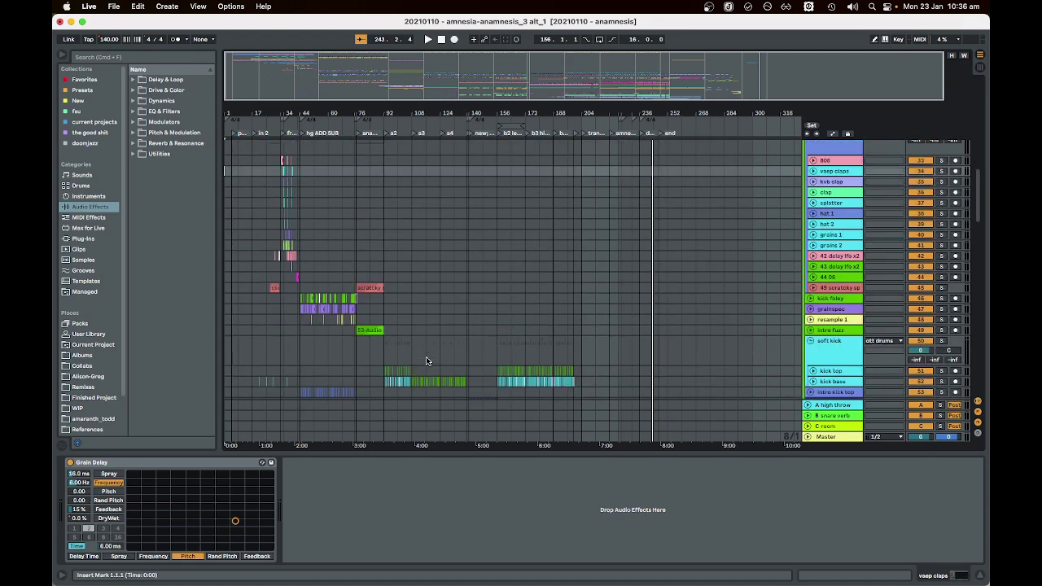
scroll(426, 361, up, 3)
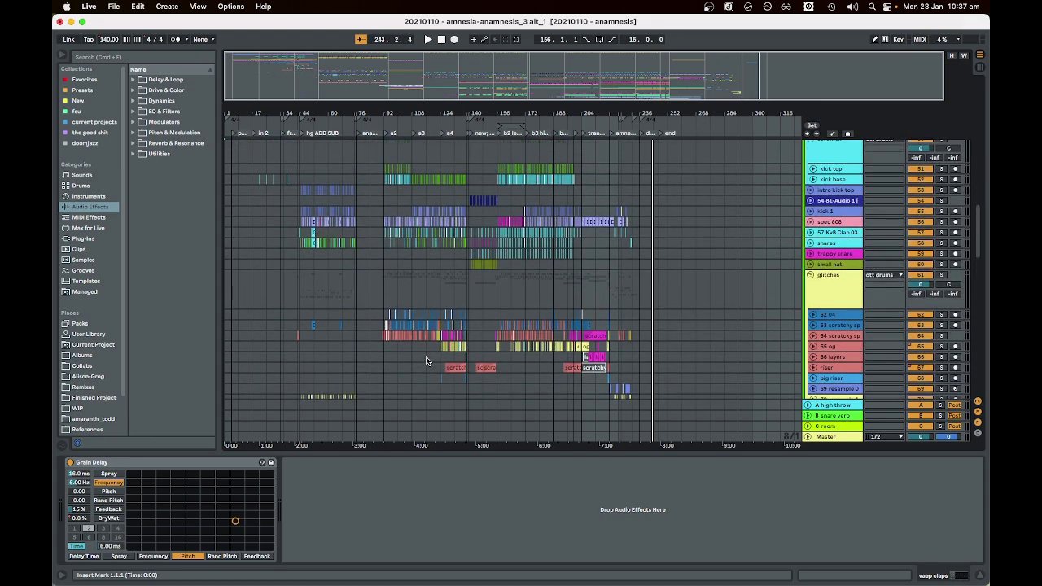
scroll(425, 361, up, 5)
scroll(425, 360, down, 2)
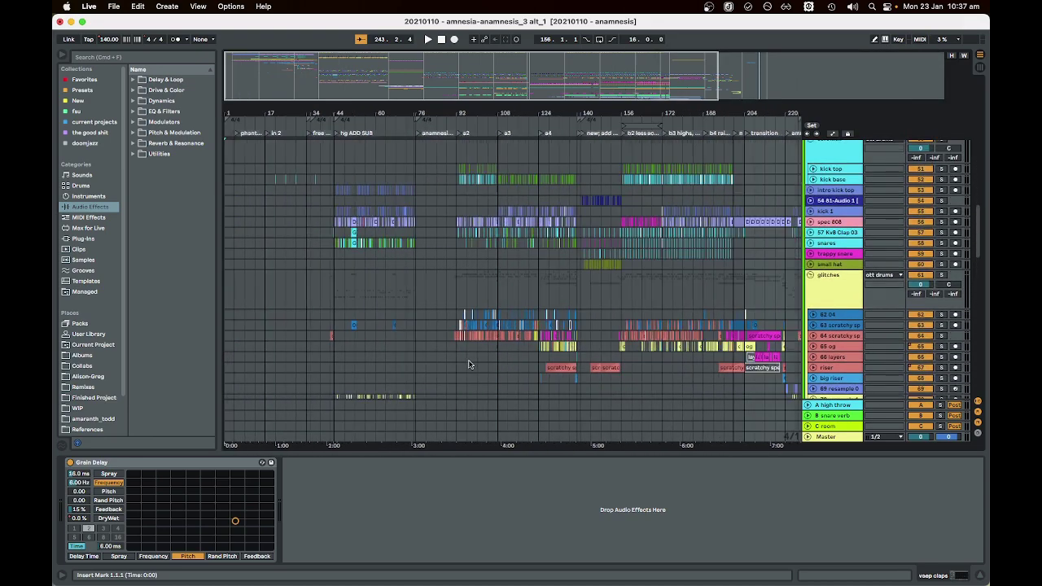
scroll(469, 362, down, 3)
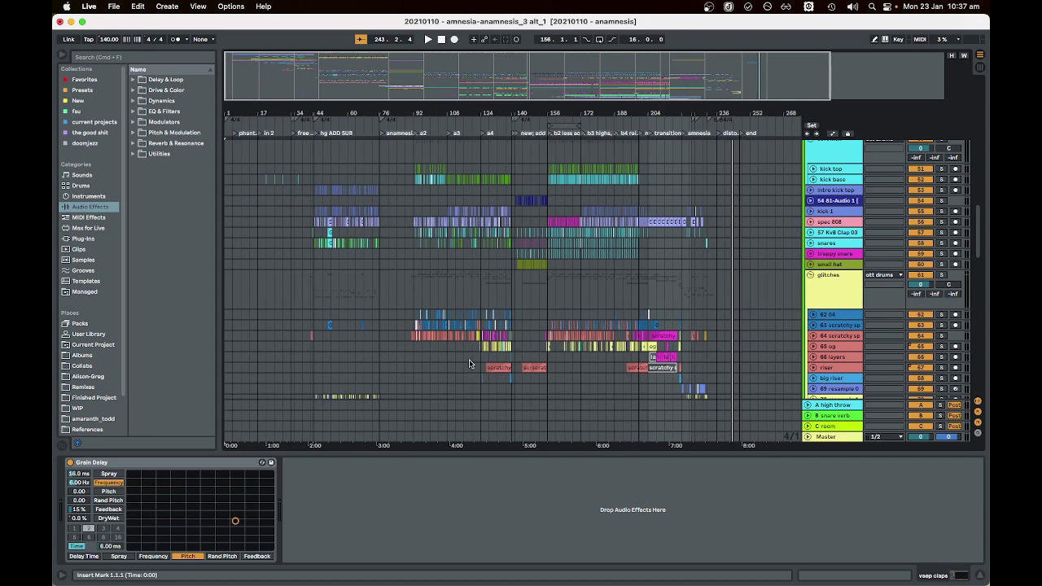
scroll(462, 348, up, 3)
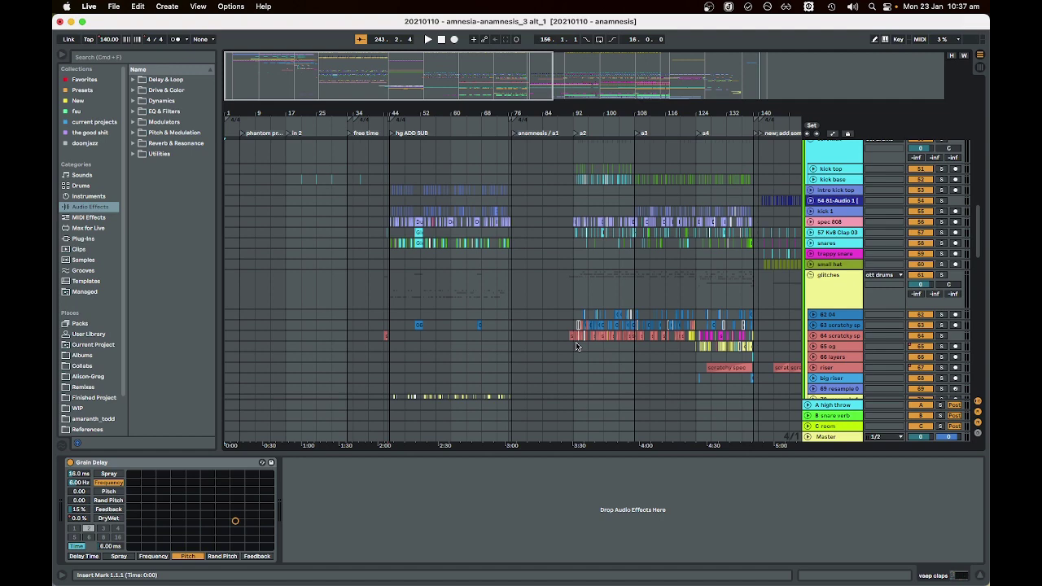
scroll(639, 345, down, 10)
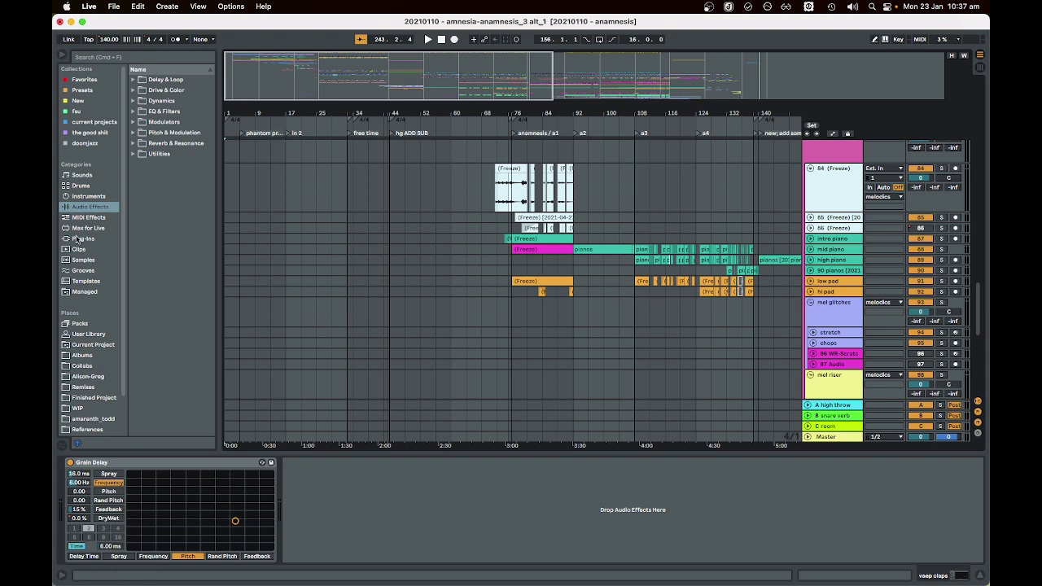
- Search the browser for "hgep" and preview the hgep pipes (Em).wav sample
key(super+f)
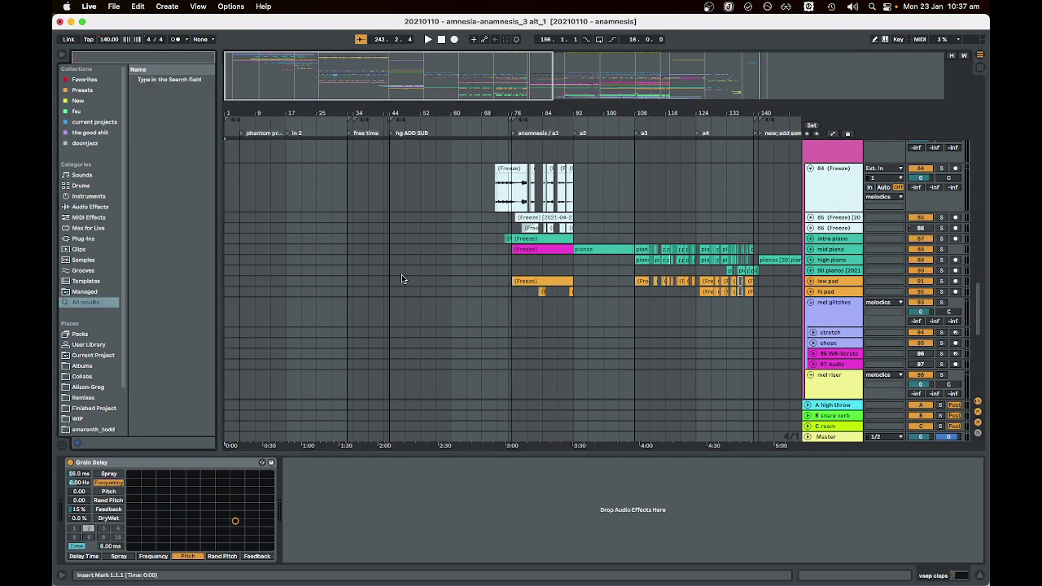
text(hgep)
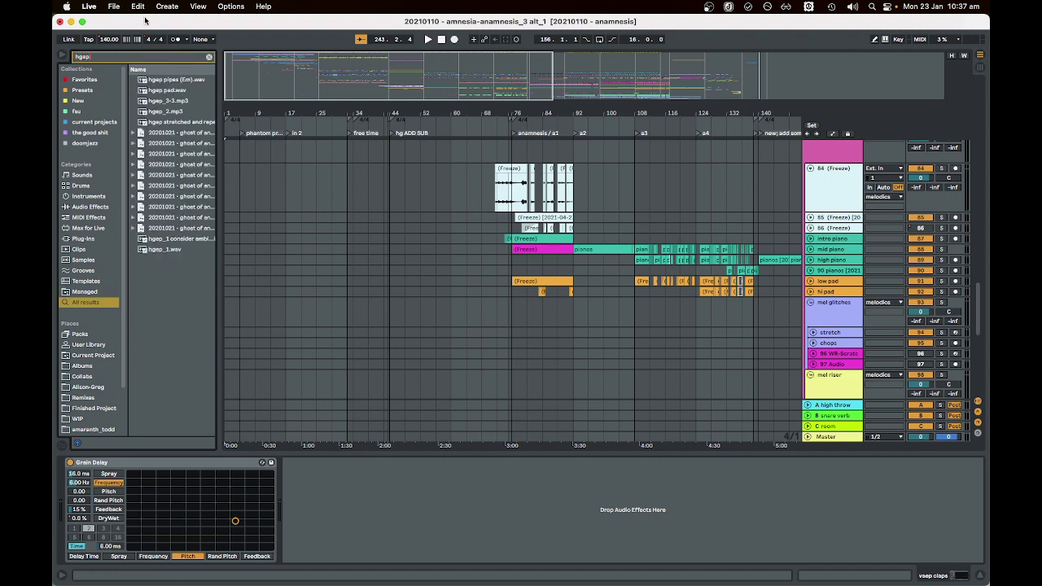
click(190, 81)
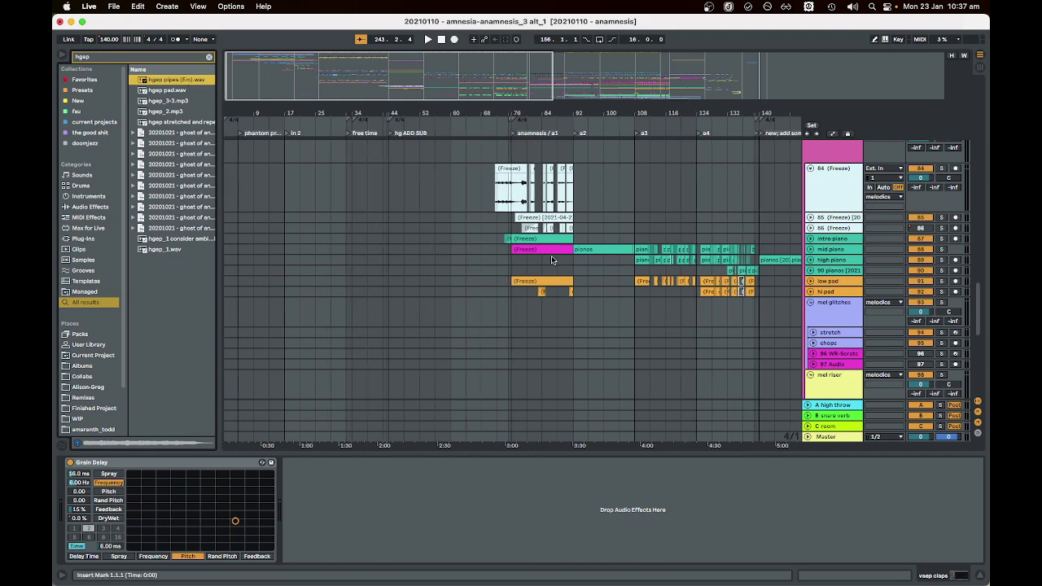
- Unfold and solo the mid piano track, and play its pianos clip from the start of section a2
scroll(544, 253, up, 5)
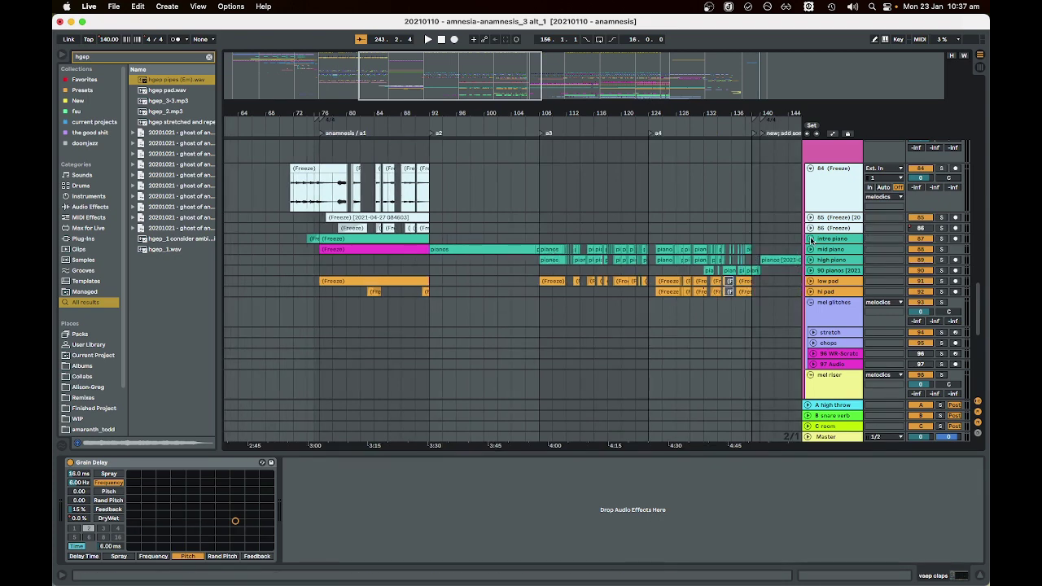
click(811, 249)
scroll(492, 239, up, 4)
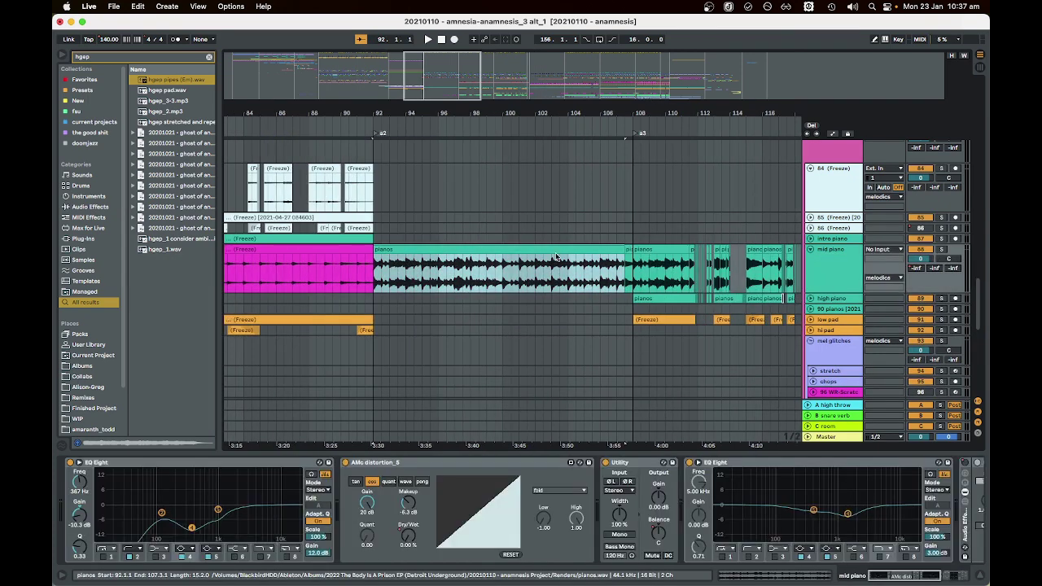
click(951, 250)
scroll(545, 244, left, 5)
key(space)
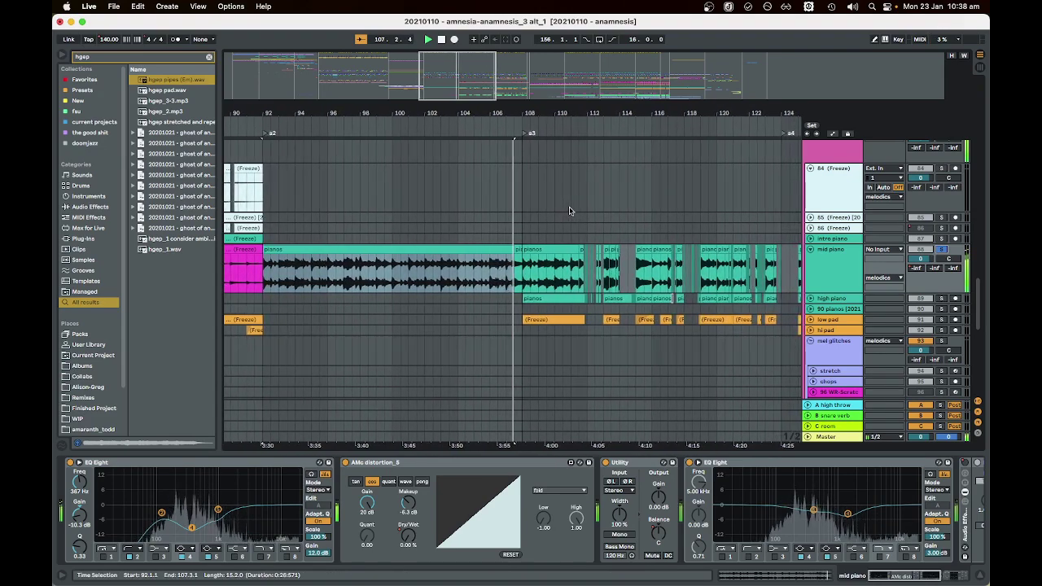
- Examine the intro melodics tracks across the free time and hg ADD SUB sections, including the contents of the pianos group
key(minus)
key(minus)
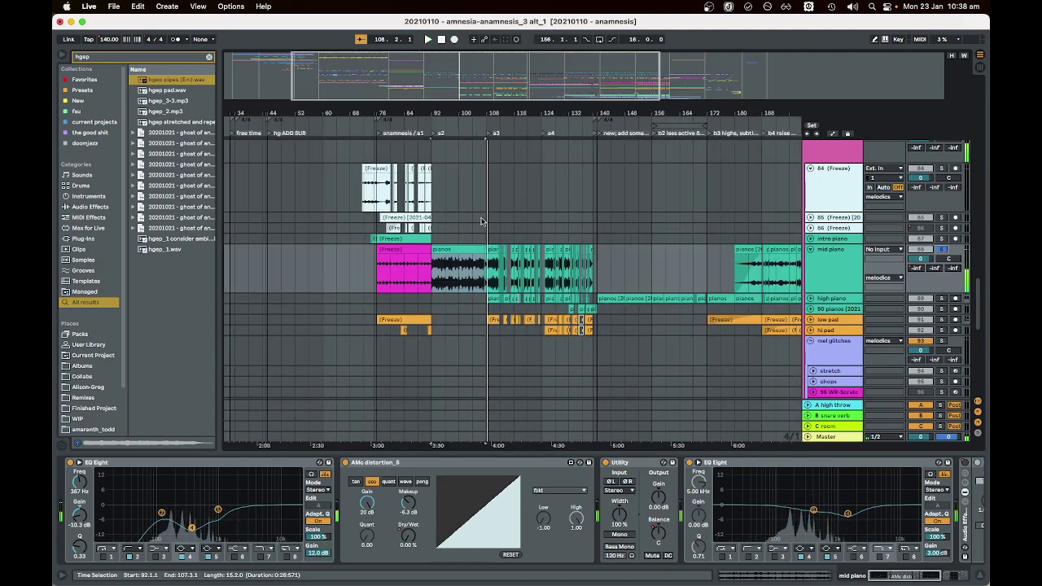
scroll(464, 245, left, 2)
scroll(480, 254, up, 10)
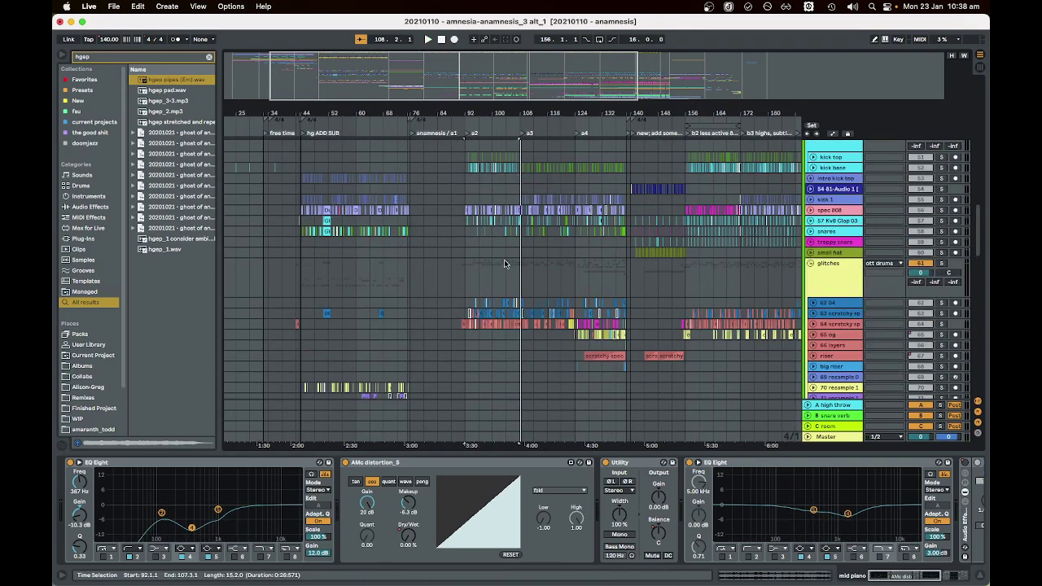
scroll(473, 256, left, 4)
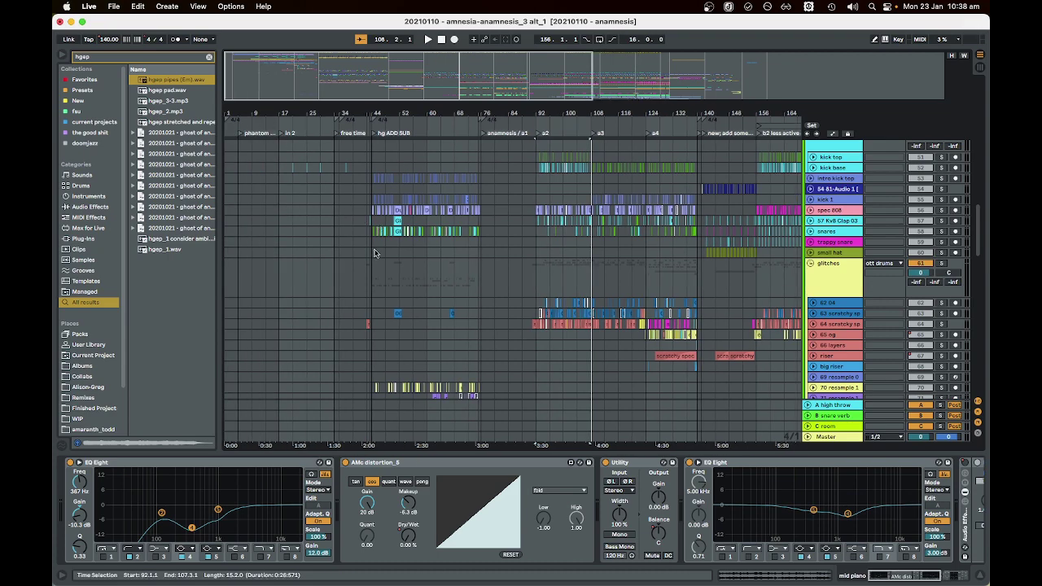
scroll(375, 253, up, 6)
scroll(374, 256, up, 4)
scroll(423, 259, up, 4)
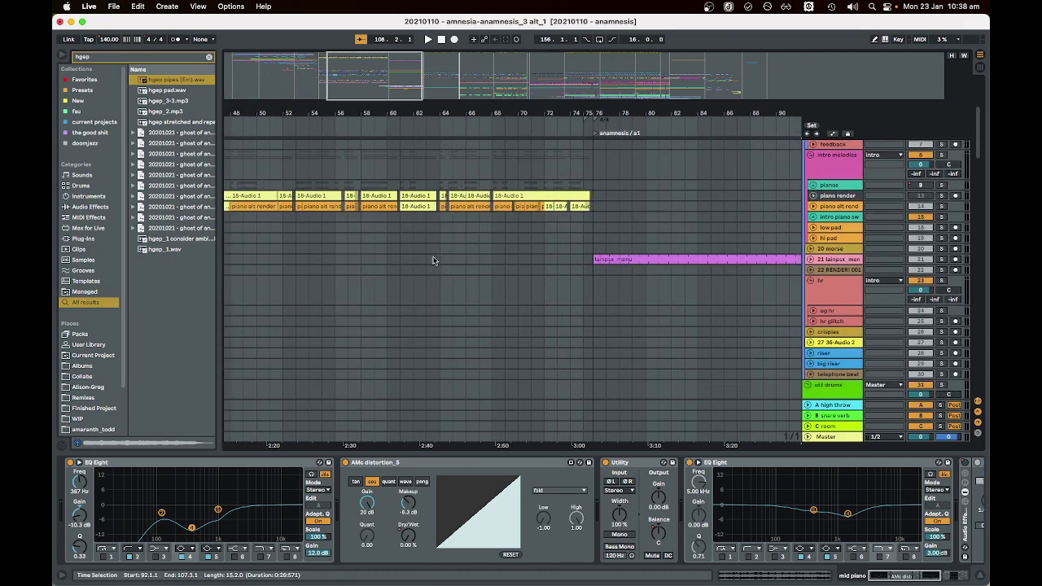
scroll(443, 263, down, 3)
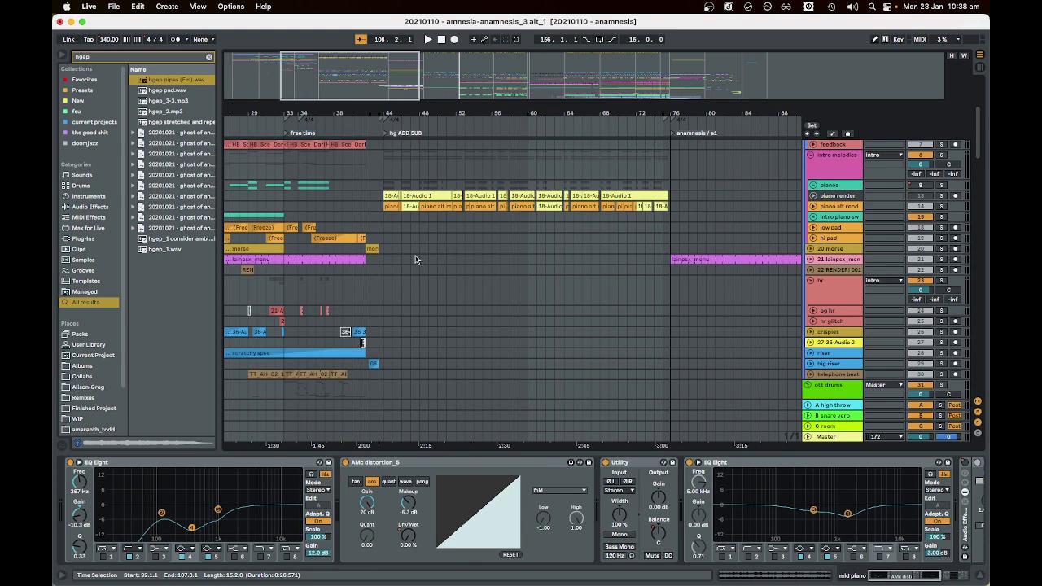
click(812, 185)
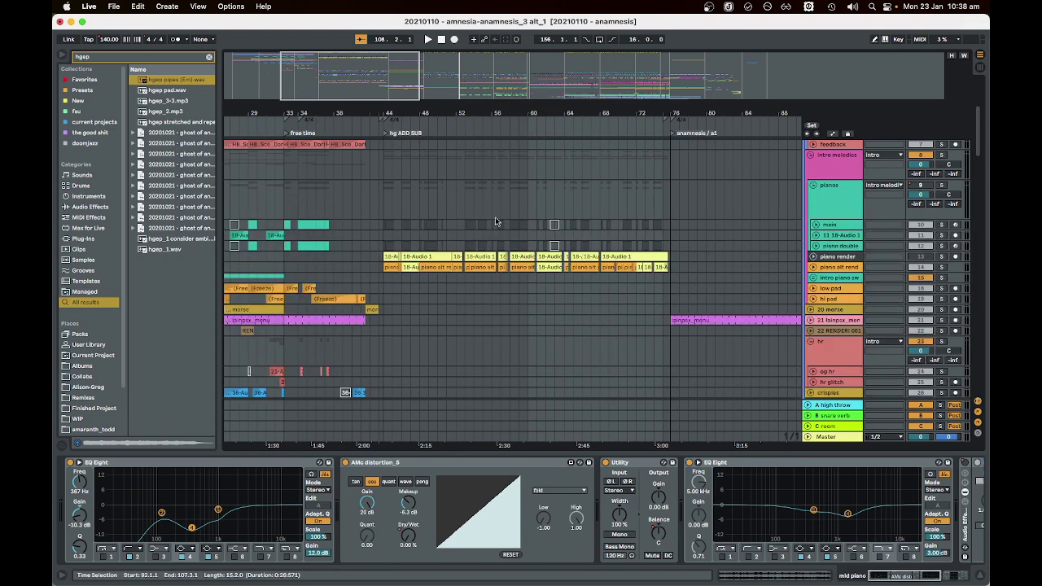
click(812, 187)
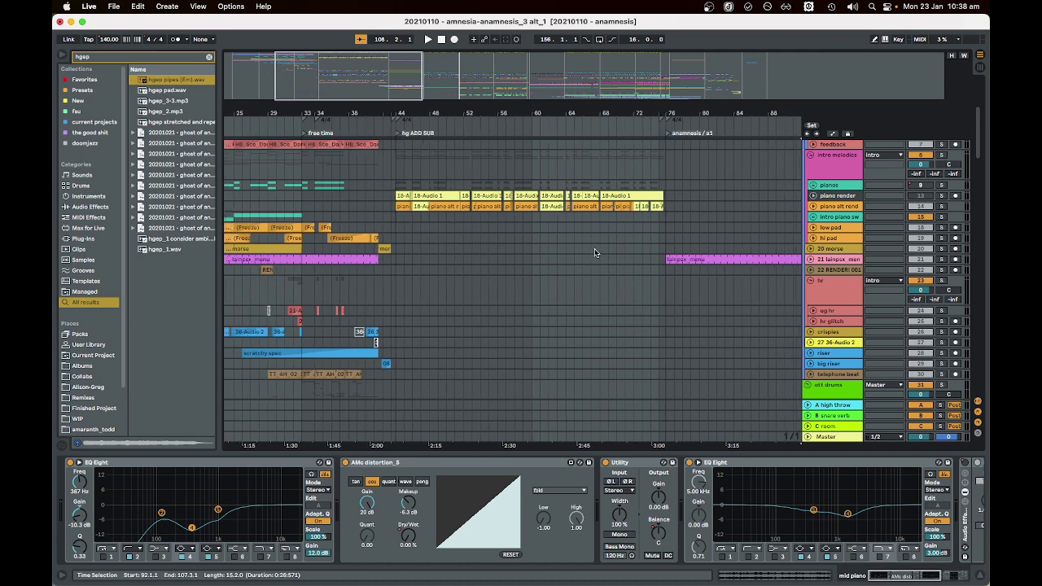
- Examine the intro, ott drums, bass, melodics and glitches tracks from the opening sections through to transition and amnesia
scroll(593, 249, down, 3)
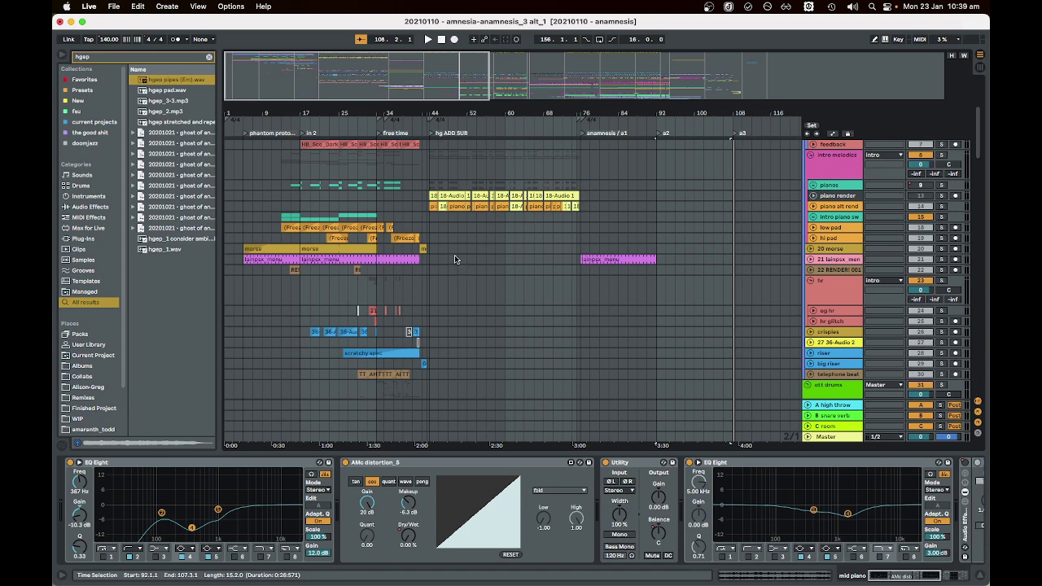
scroll(458, 265, down, 5)
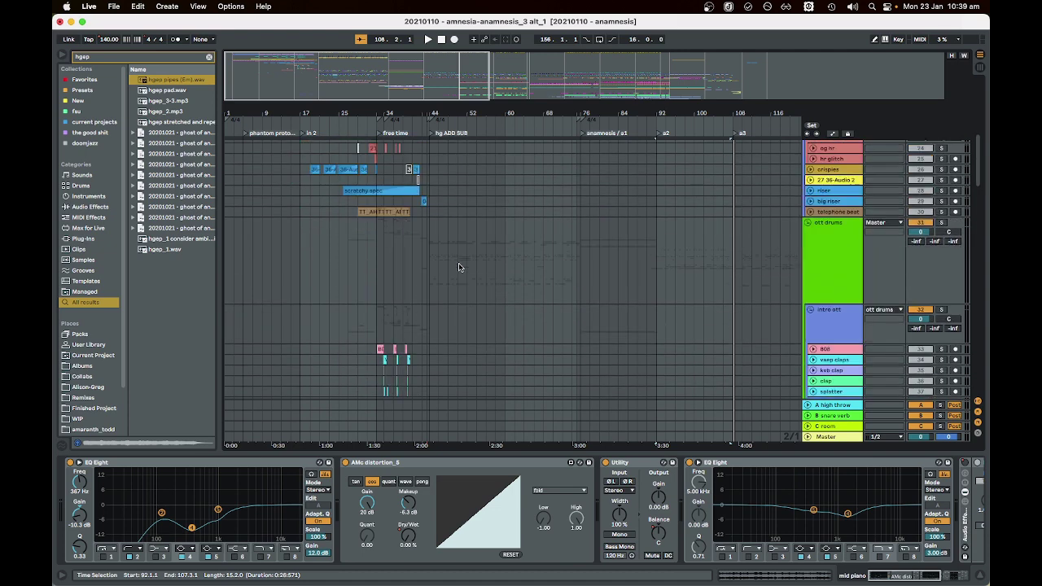
scroll(458, 267, up, 5)
scroll(458, 267, down, 1)
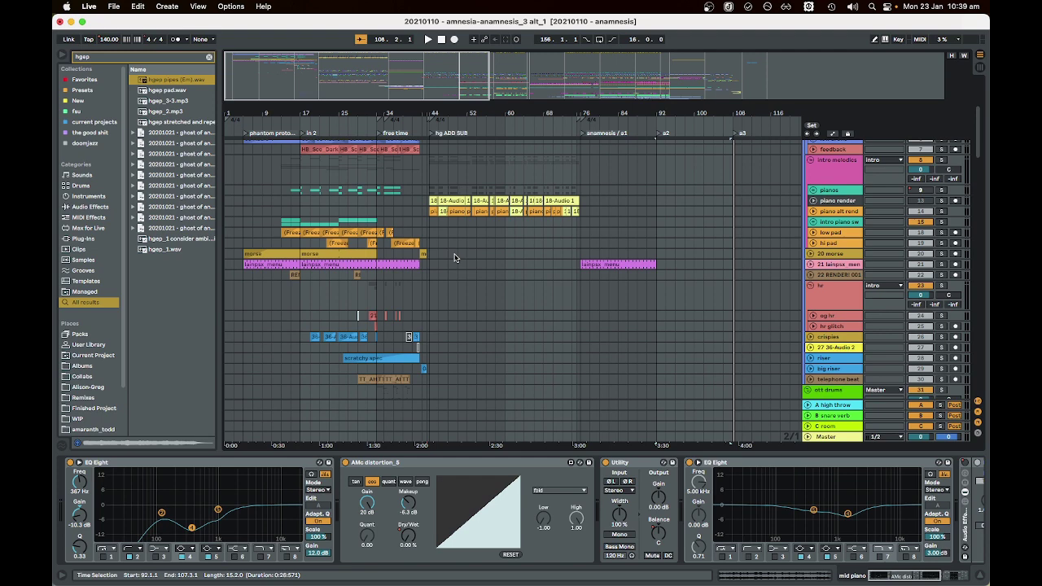
scroll(455, 258, down, 15)
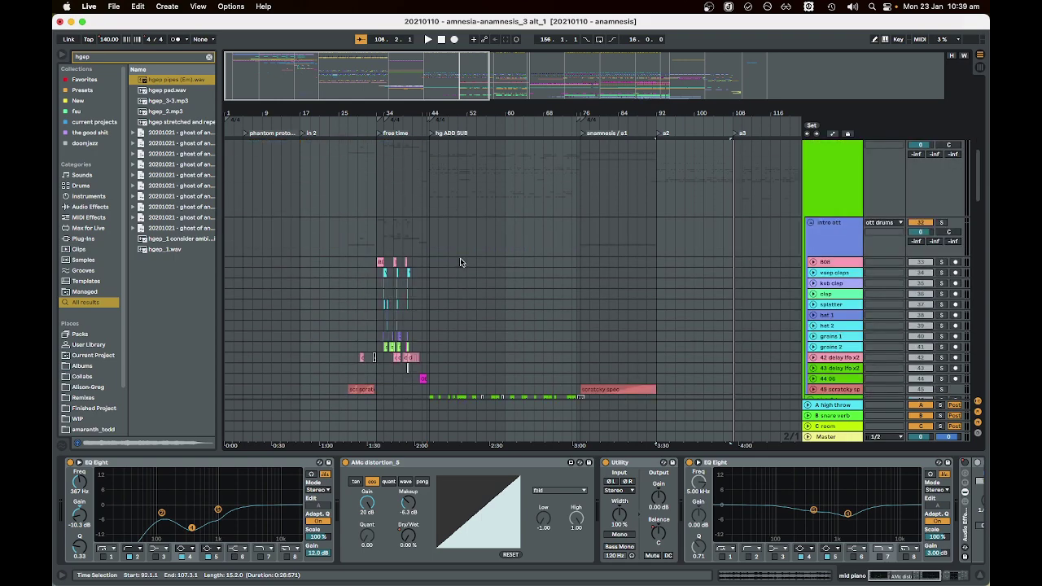
scroll(457, 261, right, 10)
scroll(460, 261, down, 8)
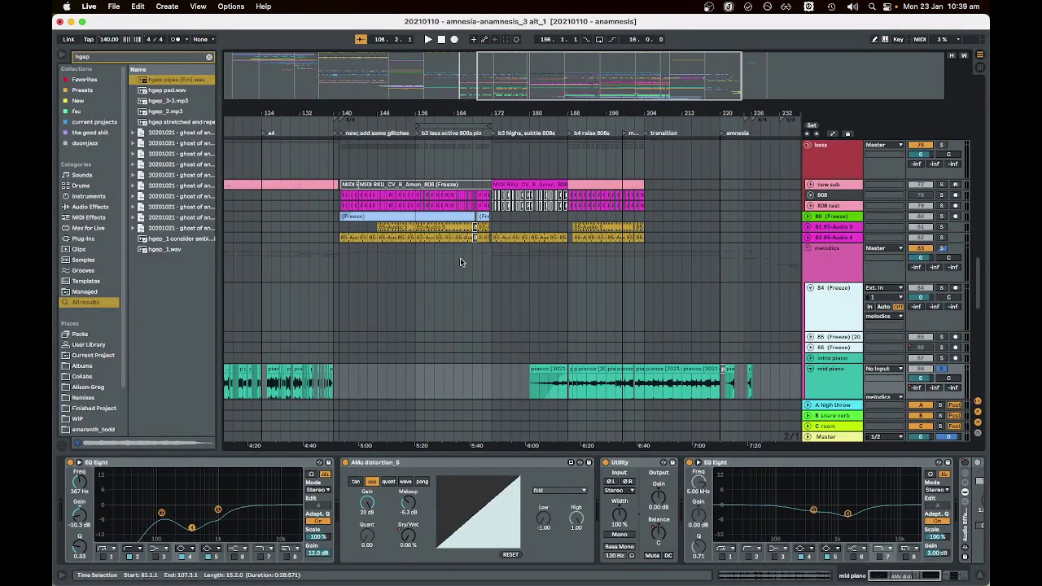
scroll(460, 261, up, 5)
scroll(458, 261, right, 4)
scroll(456, 257, up, 5)
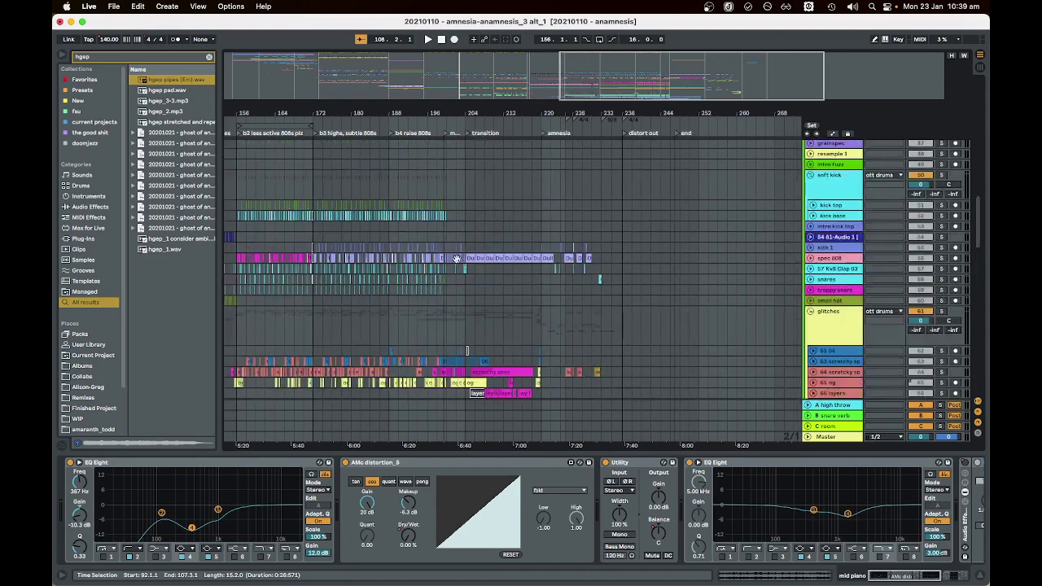
- Unfold and solo the low lainpsx track, and play its first lainpsx_menu clip at the start of section a4
scroll(456, 257, left, 4)
scroll(456, 258, down, 4)
scroll(456, 261, down, 15)
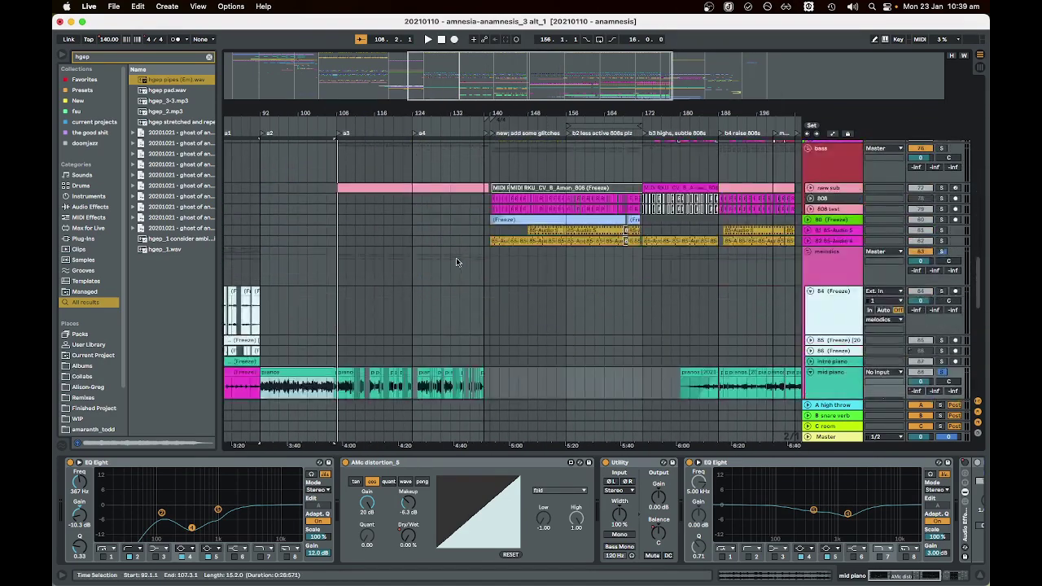
scroll(449, 306, up, 5)
scroll(449, 307, up, 5)
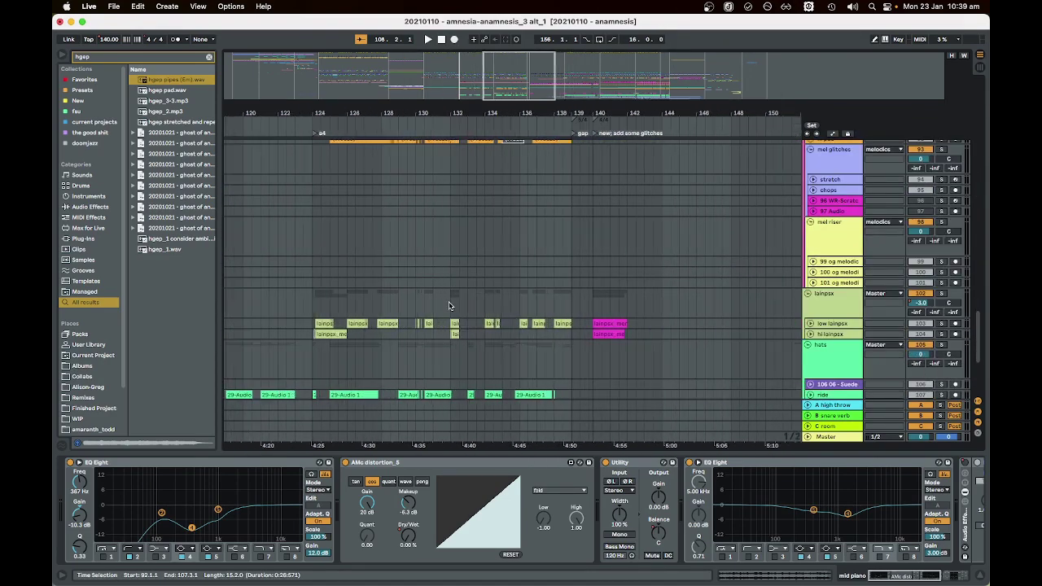
click(812, 334)
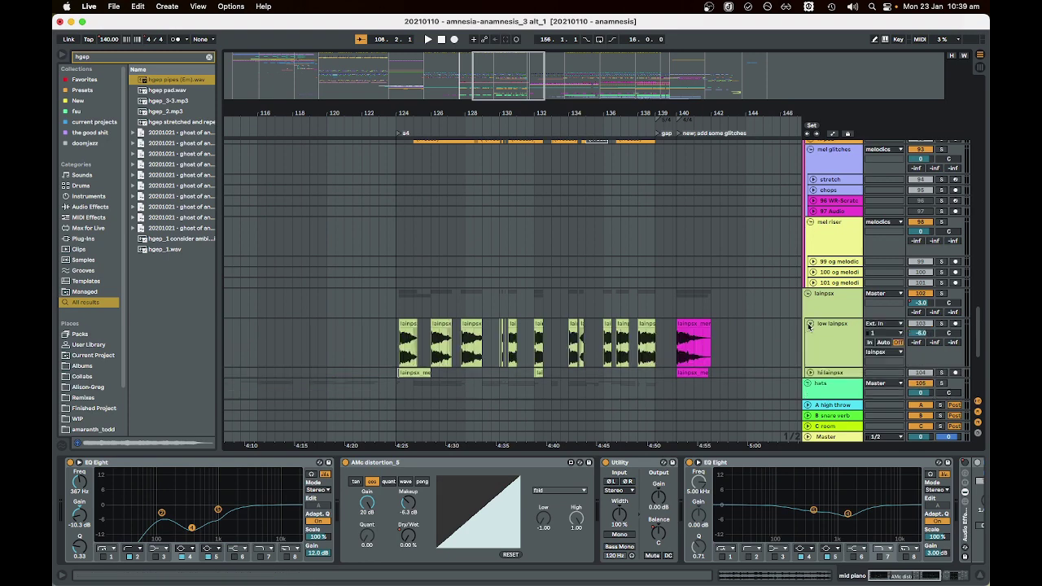
scroll(430, 291, up, 5)
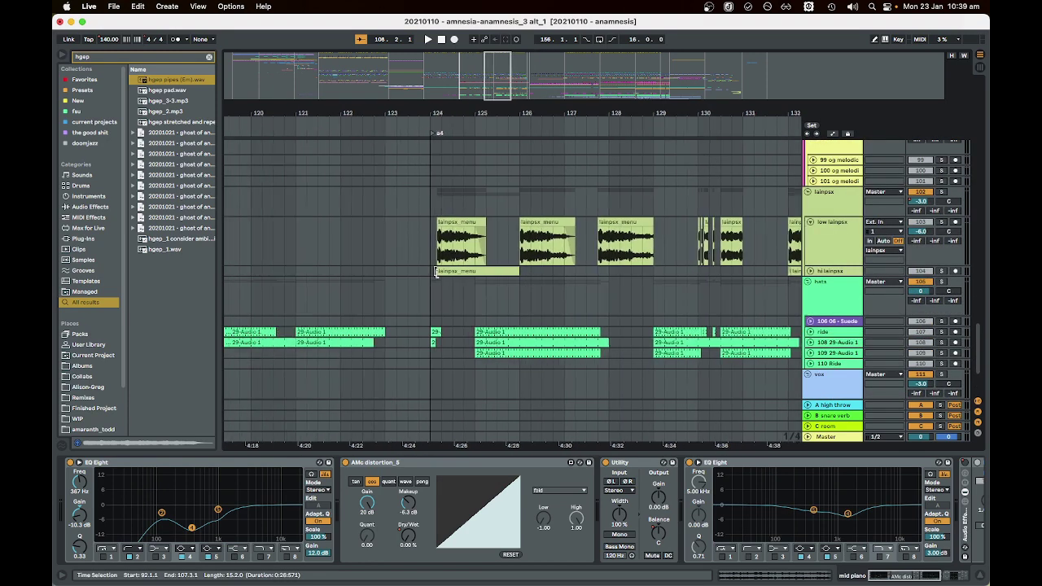
click(462, 223)
scroll(570, 244, left, 2)
key(space)
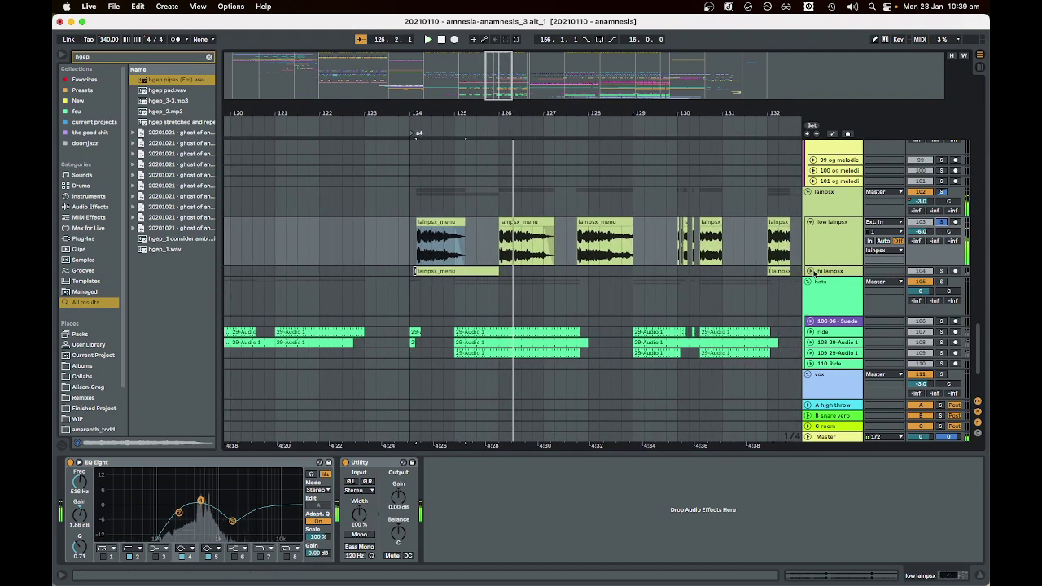
- Unfold and solo the hi lainpsx track, and play its opening lainpsx_menu clip in section a4
click(810, 270)
key(space)
click(433, 287)
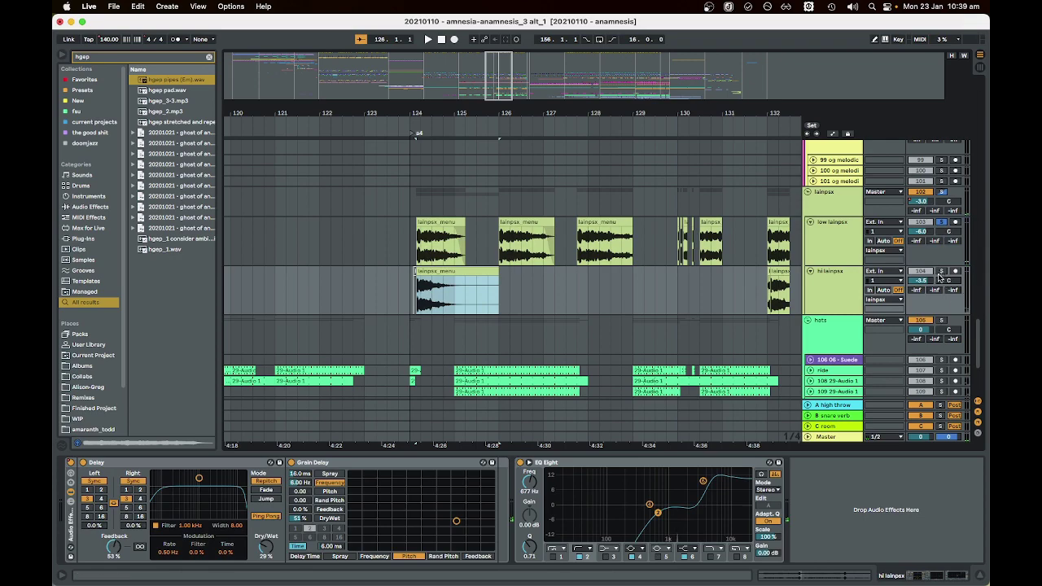
click(942, 272)
key(space)
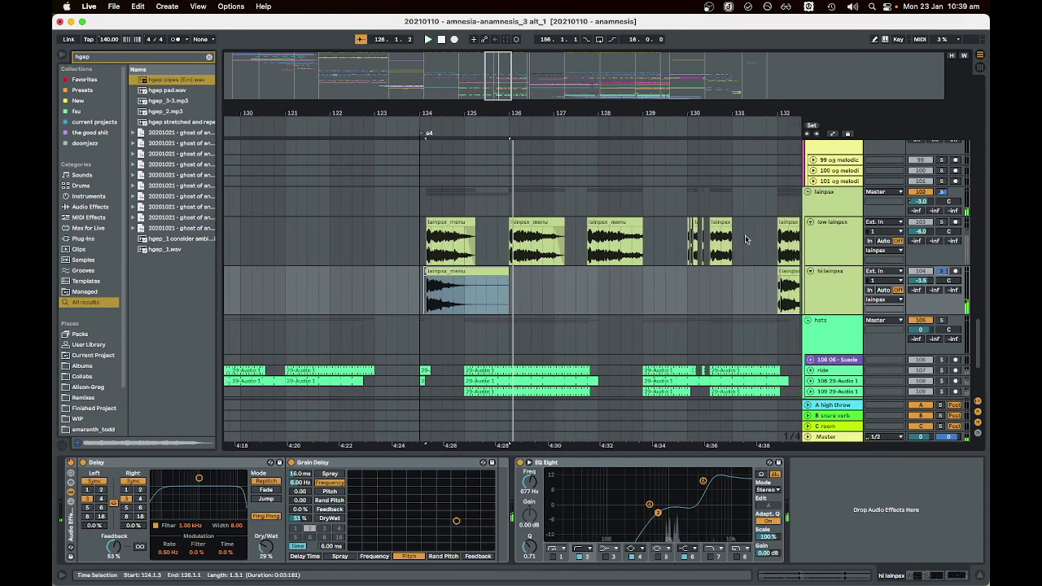
- Examine the ott drums, glitches, bass and melodics tracks from the opening sections through to section a4
scroll(790, 234, down, 8)
scroll(672, 272, up, 5)
scroll(672, 273, up, 15)
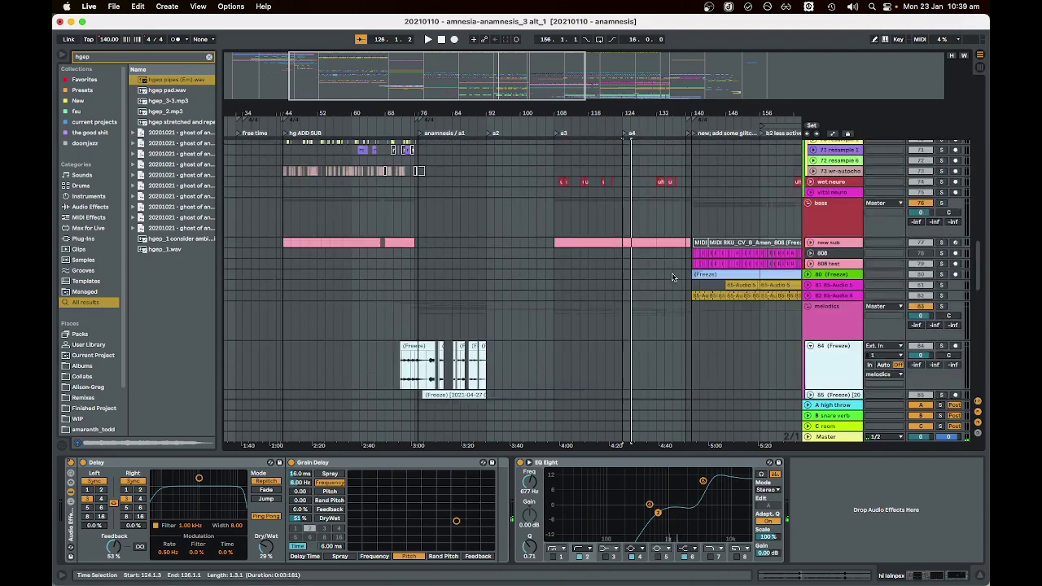
scroll(672, 277, up, 5)
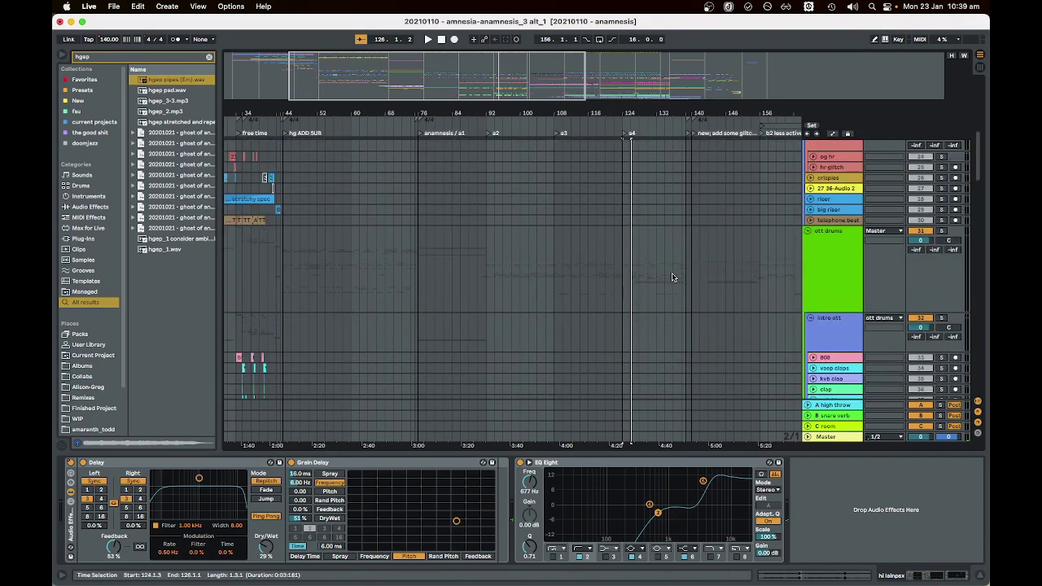
scroll(672, 277, down, 6)
scroll(672, 277, down, 8)
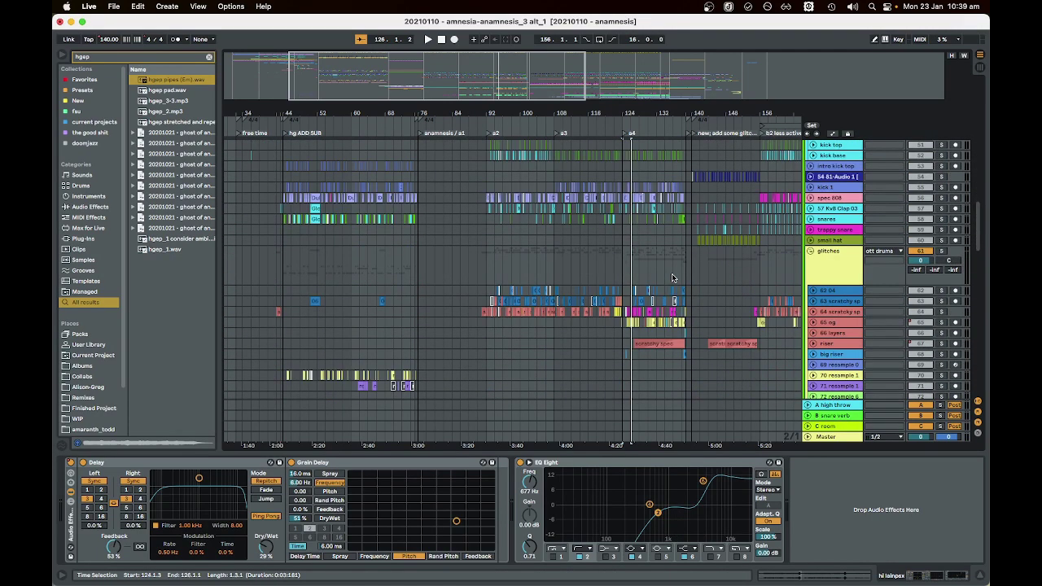
scroll(493, 279, left, 5)
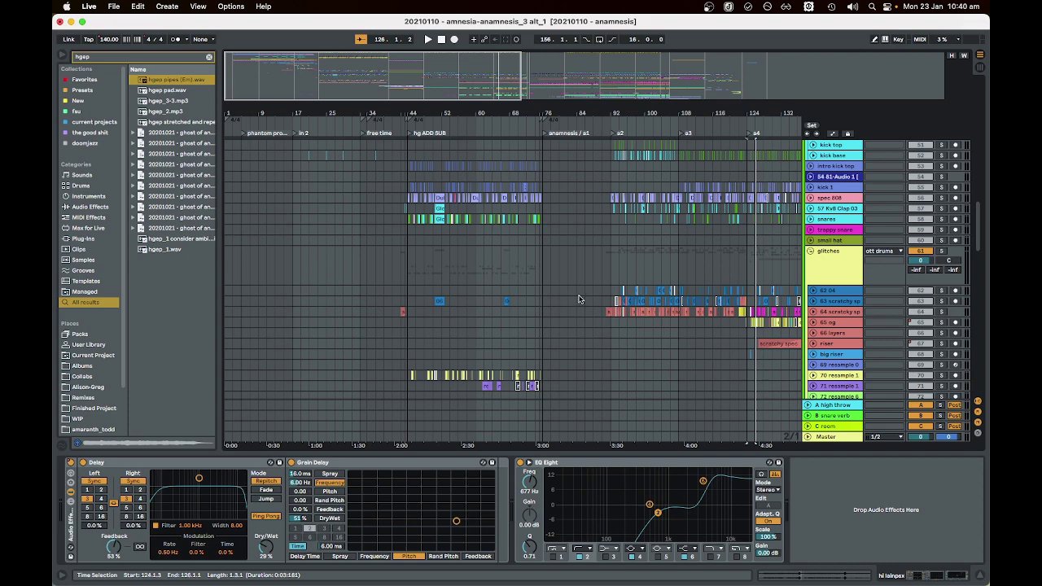
scroll(579, 299, up, 5)
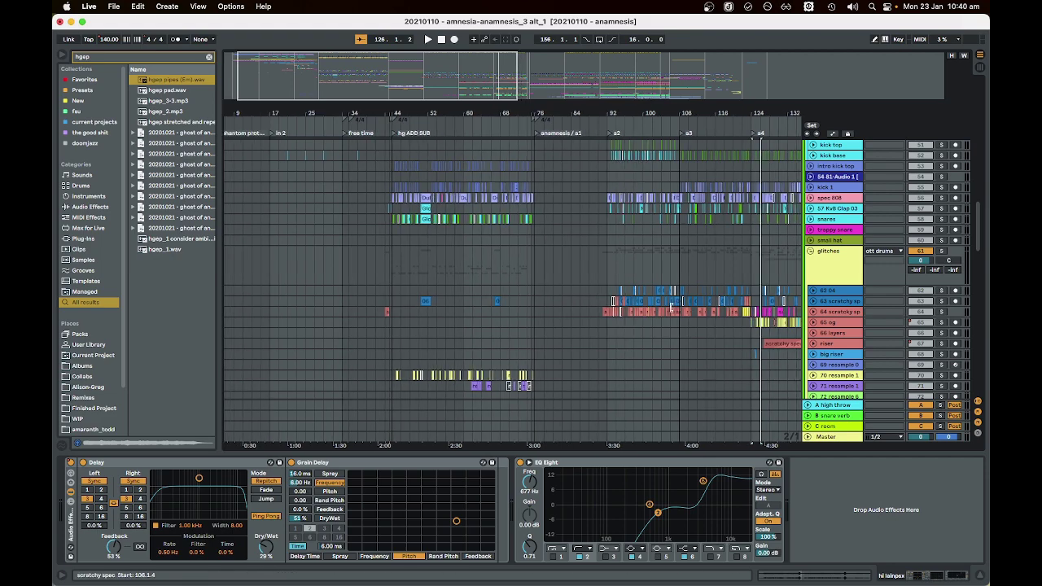
scroll(672, 310, right, 5)
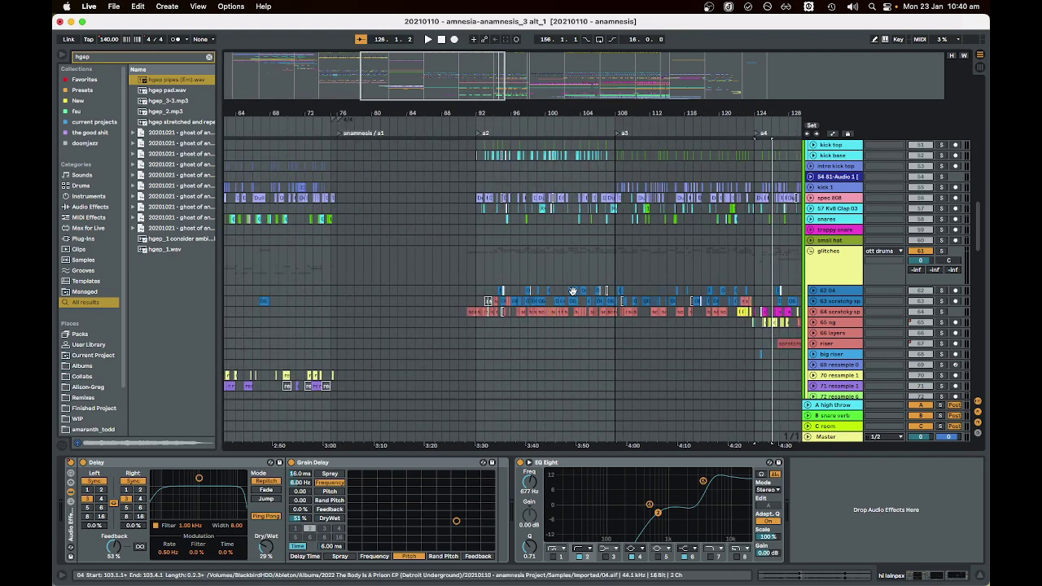
- Unfold the 63 scratchy spec track in the glitches group and examine its chopped clips and fades across section a2
scroll(574, 291, up, 8)
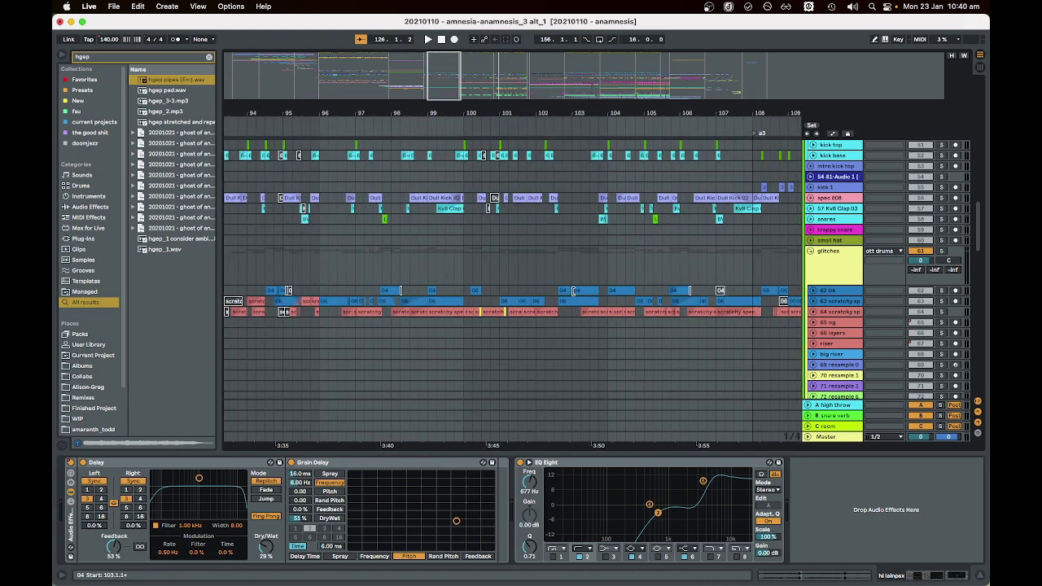
click(812, 302)
scroll(536, 324, up, 4)
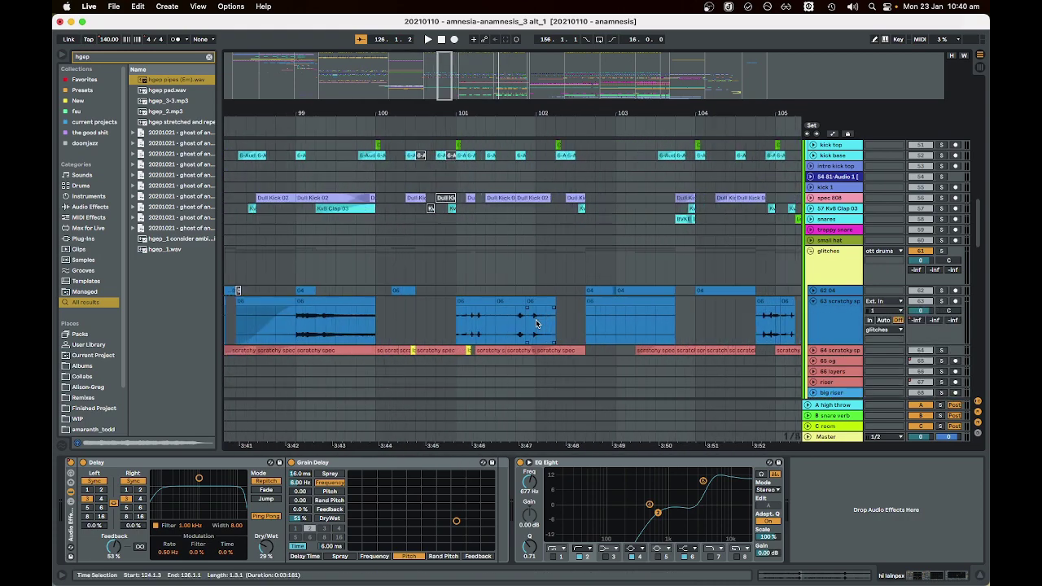
scroll(536, 324, down, 2)
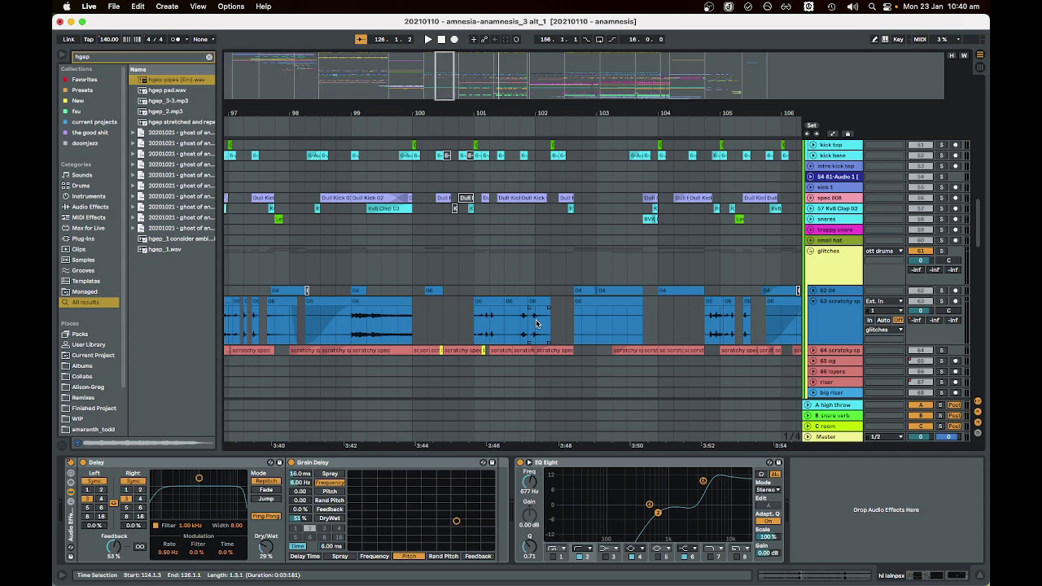
scroll(456, 317, left, 6)
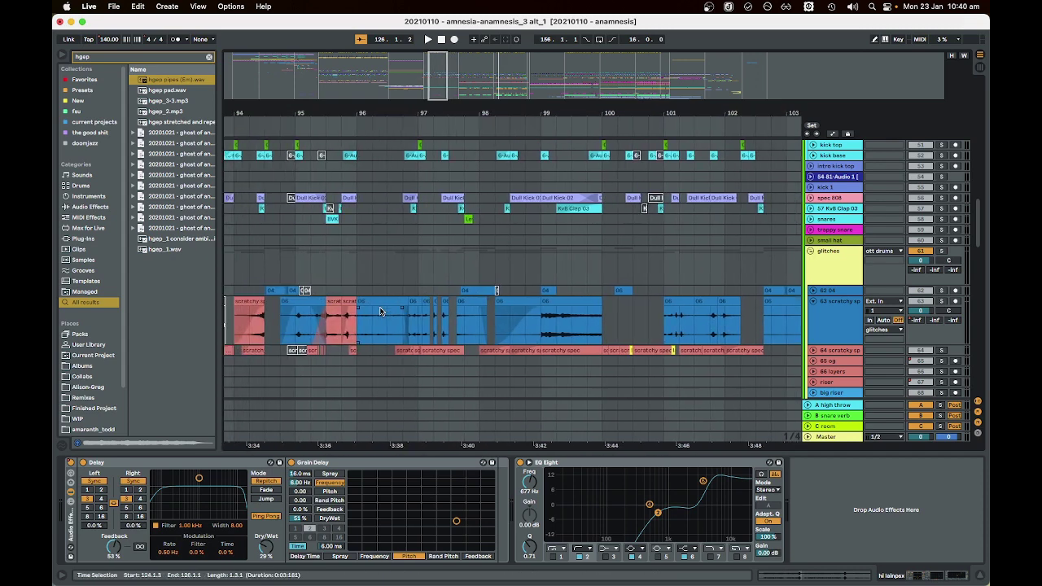
scroll(386, 311, right, 5)
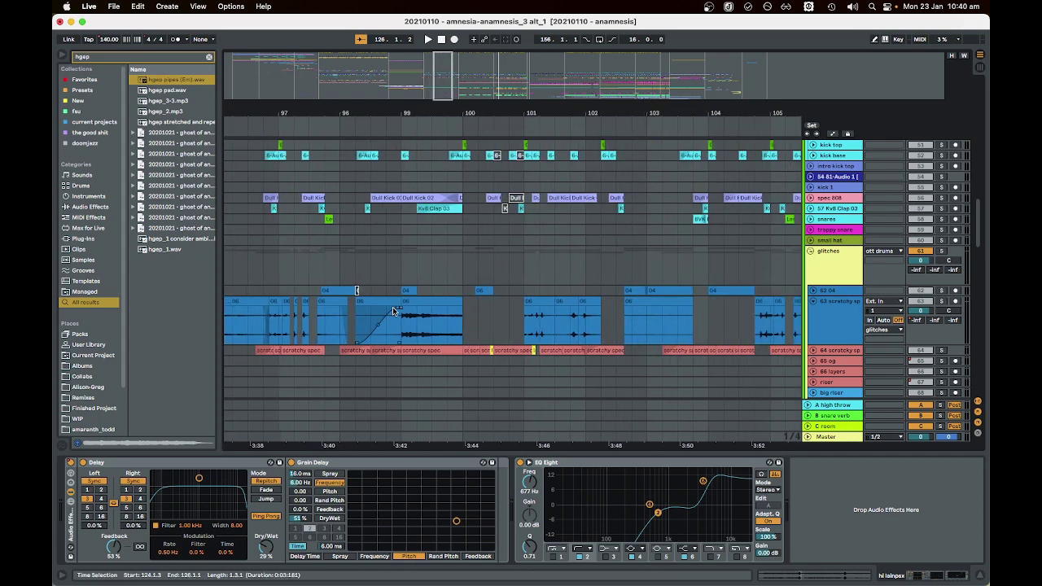
scroll(393, 311, right, 3)
- Solo the 63 scratchy spec track and play its 06 clips from bar 101 and from just before bar 105
click(457, 324)
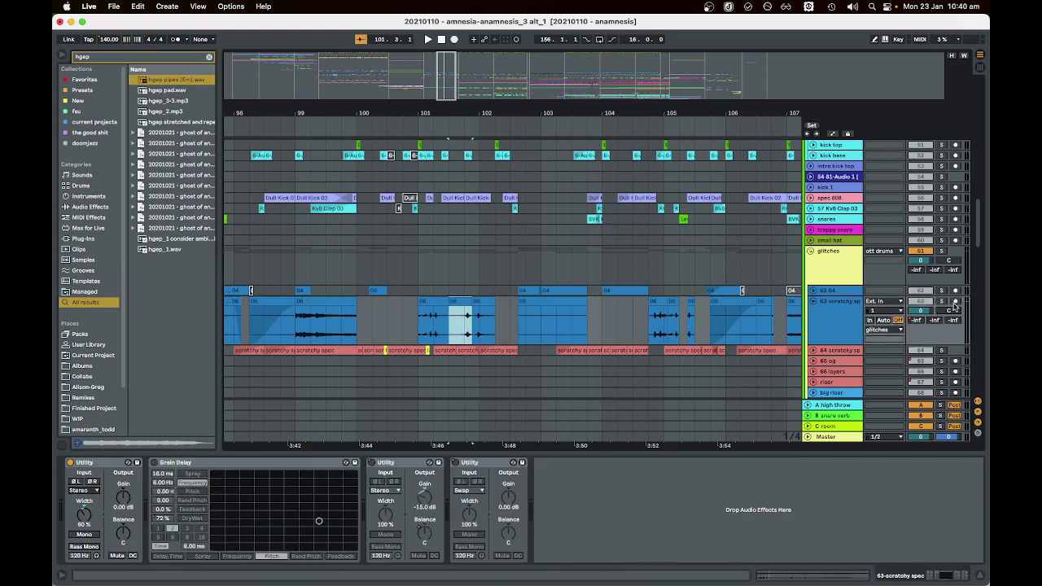
scroll(434, 298, left, 3)
key(space)
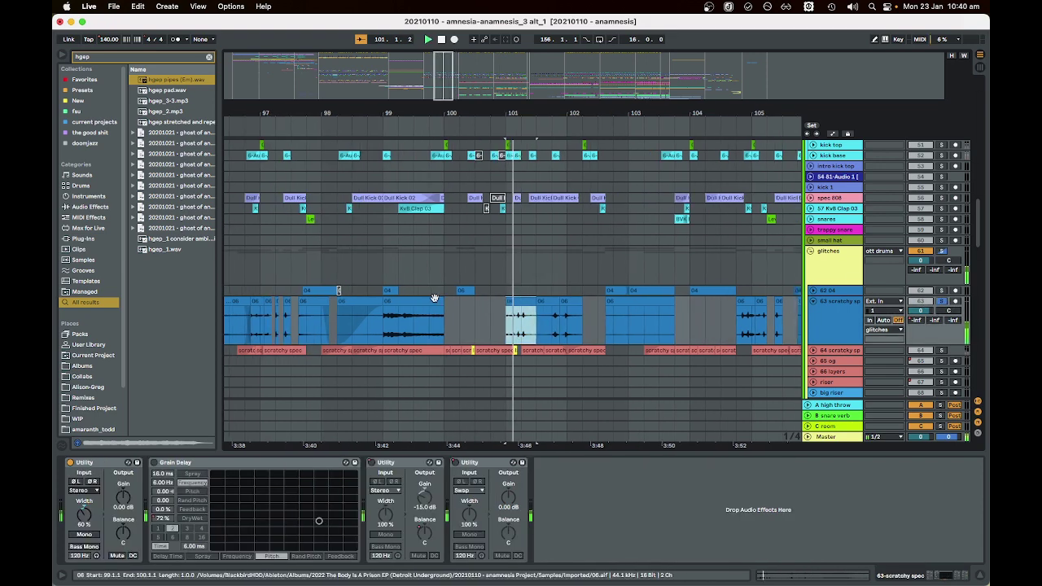
click(681, 302)
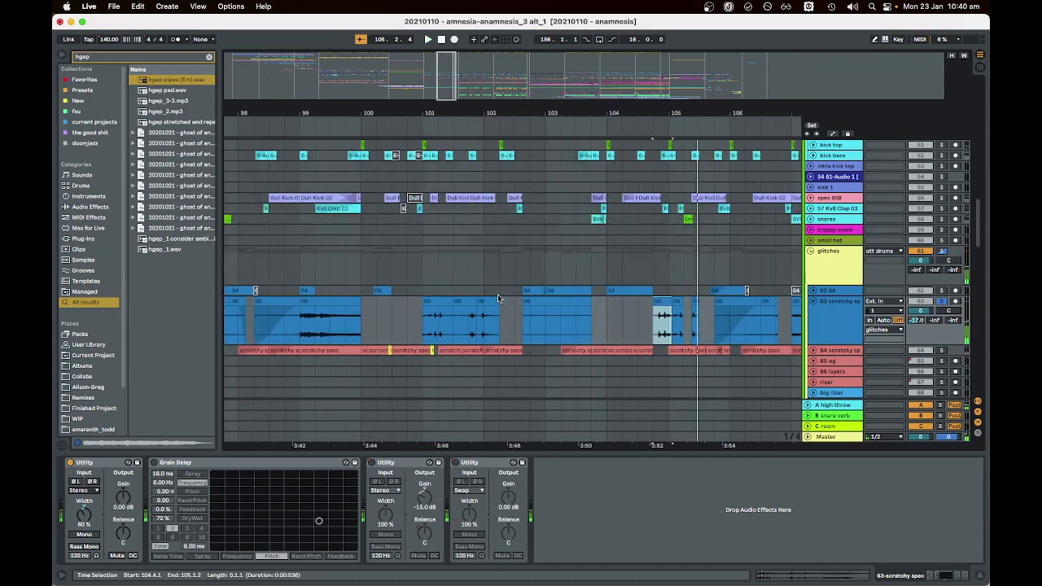
- Examine the layered 04, 06 and scratchy spec clips in the glitches group across sections a2 and a3
scroll(498, 298, left, 3)
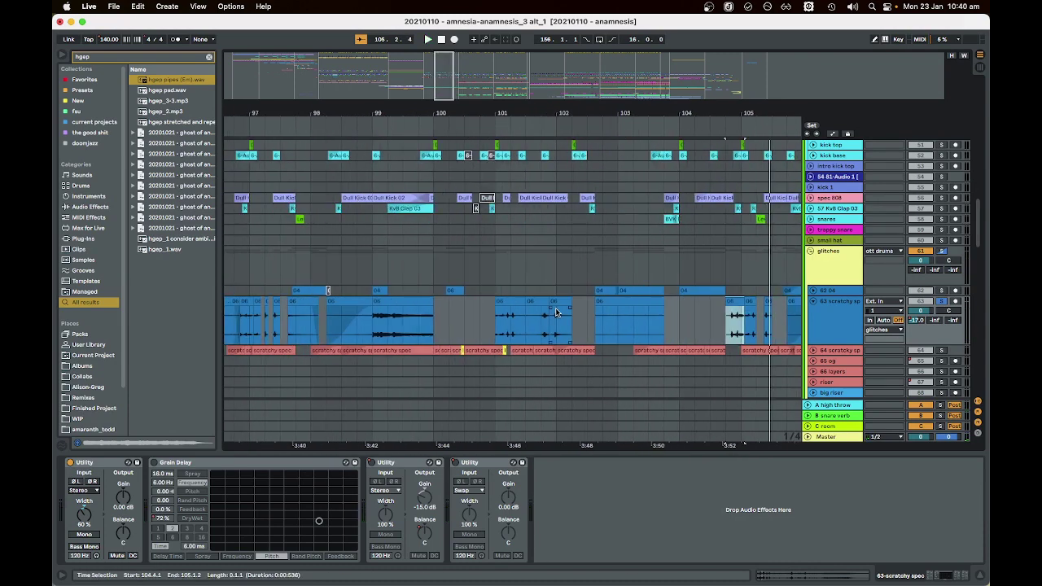
scroll(556, 312, left, 15)
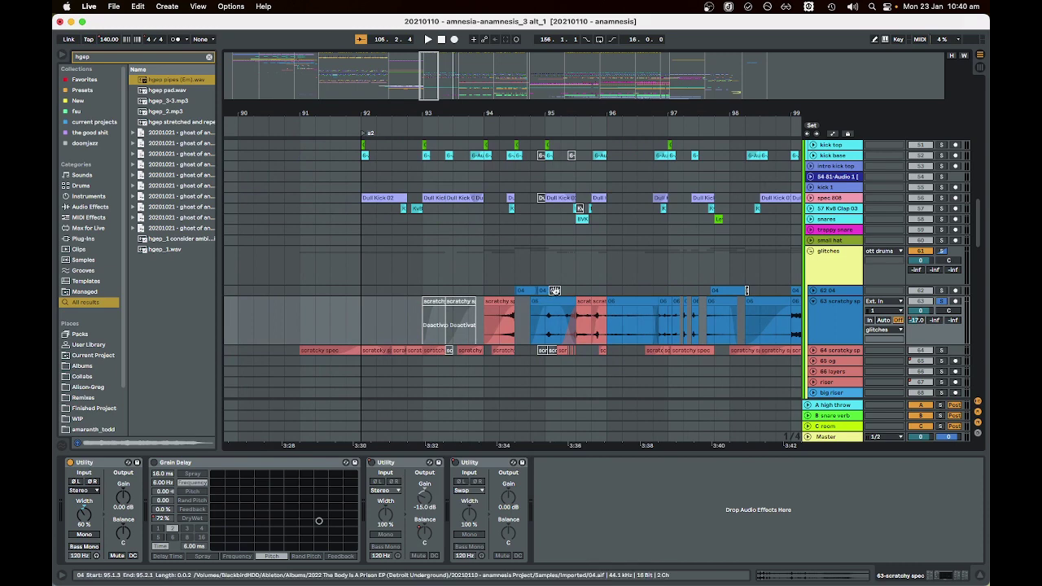
click(554, 291)
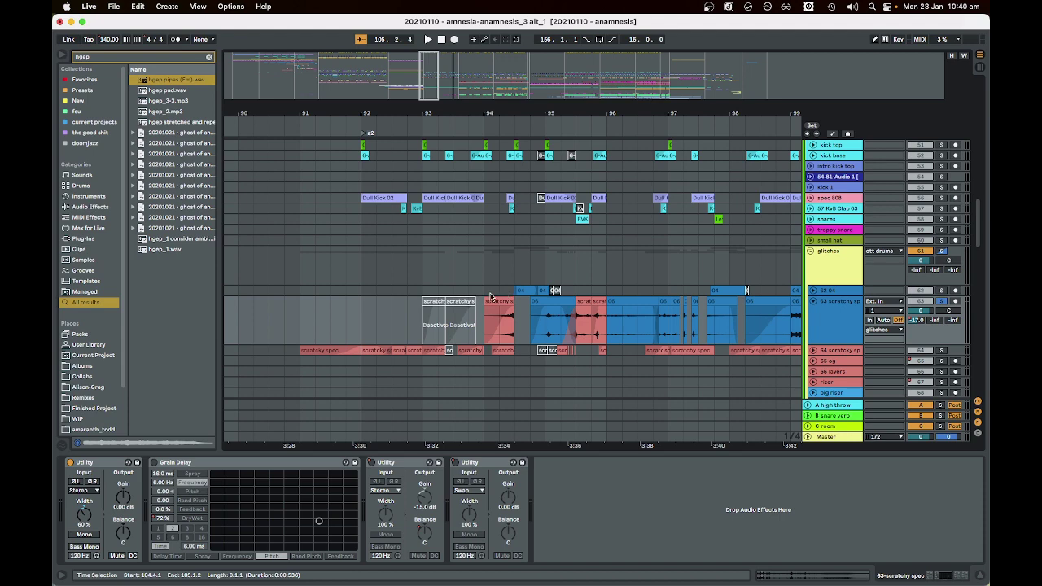
scroll(435, 298, down, 5)
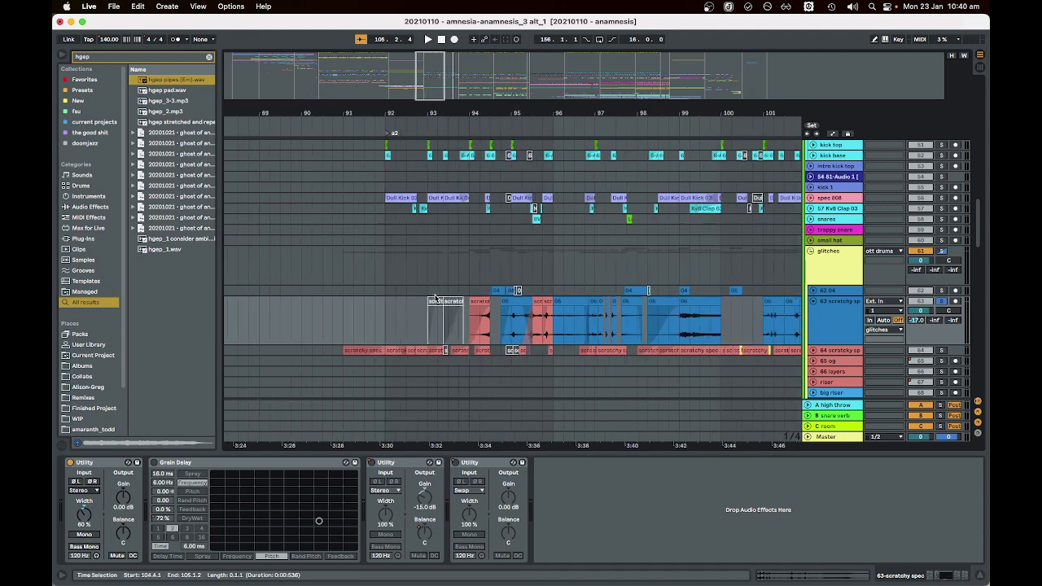
scroll(522, 296, right, 5)
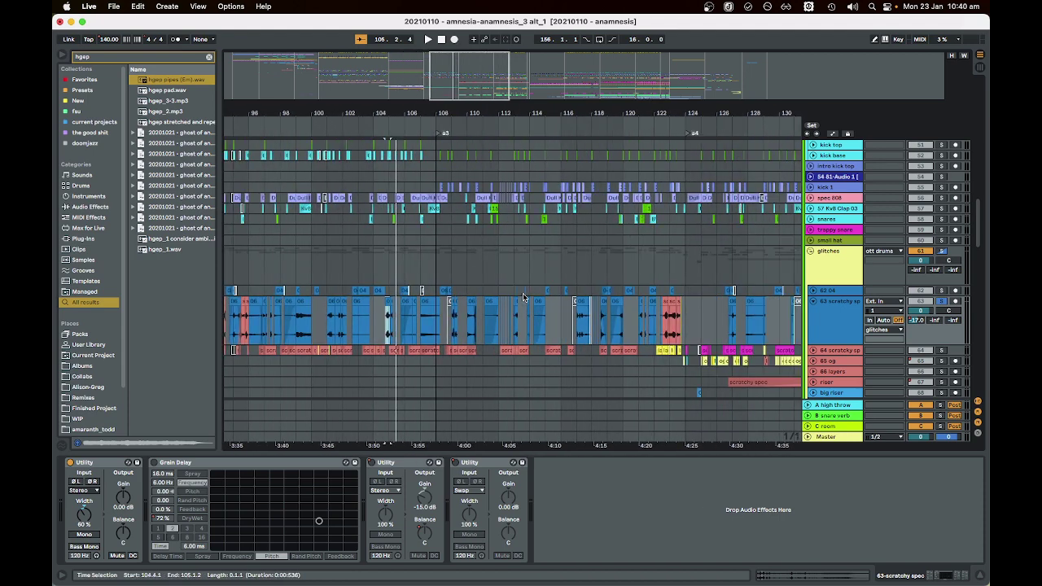
scroll(523, 293, left, 4)
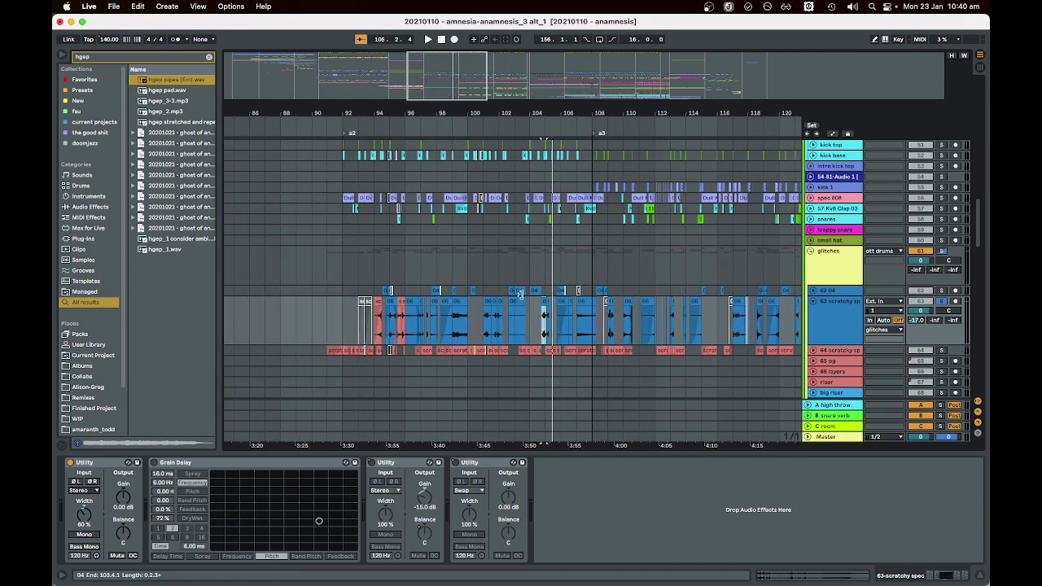
scroll(523, 293, down, 3)
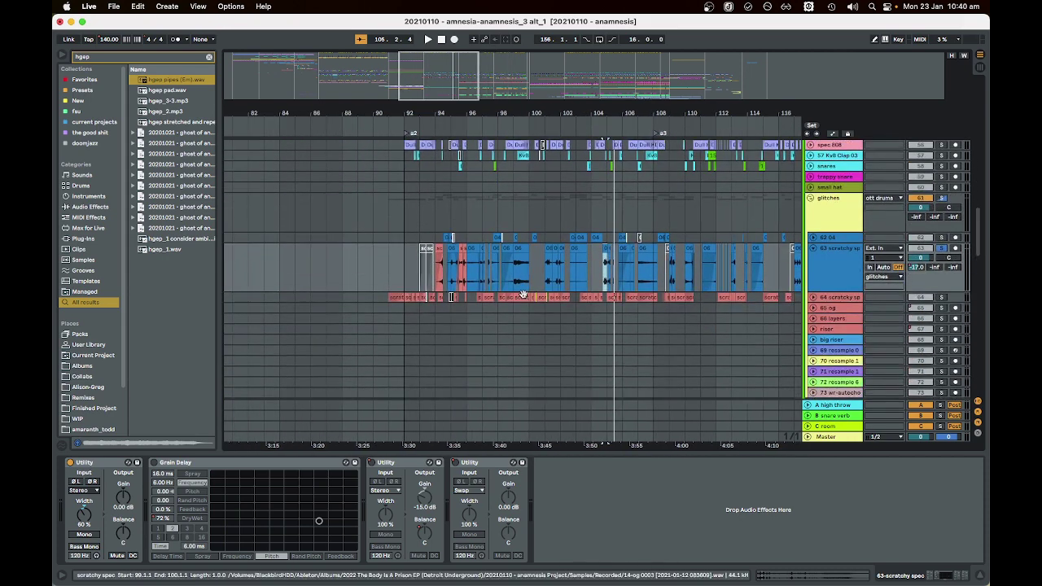
scroll(523, 293, up, 3)
scroll(523, 295, down, 2)
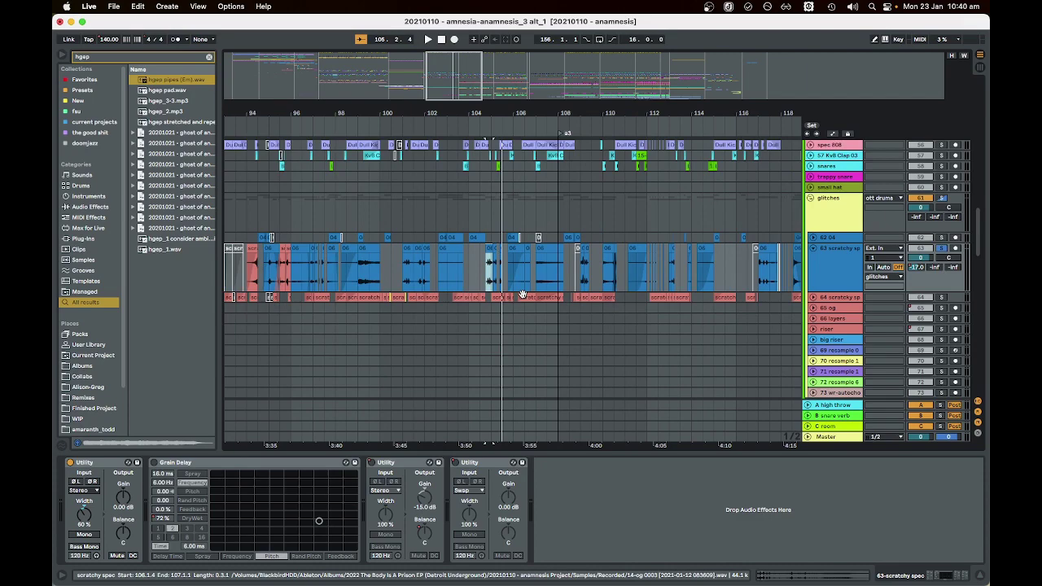
- Examine the soft kick, snare, foley and intro ott tracks from section a2 back to the free time section
scroll(529, 302, up, 6)
scroll(535, 307, left, 2)
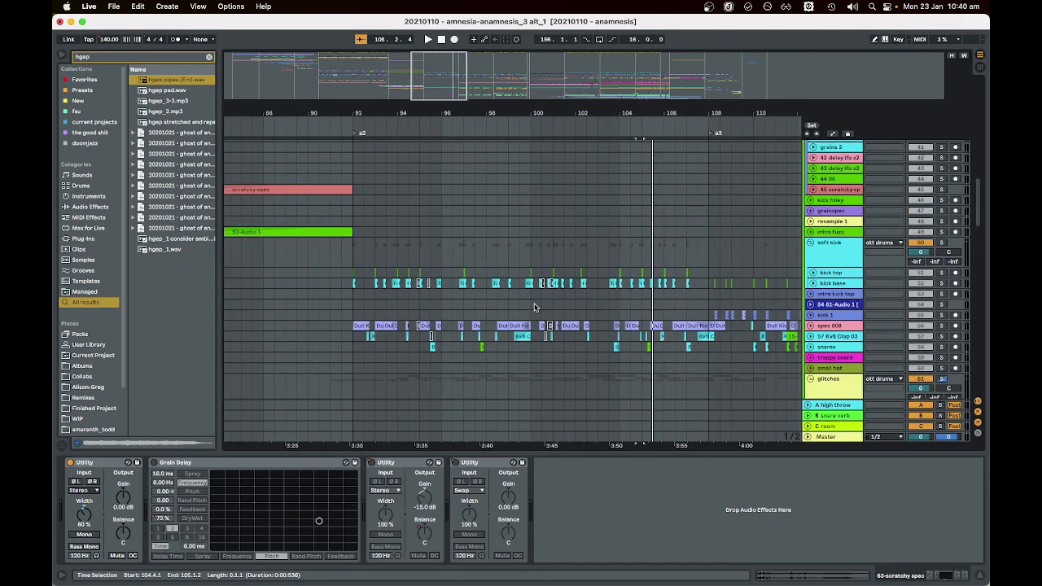
scroll(535, 307, down, 10)
scroll(535, 307, up, 6)
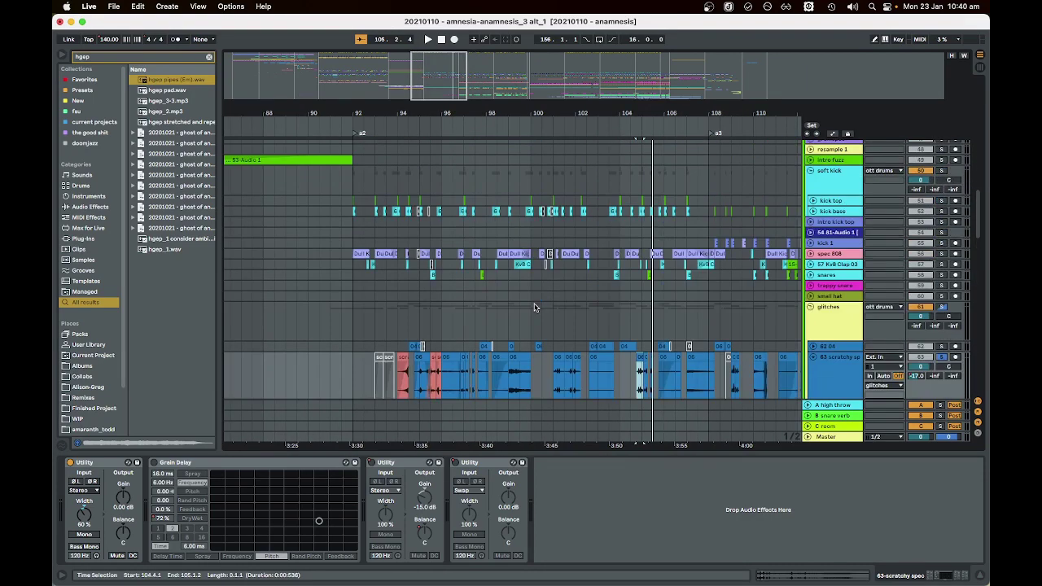
scroll(535, 307, down, 2)
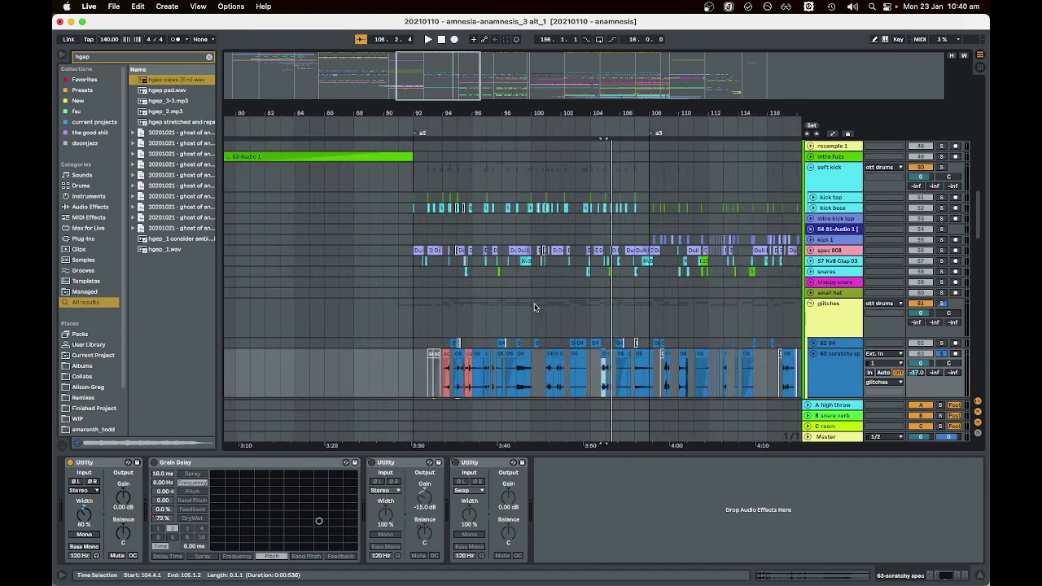
scroll(535, 307, left, 5)
scroll(551, 307, up, 7)
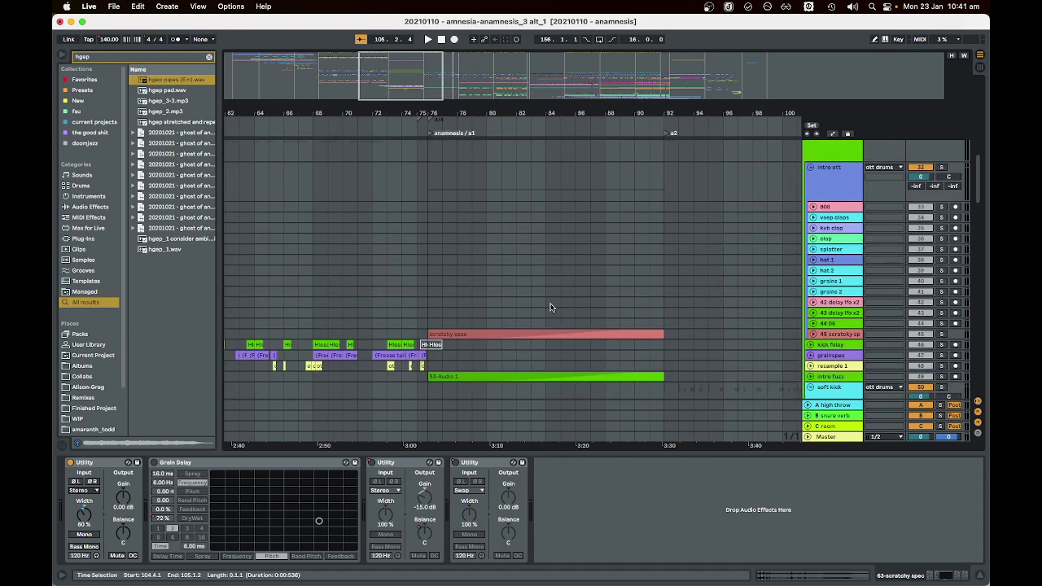
scroll(481, 307, left, 4)
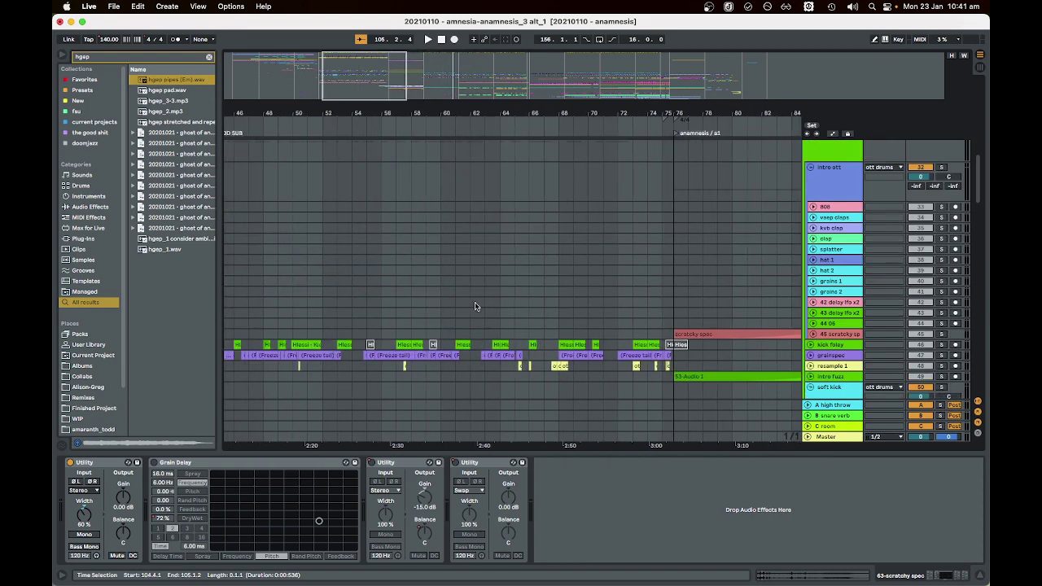
scroll(473, 307, down, 5)
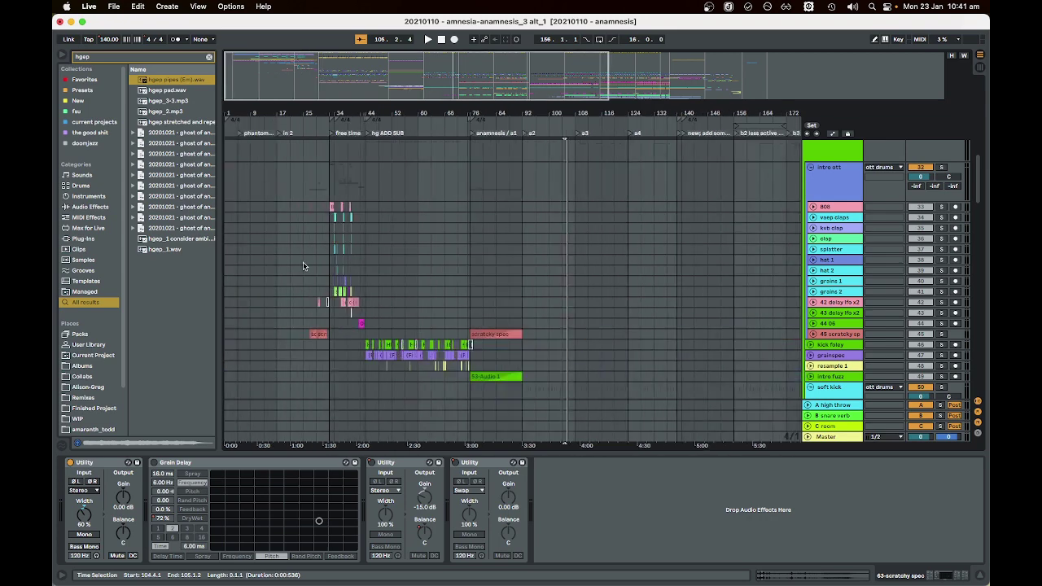
- Unfold the 20 morse track and examine its clips across the intro from the phantom prototype to the free time section
scroll(303, 266, up, 5)
scroll(321, 272, up, 7)
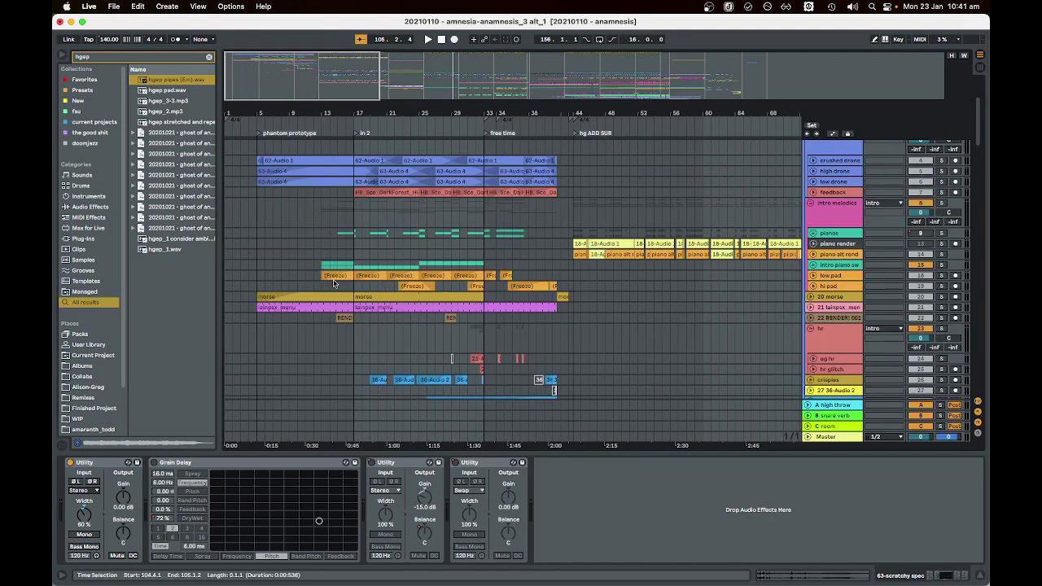
scroll(333, 282, up, 3)
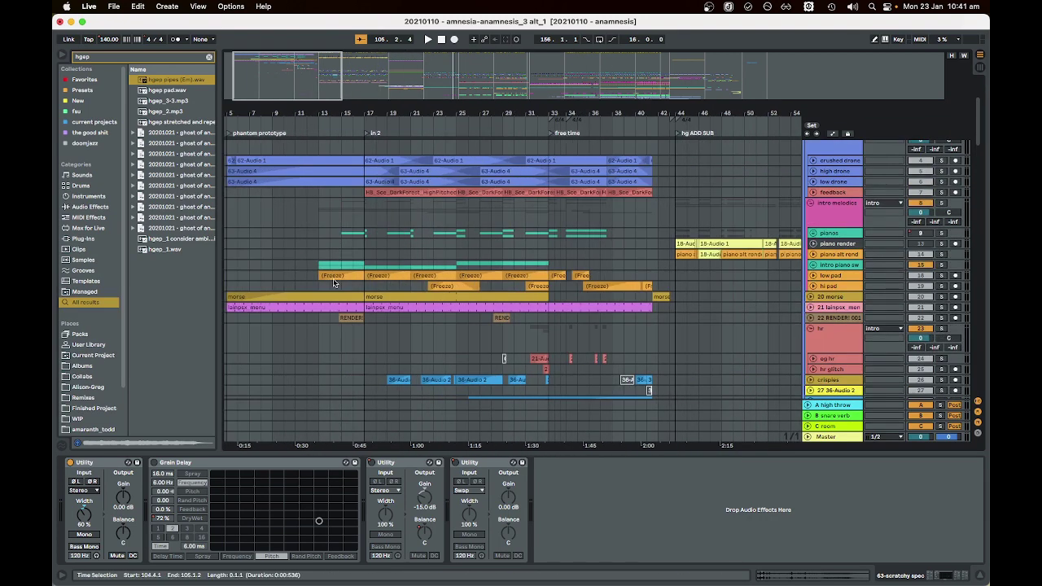
click(811, 296)
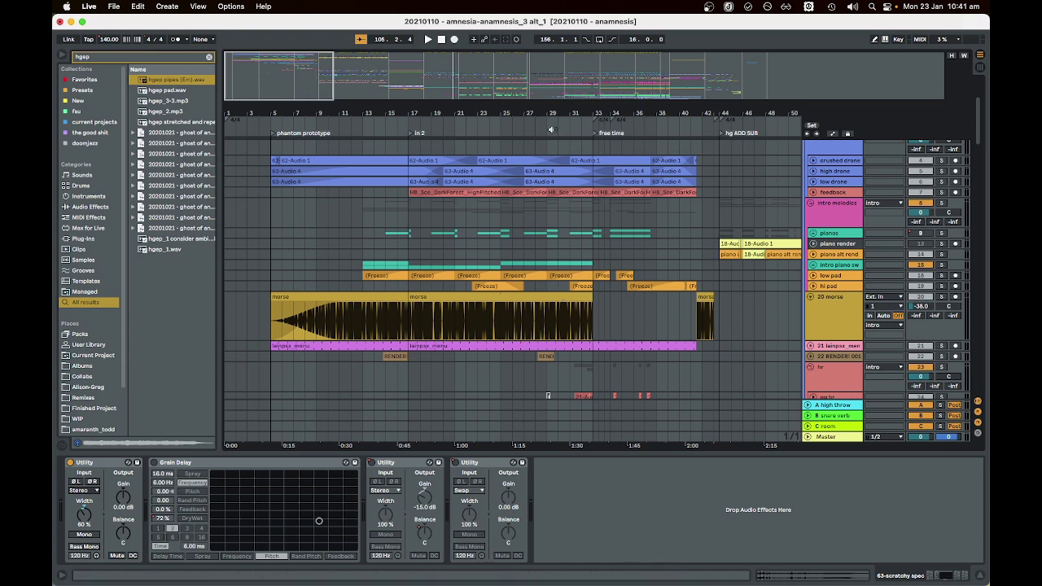
scroll(513, 193, down, 5)
scroll(513, 193, up, 3)
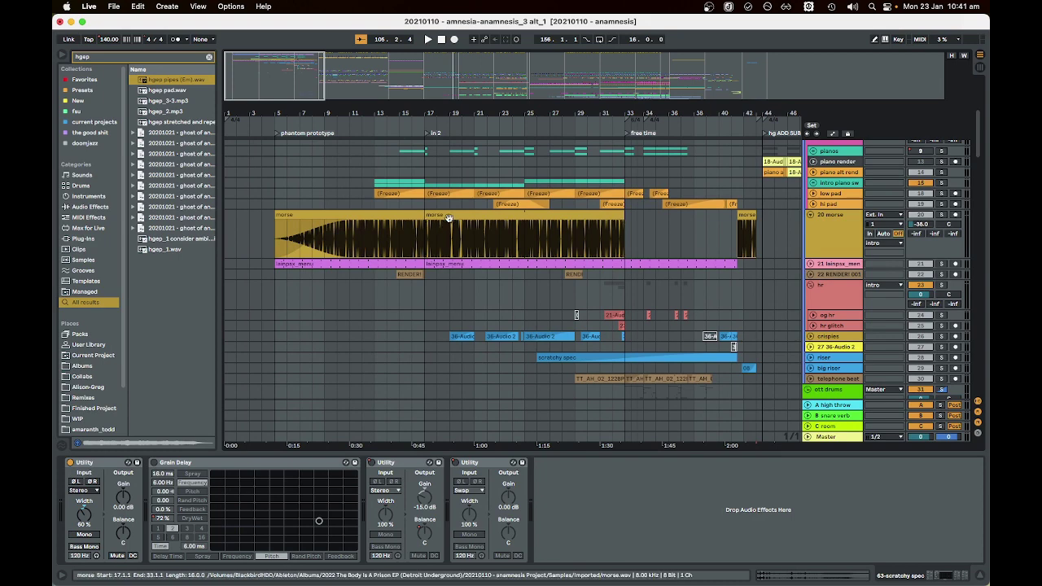
- Solo the 20 morse track and play its clip from bar 17 at the start of the in 2 section
click(912, 234)
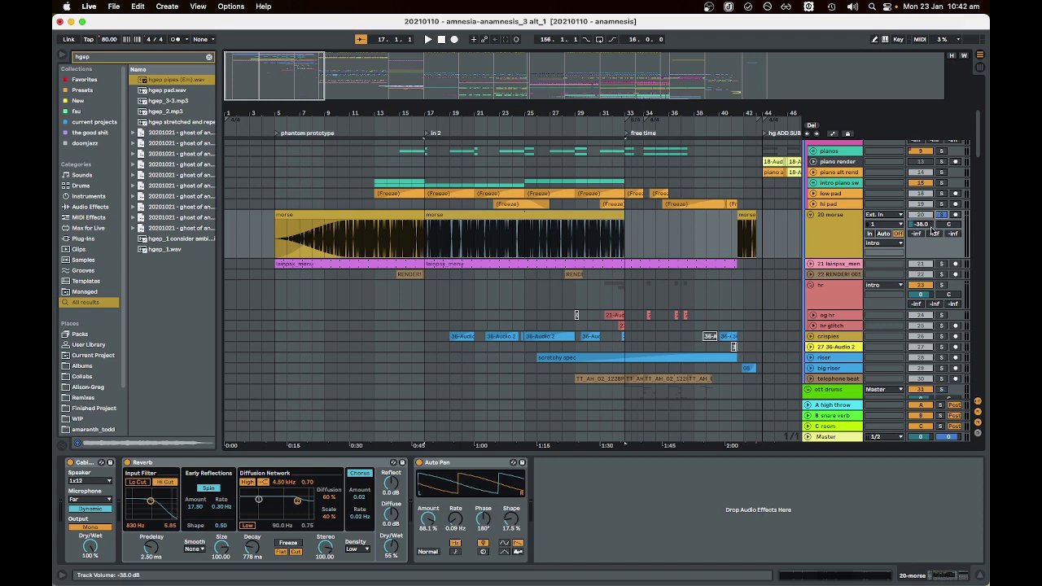
double_click(931, 228)
click(612, 230)
key(space)
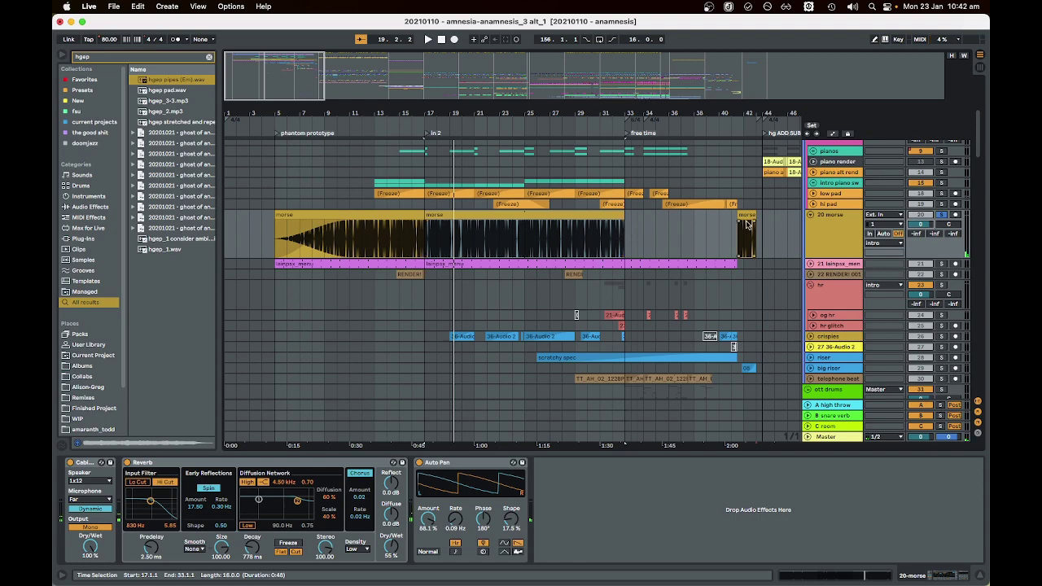
- Look along the 20 morse track for where the sample recurs and select its clip in the transition section
scroll(538, 220, up, 3)
scroll(470, 209, down, 5)
scroll(470, 209, up, 4)
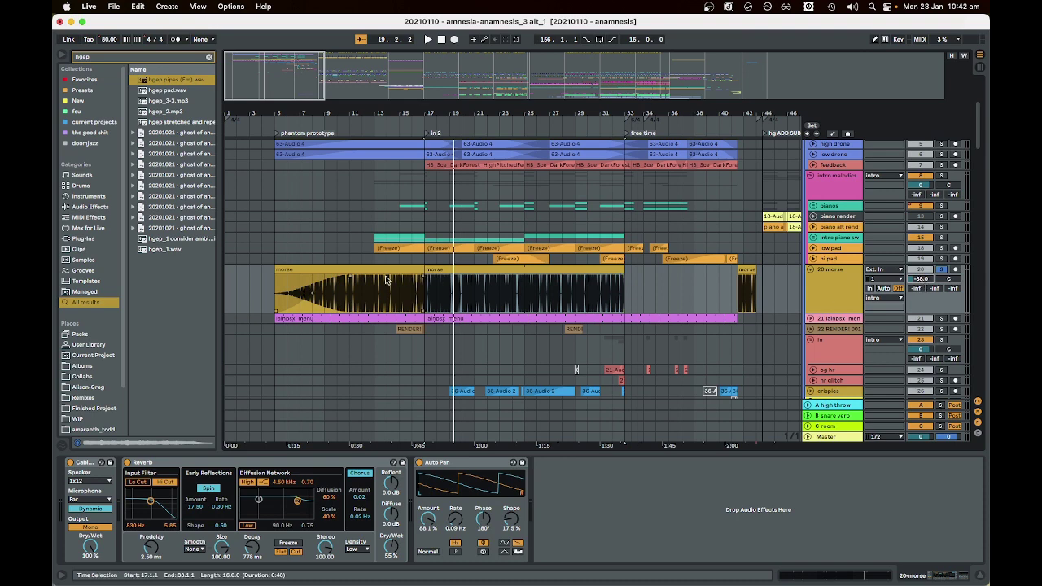
scroll(384, 273, right, 3)
scroll(380, 261, left, 3)
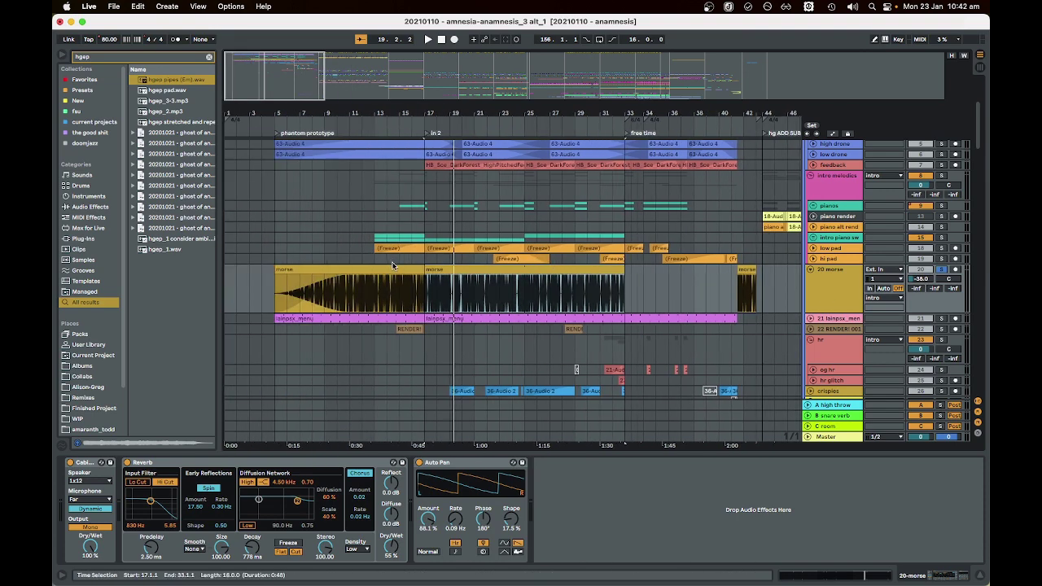
scroll(392, 266, right, 20)
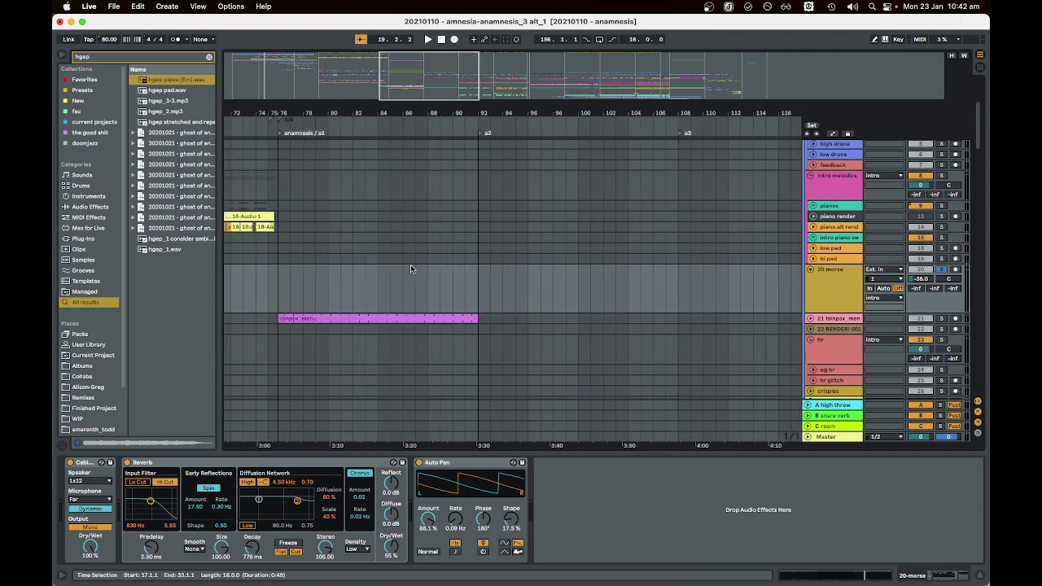
scroll(411, 269, right, 5)
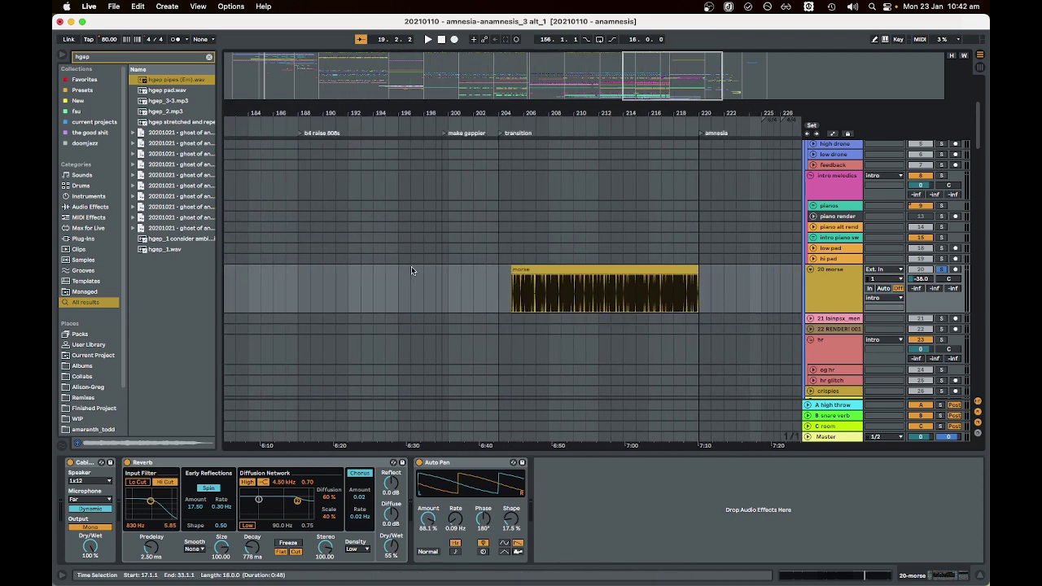
scroll(489, 281, right, 1)
click(481, 268)
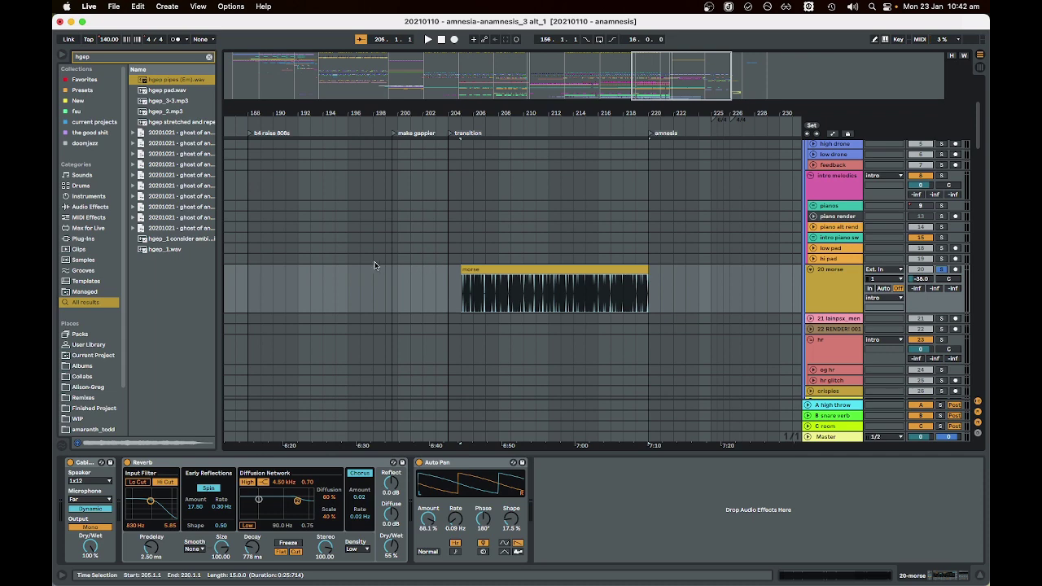
- Unsolo the 20 morse track and play the transition from bar 204, raising the track's volume and restoring it to -38.0 dB
scroll(374, 265, right, 2)
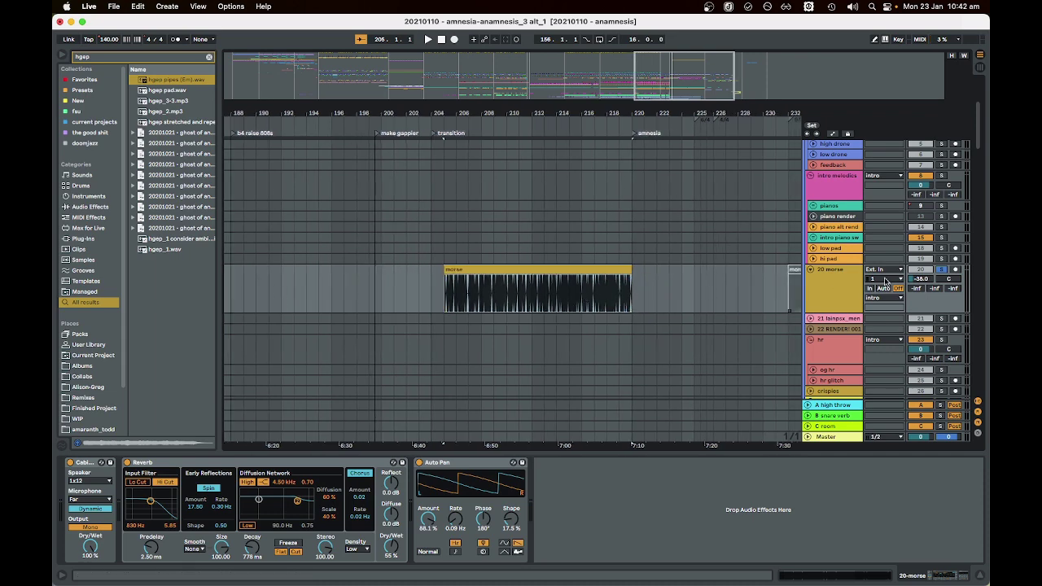
click(441, 285)
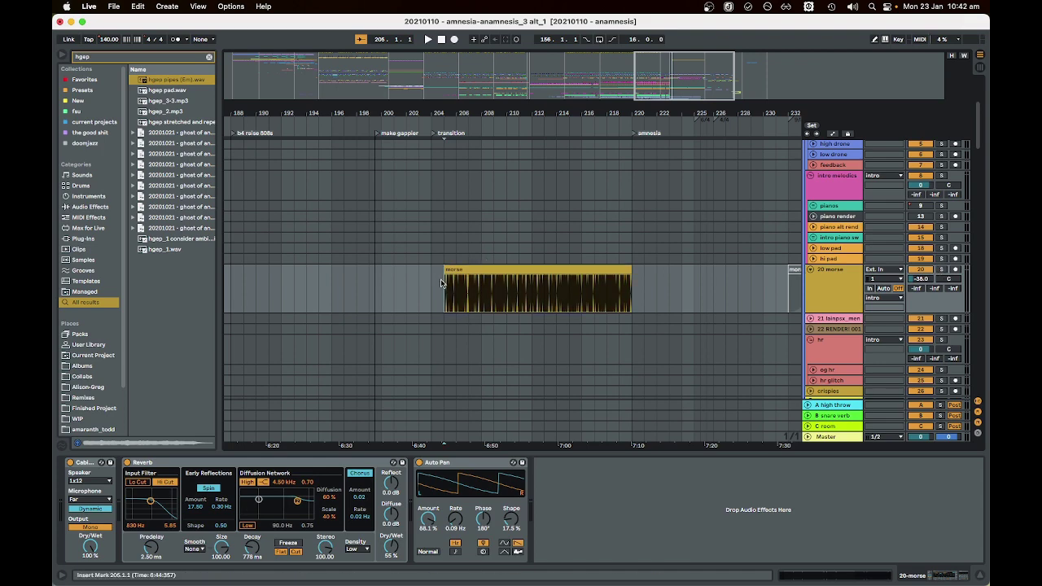
key(space)
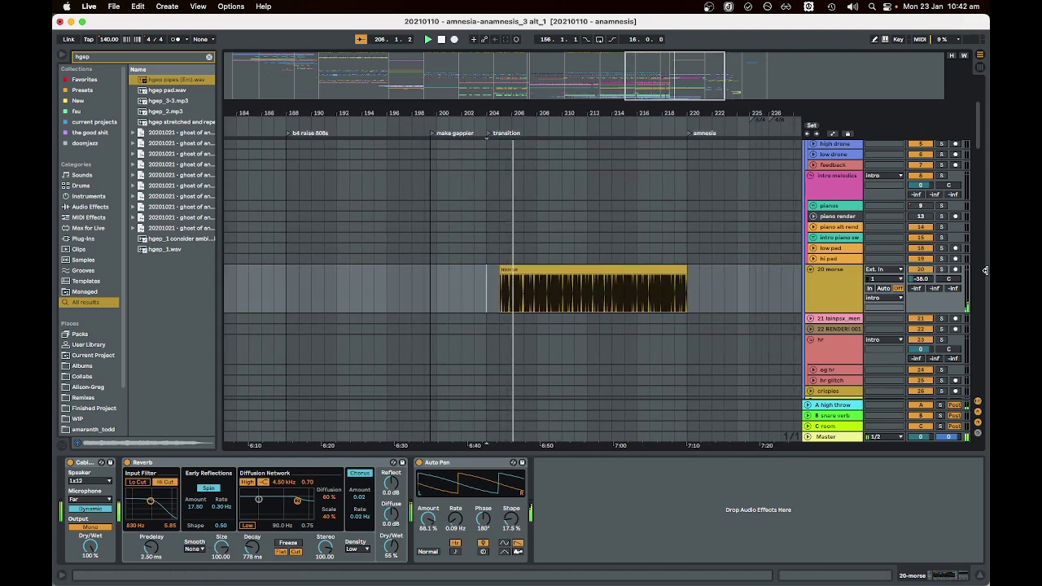
drag(921, 279, 921, 257)
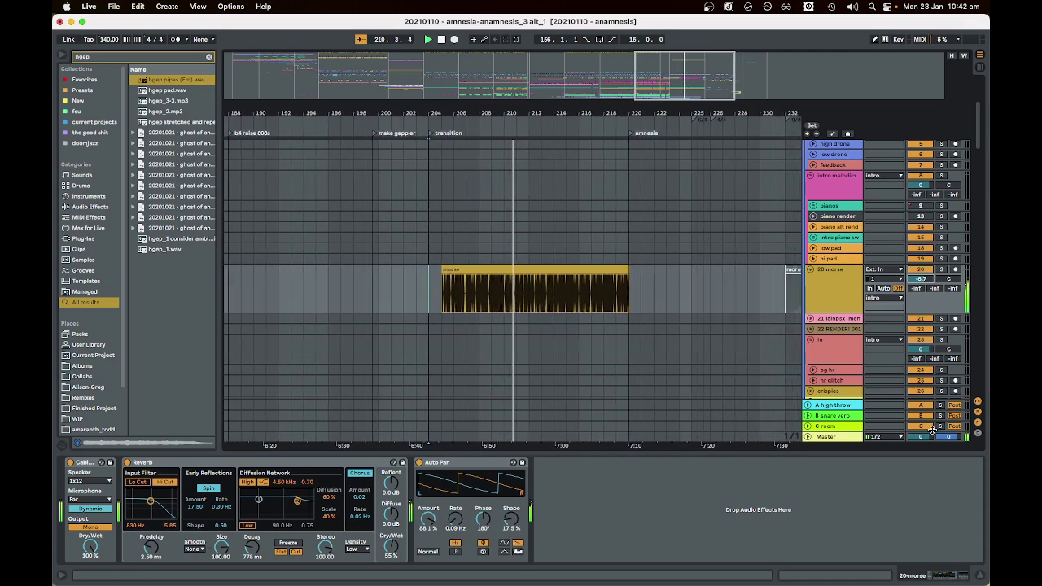
click(600, 361)
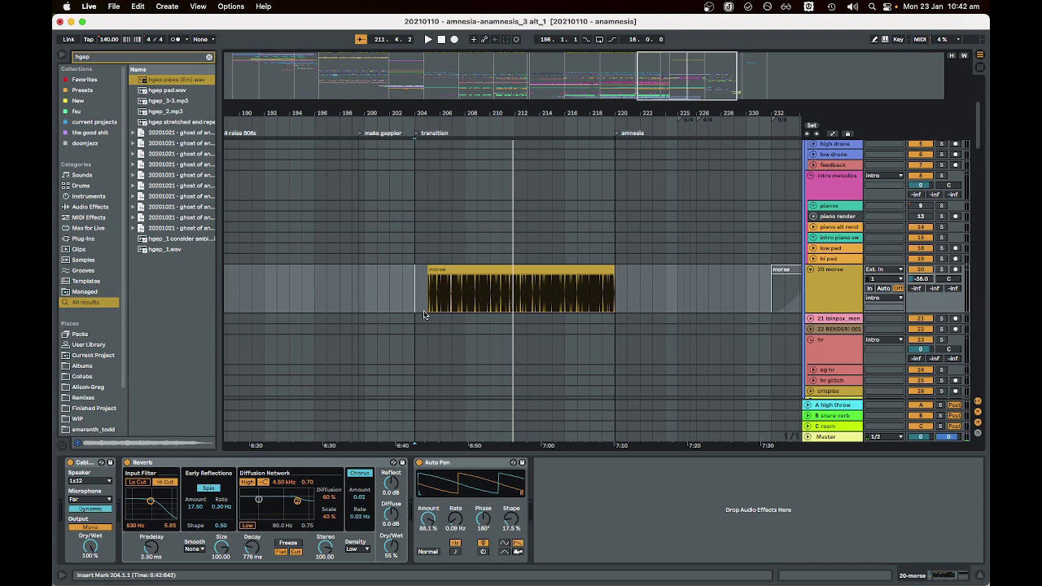
- Return to the intro section and fold the 20 morse track
scroll(463, 299, left, 20)
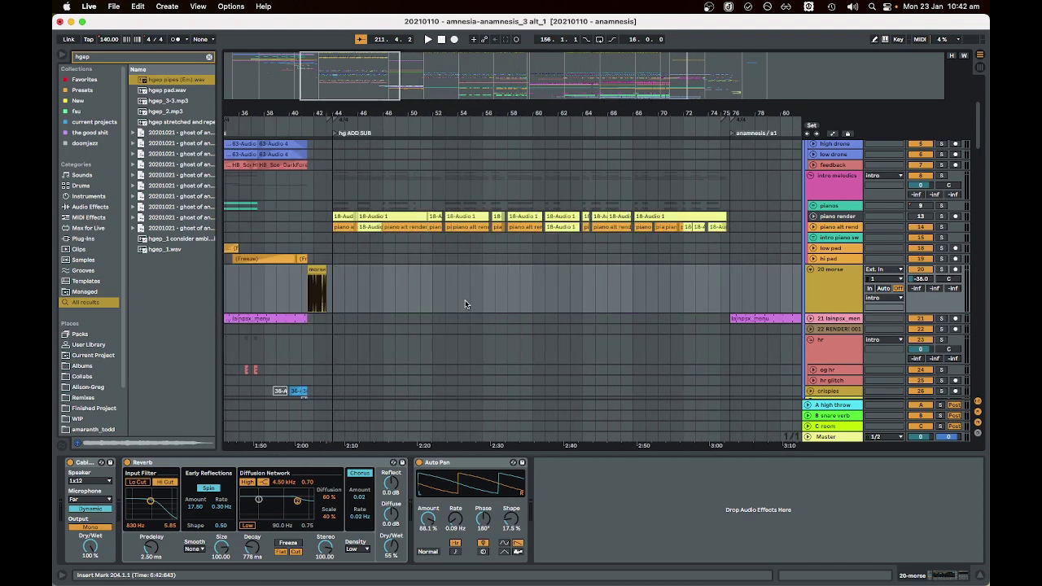
scroll(466, 304, left, 20)
scroll(464, 314, up, 5)
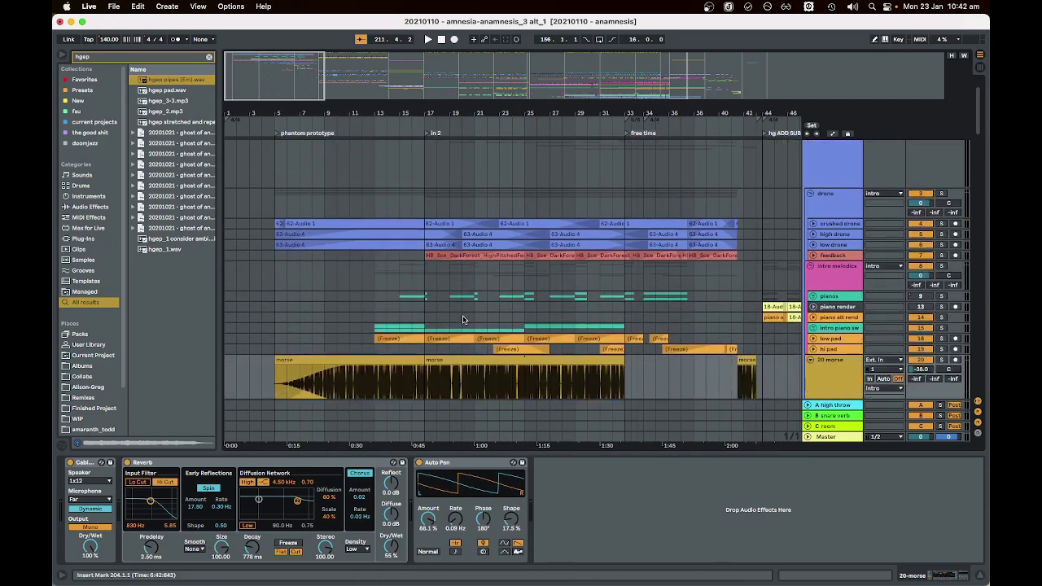
scroll(464, 319, down, 7)
scroll(463, 320, up, 4)
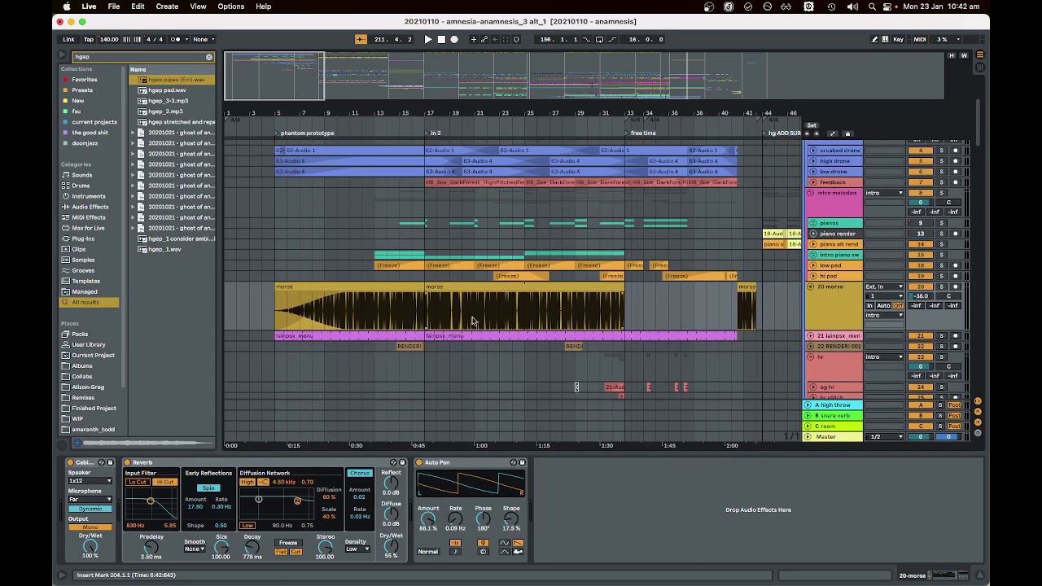
click(811, 288)
scroll(622, 303, up, 3)
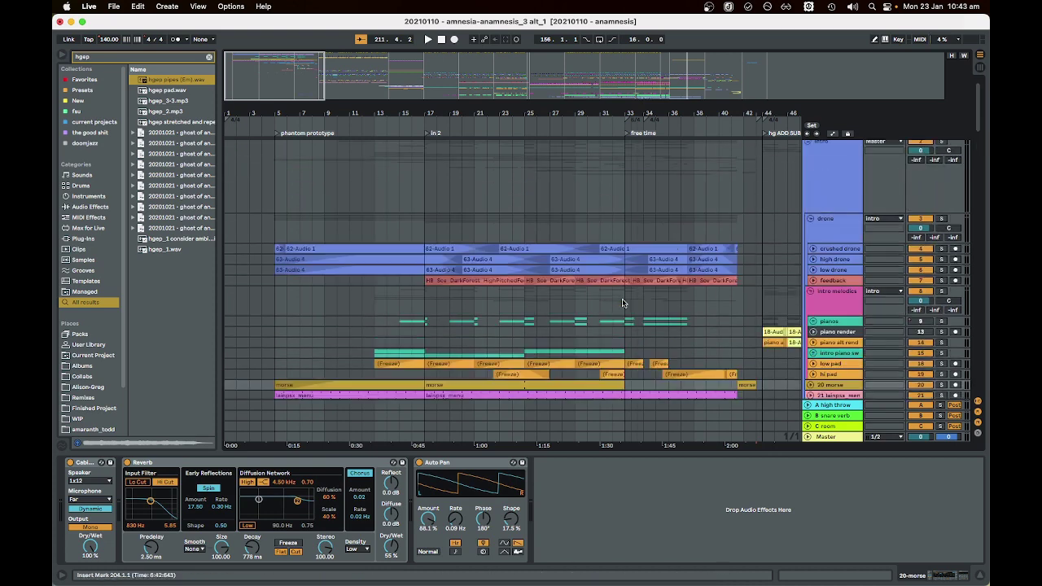
- Examine the intro and drum tracks across the hg ADD SUB section and set the play position to bar 44
scroll(622, 303, down, 5)
key(minus)
scroll(484, 311, up, 2)
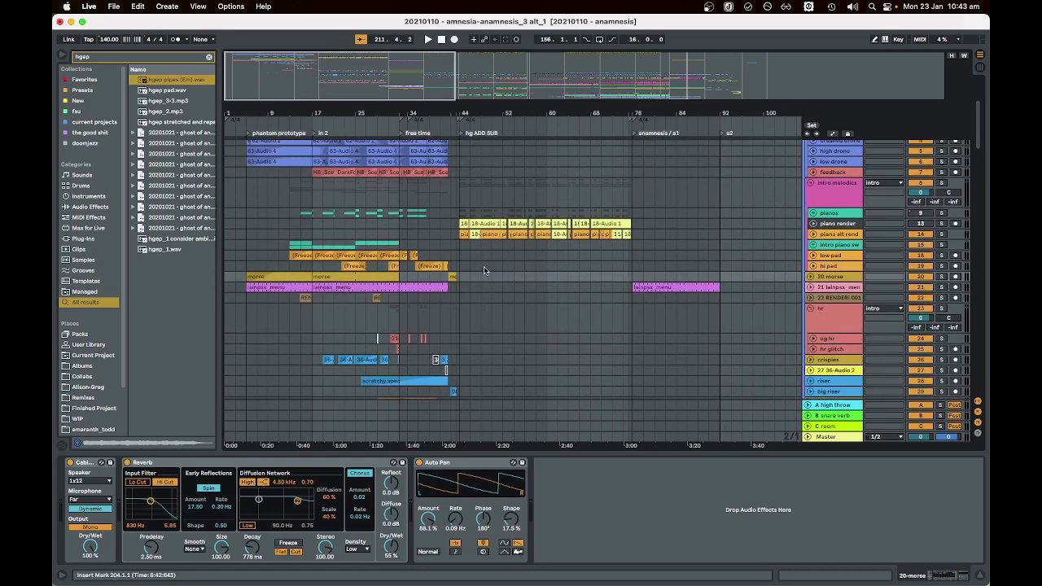
key(plus)
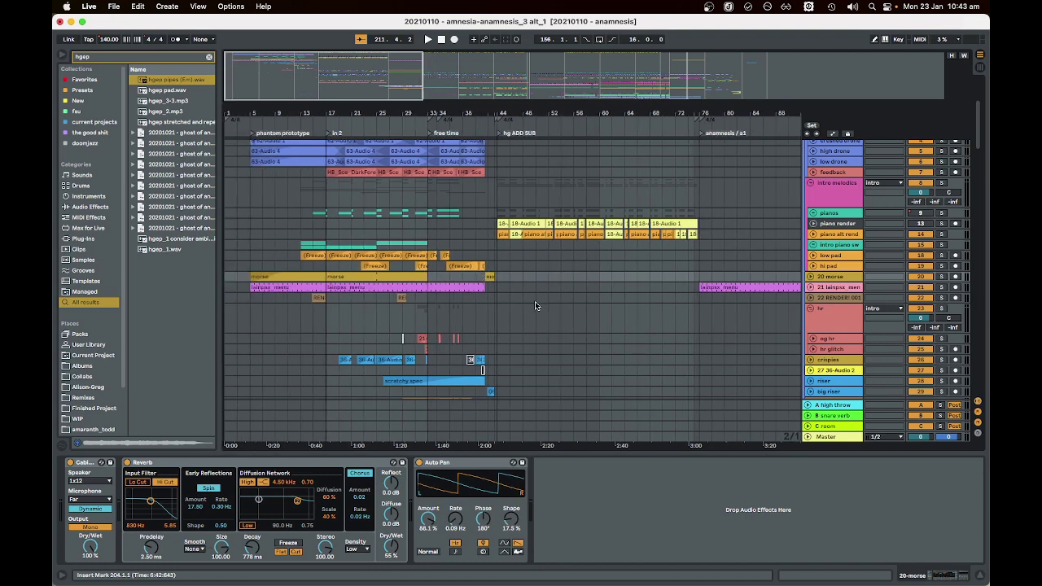
scroll(536, 306, down, 10)
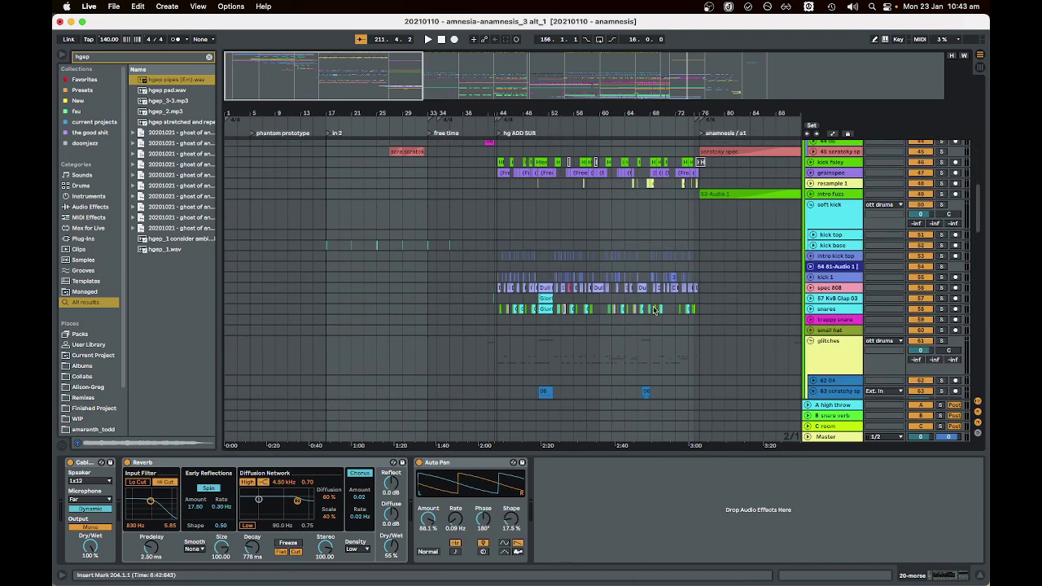
scroll(559, 309, up, 3)
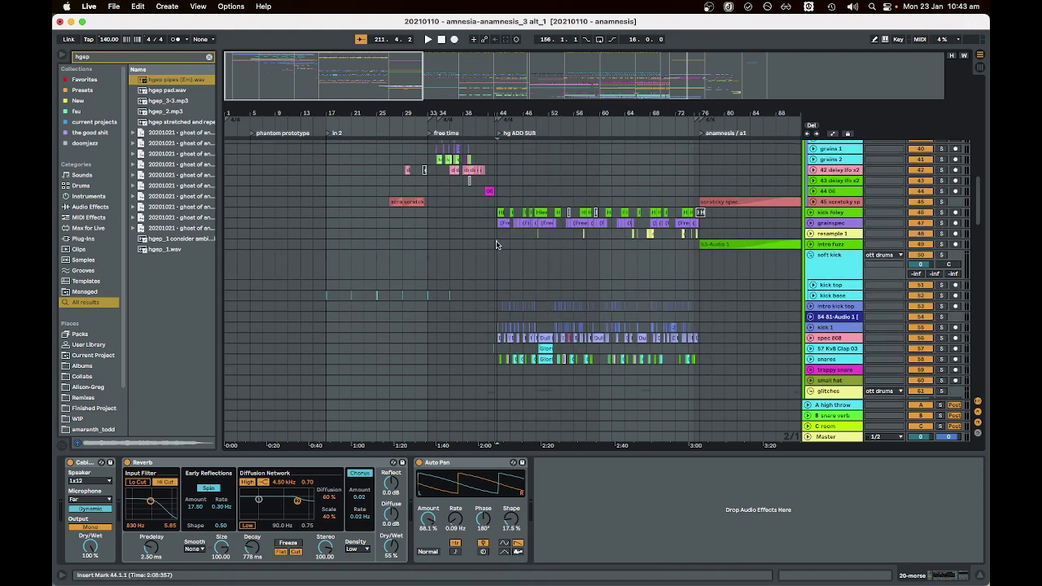
click(497, 244)
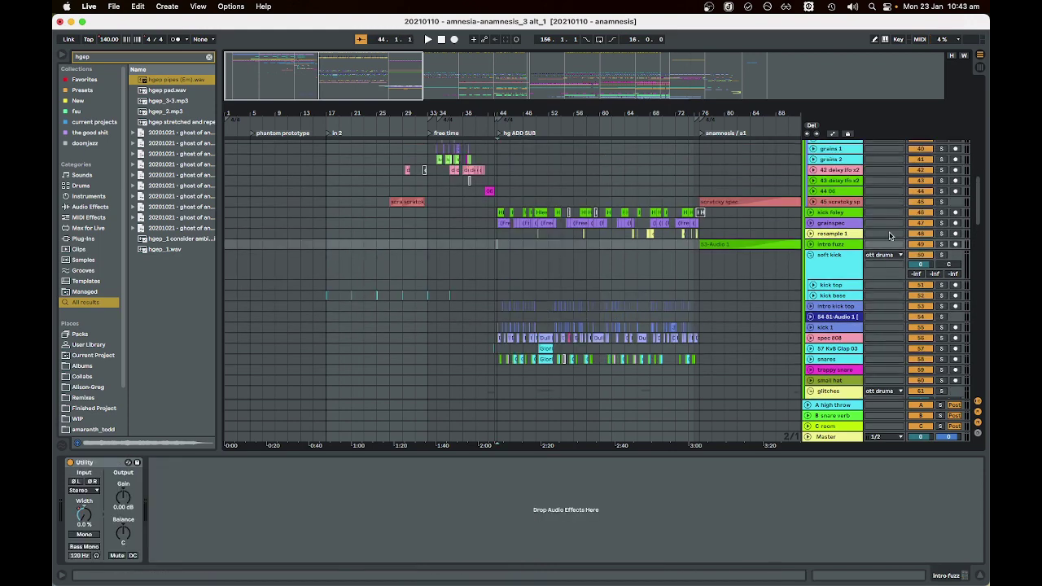
- Unfold the grainspec track and examine its frozen clips in the hg ADD SUB section alongside the preceding free time section
click(812, 223)
scroll(513, 271, up, 5)
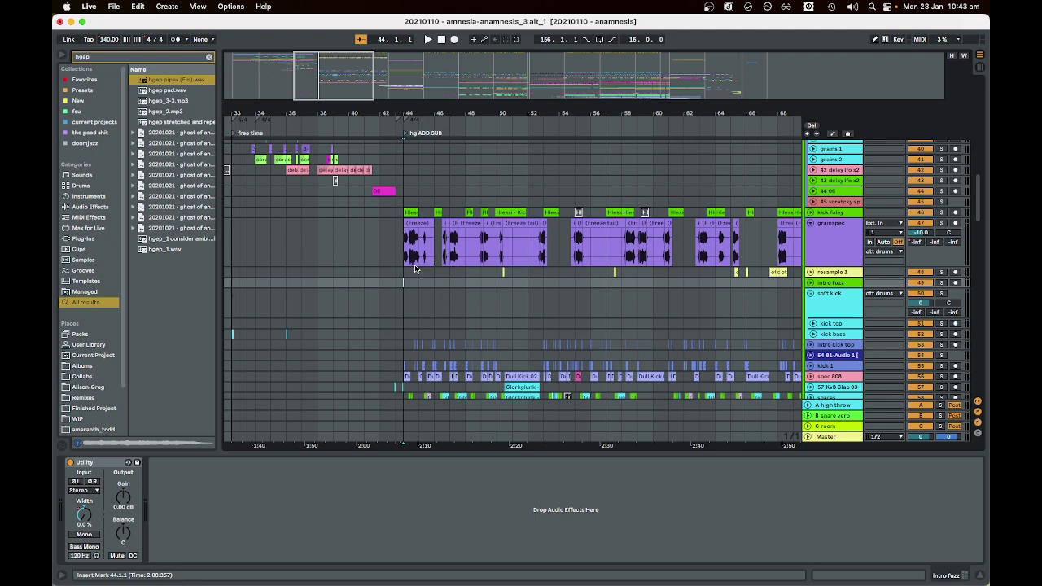
scroll(426, 297, up, 5)
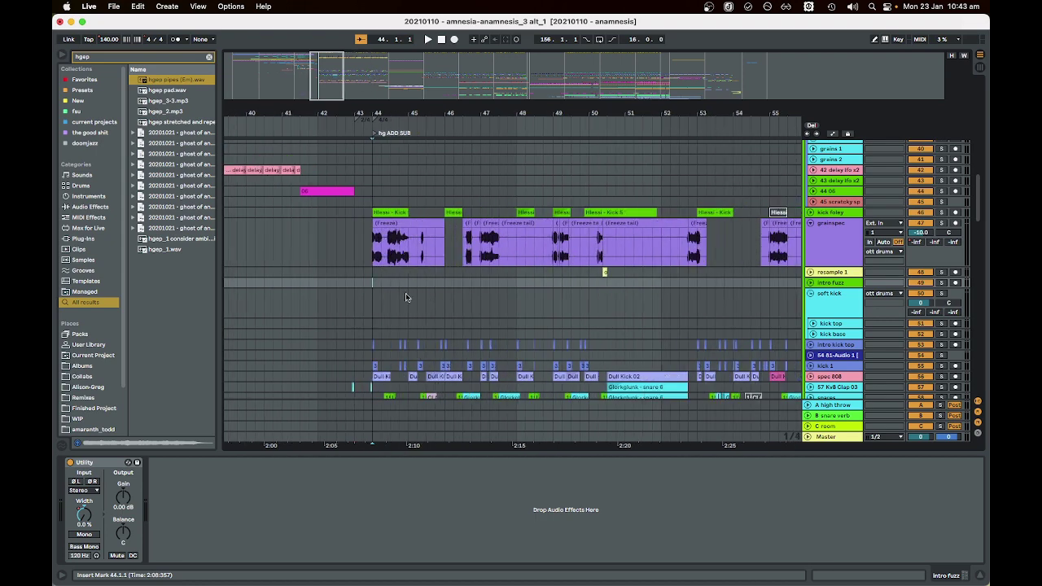
scroll(405, 297, down, 3)
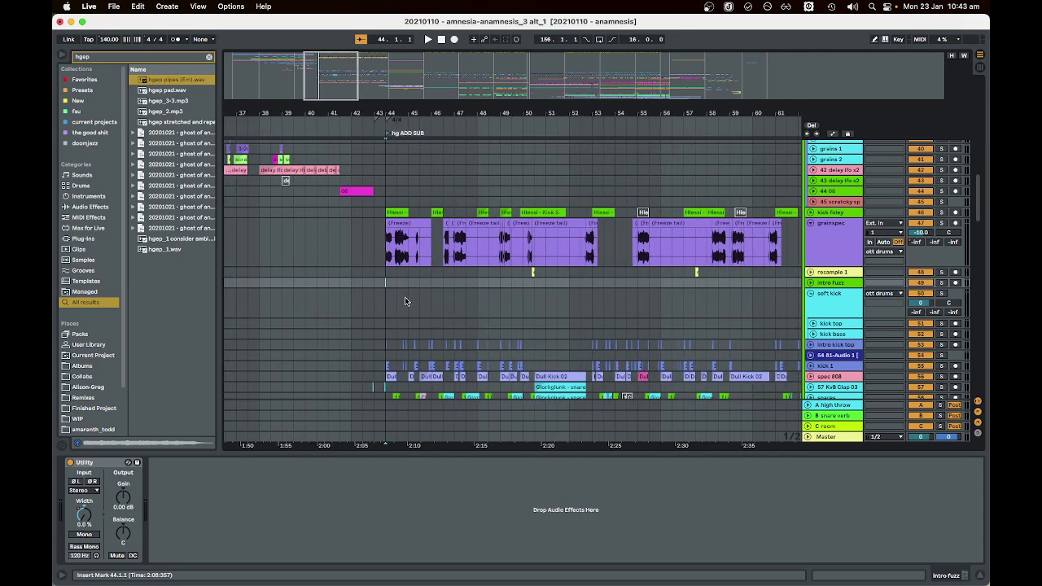
scroll(404, 301, down, 3)
scroll(407, 301, left, 5)
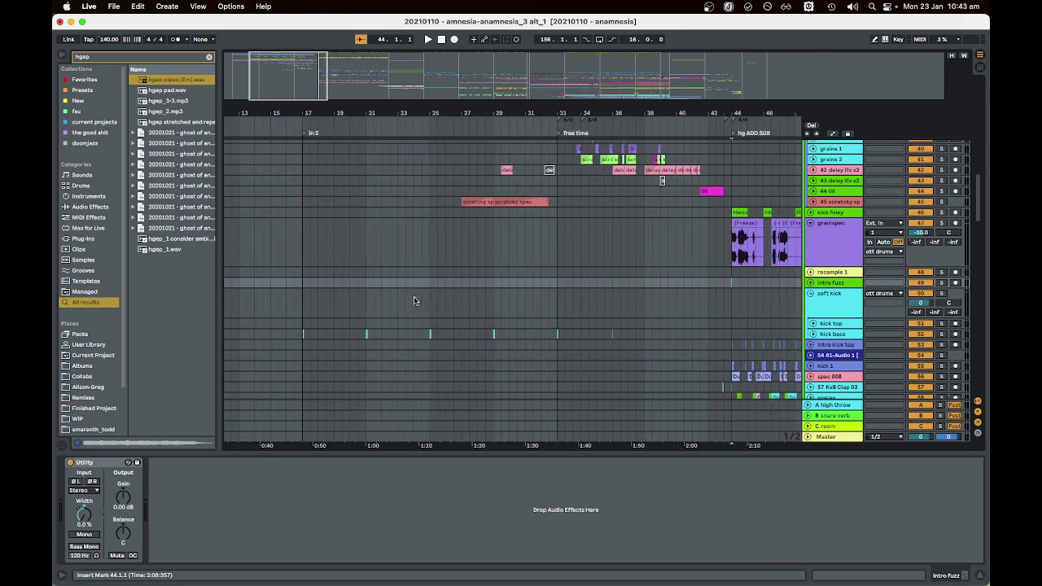
scroll(414, 300, right, 8)
scroll(431, 302, left, 6)
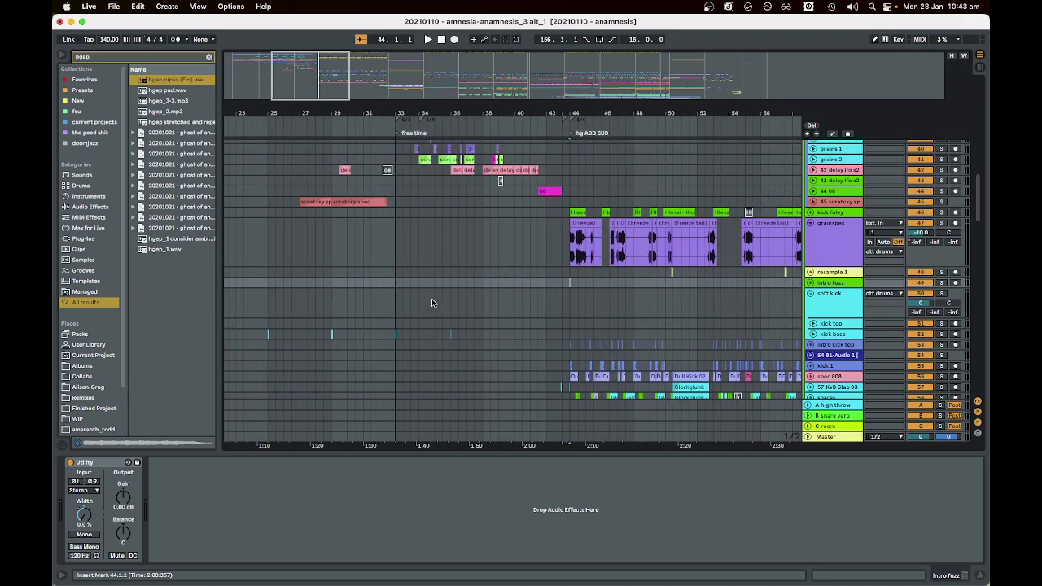
- Examine the intro ott drum clips in the free time section and set the play position to bar 33
scroll(489, 301, up, 5)
scroll(480, 285, up, 10)
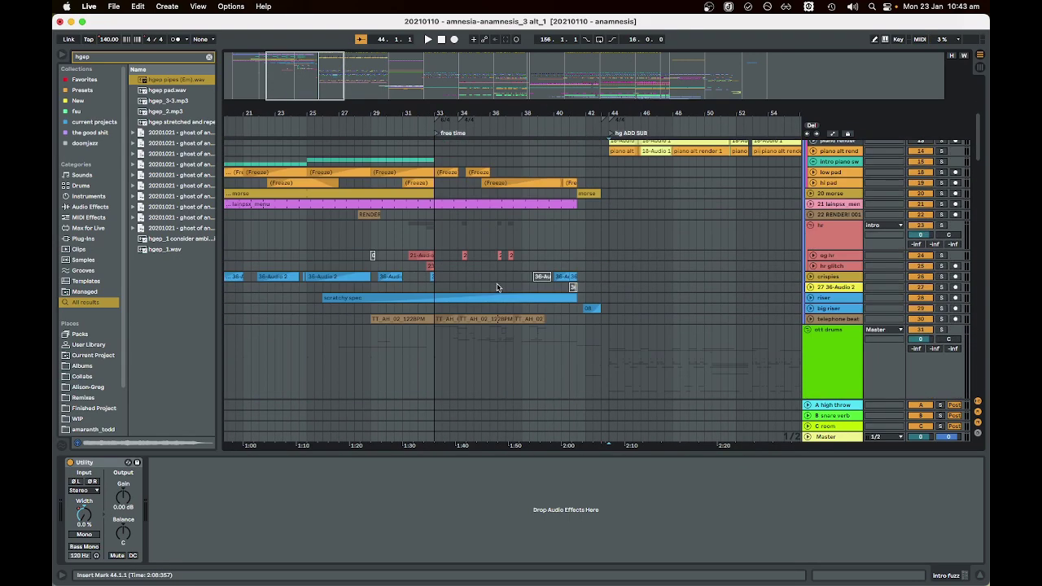
scroll(495, 287, down, 10)
scroll(493, 287, up, 4)
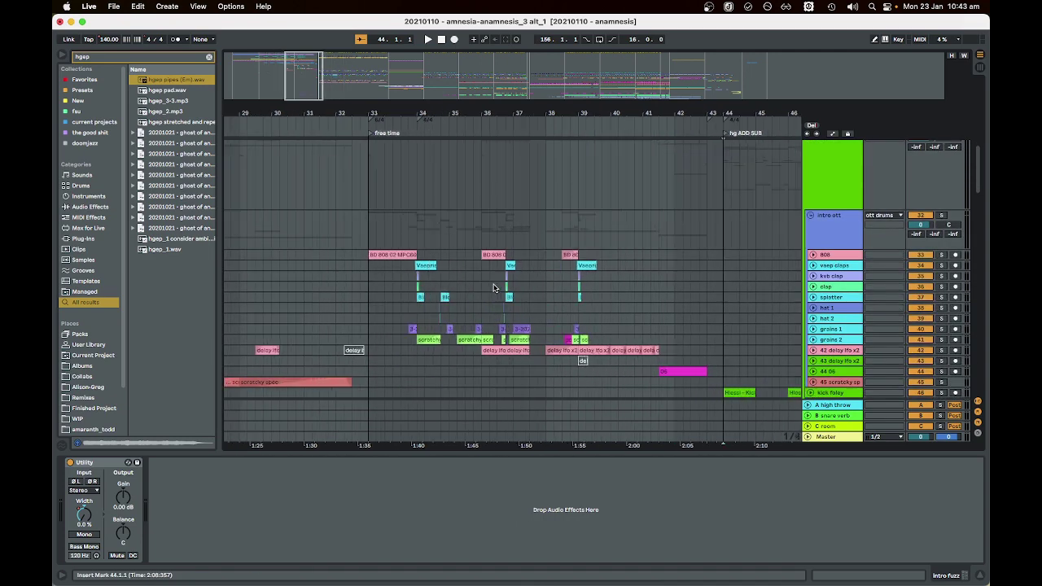
scroll(493, 287, down, 1)
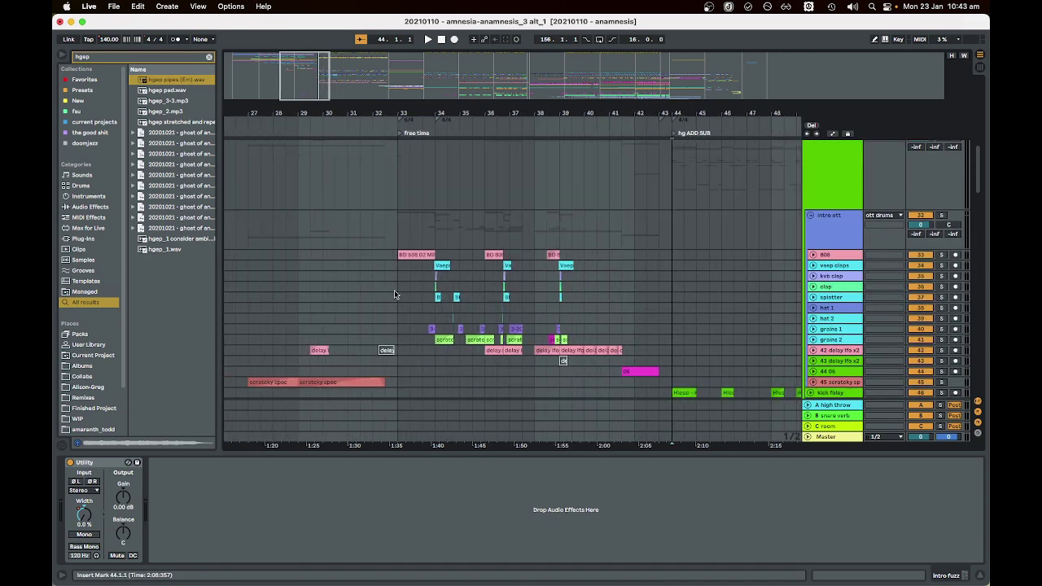
scroll(396, 305, up, 1)
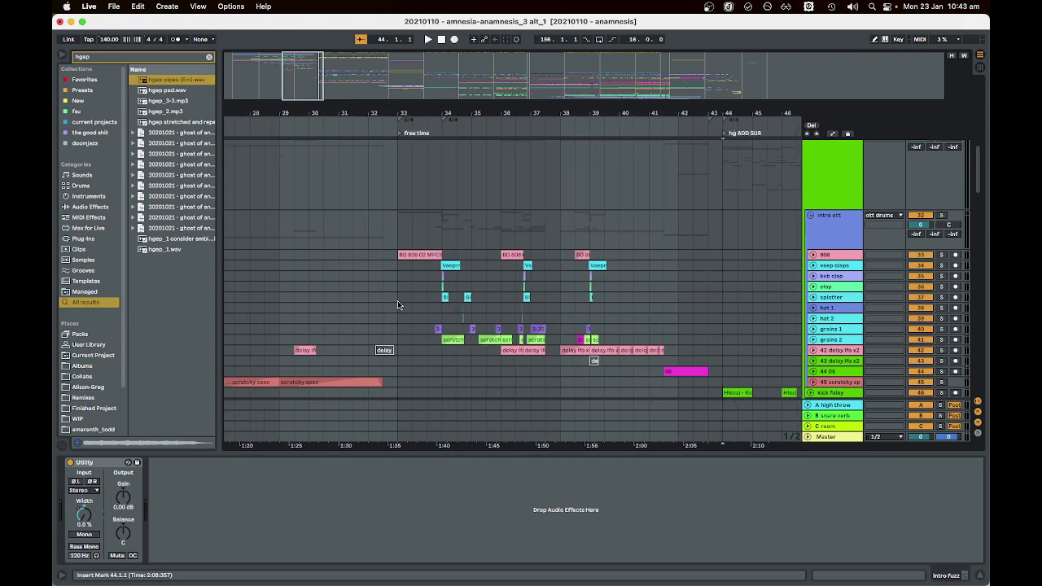
click(397, 305)
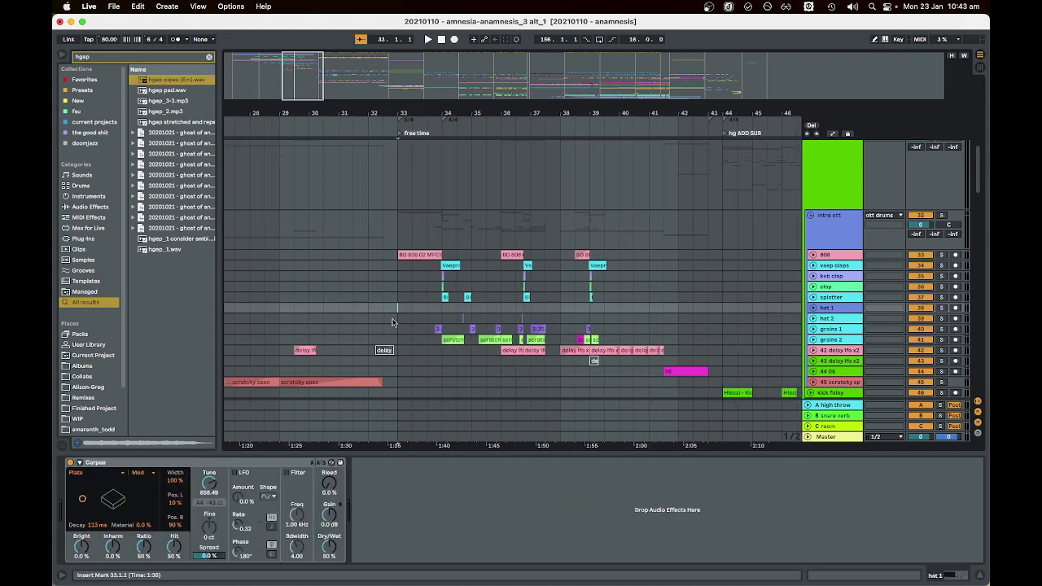
- Return to the intro tracks and play the arrangement from bar 17 at the start of the in 2 section
scroll(391, 323, left, 2)
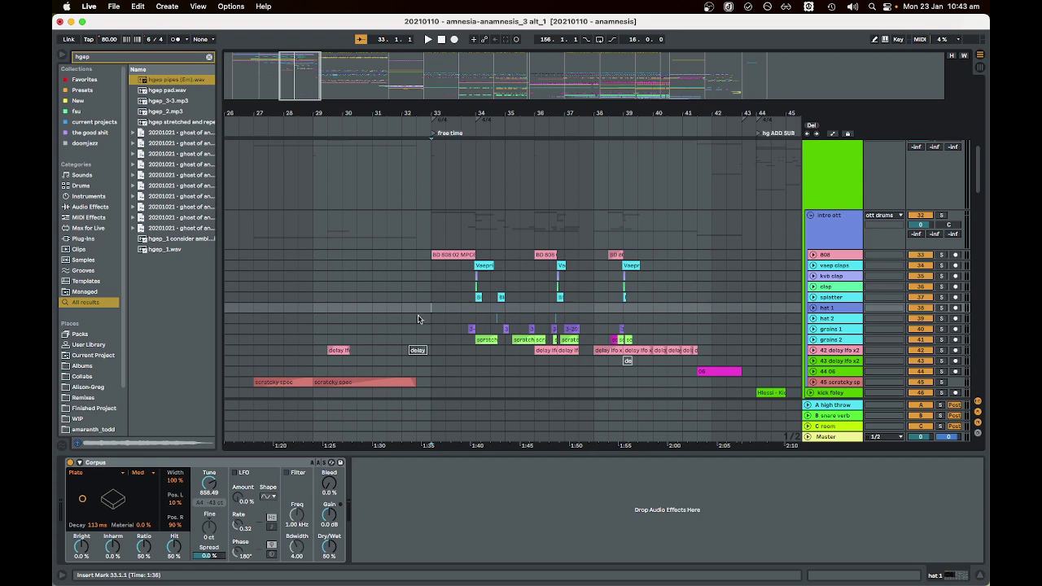
scroll(417, 319, down, 5)
scroll(417, 320, up, 4)
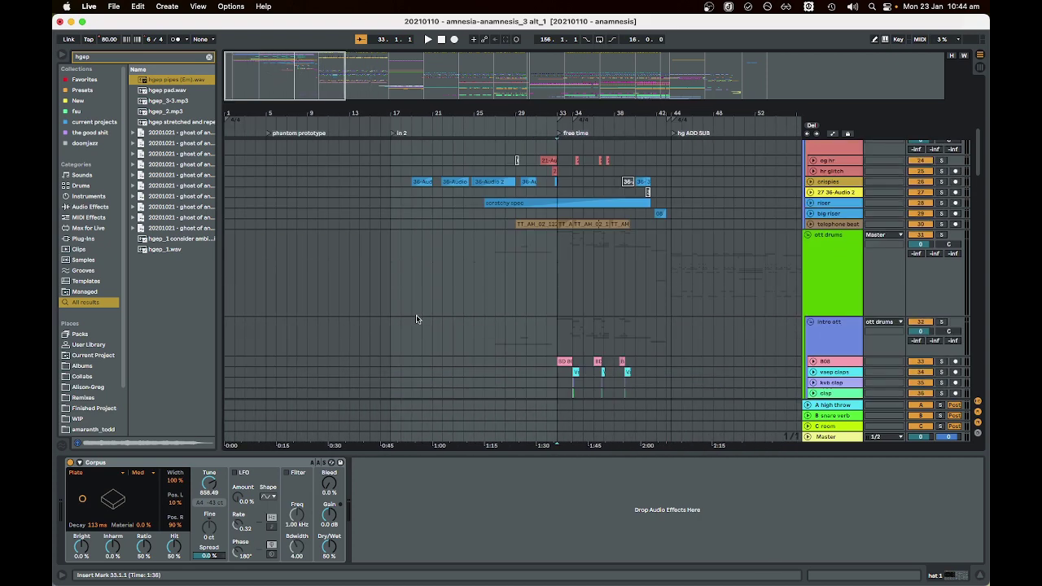
scroll(411, 317, up, 8)
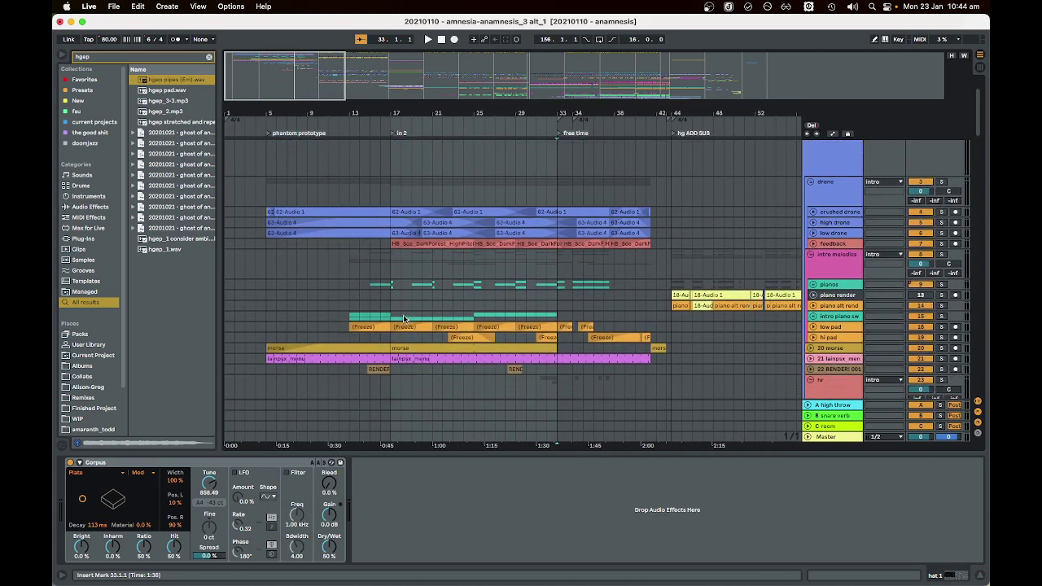
click(266, 275)
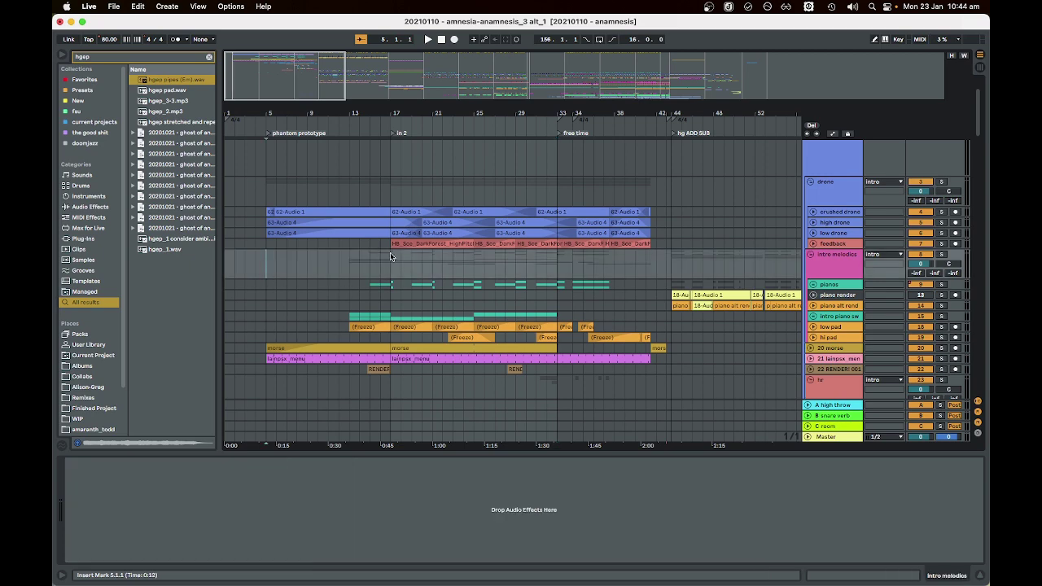
click(393, 300)
key(space)
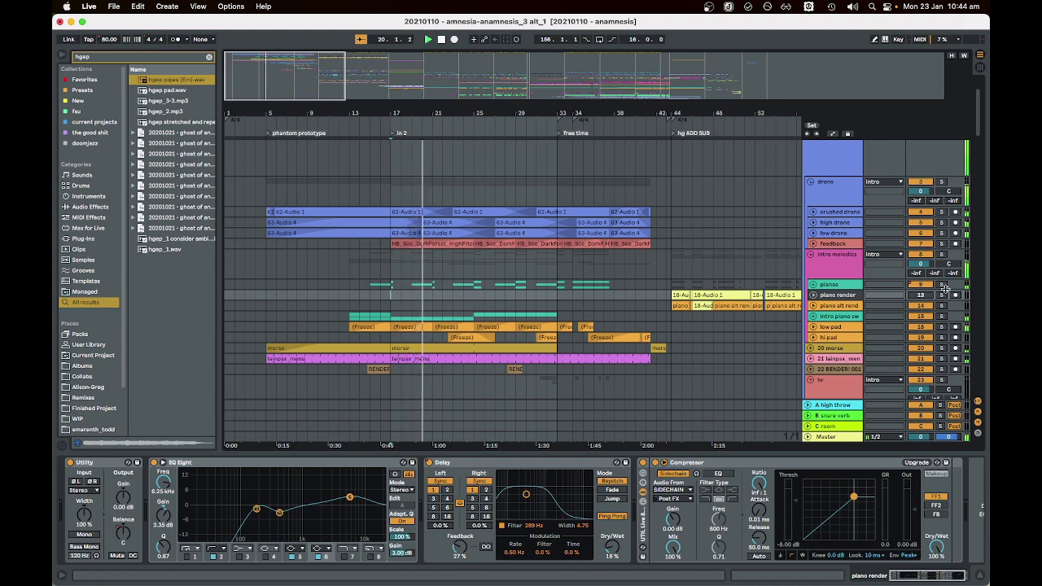
- Unfold the pianos group and the crispies track while listening to the in 2 section
click(813, 284)
scroll(543, 263, down, 4)
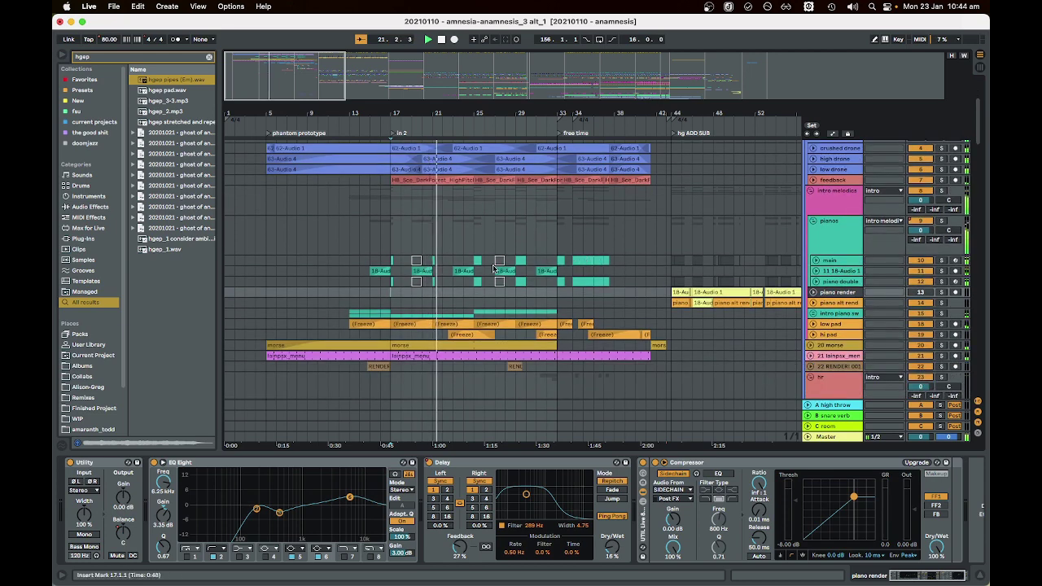
scroll(494, 268, down, 10)
scroll(537, 228, up, 3)
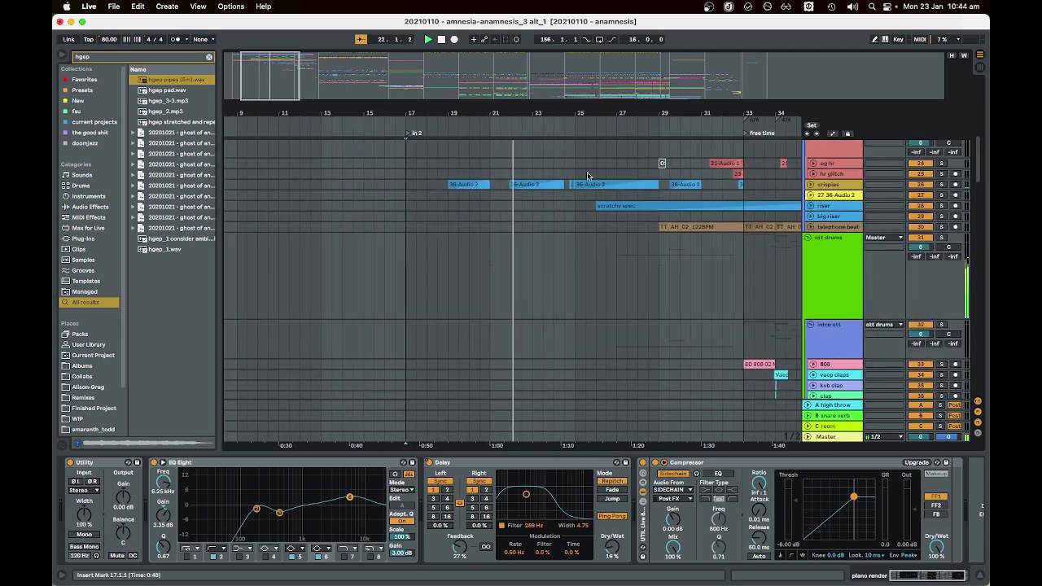
click(812, 185)
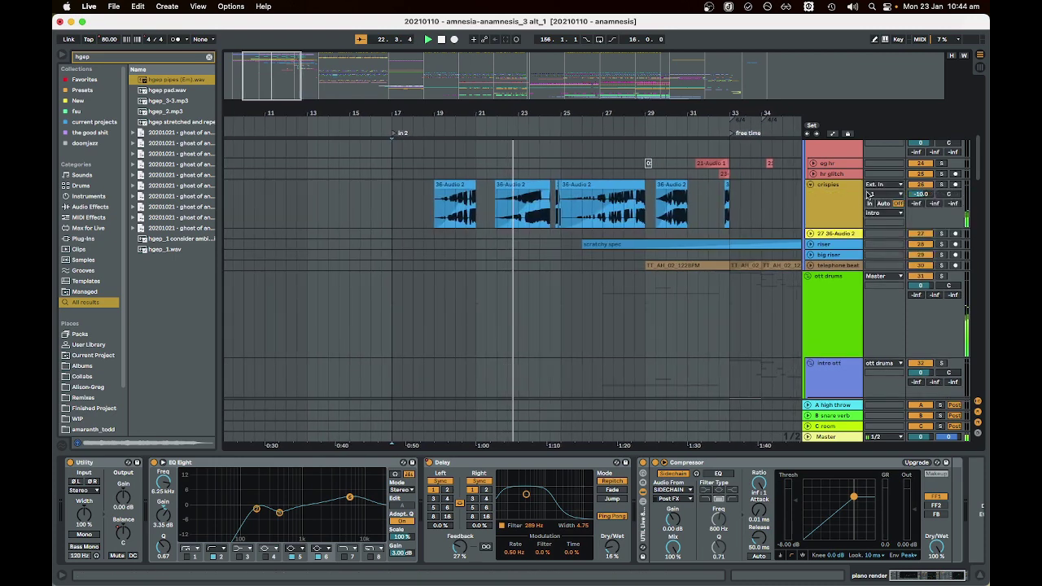
scroll(542, 261, up, 3)
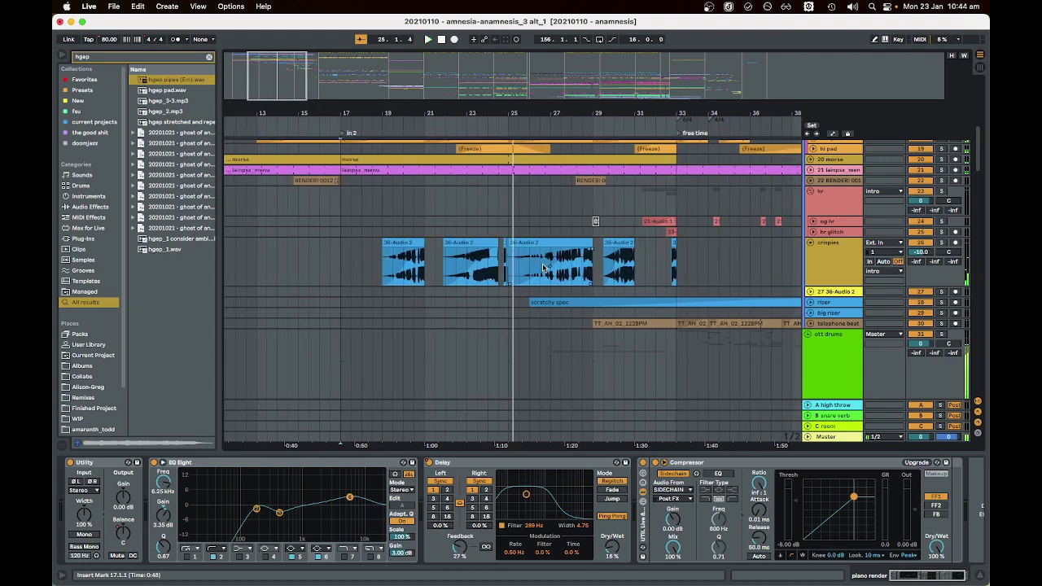
- Stop playback and examine the waveform of the crispies clip spanning bars 25 to 29 up close
click(546, 241)
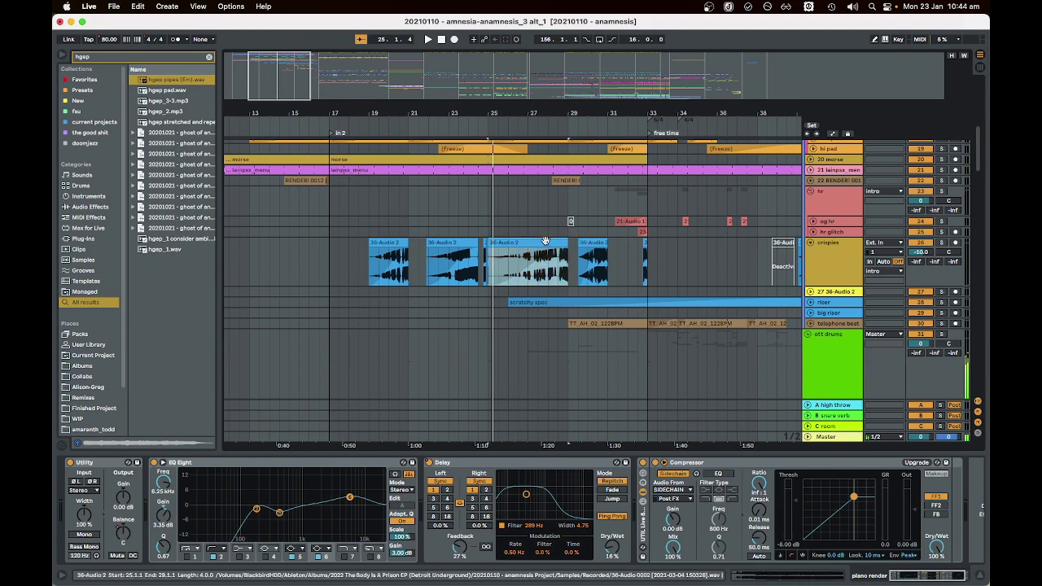
key(space)
key(z)
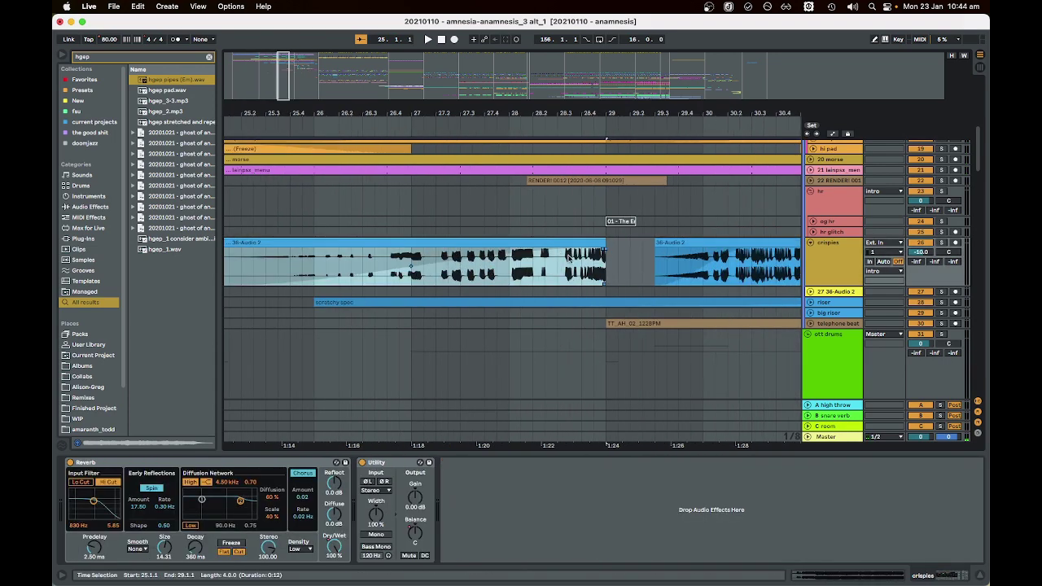
scroll(566, 271, down, 10)
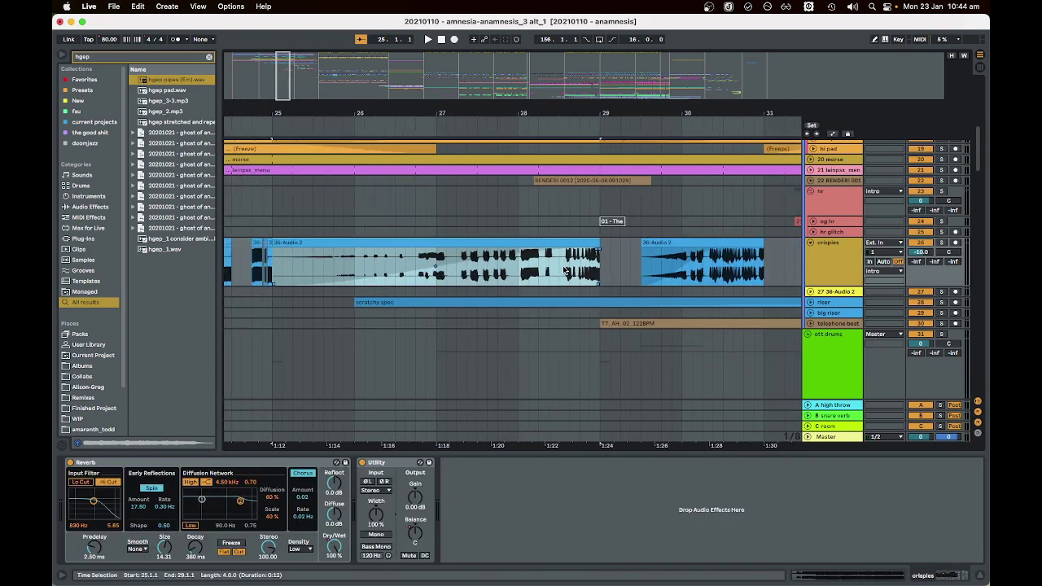
scroll(566, 271, down, 6)
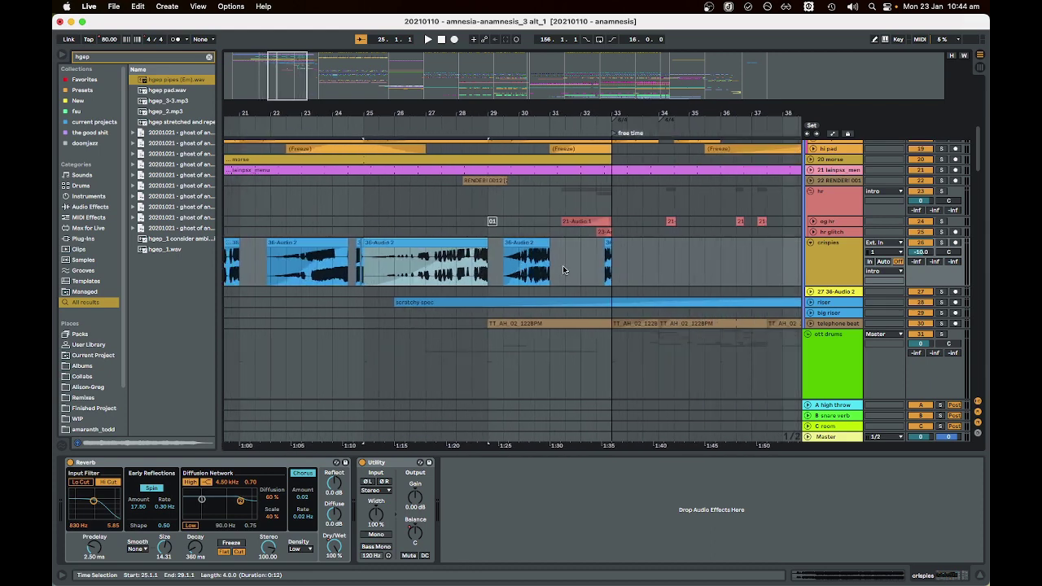
- Unfold the main piano track and play the free time section from bar 33
scroll(550, 263, up, 3)
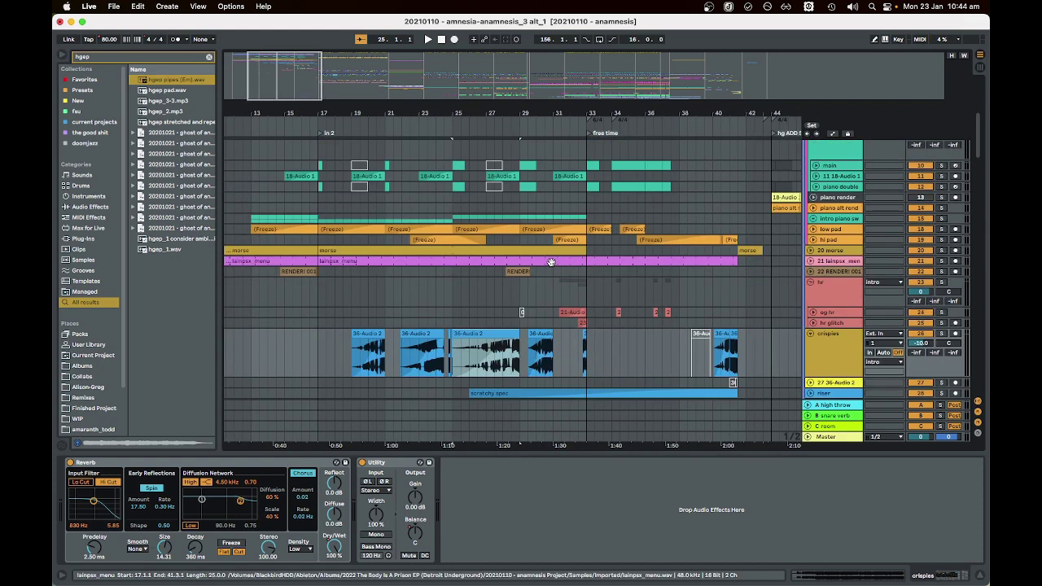
scroll(550, 262, up, 4)
scroll(492, 260, down, 5)
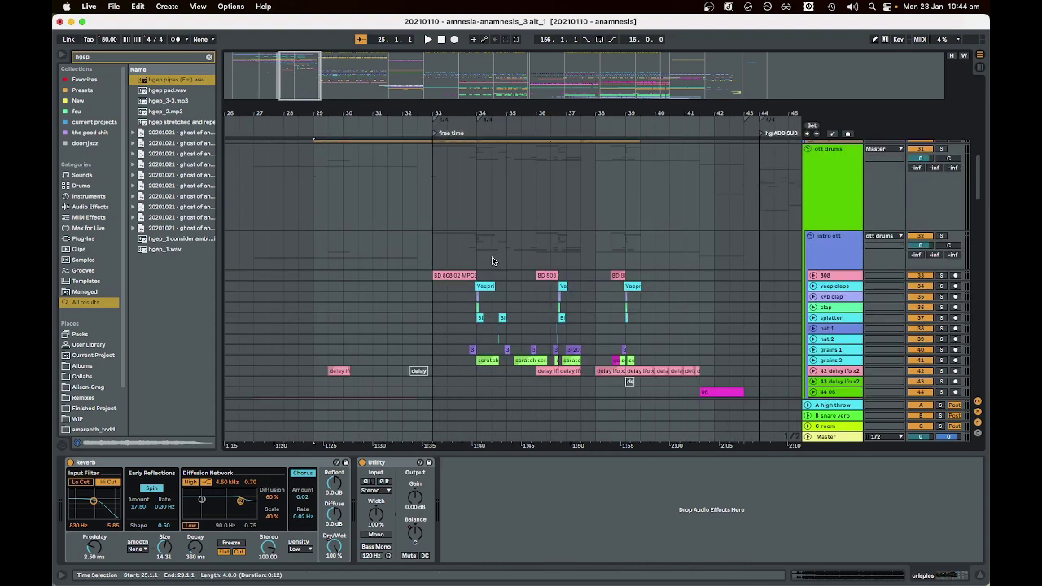
scroll(492, 261, up, 6)
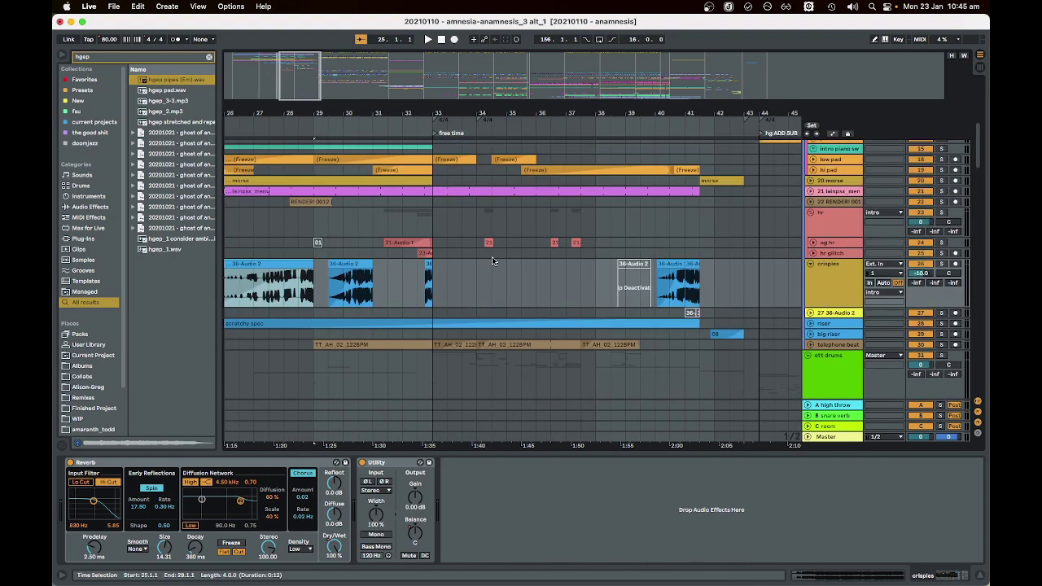
scroll(491, 261, up, 3)
click(436, 228)
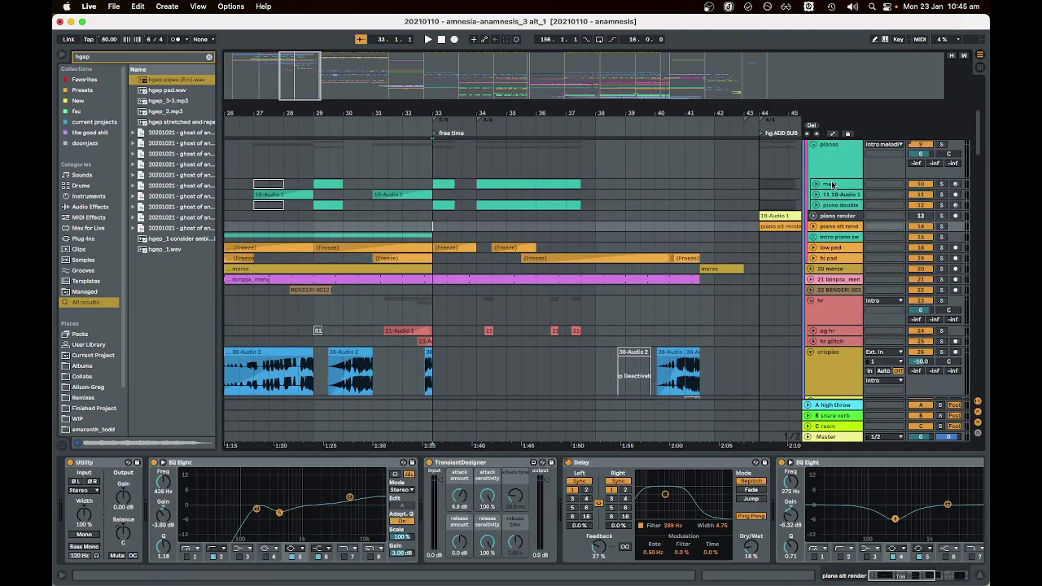
click(817, 185)
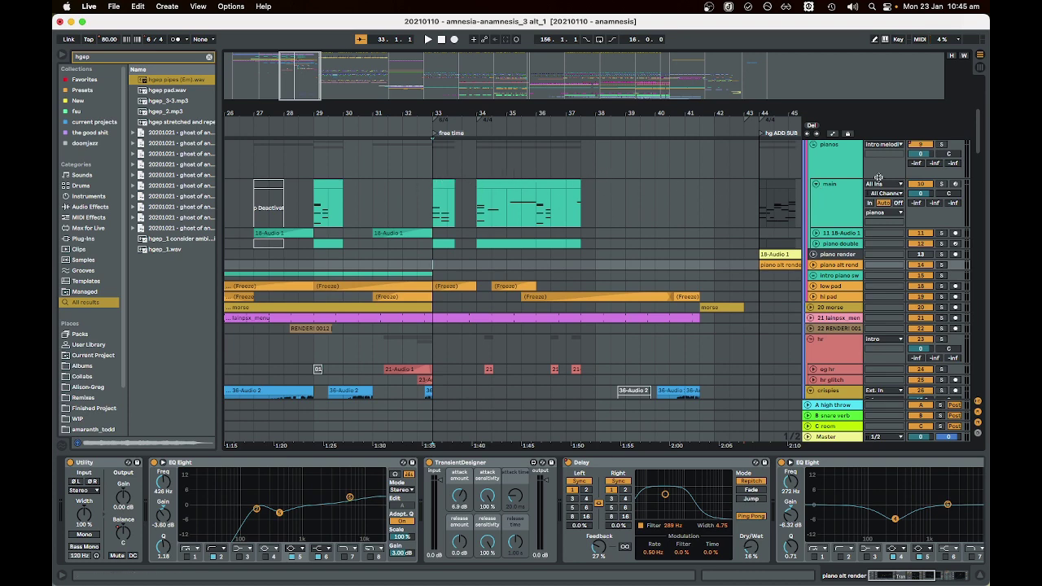
key(space)
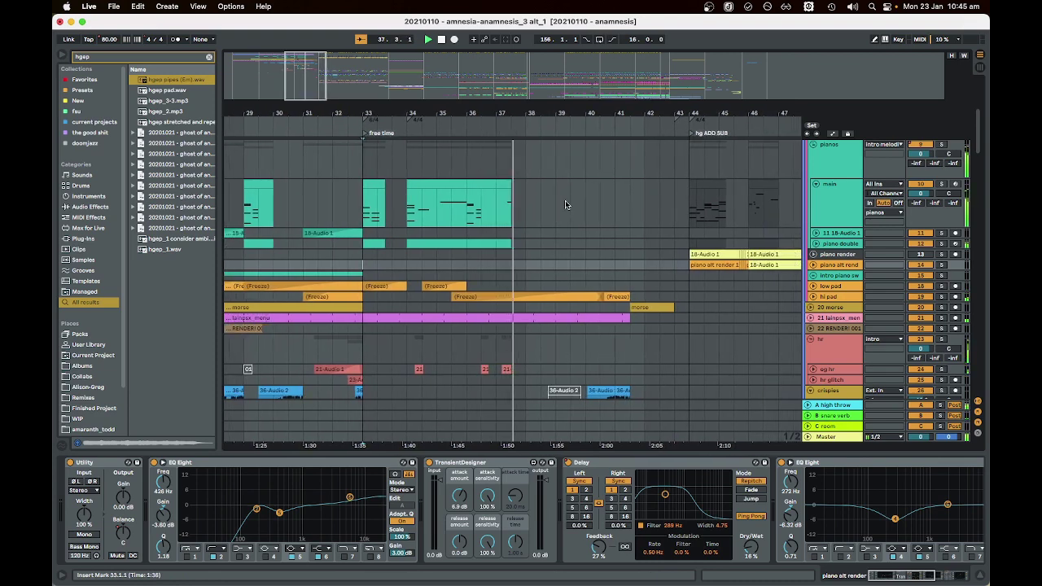
- Stop playback, examine the intro ott drum clips in the free time section, and unfold the vaep claps track
scroll(554, 202, down, 10)
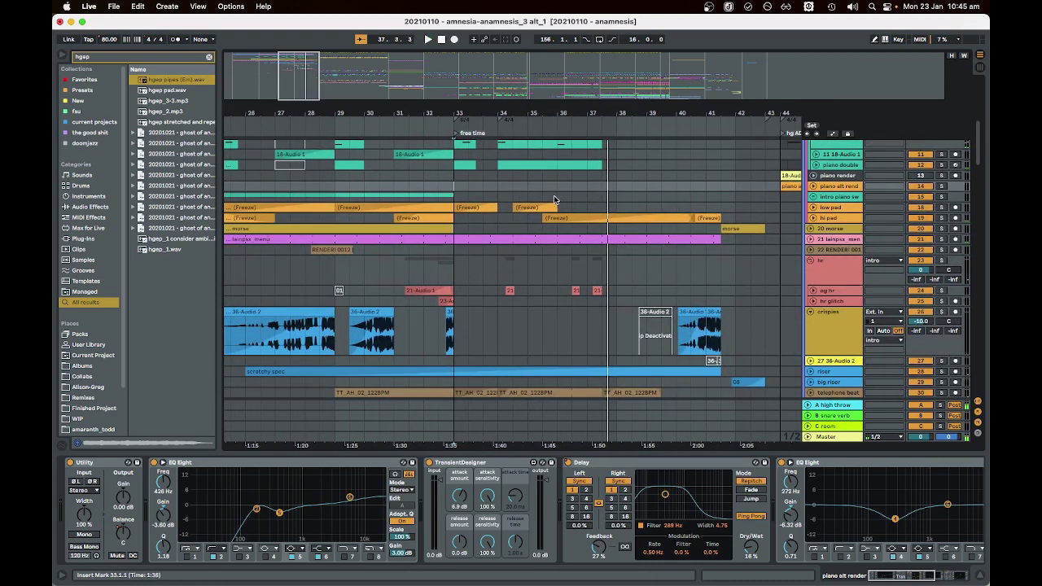
scroll(643, 203, up, 3)
scroll(647, 205, left, 3)
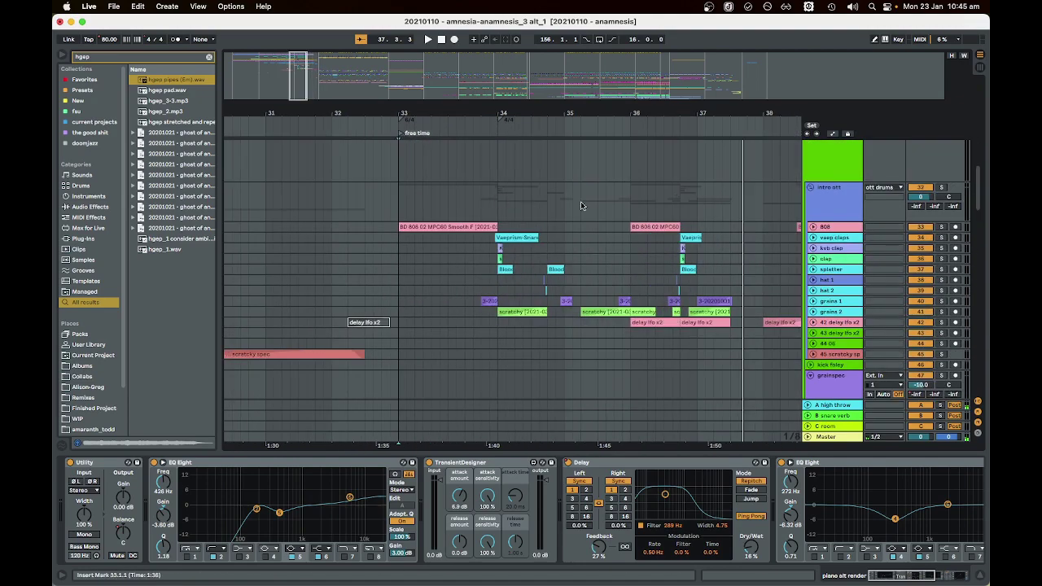
scroll(632, 208, right, 2)
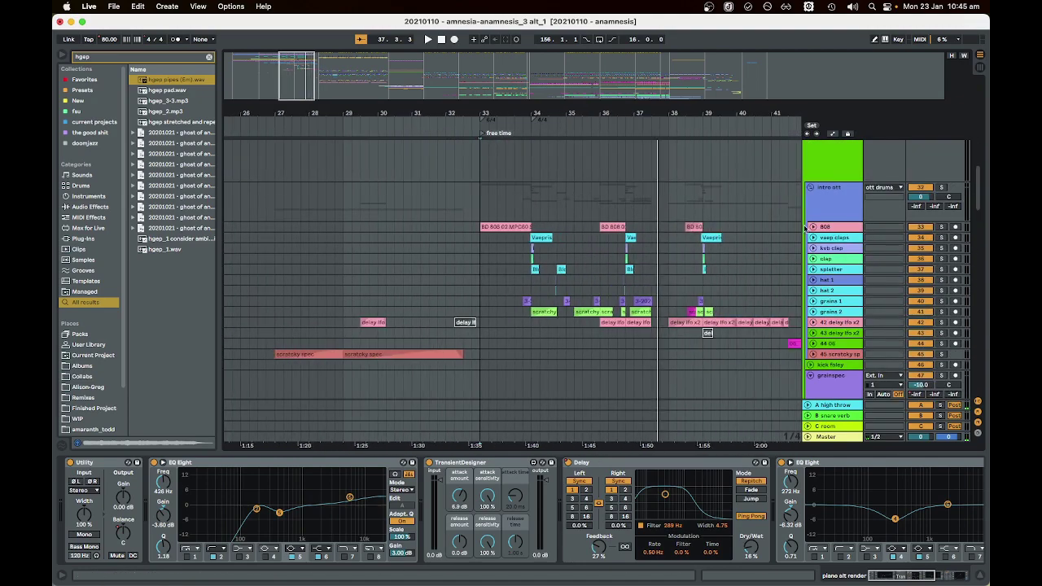
scroll(631, 218, up, 2)
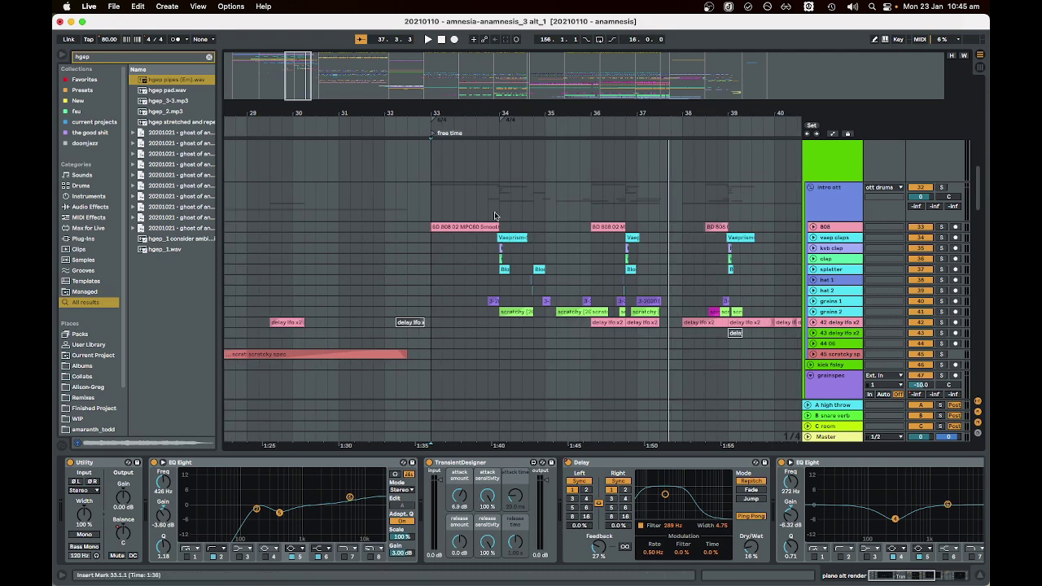
scroll(450, 260, right, 2)
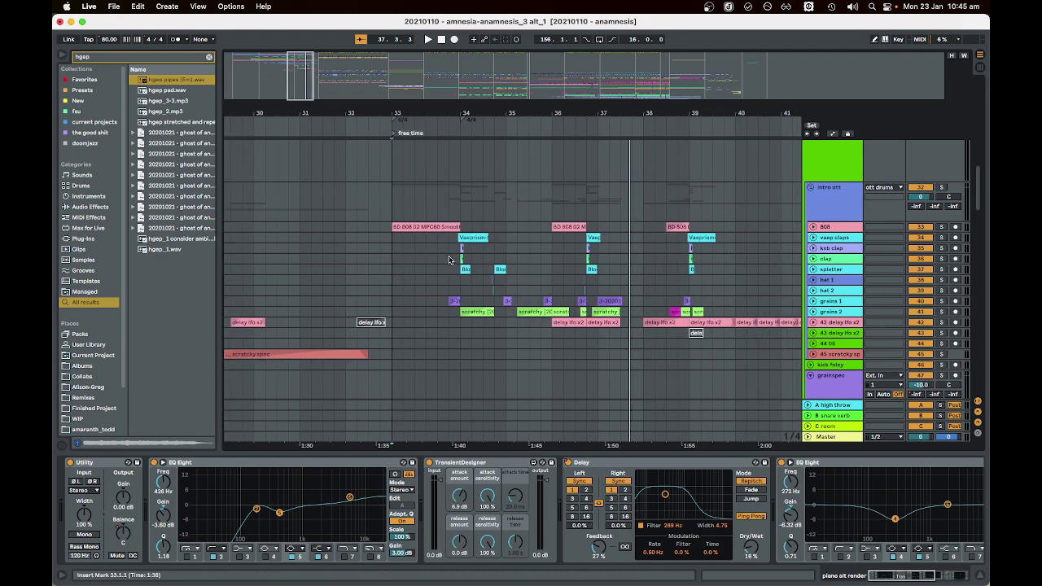
click(813, 237)
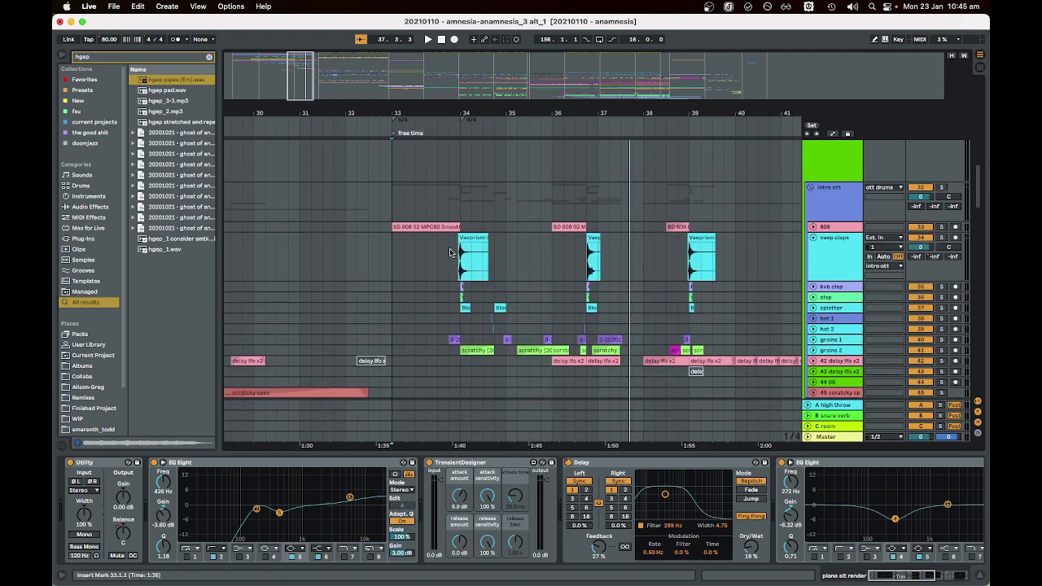
- Select the first Vaeprism-Snare_02 clip on the vaep claps track and examine its placement around bar 34
scroll(452, 253, up, 3)
click(518, 252)
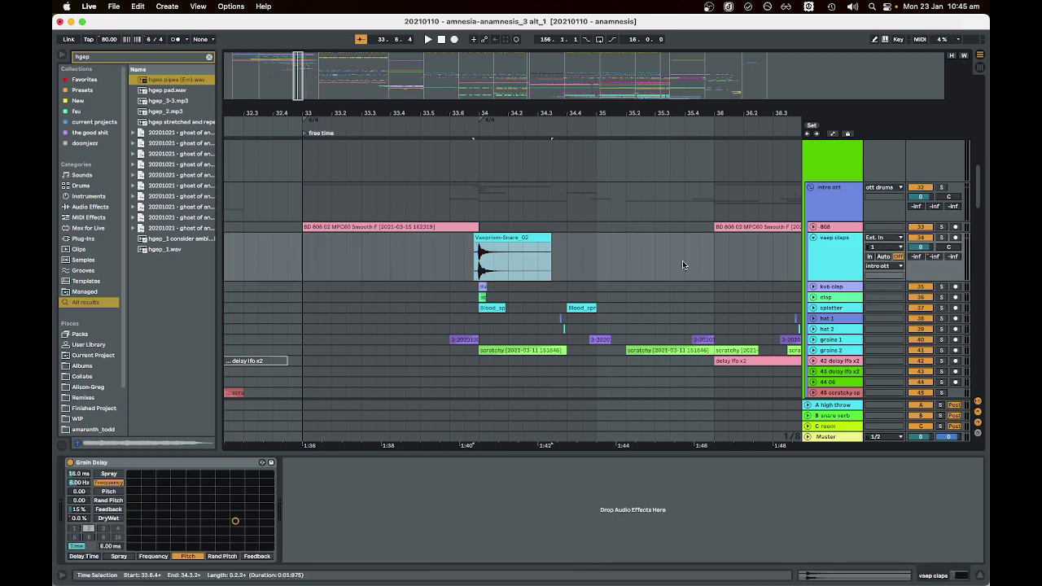
scroll(681, 261, down, 2)
scroll(619, 266, right, 1)
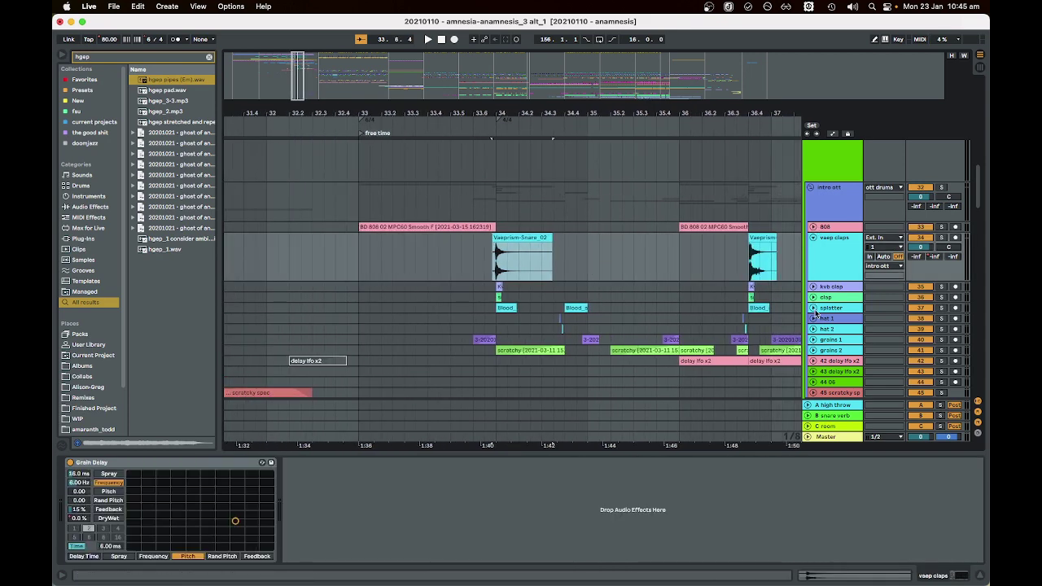
- Unfold and solo the splatter track, and listen to its Blood spray clip from bar 34
click(813, 308)
scroll(525, 312, down, 2)
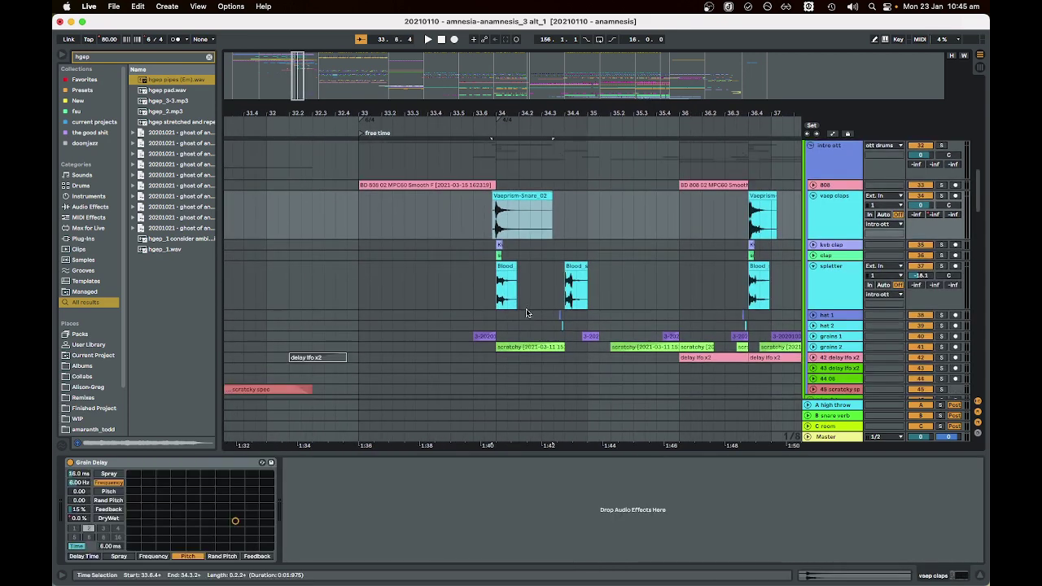
scroll(526, 312, up, 3)
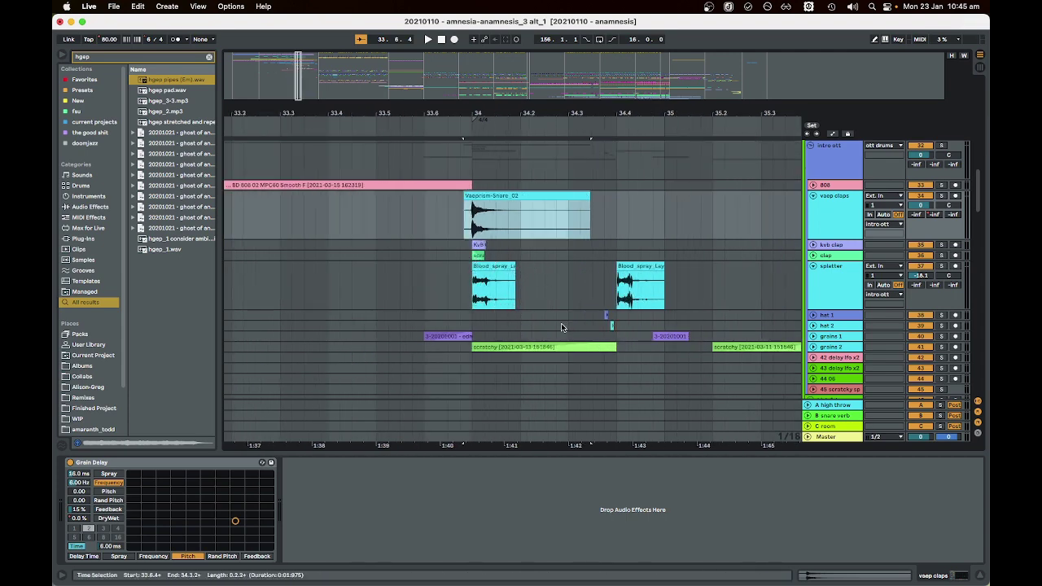
scroll(546, 312, down, 2)
click(919, 275)
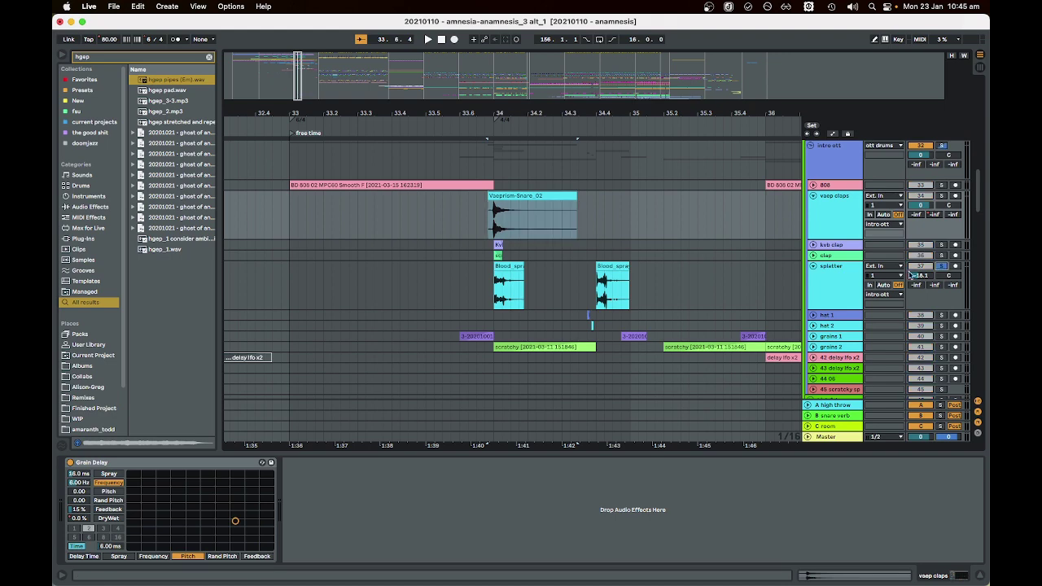
click(498, 277)
key(space)
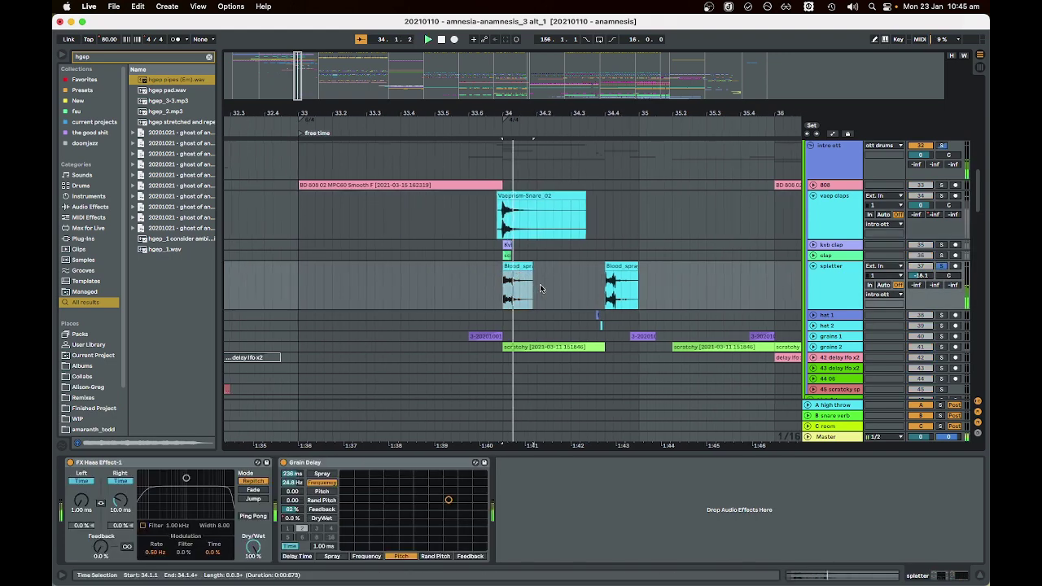
scroll(575, 292, down, 3)
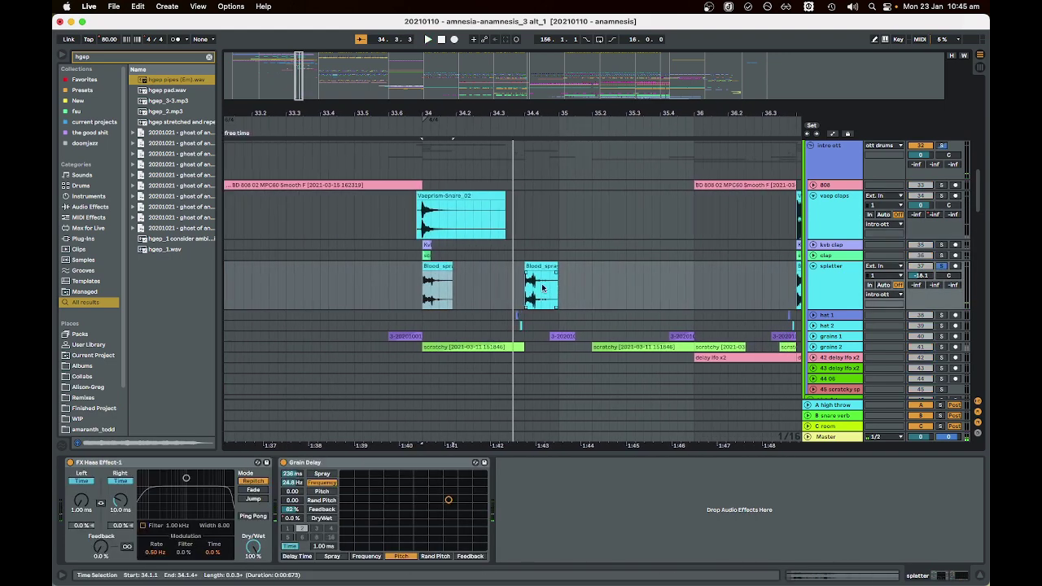
- Unfold the grains 2 track, select its scratchy clip at bar 34, and compare it with the clap and splatter clips
scroll(429, 275, down, 5)
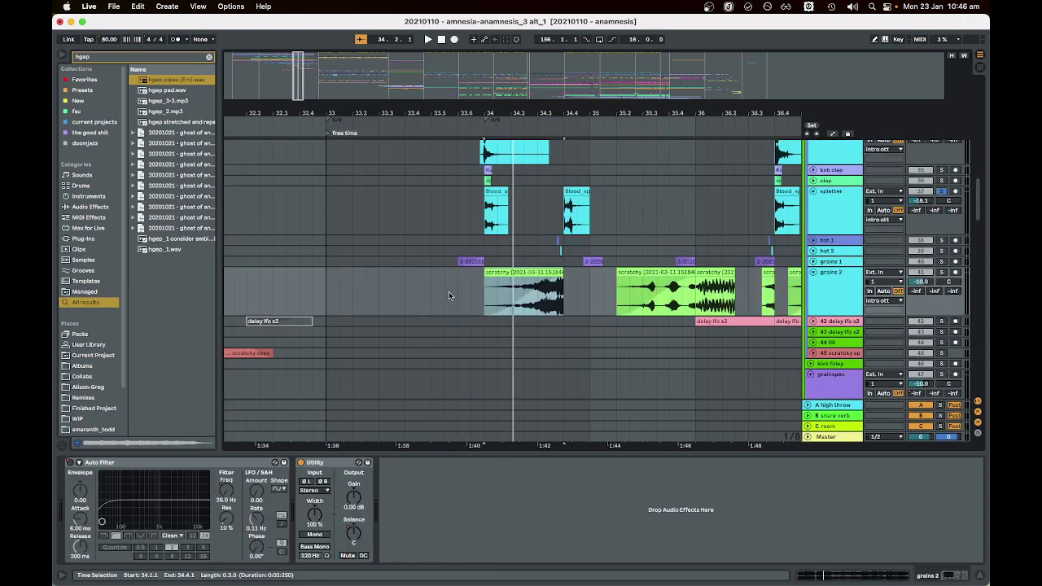
scroll(449, 296, up, 5)
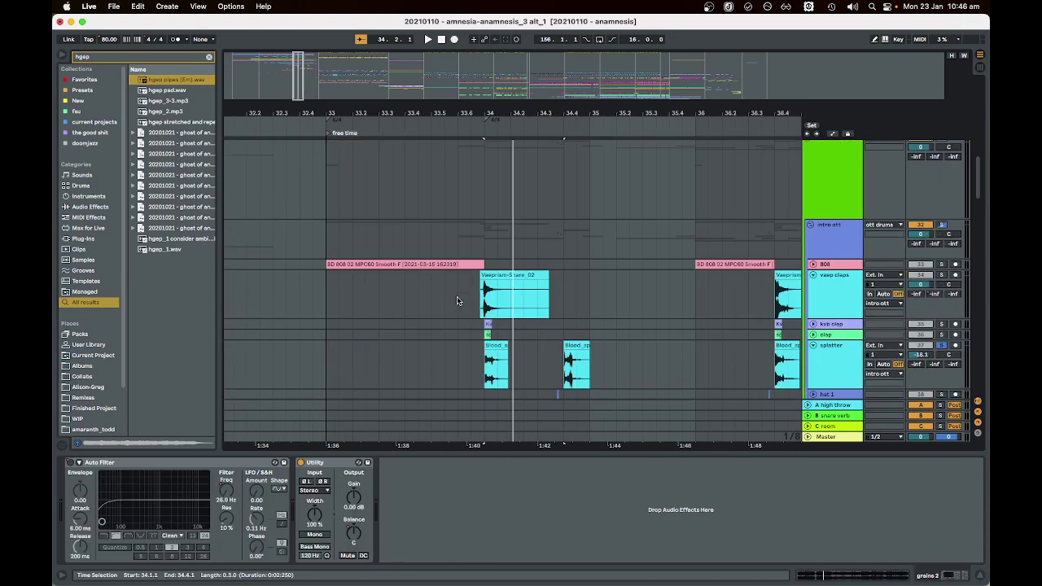
scroll(457, 302, down, 4)
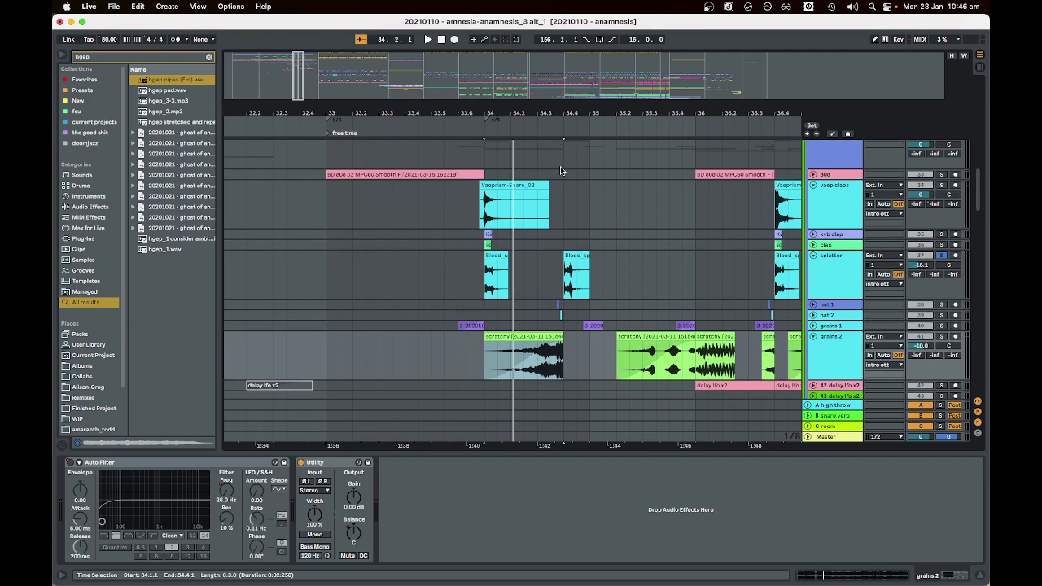
- Solo the grains 2 track and listen to its scratchy clip from bar 34
scroll(380, 337, right, 3)
scroll(518, 341, down, 1)
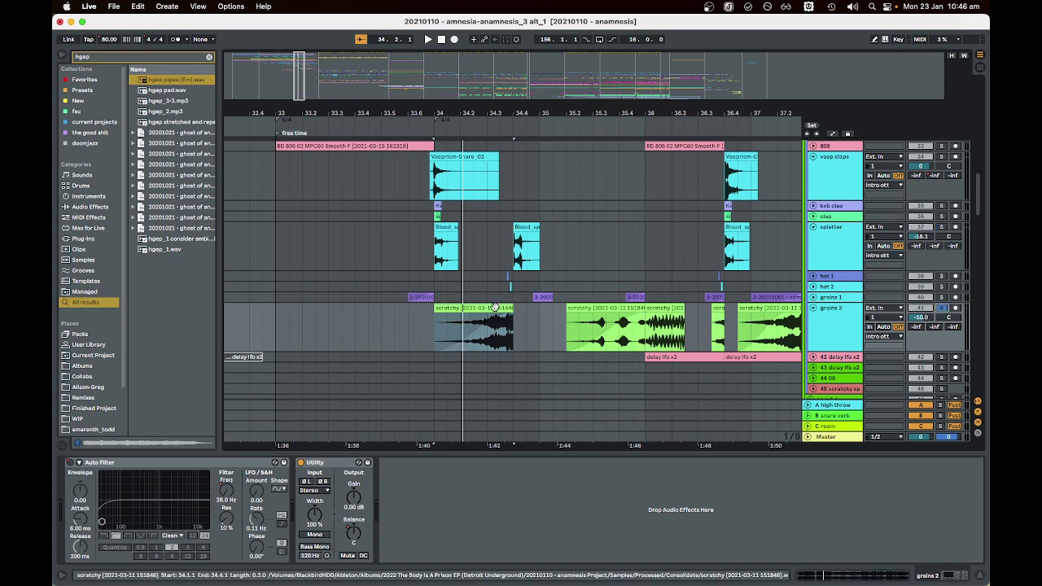
scroll(570, 317, left, 2)
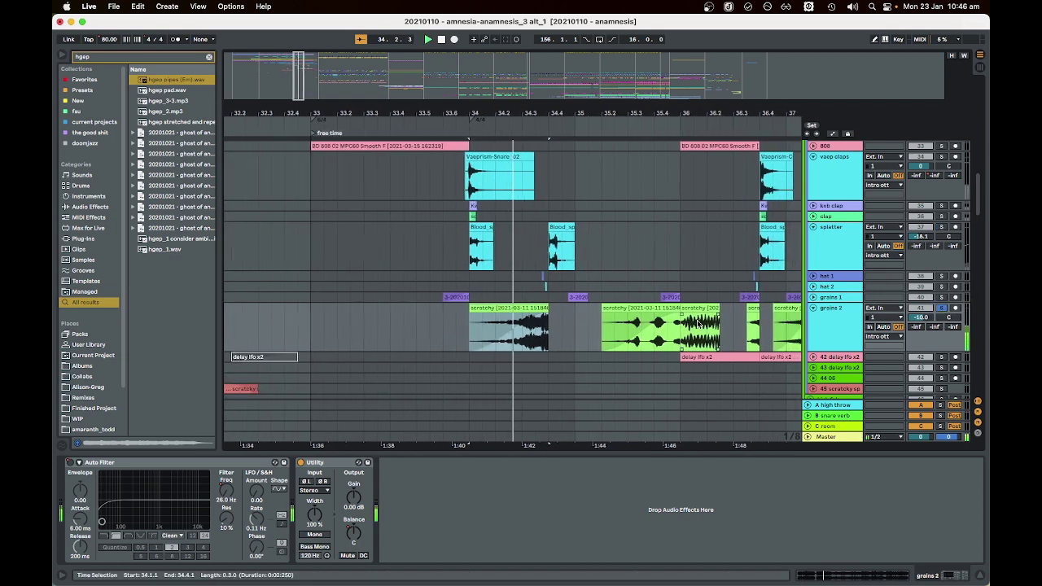
- Solo the ott drums group, play it from bar 34, and unfold the grains 1 track while listening to the free time section
scroll(940, 269, up, 5)
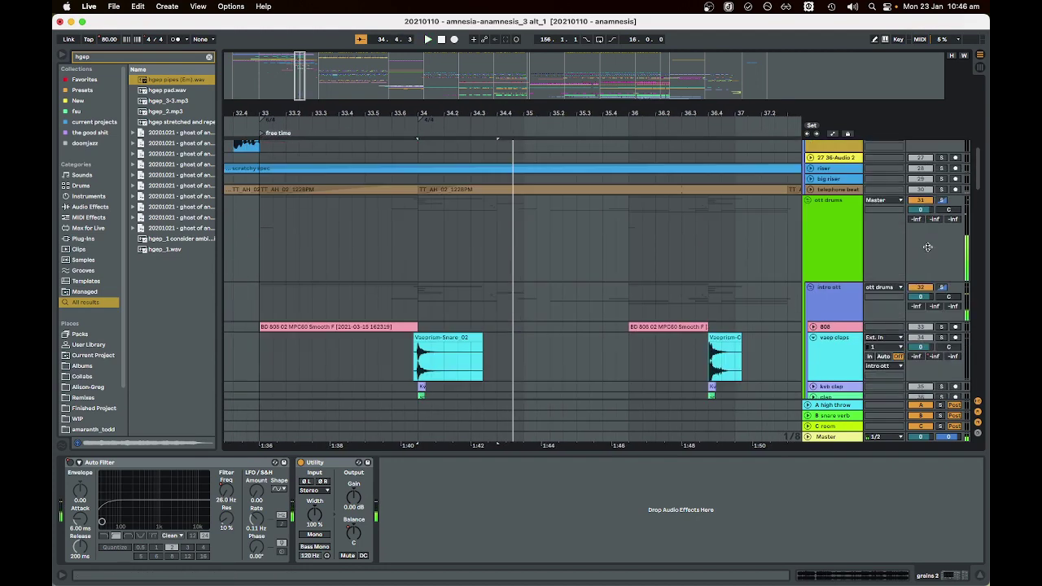
scroll(733, 256, down, 5)
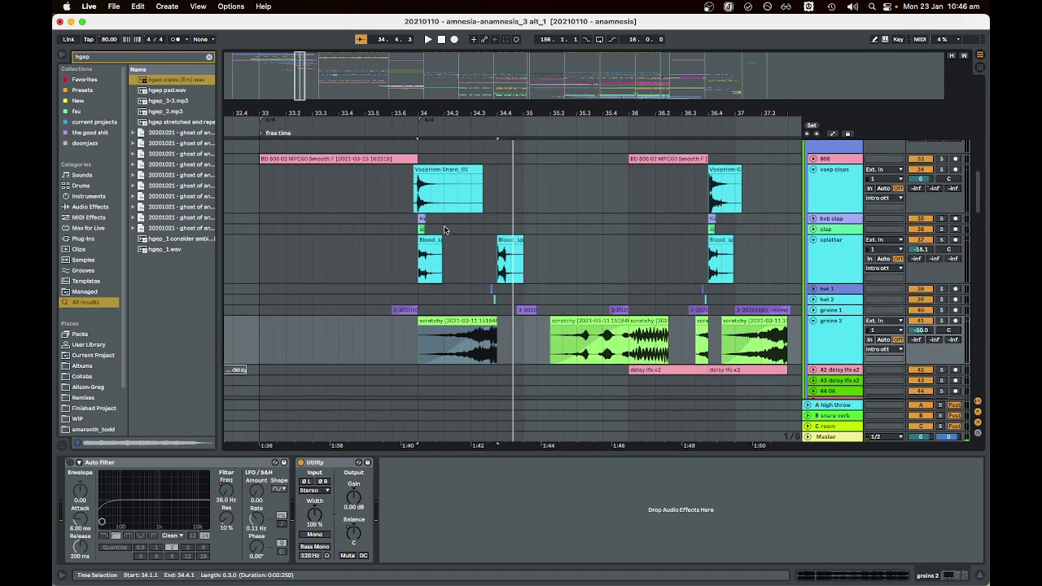
key(space)
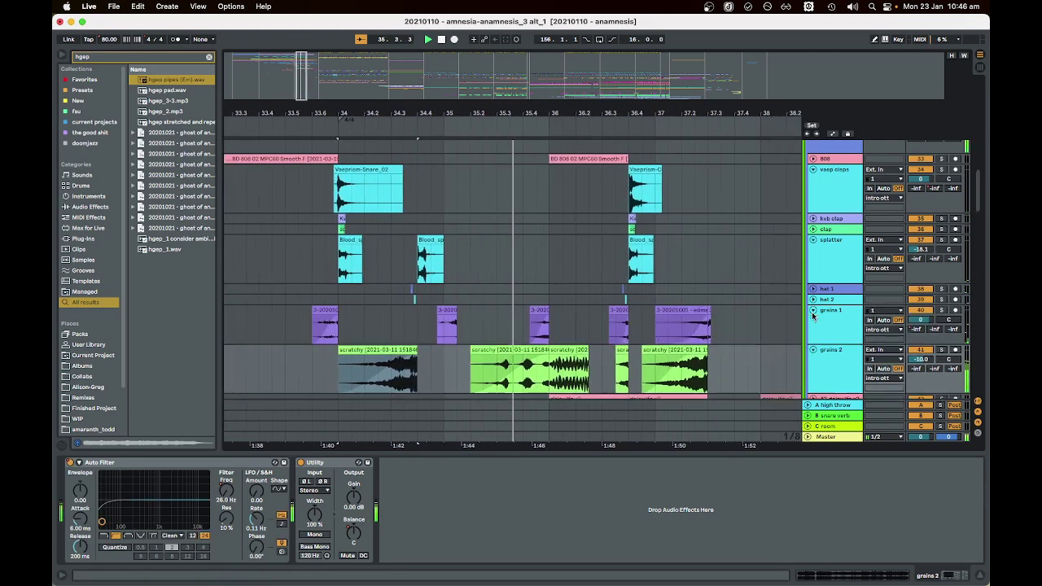
key(Right)
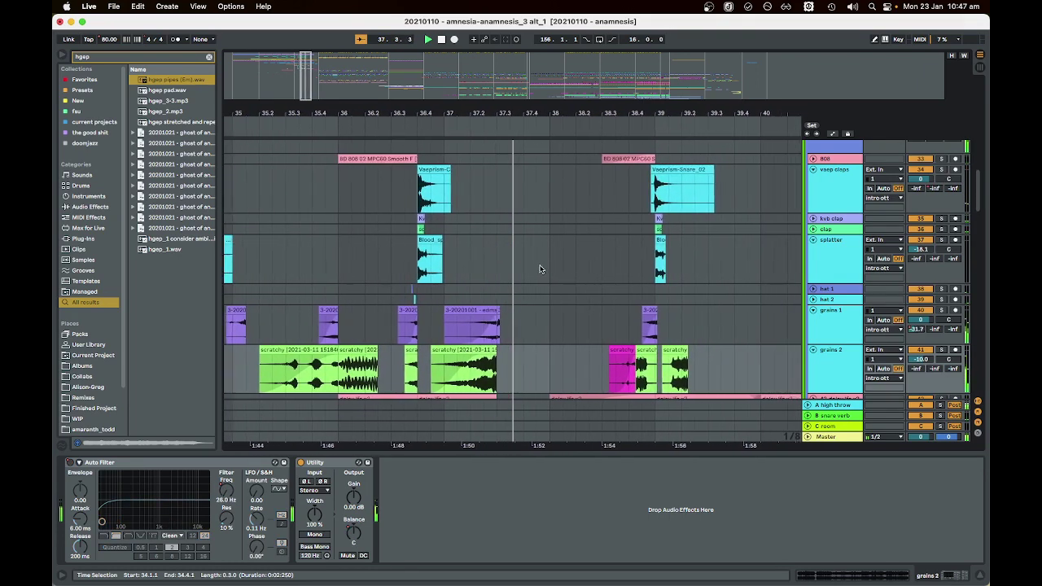
- Stop playback and examine the piano, pad, hr, crispies and riser clips from the free time section to the hg ADD SUB marker
scroll(475, 268, up, 3)
scroll(476, 269, up, 5)
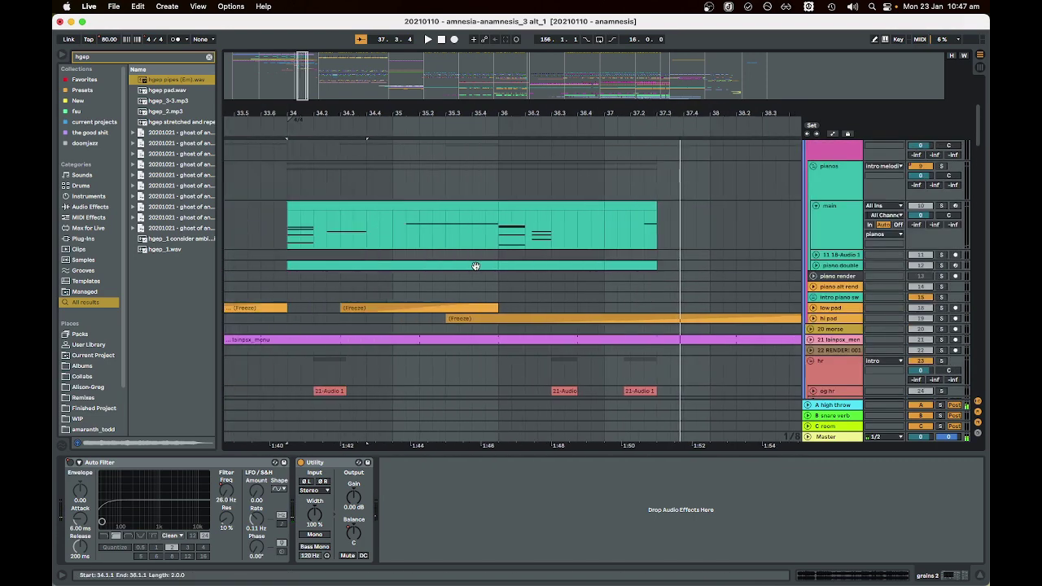
scroll(379, 178, down, 3)
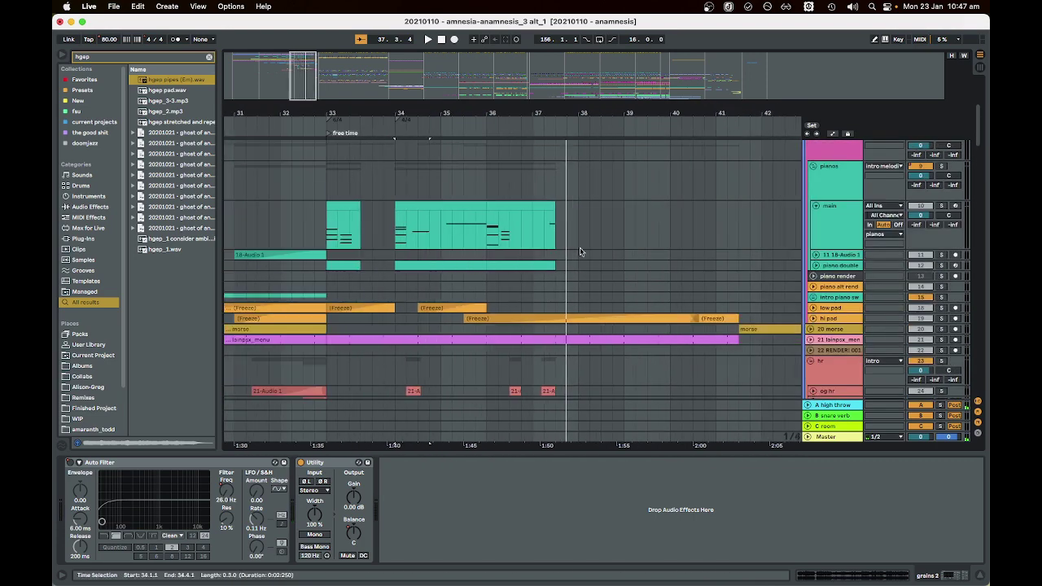
scroll(565, 291, down, 5)
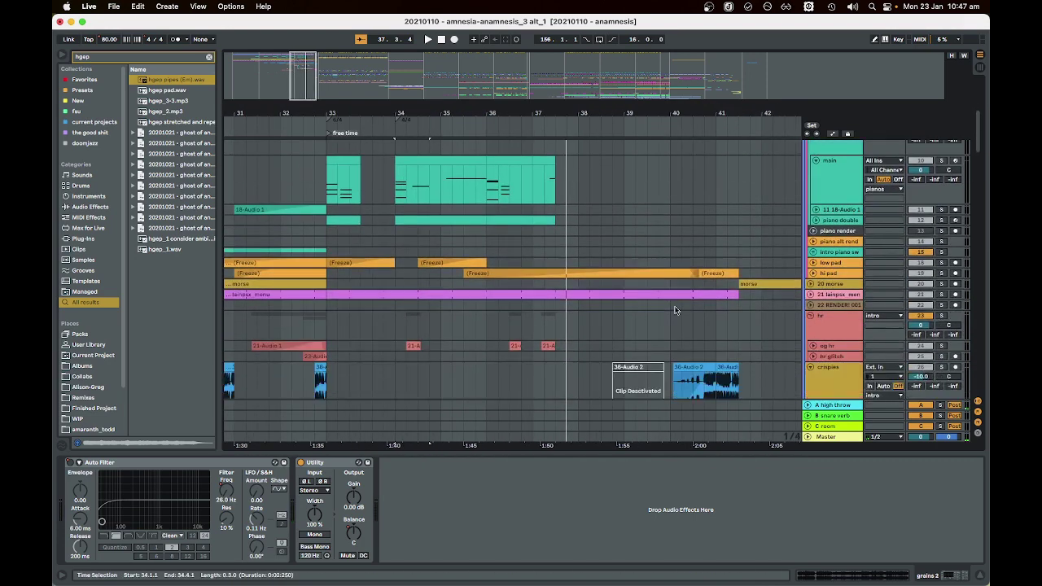
scroll(668, 309, right, 8)
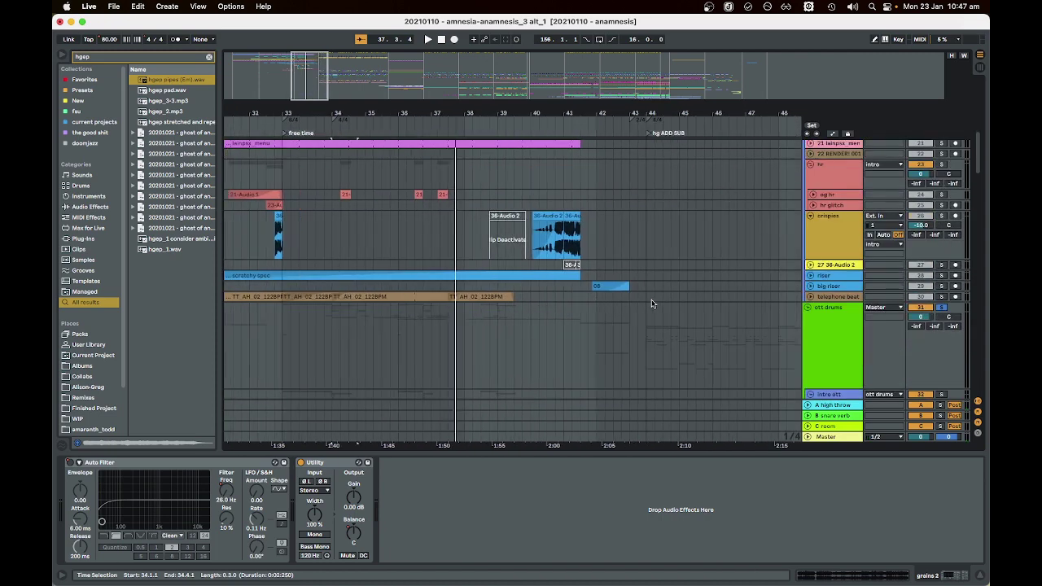
scroll(489, 239, up, 2)
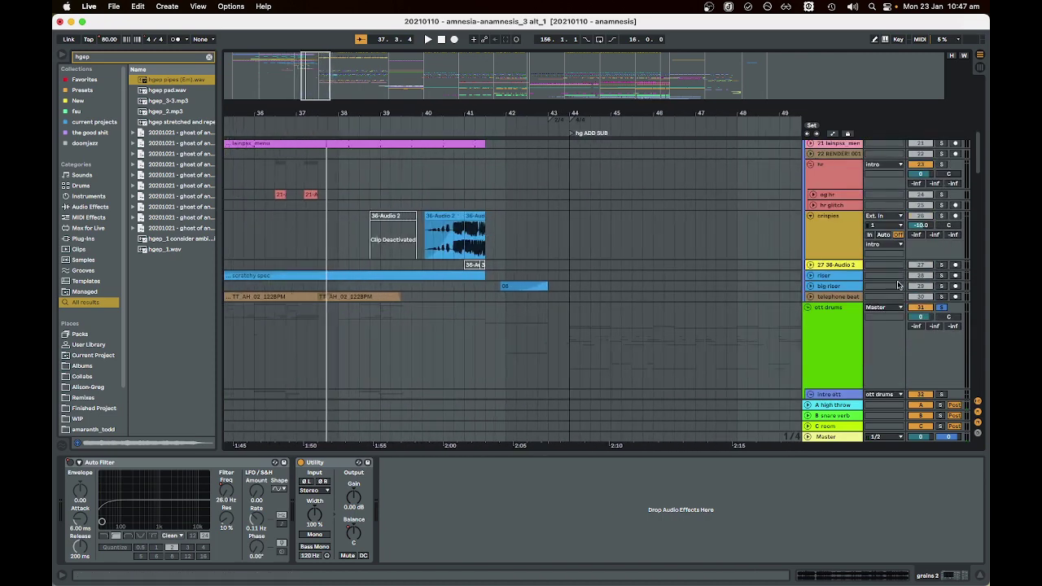
scroll(562, 259, up, 3)
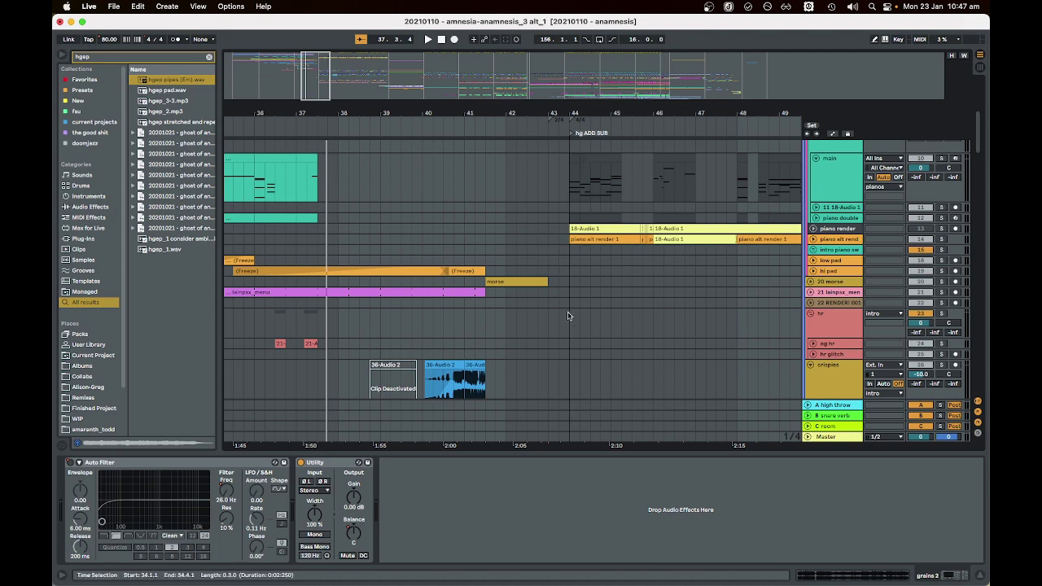
scroll(571, 316, down, 4)
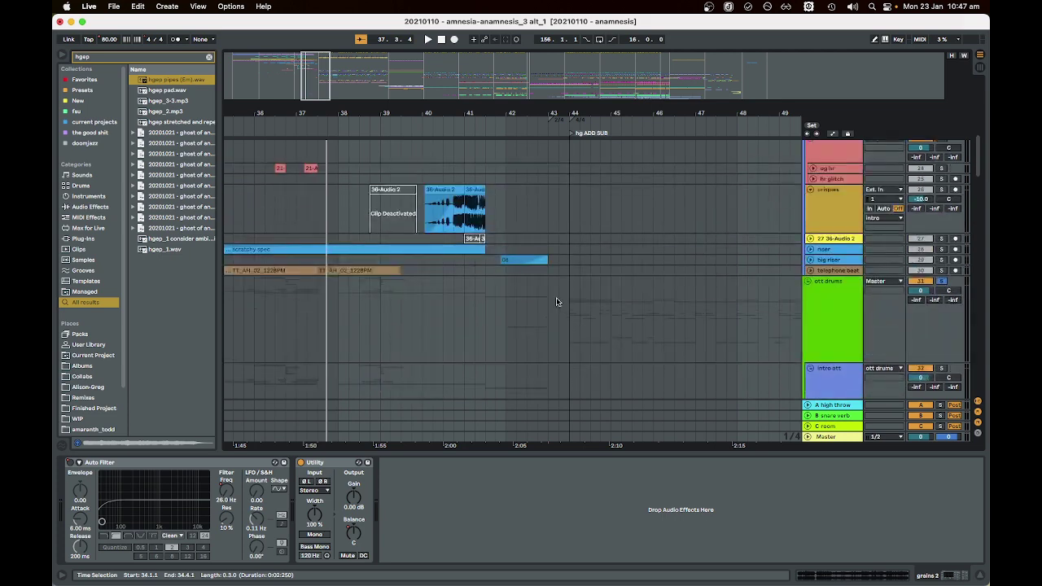
- Unfold and solo the 44 06 track, then select its 06 clip starting at bar 41 and listen to it
scroll(556, 382, down, 4)
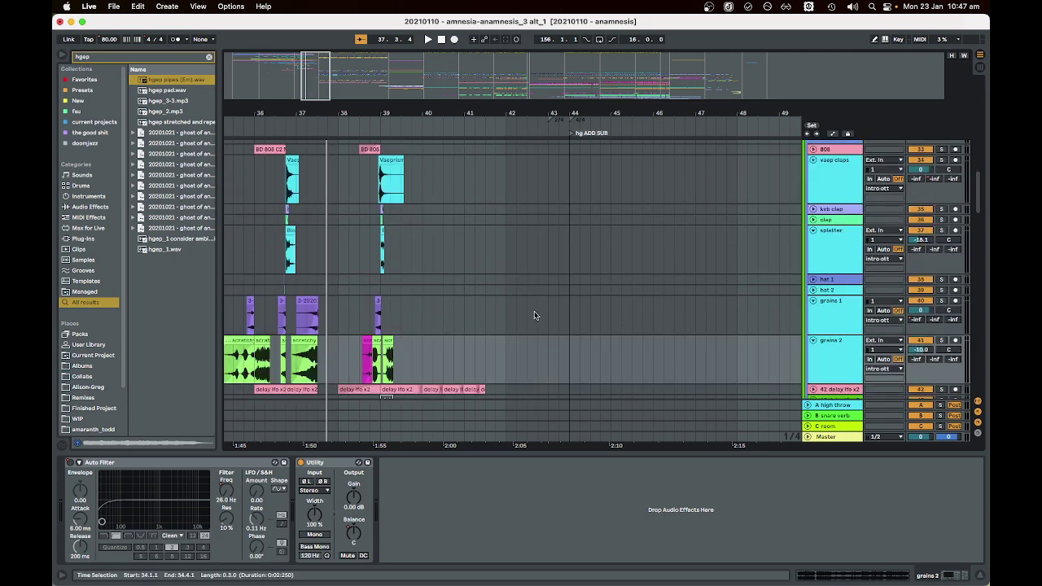
scroll(535, 315, down, 2)
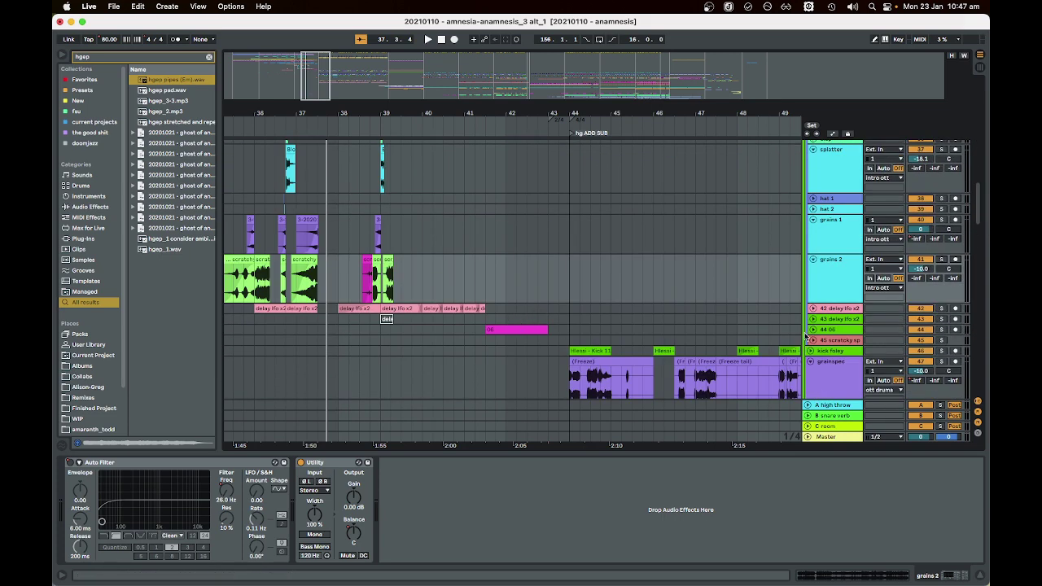
click(807, 335)
click(500, 324)
key(z)
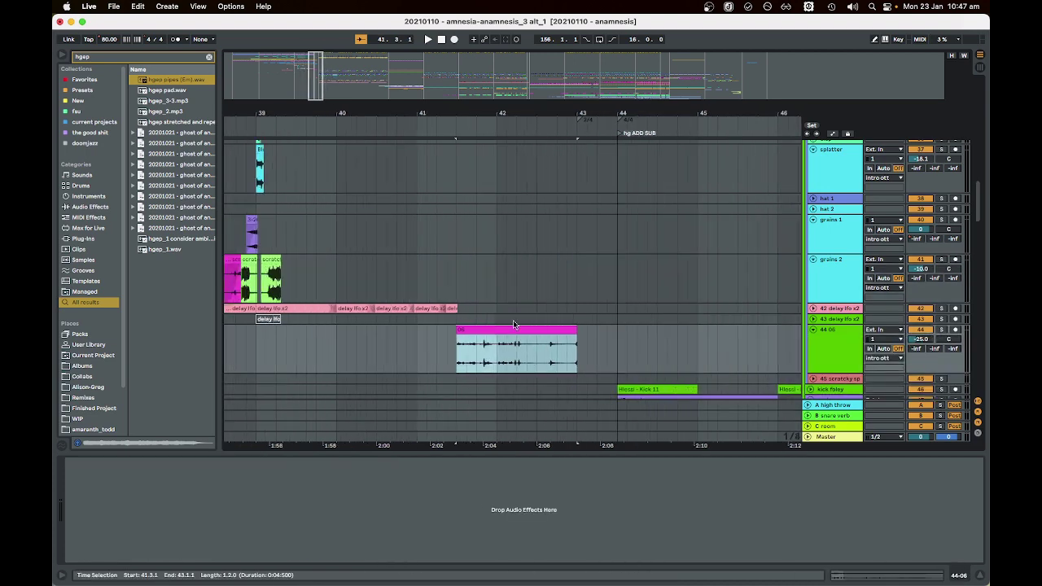
scroll(513, 322, down, 1)
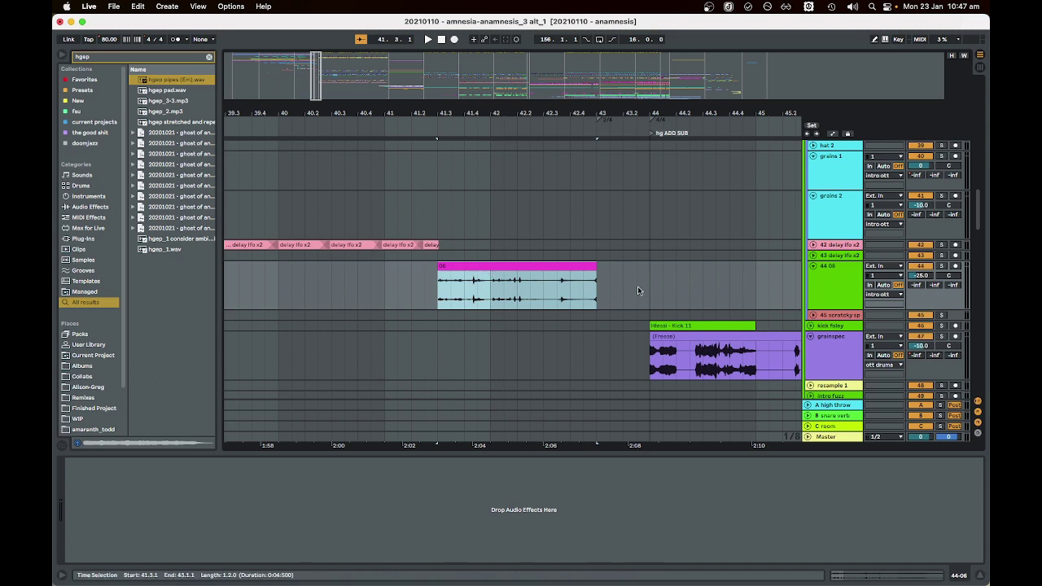
click(942, 266)
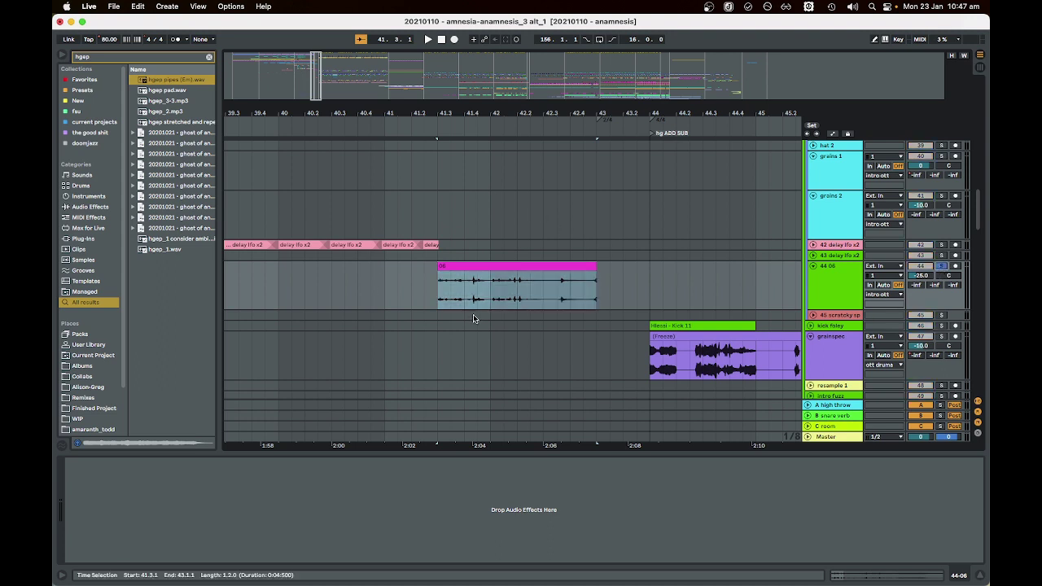
click(456, 268)
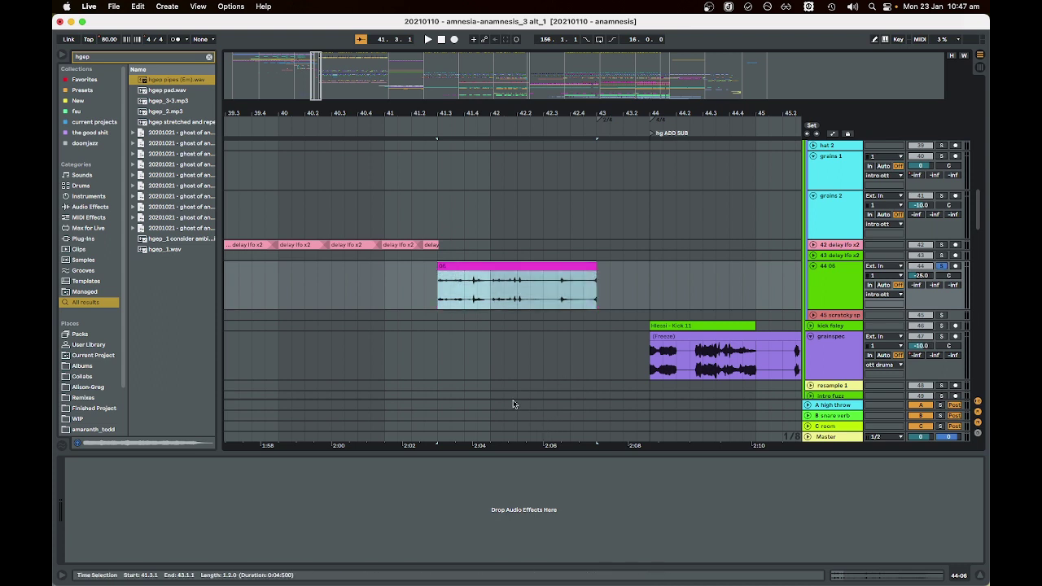
key(space)
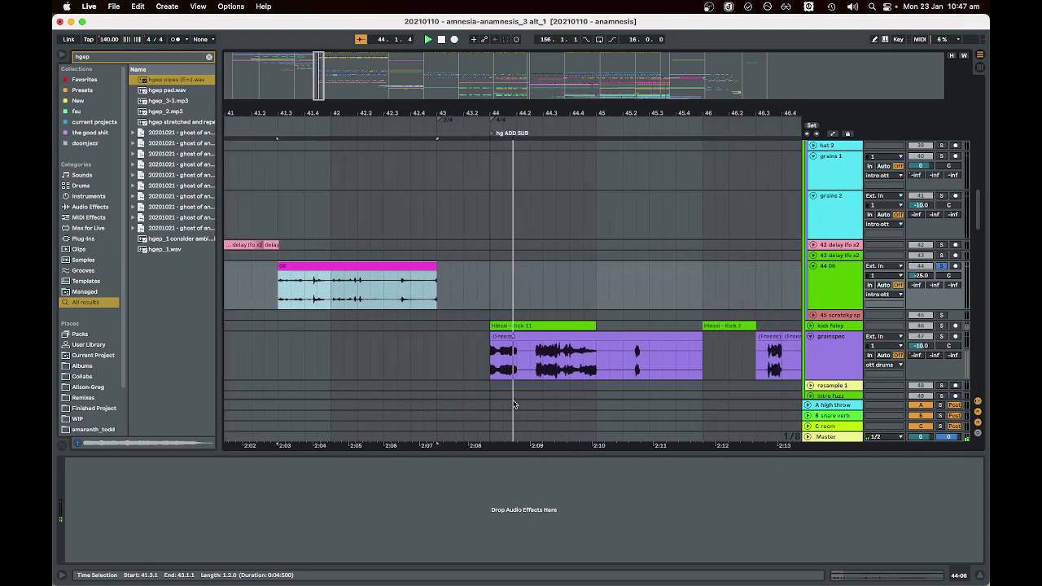
- Stop playback and examine the kick foley, grainspec, kick and snare clips from the hg ADD SUB section onward
scroll(472, 291, down, 5)
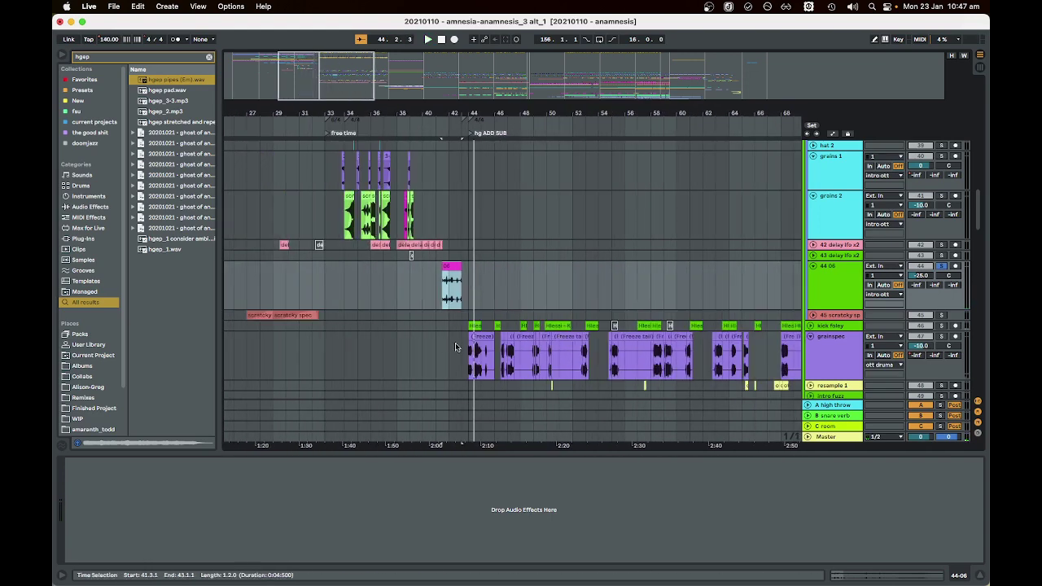
scroll(404, 339, right, 5)
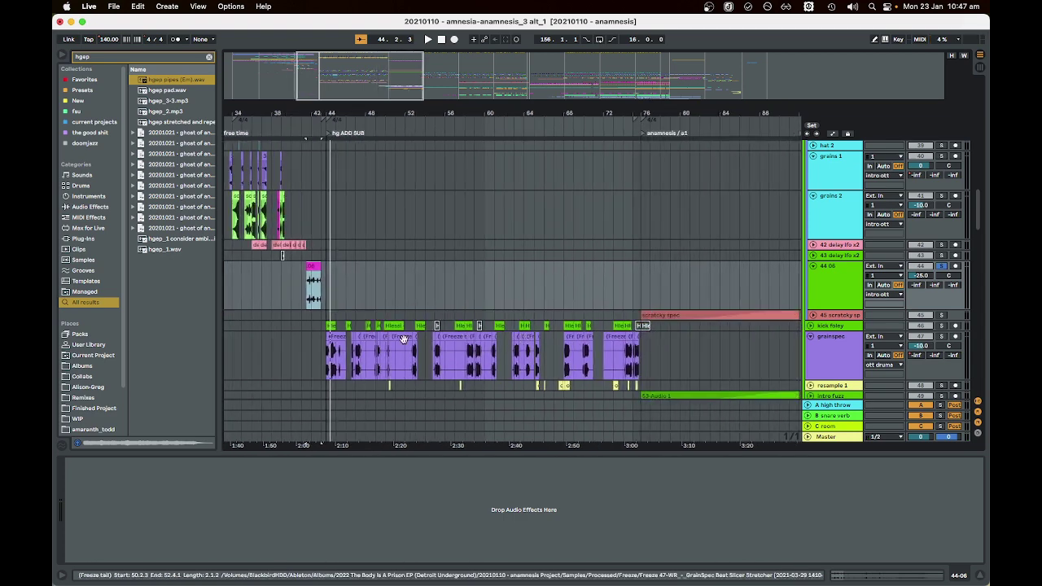
scroll(404, 339, down, 5)
scroll(404, 339, up, 3)
scroll(551, 345, up, 1)
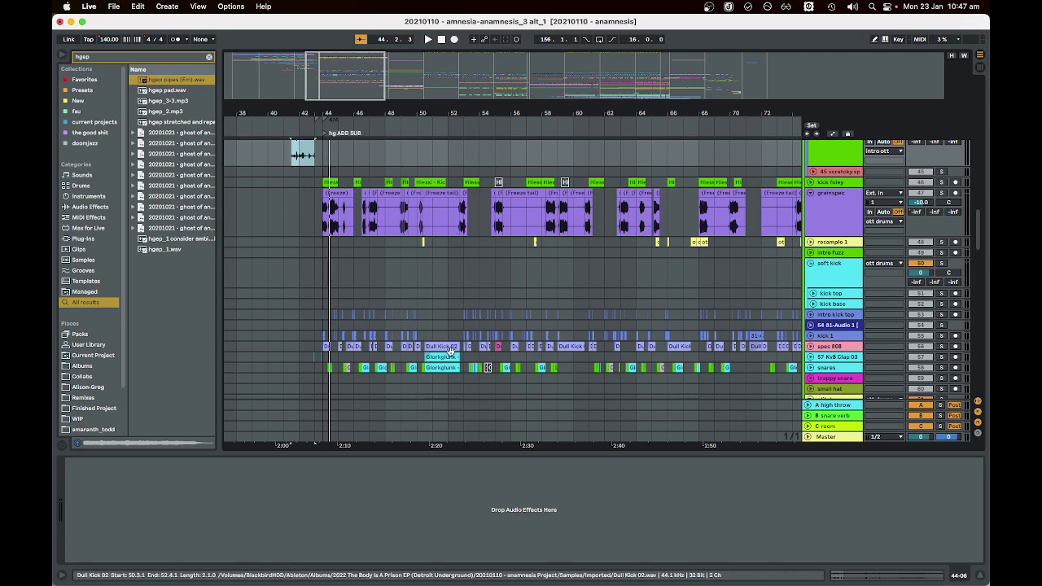
scroll(500, 263, right, 10)
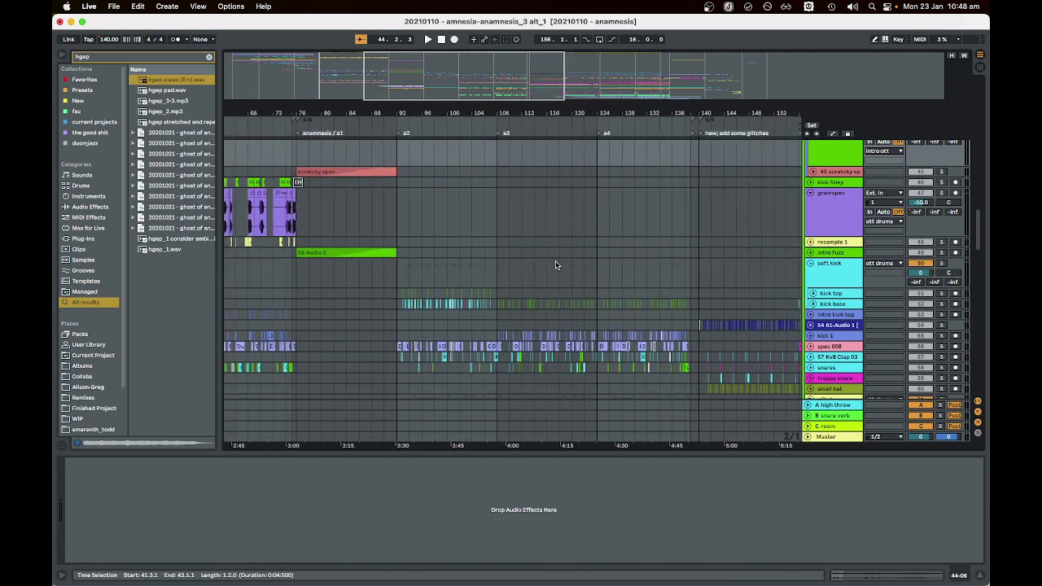
- Examine the glitches group's scratchy and resample clips across the hg ADD SUB, a1, a2 and a3 sections
scroll(521, 264, down, 3)
scroll(496, 261, down, 5)
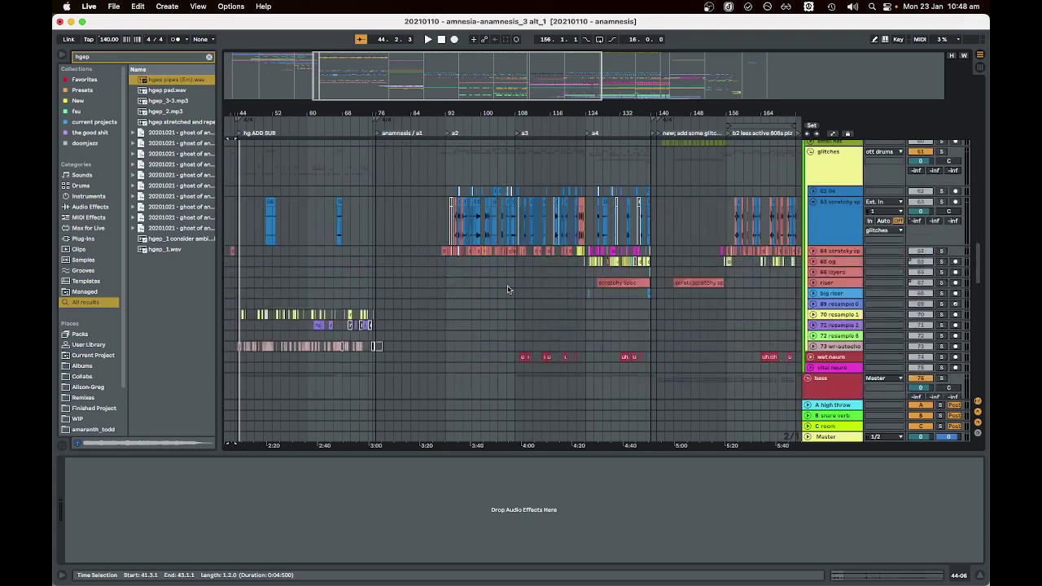
scroll(506, 266, up, 5)
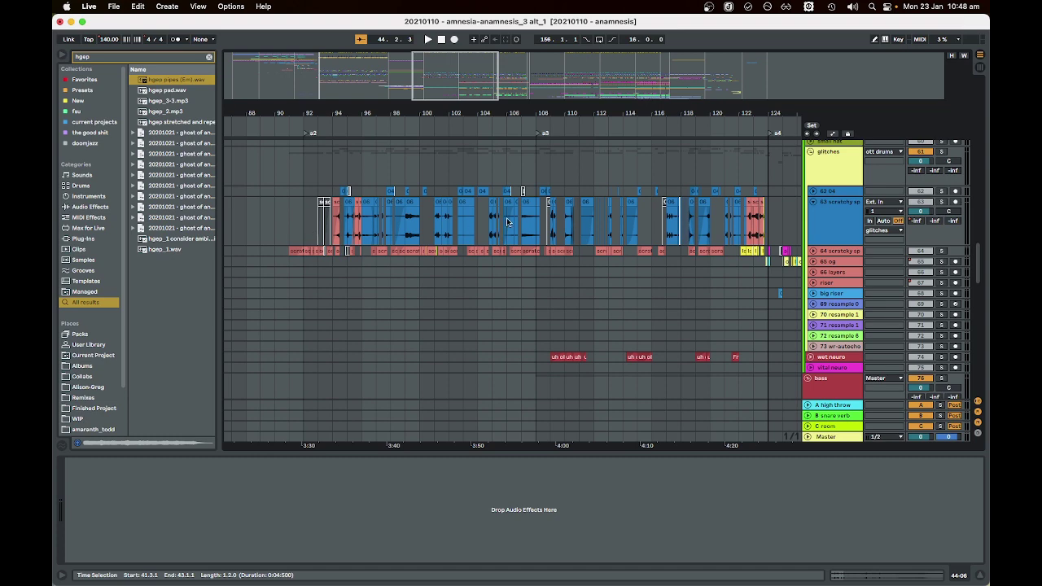
scroll(489, 280, down, 5)
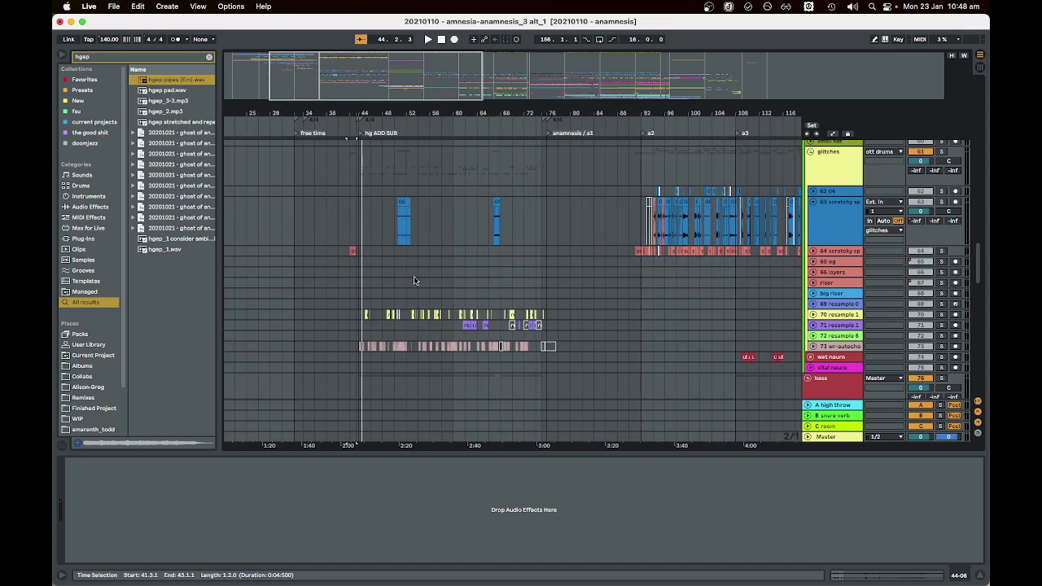
- Place the playback start at bar 44 on the grainspec track and listen to the hg ADD SUB drums
scroll(444, 293, up, 4)
scroll(472, 291, up, 10)
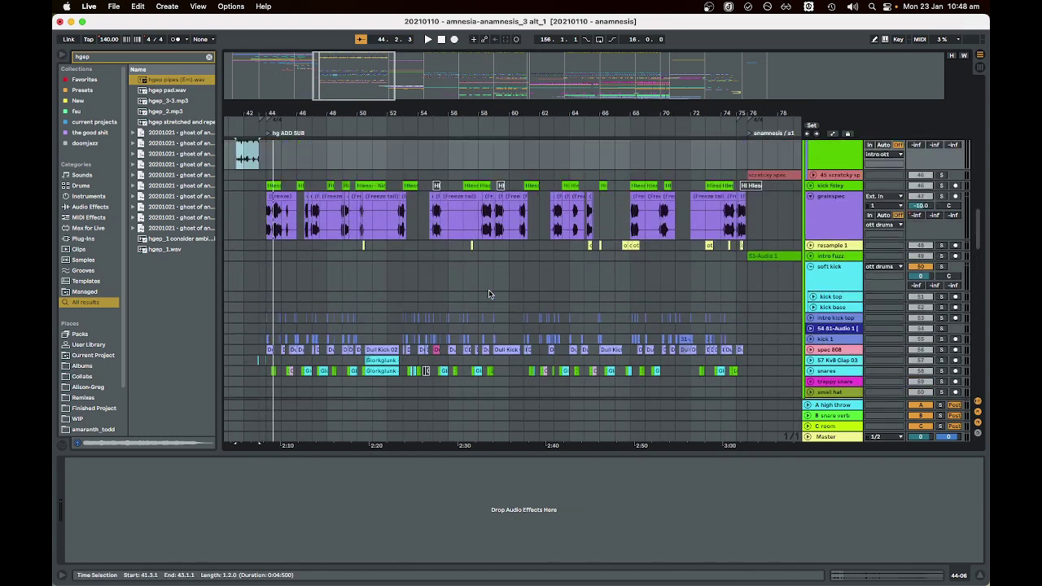
scroll(473, 291, left, 2)
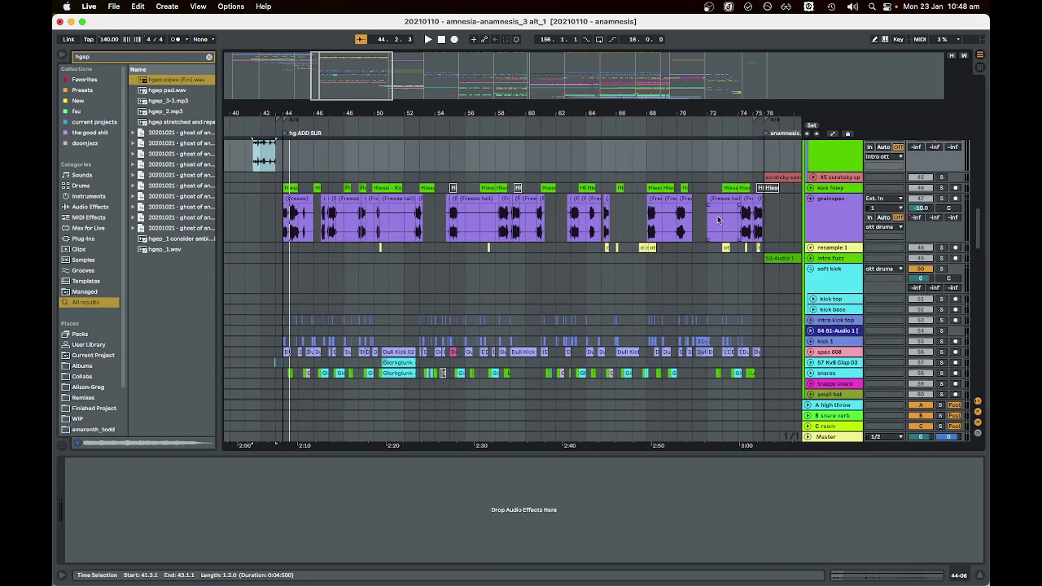
click(283, 223)
scroll(348, 310, up, 3)
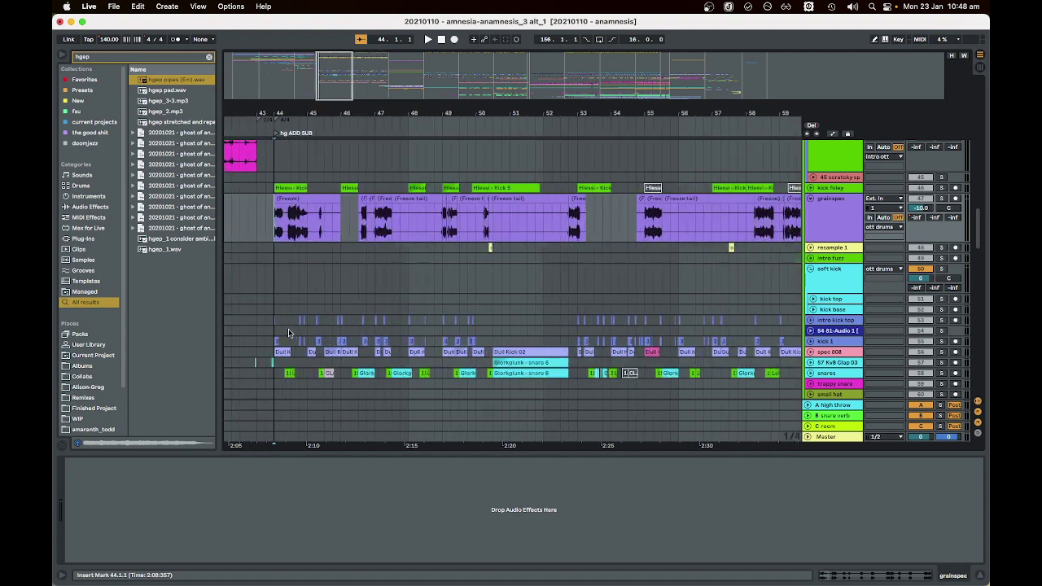
scroll(286, 333, down, 1)
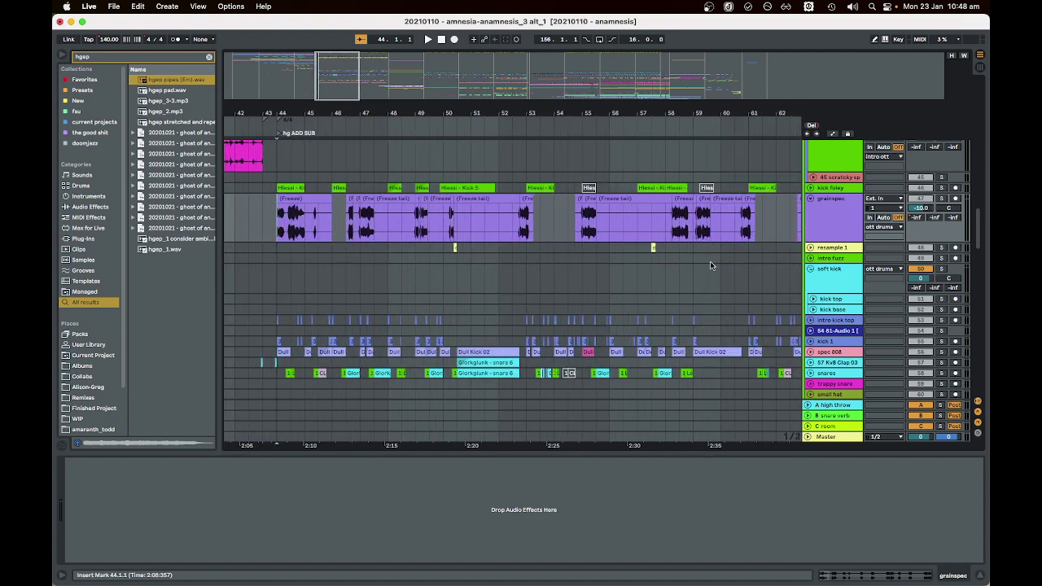
scroll(492, 267, down, 2)
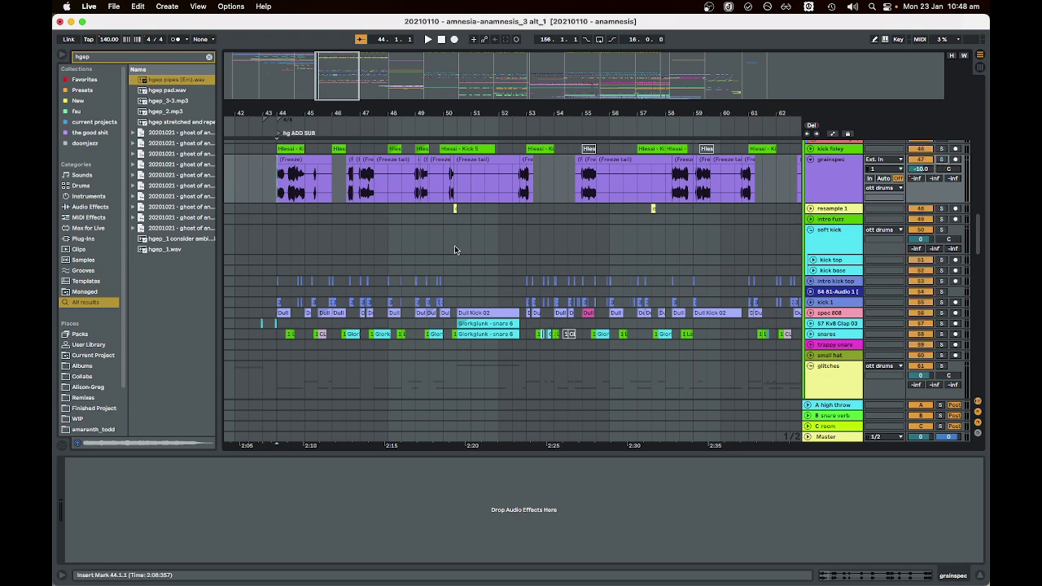
key(space)
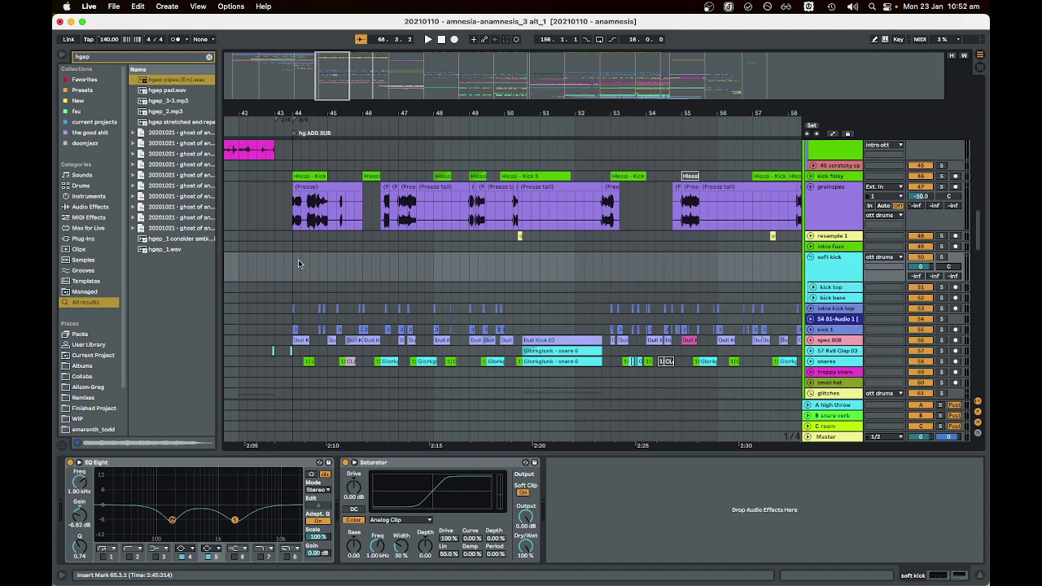
- Apply the main piano track's colour to all of its clips
scroll(298, 285, up, 2)
scroll(298, 287, up, 3)
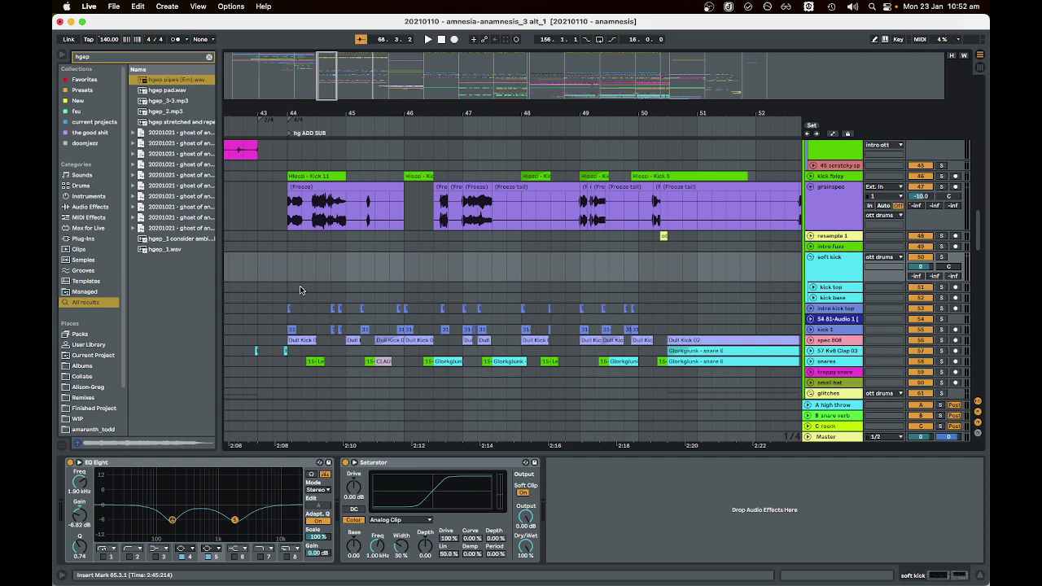
scroll(299, 290, right, 5)
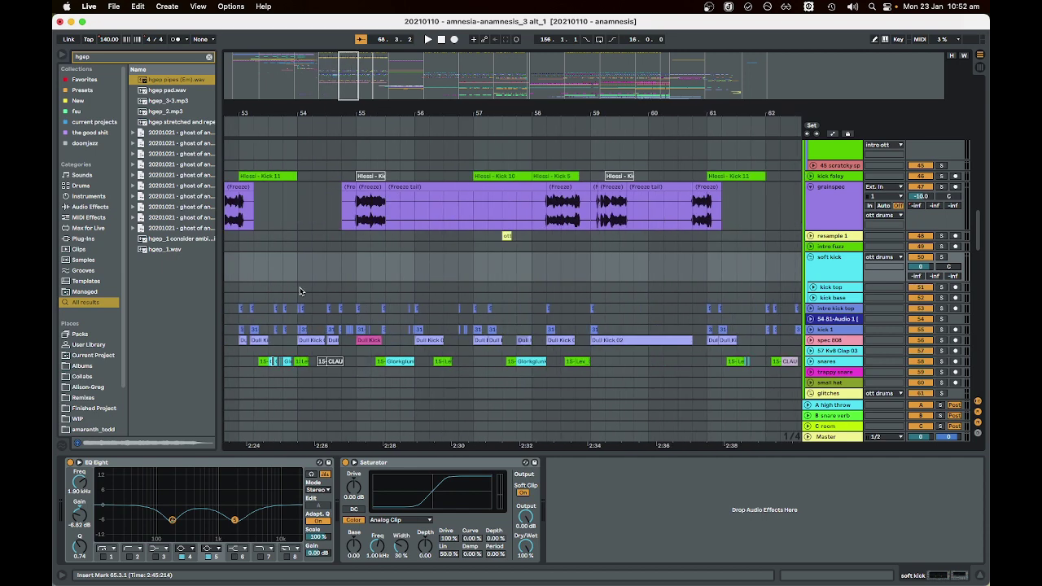
scroll(300, 291, left, 4)
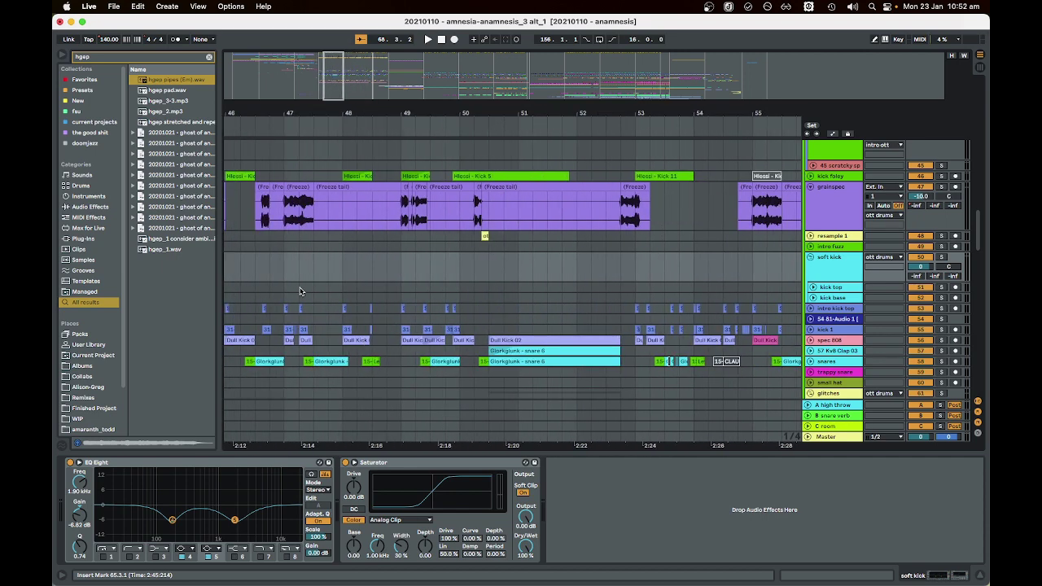
scroll(300, 291, left, 3)
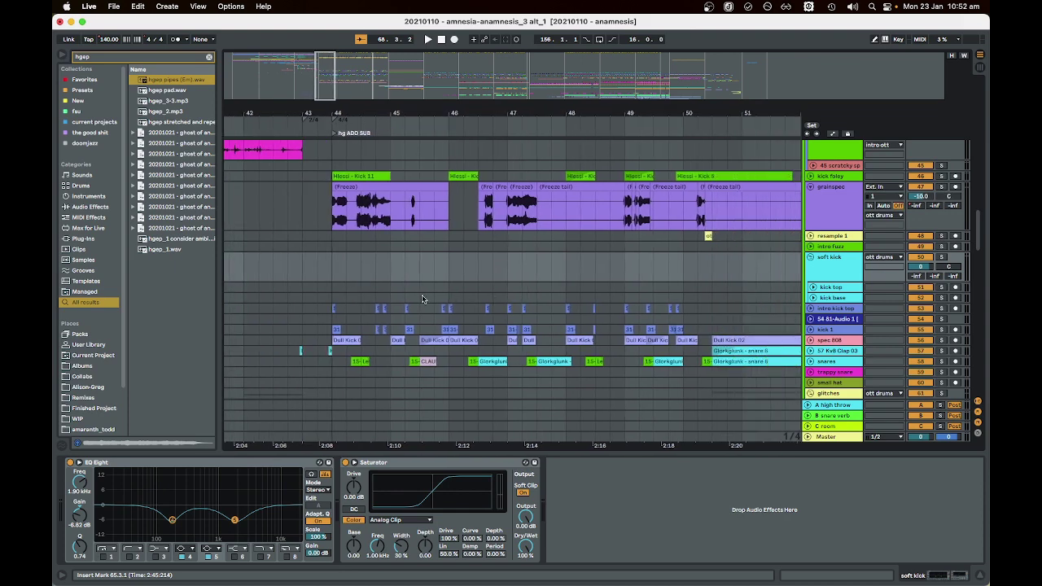
scroll(422, 298, up, 10)
scroll(422, 295, down, 3)
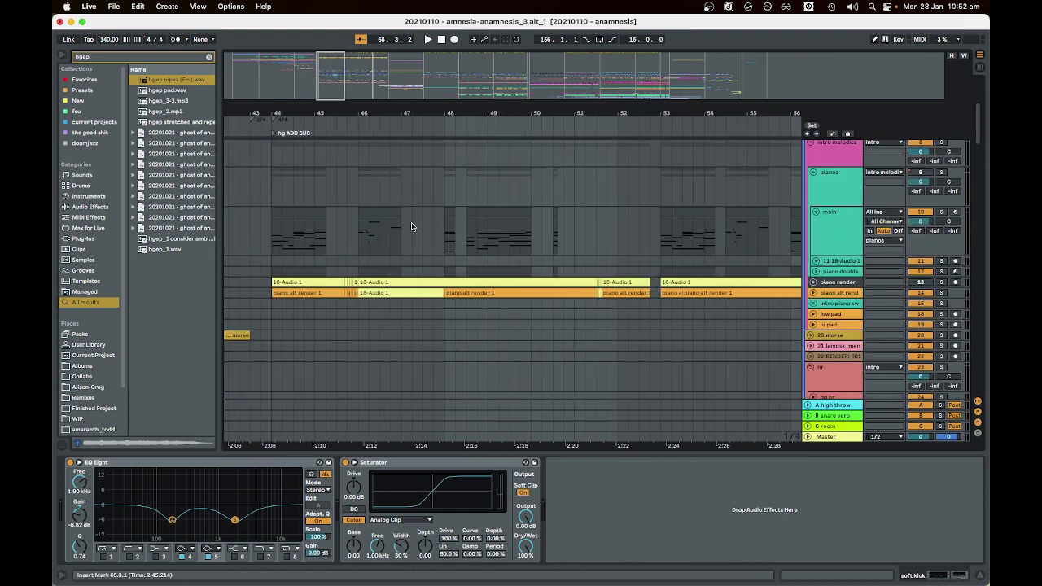
right_click(815, 232)
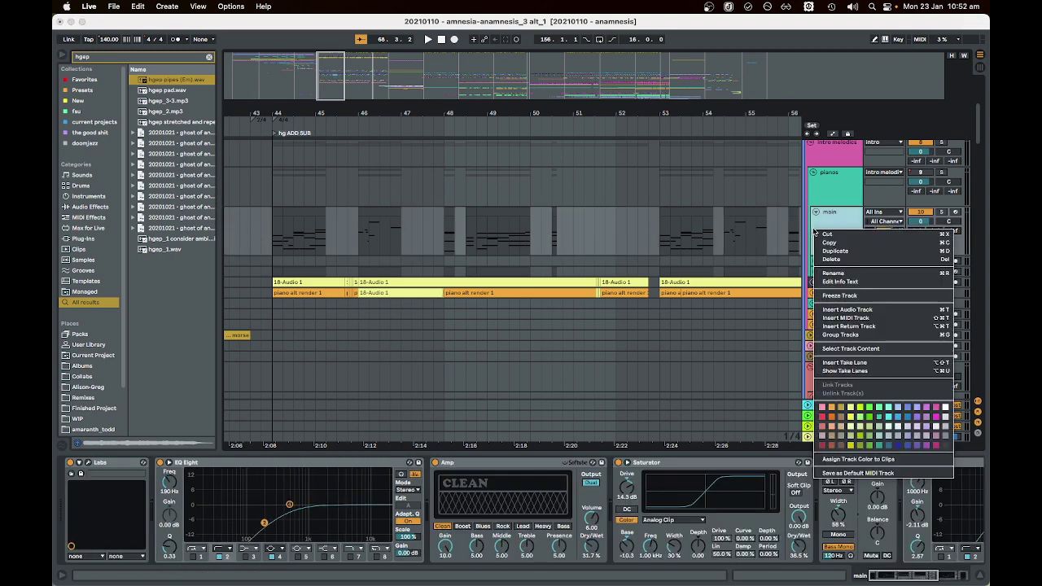
click(854, 460)
- Solo the pianos group and listen to it from bar 44, at the start of the hg ADD SUB section
scroll(317, 233, left, 5)
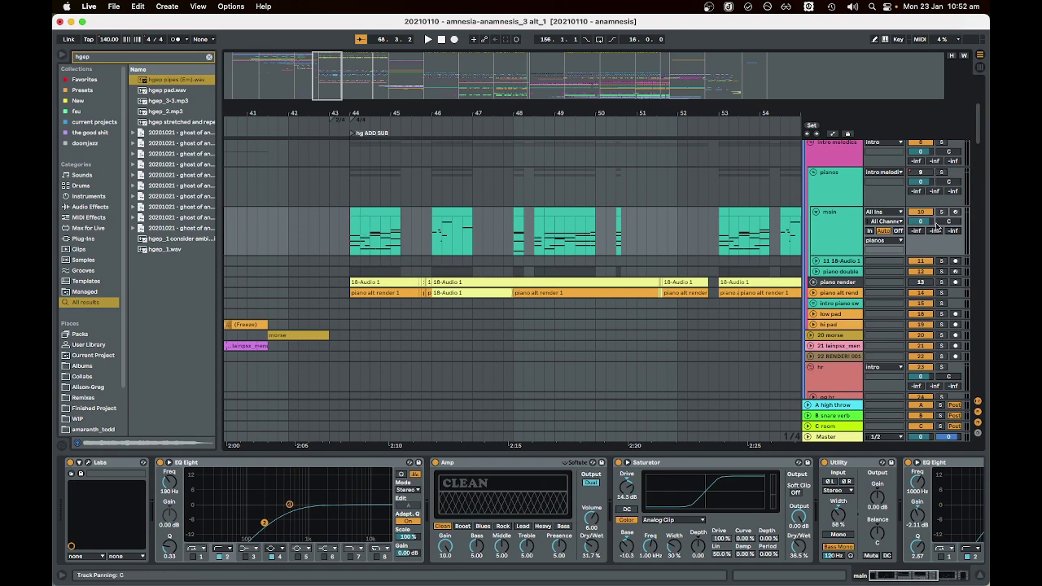
key(space)
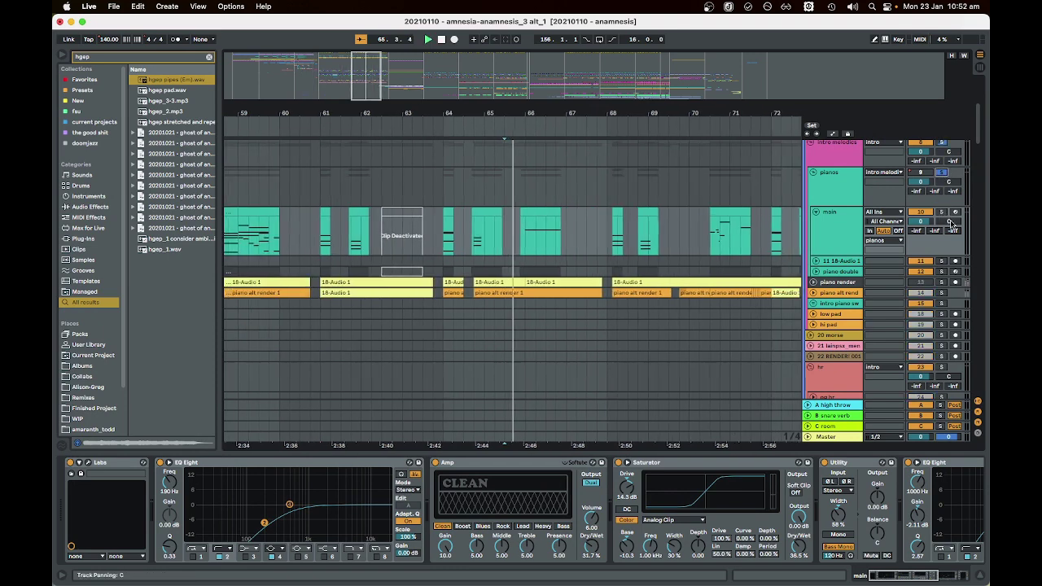
scroll(456, 223, left, 5)
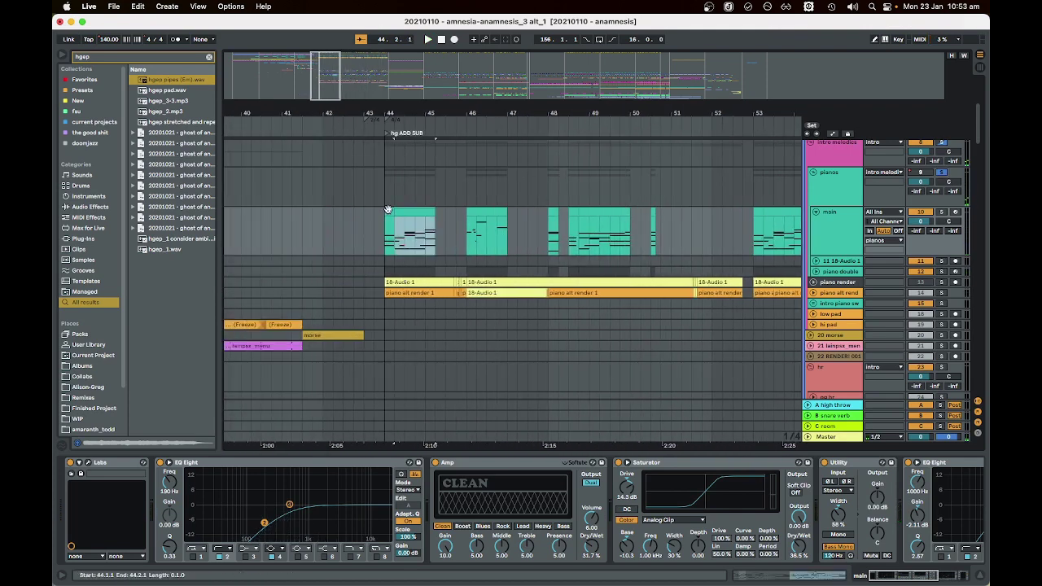
key(space)
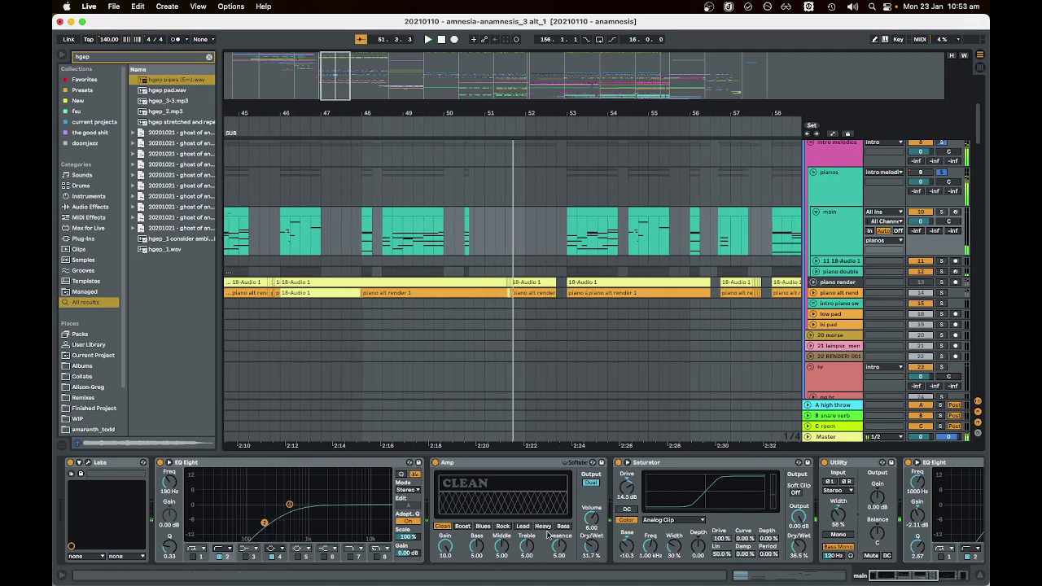
- Select the pianos group and examine its FX Shimmer Throw, Grain Delay and Reverb settings, then place the insert marker at 48.3.1
scroll(547, 538, right, 5)
scroll(549, 514, left, 5)
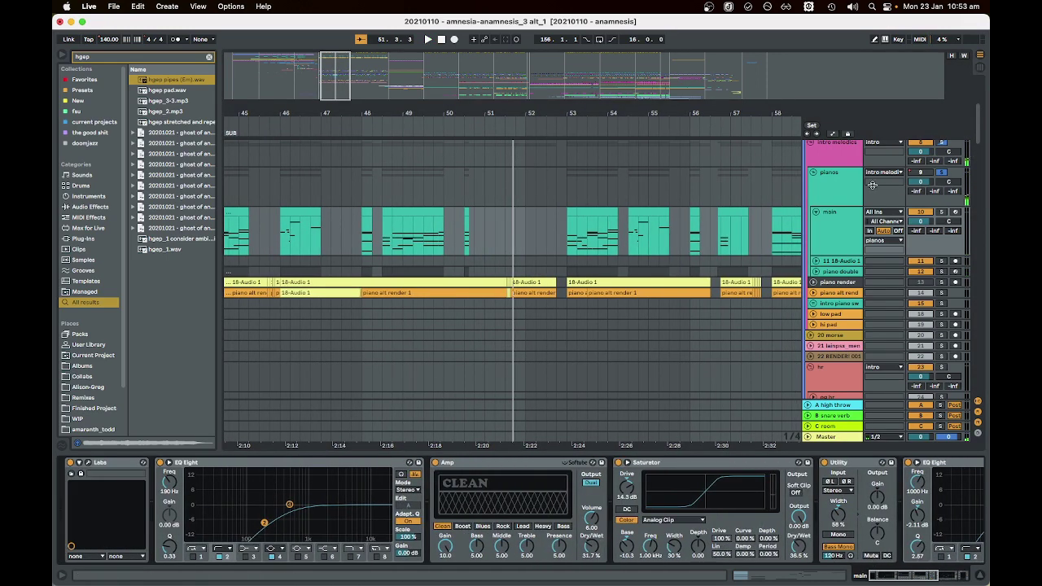
click(828, 193)
scroll(469, 467, right, 5)
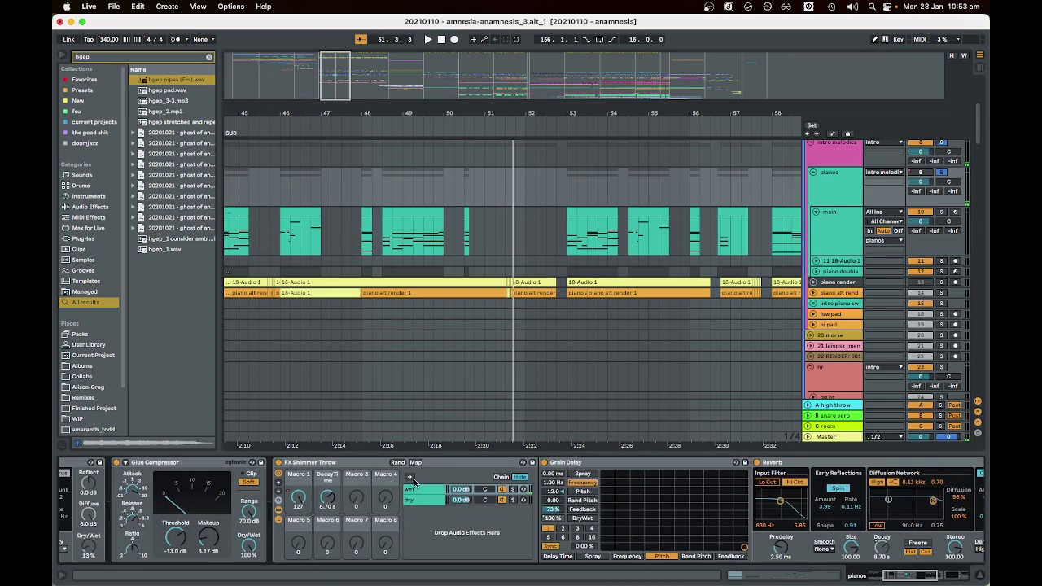
scroll(324, 466, right, 5)
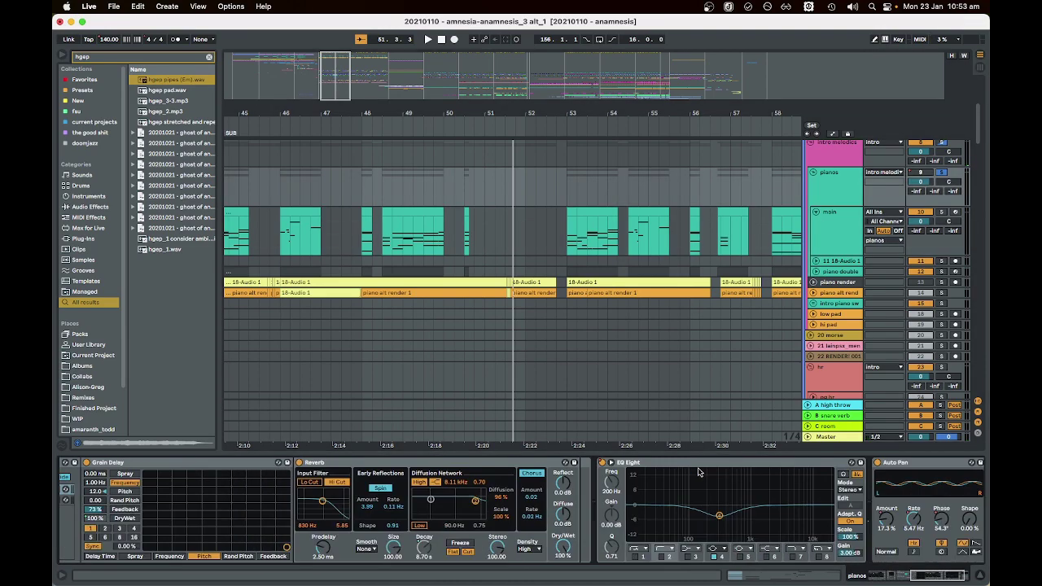
scroll(383, 471, left, 3)
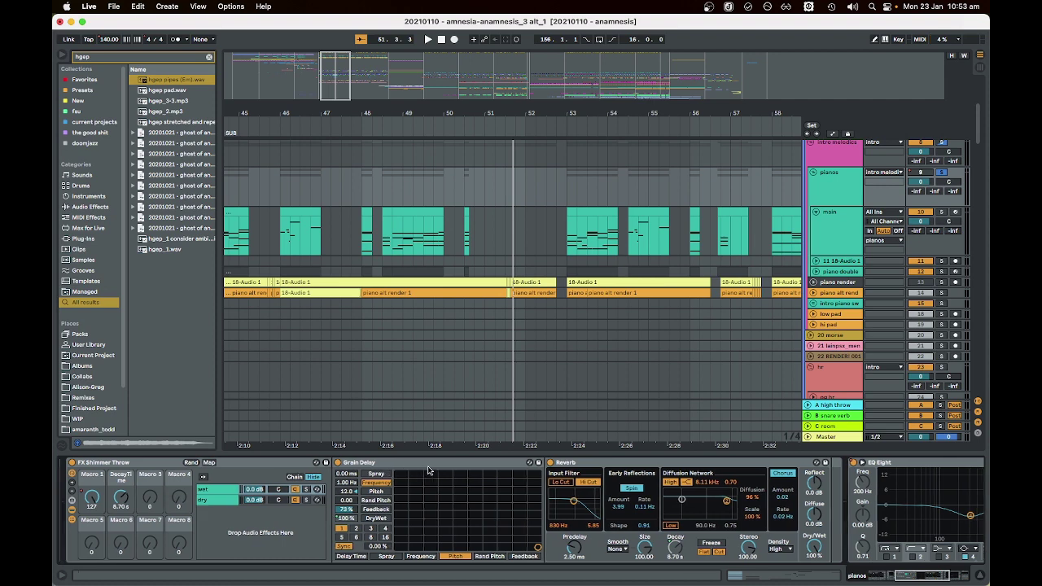
click(490, 464)
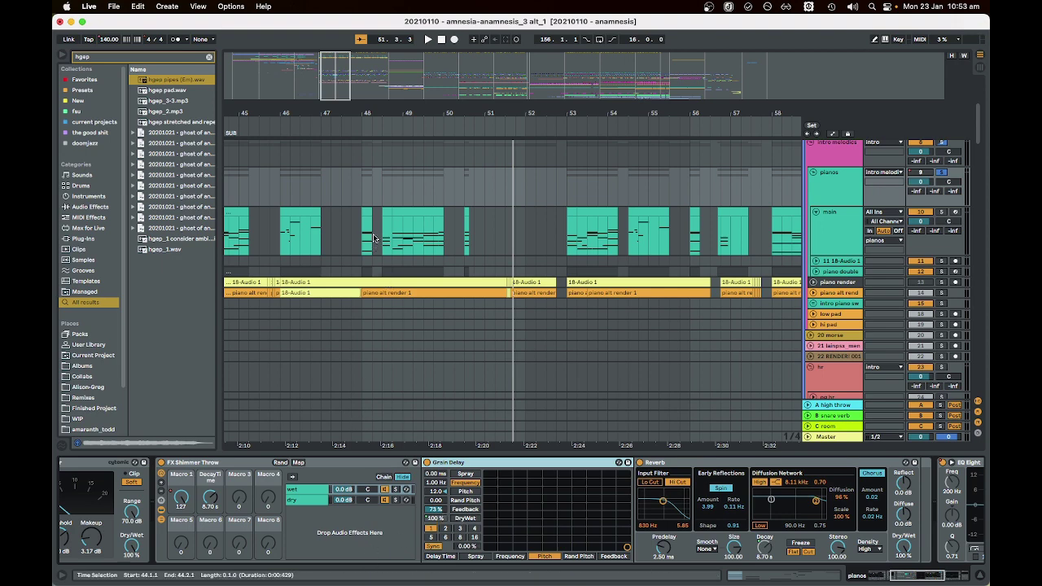
click(382, 189)
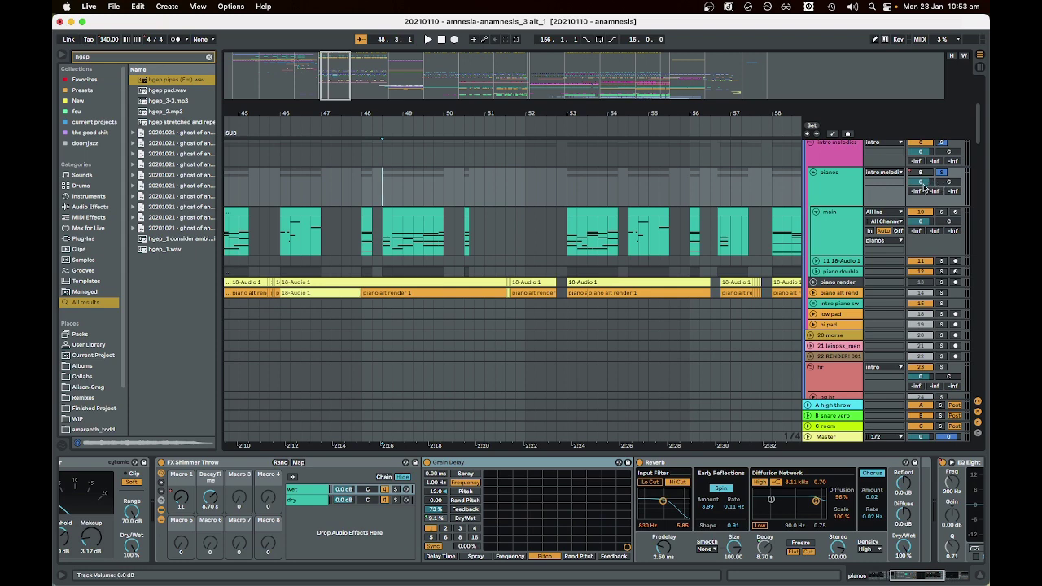
- Unsolo the pianos group, place the playback start at bar 44 on the kick base track and listen to the hg ADD SUB section
key(minus)
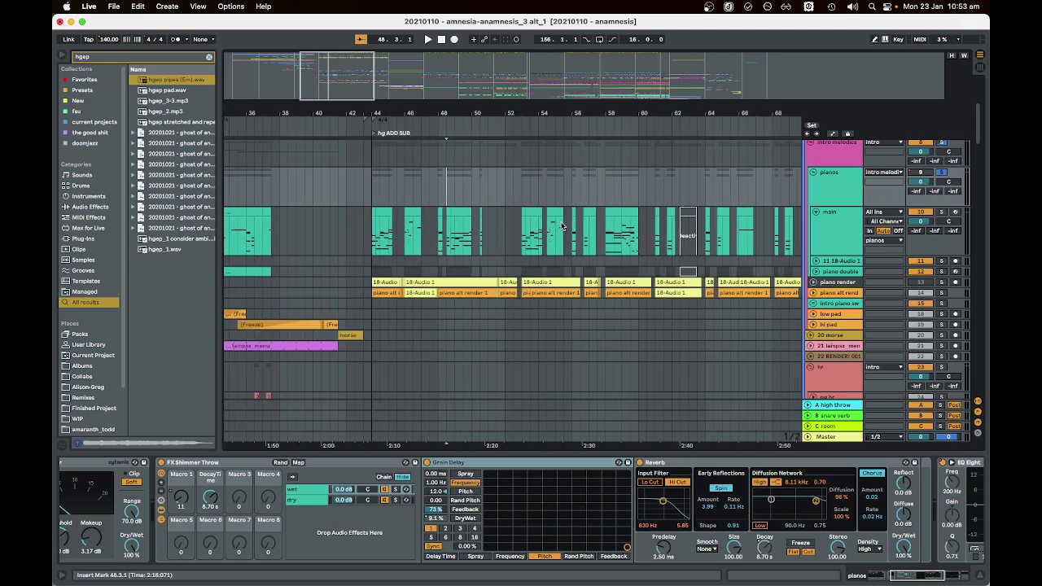
key(minus)
scroll(541, 236, left, 5)
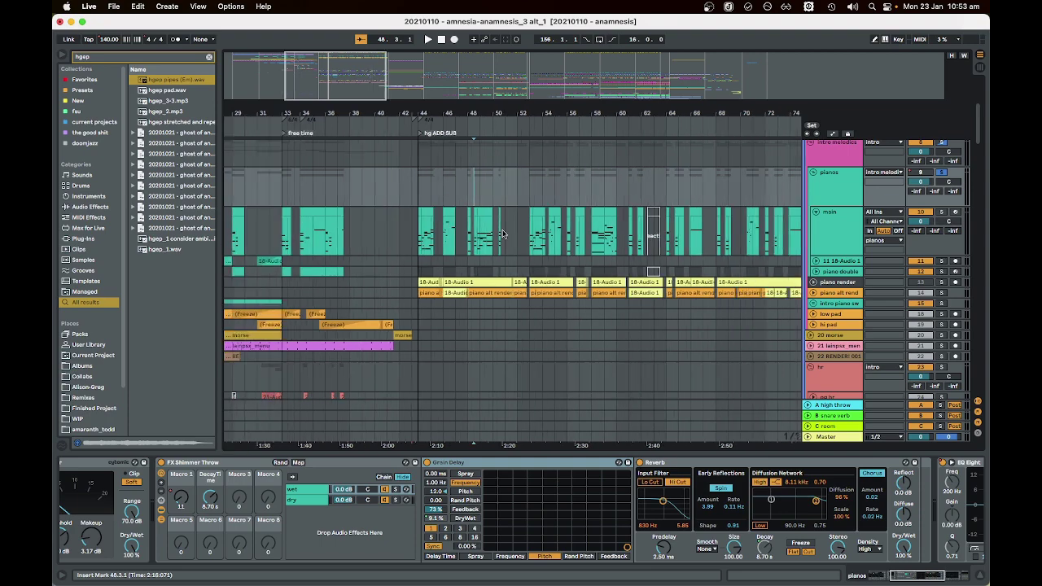
scroll(529, 245, down, 5)
scroll(527, 248, down, 10)
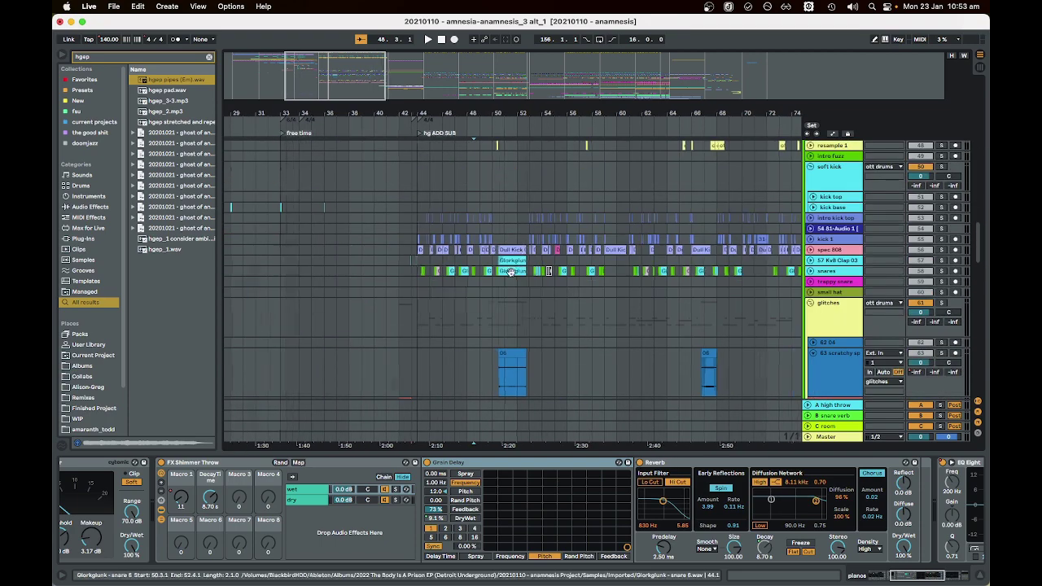
key(plus)
key(plus)
scroll(529, 282, left, 2)
scroll(559, 269, right, 2)
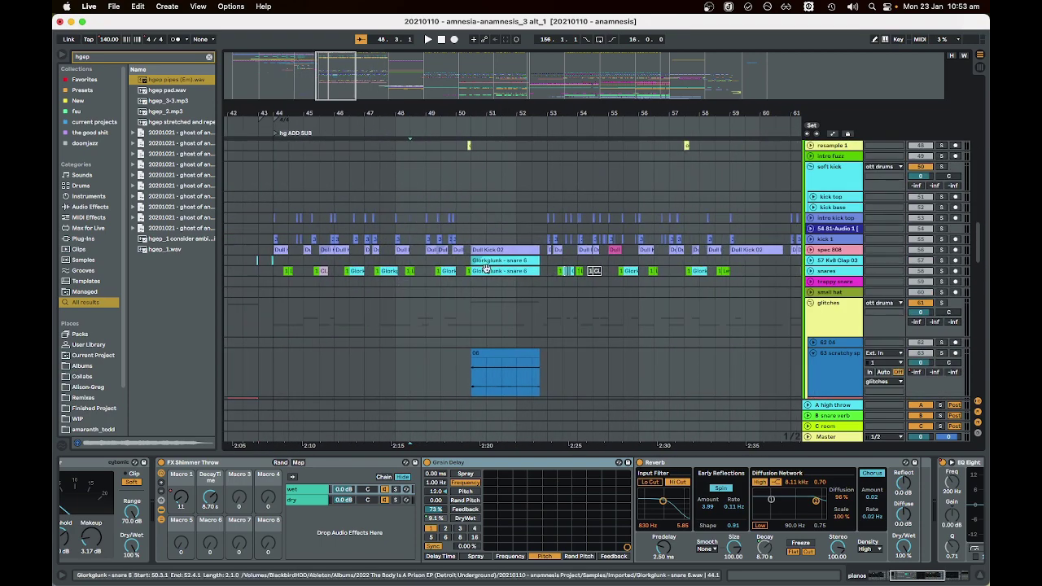
click(273, 209)
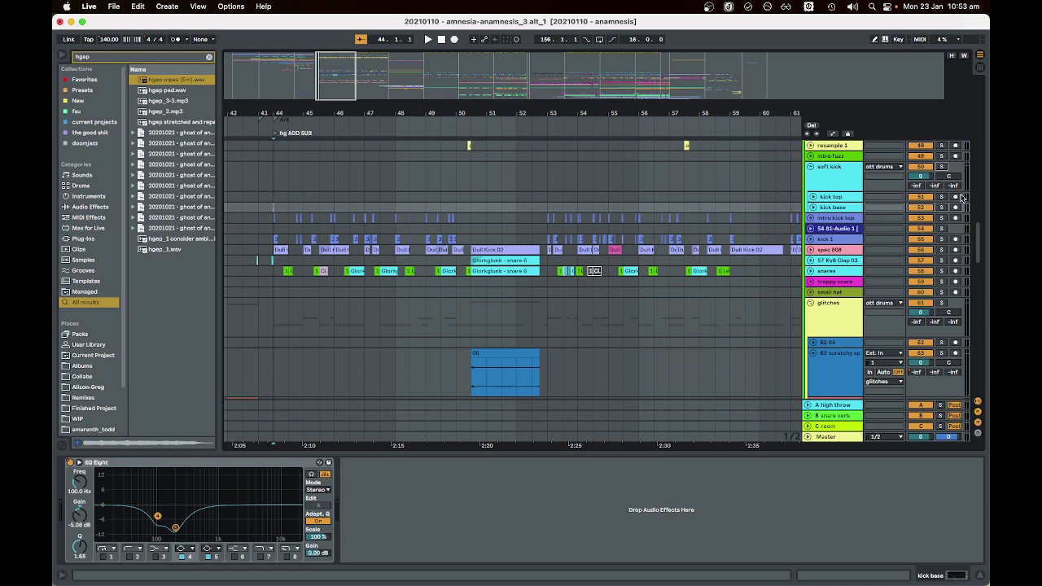
key(space)
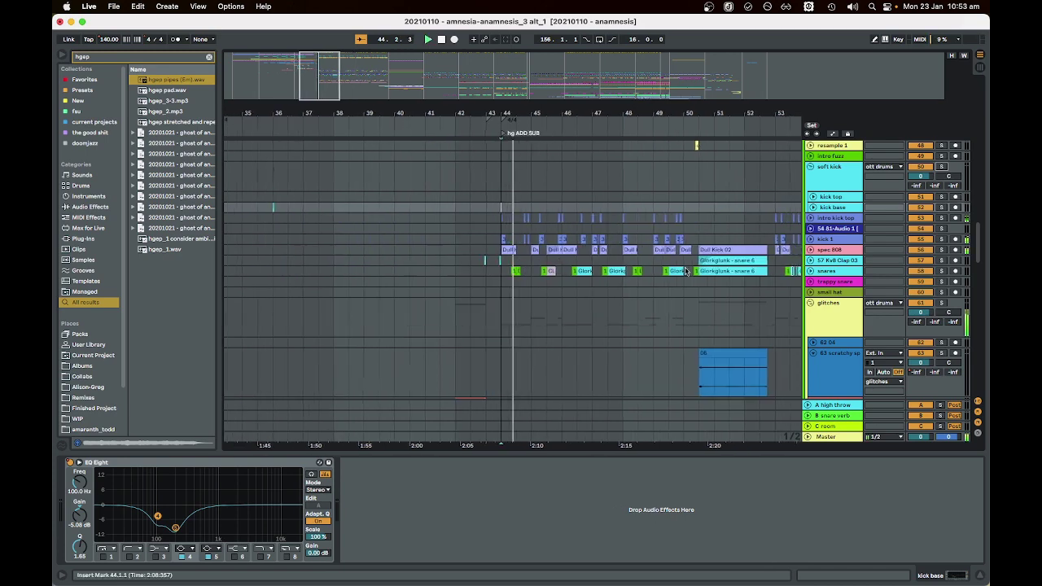
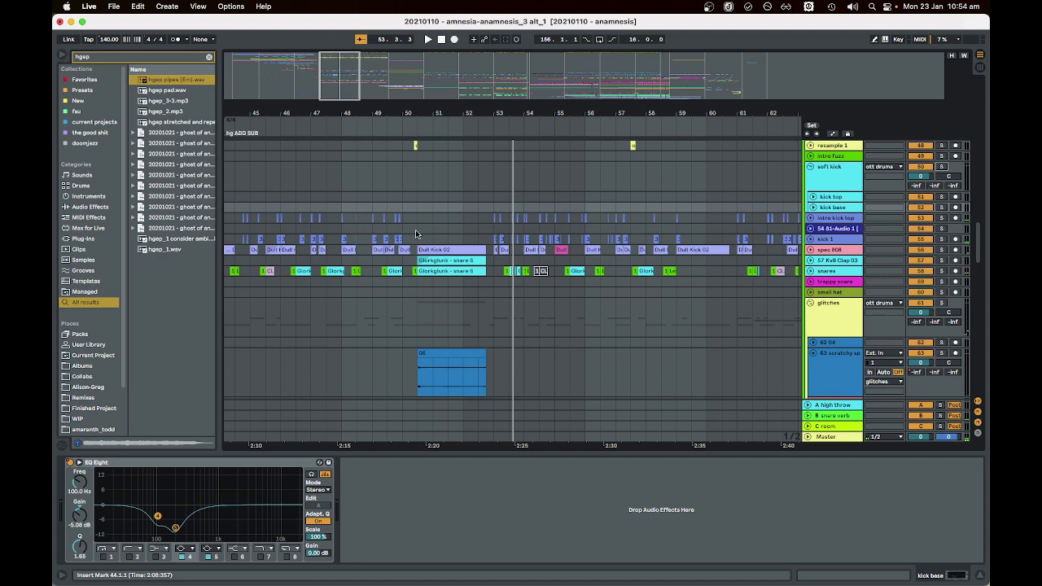
- Place the insert marker at 50.2.1 on the main piano track and examine its clips through to bar 71
scroll(416, 229, up, 2)
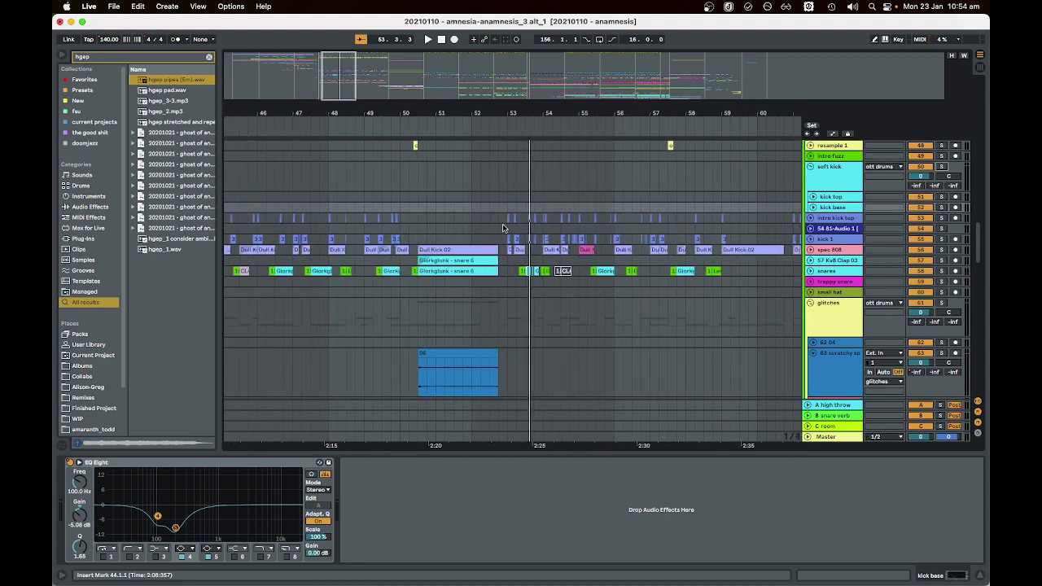
scroll(412, 212, up, 5)
scroll(431, 252, down, 5)
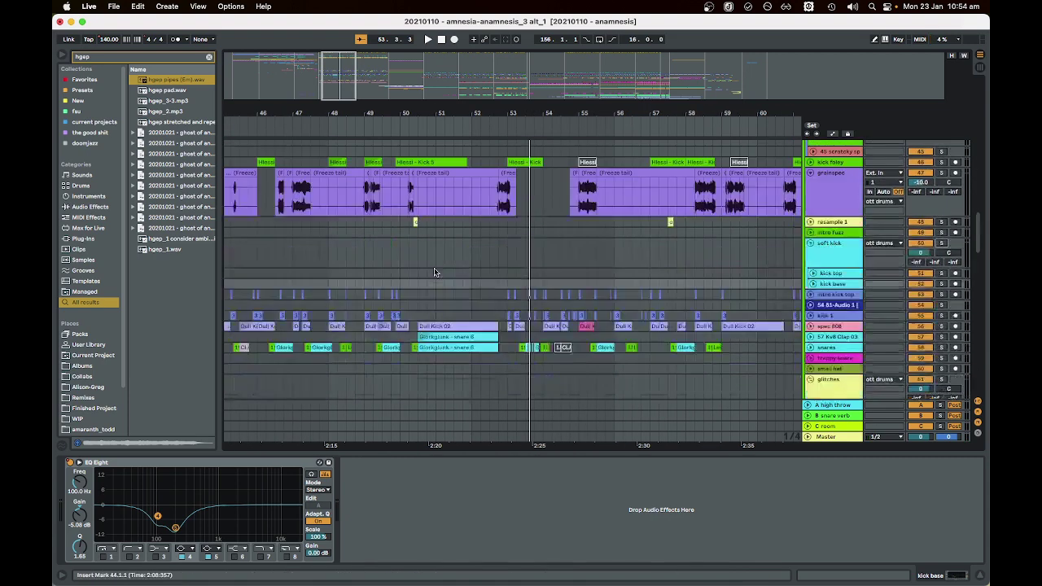
scroll(426, 249, up, 15)
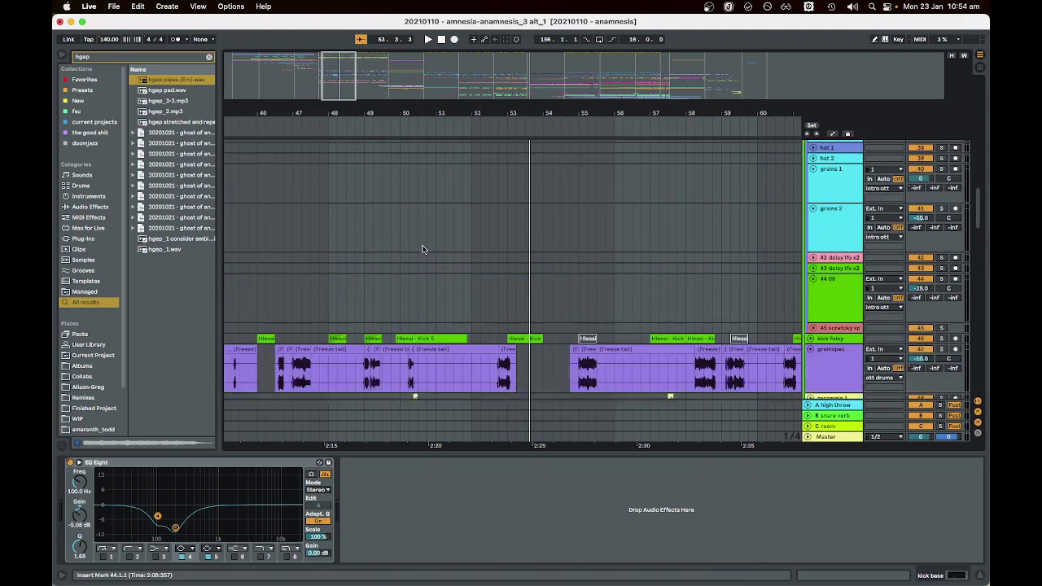
scroll(426, 253, up, 3)
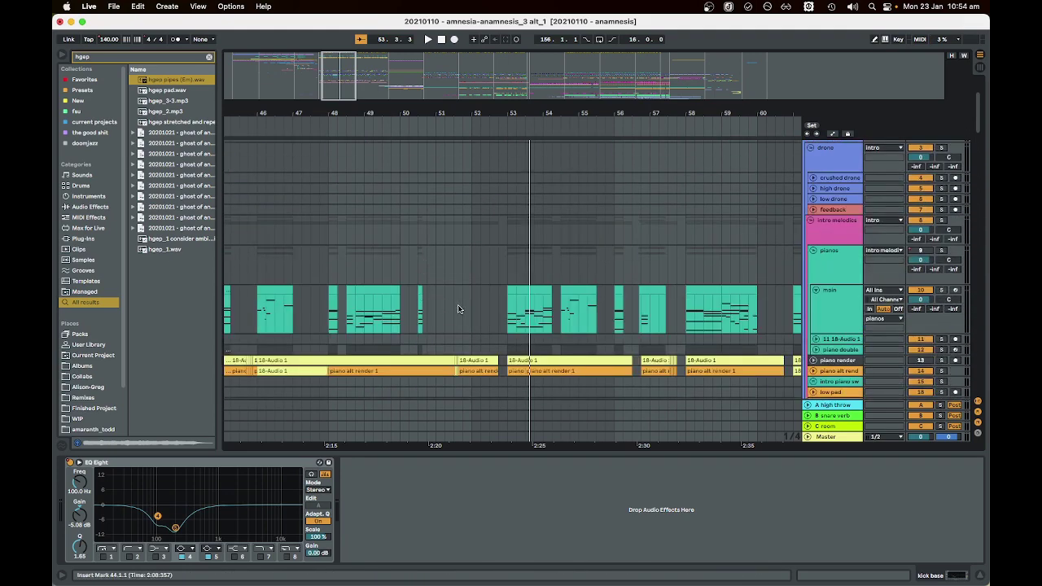
click(410, 308)
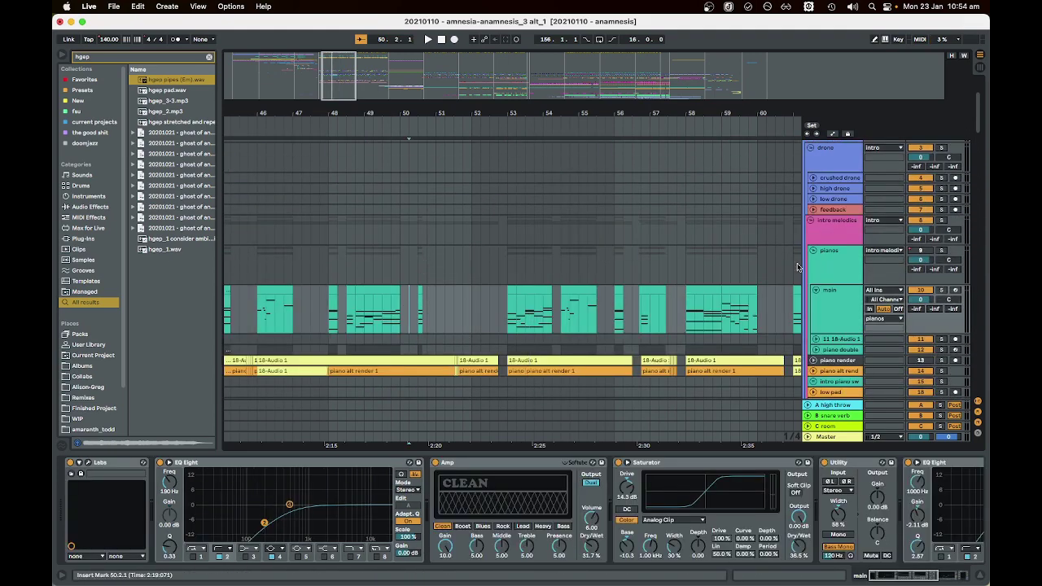
key(plus)
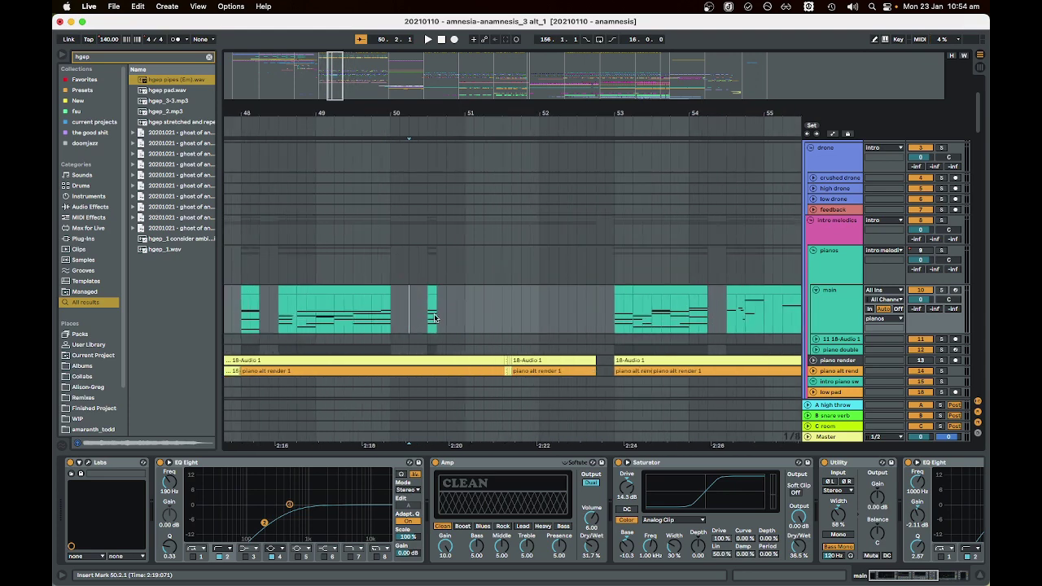
key(minus)
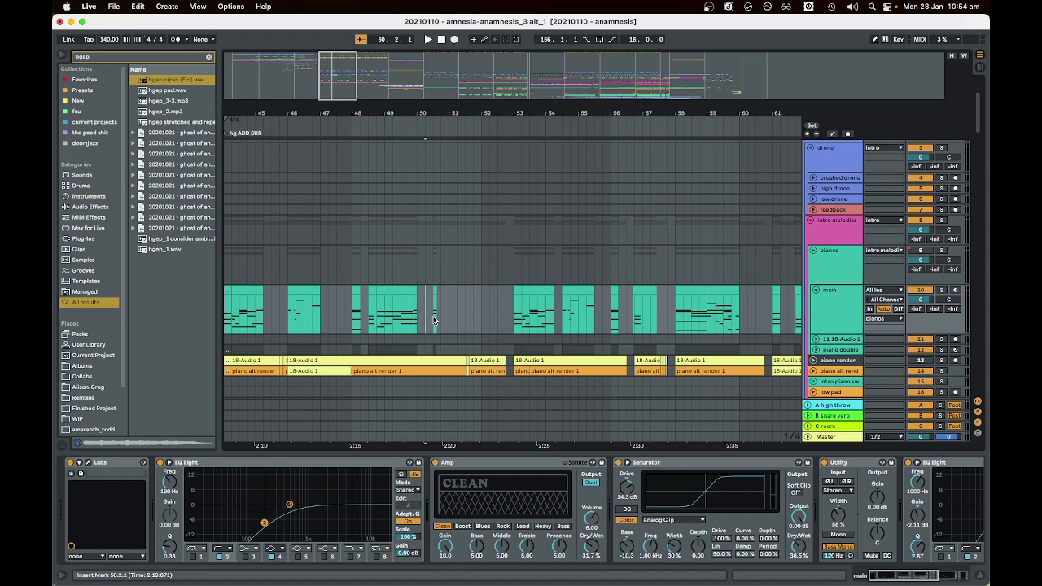
key(minus)
scroll(433, 322, right, 3)
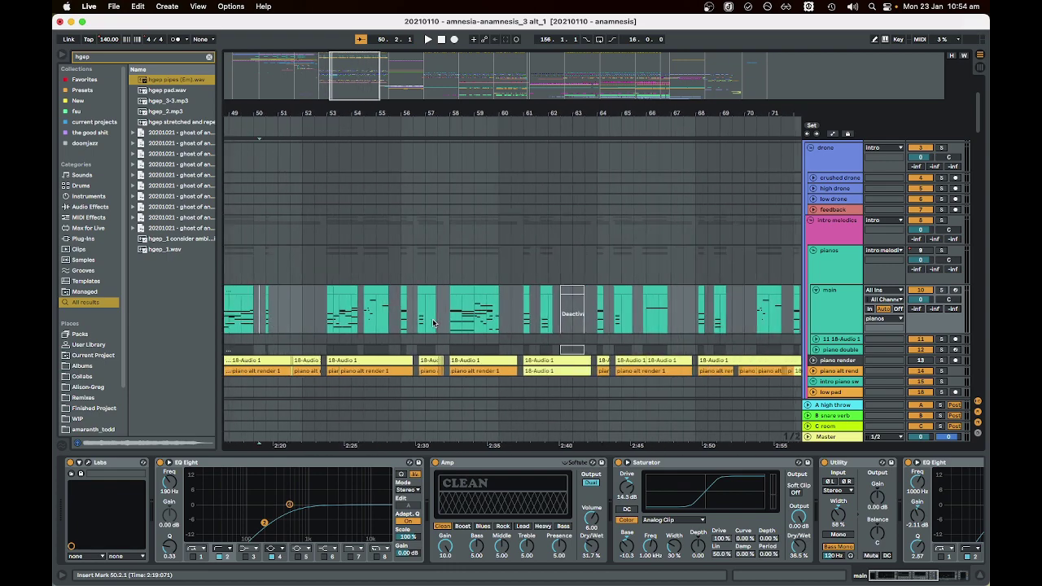
- Place the playback start at bar 66 on the kick base track and listen to the drums and resample clips
scroll(516, 329, down, 5)
scroll(516, 328, down, 10)
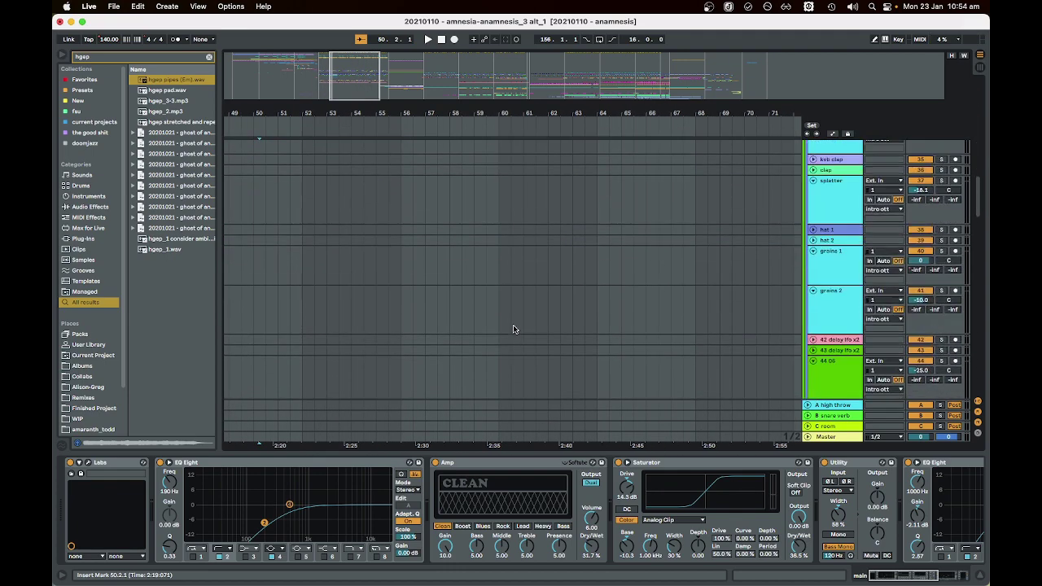
key(plus)
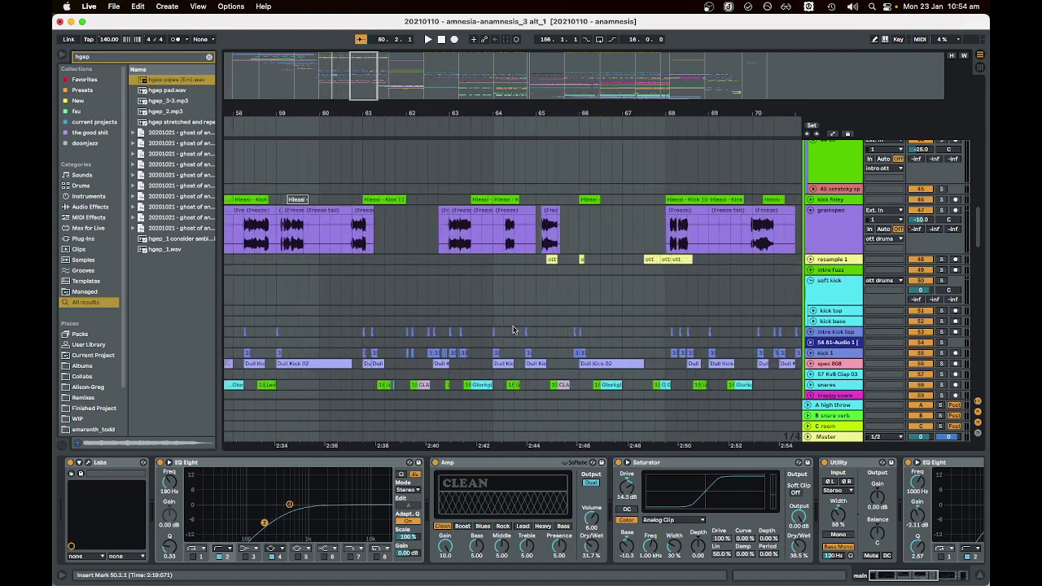
click(573, 323)
key(space)
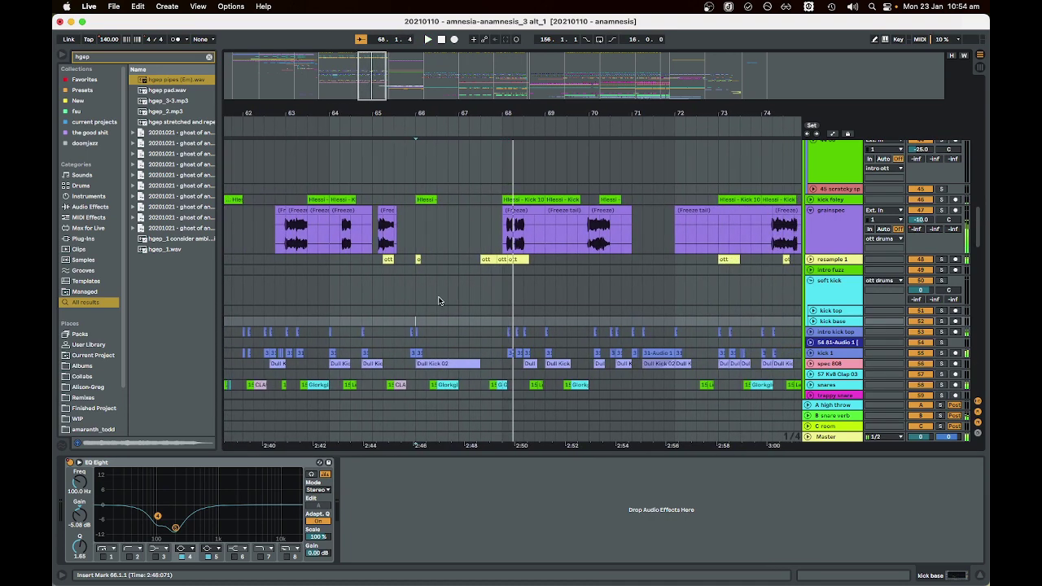
key(plus)
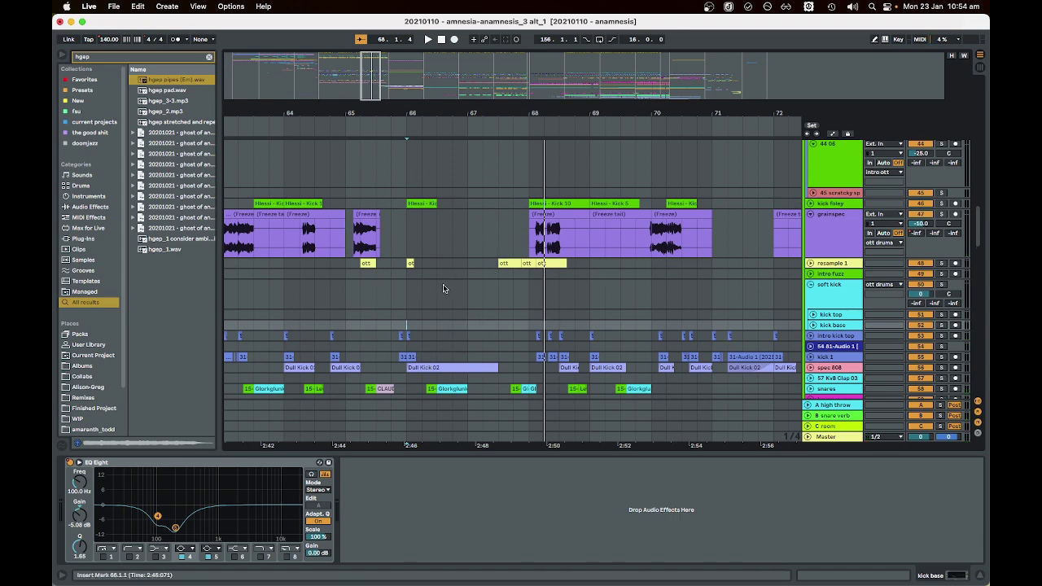
- Expand the resample 1 track, place the playback start at 67.2.3 and listen to its ott clips soloed
click(811, 263)
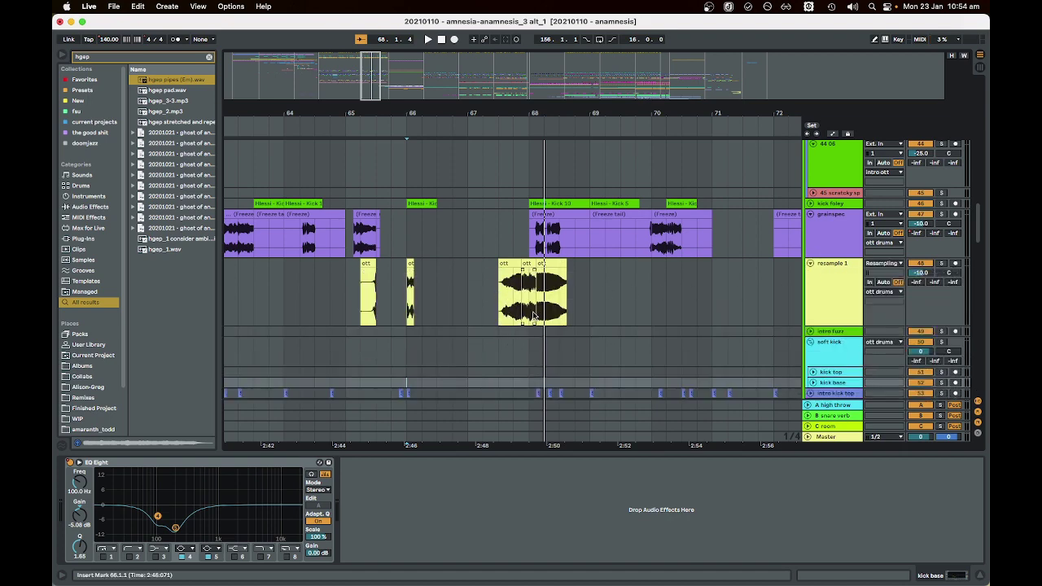
scroll(525, 309, up, 2)
click(482, 294)
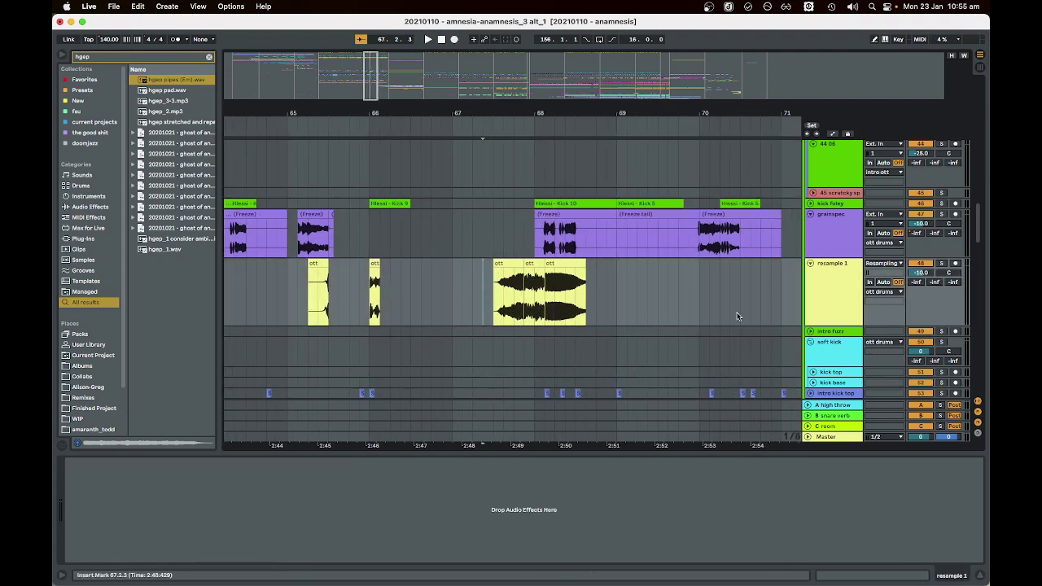
key(space)
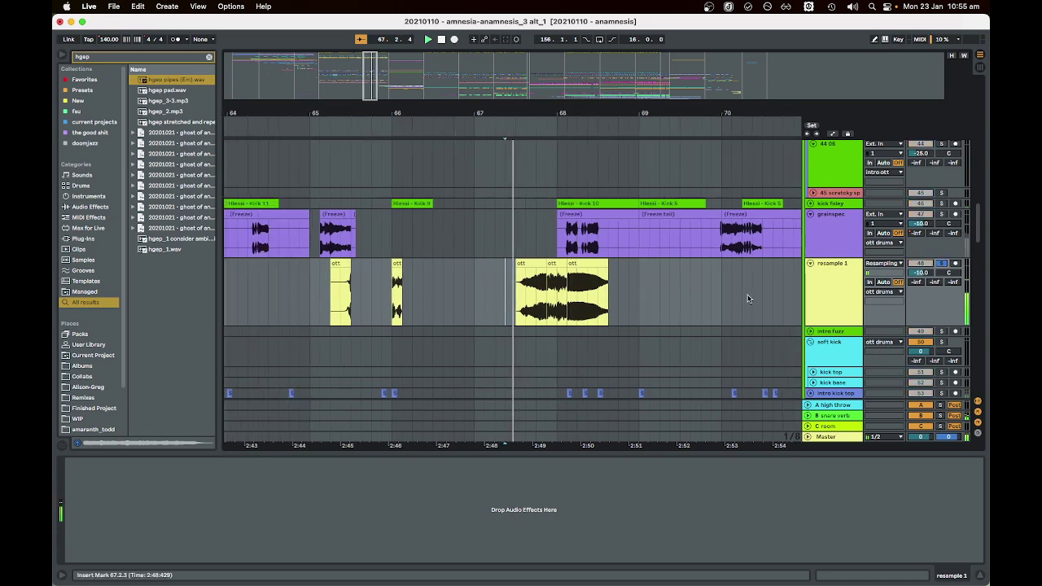
scroll(405, 304, down, 2)
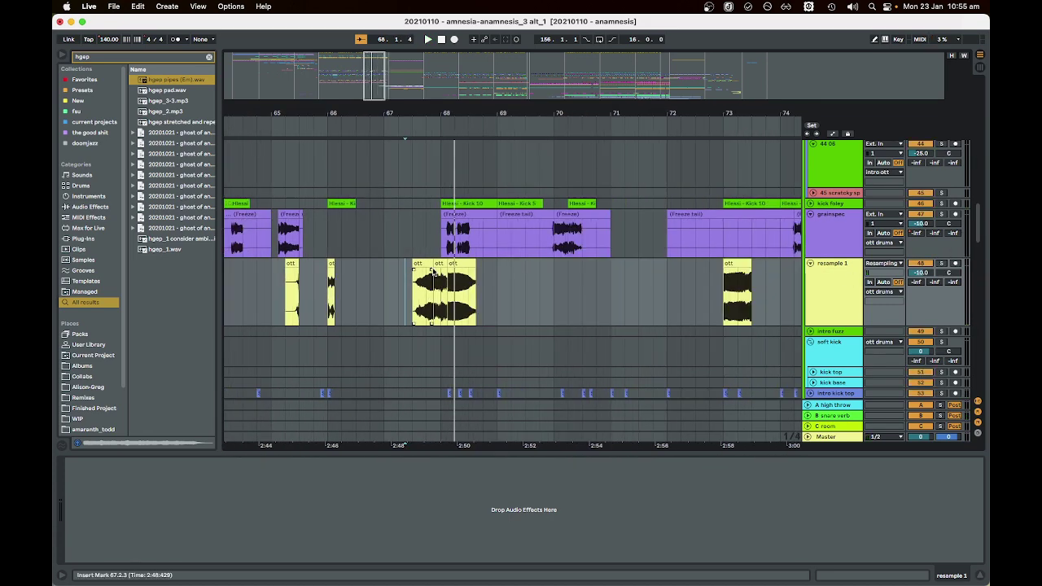
scroll(392, 296, up, 3)
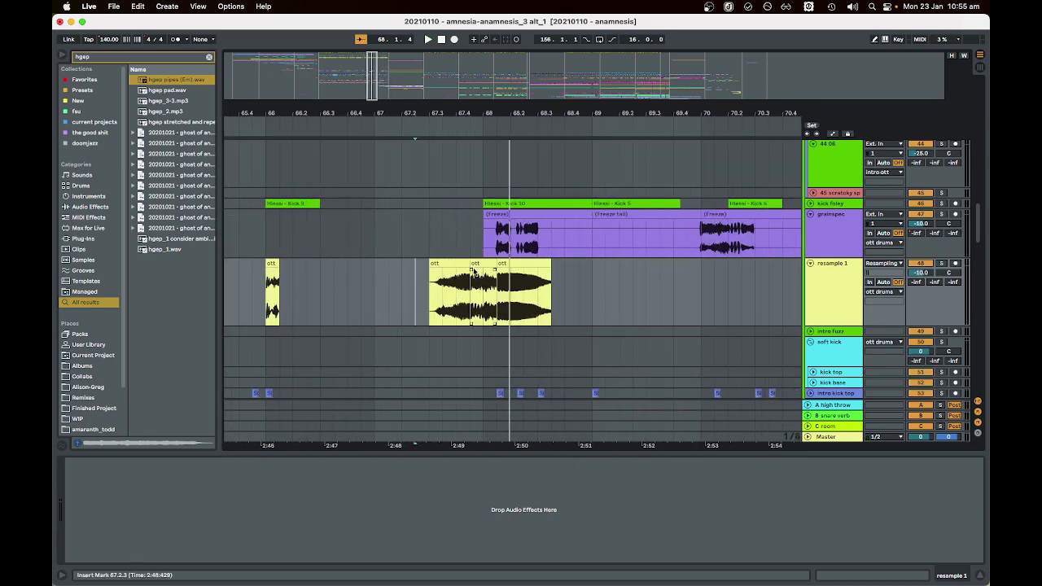
- Place the playback start at 66.1.1 on the soft kick track and listen to the resample clips with the drums
scroll(525, 240, down, 5)
scroll(524, 239, up, 2)
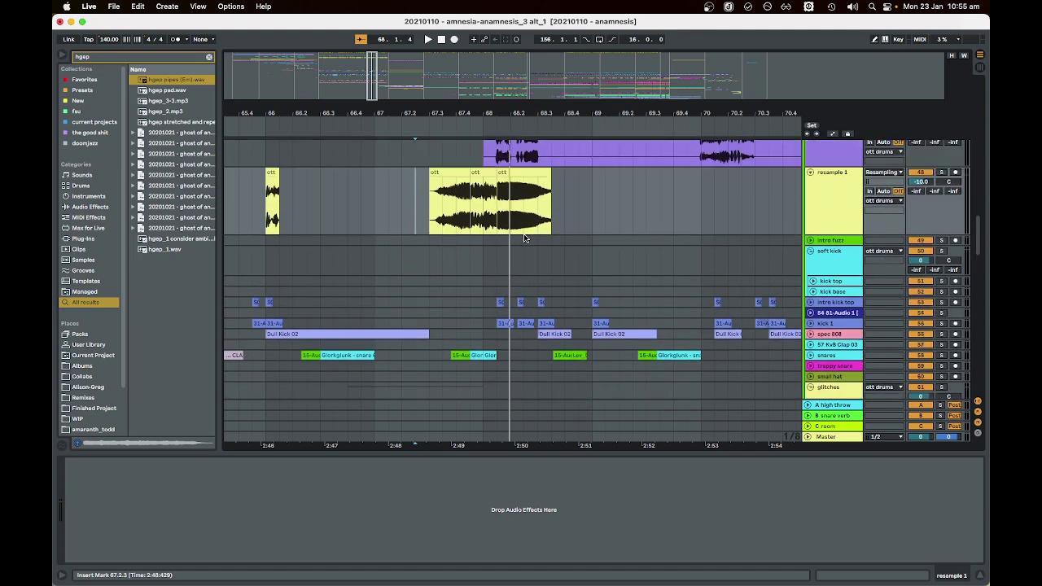
scroll(525, 239, up, 1)
click(500, 265)
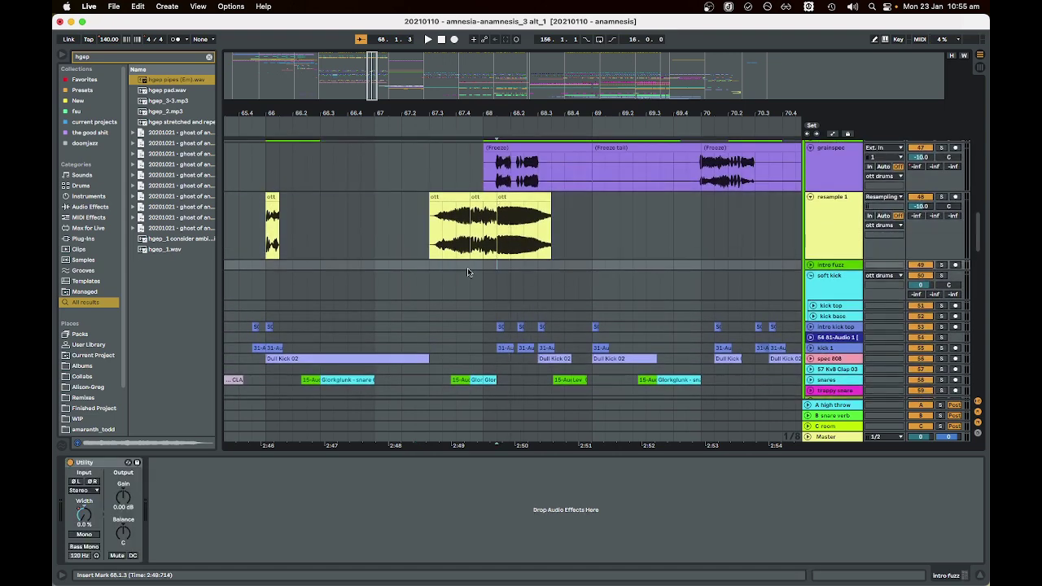
scroll(468, 272, down, 5)
click(609, 269)
key(space)
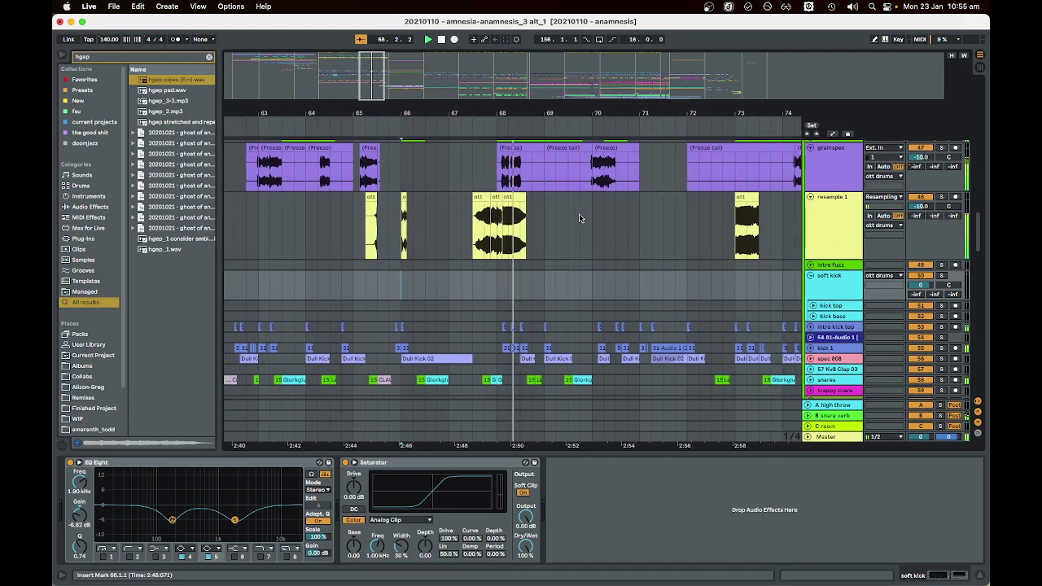
scroll(562, 228, down, 2)
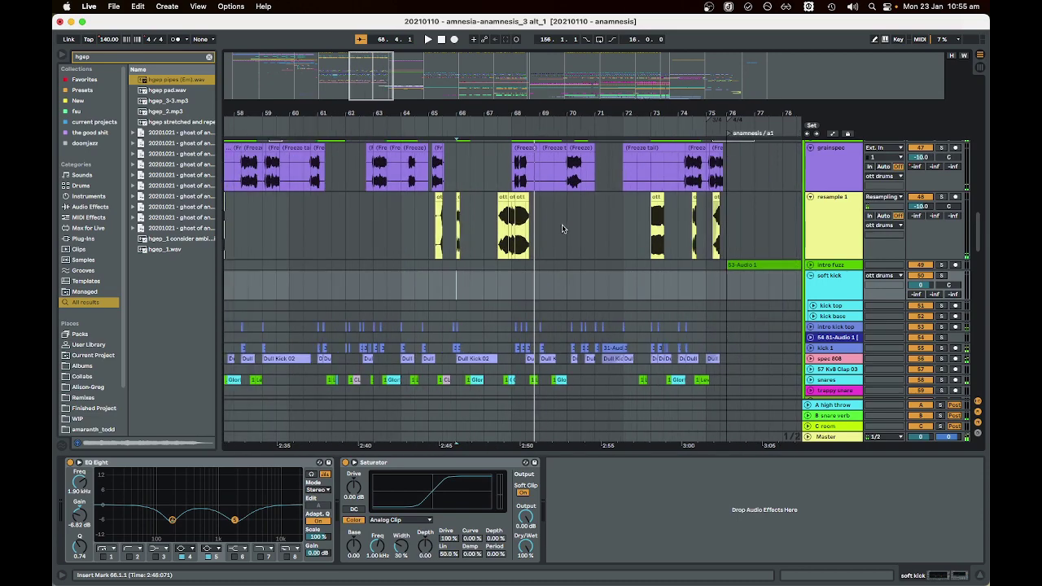
- Examine the glitches group's resample clips and the new sub bass clips between bars 48 and 75
scroll(561, 228, right, 5)
scroll(488, 247, down, 10)
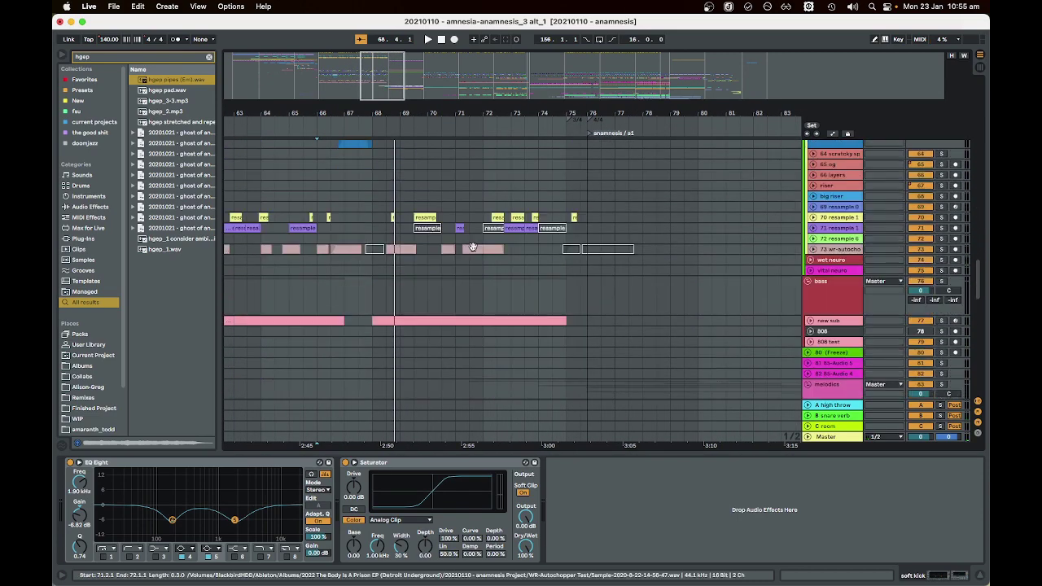
scroll(517, 262, up, 2)
scroll(516, 261, left, 5)
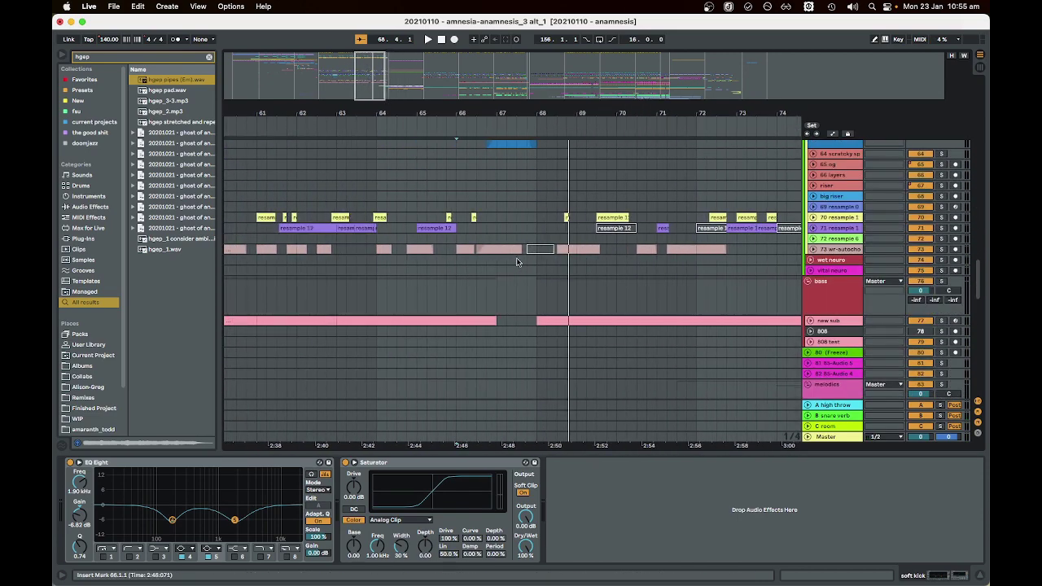
scroll(516, 261, down, 3)
scroll(522, 285, left, 9)
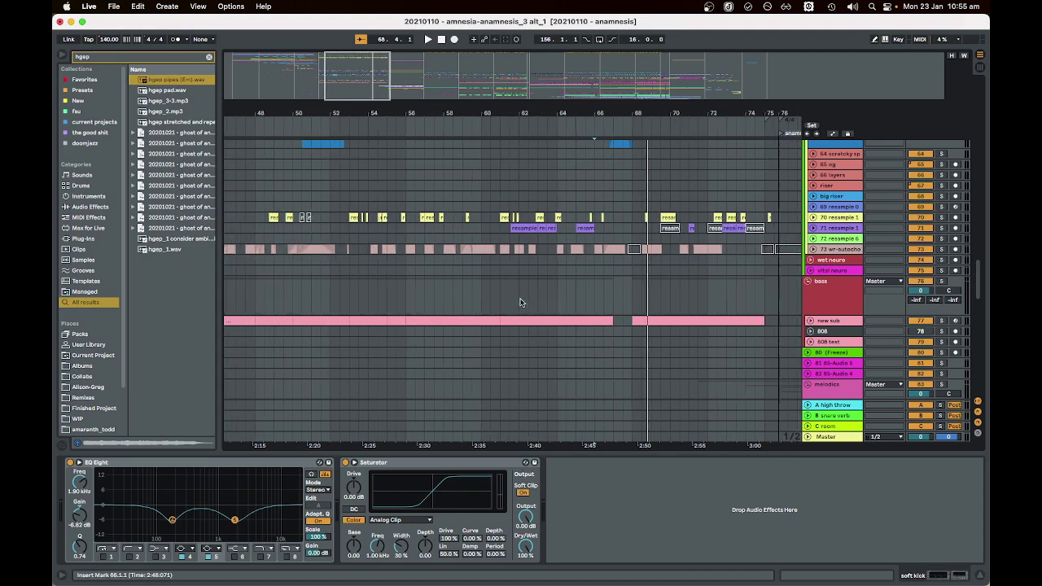
- Examine the frozen grainspec clips alongside the kick foley and resample 1 clips across the hg ADD SUB section
scroll(619, 275, up, 10)
scroll(619, 275, down, 2)
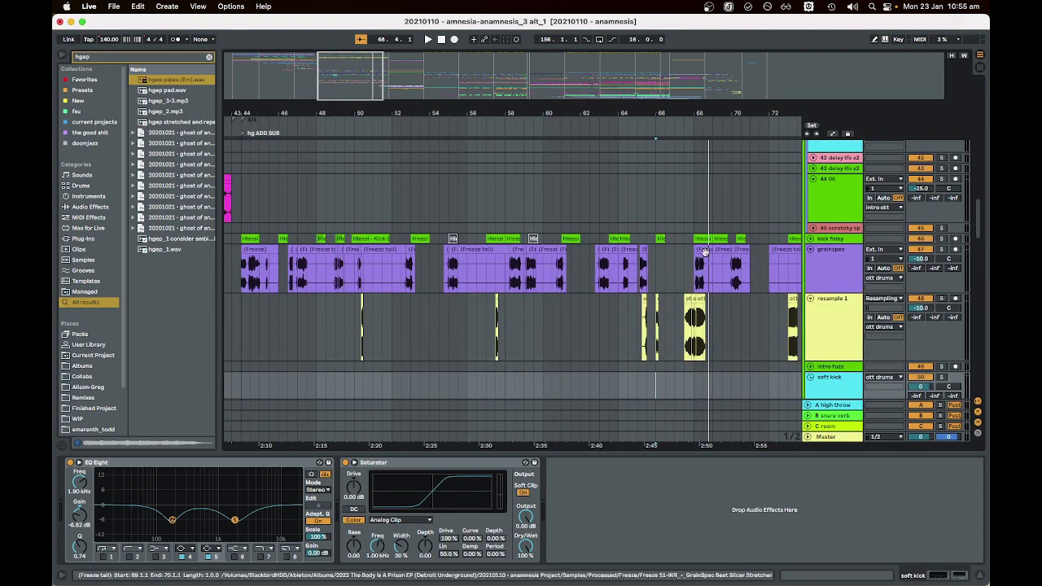
scroll(465, 268, up, 6)
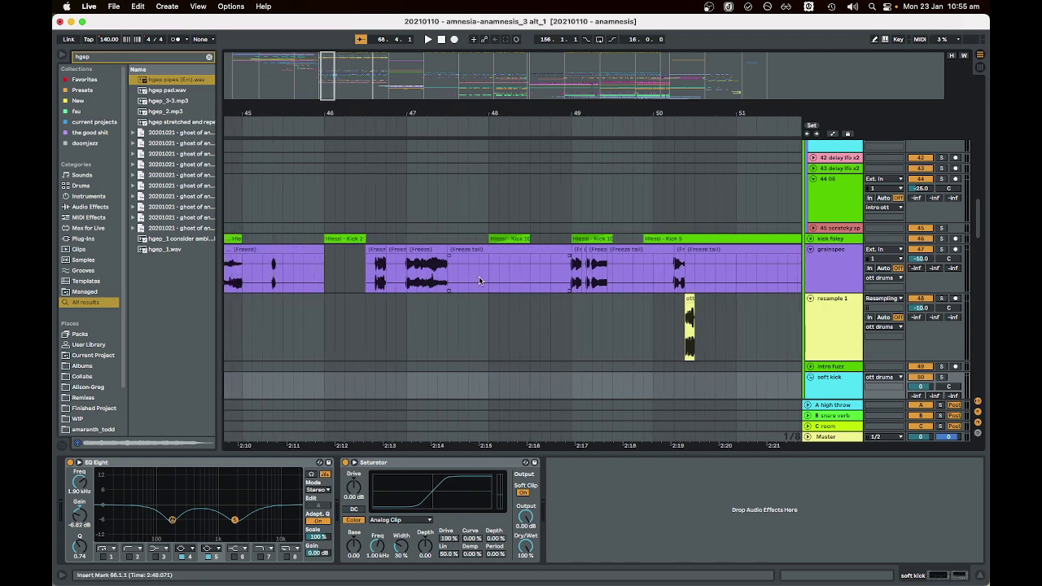
scroll(479, 276, down, 6)
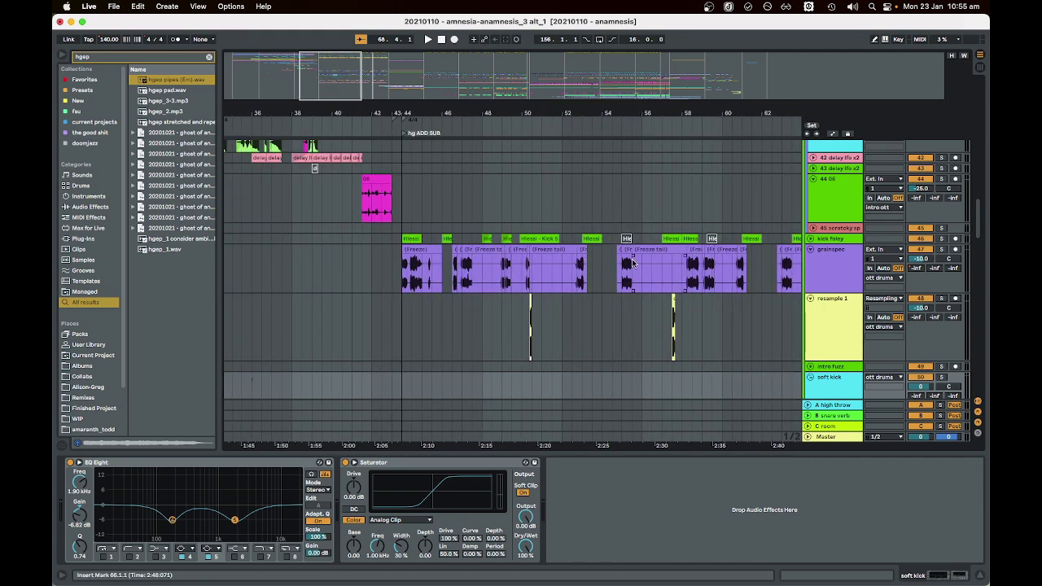
scroll(665, 266, up, 3)
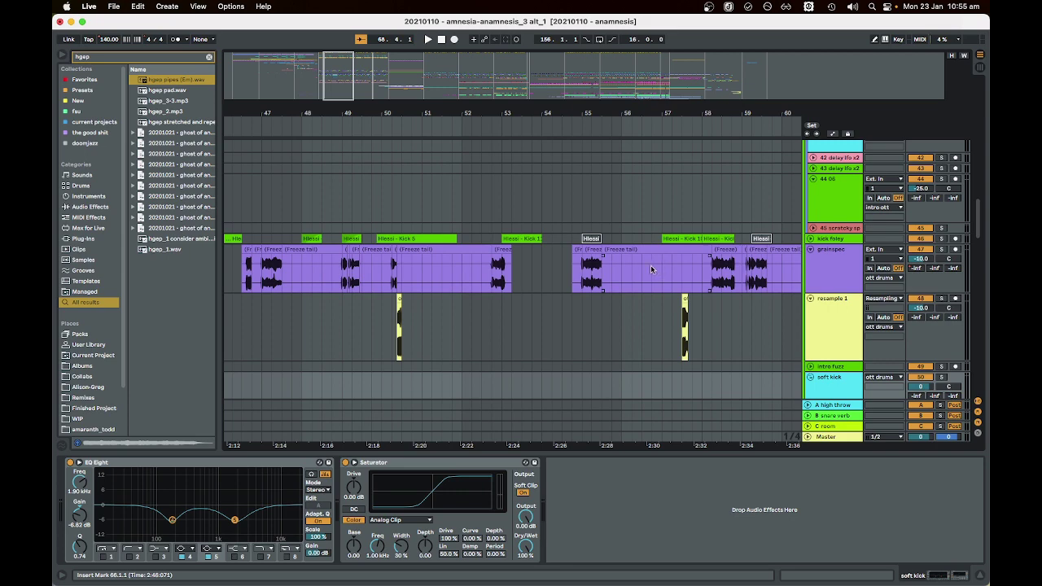
scroll(593, 267, down, 2)
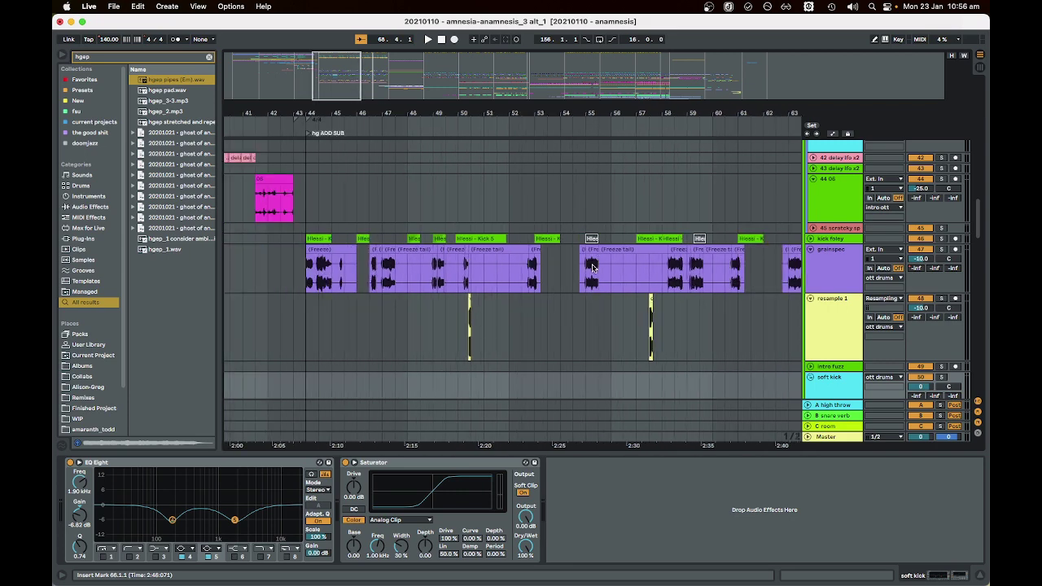
scroll(553, 269, right, 3)
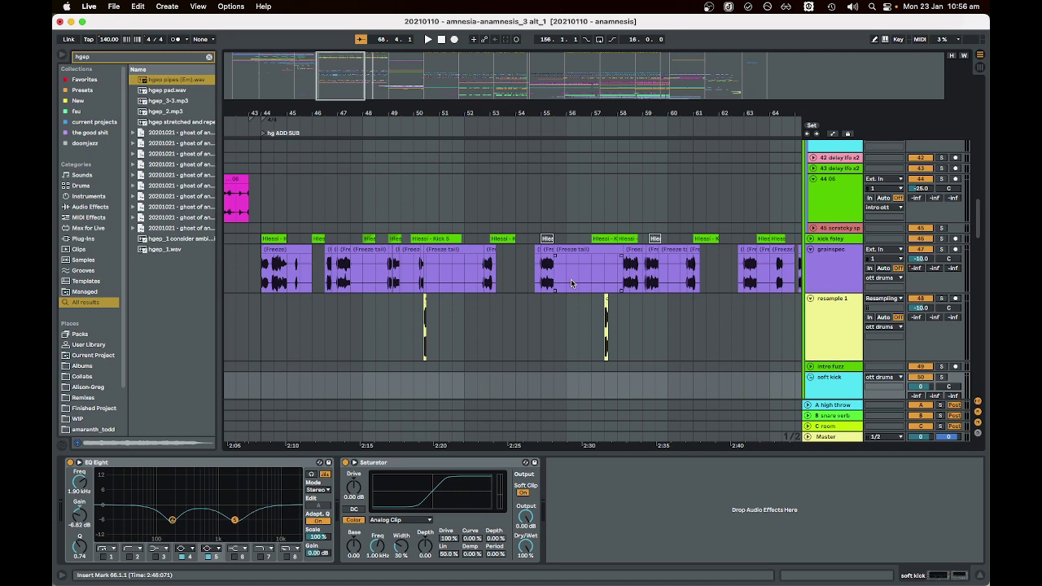
scroll(570, 280, right, 5)
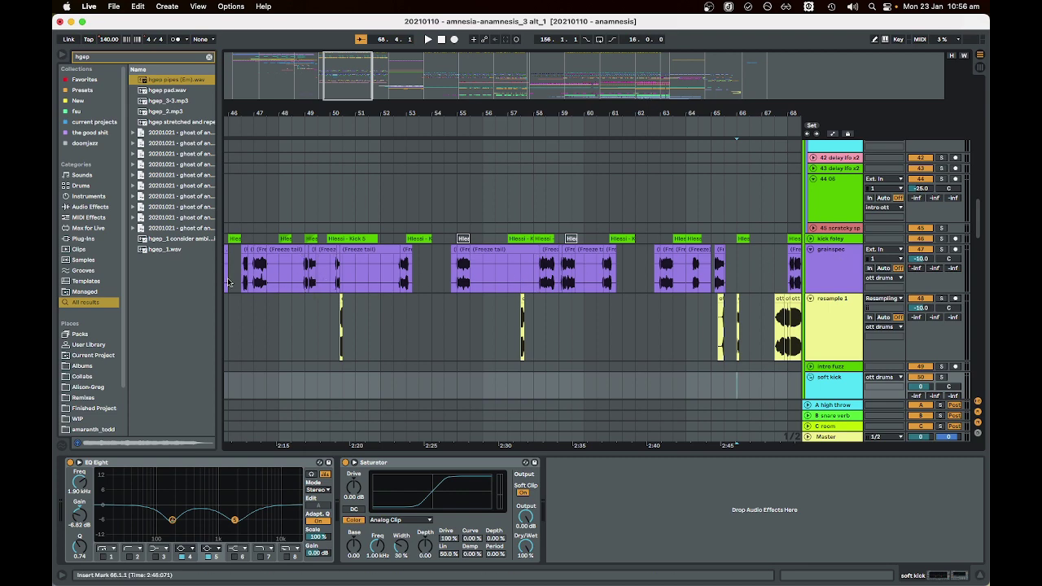
scroll(419, 271, left, 10)
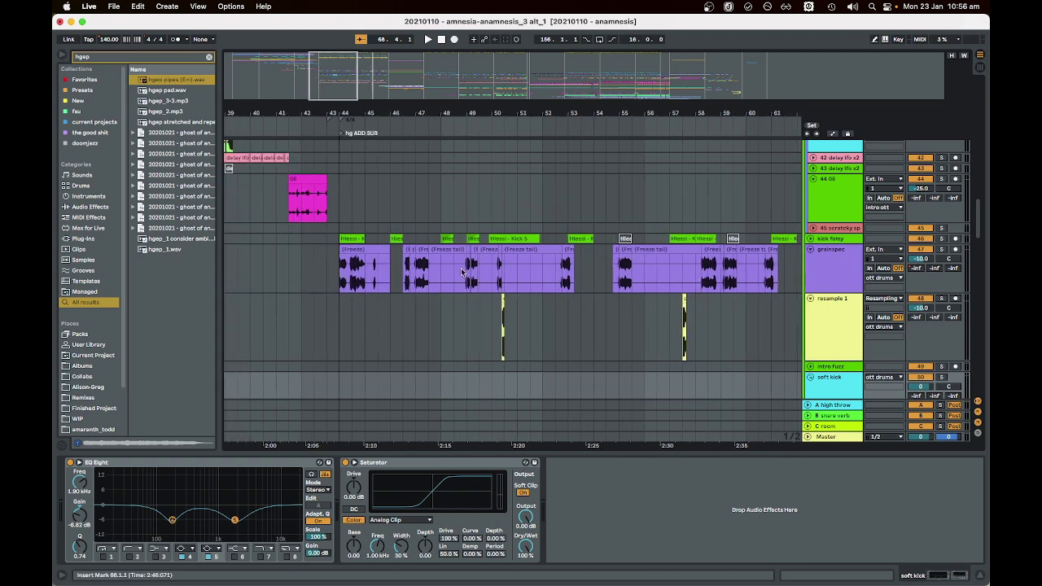
scroll(449, 271, right, 20)
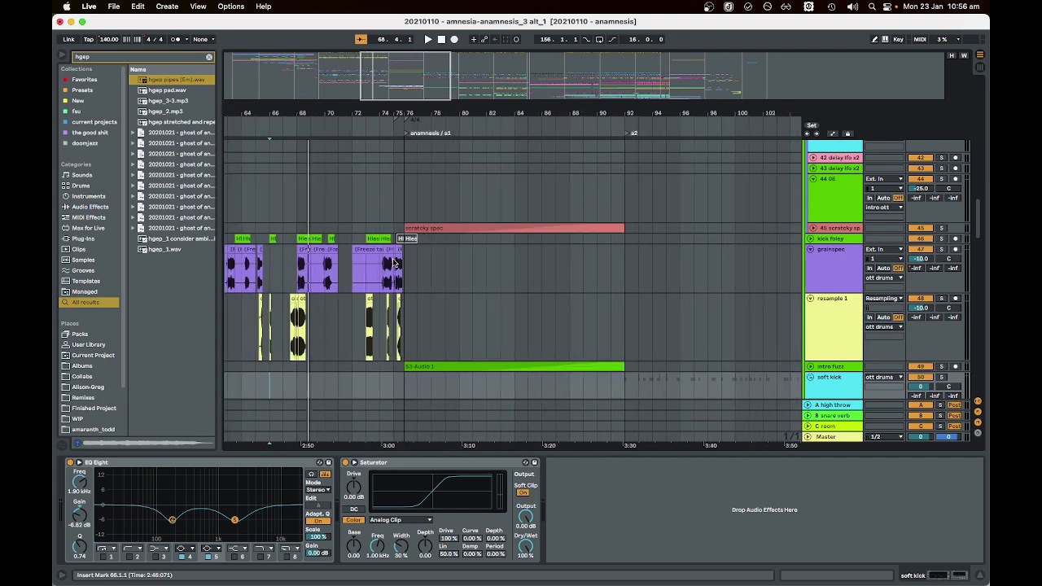
- Place the insert marker at 76.1.1 on the melodics group, at the start of anamnesis / a1, and expand the intro piano track
scroll(394, 262, up, 5)
scroll(394, 262, down, 8)
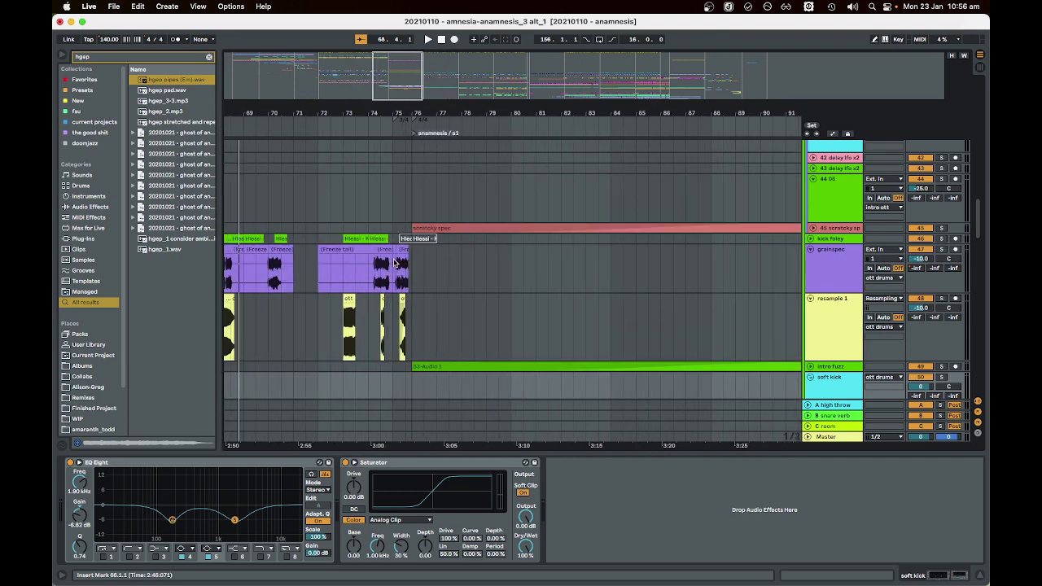
scroll(459, 268, up, 4)
scroll(412, 269, down, 10)
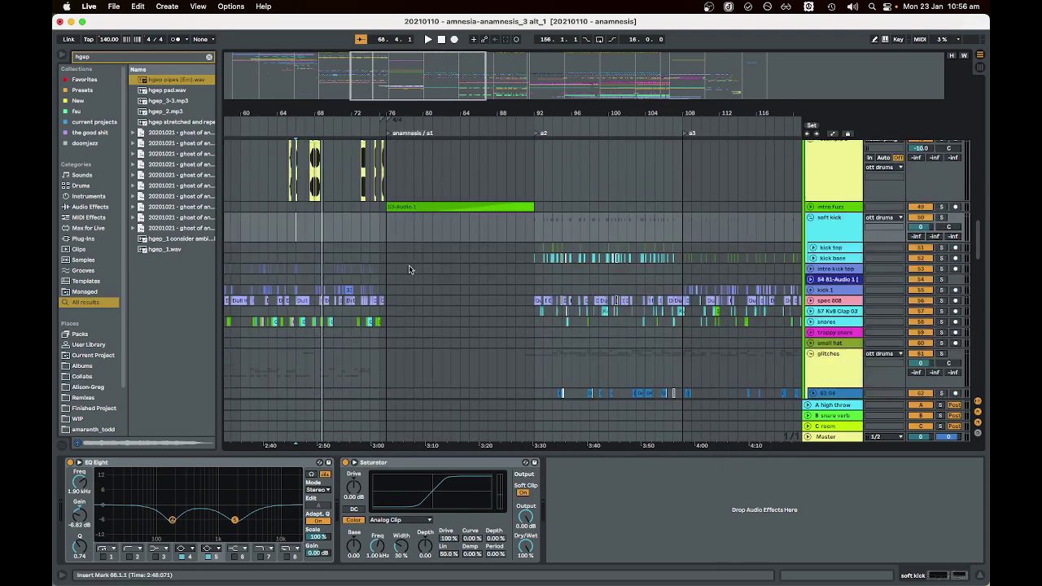
scroll(410, 270, up, 3)
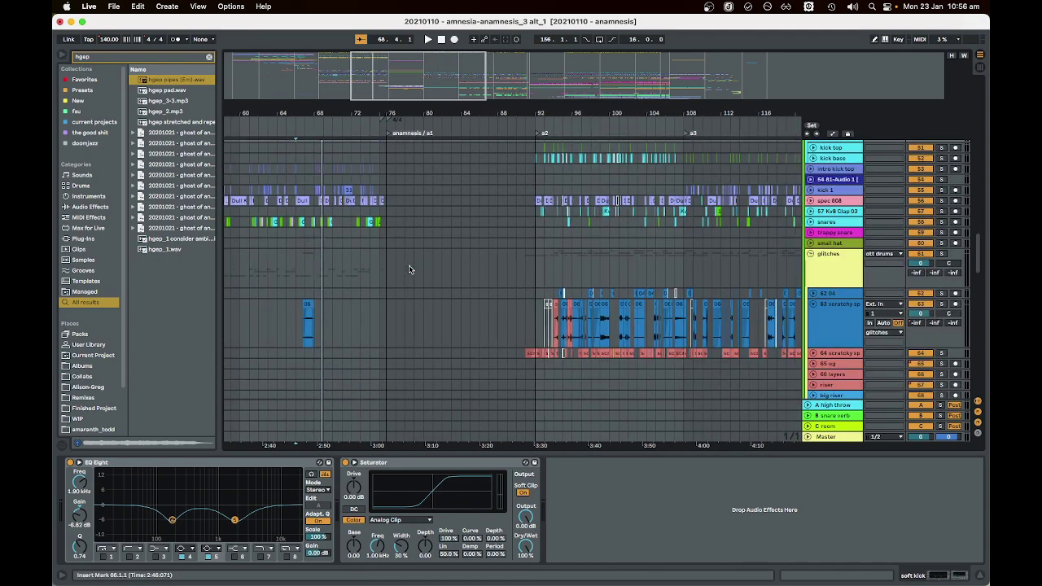
scroll(409, 270, down, 15)
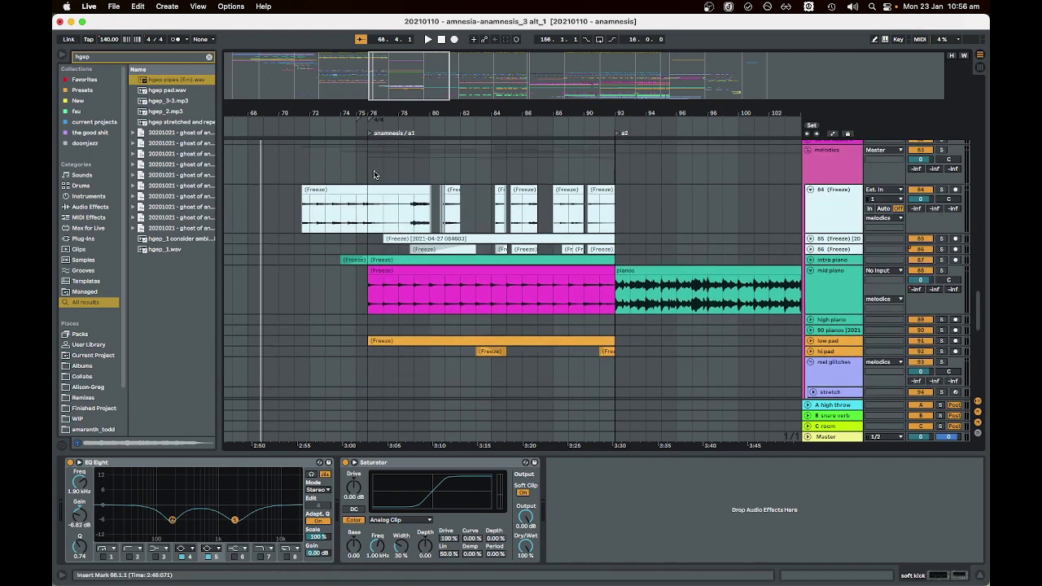
click(367, 164)
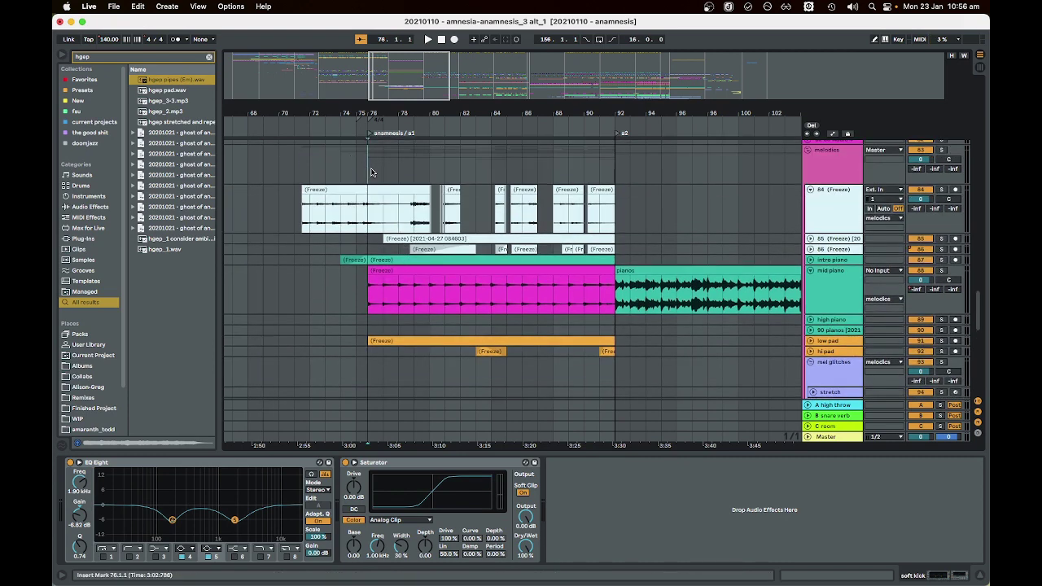
click(897, 321)
click(816, 261)
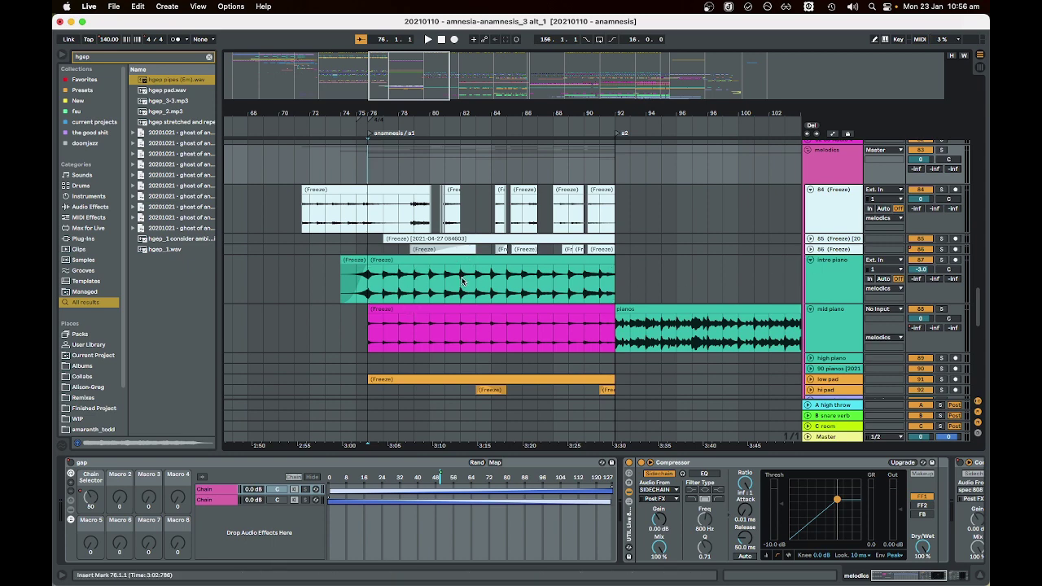
- Examine the intro piano, mid piano, high piano and pad clips from anamnesis / a1 through the b sections
scroll(452, 261, down, 5)
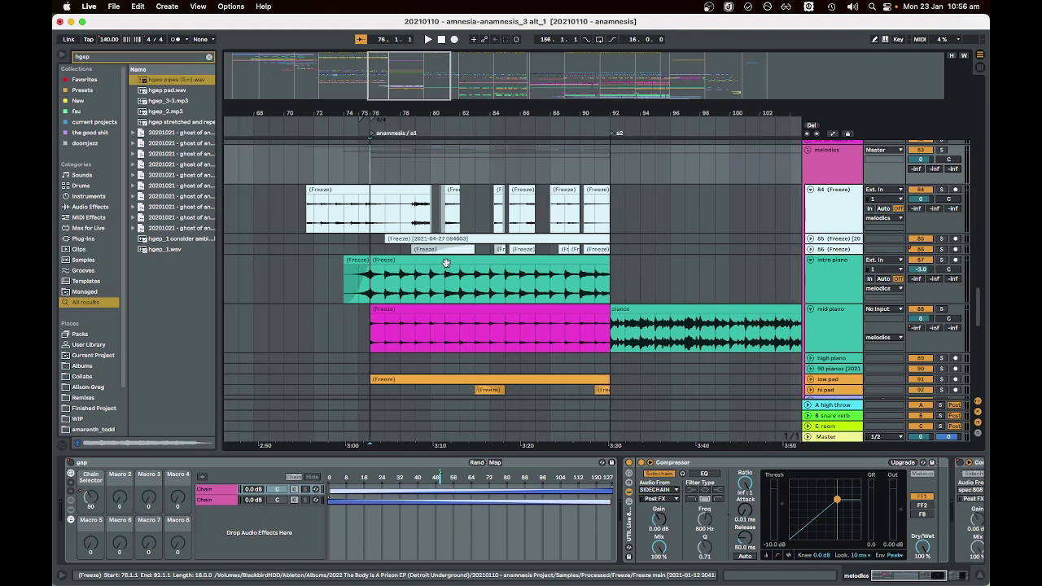
scroll(434, 260, down, 8)
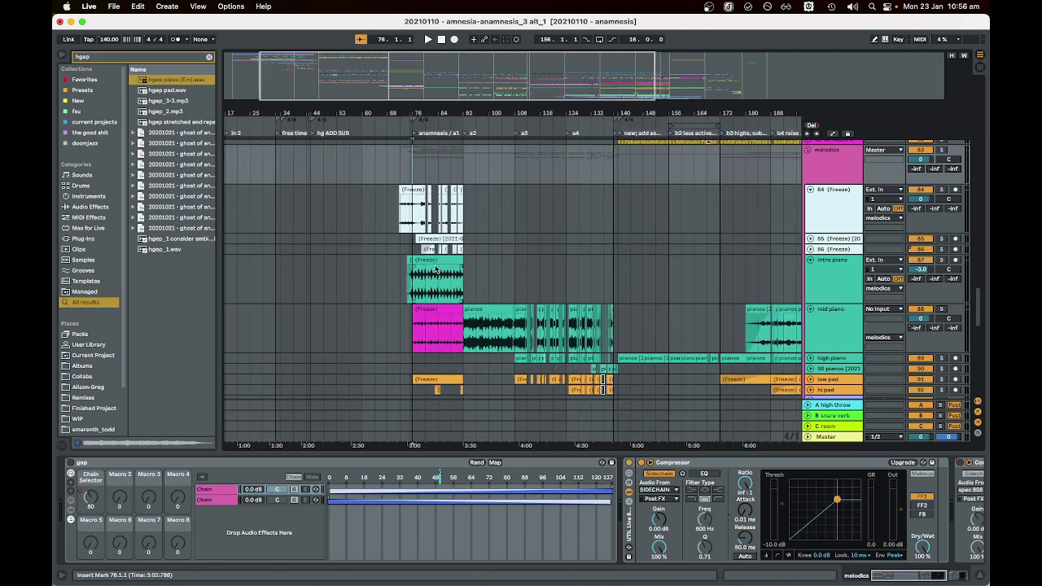
scroll(512, 272, up, 8)
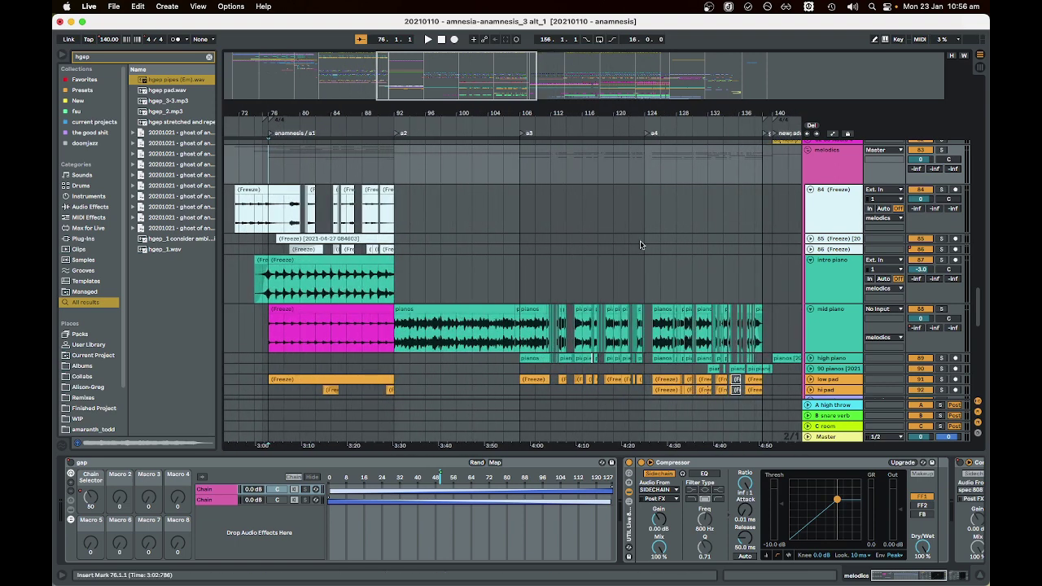
scroll(746, 262, down, 2)
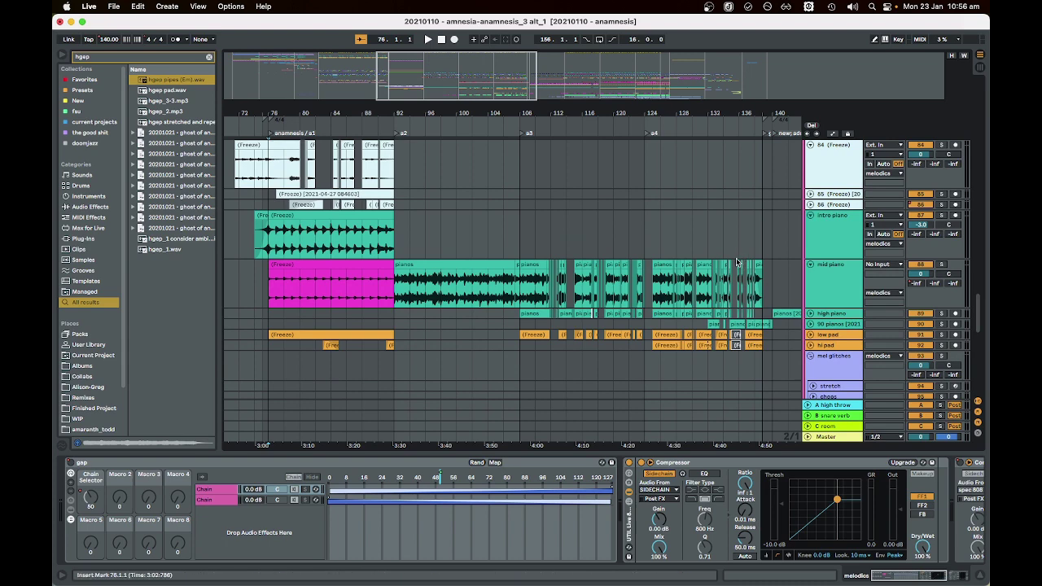
scroll(691, 255, right, 4)
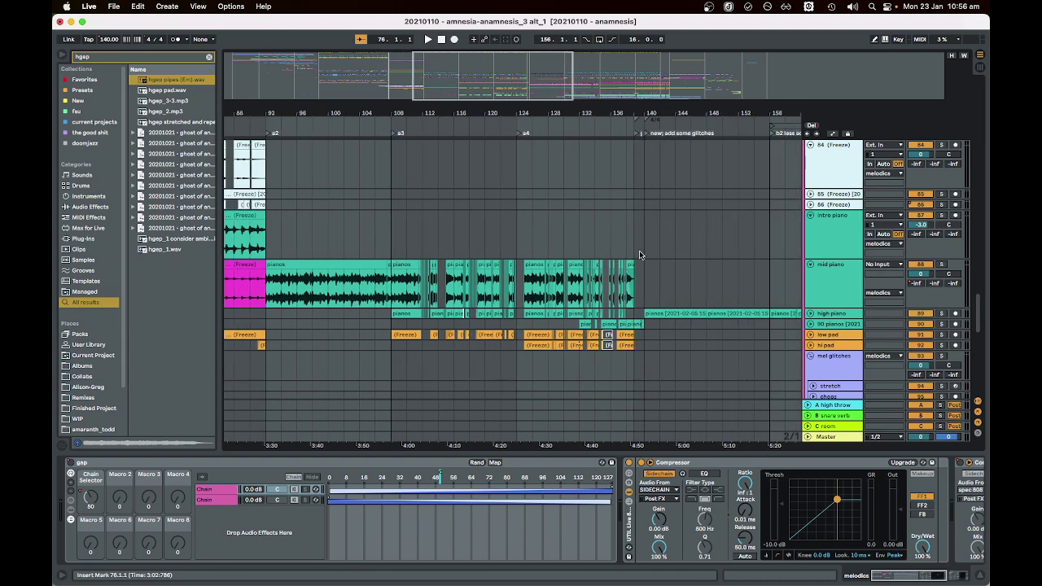
scroll(570, 250, right, 5)
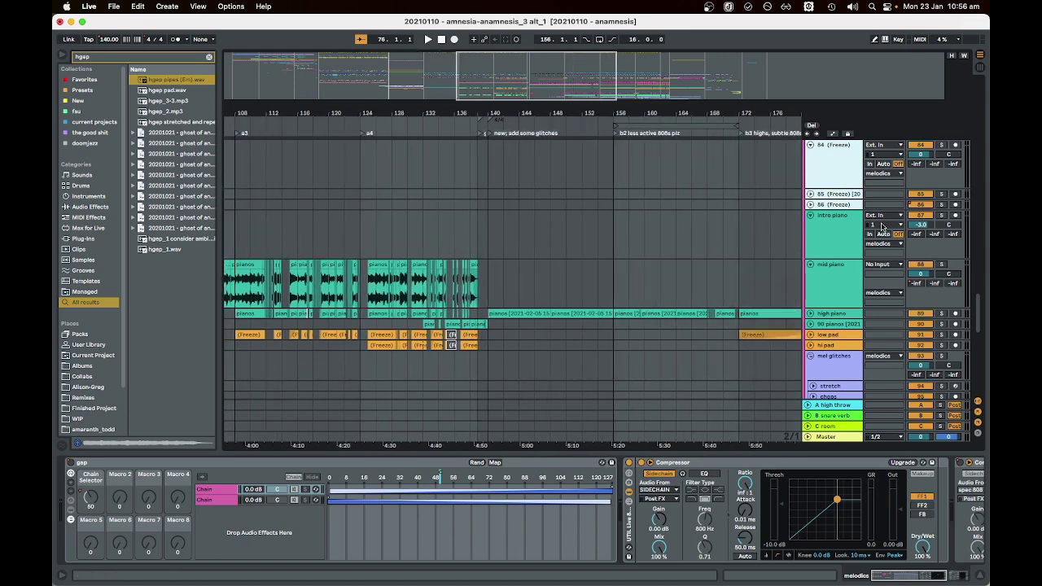
scroll(492, 263, left, 10)
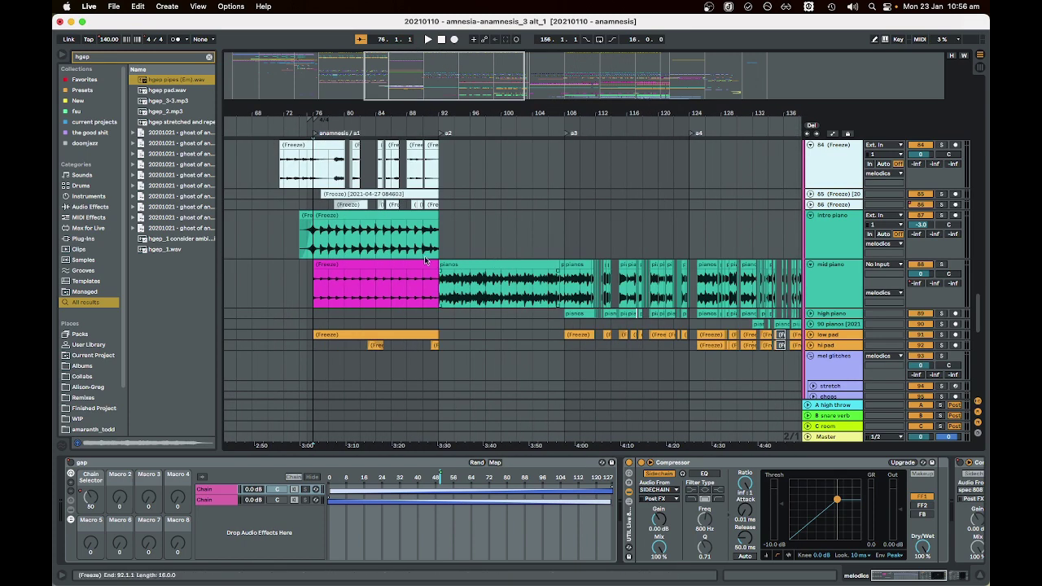
scroll(426, 261, up, 3)
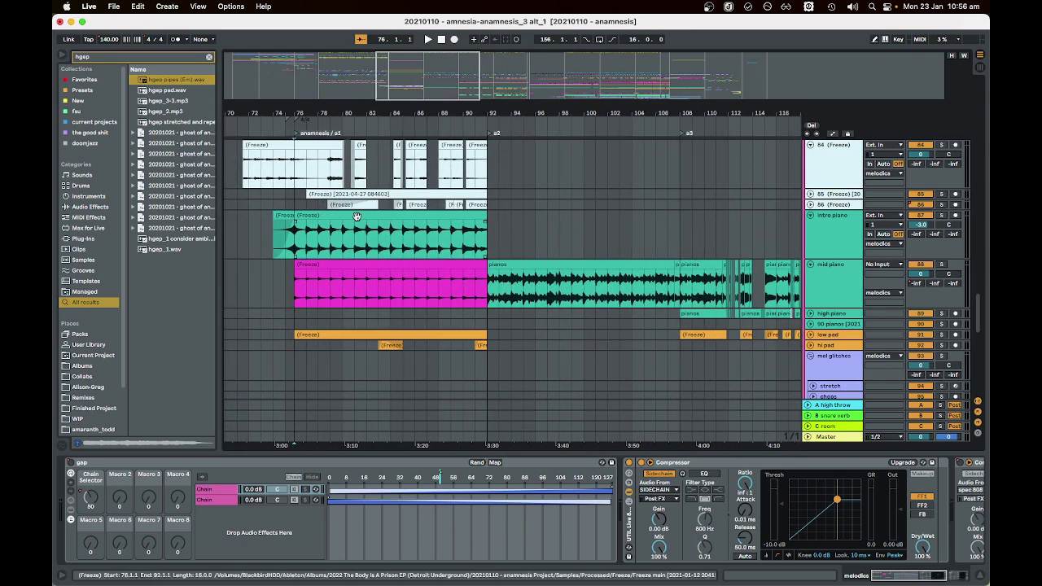
- Solo the mid piano track and play its pianos clip from the start of a2
click(357, 288)
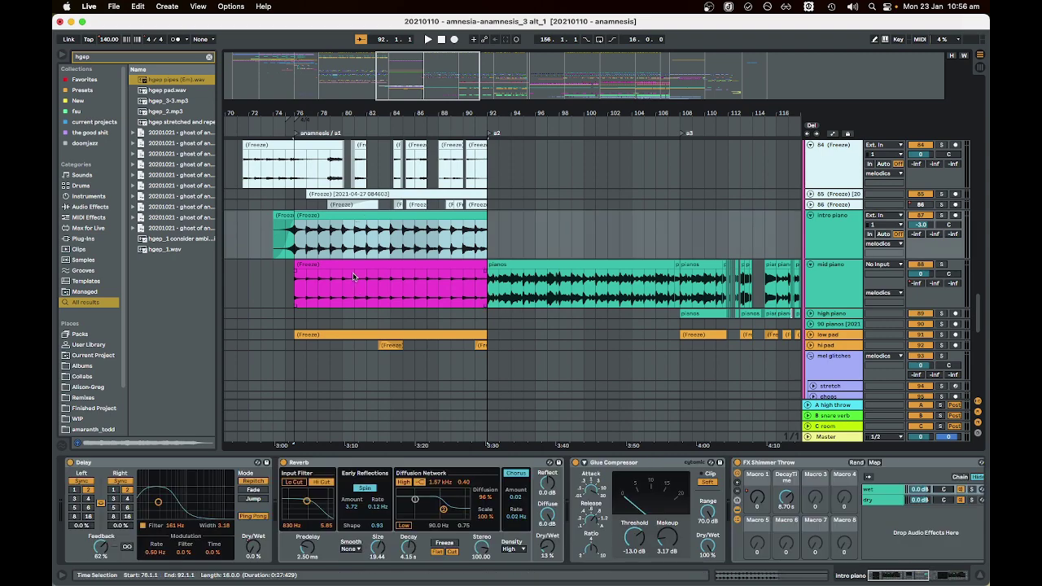
click(582, 281)
click(943, 265)
key(space)
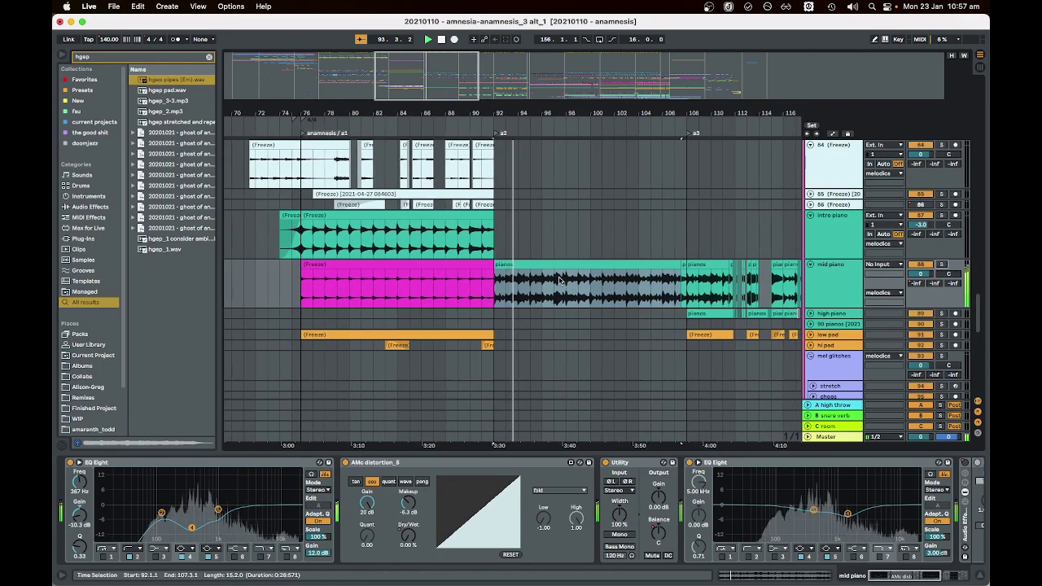
- Solo the intro piano track and play its frozen clip from 76.1.1
scroll(325, 236, left, 3)
click(390, 236)
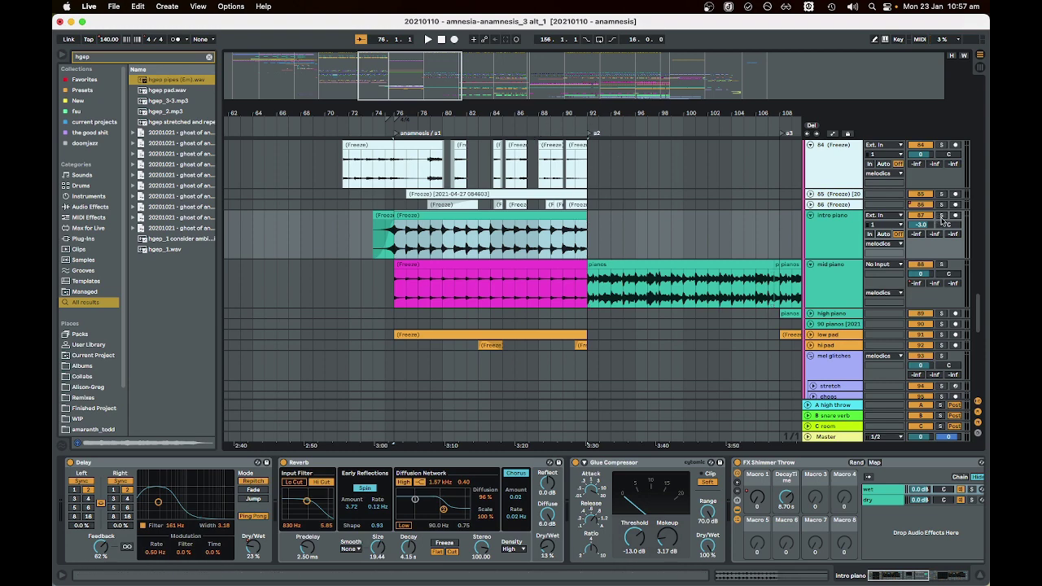
key(space)
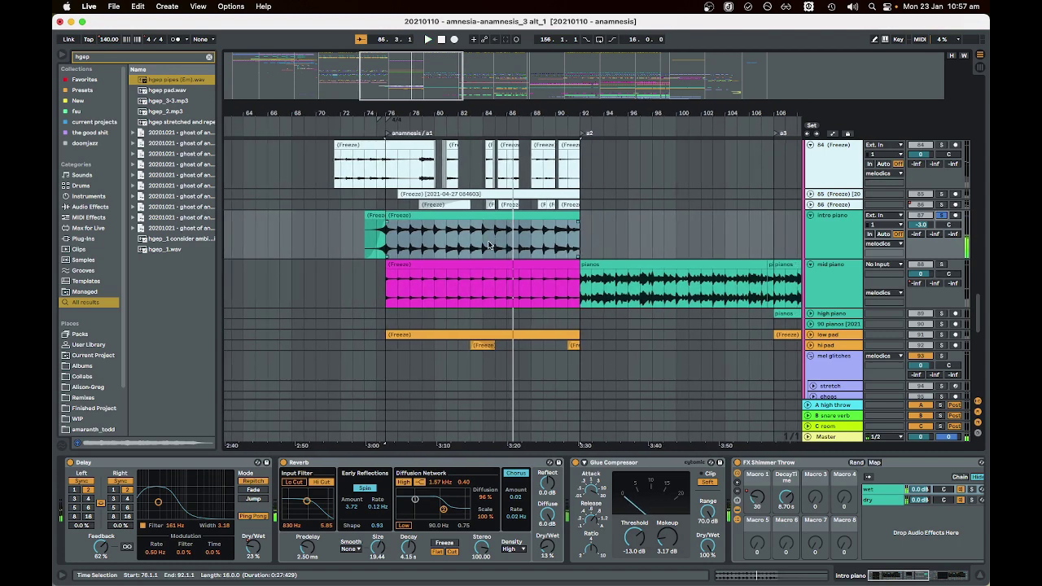
- Place the insert marker at 76.1.1 on frozen track 84 and solo frozen tracks 84, 85 and 86 alongside the intro piano
scroll(489, 244, up, 3)
scroll(489, 245, up, 3)
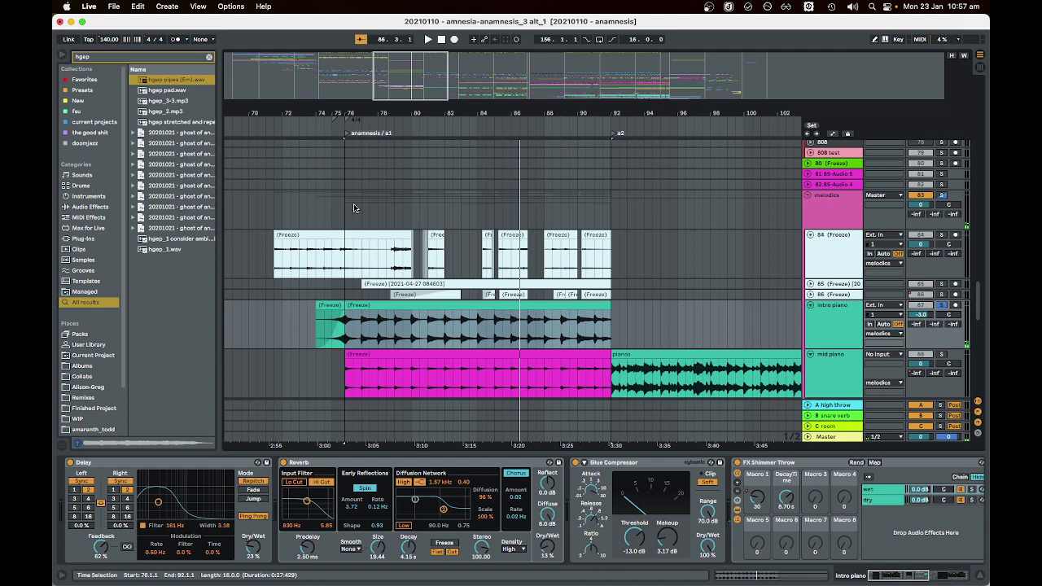
click(347, 257)
key(space)
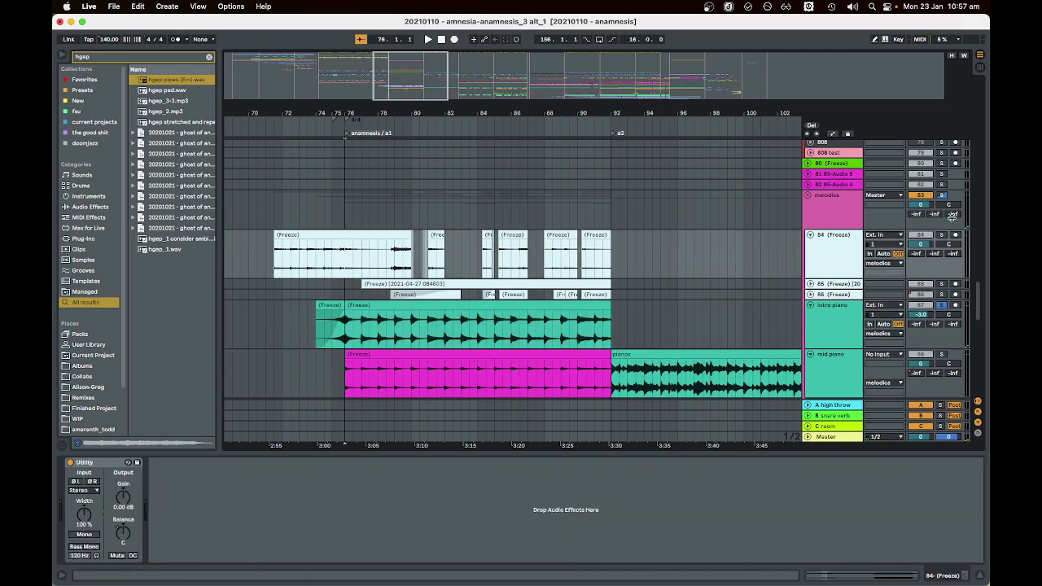
click(942, 294)
click(942, 284)
click(942, 235)
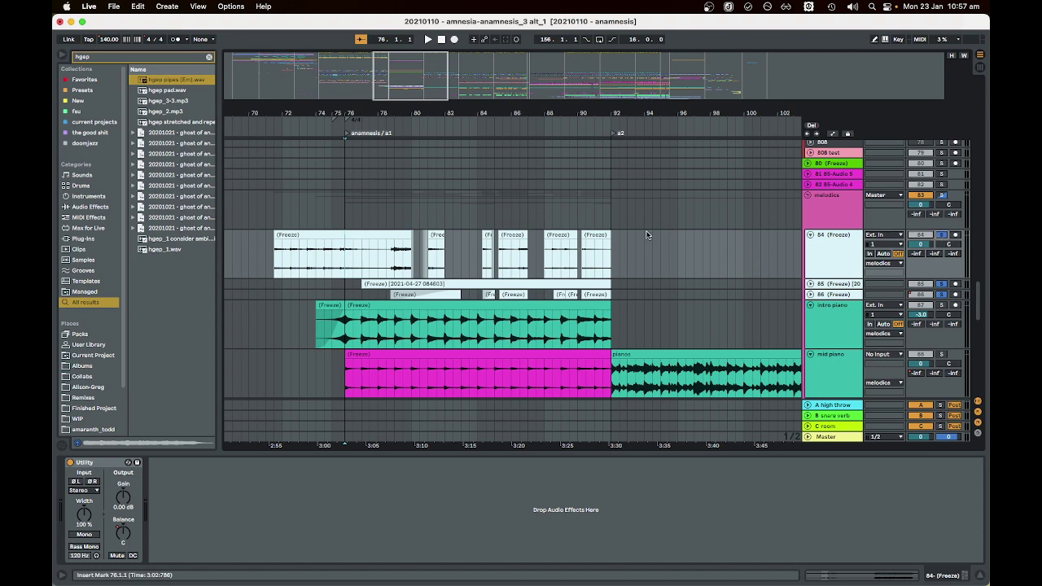
- Play the soloed frozen and intro piano tracks from 78.3.1
scroll(413, 264, up, 3)
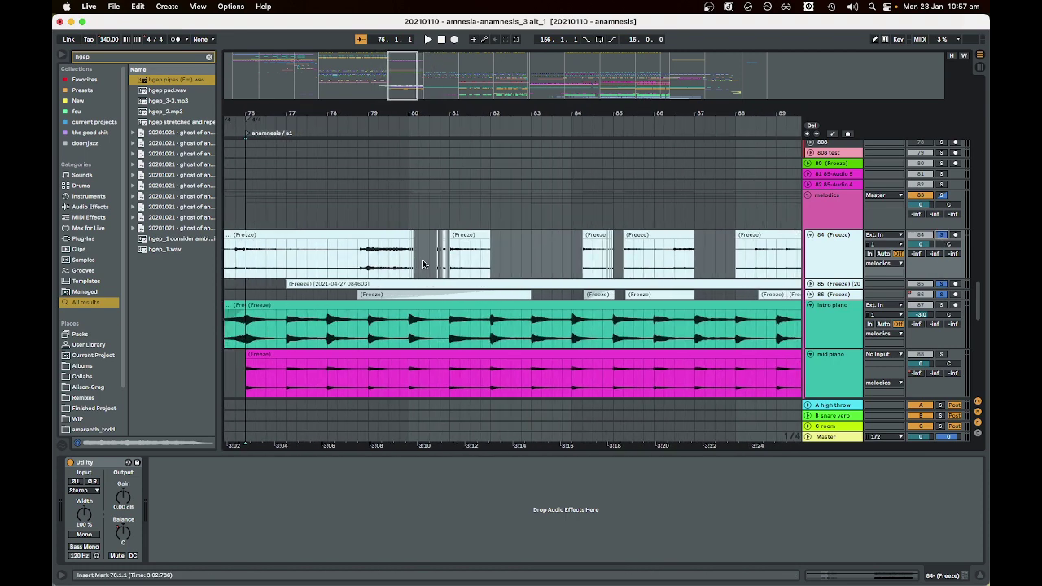
scroll(425, 263, up, 1)
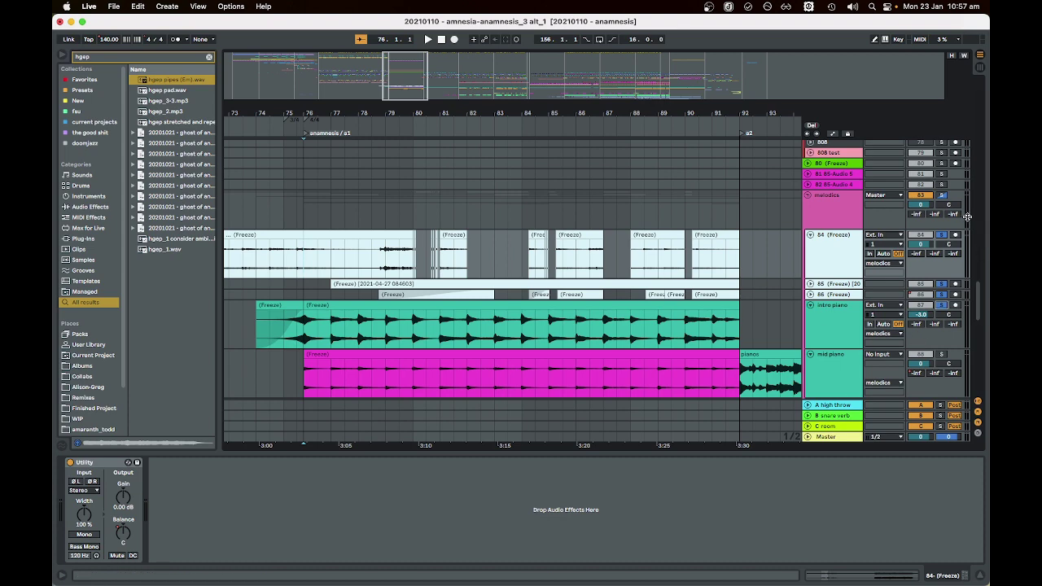
click(378, 275)
key(space)
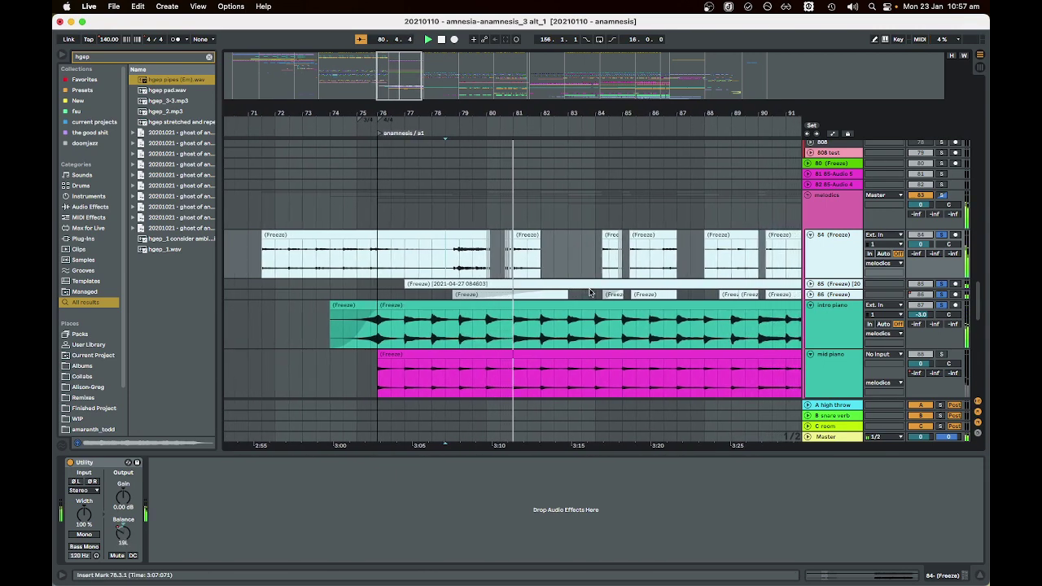
- Expand frozen tracks 85 and 86 to show their waveforms during playback
click(813, 283)
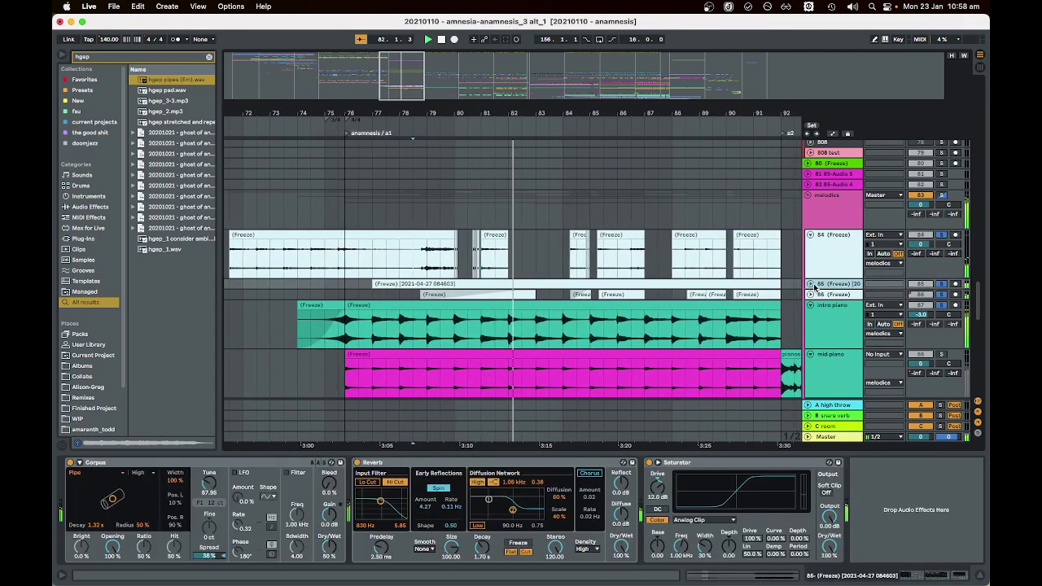
click(810, 284)
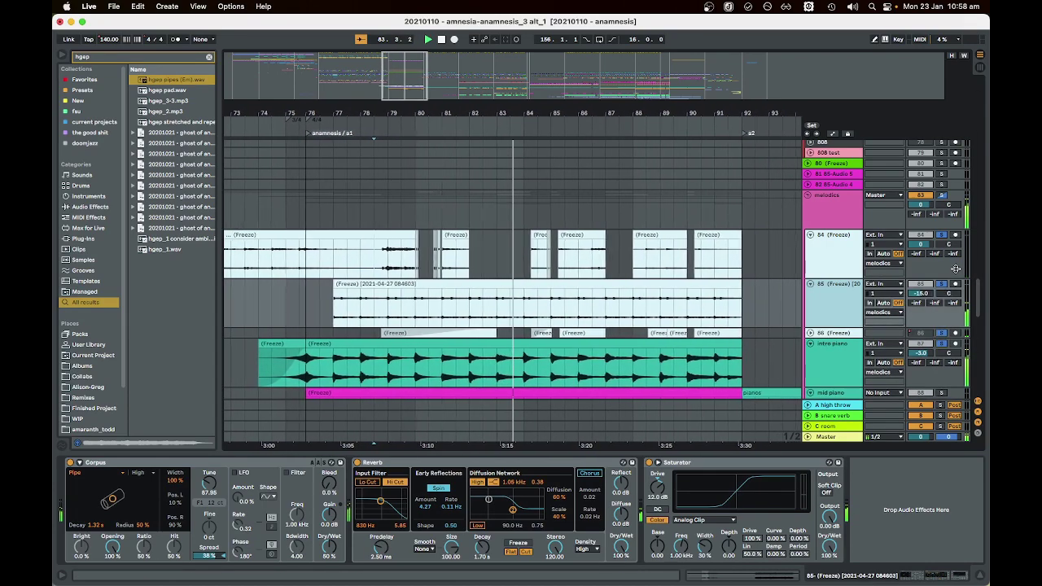
click(810, 333)
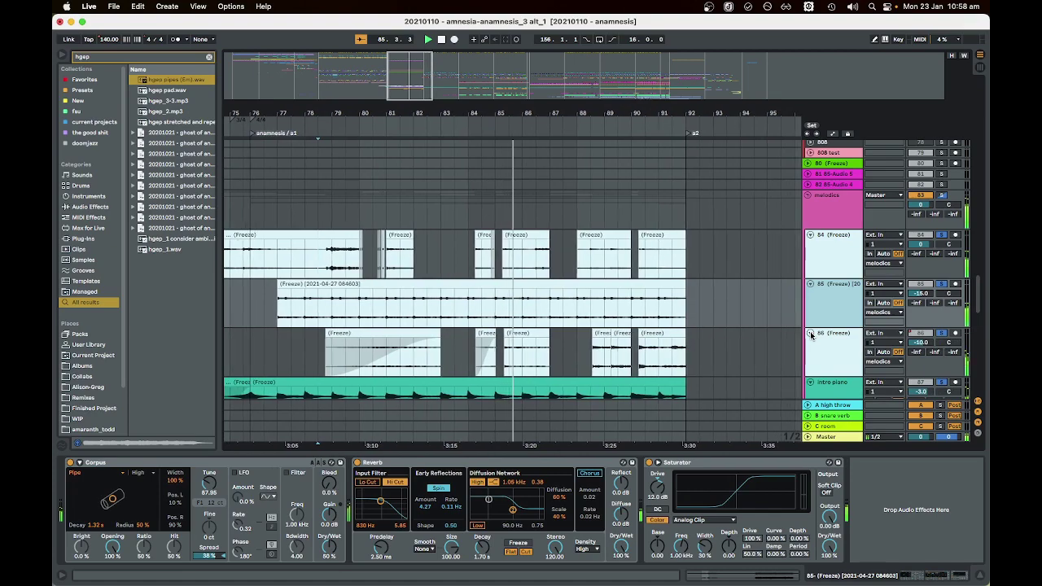
scroll(692, 285, down, 4)
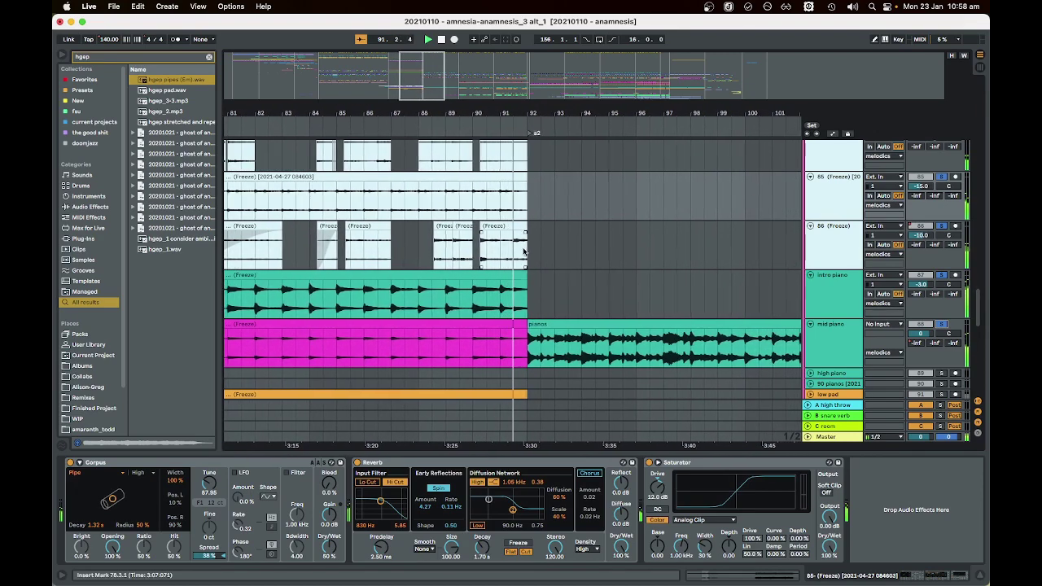
- Examine the kick, spec 808, clap, snare and glitch clips between the a2 and a3 markers
key(minus)
key(minus)
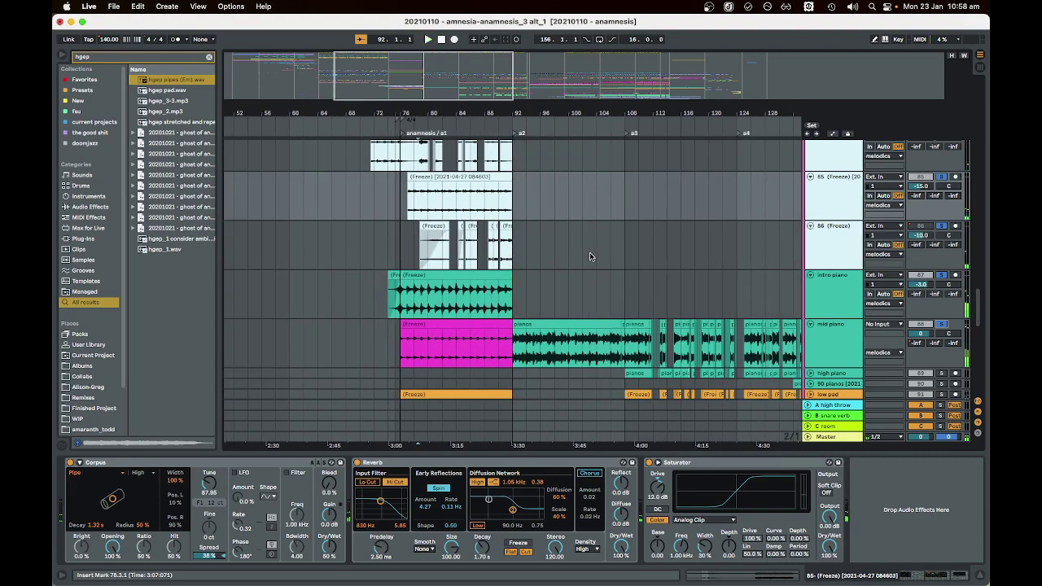
key(plus)
key(plus)
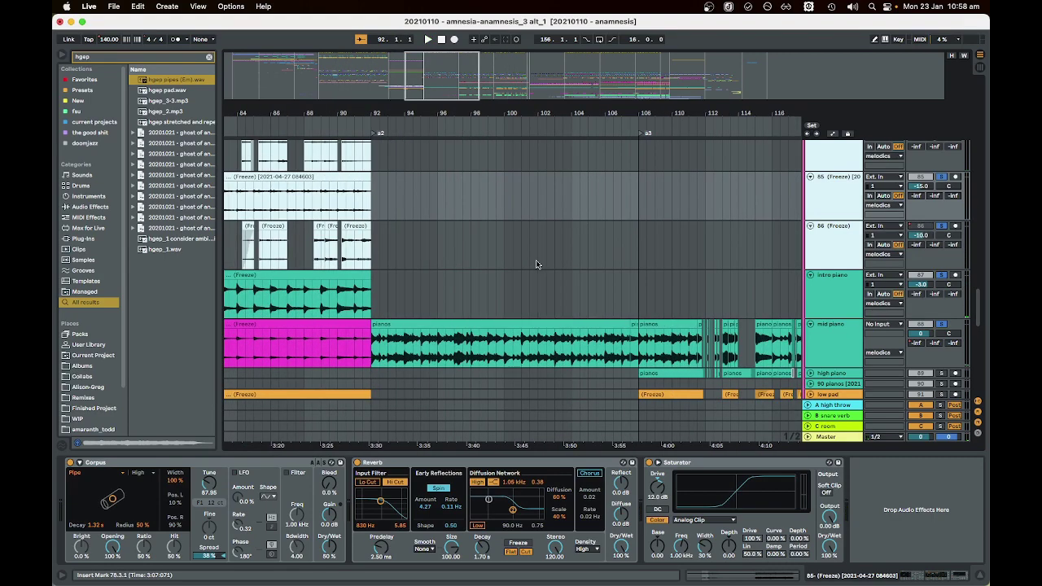
scroll(465, 271, left, 3)
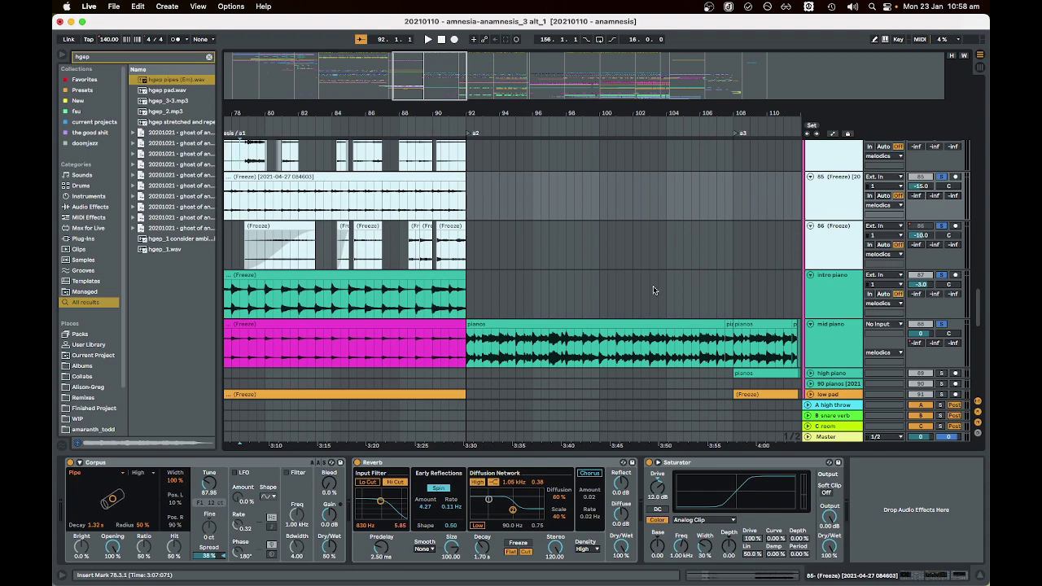
scroll(650, 288, right, 2)
scroll(614, 291, up, 10)
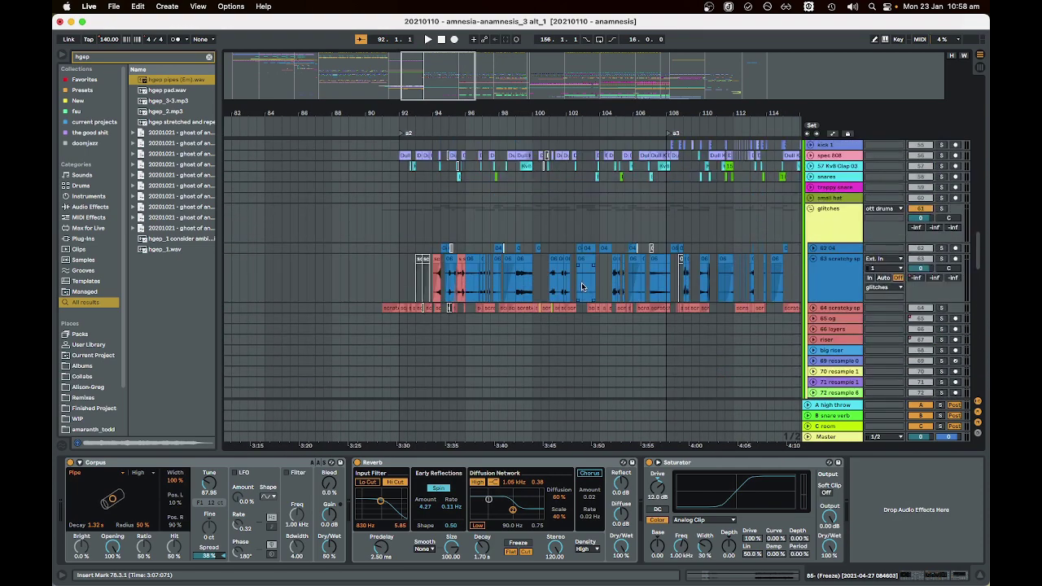
scroll(581, 287, up, 3)
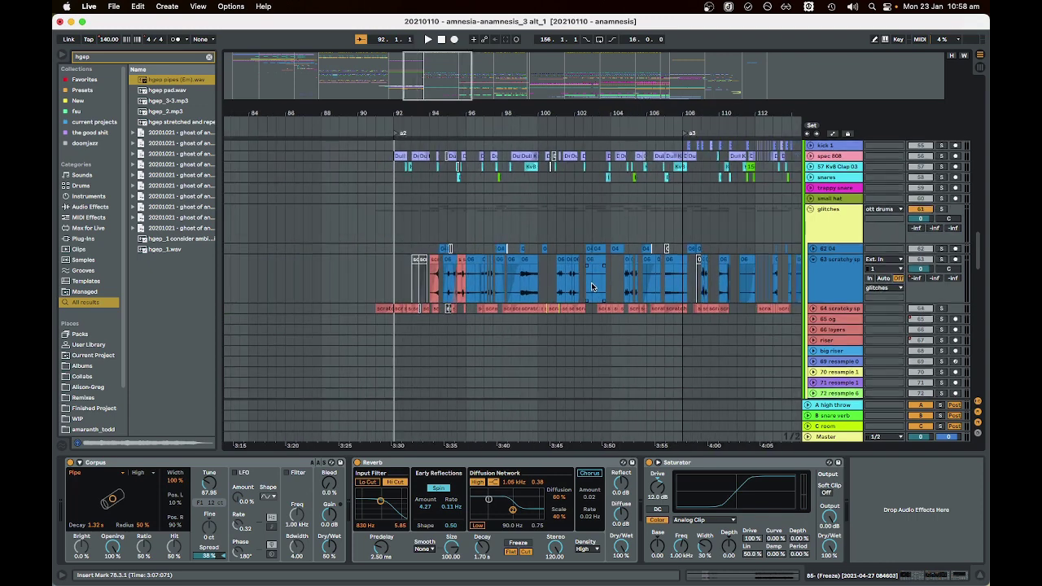
scroll(592, 287, up, 5)
scroll(592, 286, down, 1)
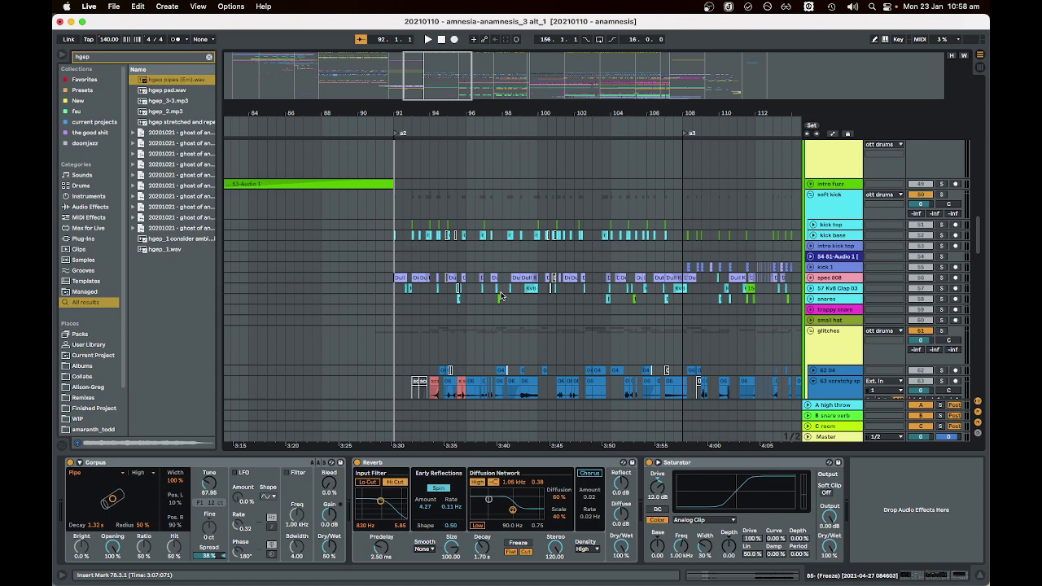
scroll(489, 303, up, 3)
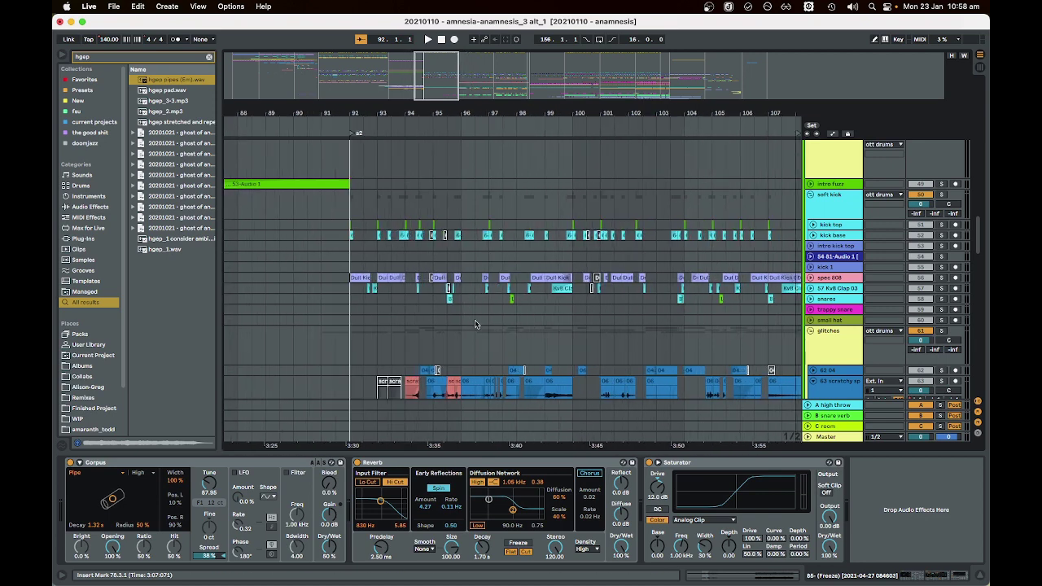
scroll(568, 398, down, 3)
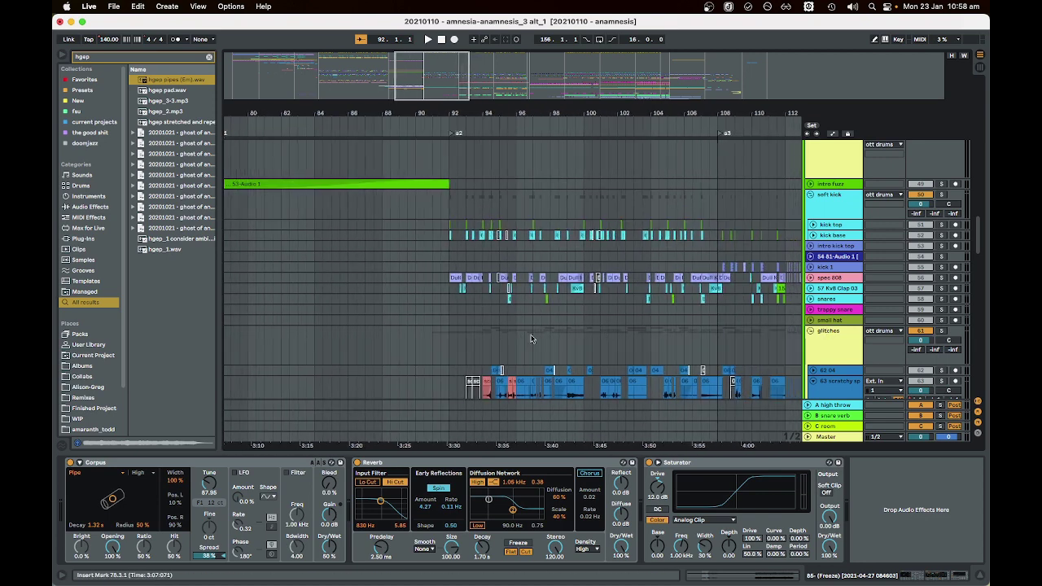
scroll(575, 345, up, 1)
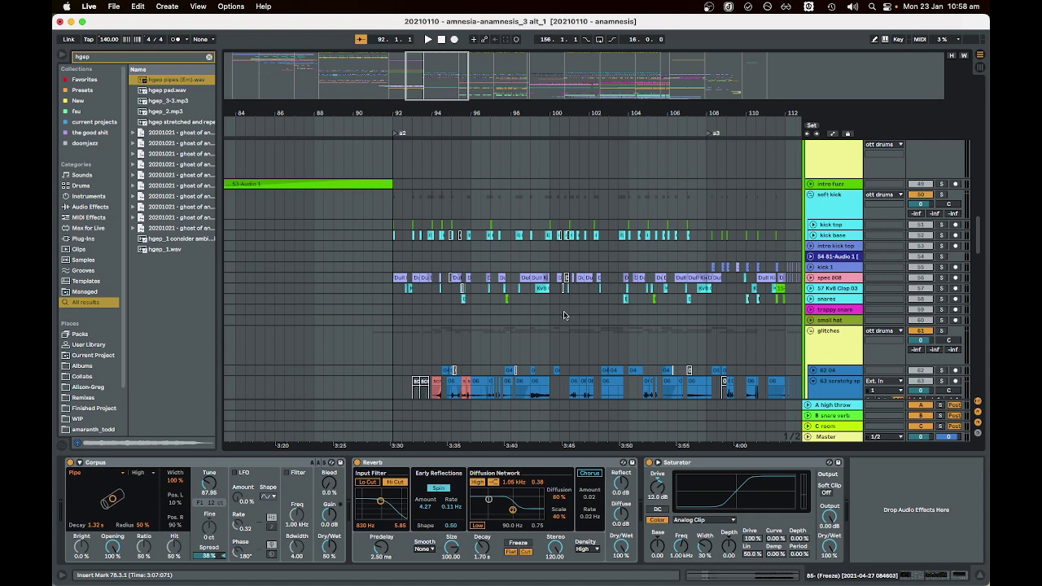
scroll(563, 316, down, 2)
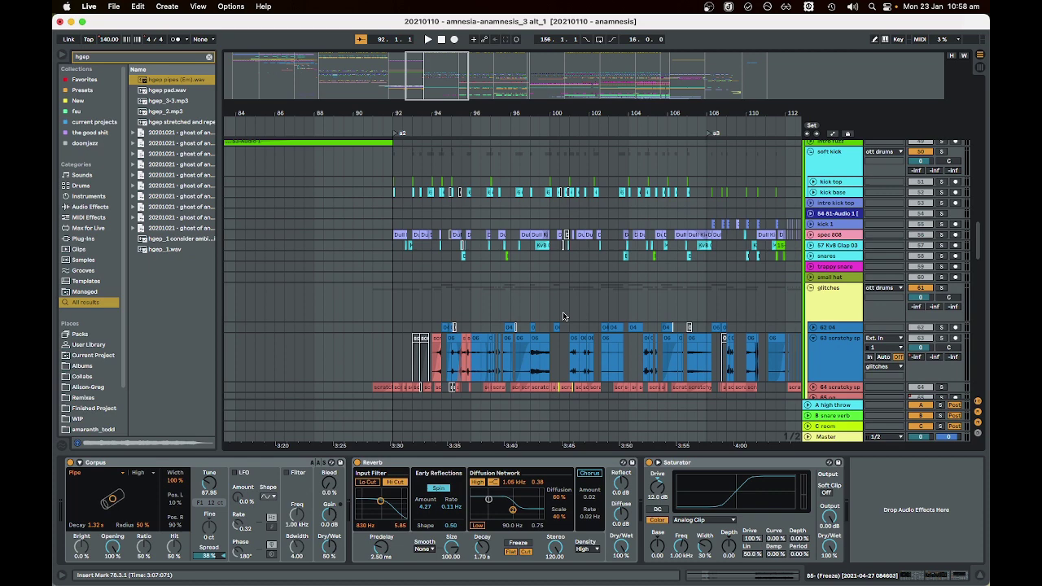
scroll(562, 316, right, 2)
scroll(563, 316, down, 1)
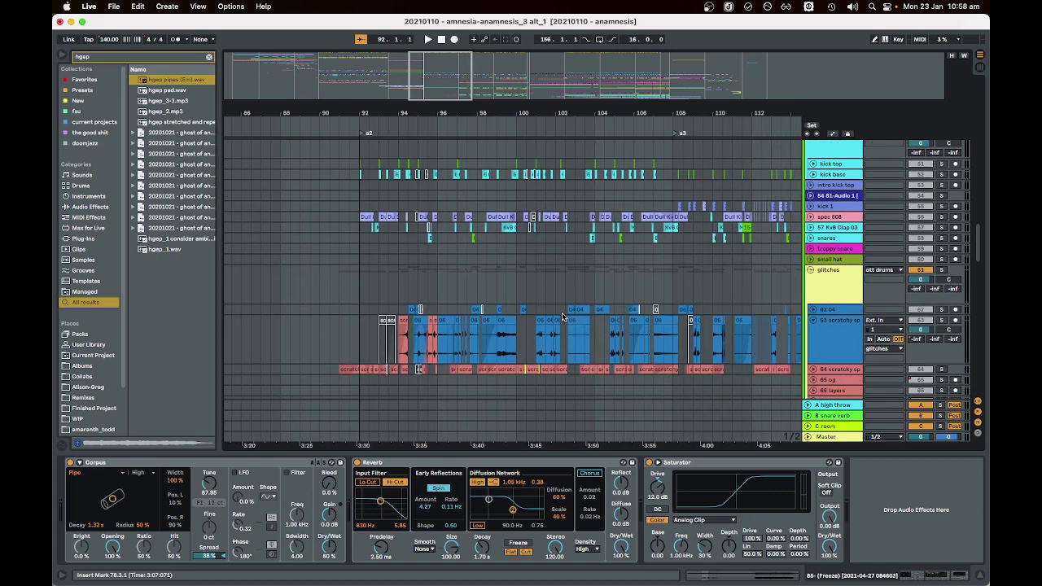
scroll(415, 284, up, 5)
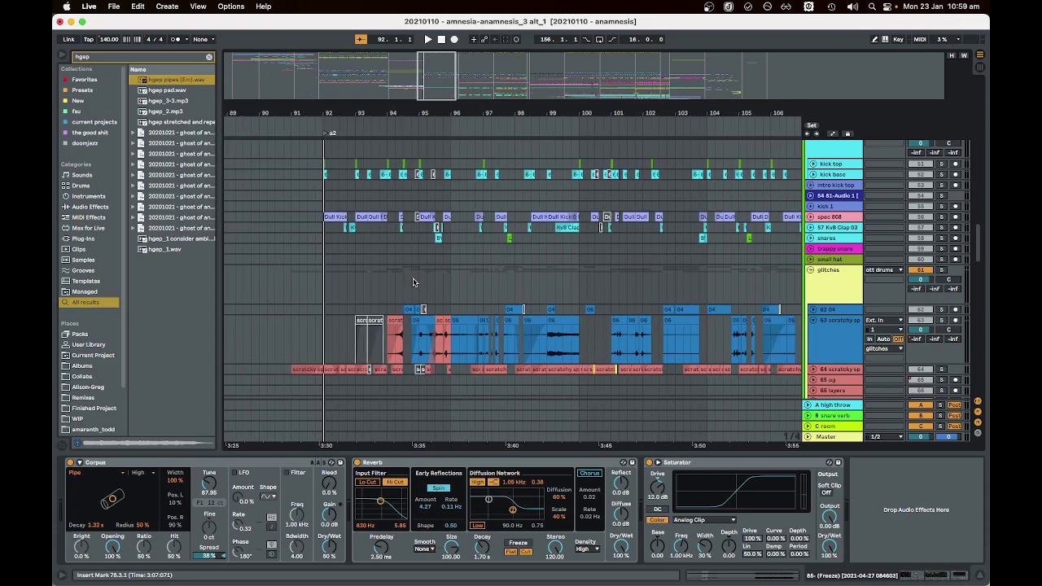
- Check the piano, pad, mel glitches, mel riser and lainpsx tracks across the a2 section
scroll(413, 281, down, 10)
scroll(414, 283, down, 5)
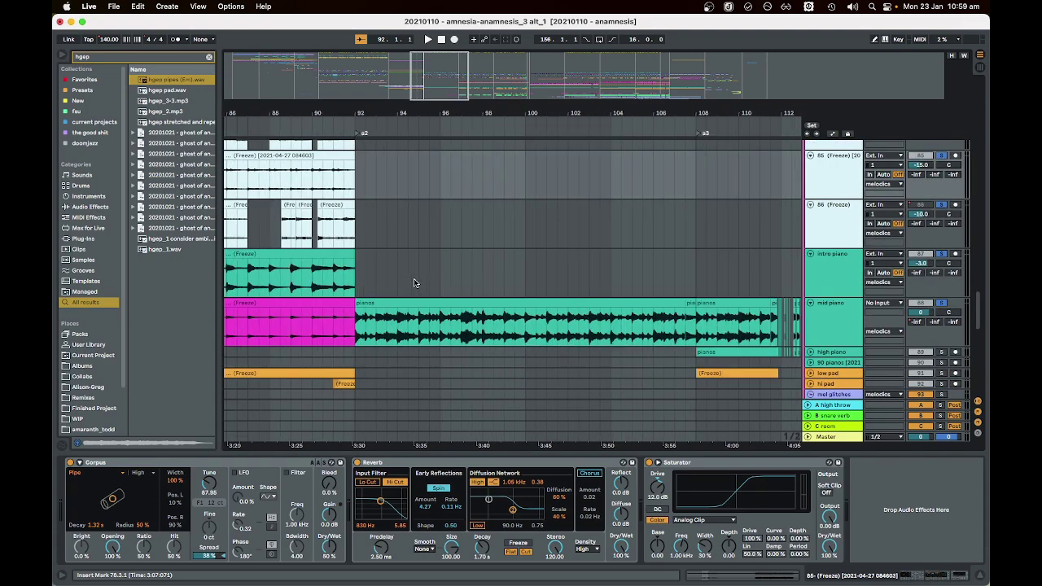
scroll(521, 328, up, 3)
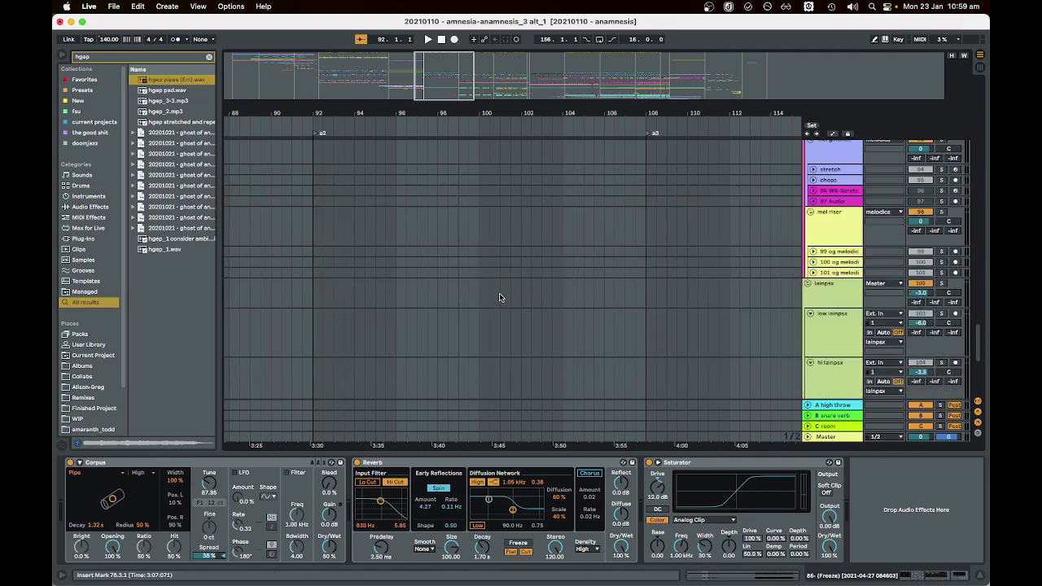
scroll(501, 299, up, 8)
scroll(503, 305, up, 15)
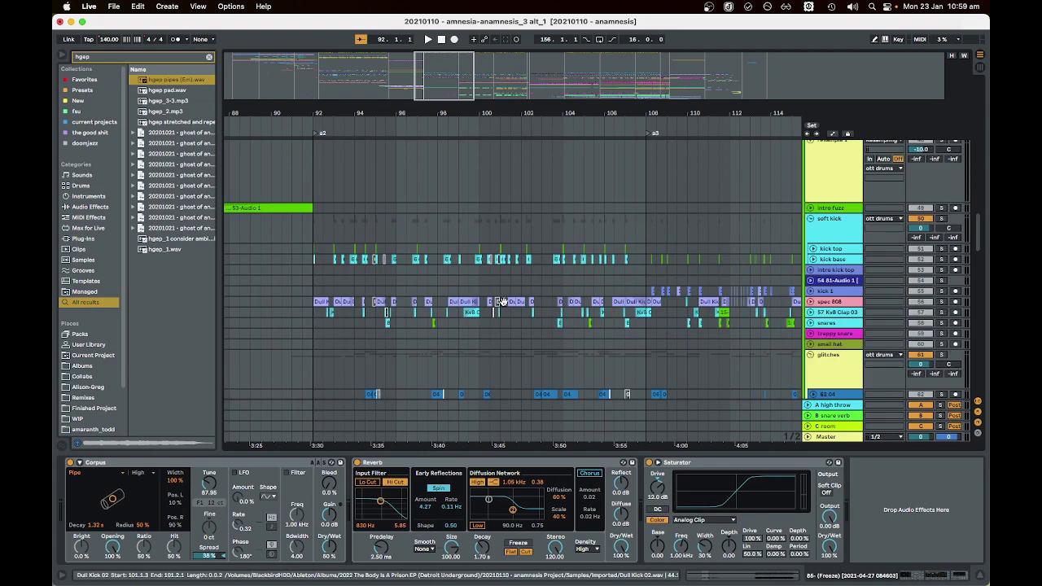
- Loop the first four bars of a2, from 92.1.1 to 96.1.1, and play them
scroll(505, 304, down, 8)
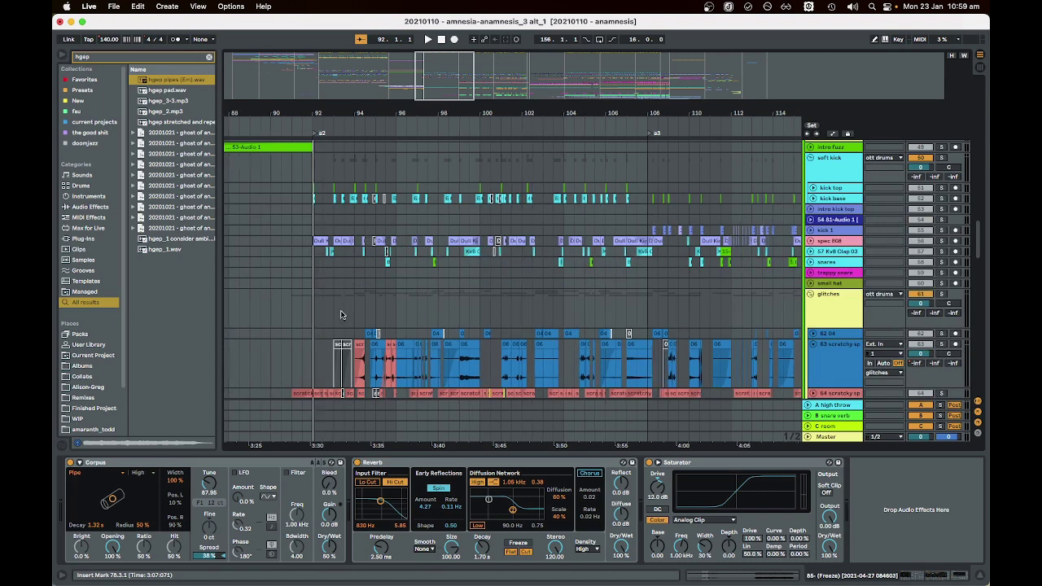
scroll(366, 316, up, 5)
scroll(502, 316, down, 3)
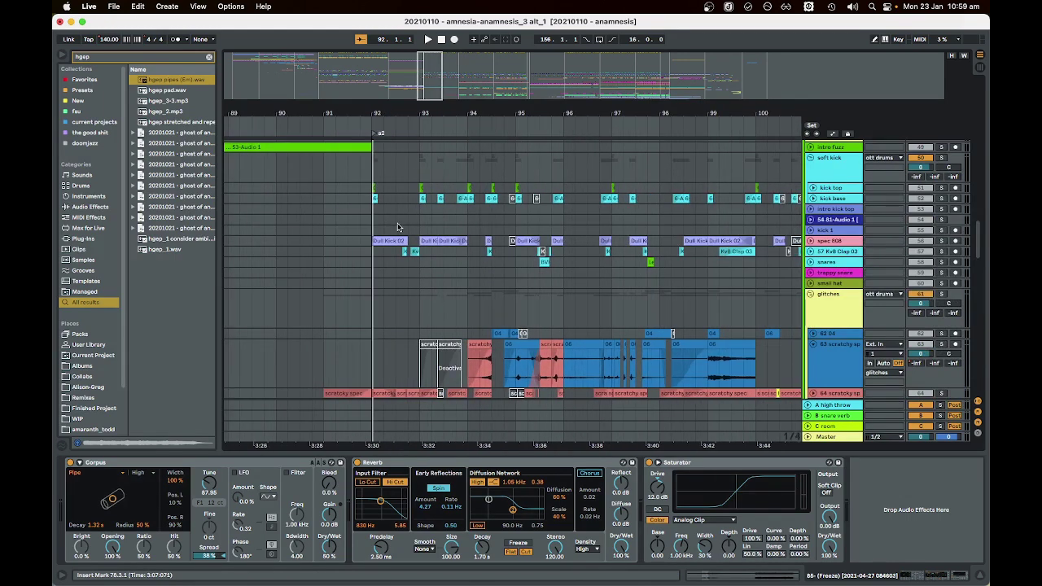
drag(373, 273, 561, 274)
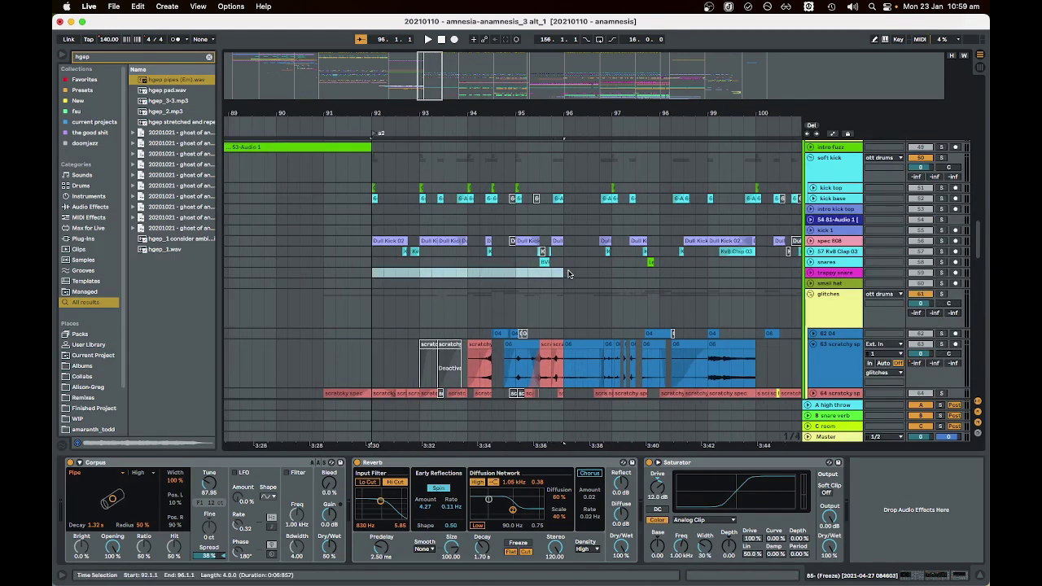
key(super+l)
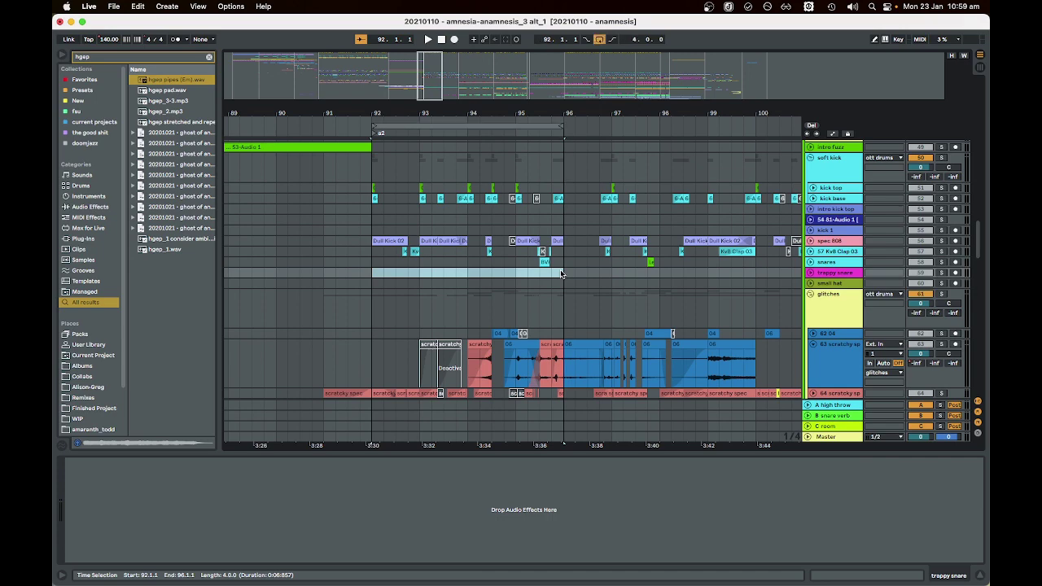
key(space)
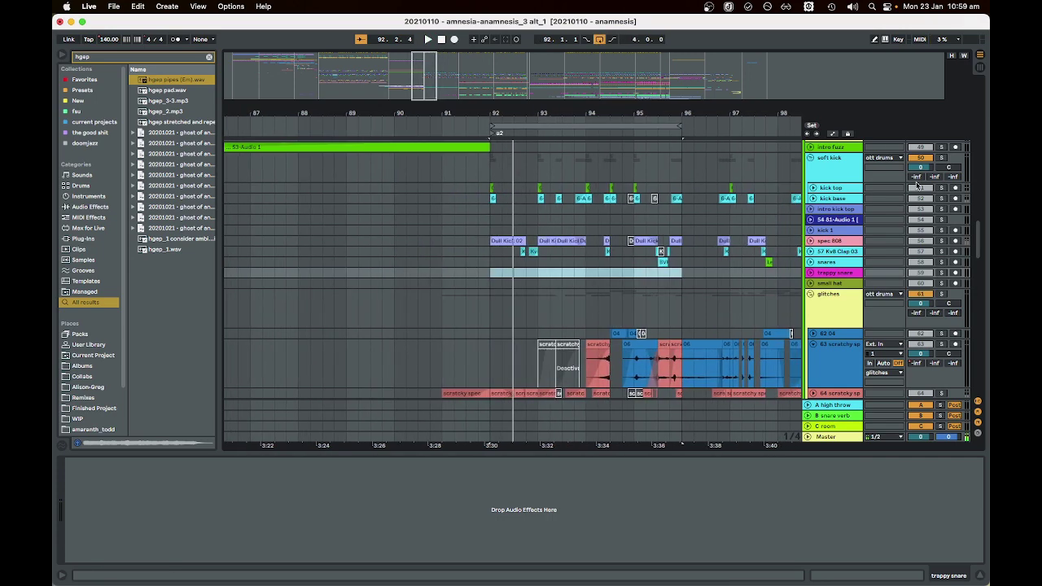
- Play the looped first four bars of a2 again while checking the soft kick, spec 808, clap, snare and glitch tracks
scroll(918, 186, up, 2)
scroll(937, 161, up, 4)
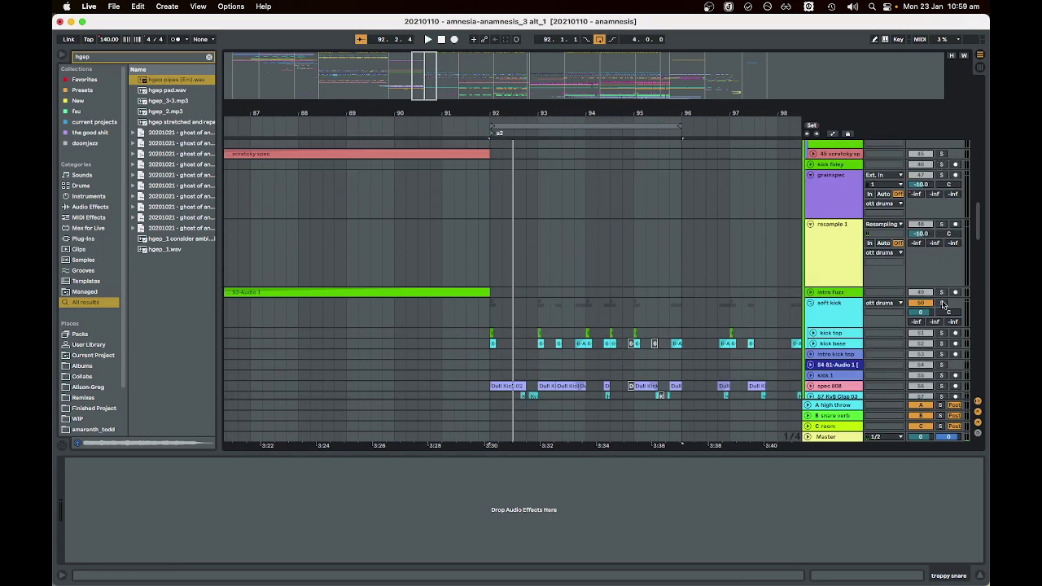
scroll(640, 316, down, 8)
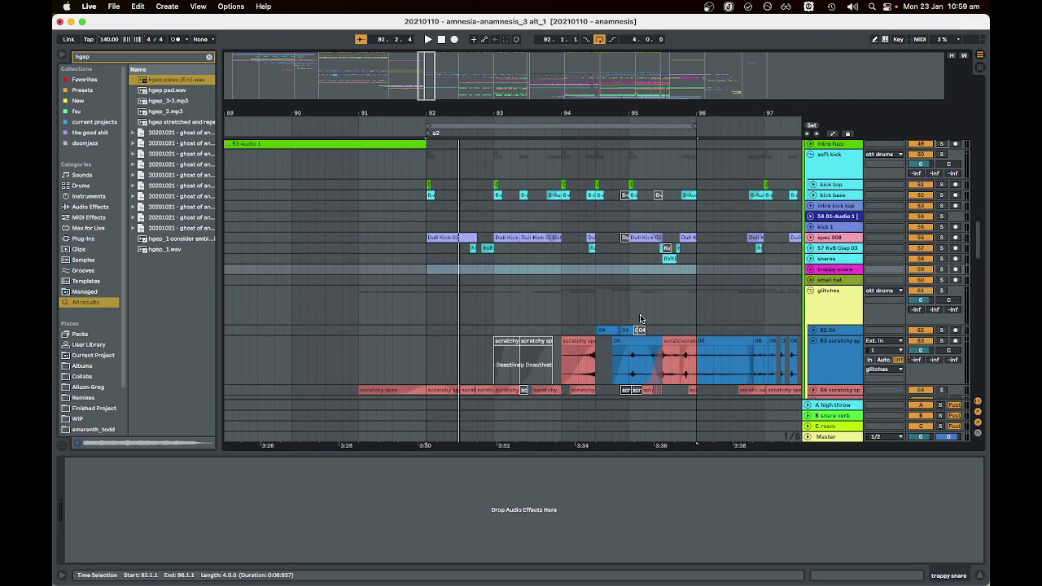
scroll(640, 319, up, 3)
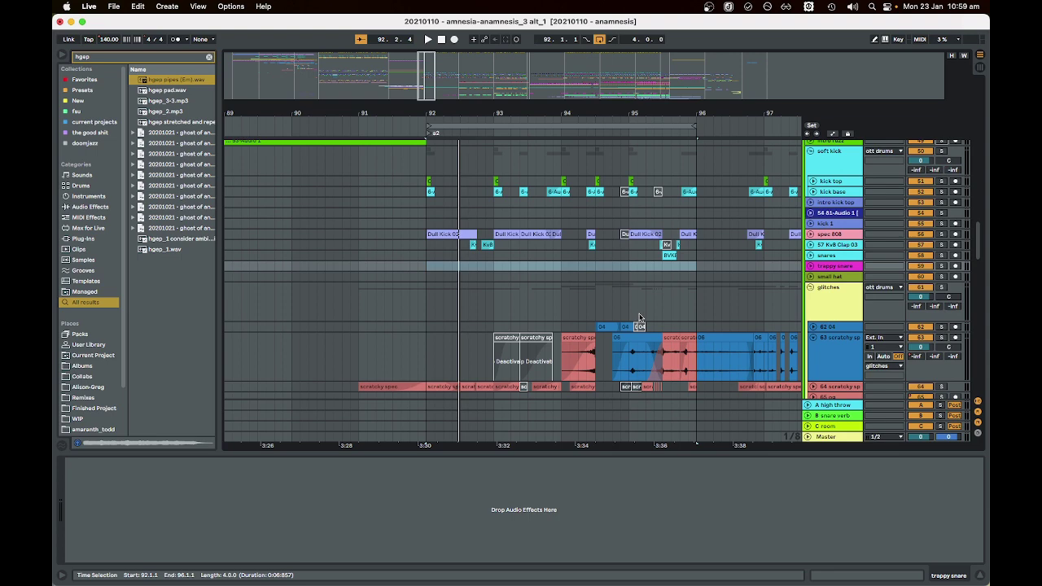
key(space)
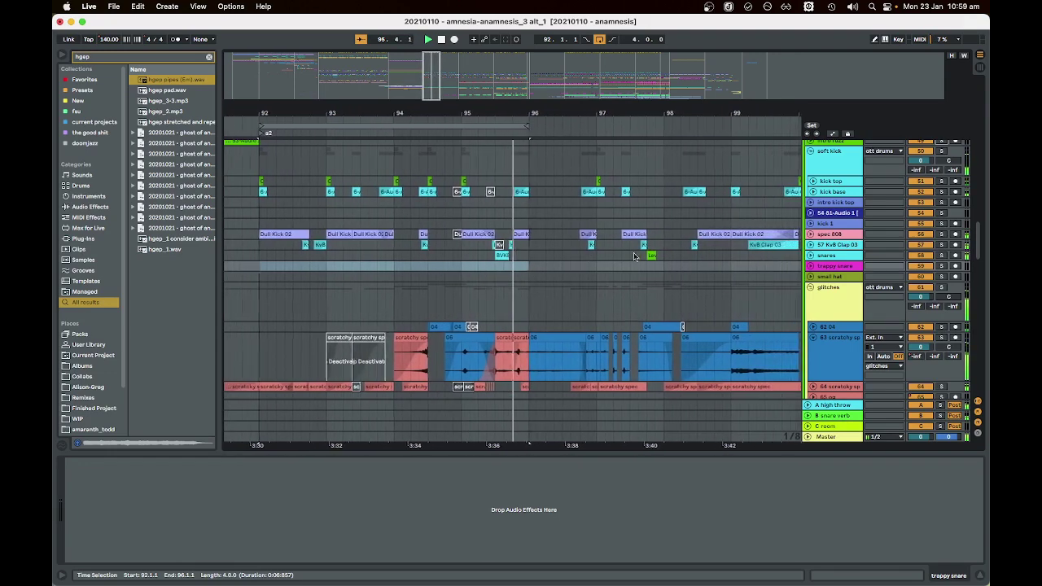
key(space)
- Play the glitch clips from 94.1.1 on the 04 and scratchy spec tracks
scroll(654, 305, down, 3)
scroll(653, 304, right, 3)
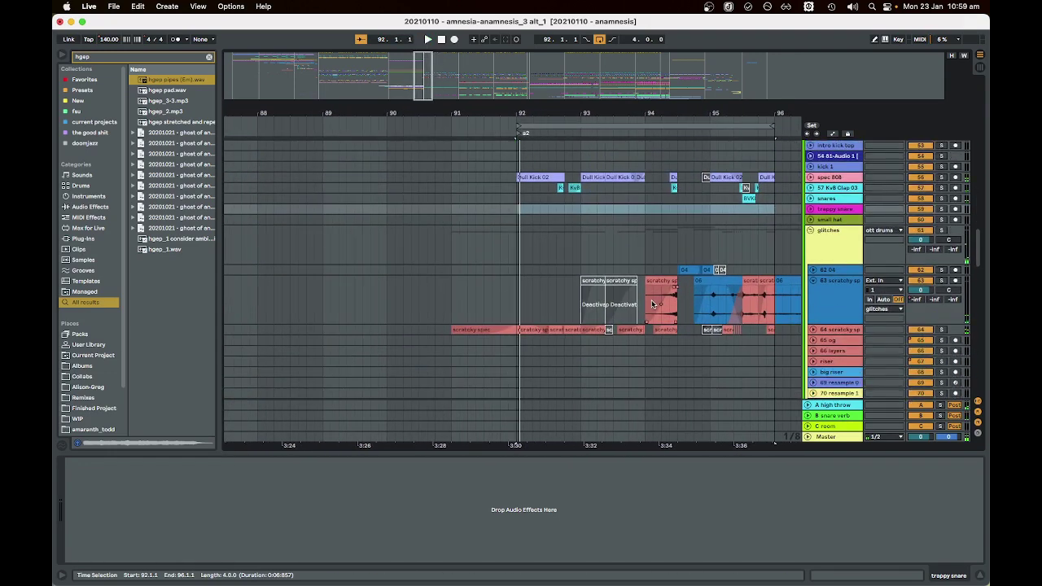
scroll(643, 320, up, 2)
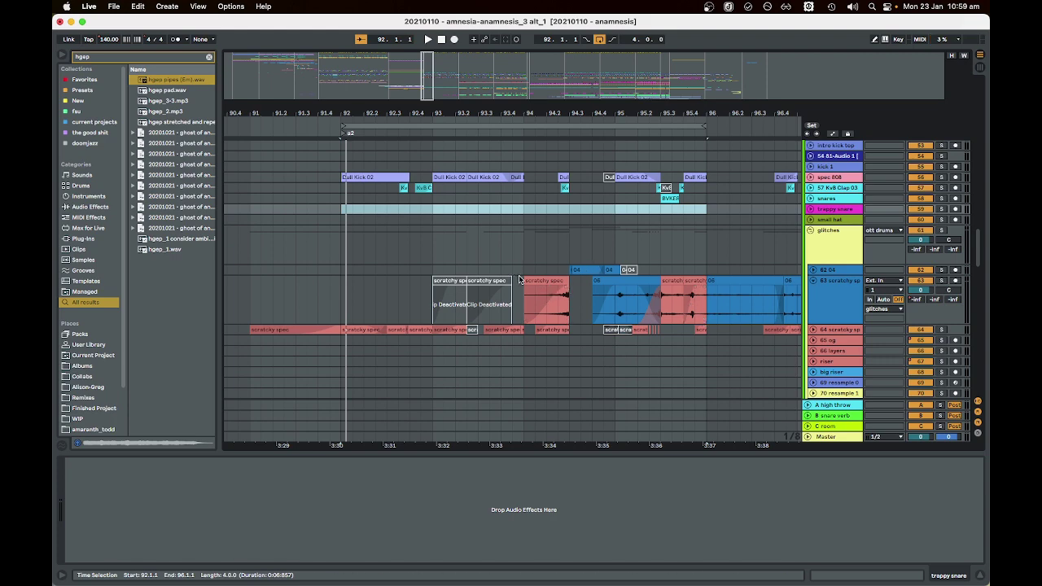
scroll(519, 278, down, 2)
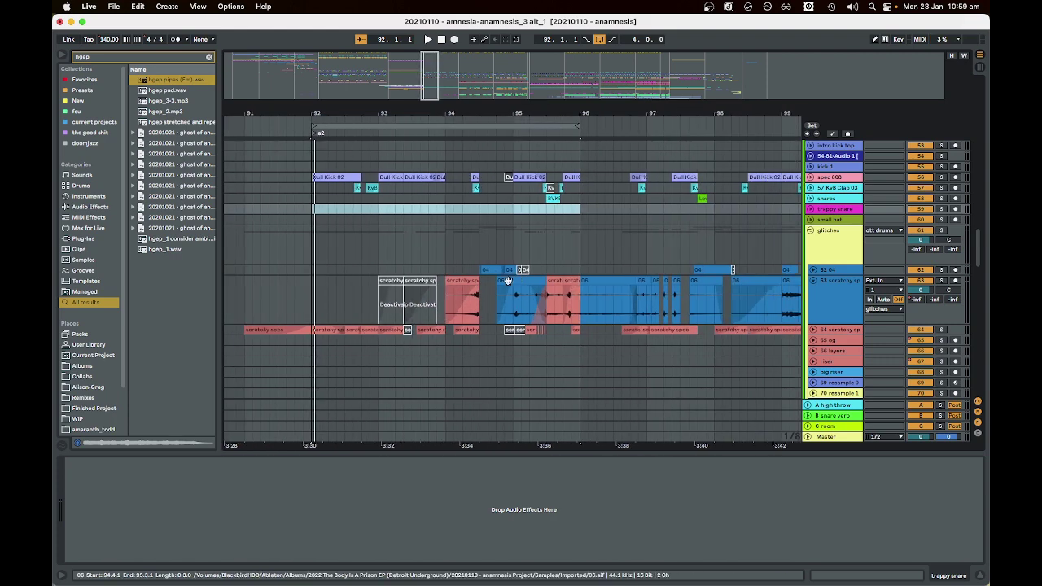
click(447, 269)
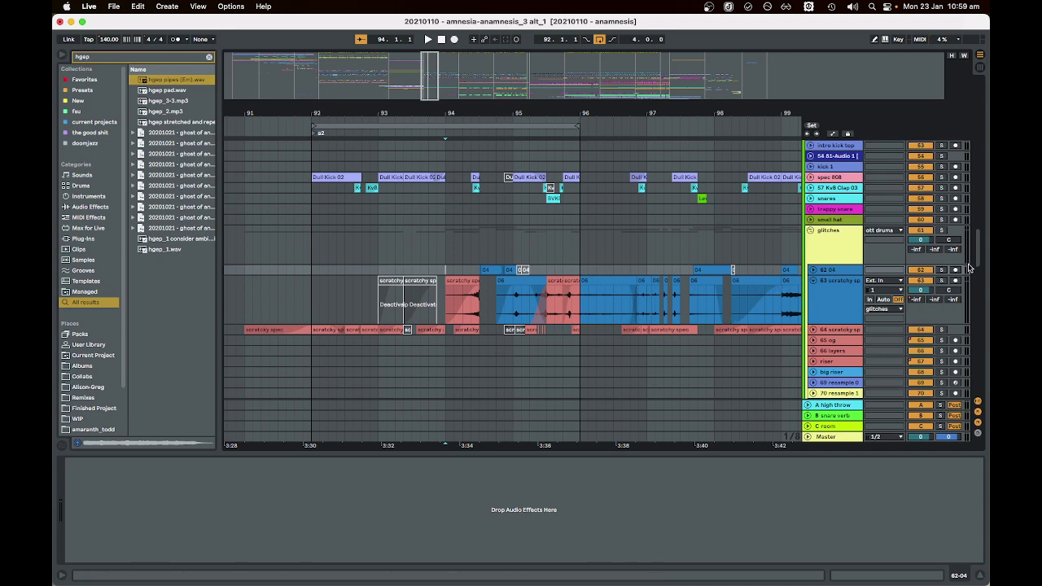
key(space)
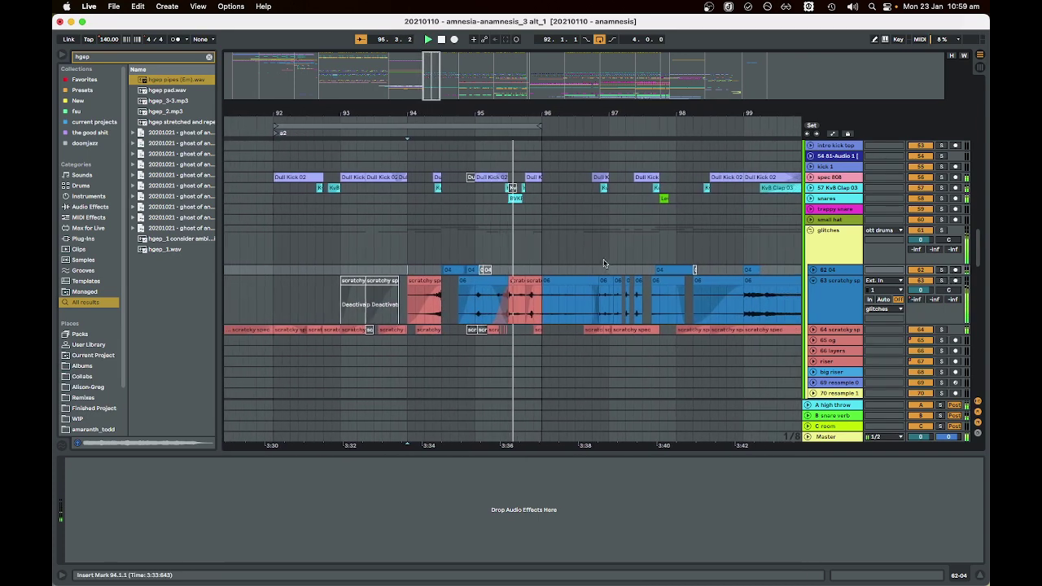
key(space)
- Open the 06 clip at 94.4.1 on the scratchy spec glitch track to inspect its waveform and warp settings
scroll(434, 310, up, 3)
click(434, 309)
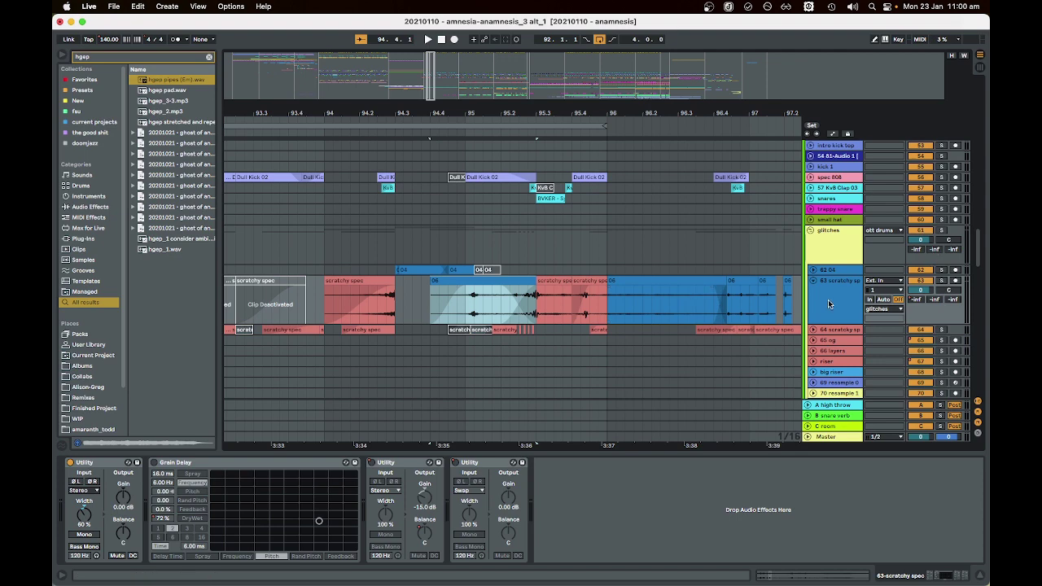
double_click(521, 322)
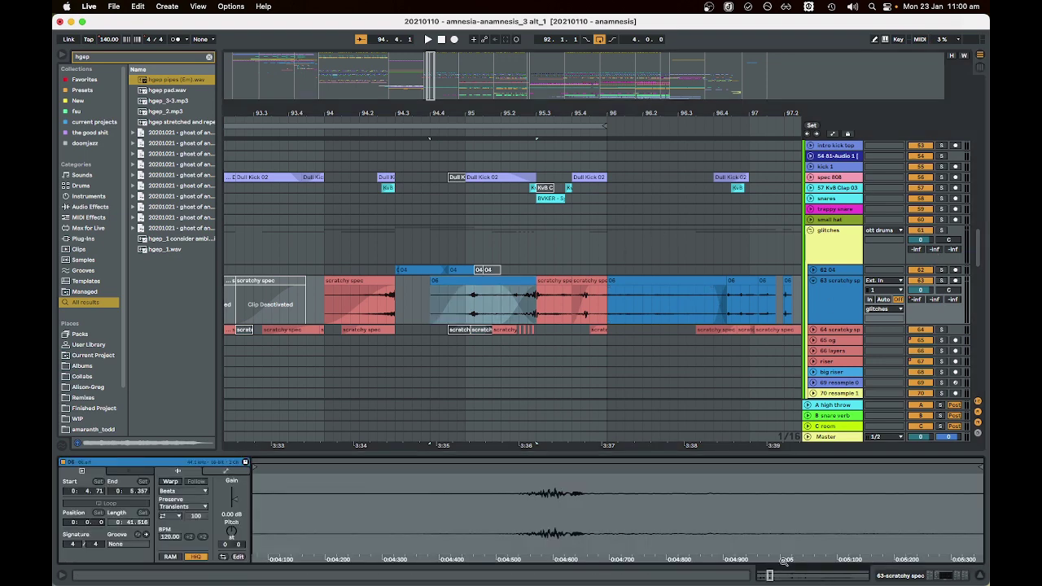
scroll(505, 285, down, 2)
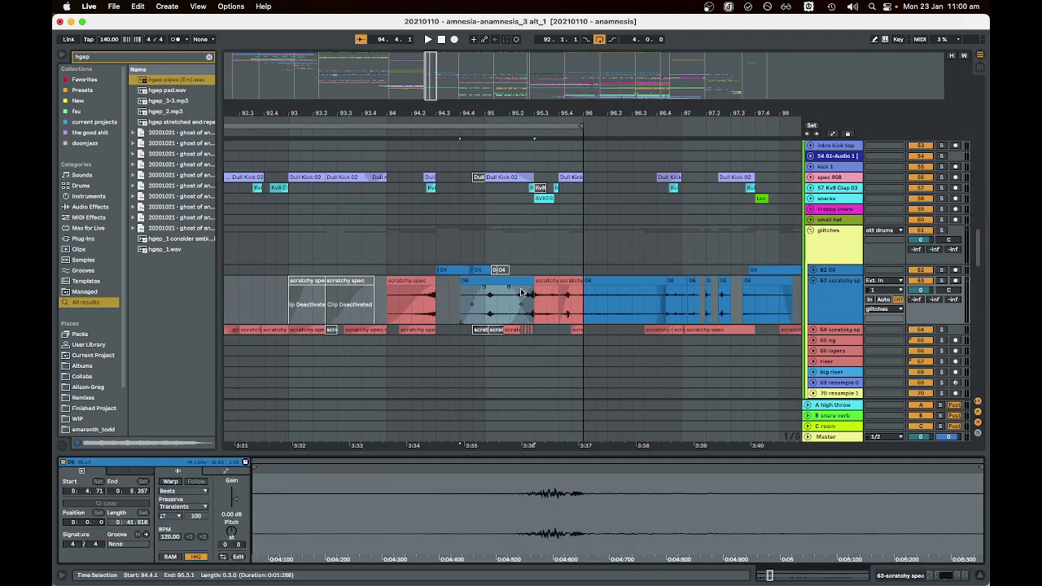
- Move the four-bar loop to cover 96.1.1 to 100.1.1
scroll(493, 279, down, 4)
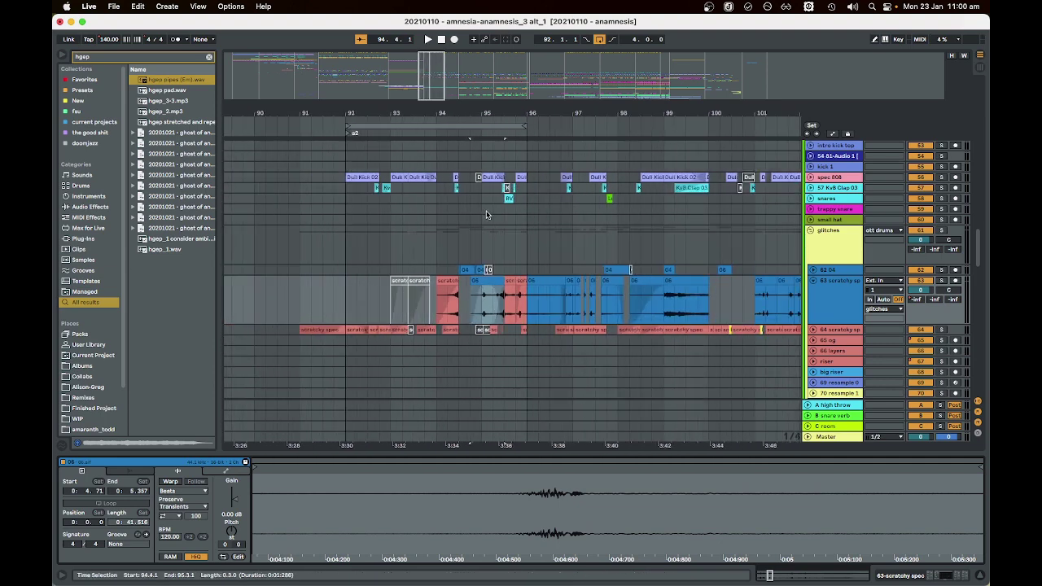
scroll(486, 215, left, 3)
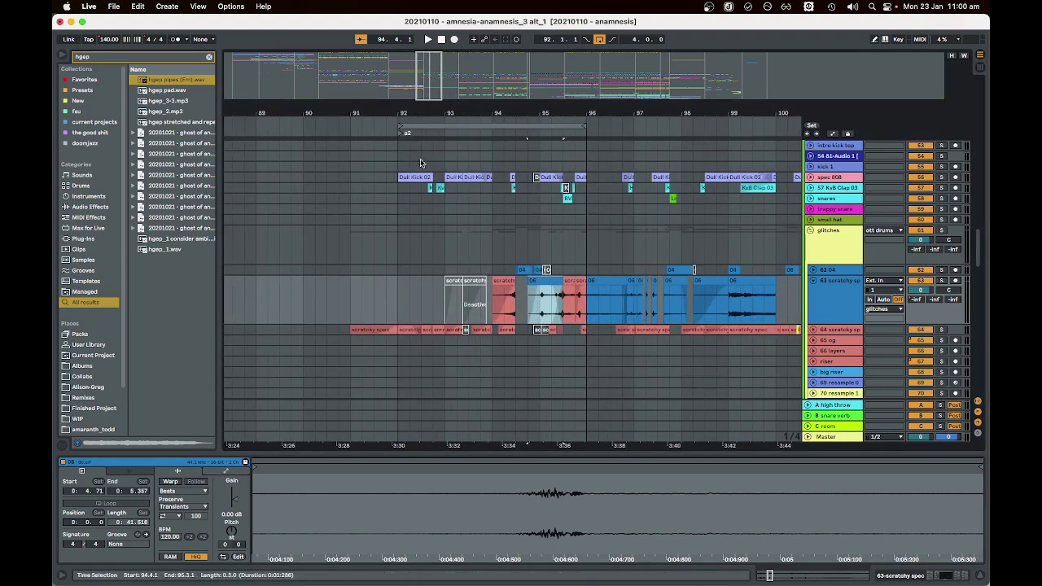
scroll(478, 309, up, 3)
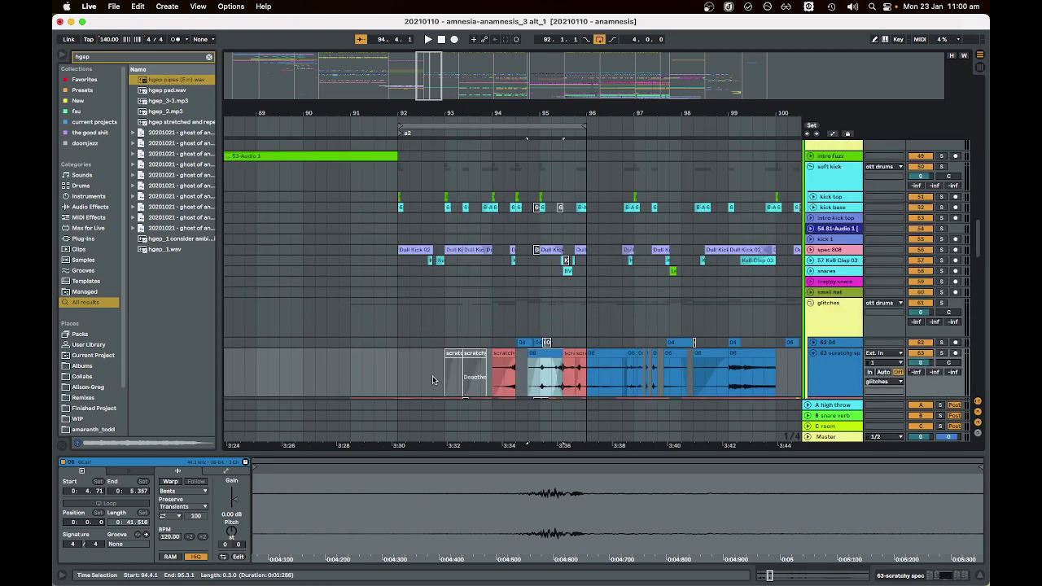
scroll(481, 309, down, 4)
scroll(514, 255, up, 3)
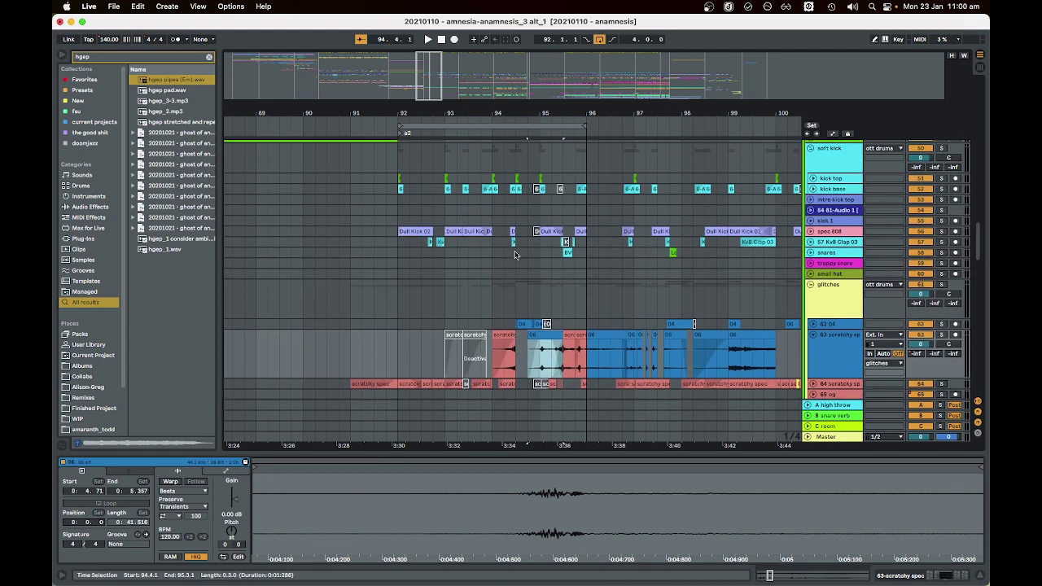
drag(439, 120, 640, 149)
scroll(643, 179, right, 3)
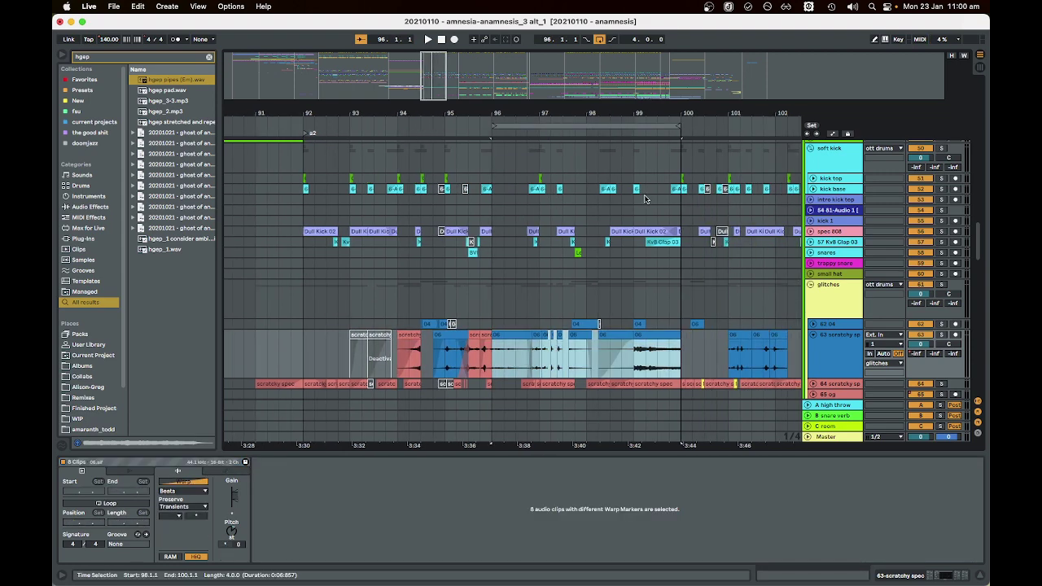
- Play the second four bars of a2 from 96.1.1 with the drum and glitch clips in view
scroll(665, 358, up, 2)
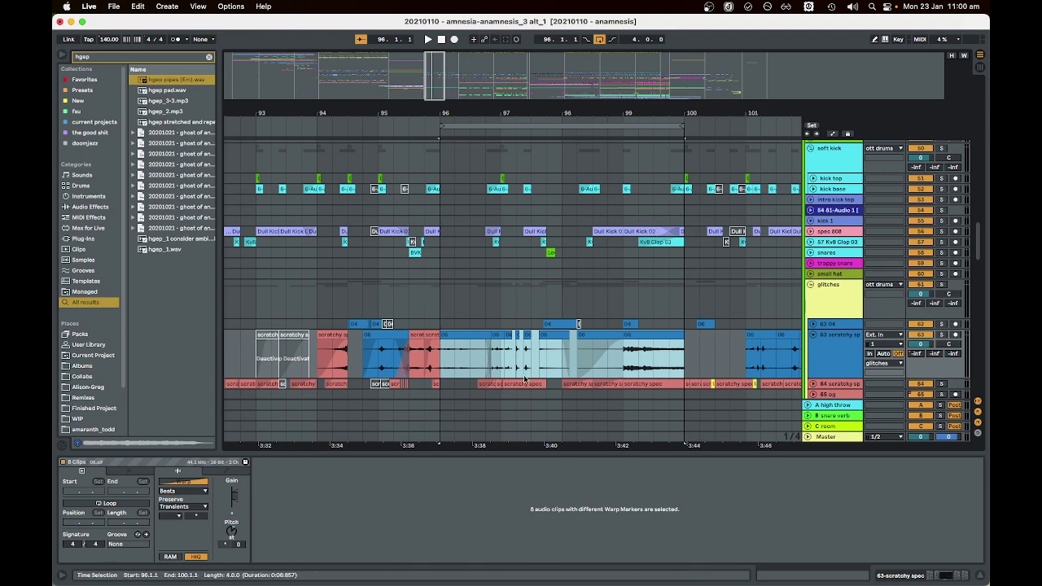
scroll(530, 381, up, 2)
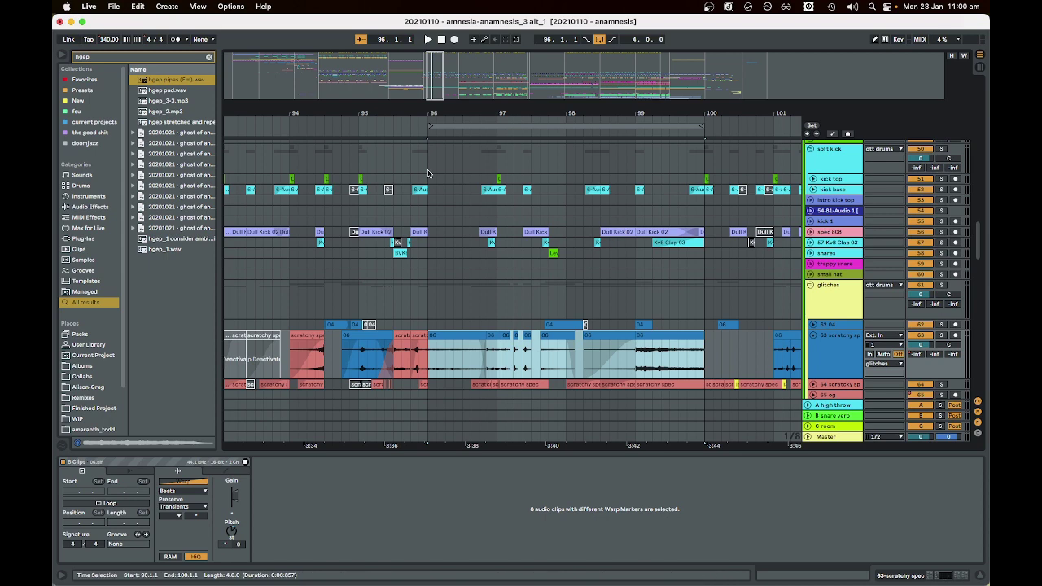
click(430, 233)
key(space)
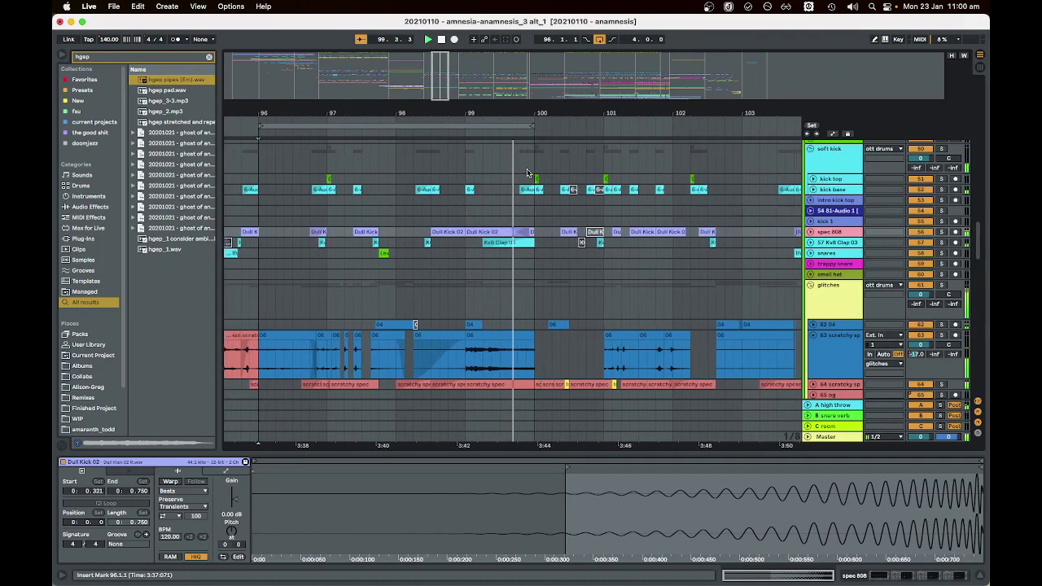
- Extend the loop start back to 92.1.1 for an eight-bar length and shift the loop to cover 100.1.1 to 108.1.1
key(minus)
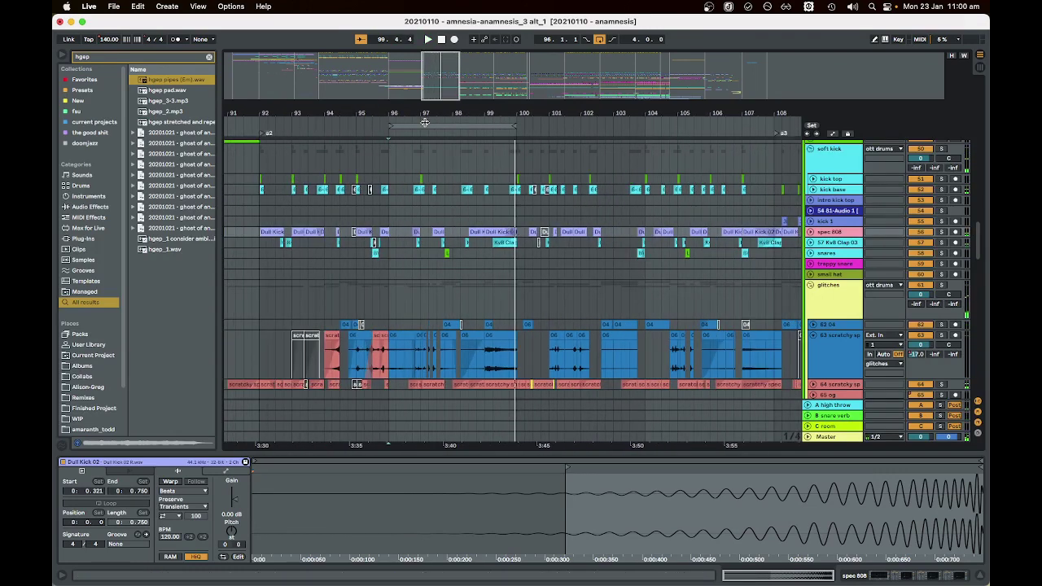
click(391, 125)
drag(391, 127, 265, 128)
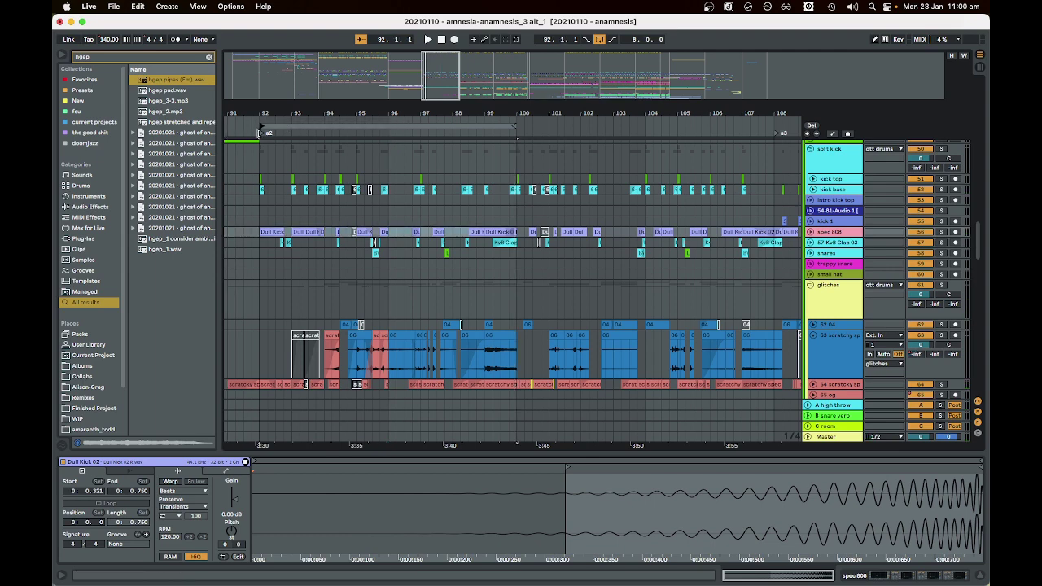
drag(352, 129, 624, 134)
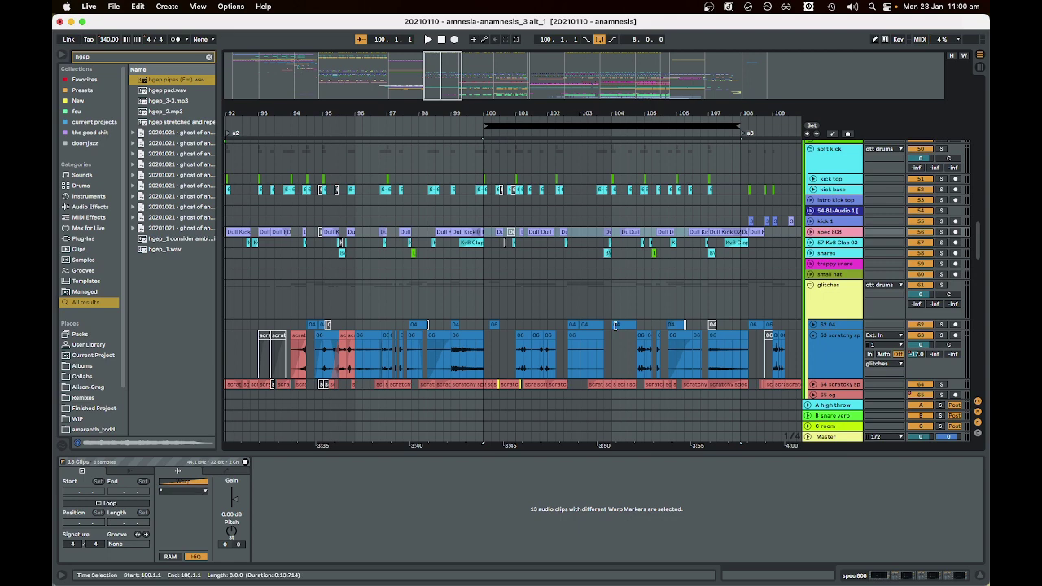
scroll(602, 165, up, 2)
scroll(621, 263, down, 4)
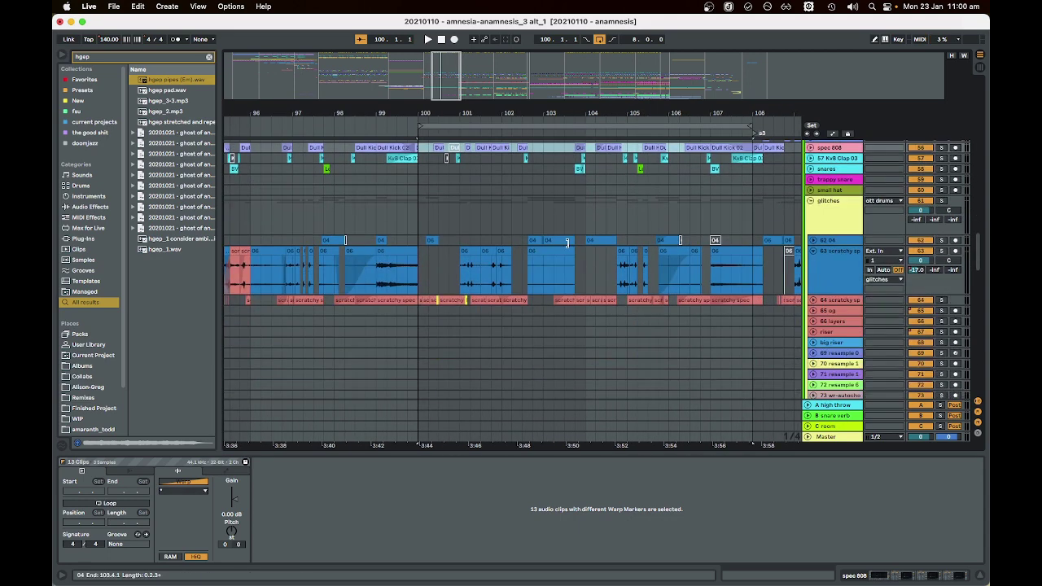
- Examine the drum and glitch clips across bars 100 to 108 of the arrangement
scroll(419, 304, up, 3)
scroll(434, 304, down, 3)
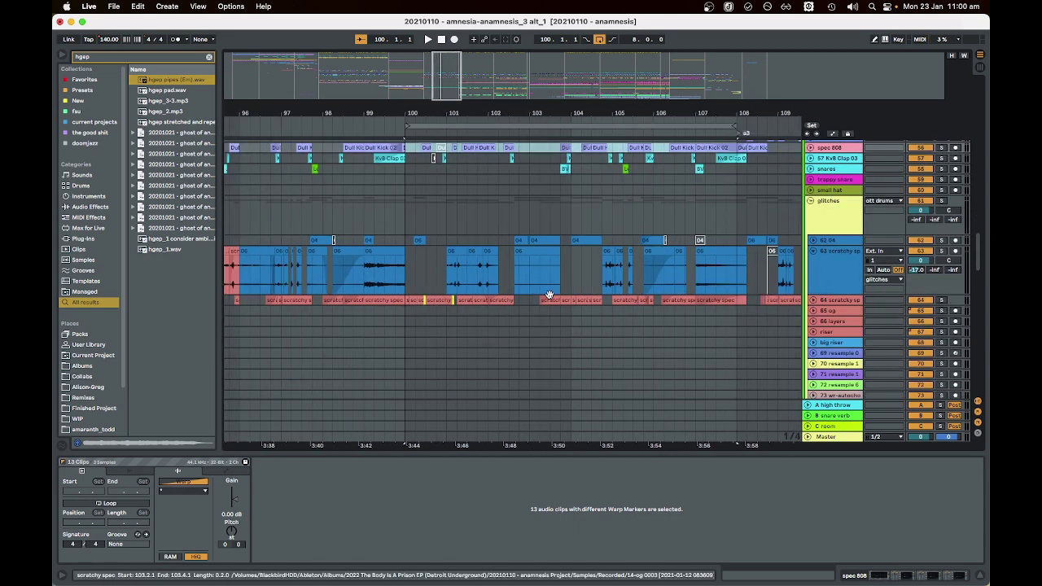
scroll(548, 269, up, 2)
scroll(582, 274, down, 1)
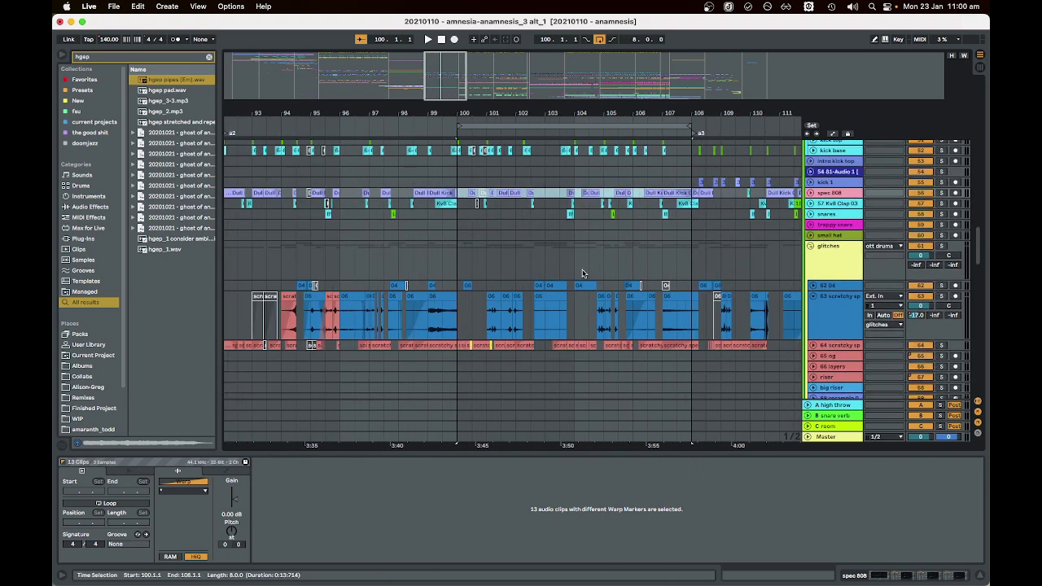
scroll(656, 283, down, 1)
scroll(560, 300, up, 1)
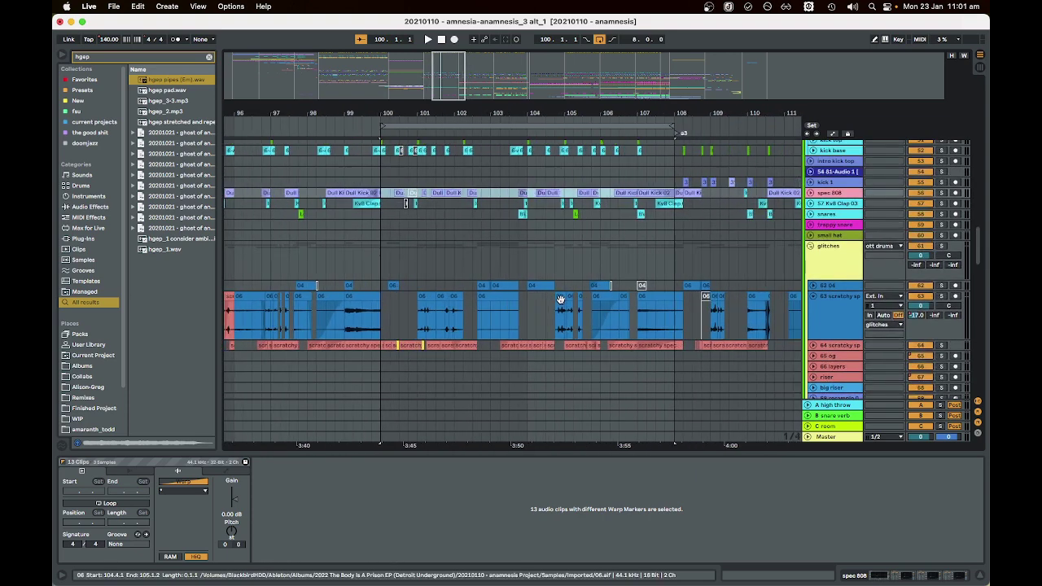
scroll(505, 317, up, 1)
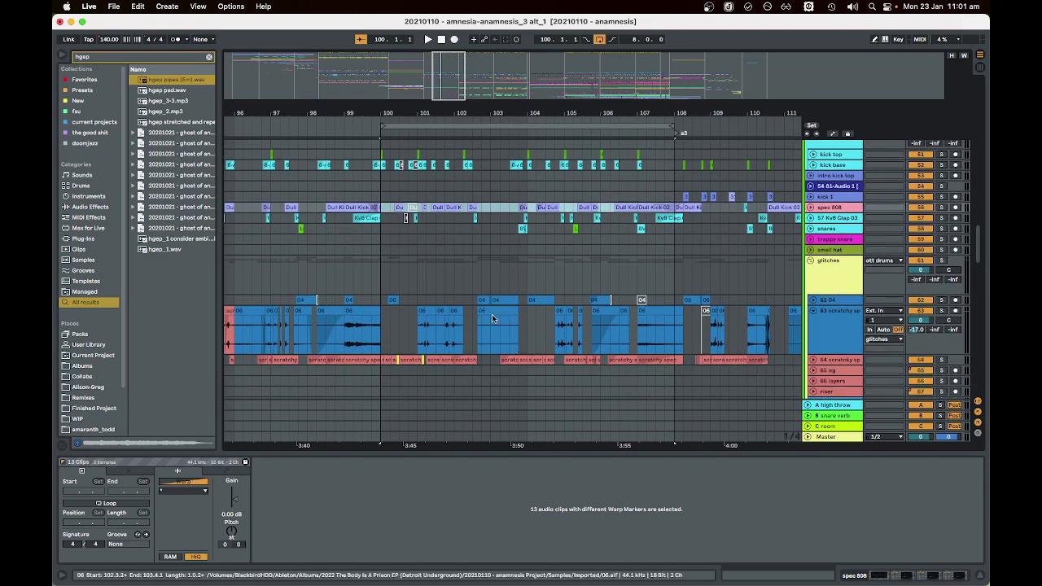
scroll(456, 343, up, 5)
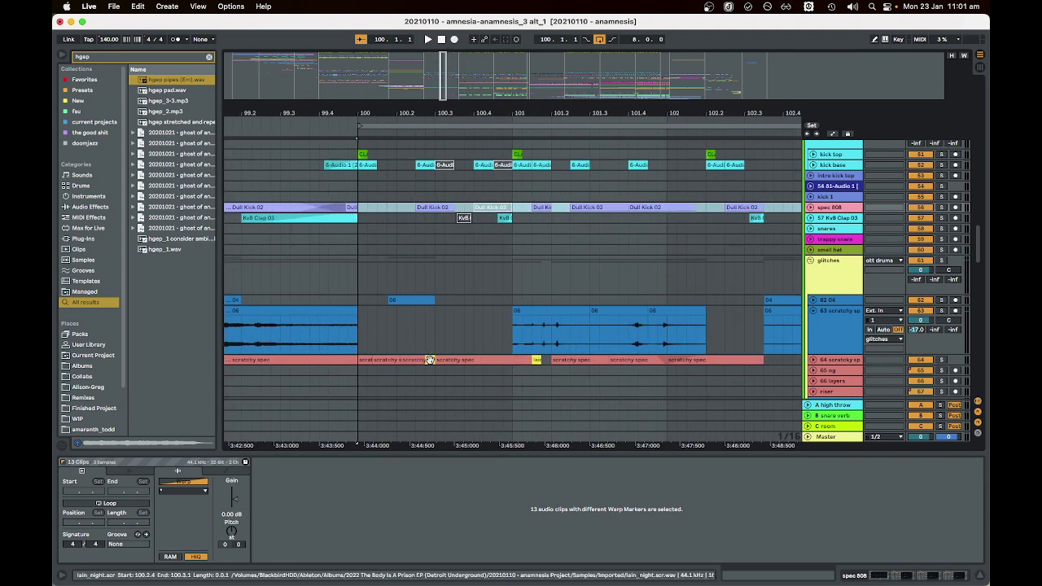
- Insert an audio track below the scratchy spec track, move the lain_night.scr clip near 100.2.4 onto it, and extend it to about two bars
click(429, 359)
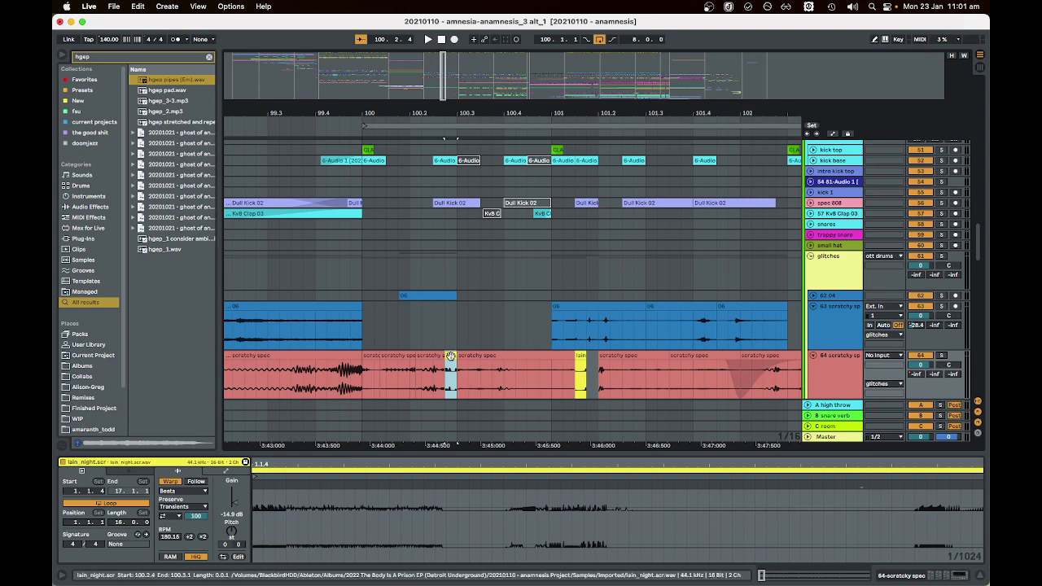
scroll(667, 328, down, 5)
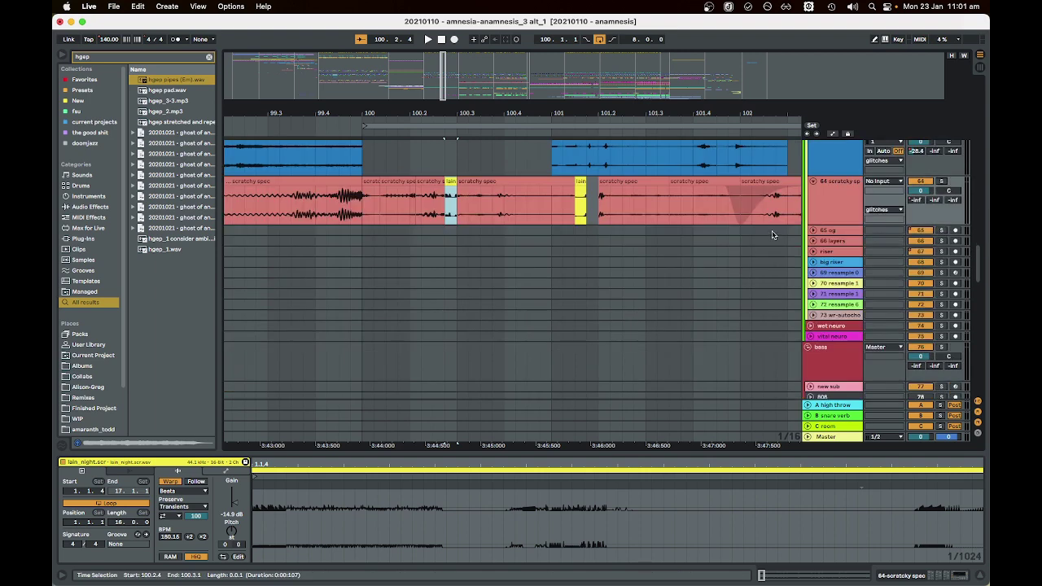
key(super+t)
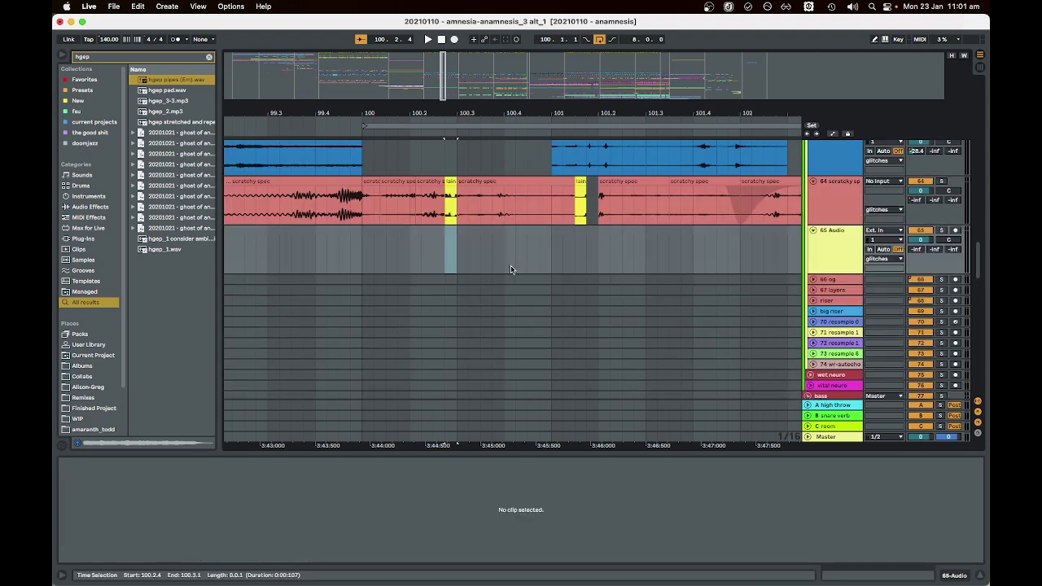
drag(451, 202, 802, 236)
key(super+z)
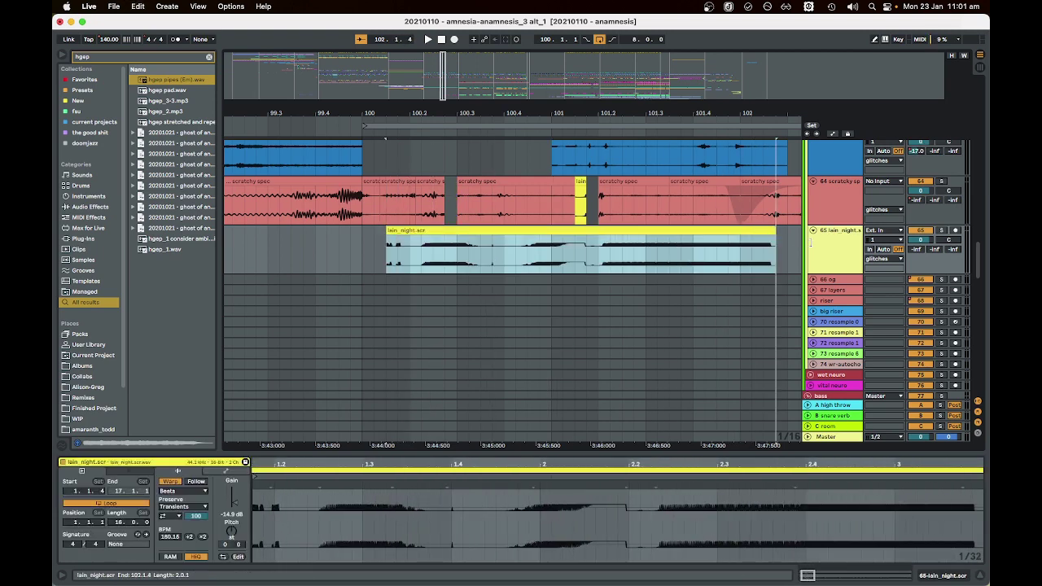
- Solo the new lain_night.scr track and play the extended clip to hear its source sound
scroll(720, 244, down, 2)
key(minus)
key(minus)
key(minus)
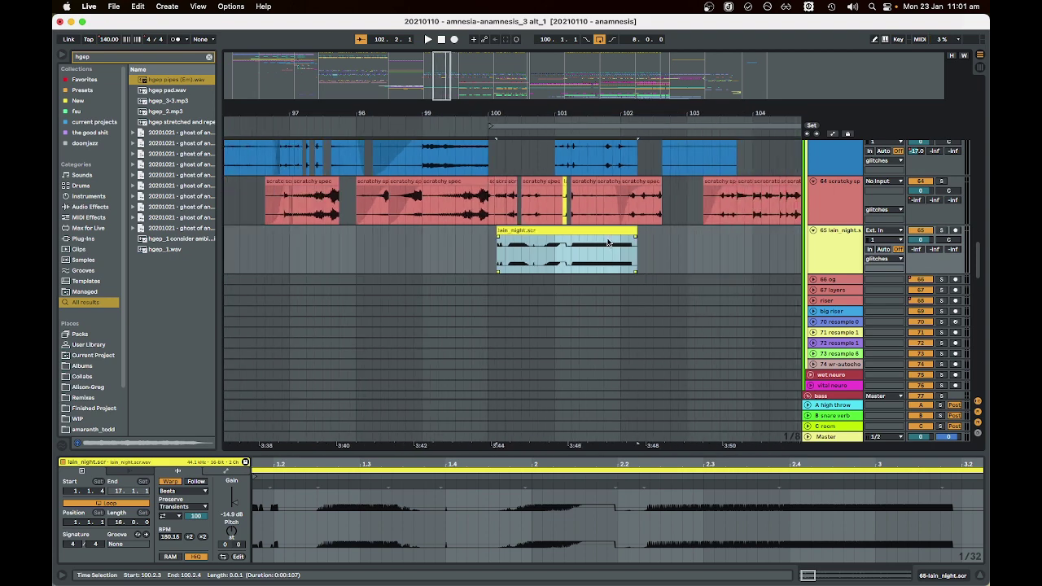
click(942, 231)
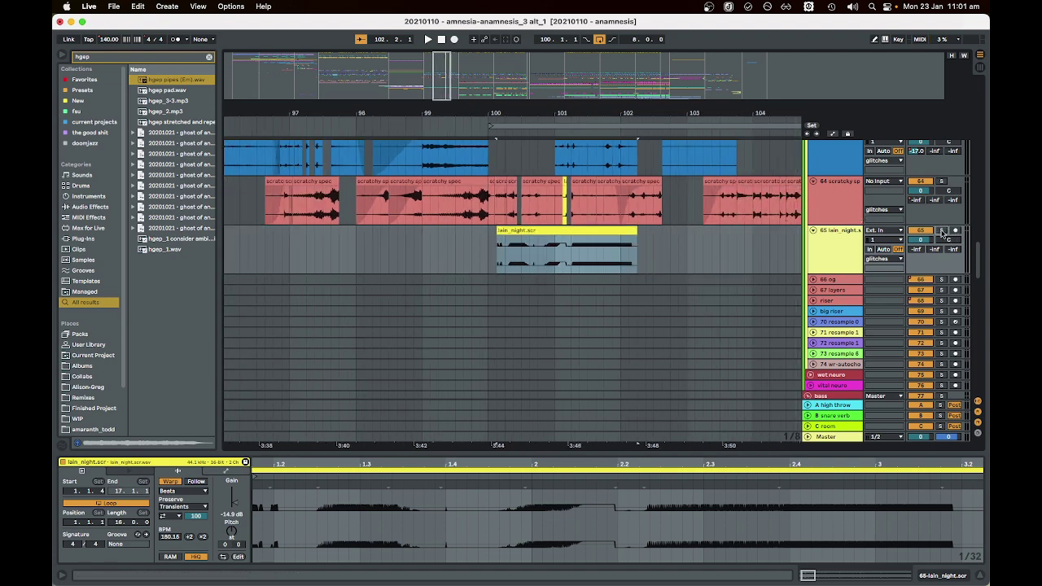
key(space)
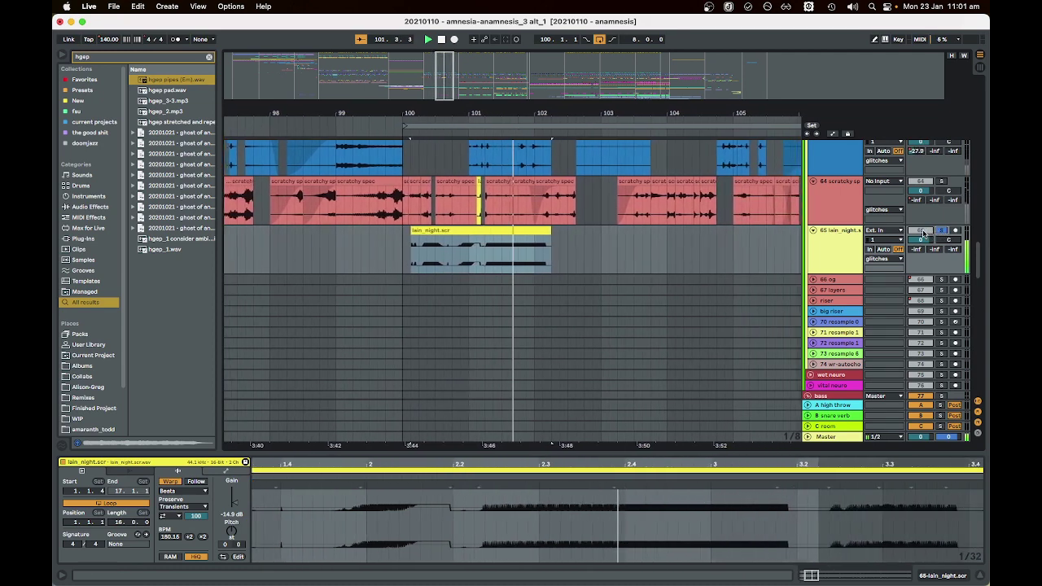
scroll(459, 248, up, 3)
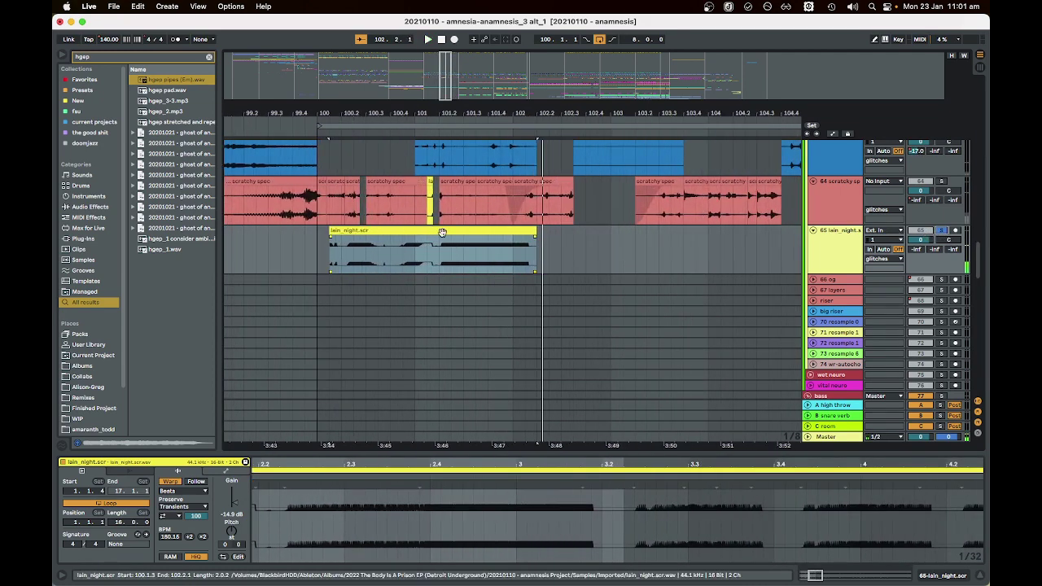
- Delete the extended lain_night.scr clip, and undo the edits back to before the extra audio track was inserted
click(442, 230)
key(Delete)
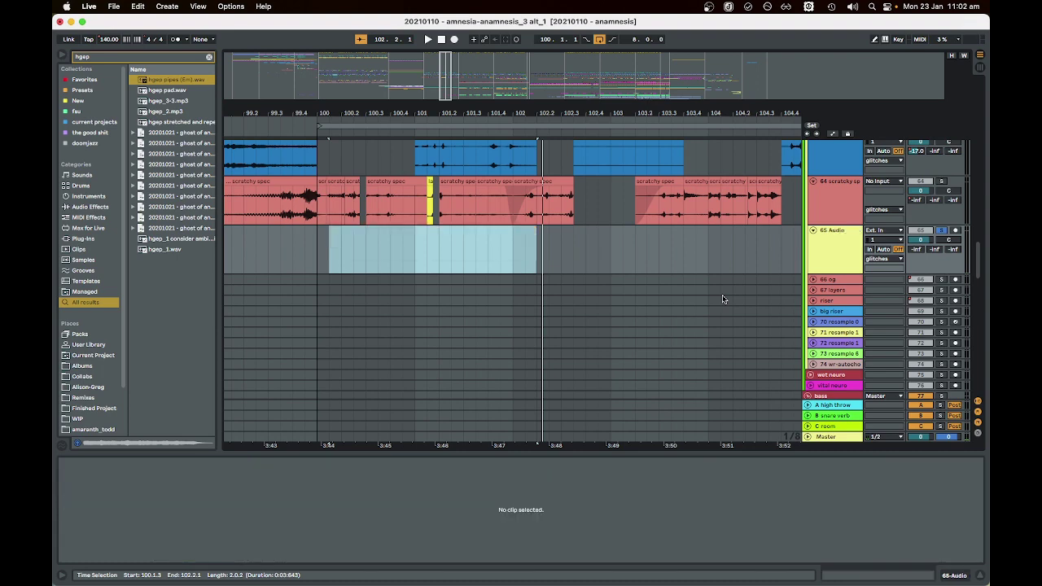
key(super+z)
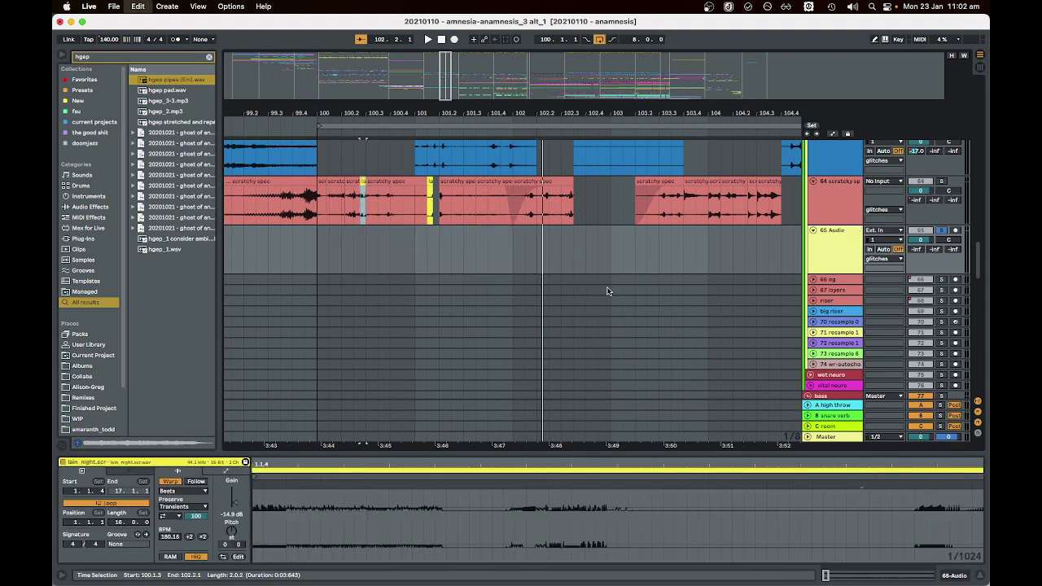
key(super+z)
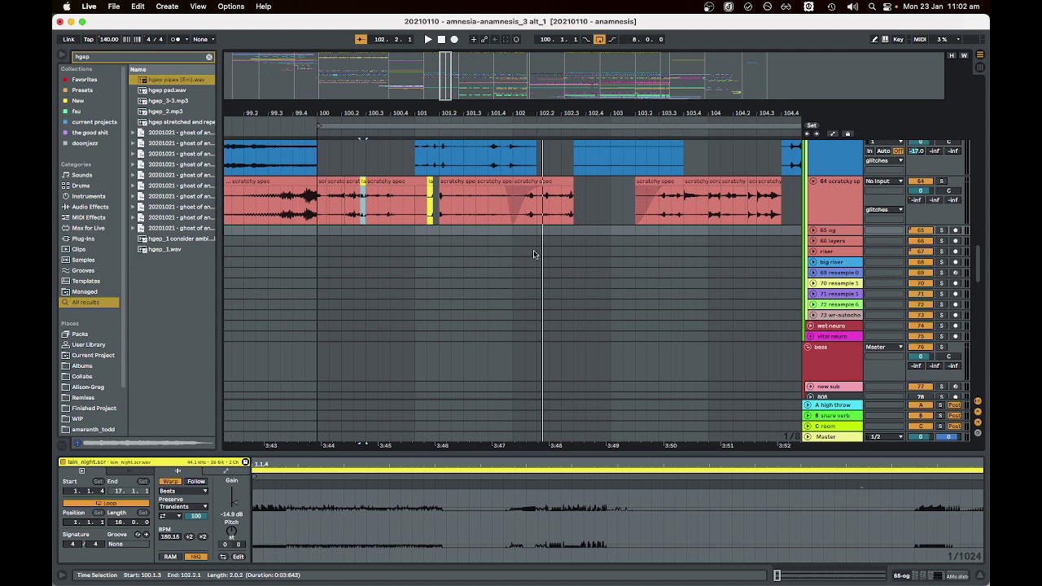
- Examine how the glitch, scratchy spec, snare and kick clips are arranged from bar 99 to 117
scroll(513, 248, down, 2)
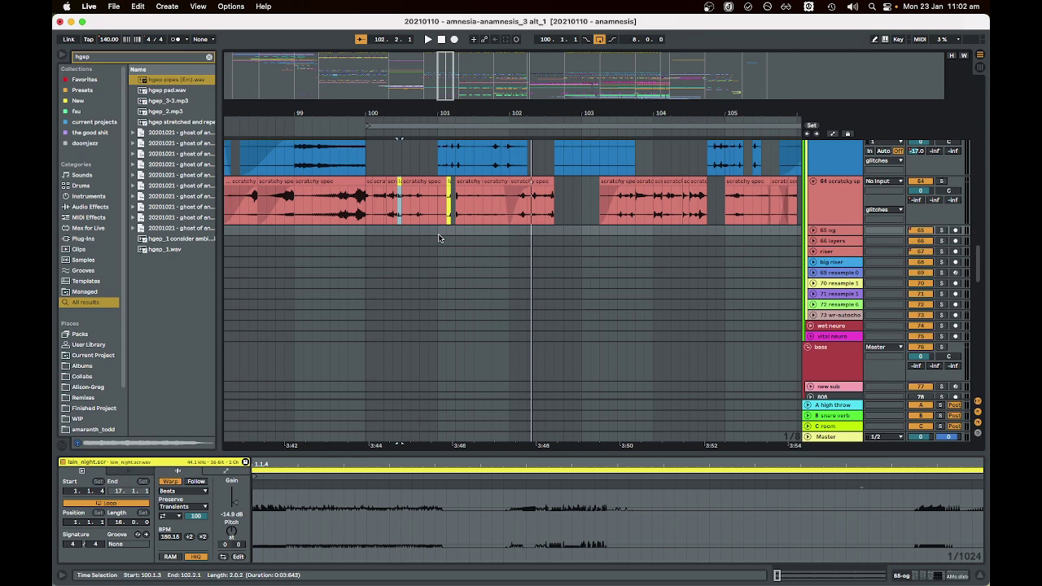
scroll(444, 233, up, 4)
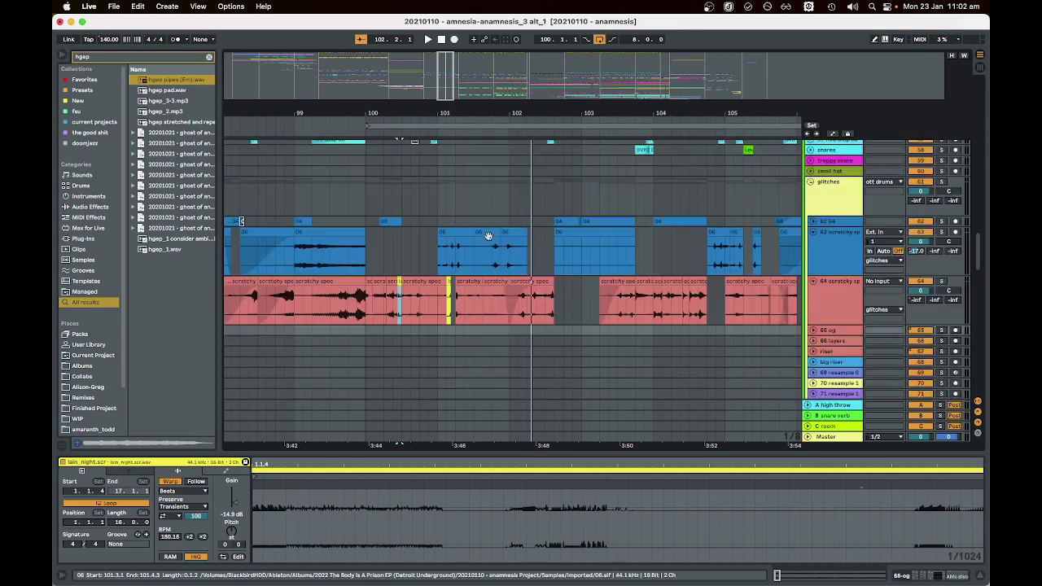
scroll(489, 295, down, 1)
scroll(490, 294, down, 3)
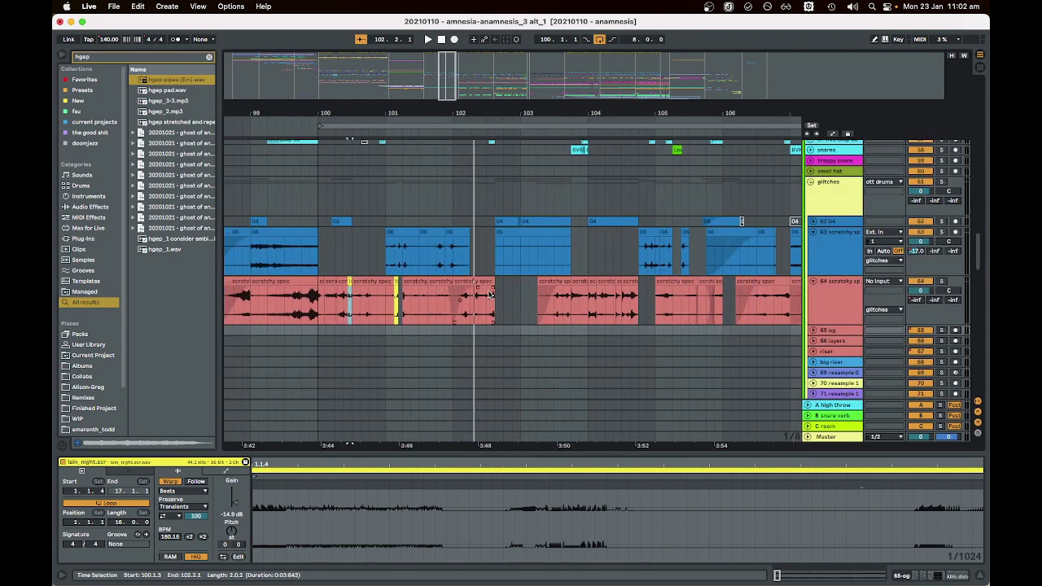
scroll(472, 295, up, 6)
scroll(473, 295, down, 2)
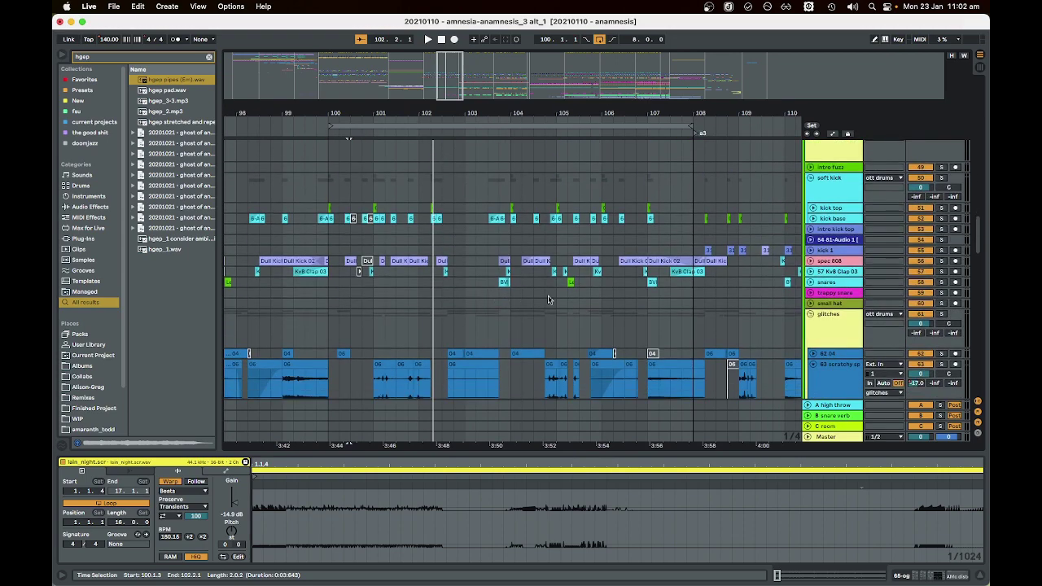
scroll(423, 277, down, 5)
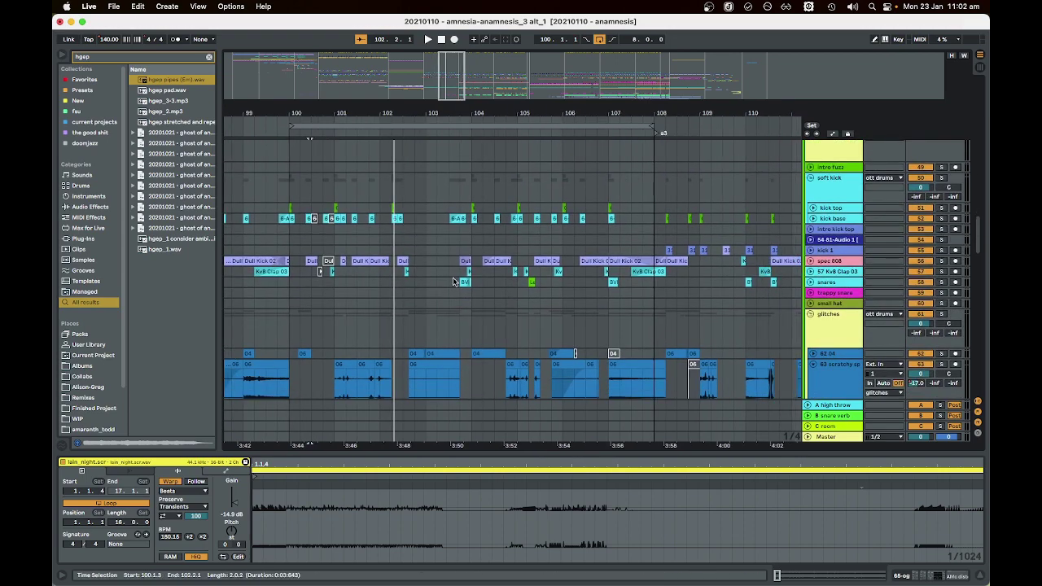
scroll(535, 248, up, 5)
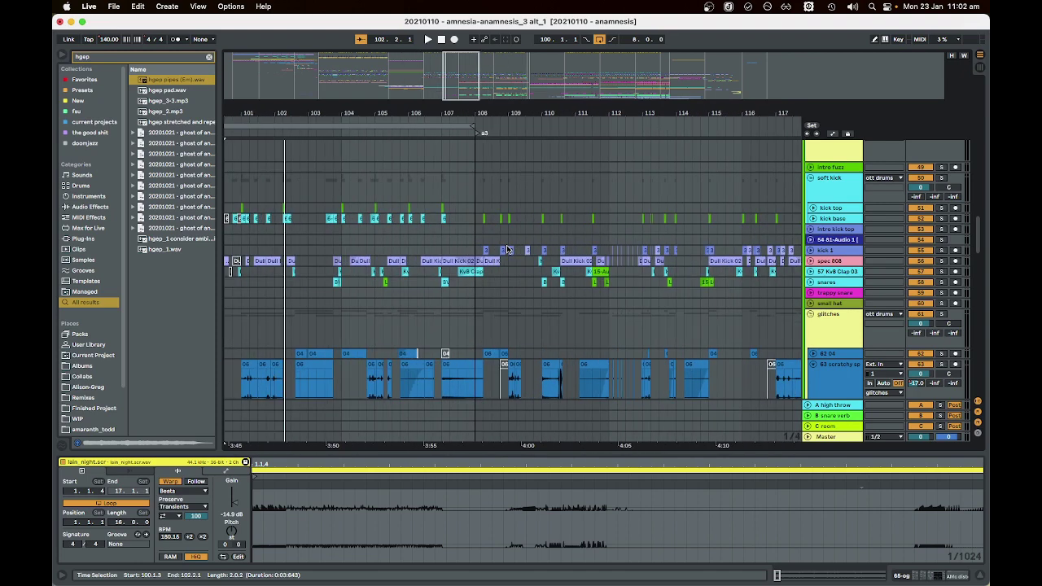
- Solo the kick base track and the kick 1 track in turn, playing from bar 108 to hear each kick
click(479, 242)
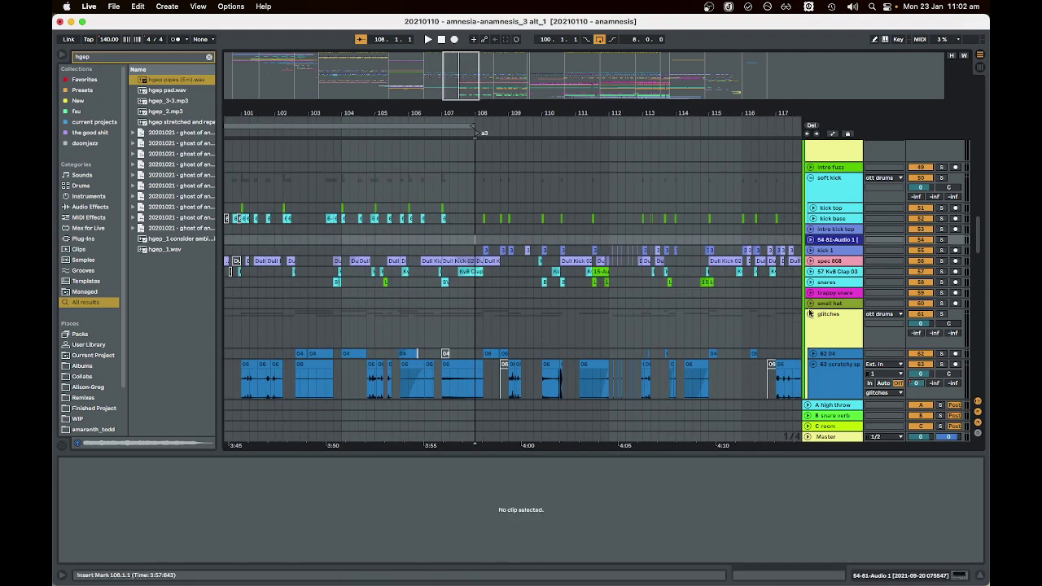
scroll(489, 236, left, 5)
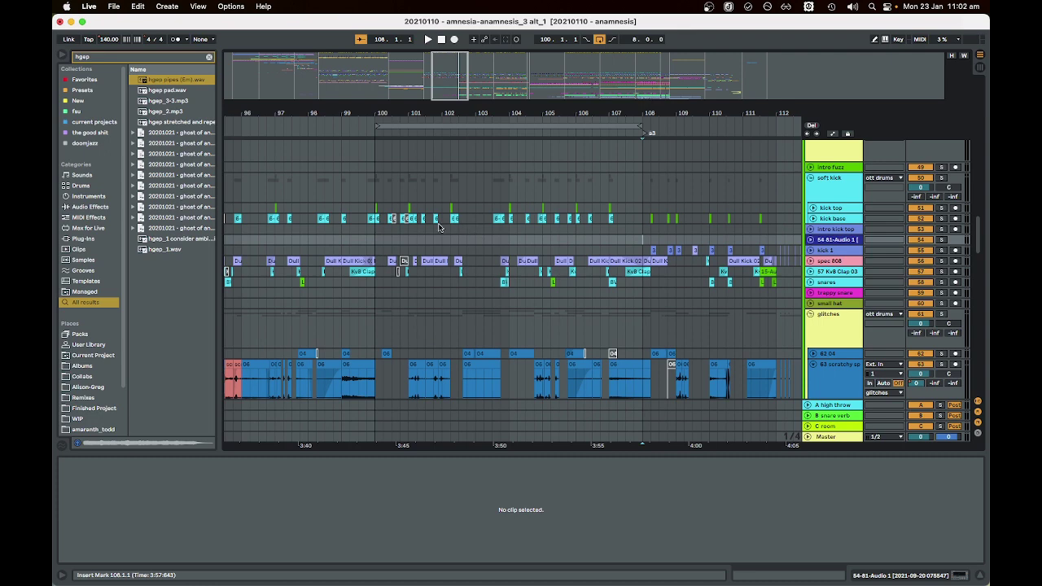
click(440, 227)
key(space)
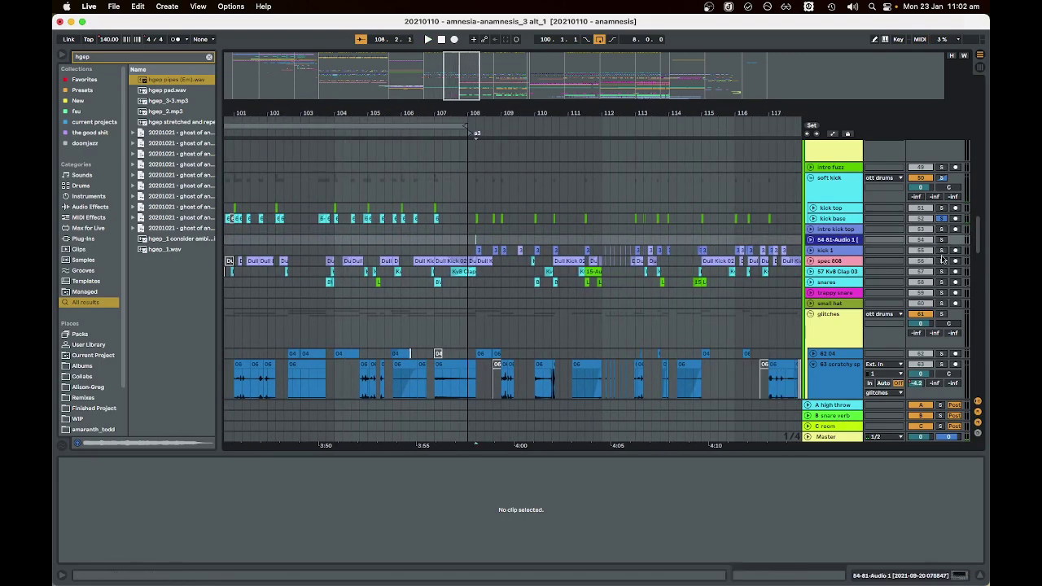
key(space)
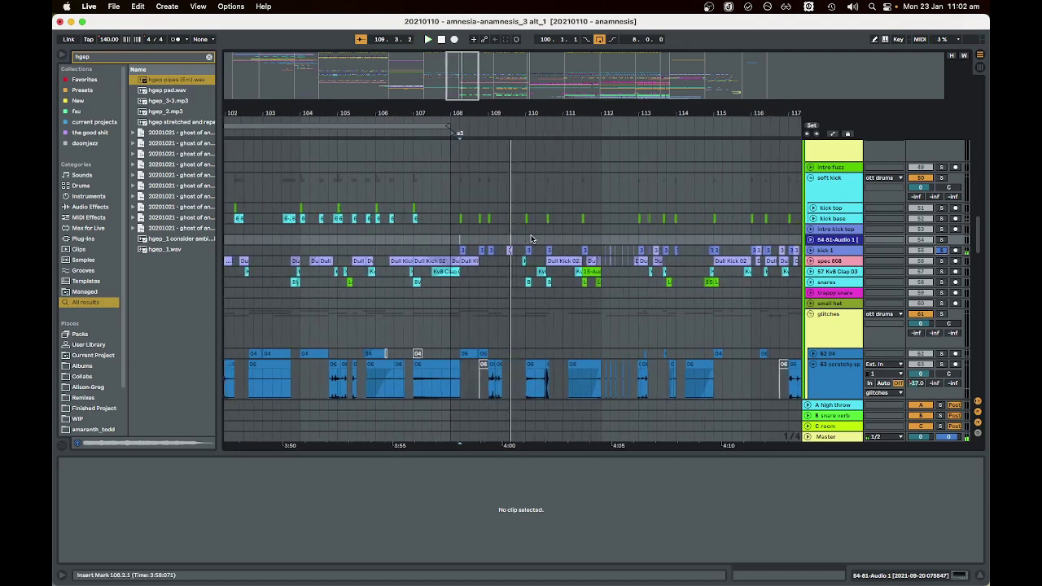
- Unfold the kick 1 track and inspect the kick waveforms around bar 110
scroll(540, 234, up, 3)
click(812, 250)
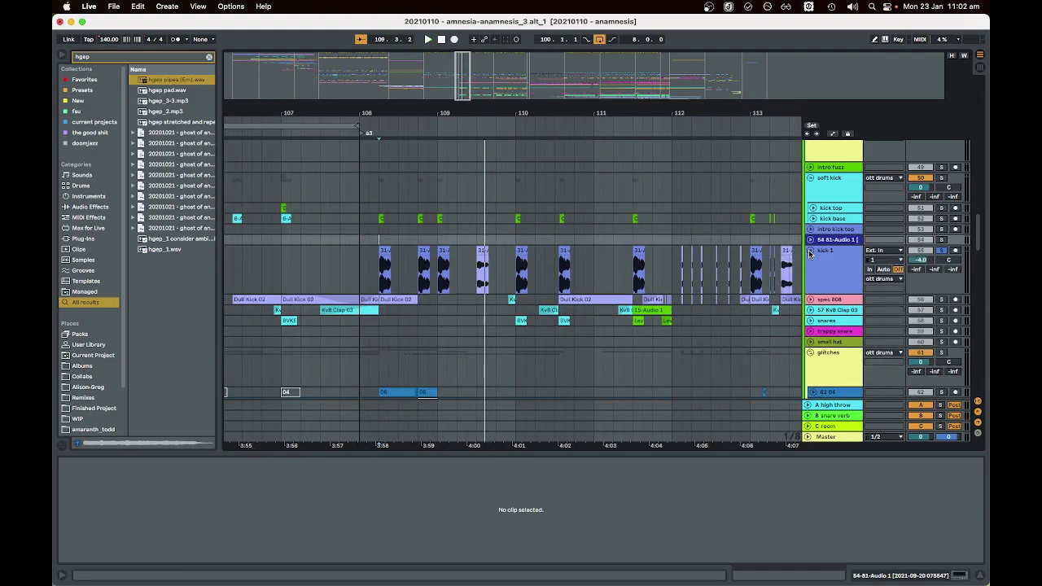
scroll(460, 287, up, 3)
scroll(464, 287, up, 2)
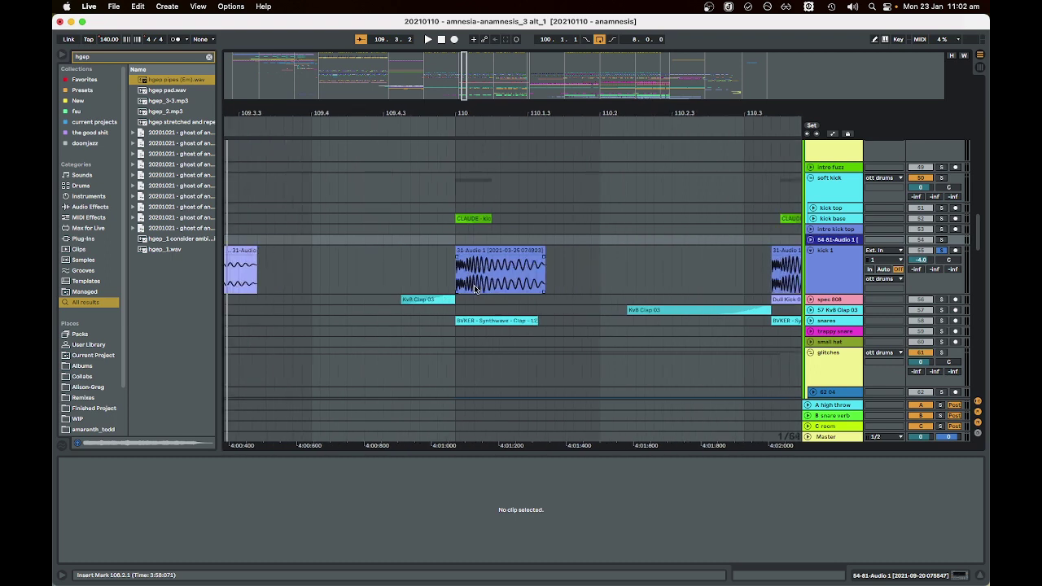
scroll(484, 286, down, 5)
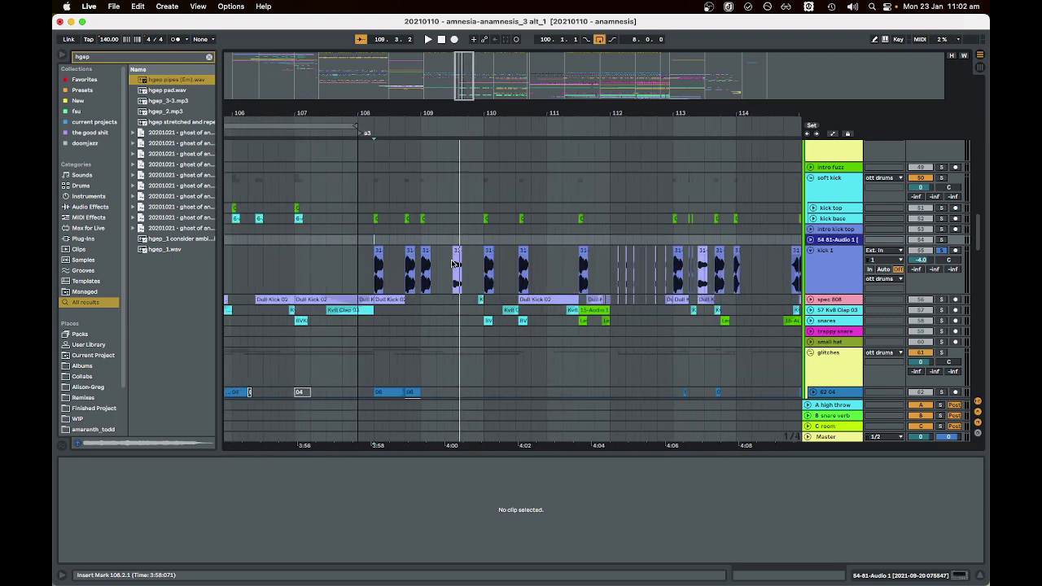
scroll(448, 279, down, 1)
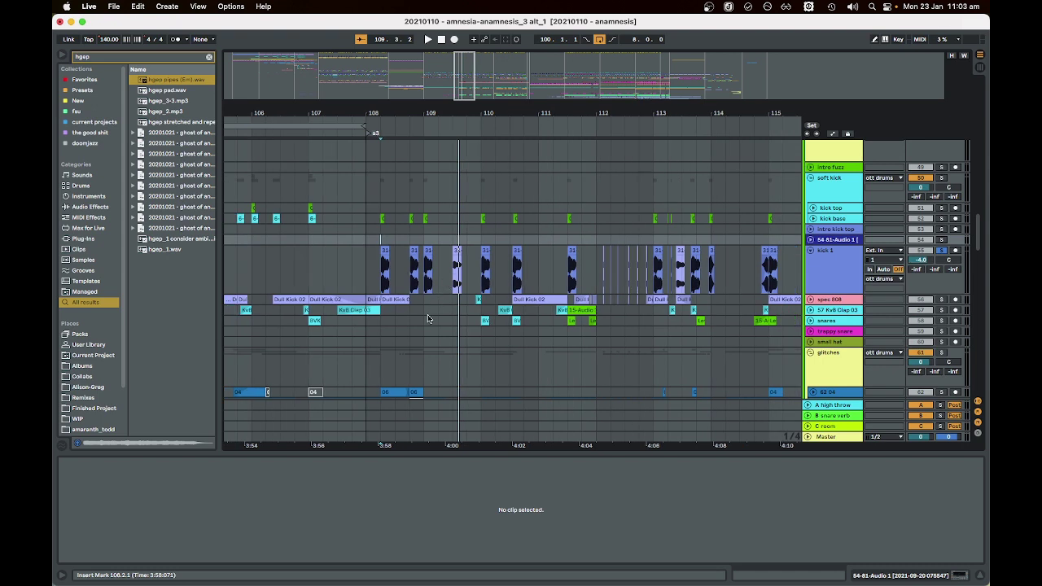
- Examine the kick 1, clap, snare and glitch patterns through the a3 section starting at bar 108
scroll(440, 322, down, 5)
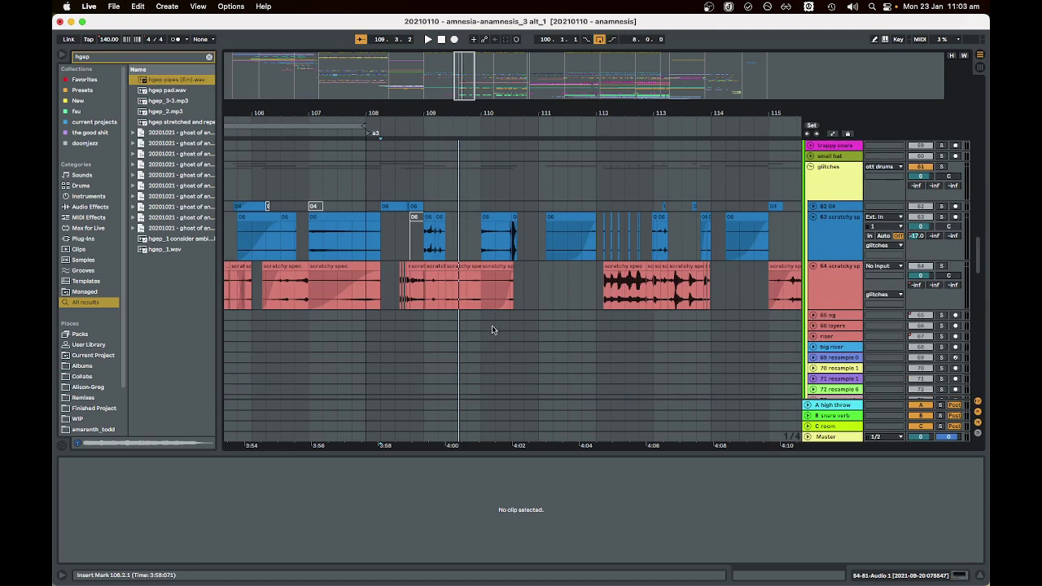
scroll(515, 299, up, 3)
scroll(513, 298, up, 2)
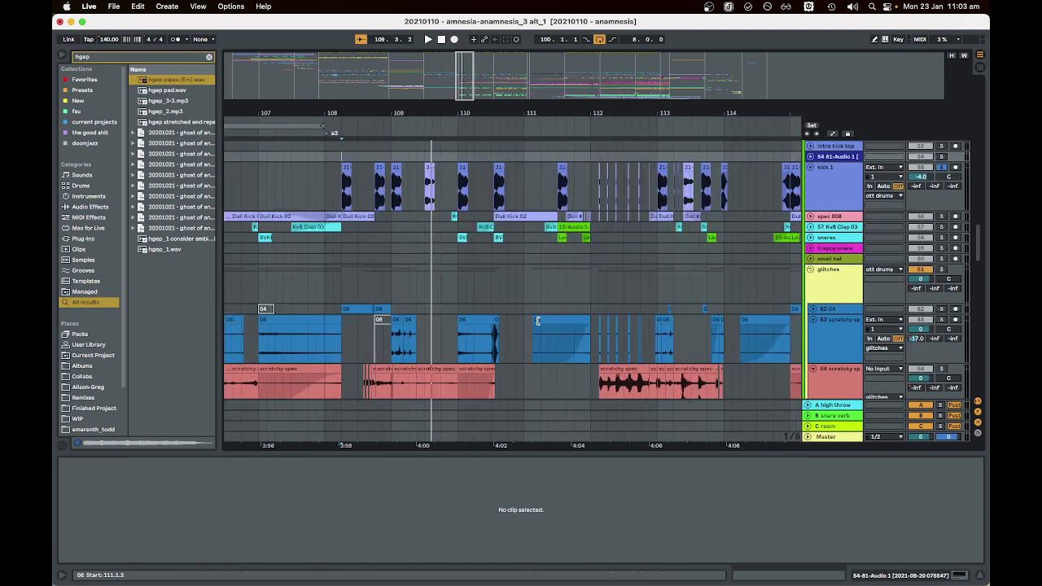
scroll(537, 322, right, 3)
scroll(619, 324, up, 4)
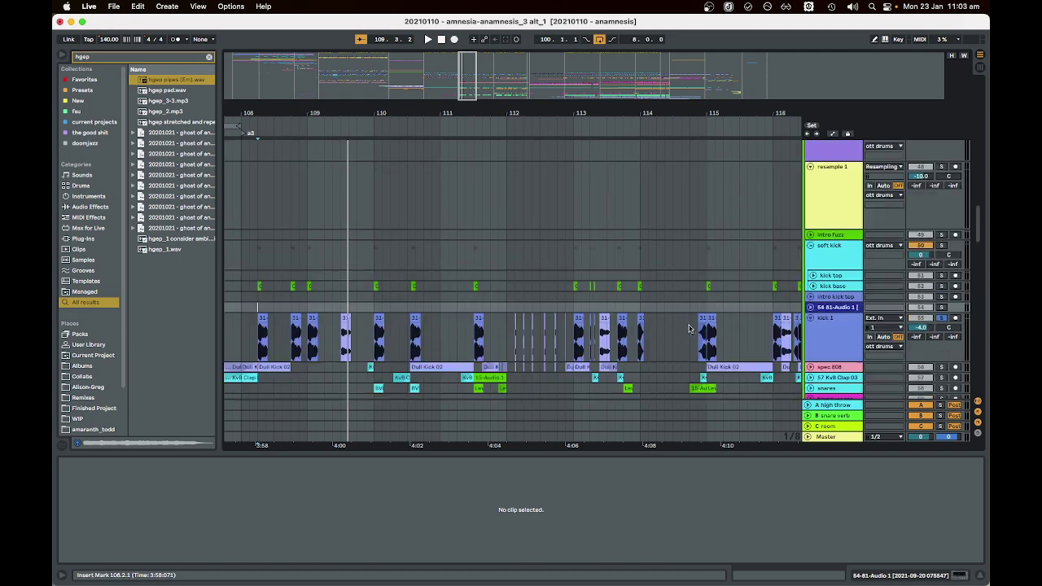
scroll(660, 328, down, 4)
scroll(595, 329, down, 5)
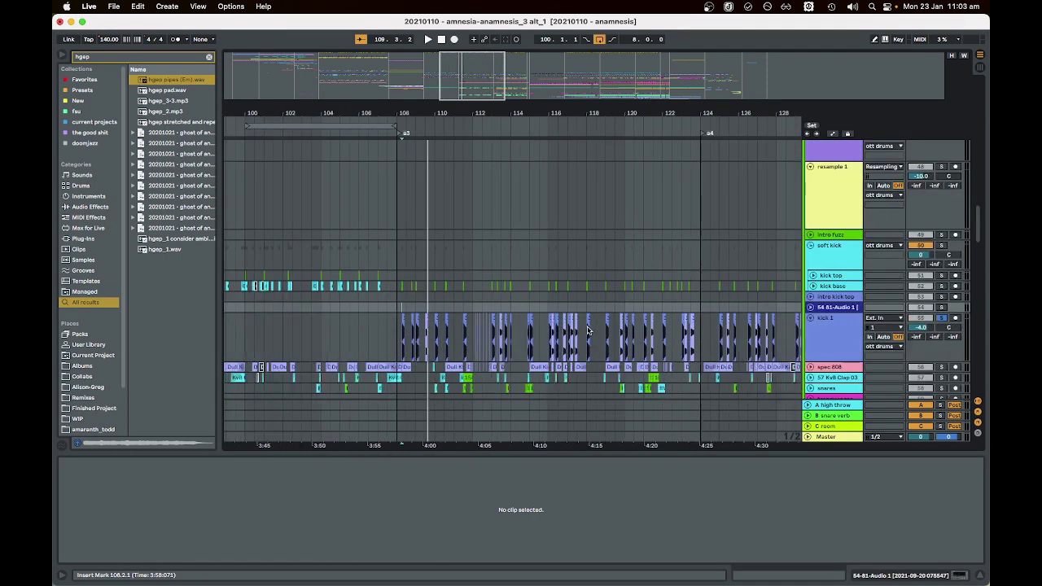
scroll(611, 325, up, 5)
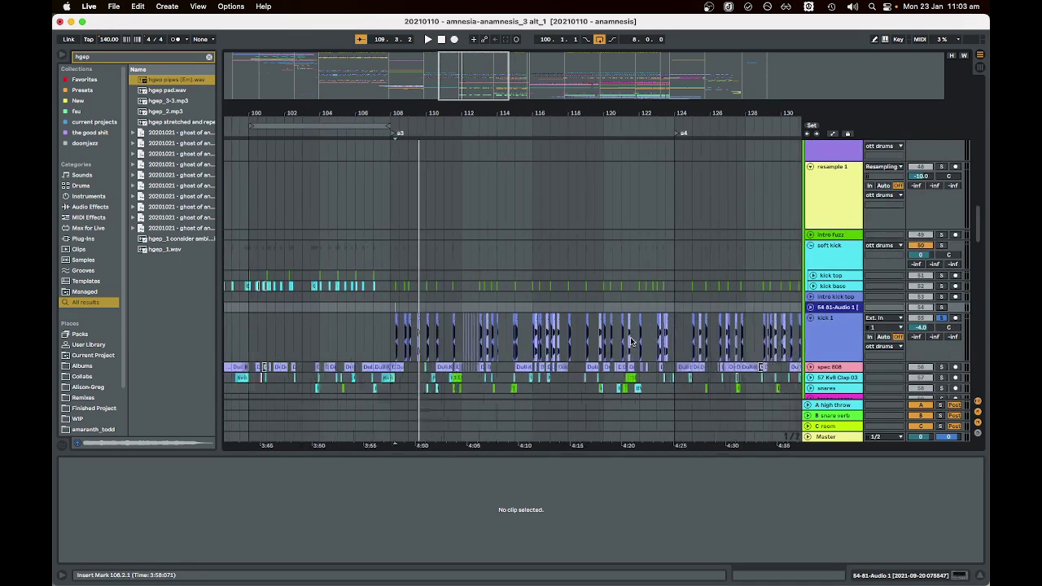
- Examine the kick, glitch and scratchy spec clips from the a3 section through the a4 section starting at bar 124
scroll(509, 313, down, 5)
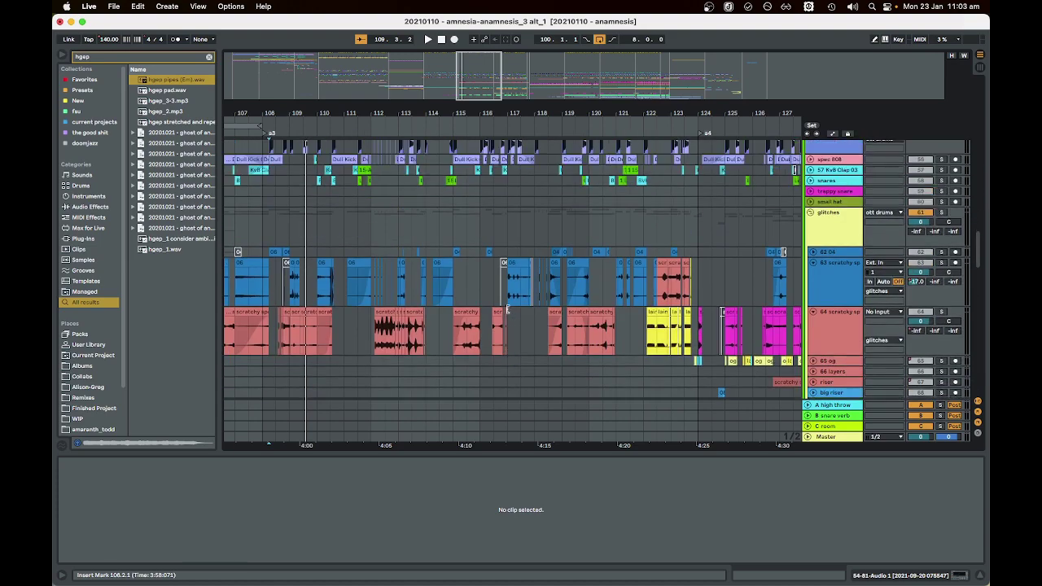
scroll(503, 311, right, 3)
scroll(499, 310, right, 6)
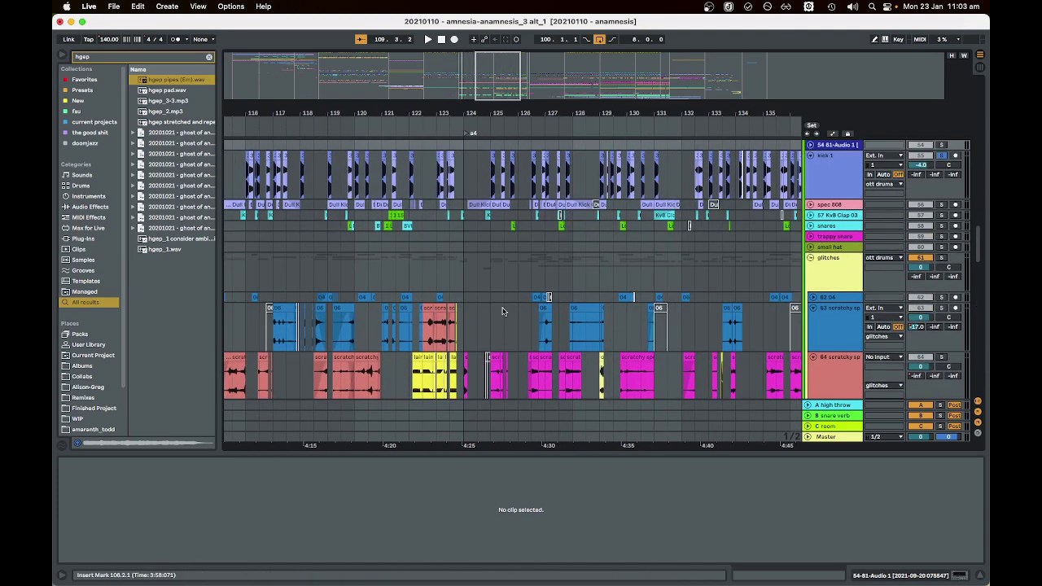
scroll(456, 342, up, 5)
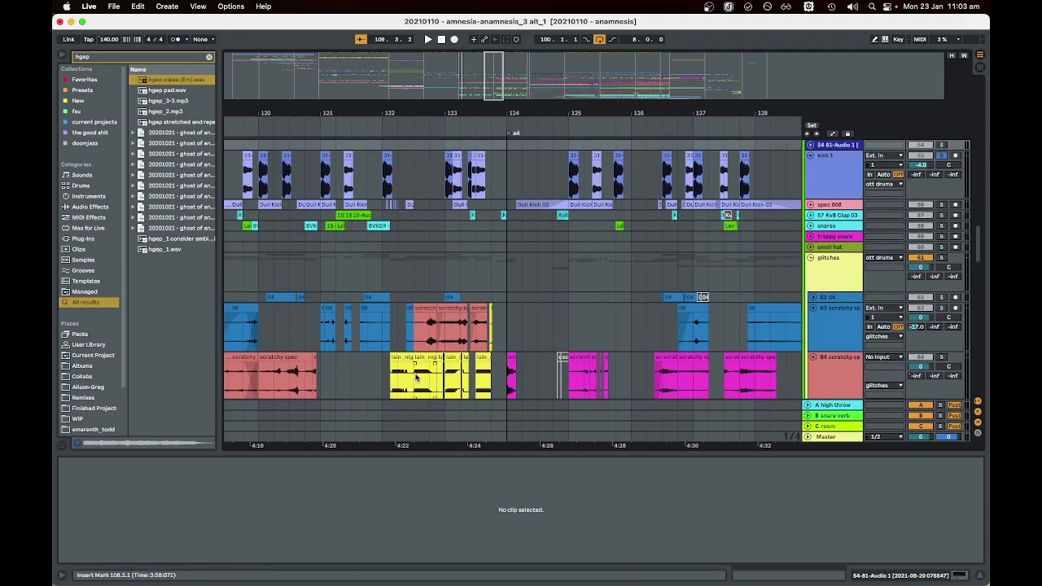
scroll(429, 394, down, 2)
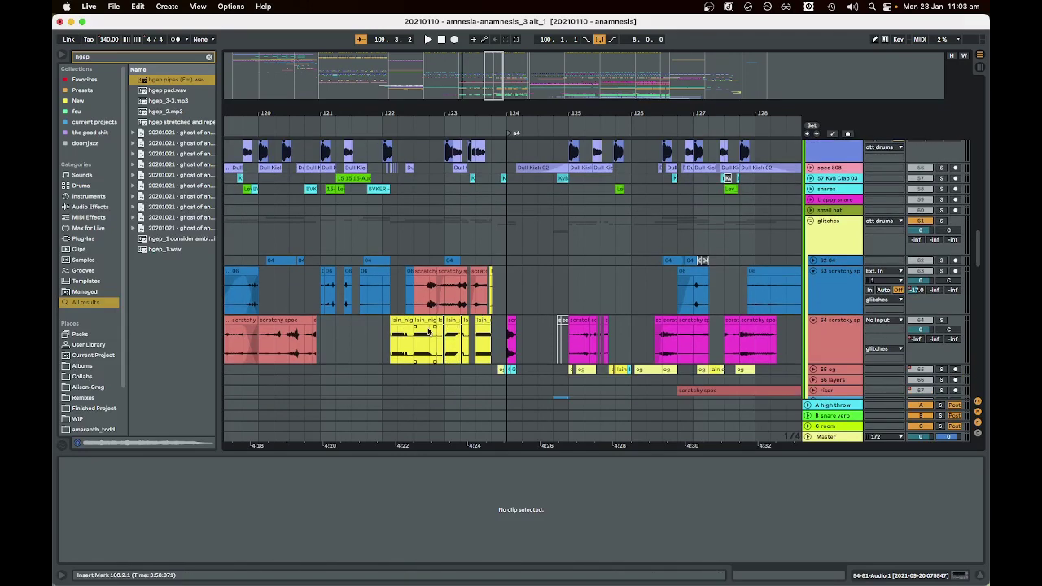
scroll(456, 326, right, 3)
scroll(454, 336, down, 3)
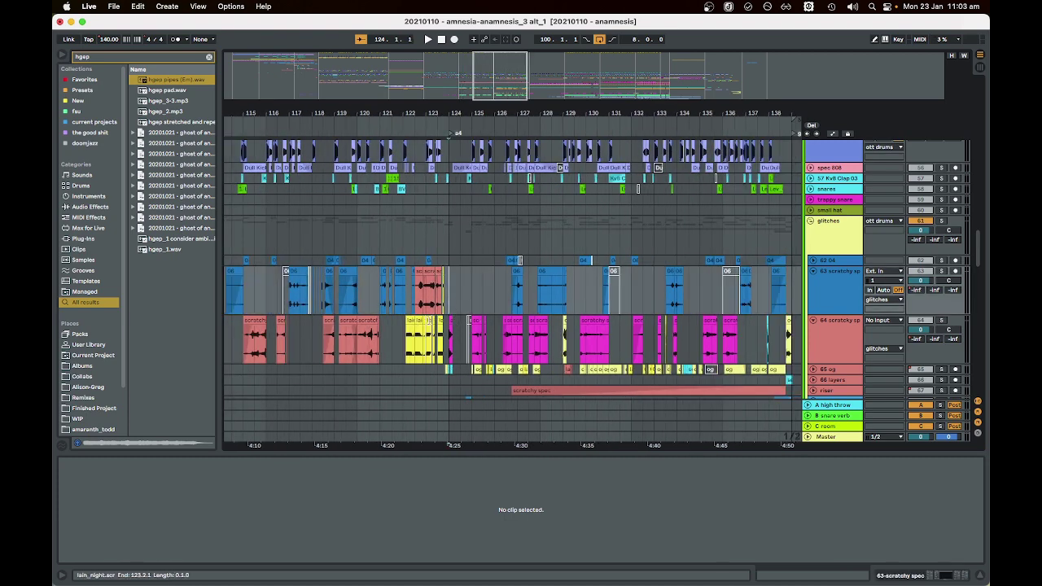
- Select the first lain_night clip on the 64 scratchy spec track at bar 122 and play the arrangement from it
scroll(425, 324, up, 3)
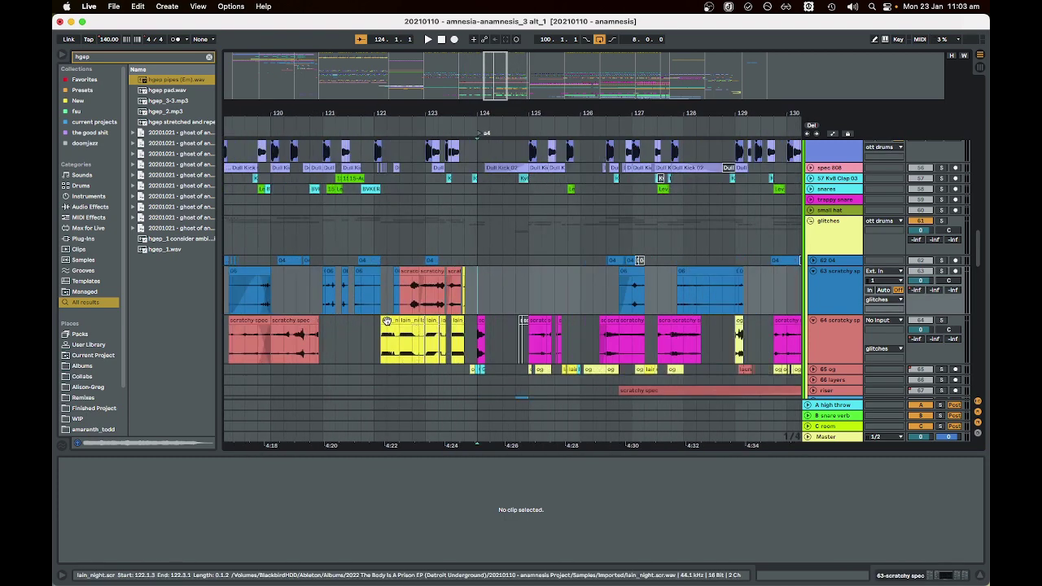
click(387, 321)
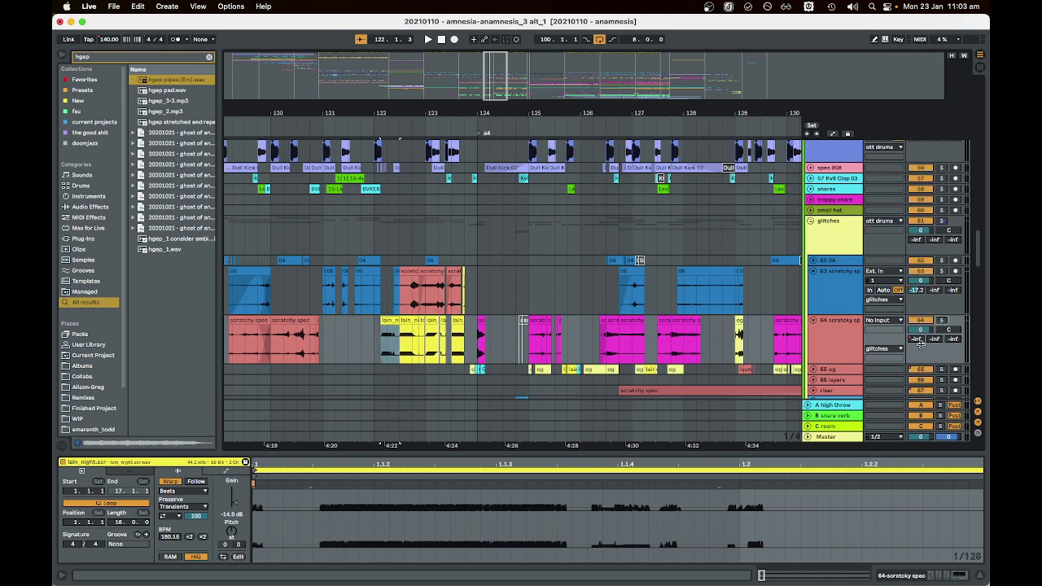
key(space)
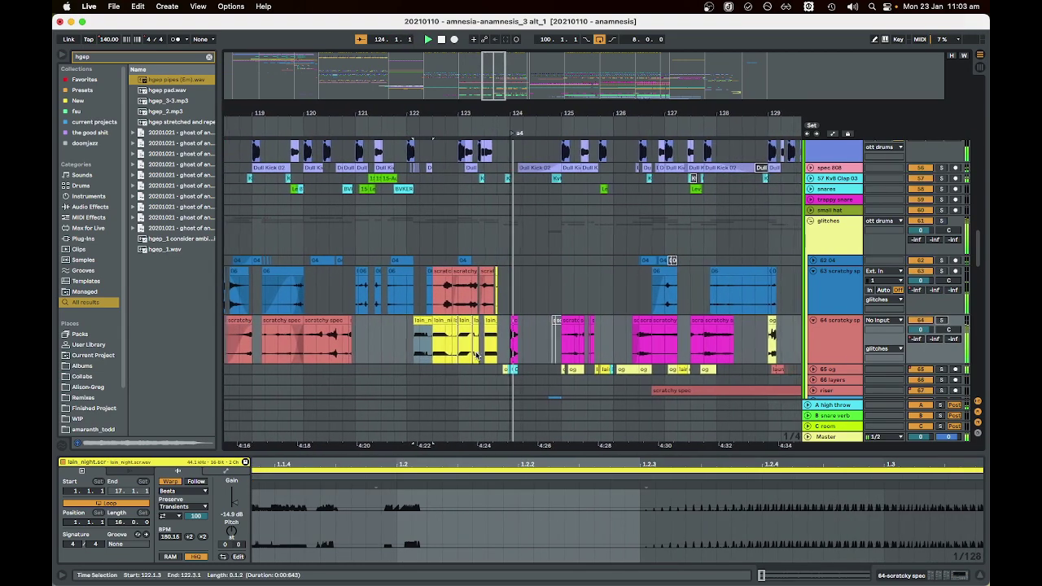
- Open the ott drums group's effect chain and look through its devices from Reverb to Utility
scroll(534, 325, up, 5)
scroll(749, 336, up, 10)
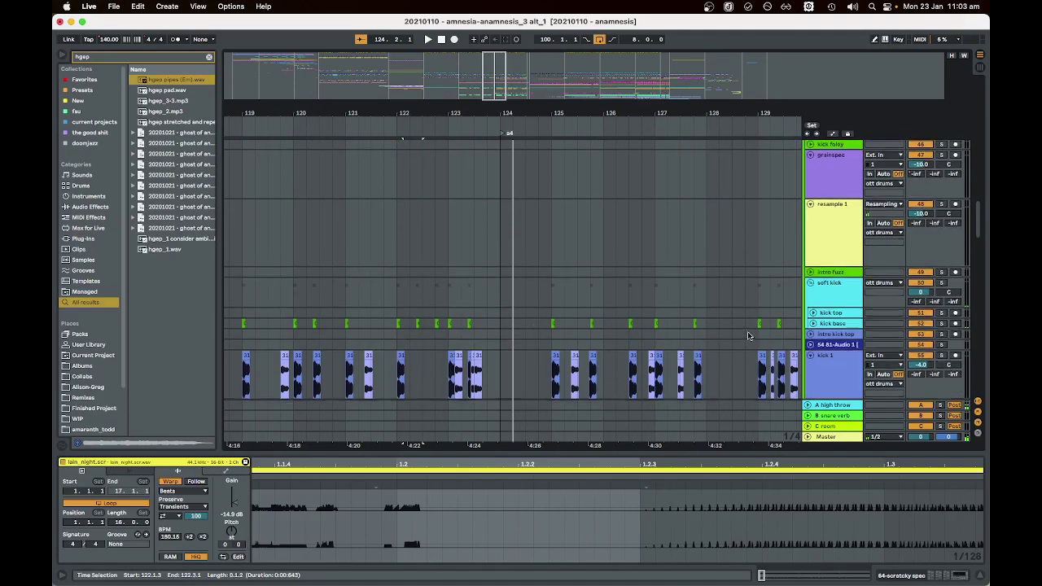
click(834, 285)
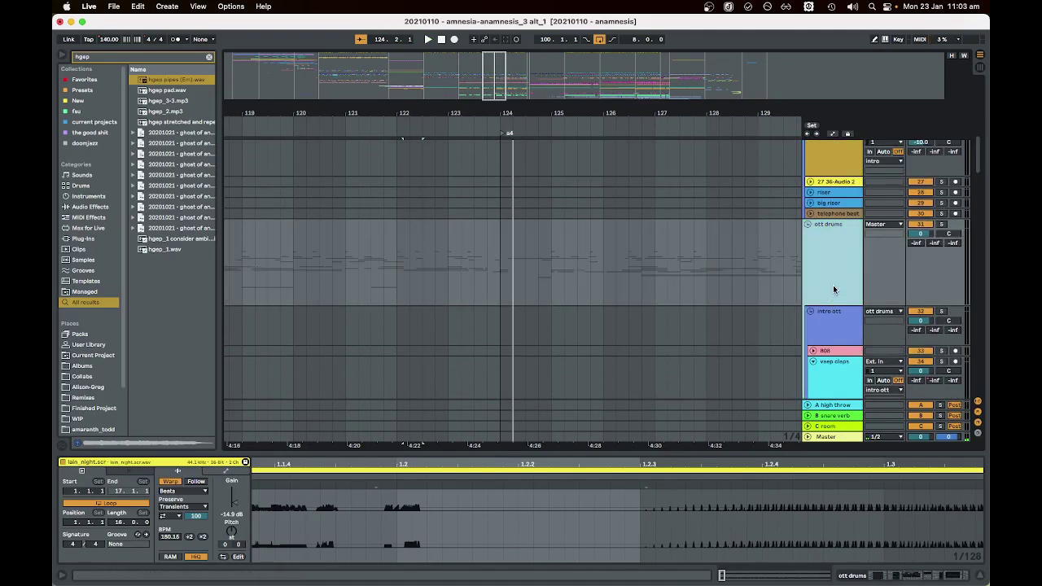
scroll(489, 518, right, 8)
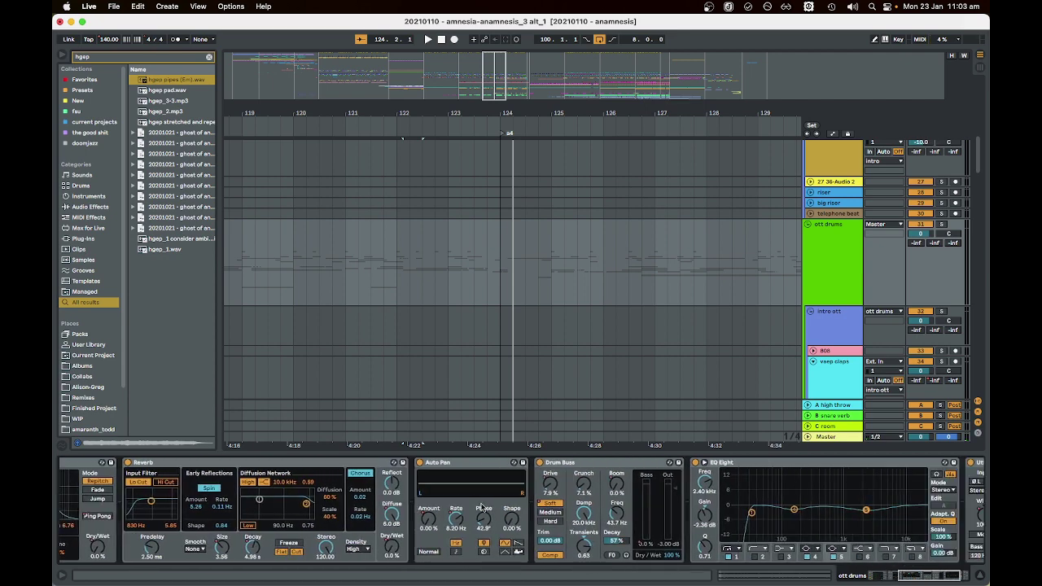
scroll(783, 280, down, 5)
scroll(784, 280, down, 1)
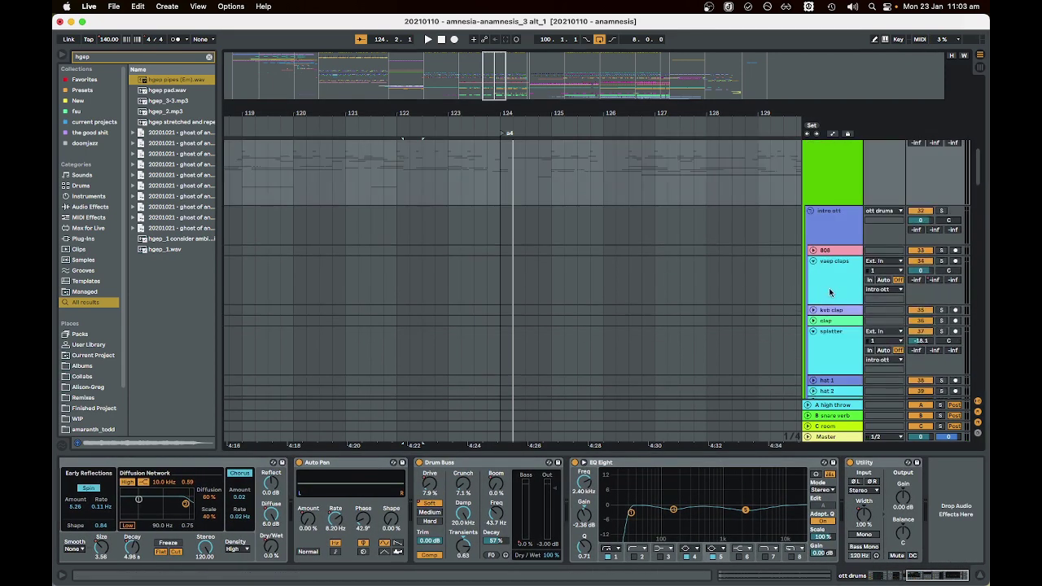
- Check the intro ott group for audio effects
click(829, 288)
scroll(837, 302, up, 1)
scroll(837, 302, down, 10)
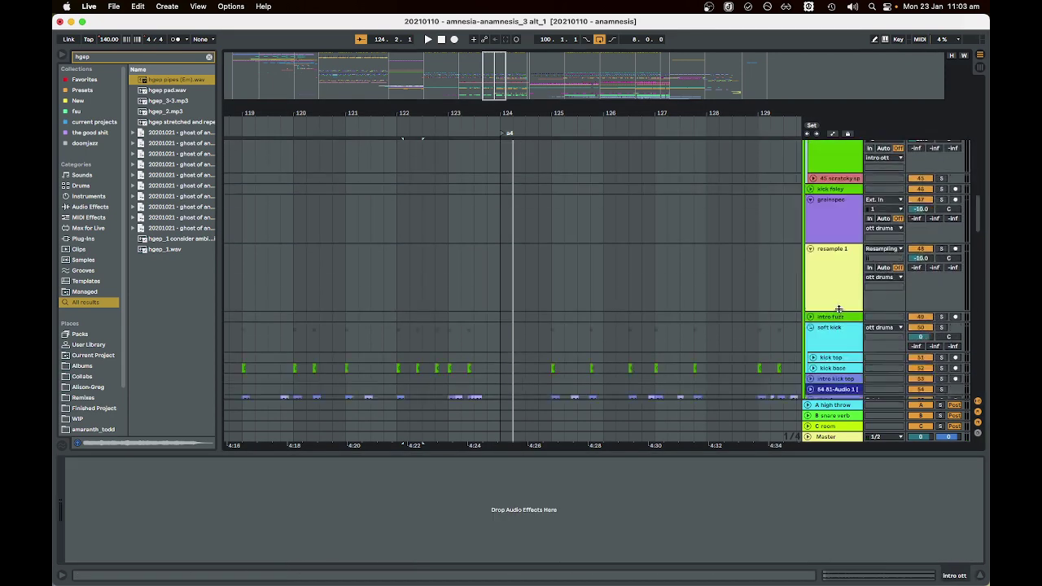
- Inspect the effect chains from the glitches group down to the 65 og track, including its AMc distortion_5 device
click(838, 264)
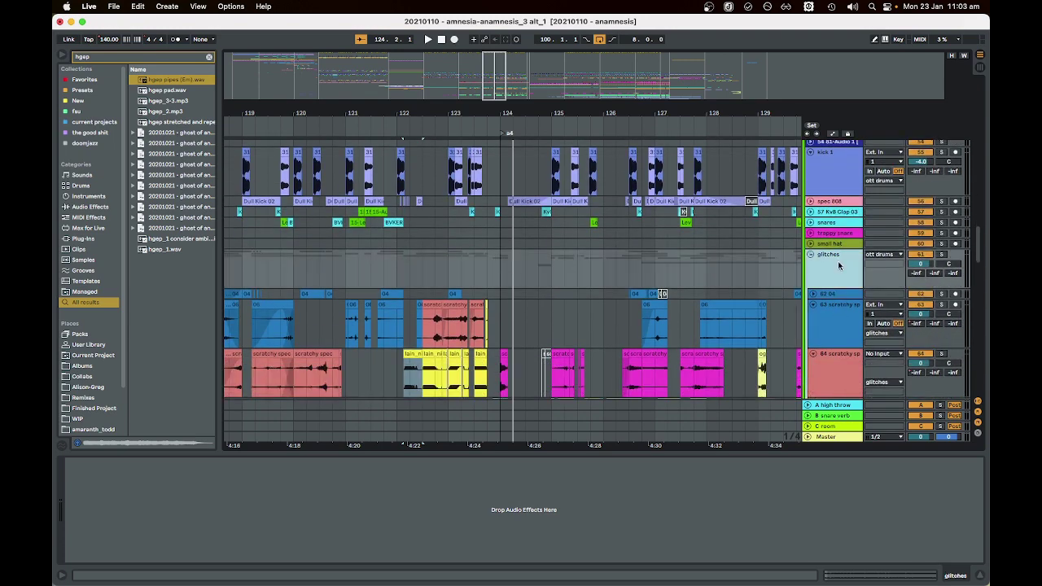
click(844, 295)
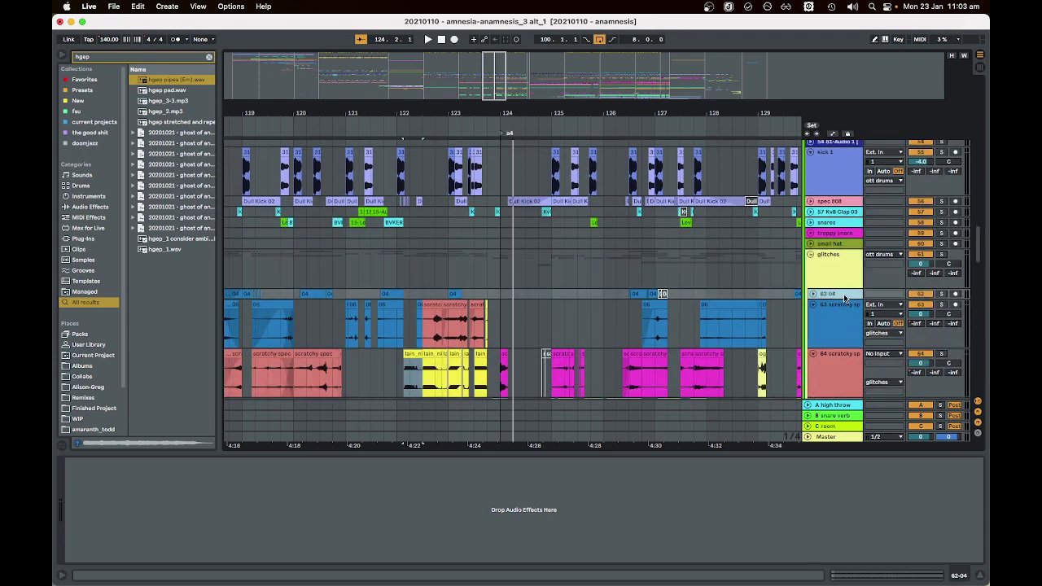
key(Down)
key(Down)
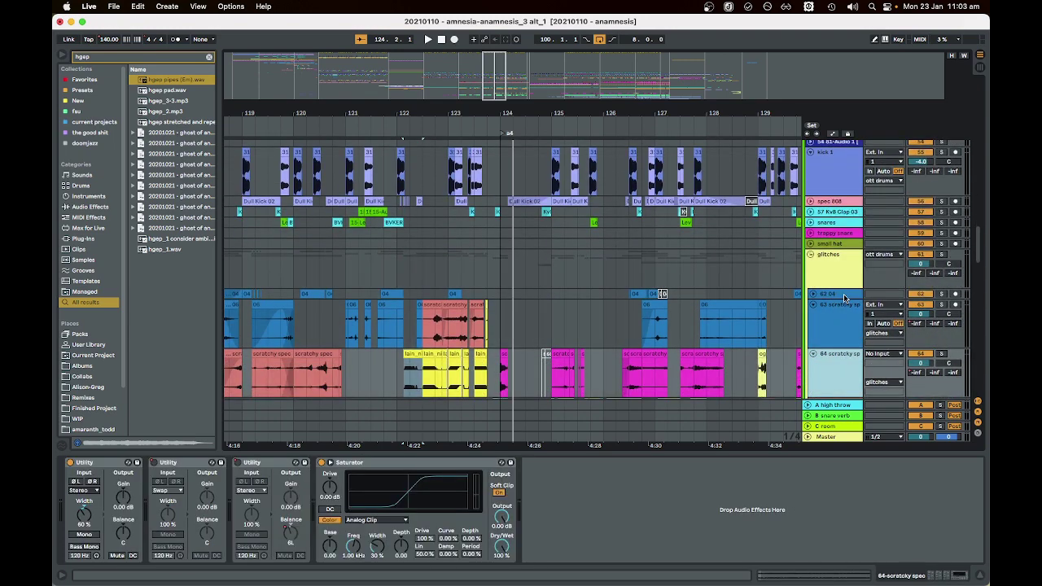
key(Down)
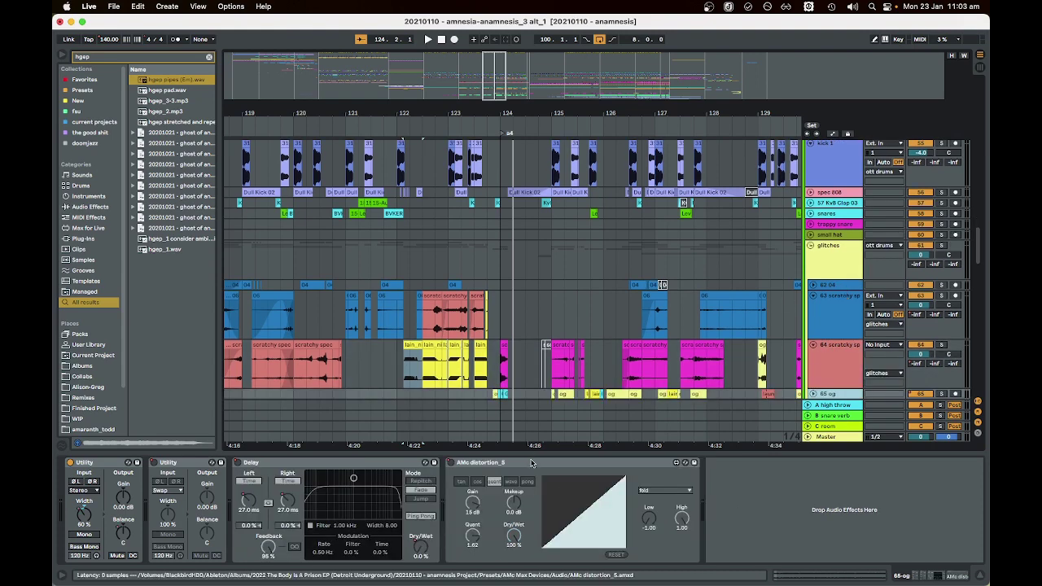
click(546, 342)
scroll(652, 391, down, 3)
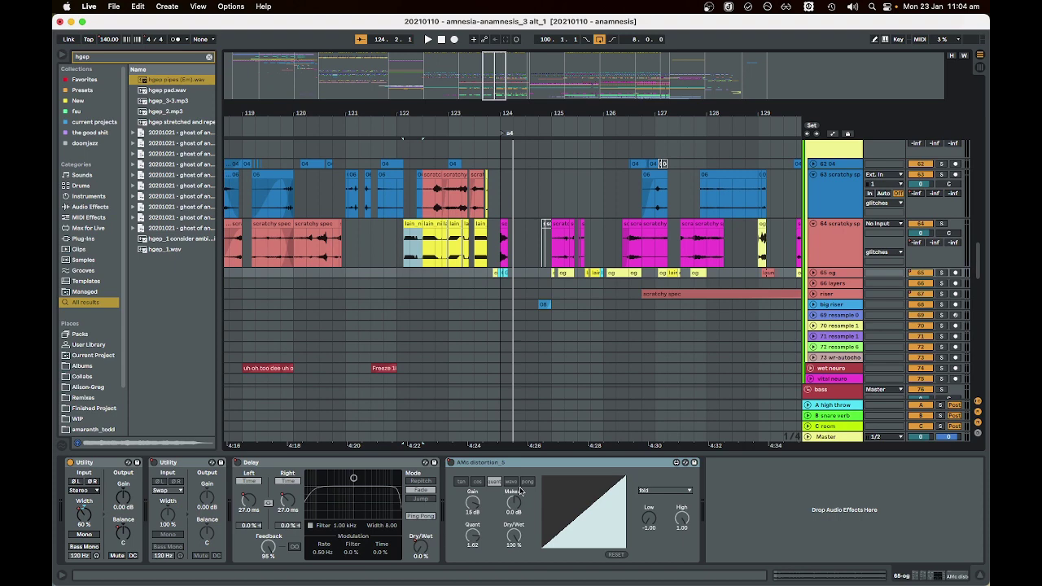
- Examine the og, riser, big riser and resample tracks around the start of the a4 section at bar 124
scroll(559, 331, right, 3)
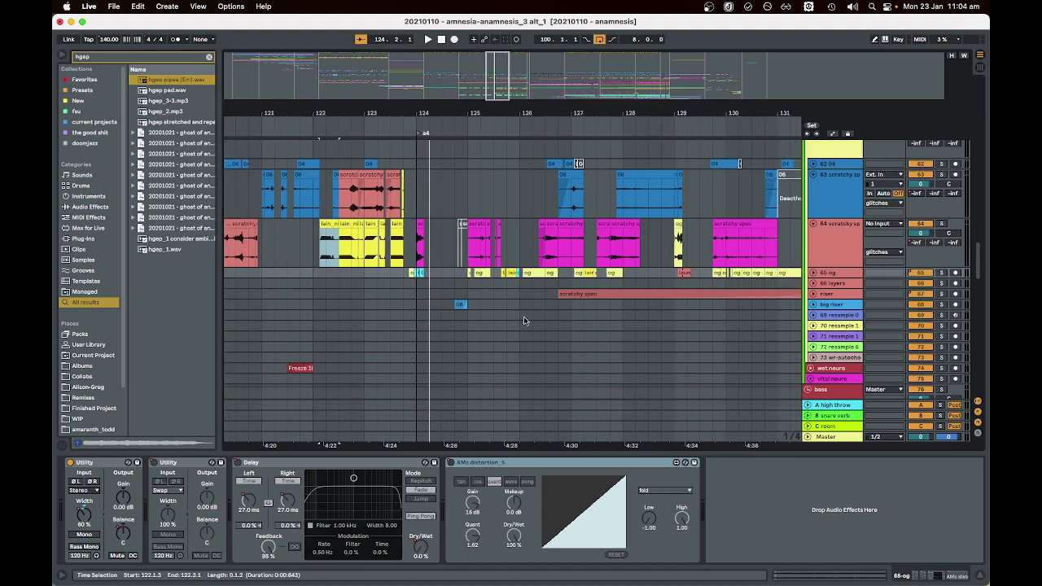
scroll(456, 285, down, 1)
scroll(425, 289, down, 2)
scroll(424, 291, up, 3)
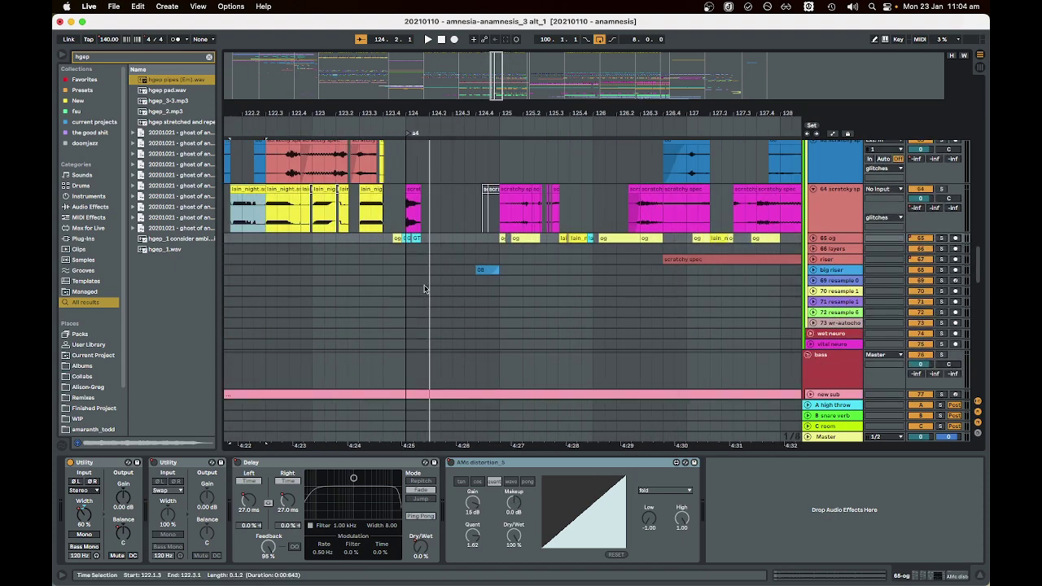
key(minus)
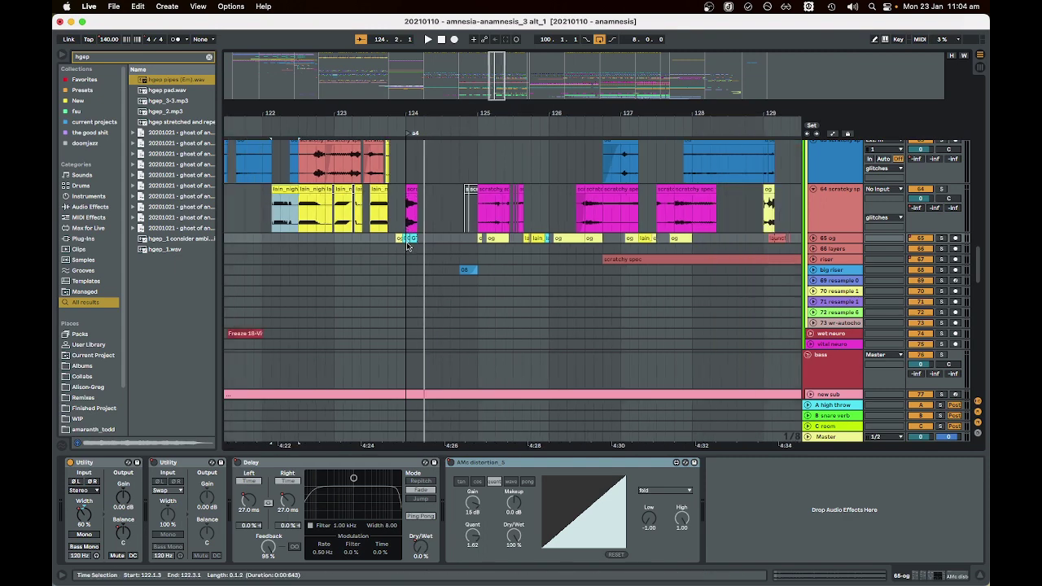
scroll(509, 287, down, 1)
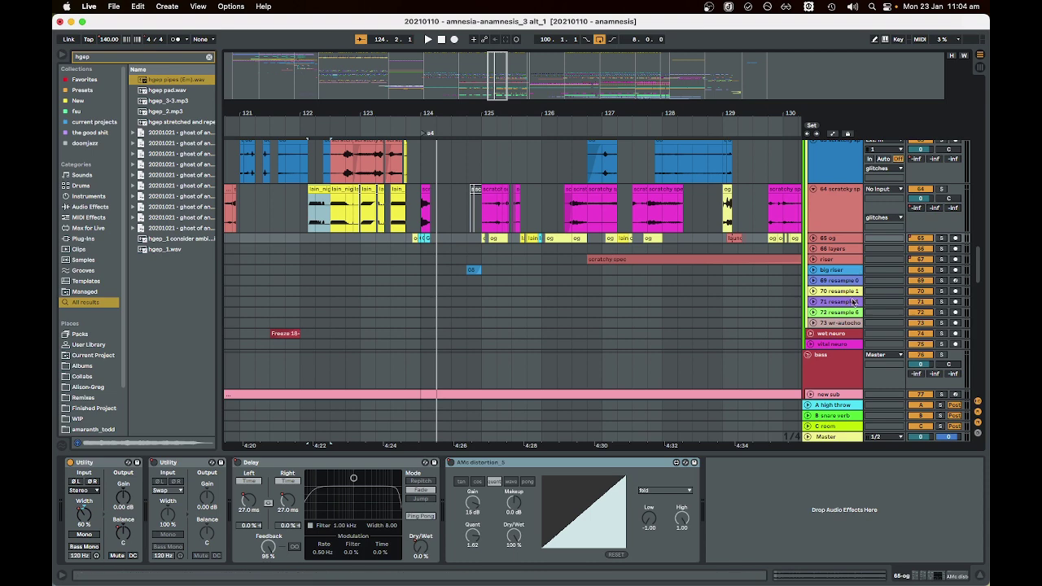
scroll(839, 241, up, 2)
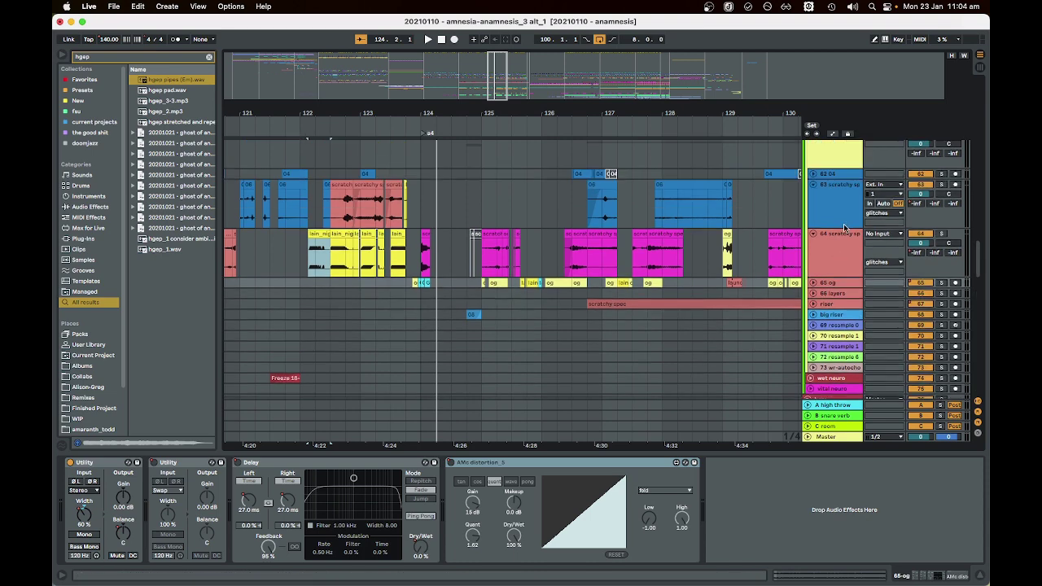
- Step through the effect chains of the tracks from 63 scratchy spec down to vital neuro and back up to 71 resample
click(828, 212)
key(Down)
key(Down)
key(Down)
key(Down)
key(Down)
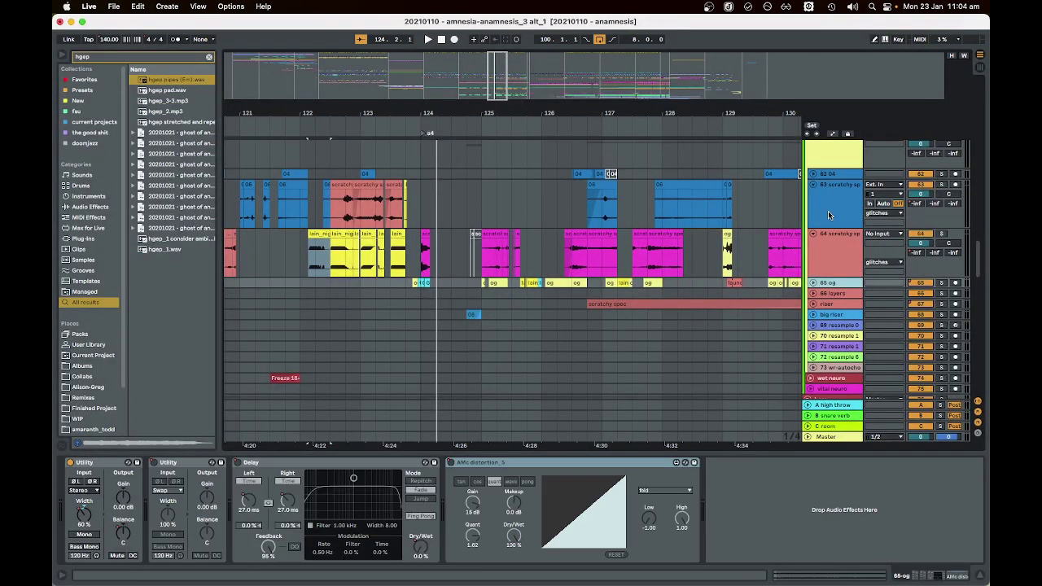
key(Down)
key(Down)
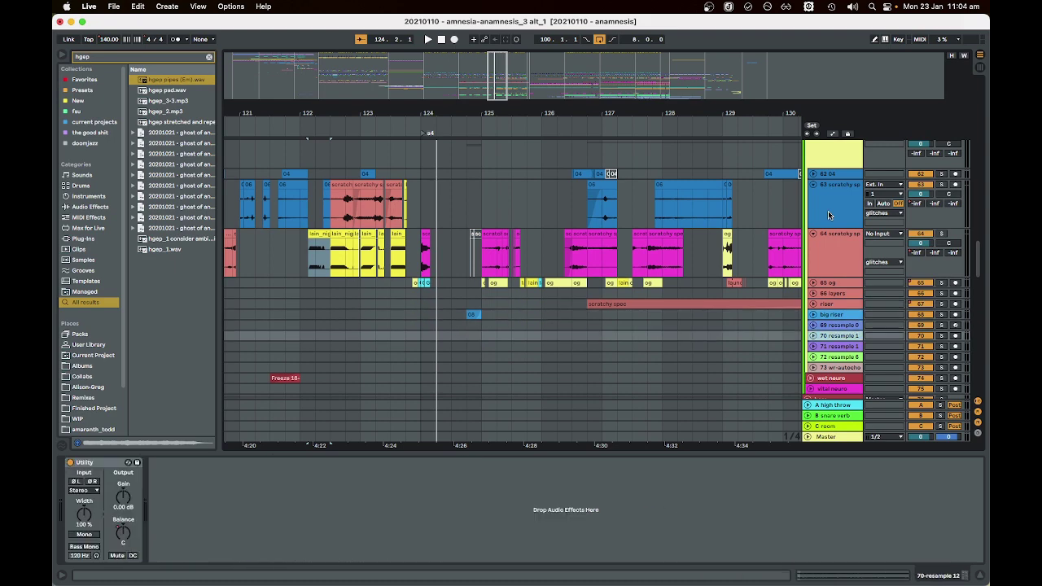
key(Down)
key(Down)
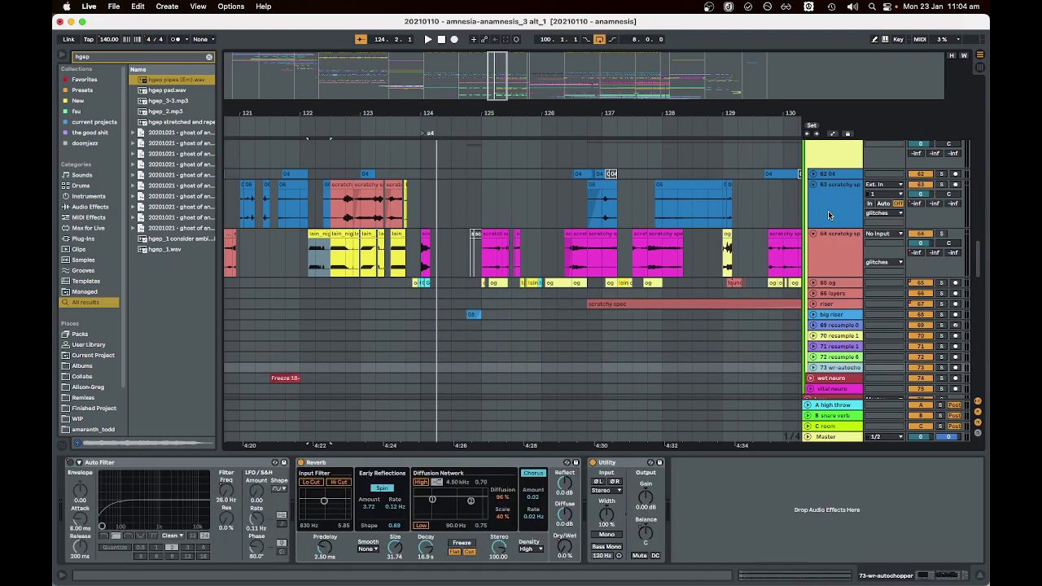
key(Down)
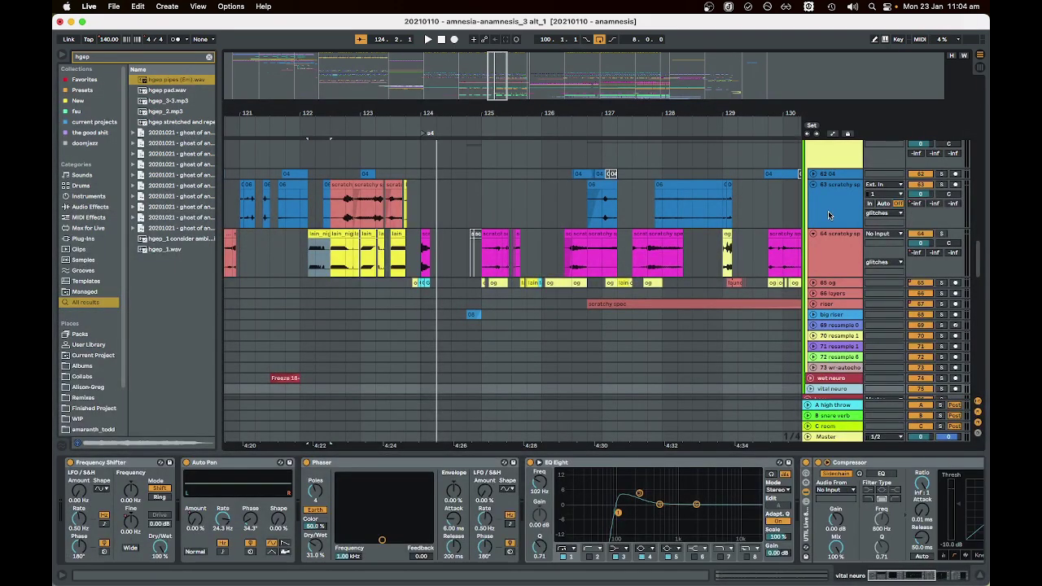
key(Down)
key(Up)
key(Up)
key(Up)
key(Up)
key(Up)
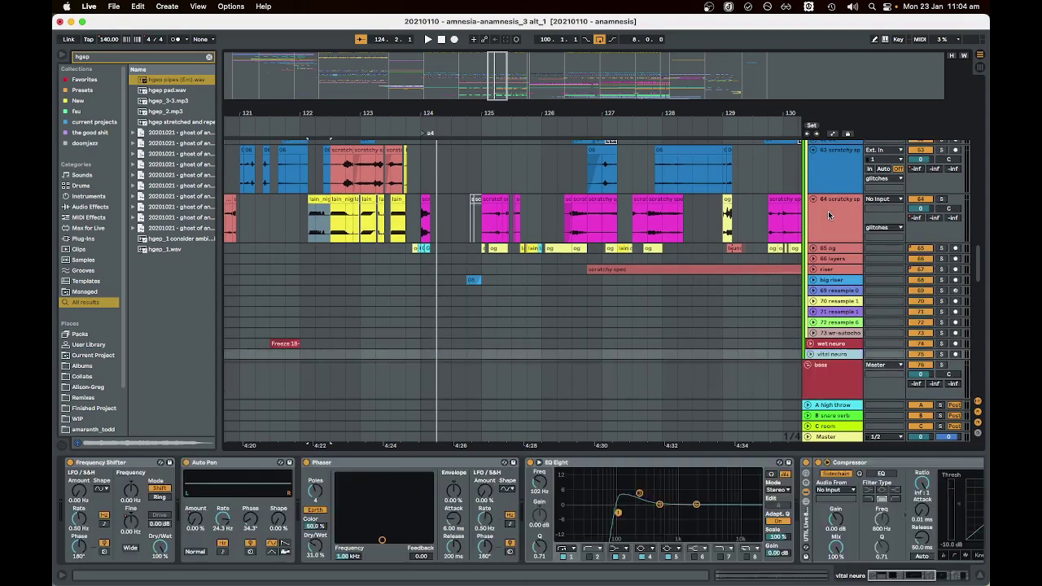
- Fold the 63 scratchy spec track and show the big riser track's effect chain
key(minus)
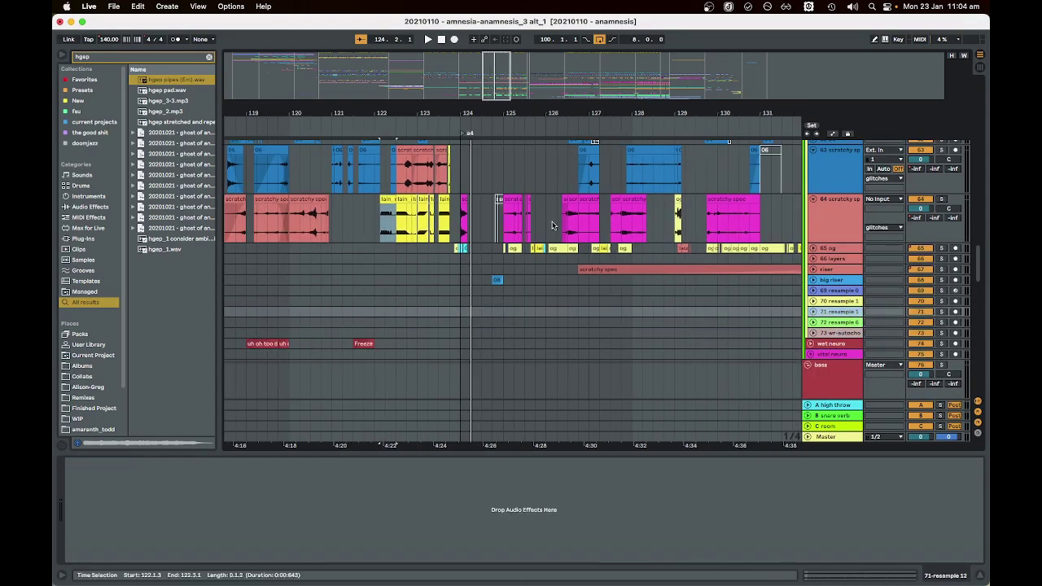
scroll(433, 280, up, 4)
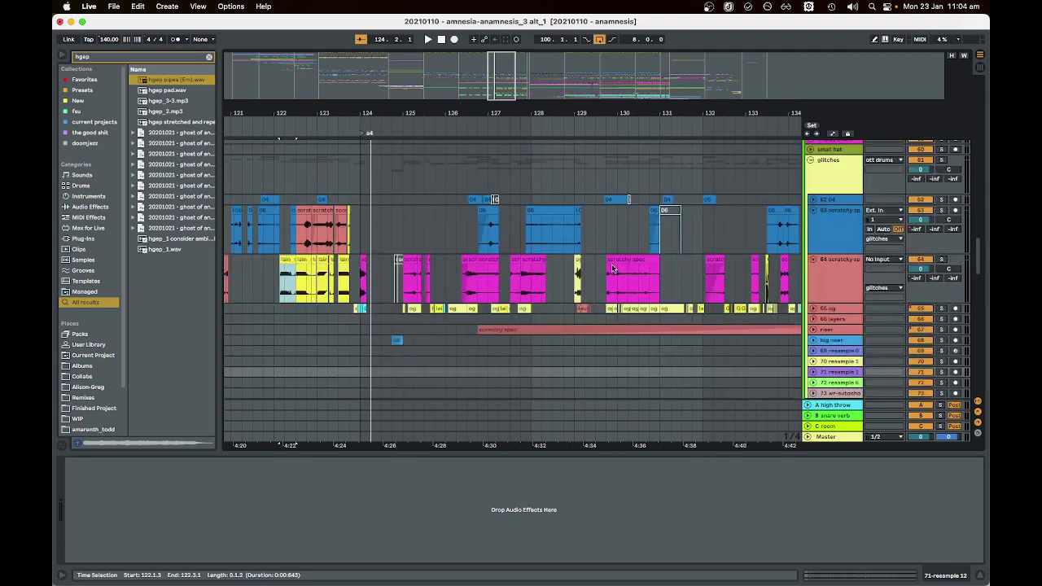
scroll(433, 280, down, 4)
click(860, 176)
click(813, 210)
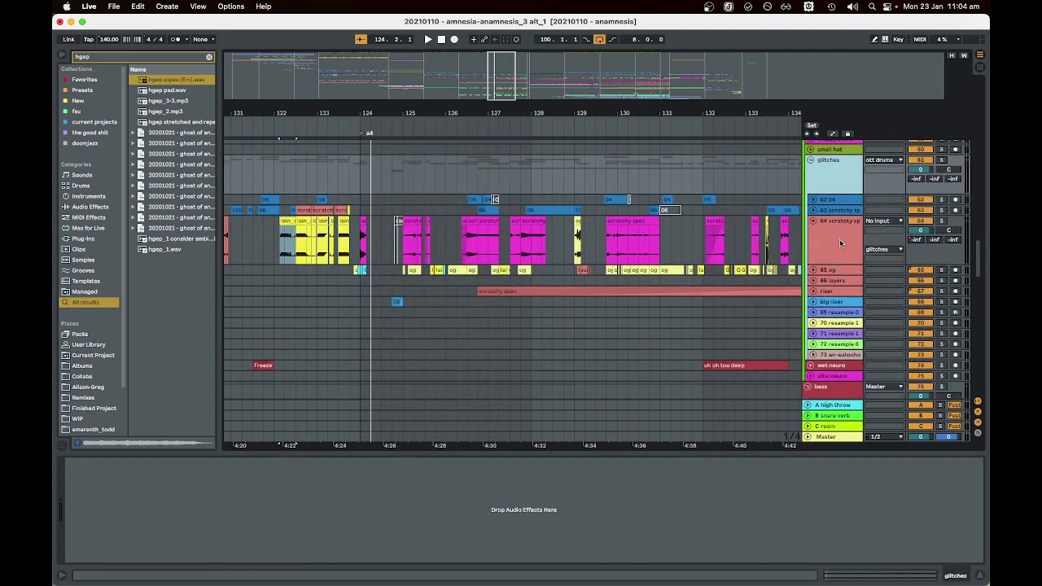
click(826, 301)
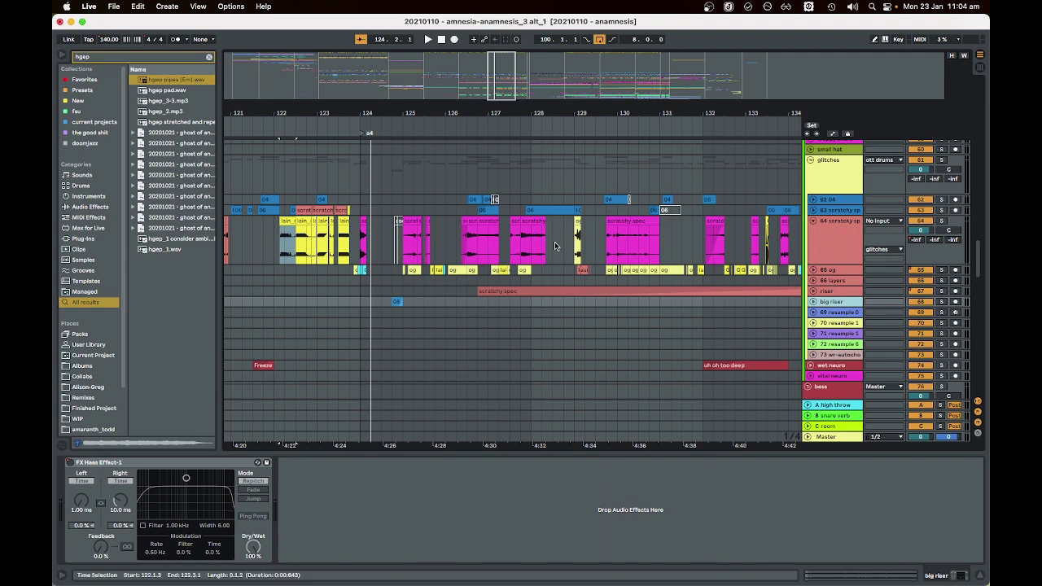
- Place the insert marker on the 65 og track at bar 140, where the "new; add some glitches" section starts
key(minus)
key(minus)
key(minus)
key(plus)
key(plus)
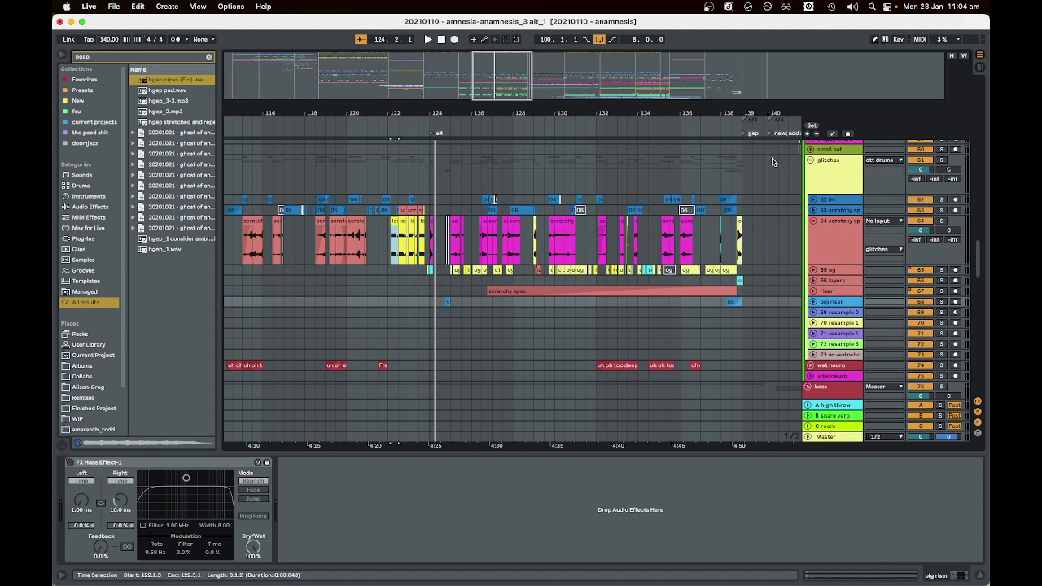
scroll(714, 217, right, 3)
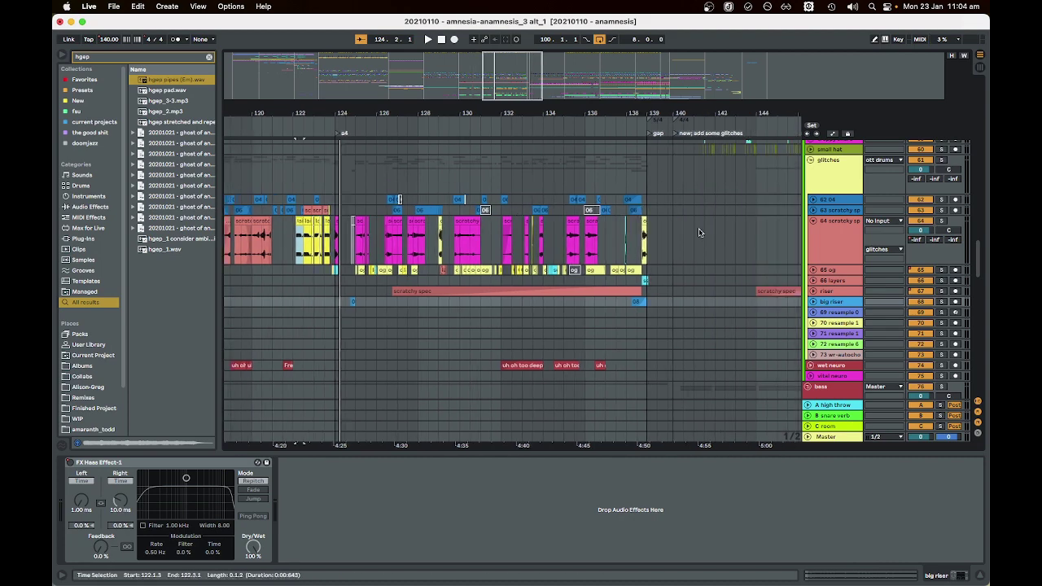
click(650, 262)
click(673, 270)
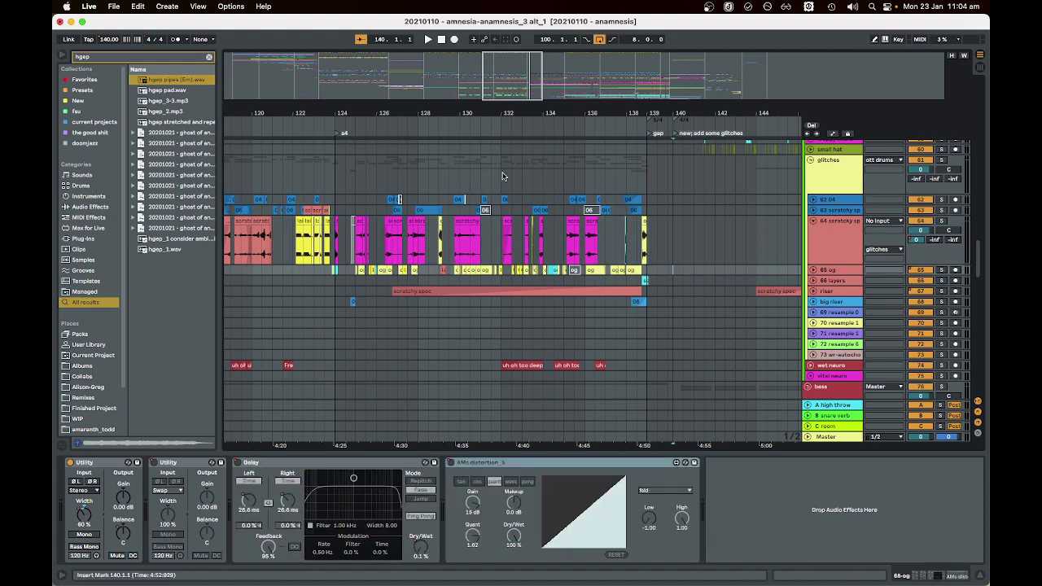
- Play the arrangement from bar 132 in the a4 section and select the glitches group to inspect its effect chain
click(491, 175)
click(428, 39)
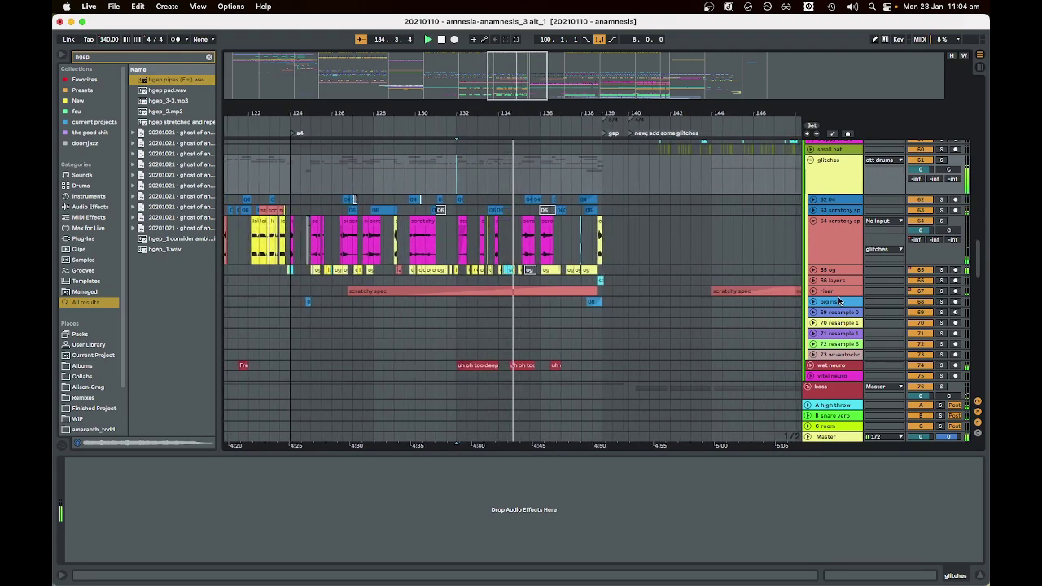
click(819, 164)
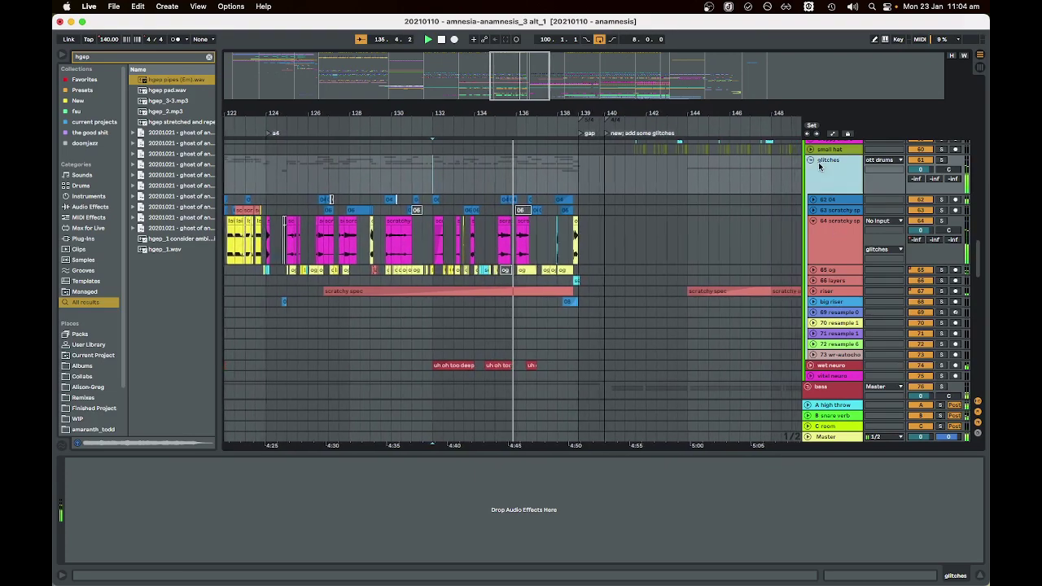
scroll(599, 308, up, 5)
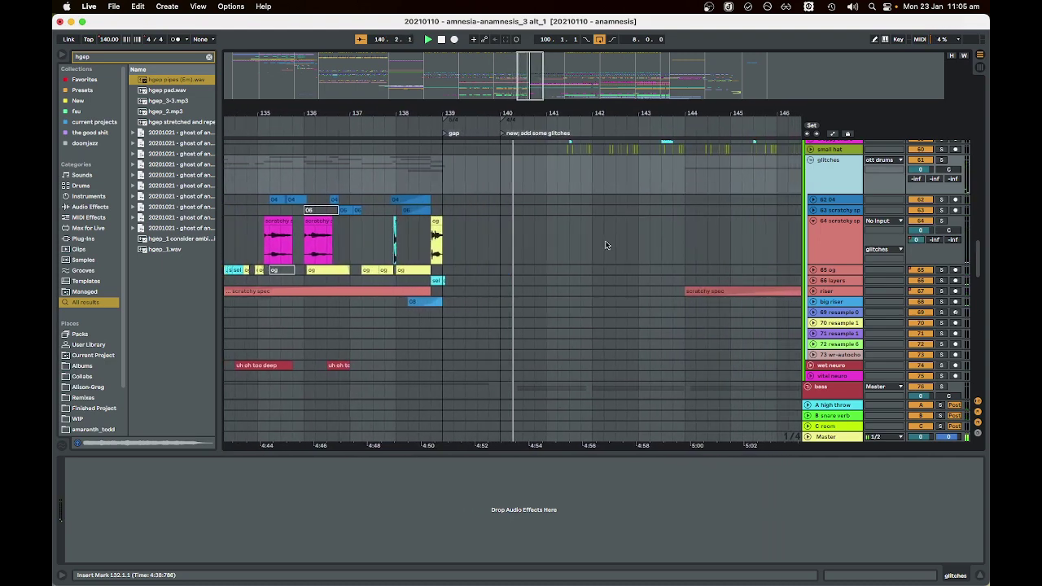
- Unfold the wet neuro track, select its first "uh oh too deep" clip at bar 109 and play it
scroll(605, 245, down, 8)
scroll(564, 281, down, 3)
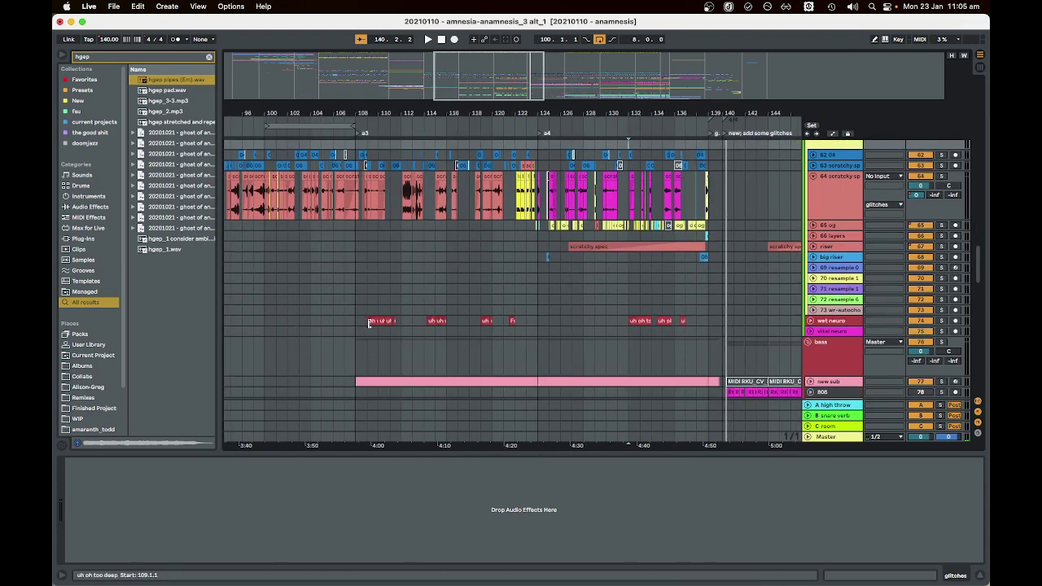
scroll(371, 334, up, 2)
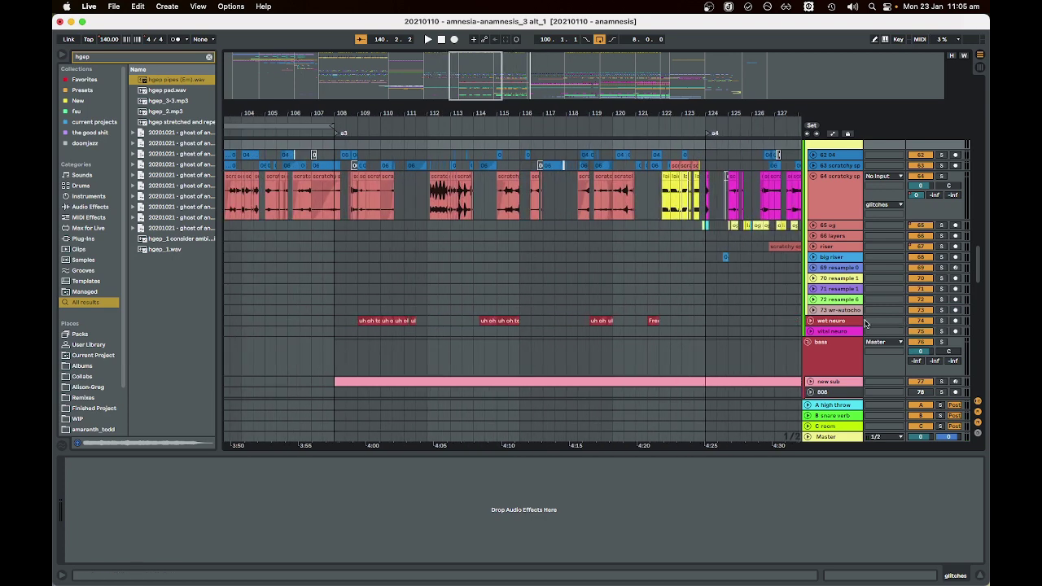
scroll(444, 341, left, 1)
scroll(456, 334, down, 2)
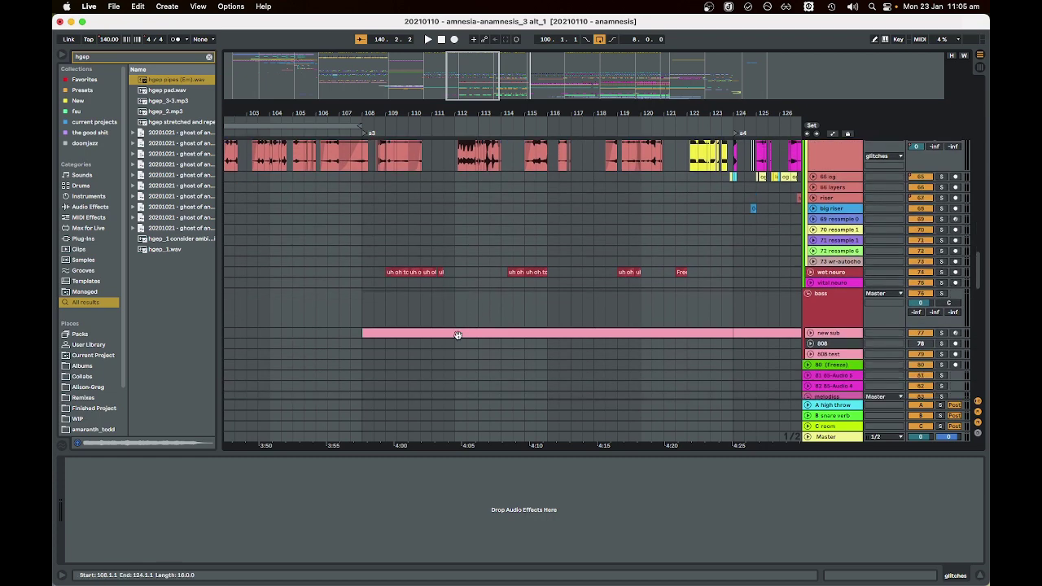
scroll(464, 305, up, 1)
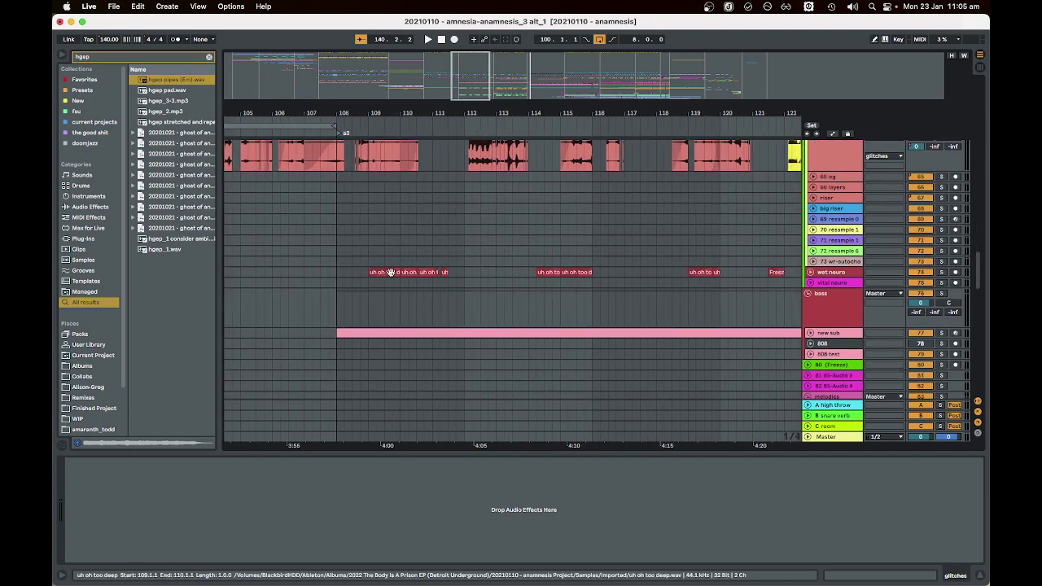
click(810, 273)
click(382, 293)
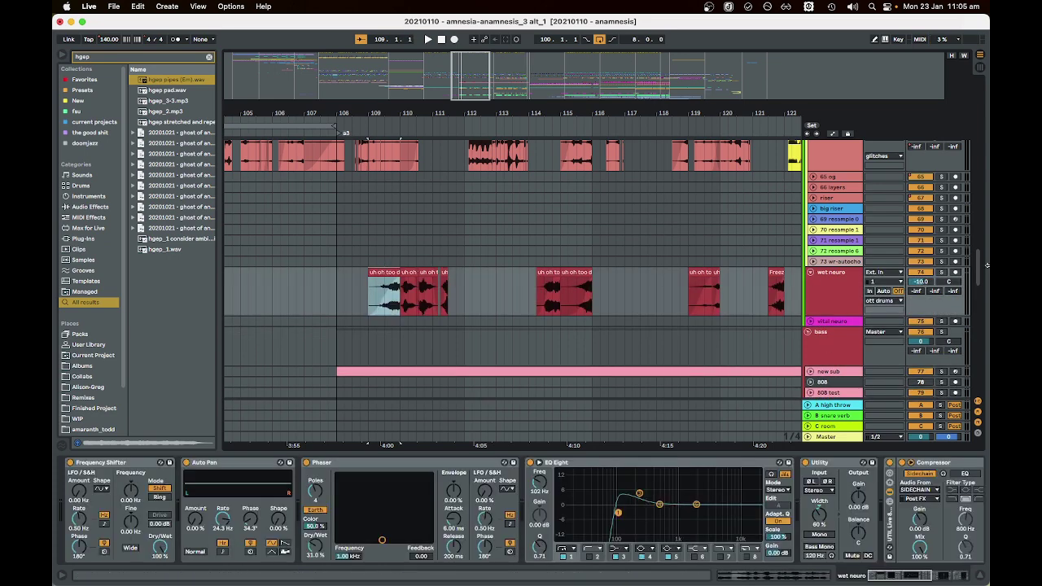
key(space)
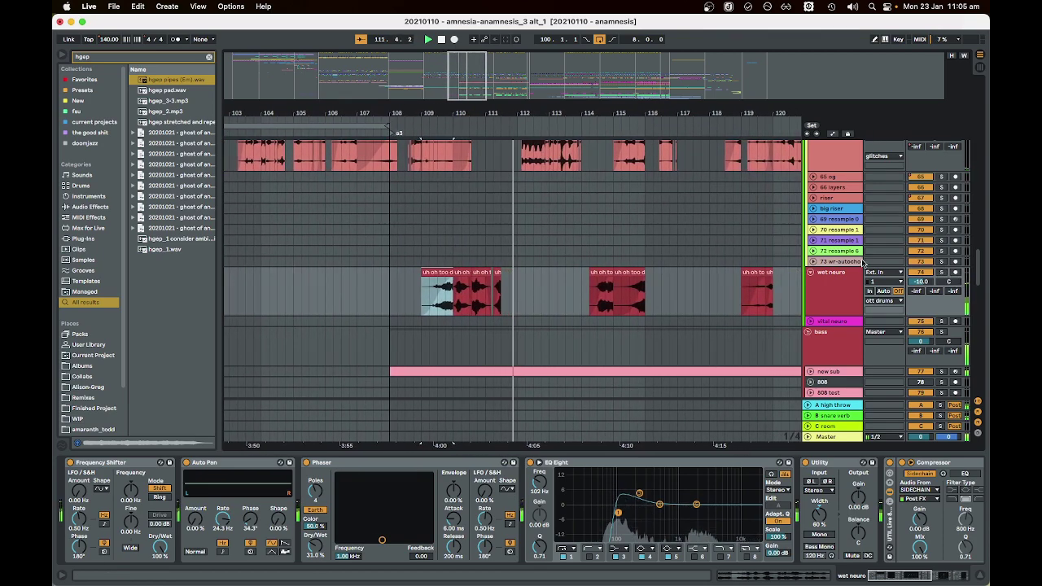
- Unfold the new sub track in the bass group and show its device chain
scroll(772, 261, down, 5)
click(810, 191)
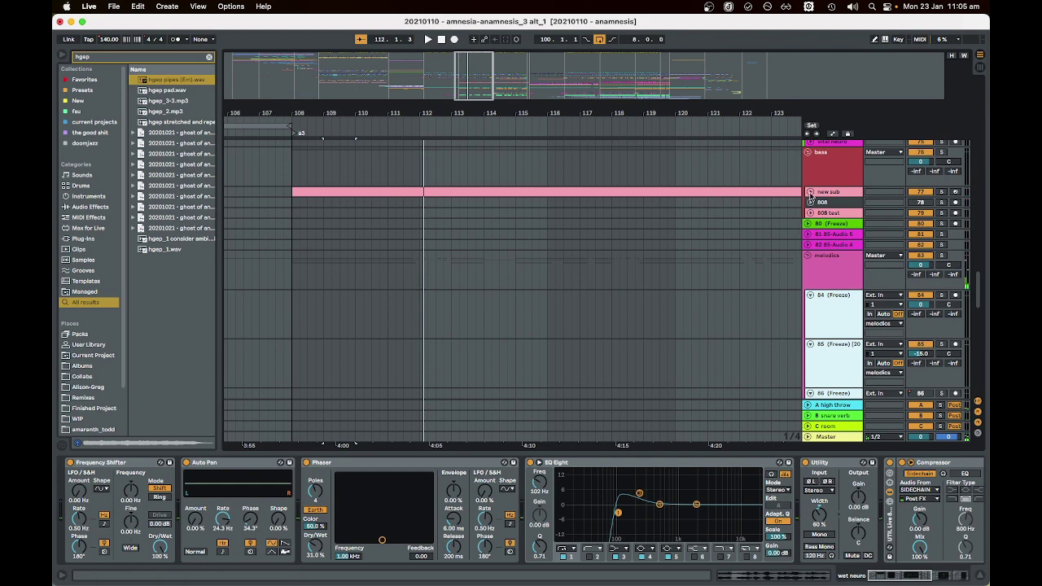
key(minus)
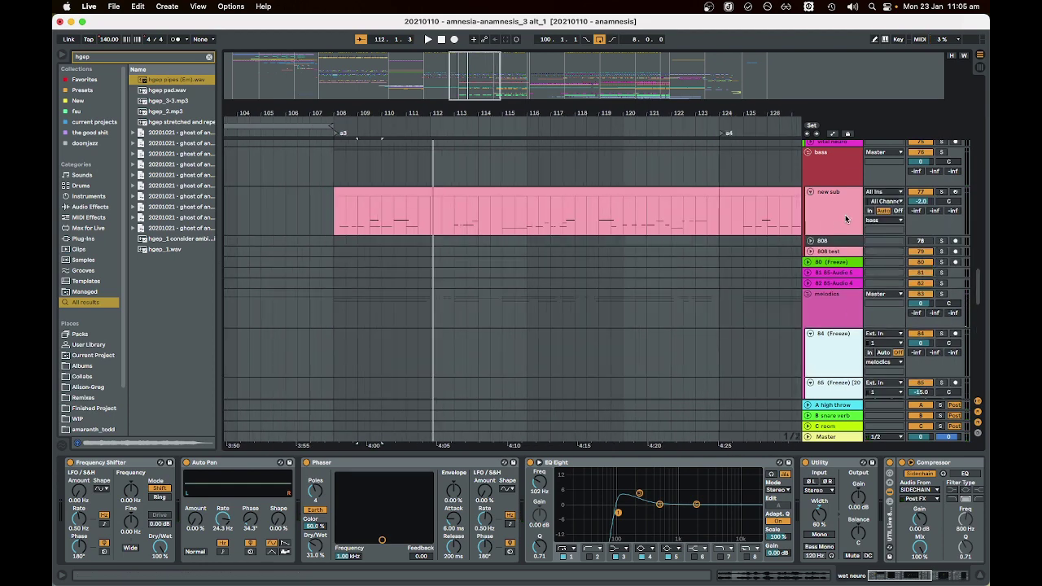
click(846, 218)
scroll(726, 239, down, 3)
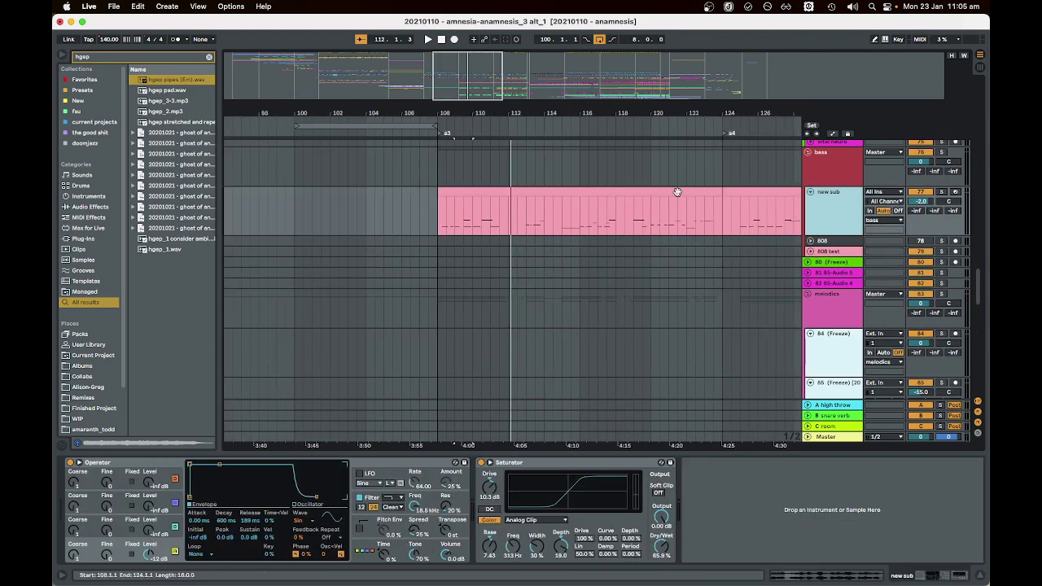
- Place the insert marker on the kick 1 track at bar 140, where the "new; add some glitches" section starts
scroll(684, 244, right, 5)
scroll(635, 244, down, 3)
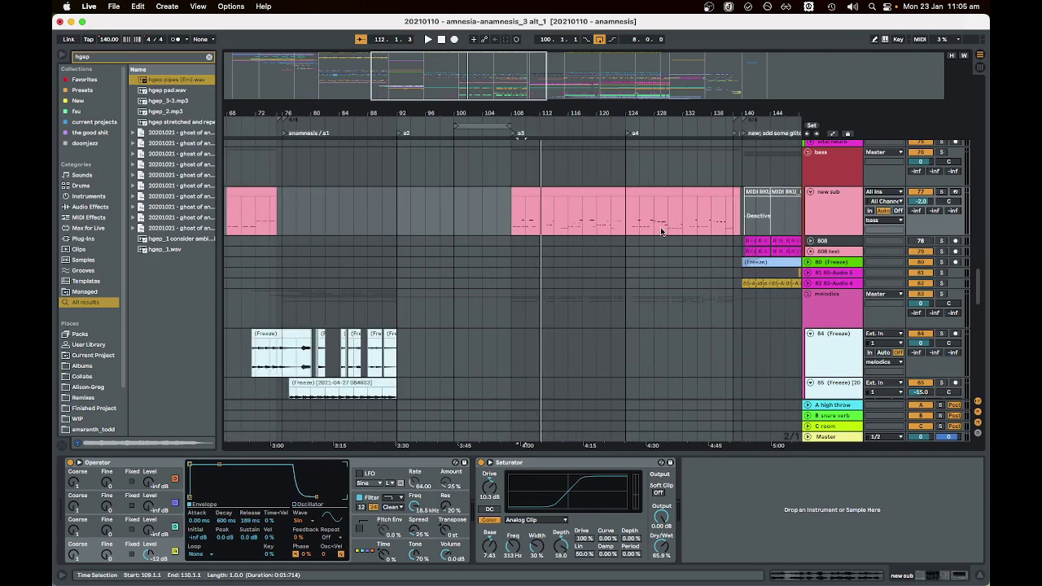
scroll(669, 238, up, 5)
scroll(623, 245, up, 3)
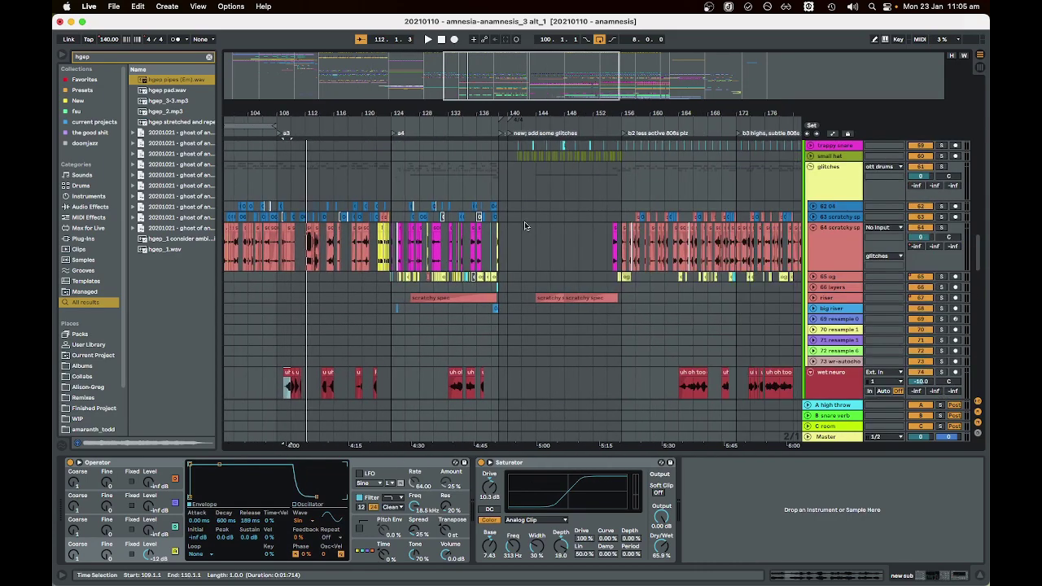
scroll(505, 220, right, 5)
scroll(462, 214, down, 3)
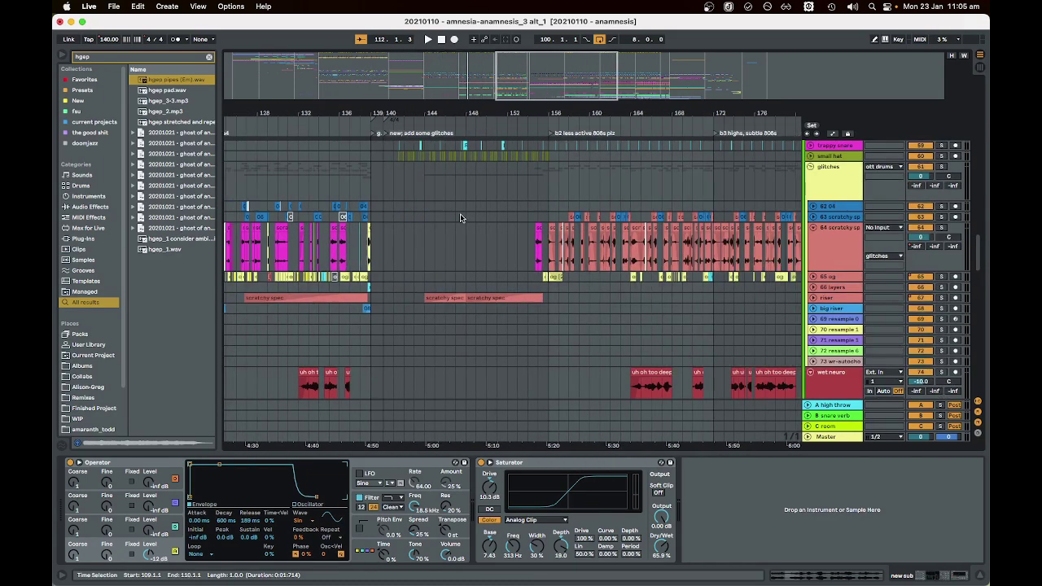
scroll(440, 232, up, 5)
click(405, 246)
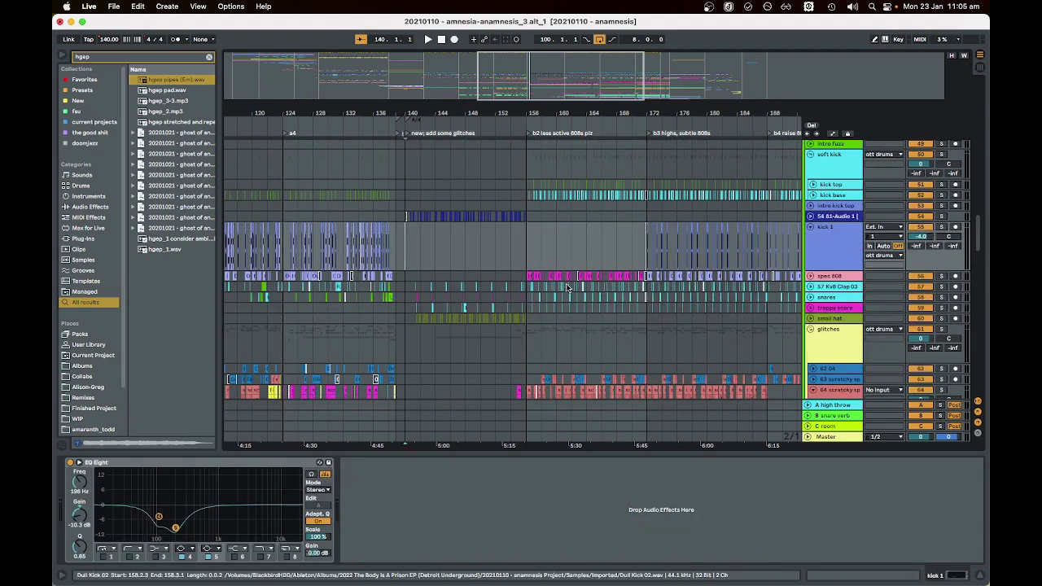
- Examine the vox group's clips between bars 148 and 156 and place the insert marker on track 114 at bar 148
scroll(446, 279, down, 5)
scroll(444, 277, down, 3)
scroll(444, 275, up, 5)
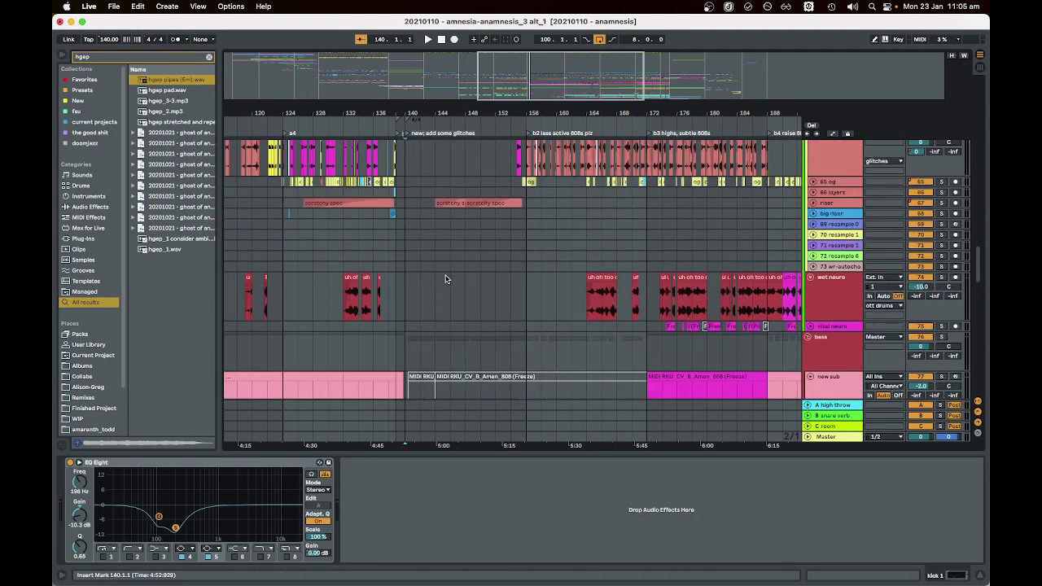
scroll(652, 298, down, 10)
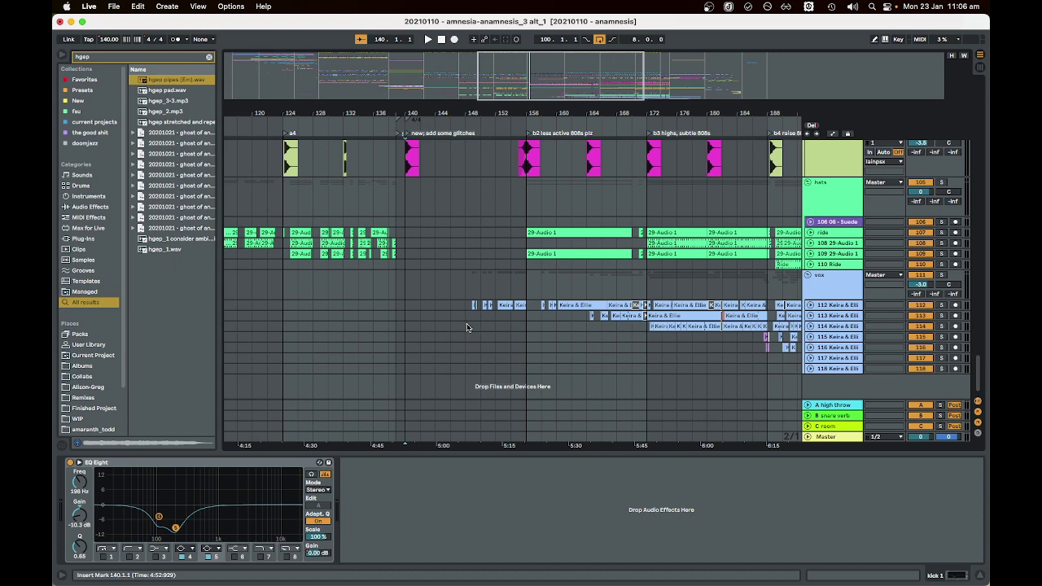
scroll(467, 328, up, 3)
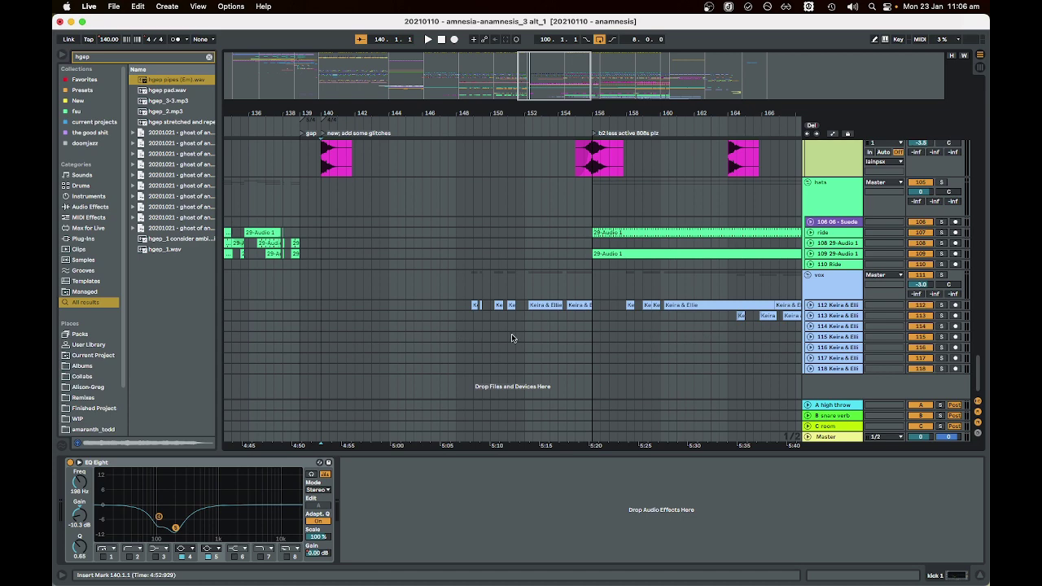
drag(466, 340, 586, 309)
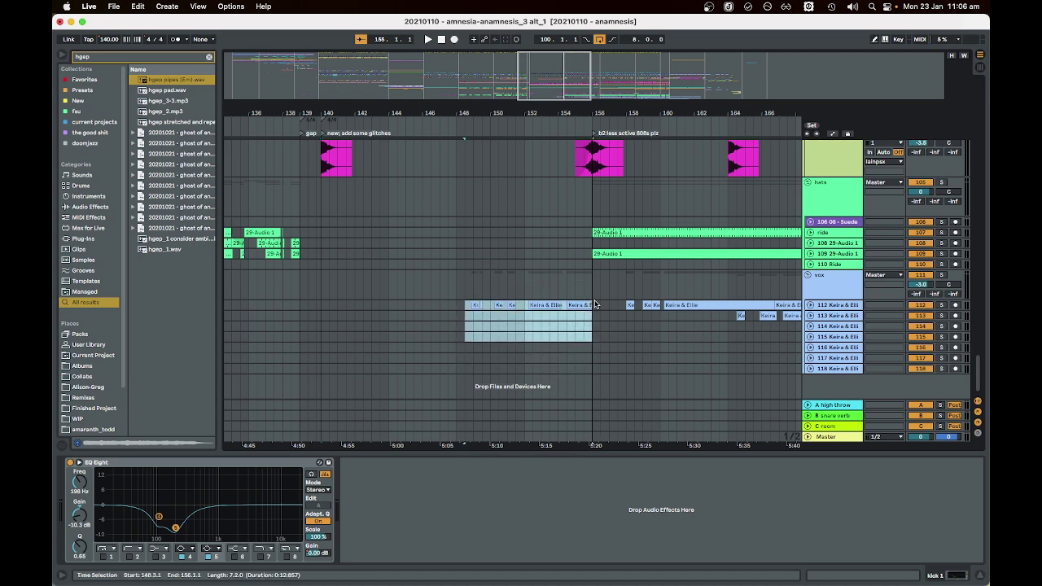
click(460, 326)
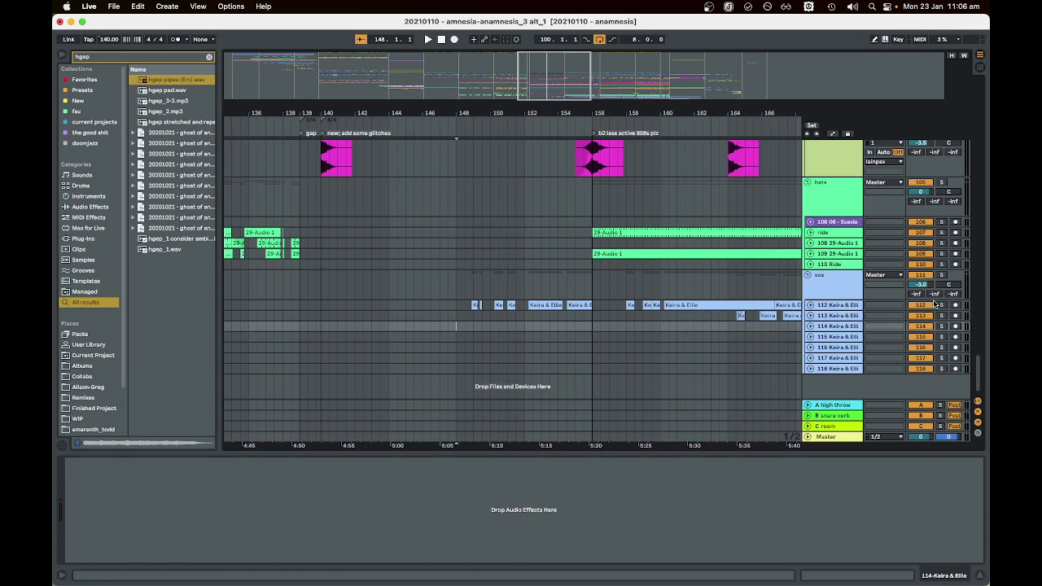
- Unfold the high piano track in the melodics group and play its pianos clip from bar 140
scroll(506, 280, down, 5)
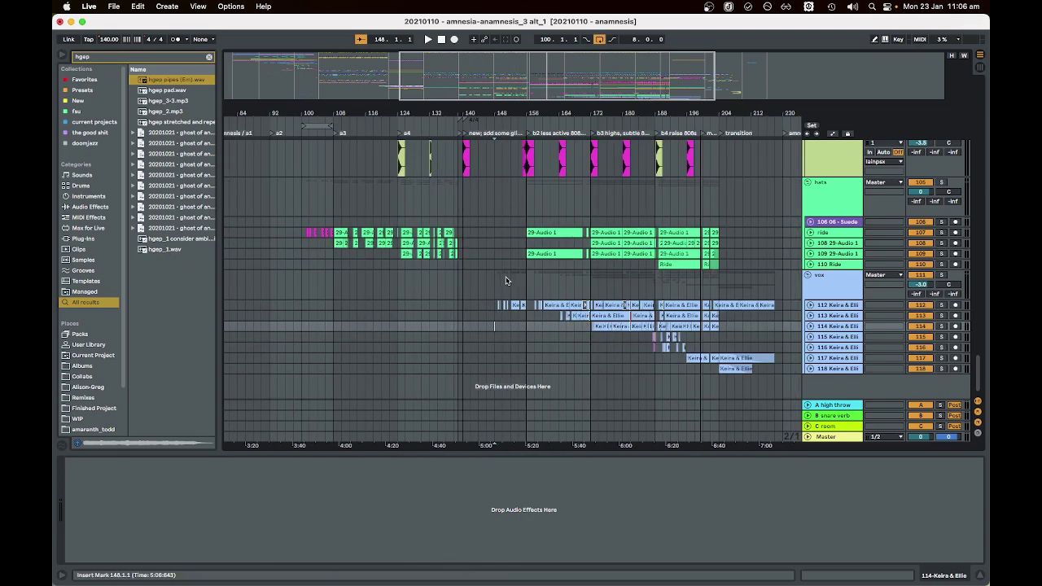
scroll(476, 271, right, 3)
scroll(459, 239, up, 5)
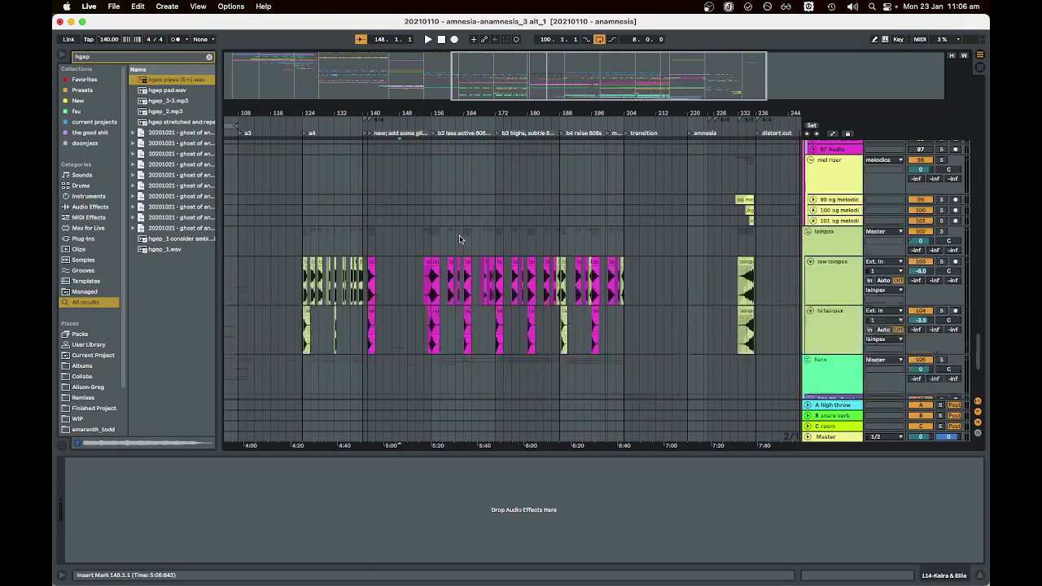
scroll(459, 239, up, 8)
scroll(460, 238, up, 5)
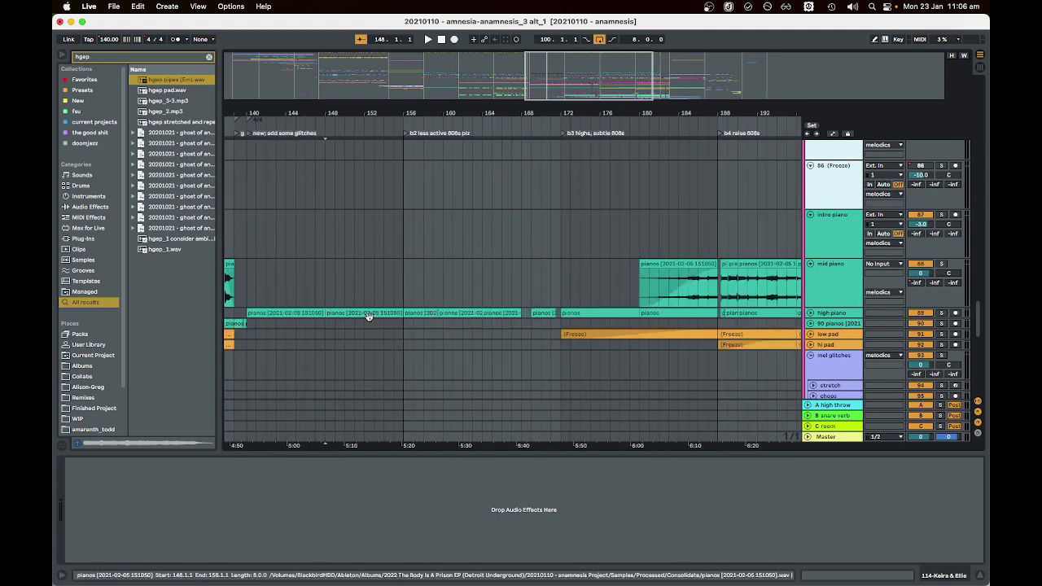
click(886, 313)
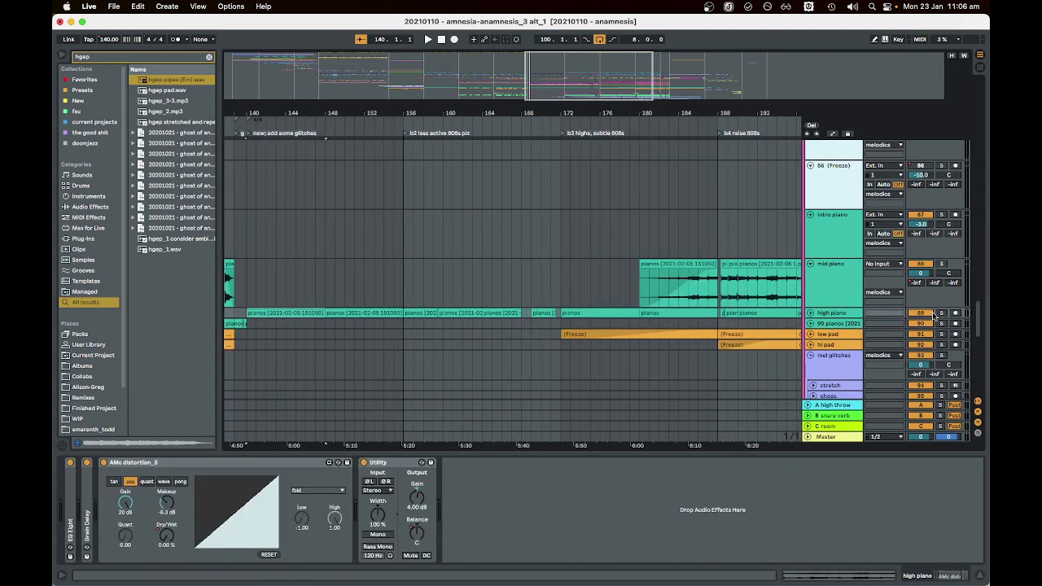
click(810, 314)
click(281, 334)
key(space)
scroll(314, 326, left, 3)
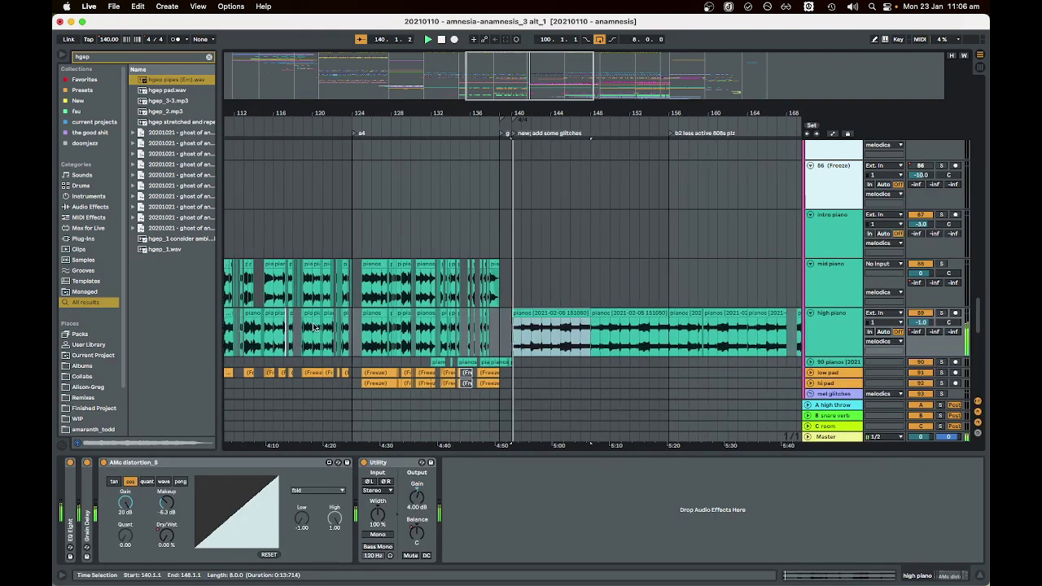
- Audition the high piano clips at bars 156 and 172, soloing the track, and open the bar 172 clip's sample view
scroll(440, 326, right, 3)
click(580, 315)
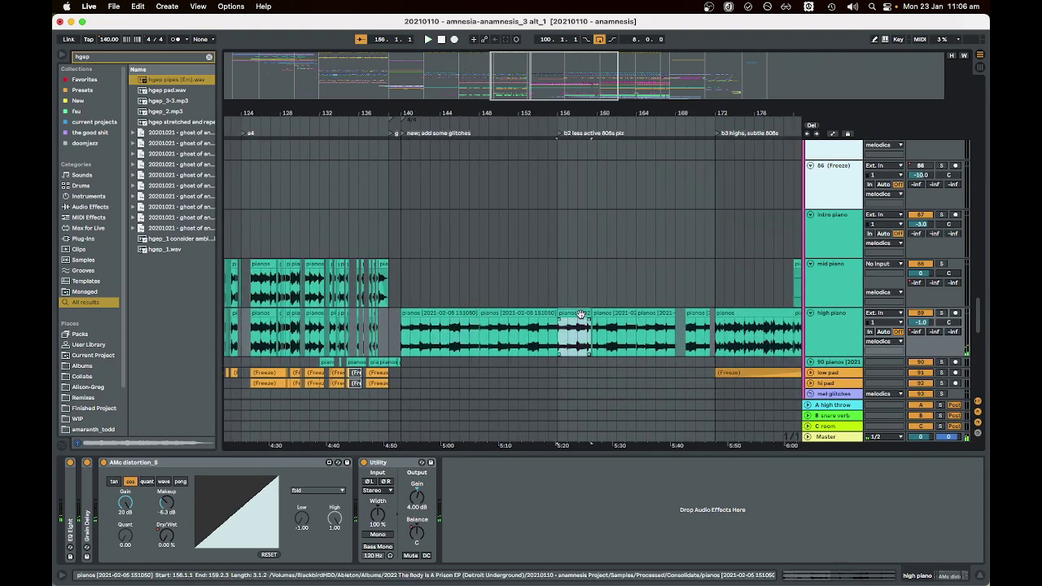
key(space)
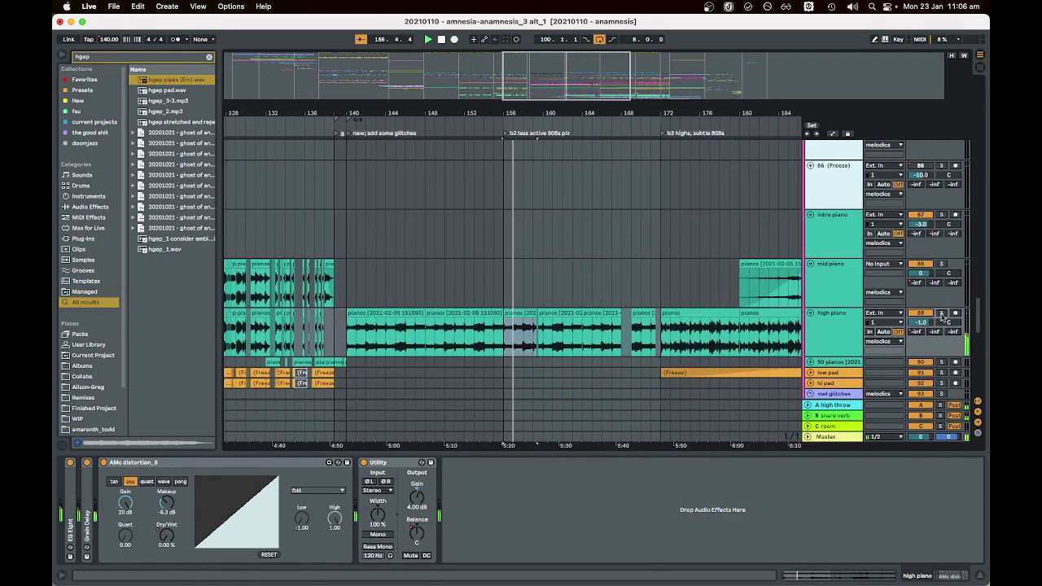
click(700, 326)
key(space)
key(space)
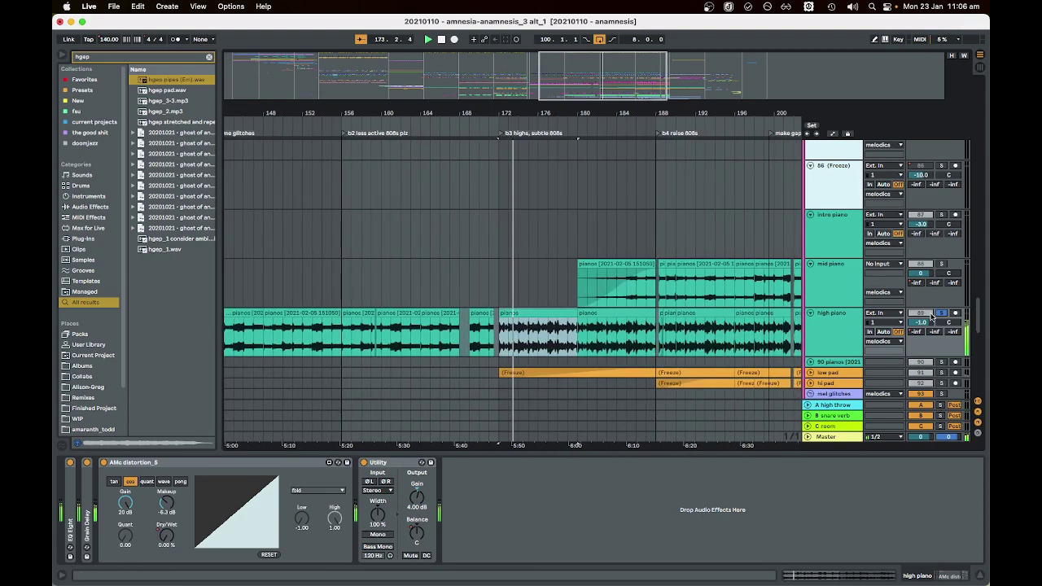
double_click(503, 325)
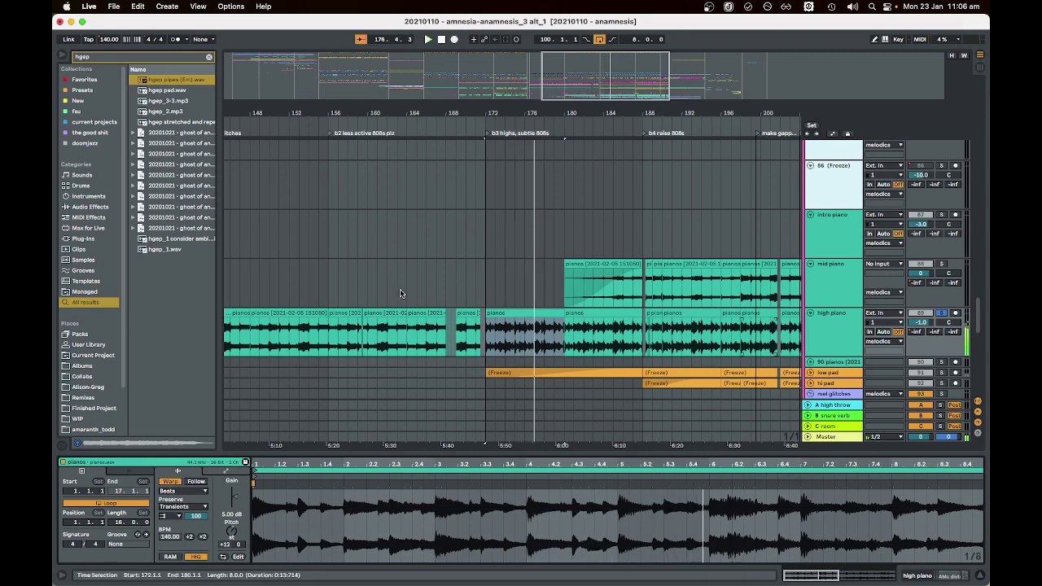
- Insert a new audio track below the last track of the vox group
scroll(489, 310, left, 5)
scroll(622, 321, down, 10)
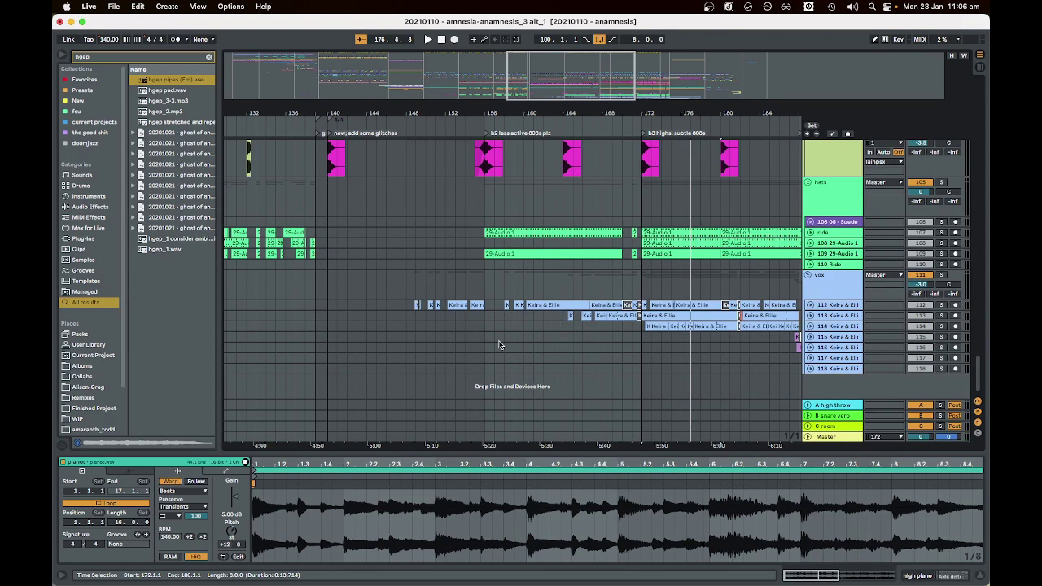
right_click(833, 380)
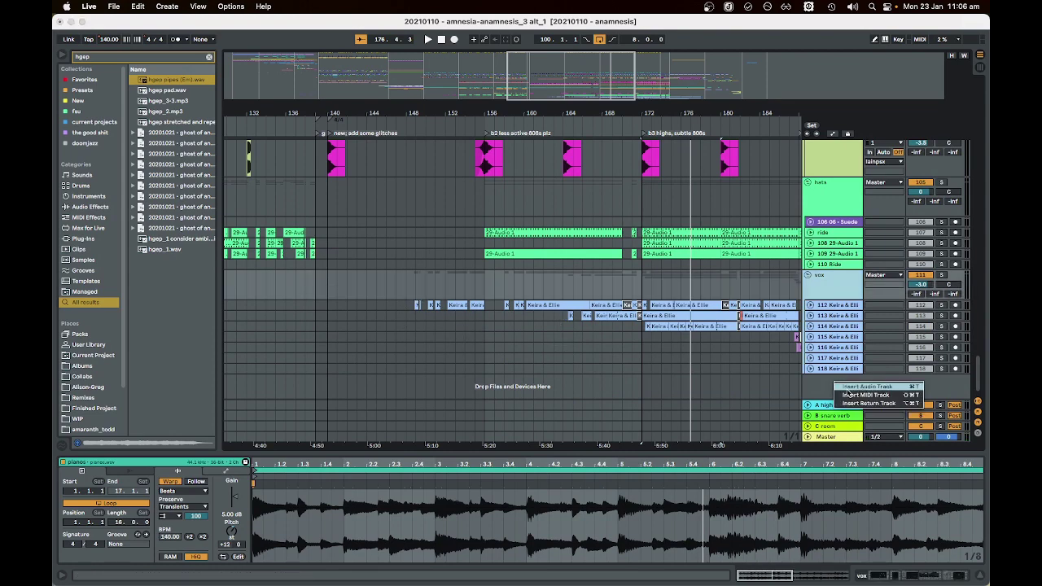
click(835, 389)
scroll(827, 378, down, 1)
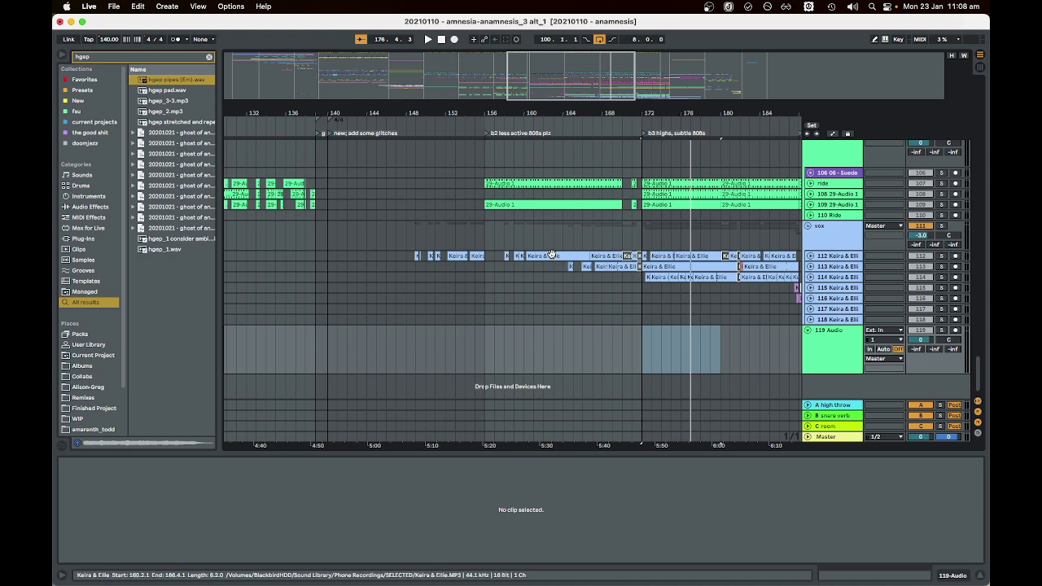
- Copy the vocal clip at bar 160 of track 112 to the new audio track at bar 156 and view its full sample waveform
drag(551, 255, 513, 370)
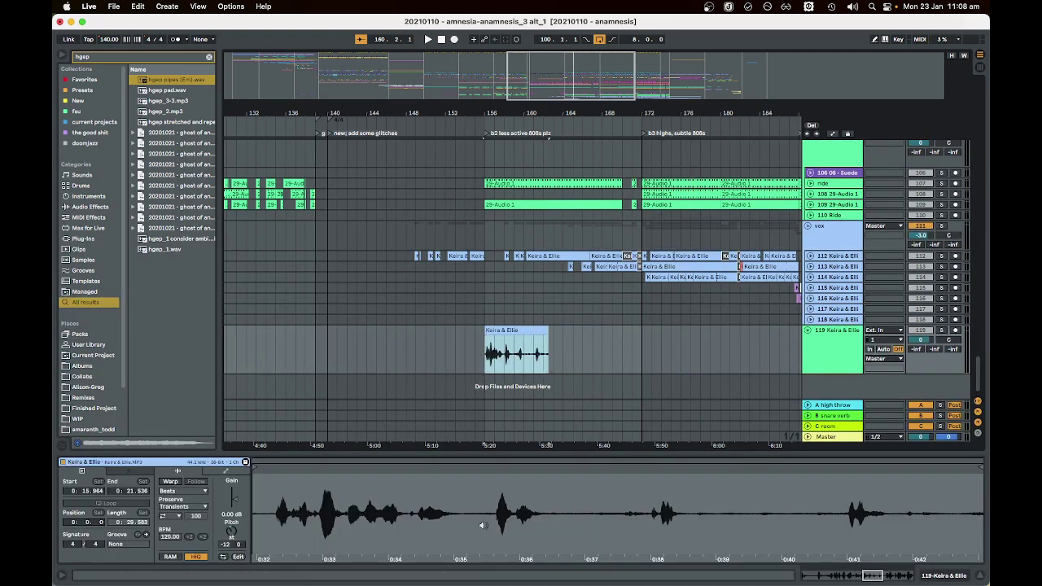
drag(414, 507, 411, 497)
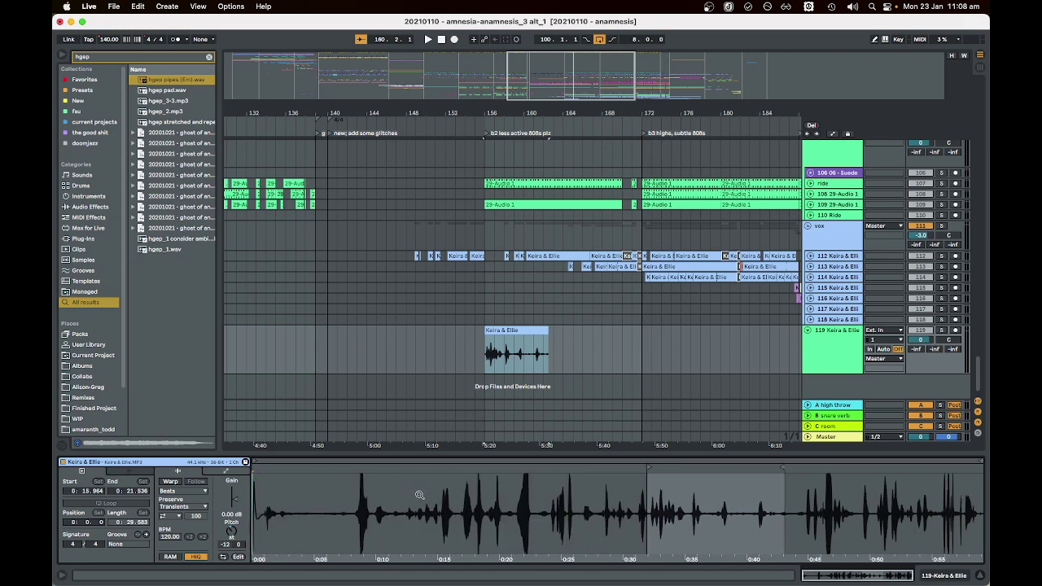
- Extend the vocal clip on track 119 by setting its sample start to 0:0.565 and its end to 0:29.583
drag(650, 468, 302, 469)
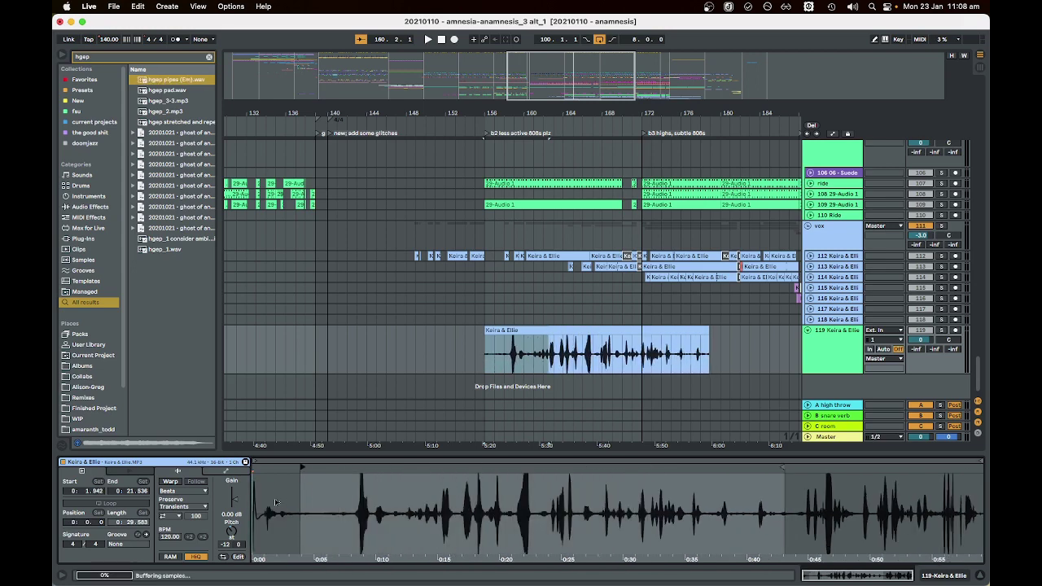
drag(276, 503, 266, 505)
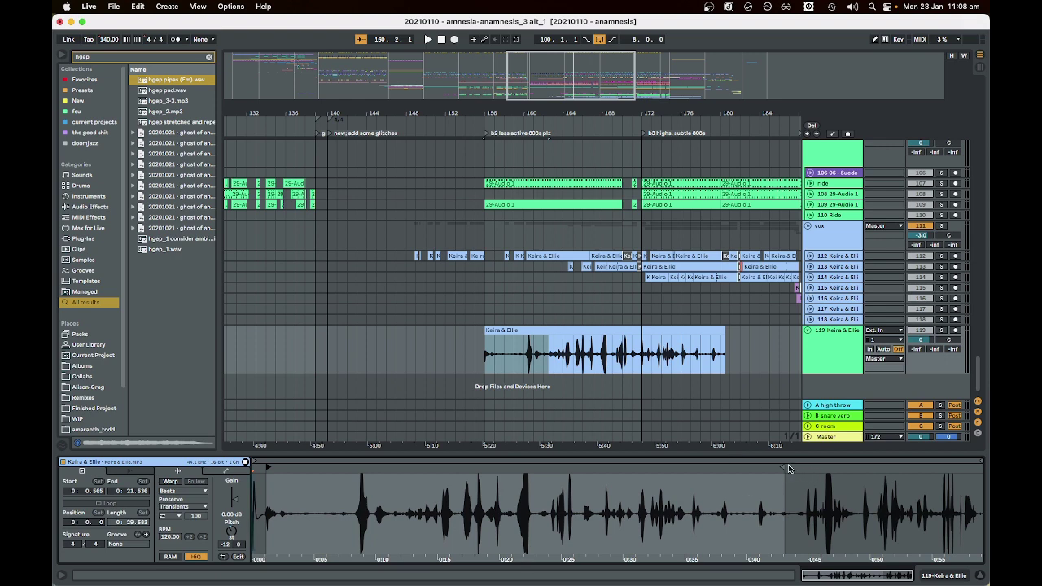
drag(788, 468, 984, 469)
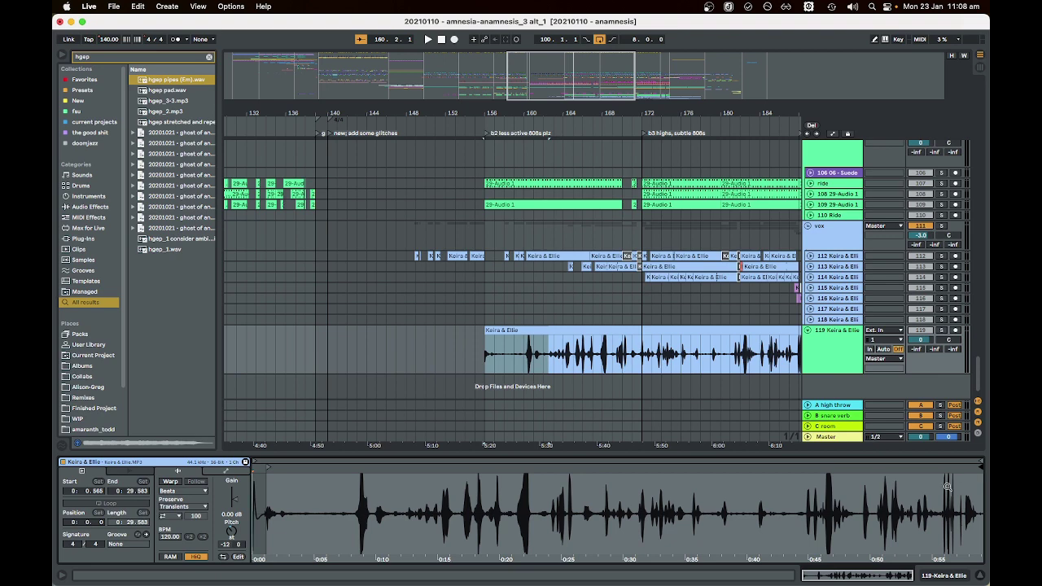
click(588, 333)
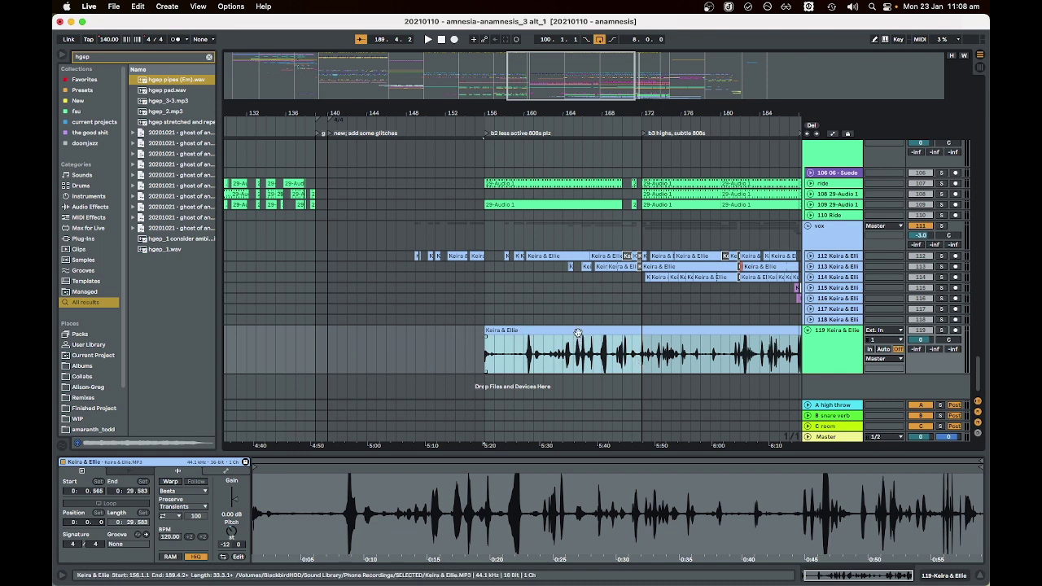
scroll(526, 348, up, 3)
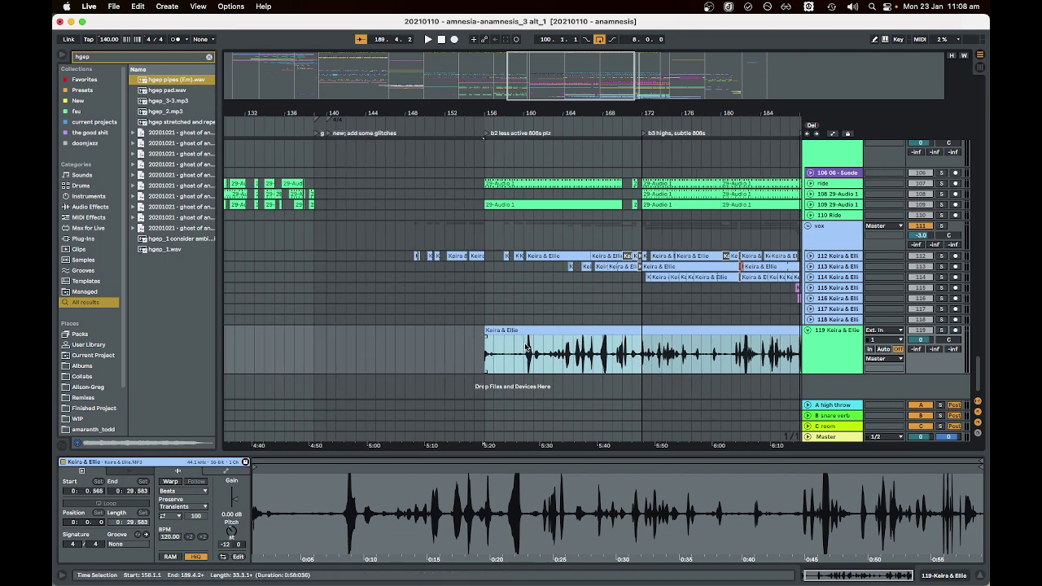
scroll(525, 348, down, 3)
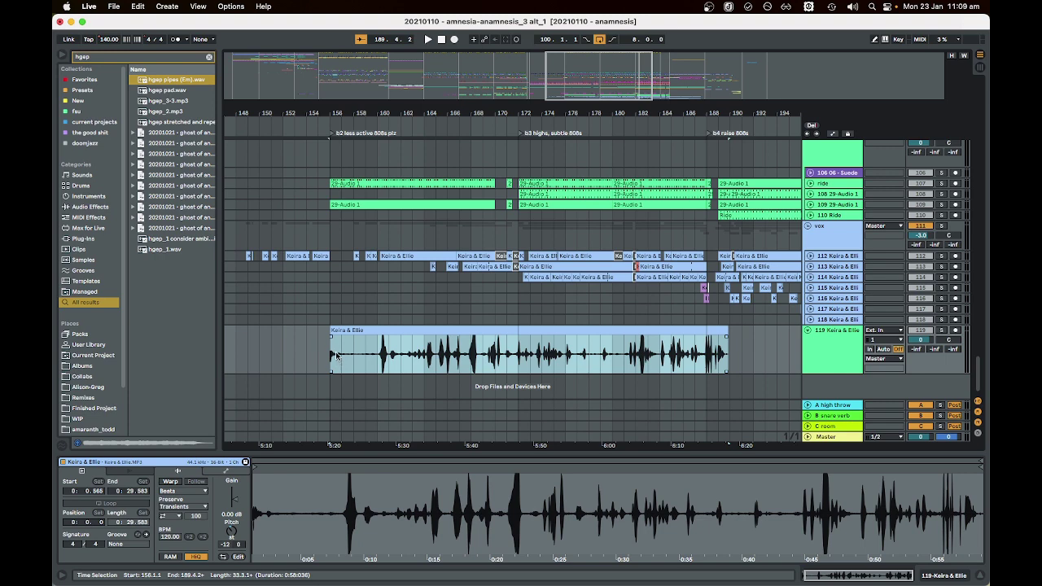
- Solo track 119 and play its vocal clip from bar 160
click(369, 330)
scroll(376, 363, up, 2)
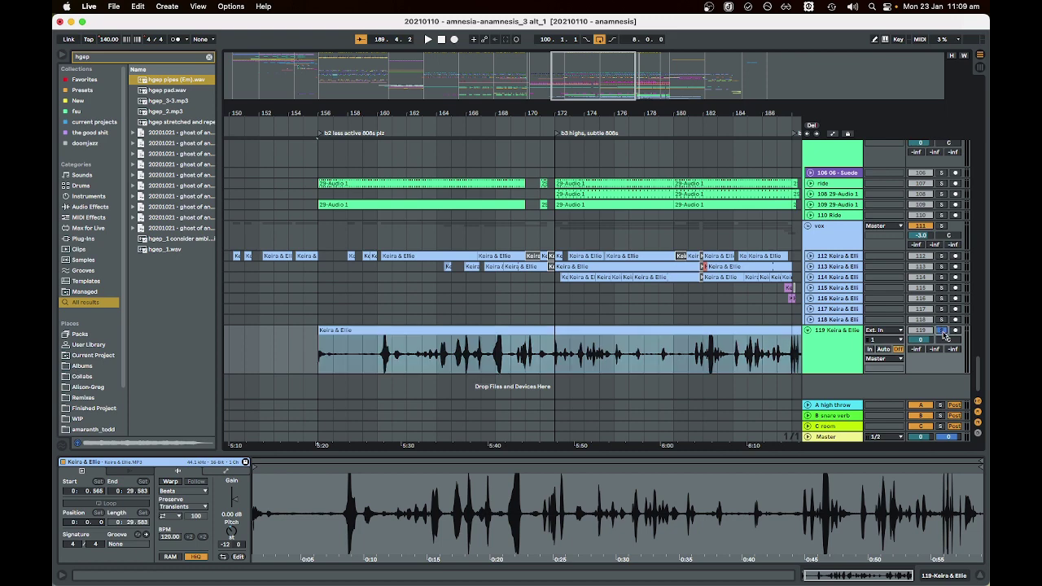
click(378, 366)
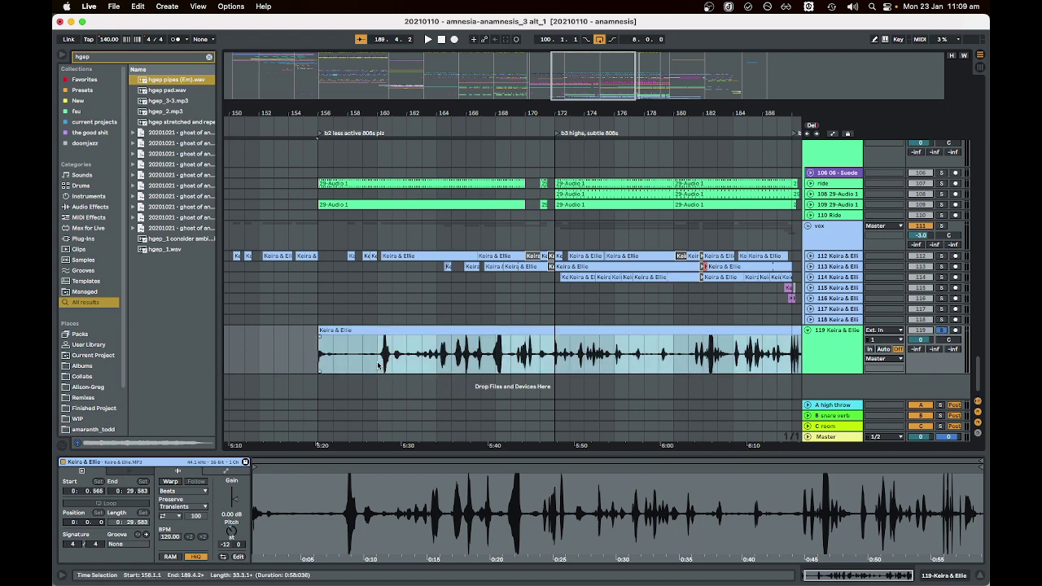
click(375, 368)
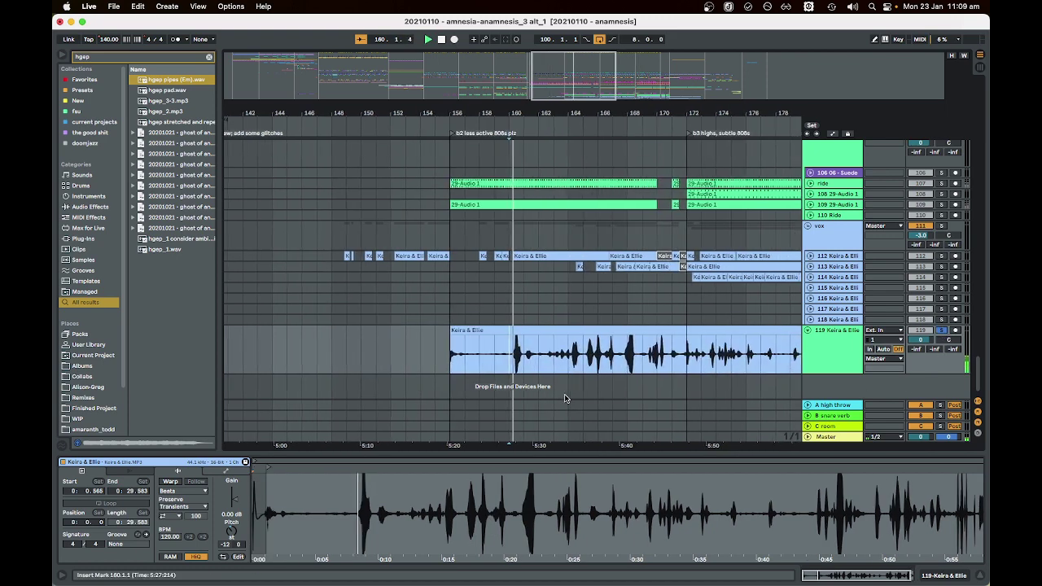
key(space)
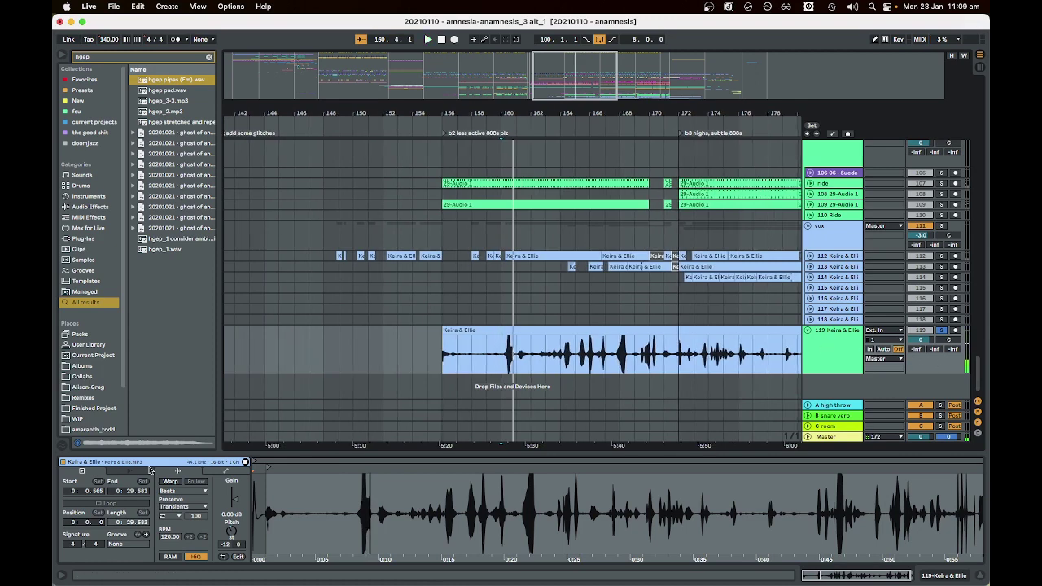
- Set the track 119 vocal clip's pitch to 0 semitones and play it from bar 156 through to its end
key(super+z)
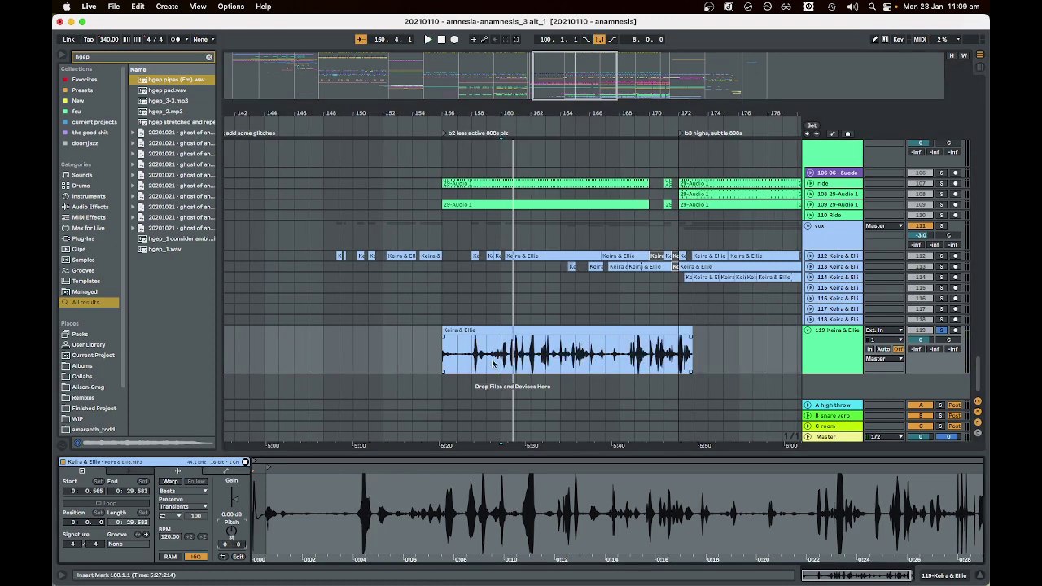
scroll(492, 364, up, 5)
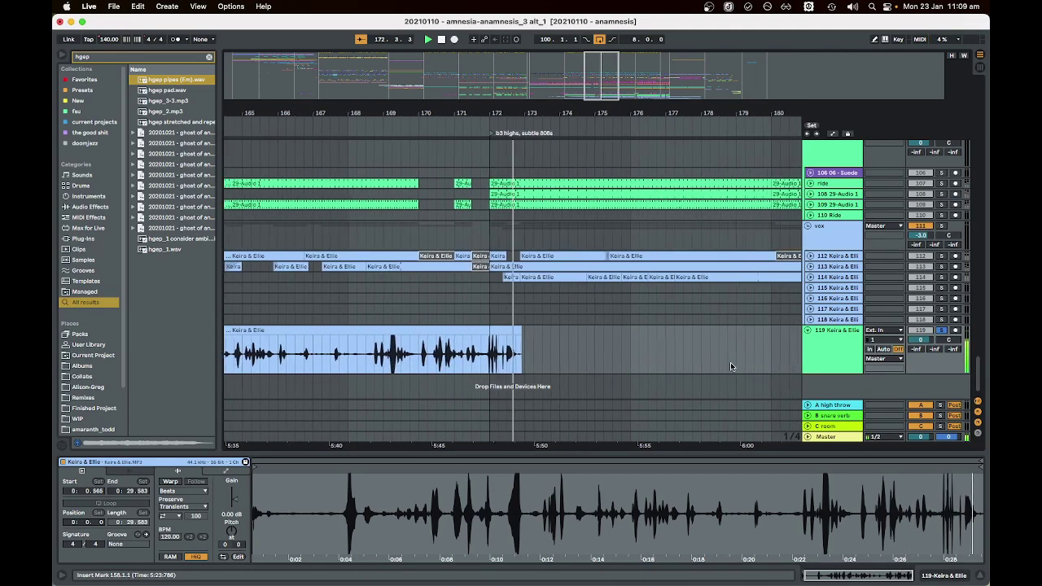
scroll(728, 360, down, 2)
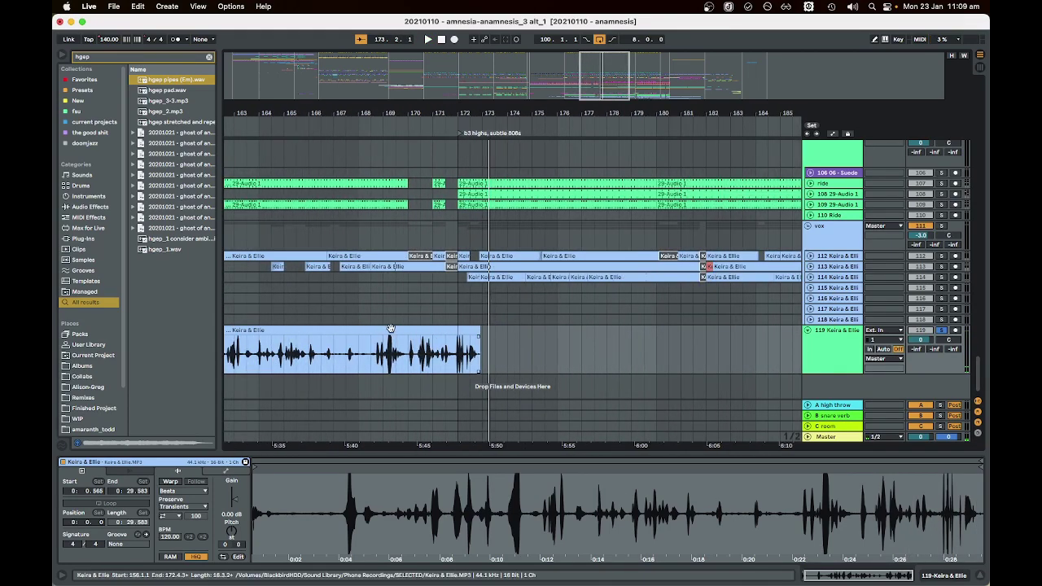
key(space)
- Delete the vocal clip from track 119 and remove the empty audio track
key(Delete)
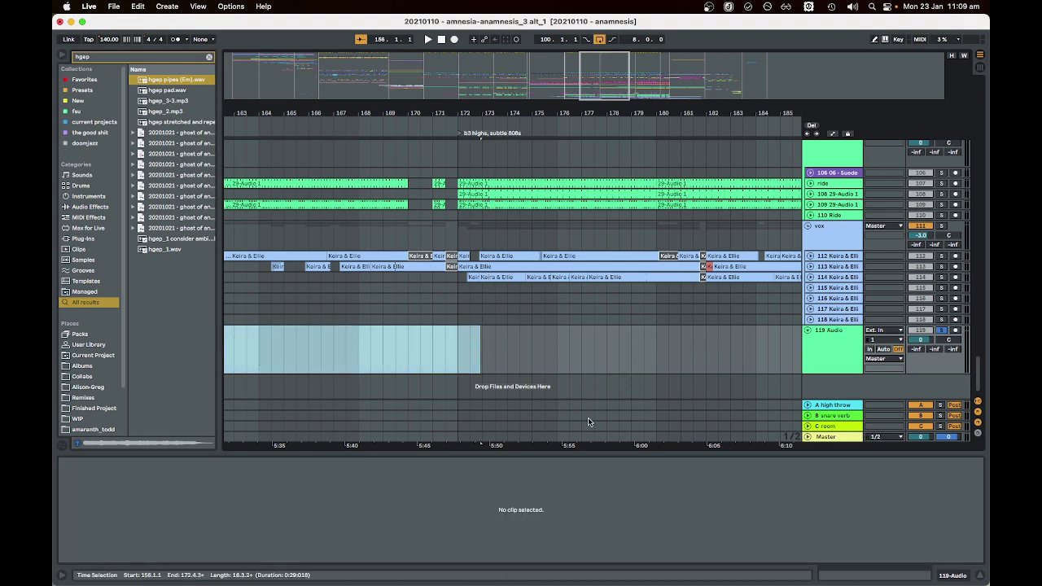
scroll(408, 397, left, 3)
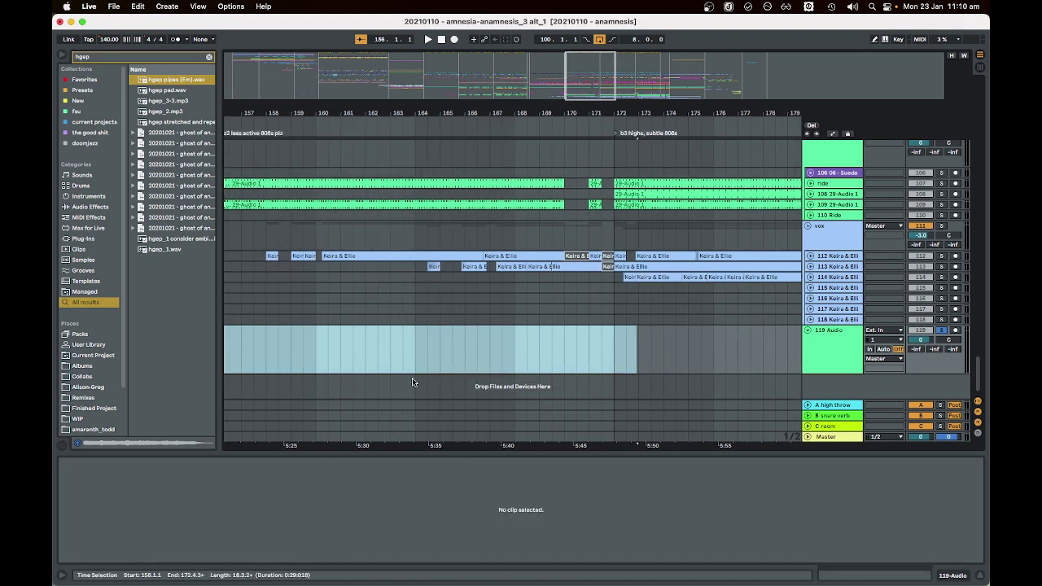
scroll(478, 345, down, 2)
click(772, 389)
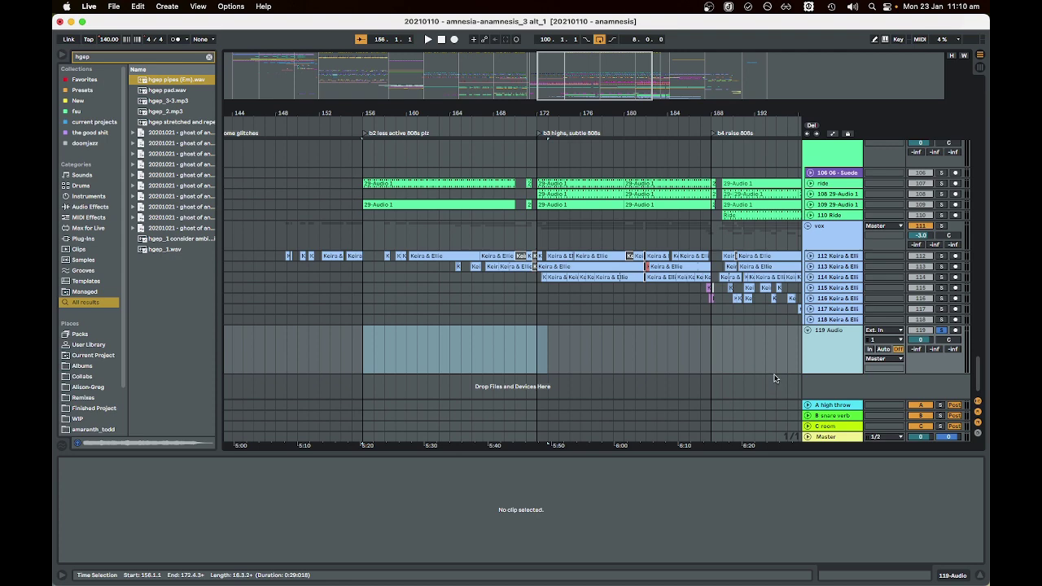
key(BackSpace)
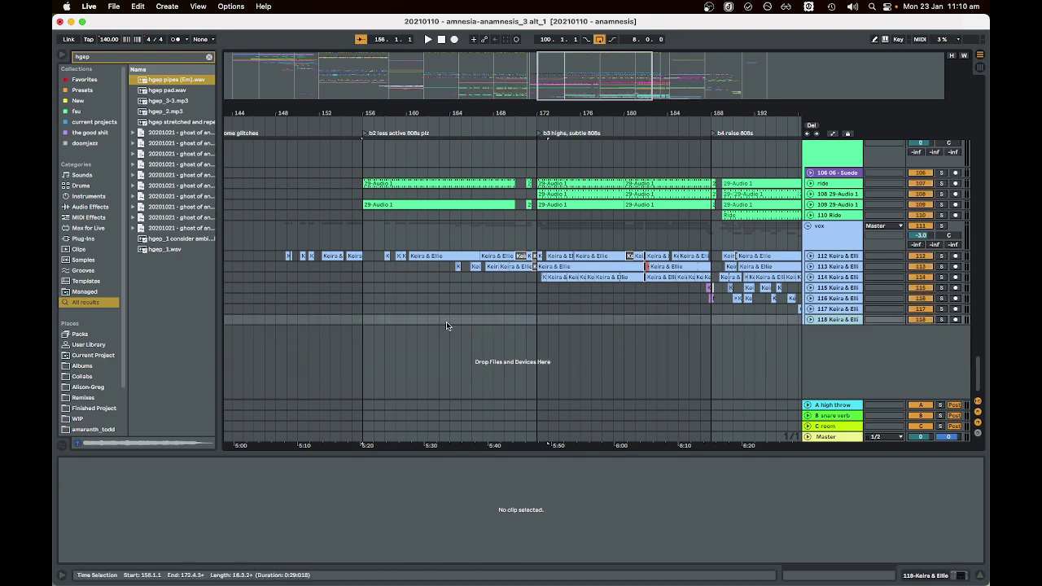
- Select the vox group and examine how its vocal clips are spread across the b2, b3 and b4 sections
key(minus)
key(minus)
key(minus)
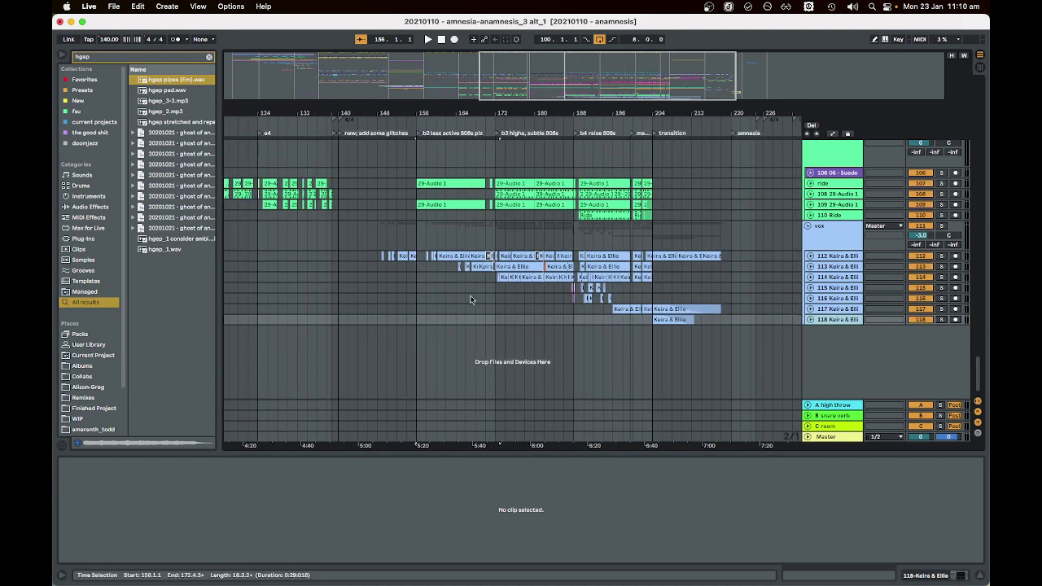
key(plus)
key(plus)
key(plus)
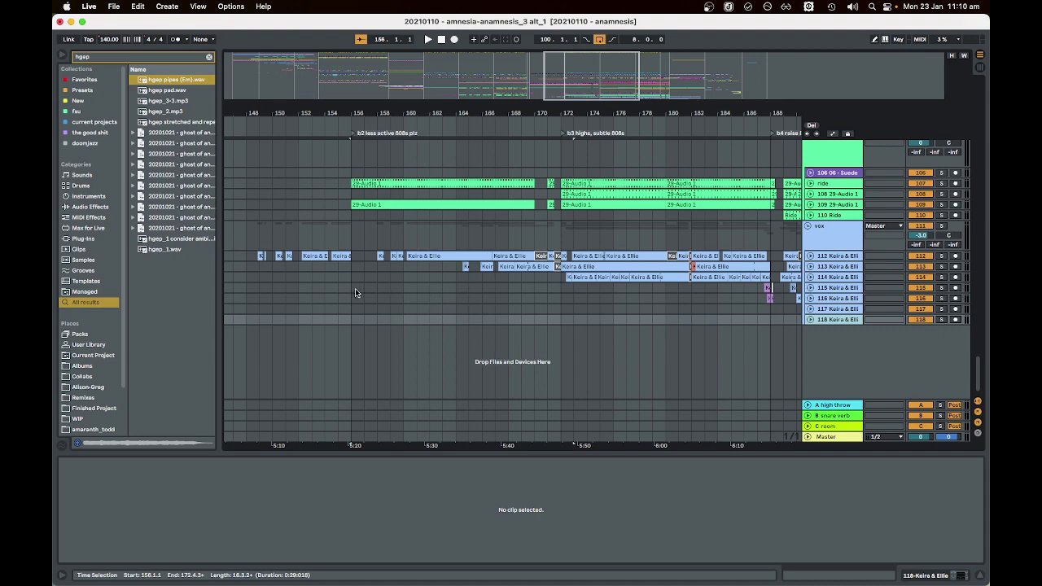
key(minus)
key(minus)
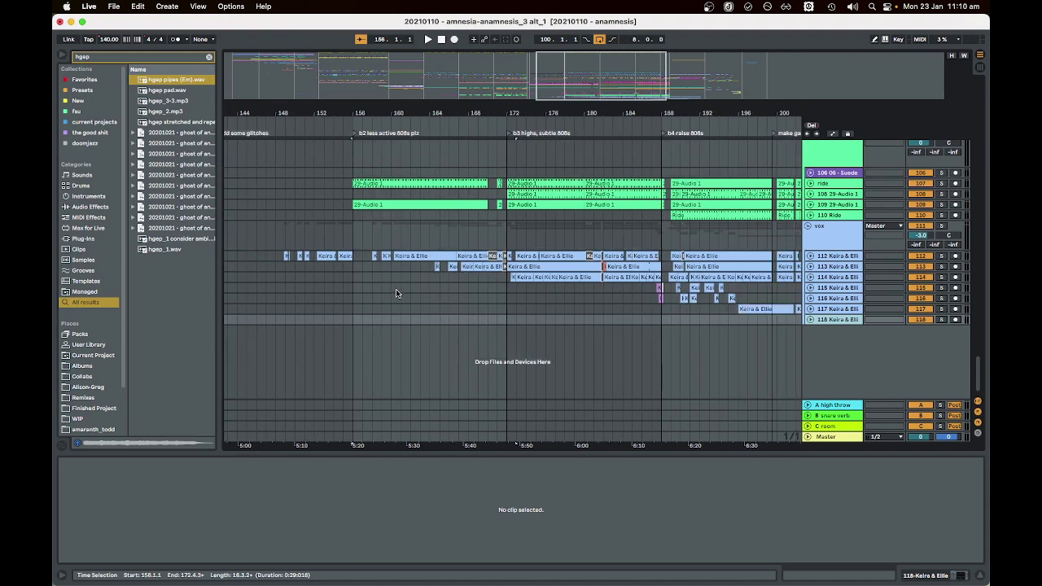
click(833, 234)
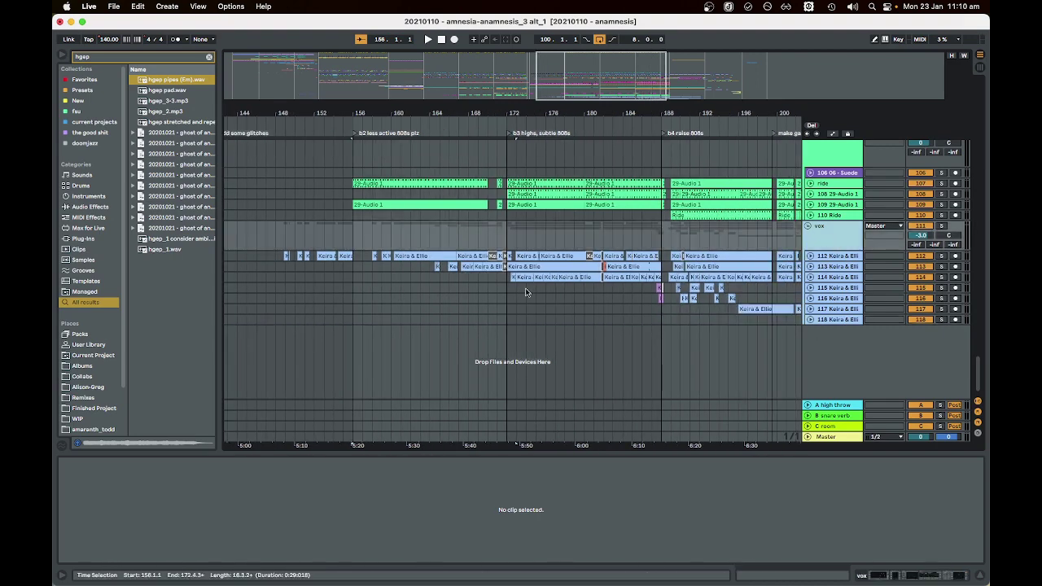
key(plus)
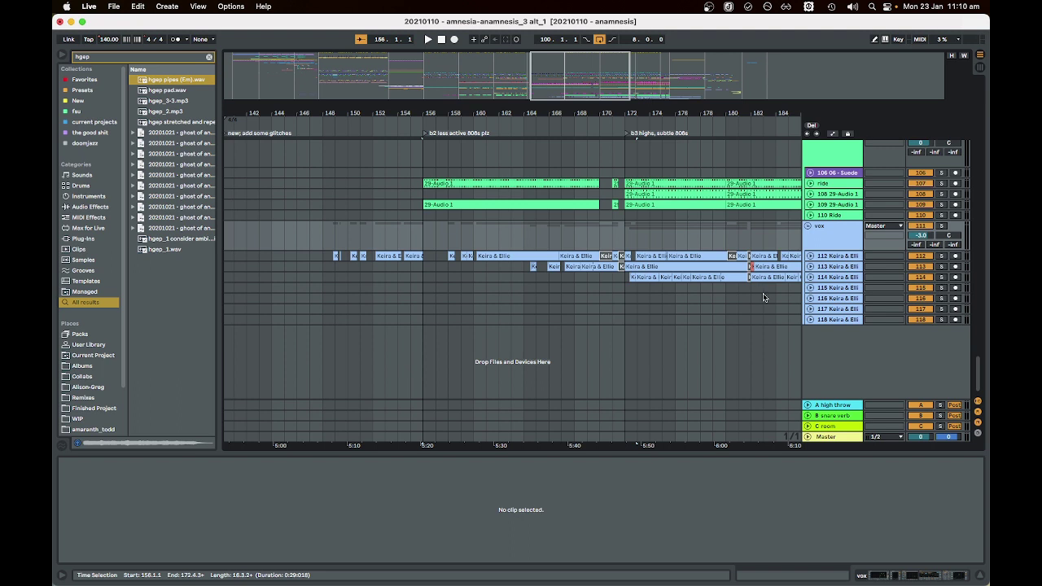
click(808, 227)
click(808, 228)
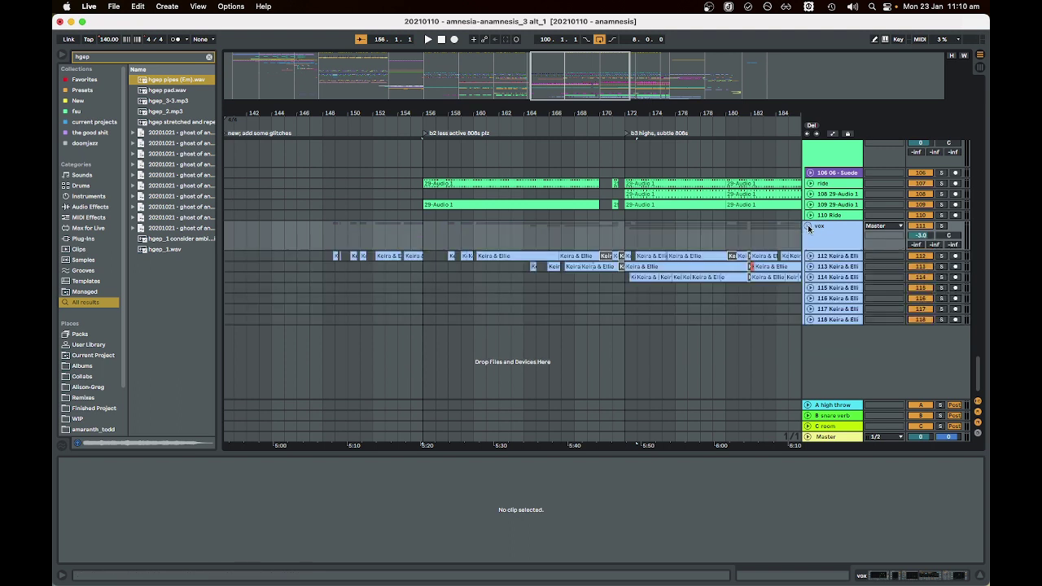
- Solo the vox group and play it from bar 172
scroll(700, 301, right, 5)
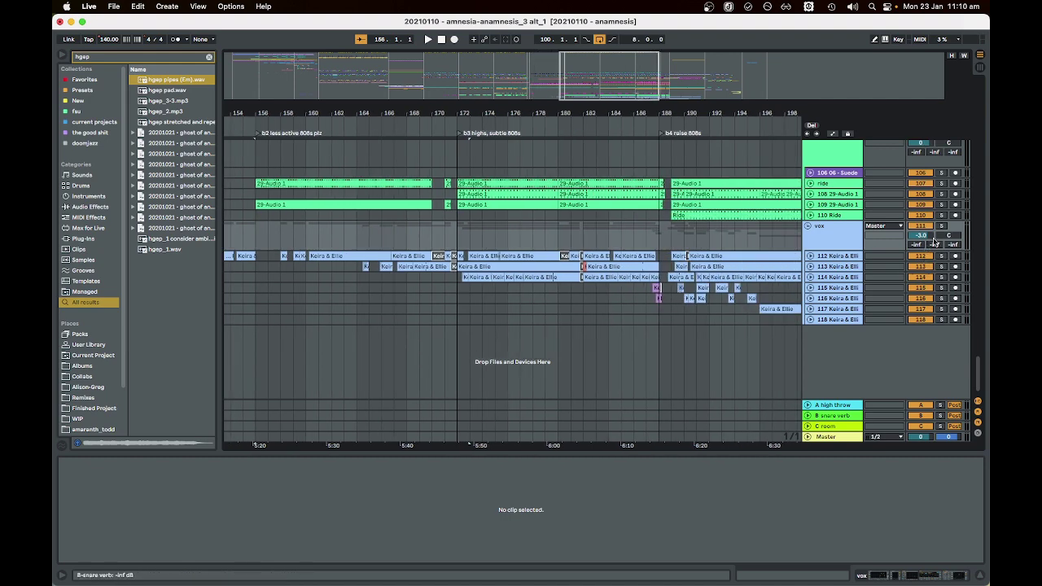
click(941, 226)
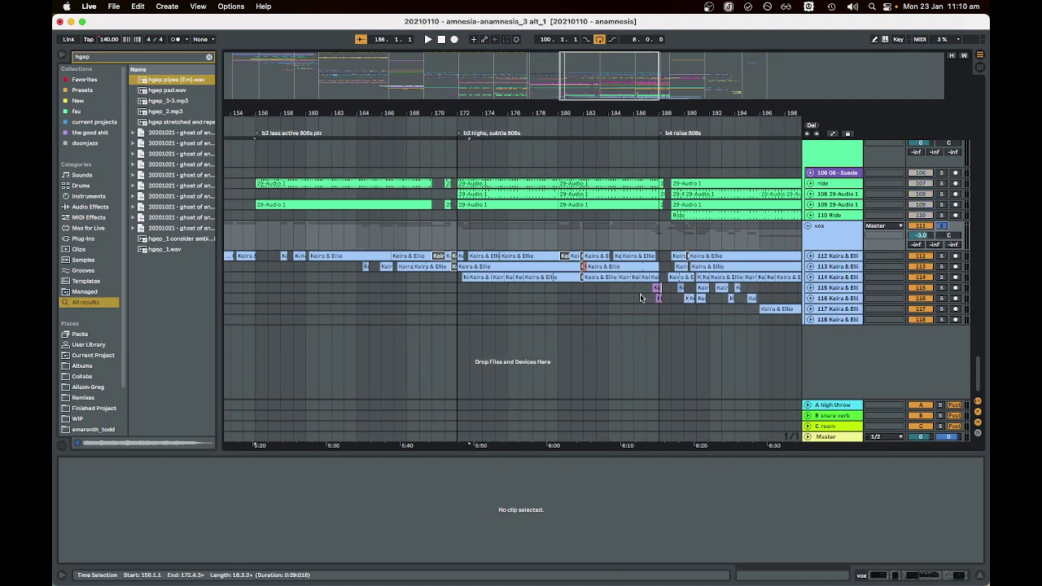
click(454, 300)
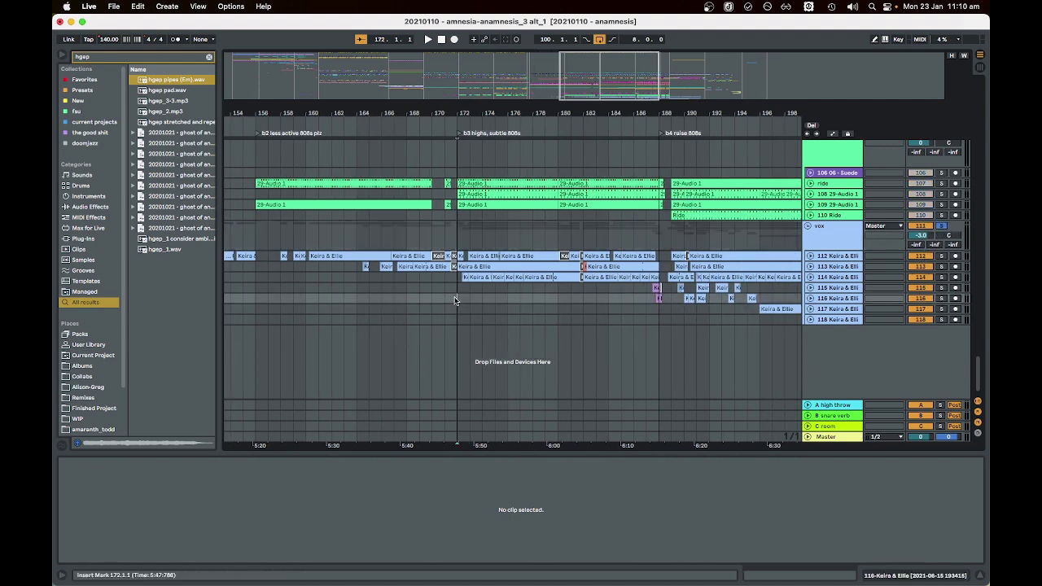
key(space)
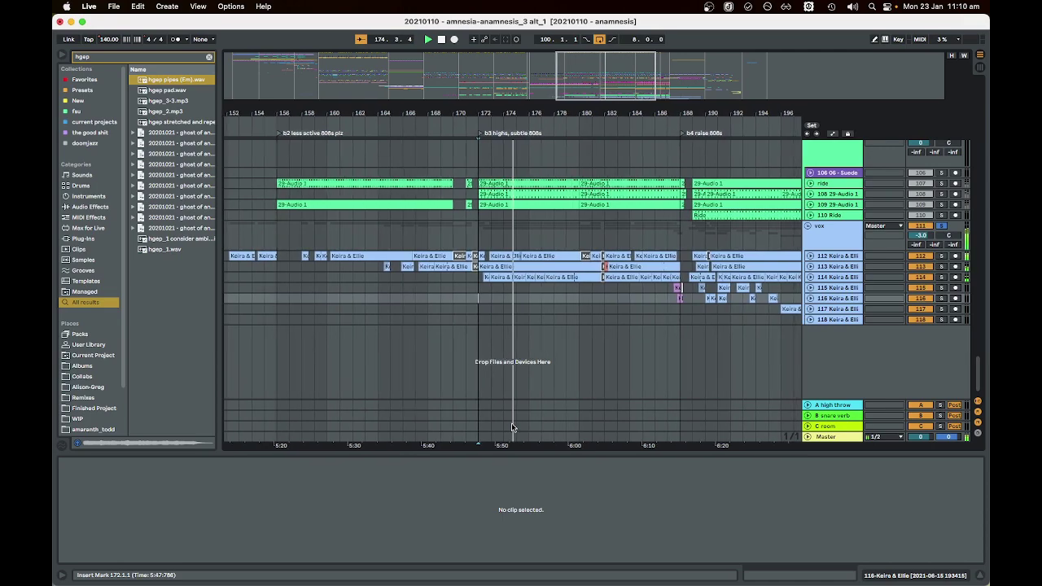
- Unfold vocal tracks 114, 113 and 112, and inspect the sample views of track 113's bar 172 clip and track 112's bar 175 clip
drag(814, 283, 816, 322)
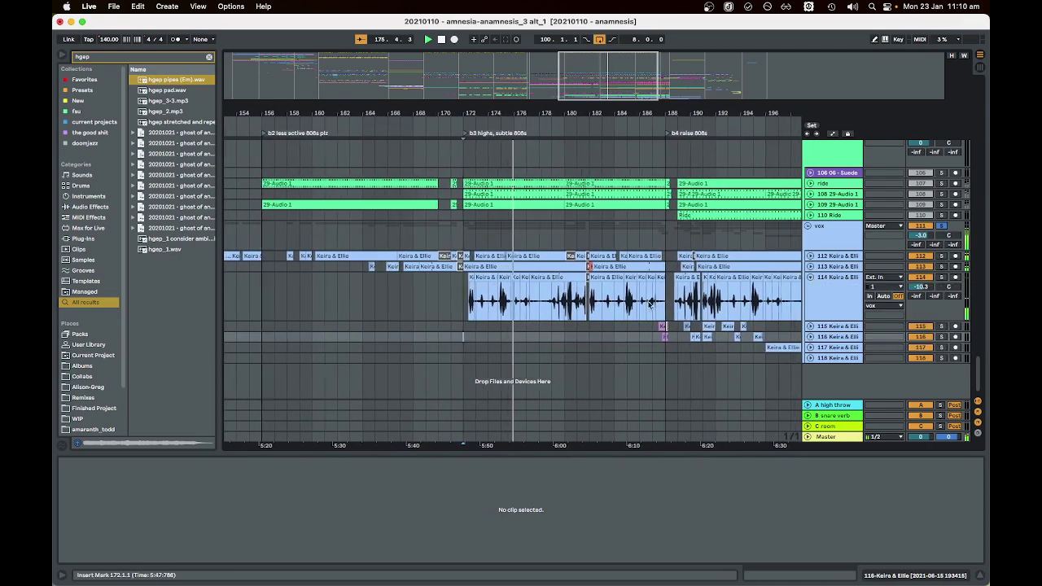
scroll(878, 277, up, 3)
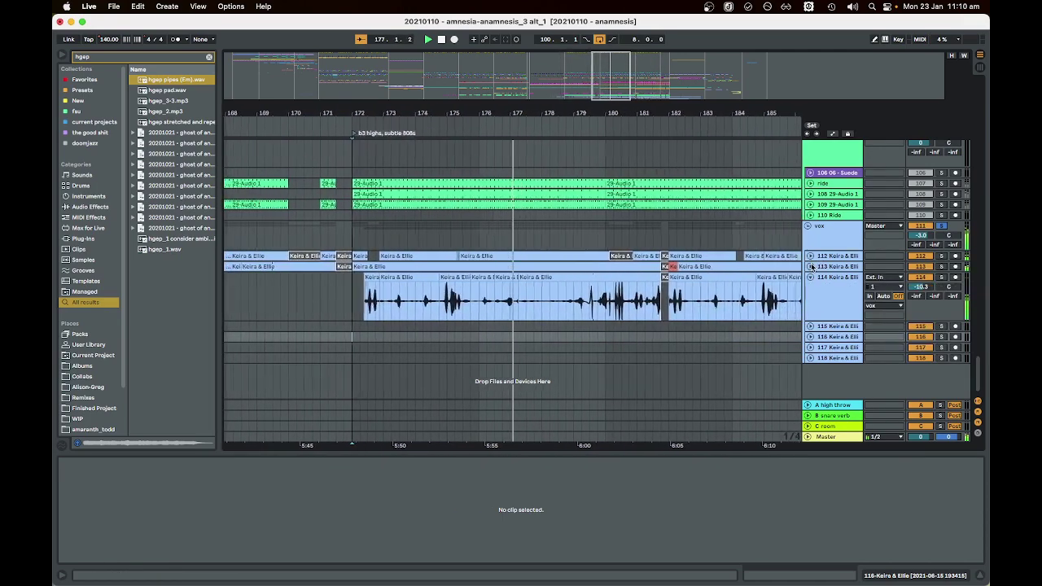
click(810, 266)
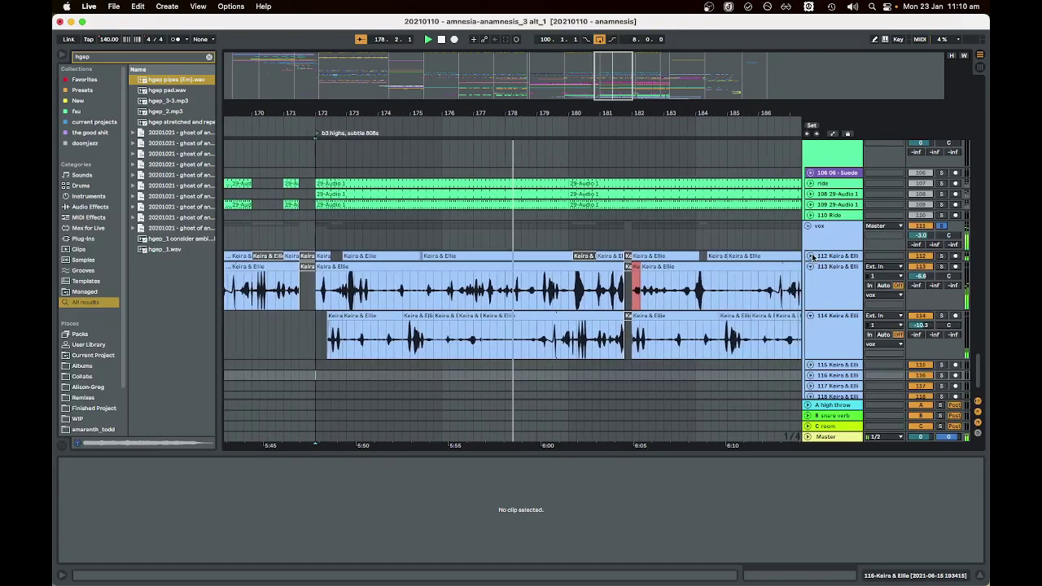
click(810, 256)
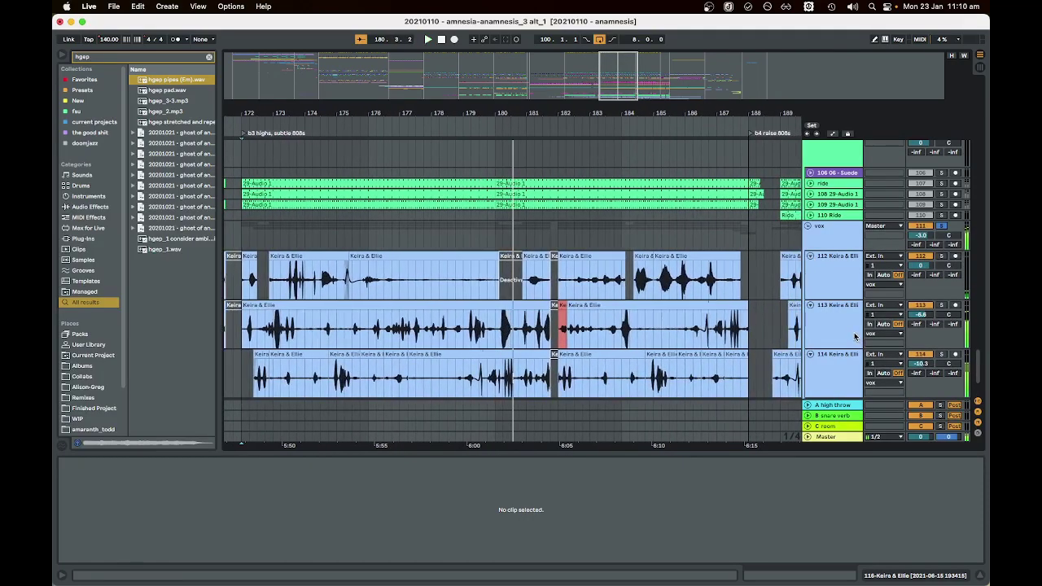
click(489, 326)
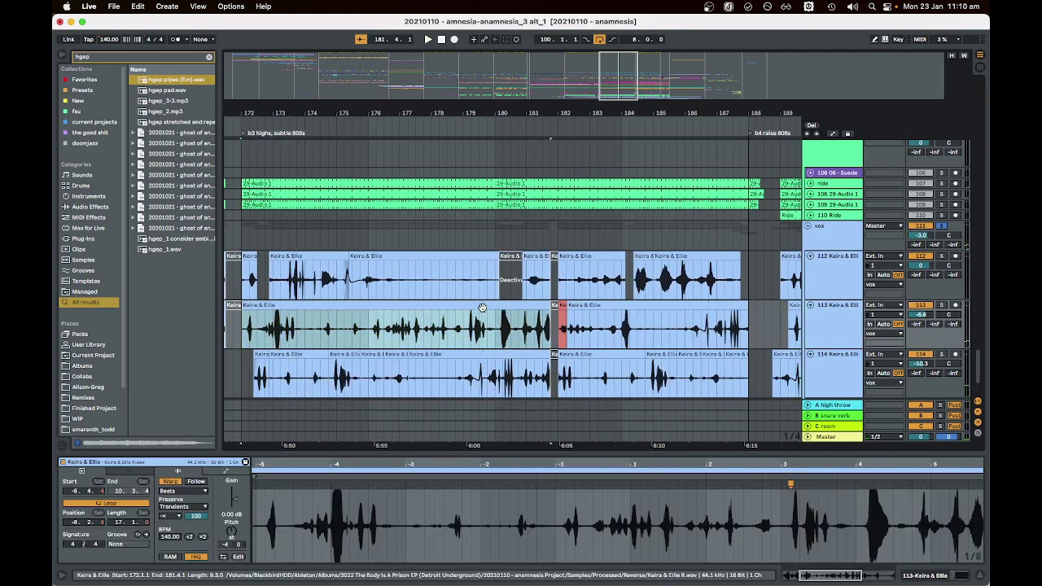
click(463, 267)
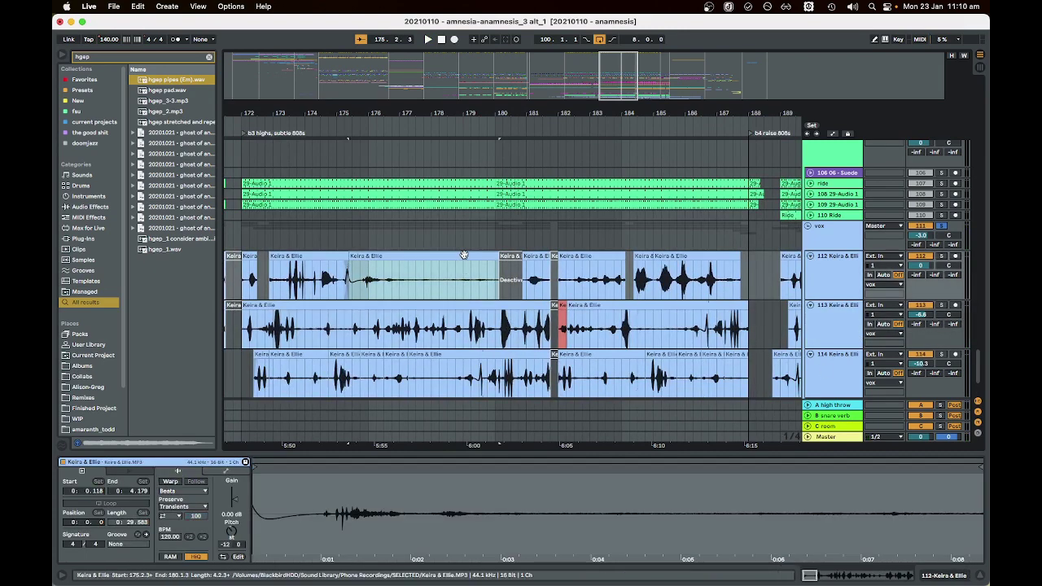
- Show the vox group's device chain and look through its effects from EQ Eight and Grain Delay to the sidechain compressor
click(862, 332)
click(952, 579)
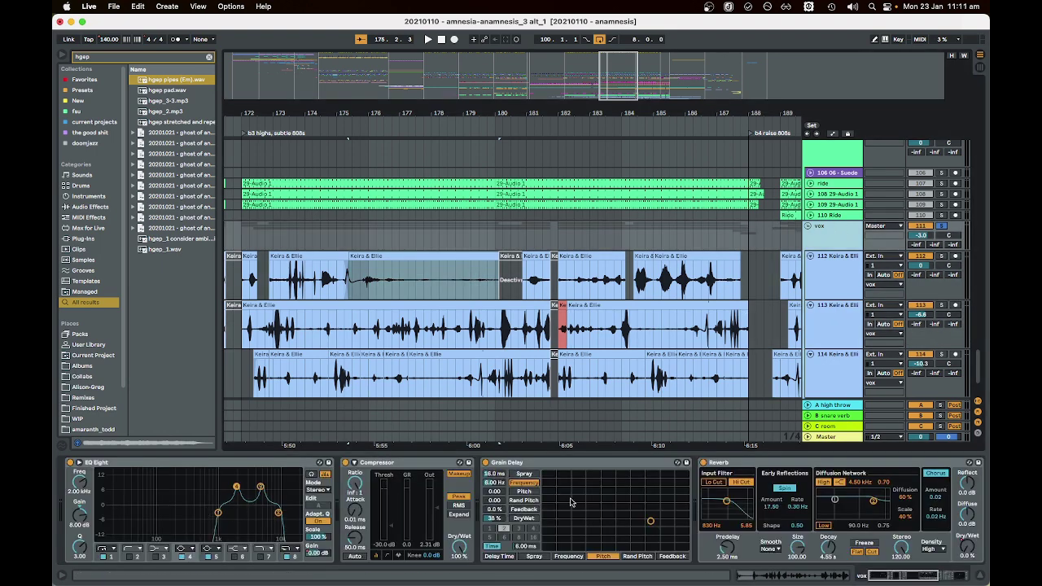
scroll(525, 494, right, 4)
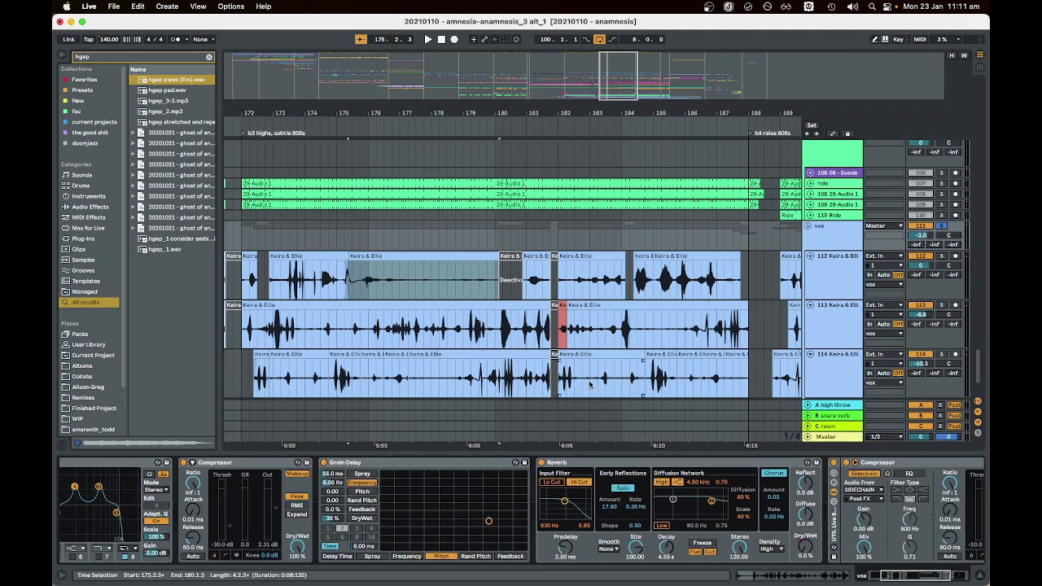
- Check the Reverb and sidechain Compressor at the end of the vox chain, and return to its EQ Eight
scroll(590, 384, right, 3)
scroll(492, 505, right, 5)
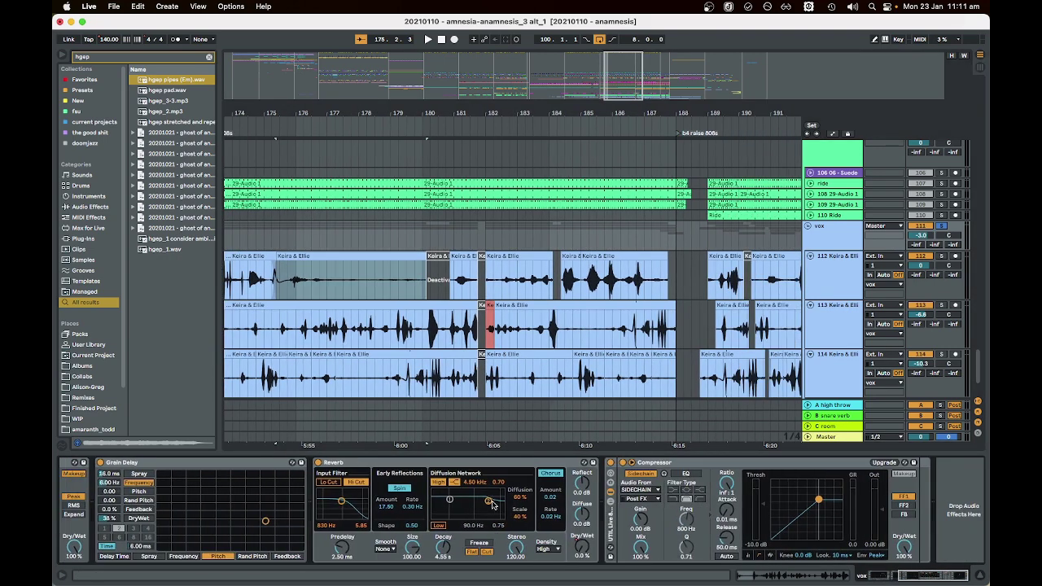
scroll(492, 505, left, 8)
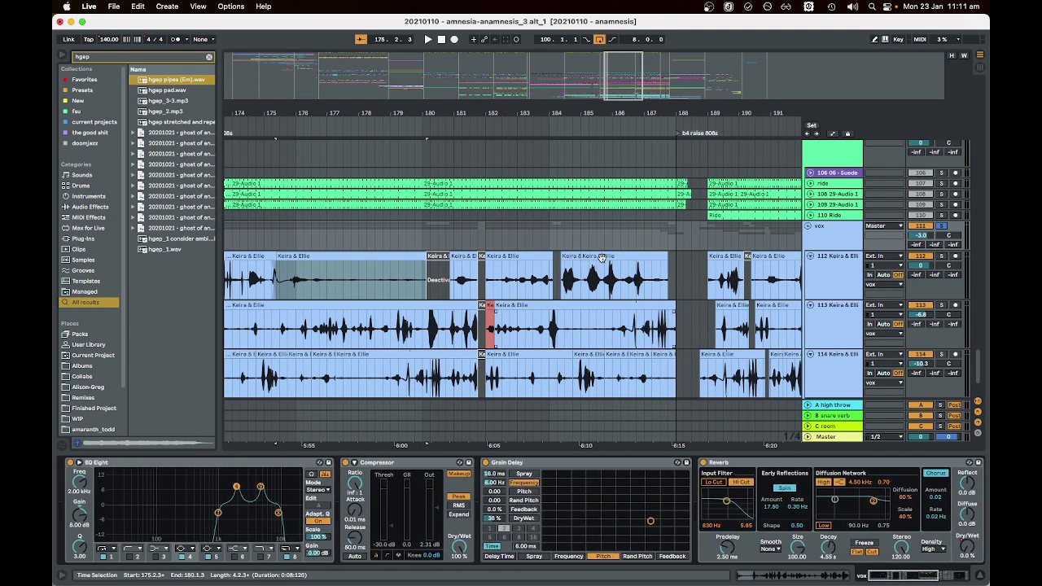
- Look through the arrangement from the vox clips past the melodics and bass groups up to the glitches and kick tracks
scroll(601, 258, down, 2)
scroll(622, 318, down, 4)
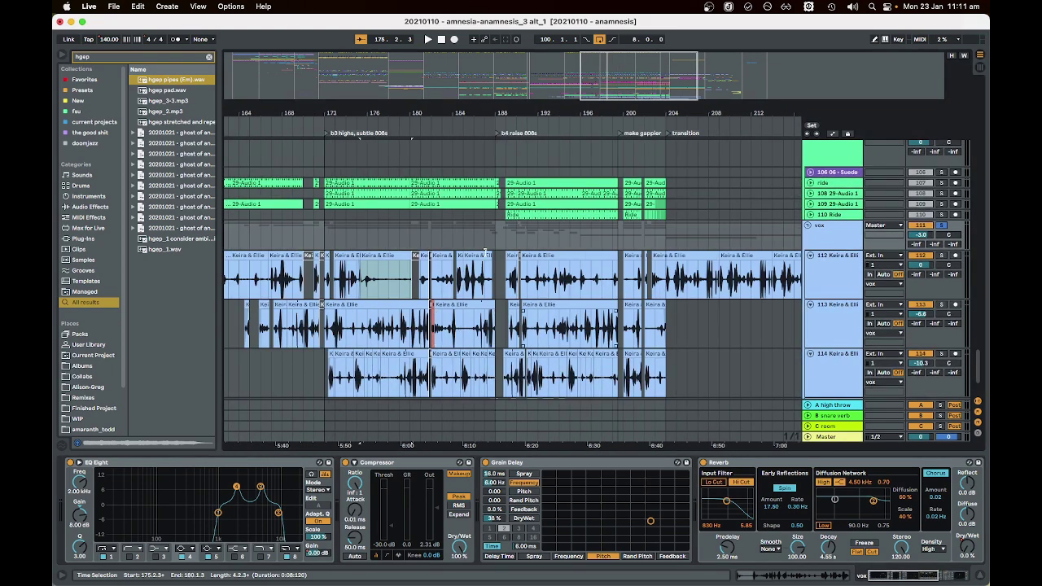
scroll(461, 349, up, 15)
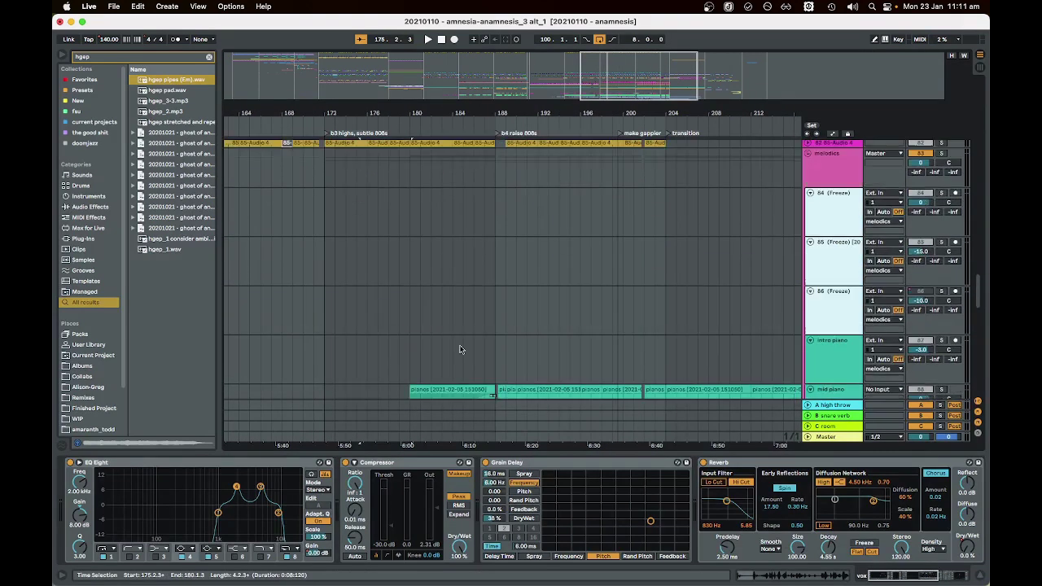
scroll(460, 346, up, 5)
scroll(489, 349, down, 3)
click(532, 350)
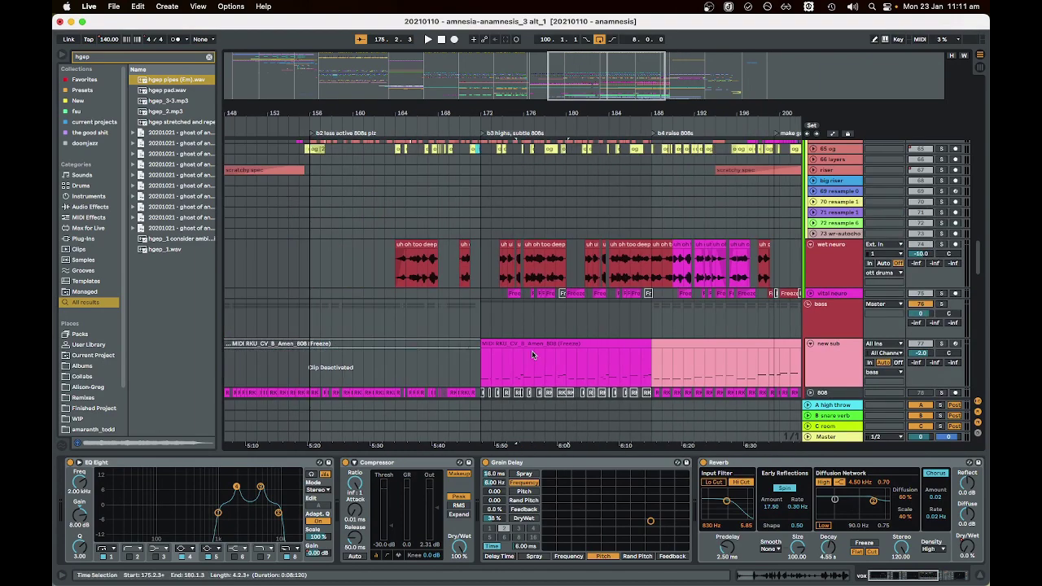
scroll(528, 355, left, 1)
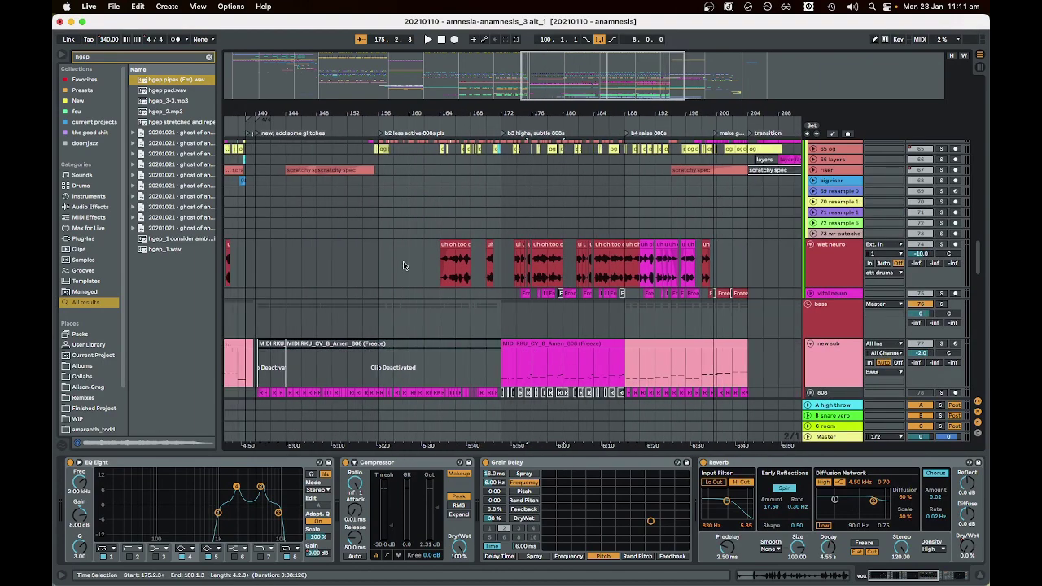
scroll(484, 283, up, 10)
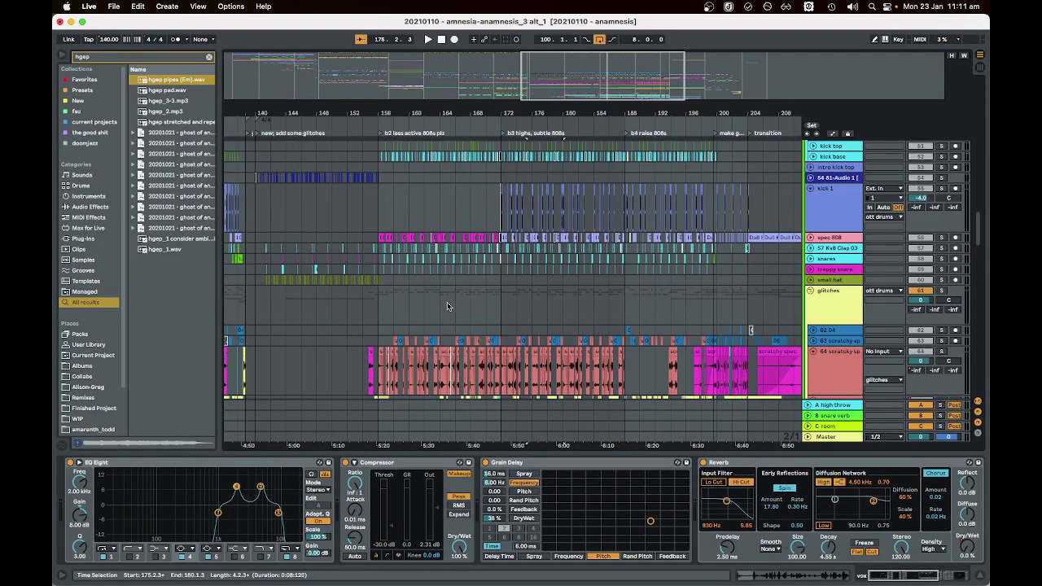
scroll(424, 293, up, 5)
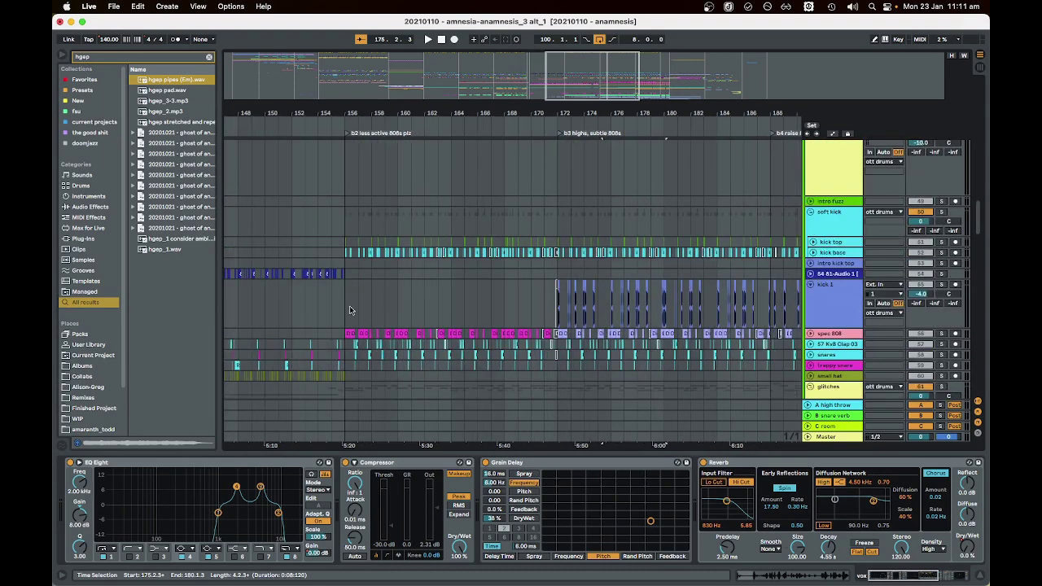
- Place the insert marker at bar 156 on kick 1 and compare the drum and glitch tracks across the a and b sections
click(346, 305)
scroll(431, 251, down, 8)
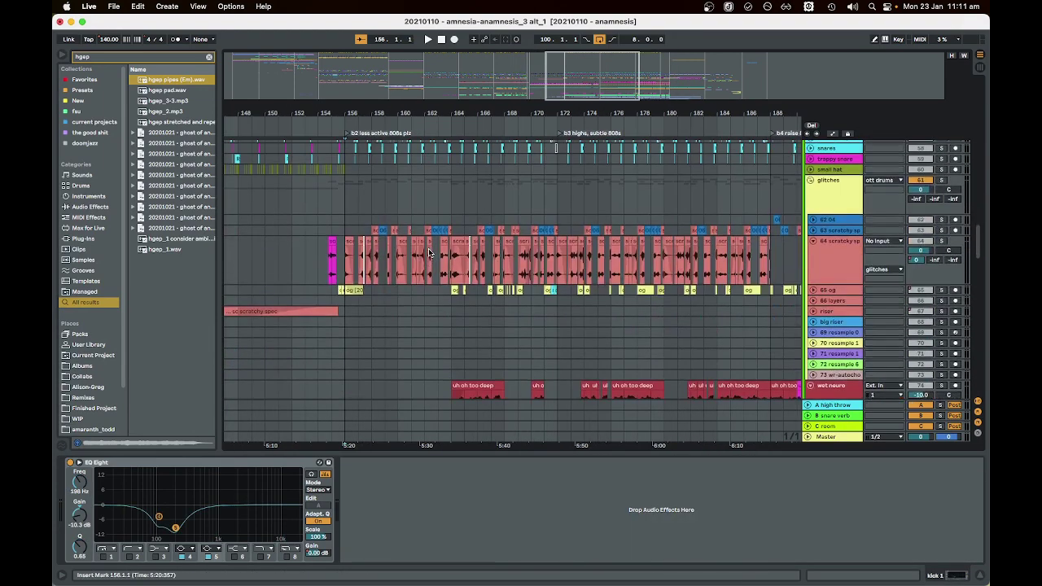
scroll(430, 252, up, 3)
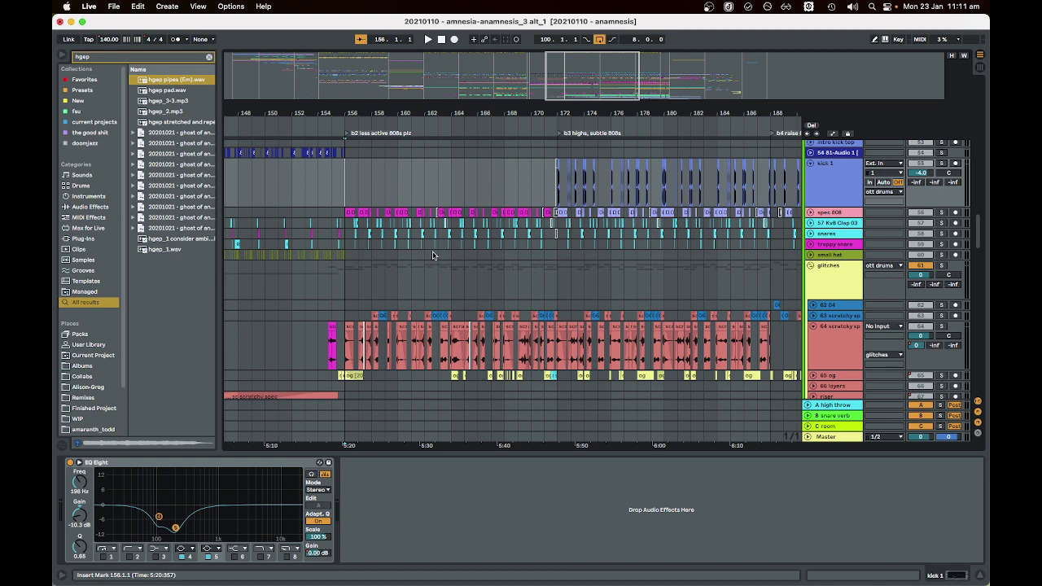
scroll(433, 256, down, 3)
scroll(444, 256, left, 5)
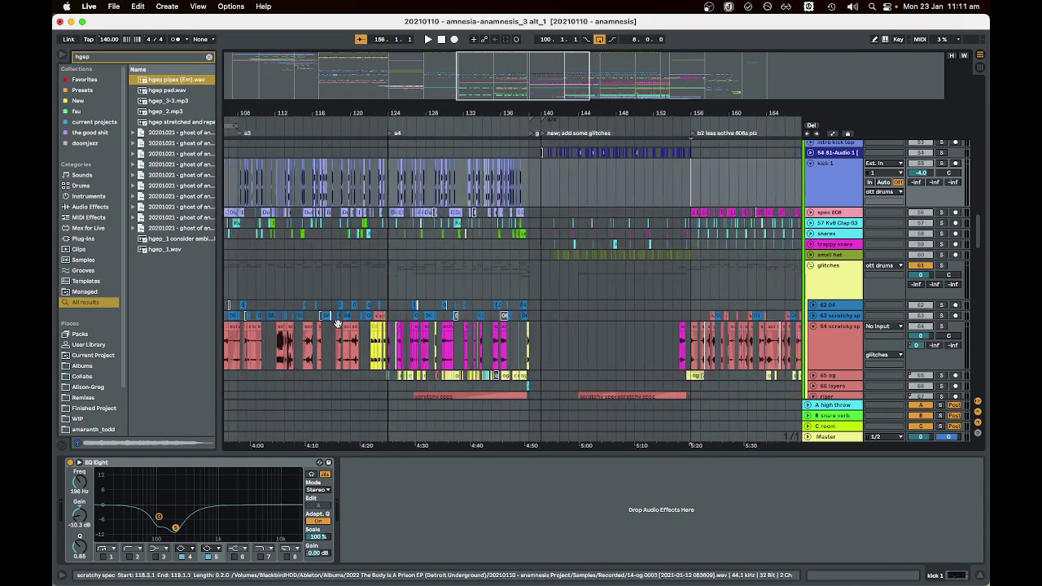
scroll(337, 324, left, 5)
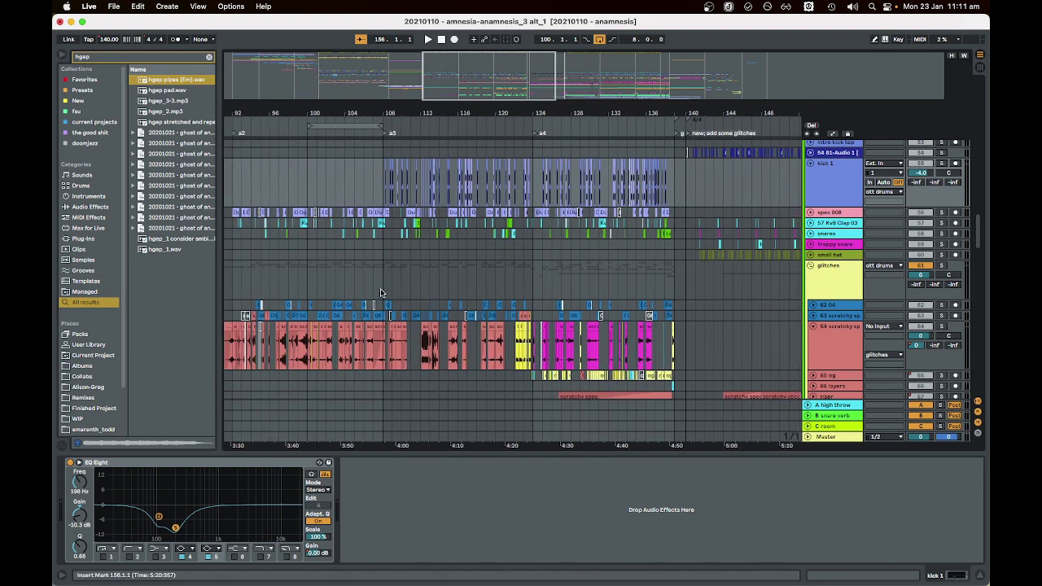
scroll(610, 304, right, 12)
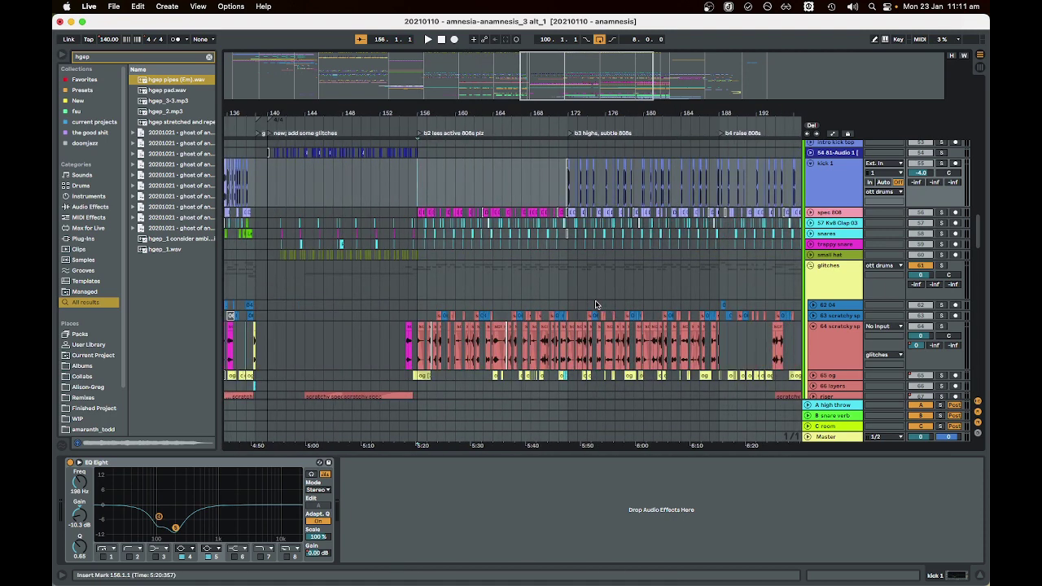
scroll(521, 303, up, 3)
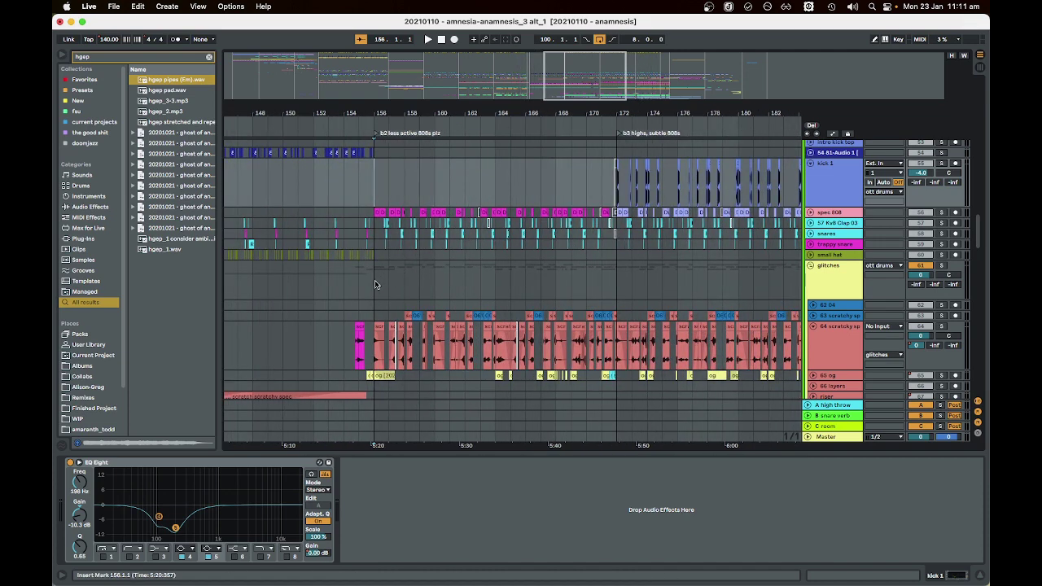
- Place the insert marker at bar 156 on the glitches group and examine its layers through the b sections and transition
click(374, 285)
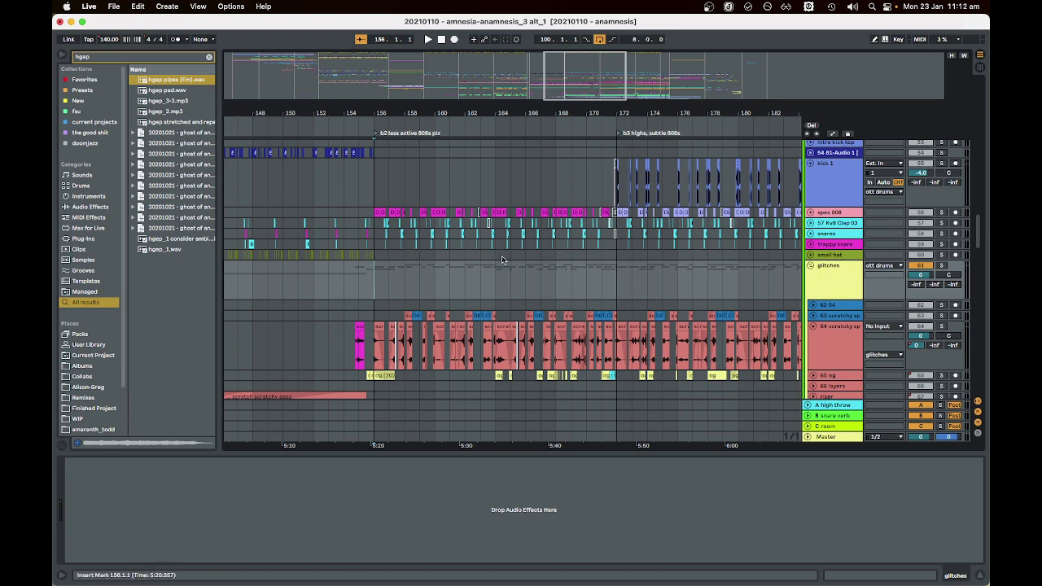
scroll(502, 260, down, 3)
scroll(675, 309, right, 5)
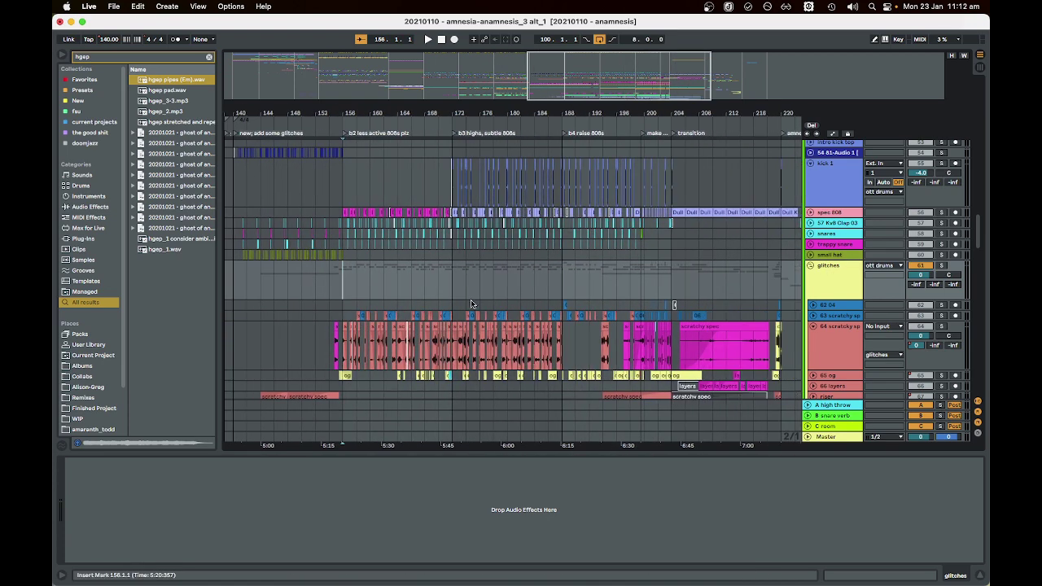
scroll(470, 304, down, 4)
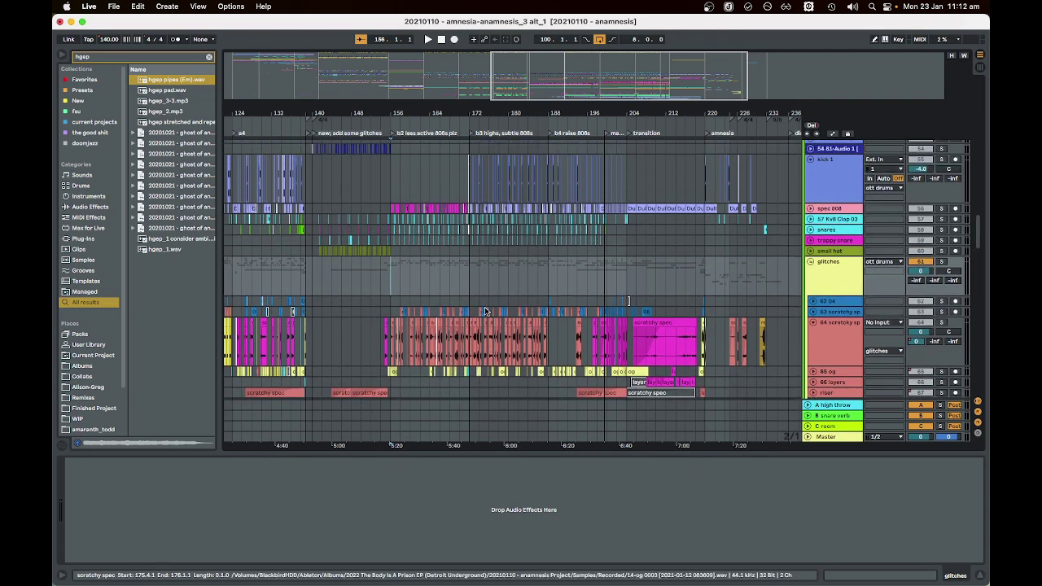
scroll(481, 310, up, 2)
scroll(460, 312, up, 1)
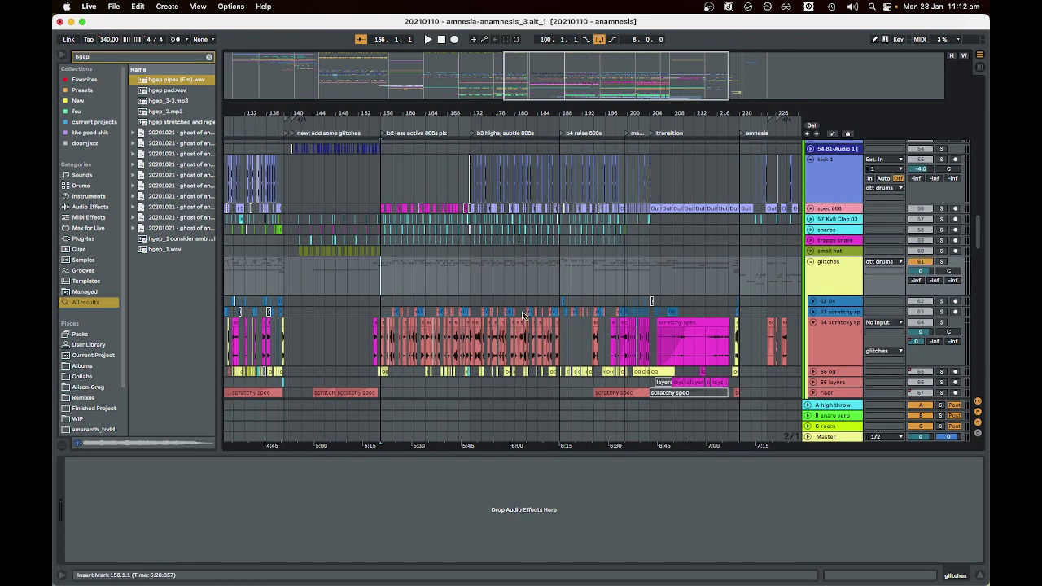
- Solo the lainpsx group and play it from the low lainpsx clip at bar 156
scroll(523, 314, down, 10)
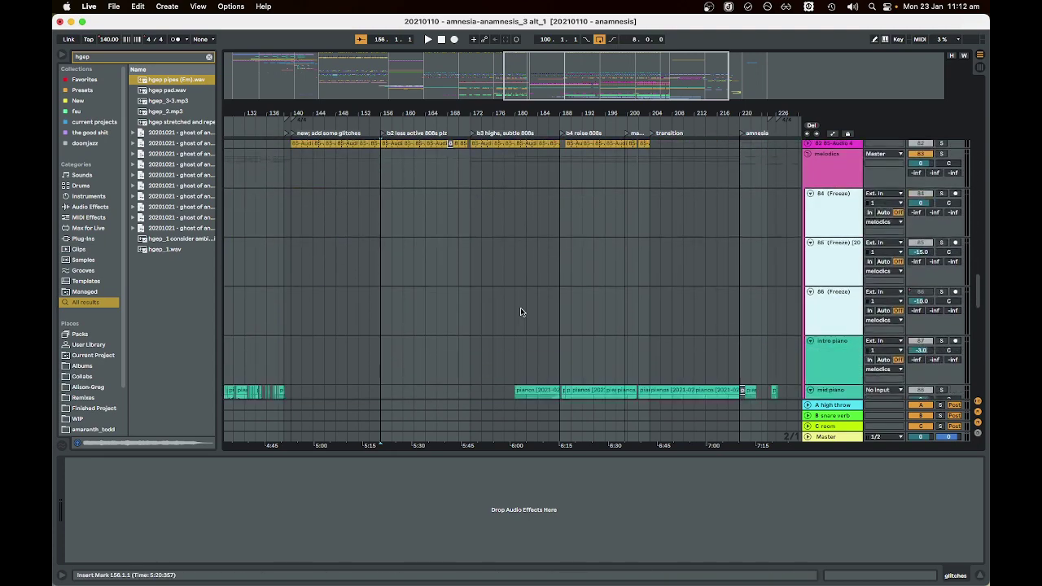
scroll(521, 312, down, 15)
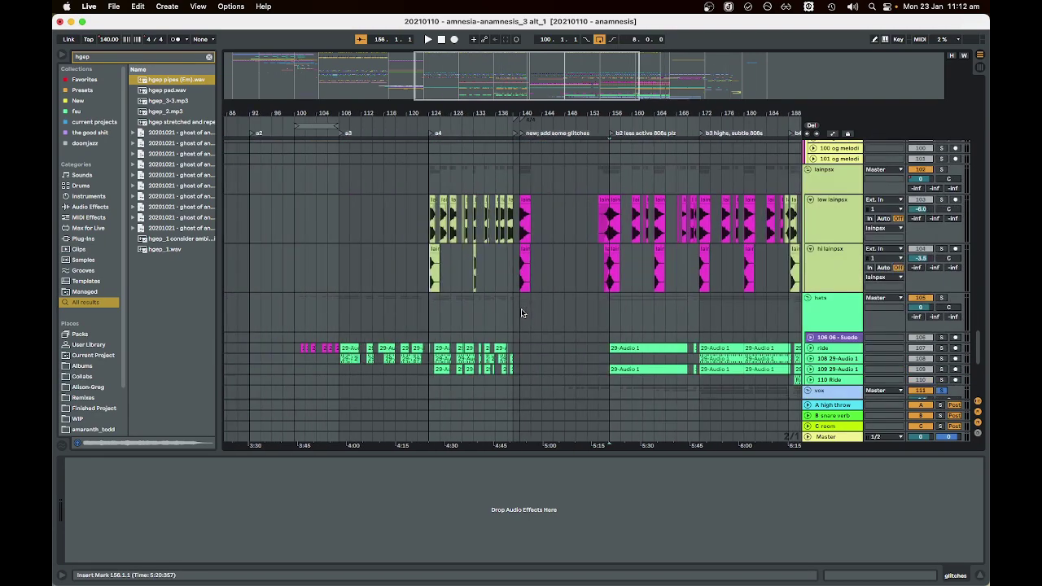
scroll(529, 314, right, 5)
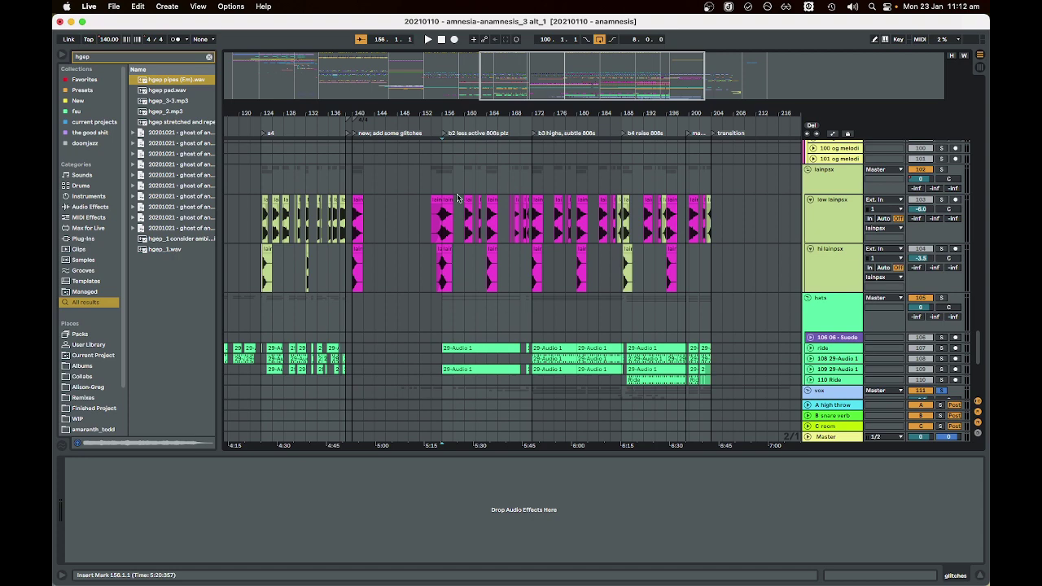
scroll(437, 216, up, 5)
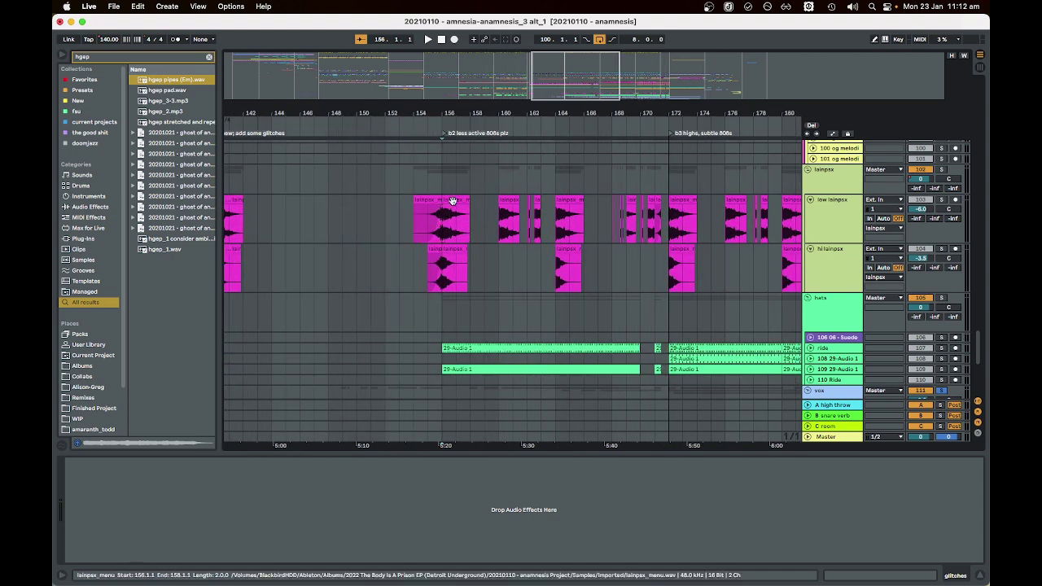
click(446, 214)
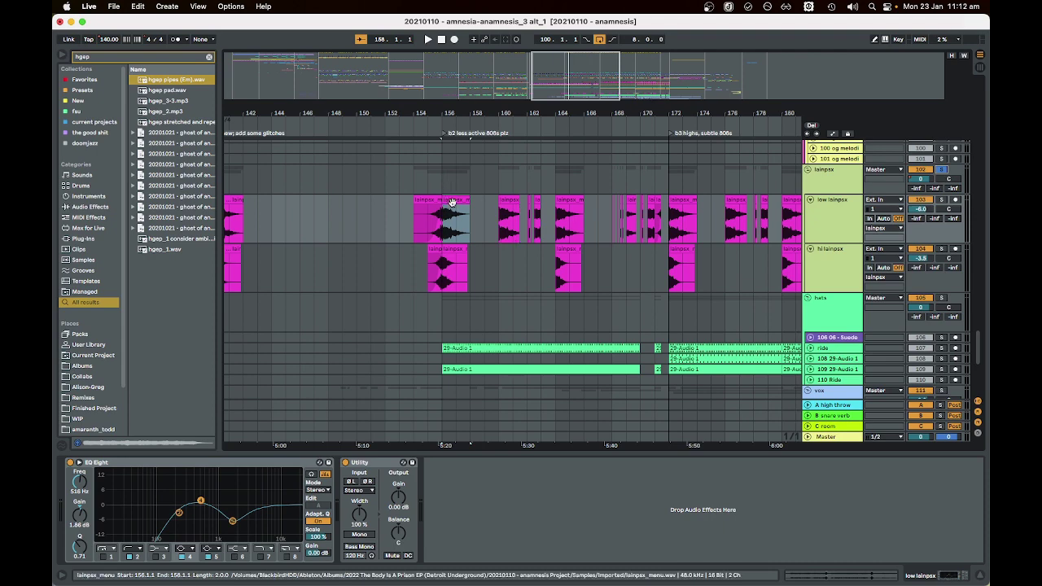
key(space)
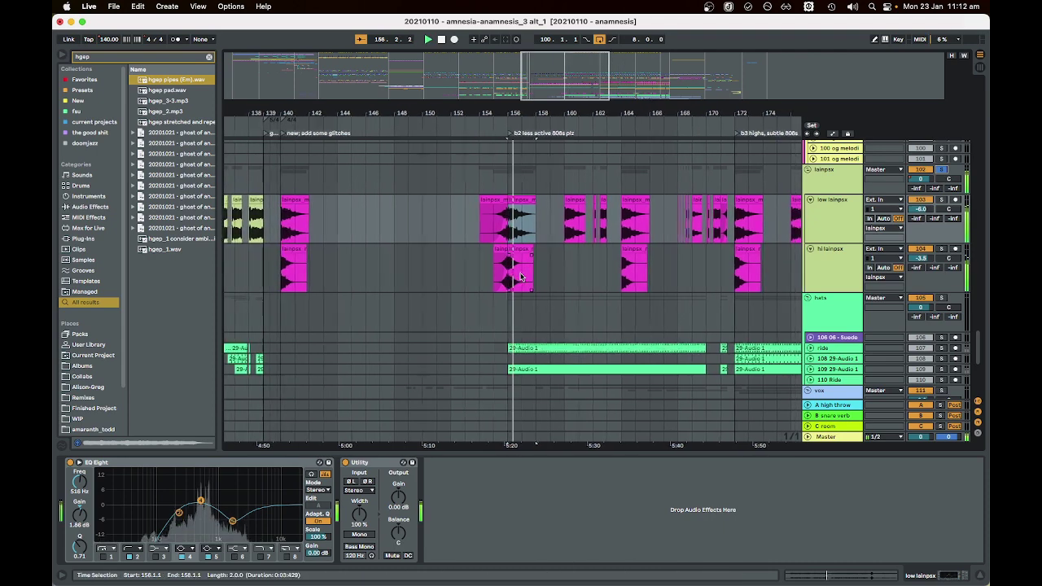
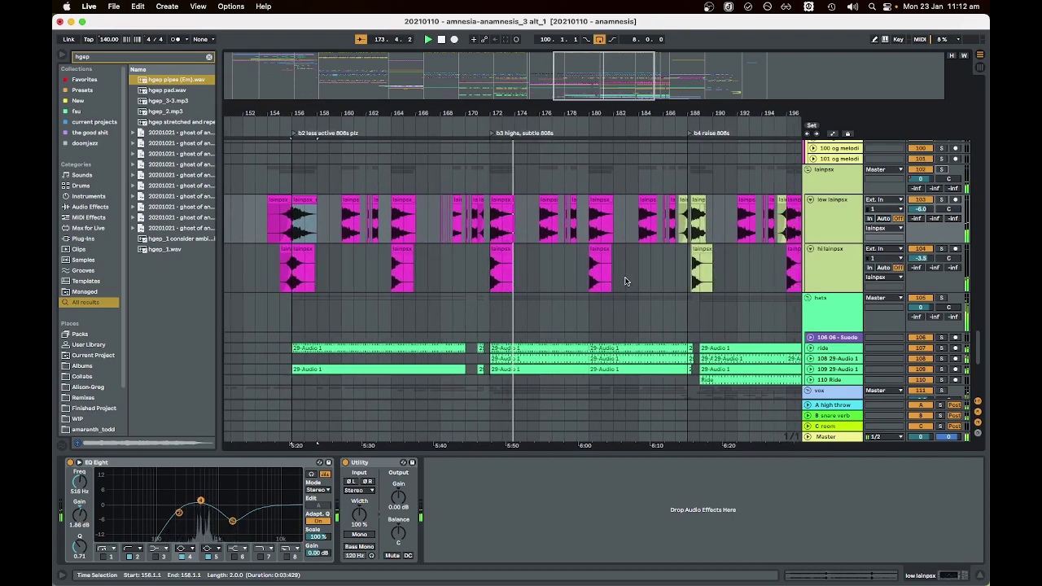
- Stop playback and inspect the scratchy spec tracks in the glitches group around bar 172
scroll(628, 282, up, 5)
scroll(628, 283, up, 15)
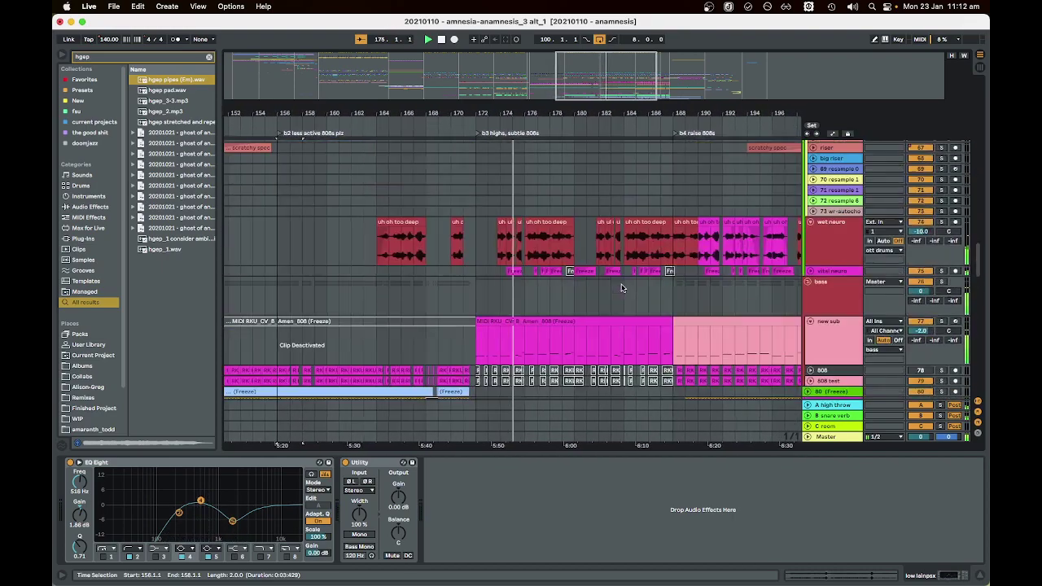
scroll(515, 282, up, 5)
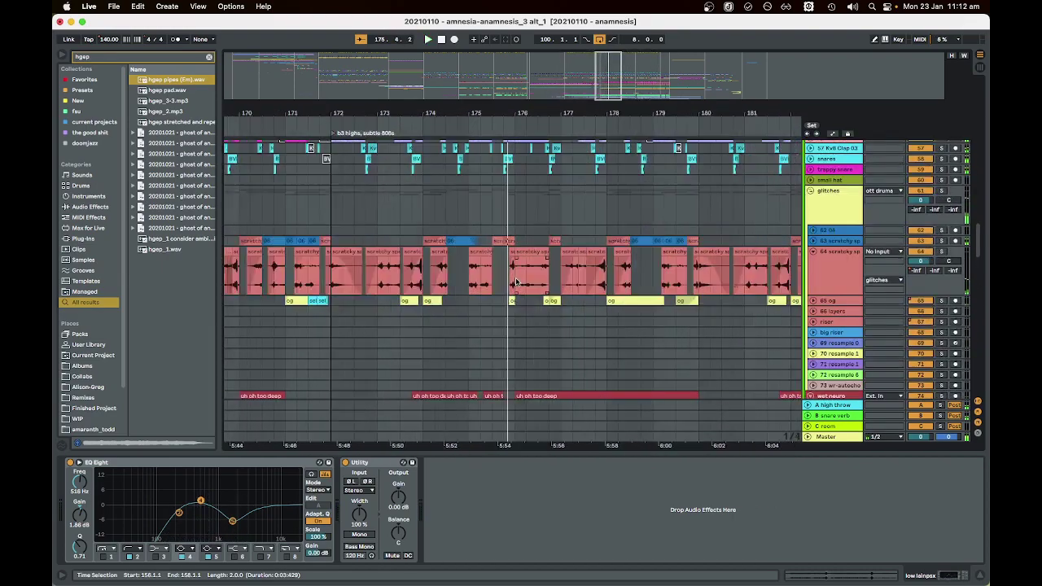
scroll(347, 234, down, 3)
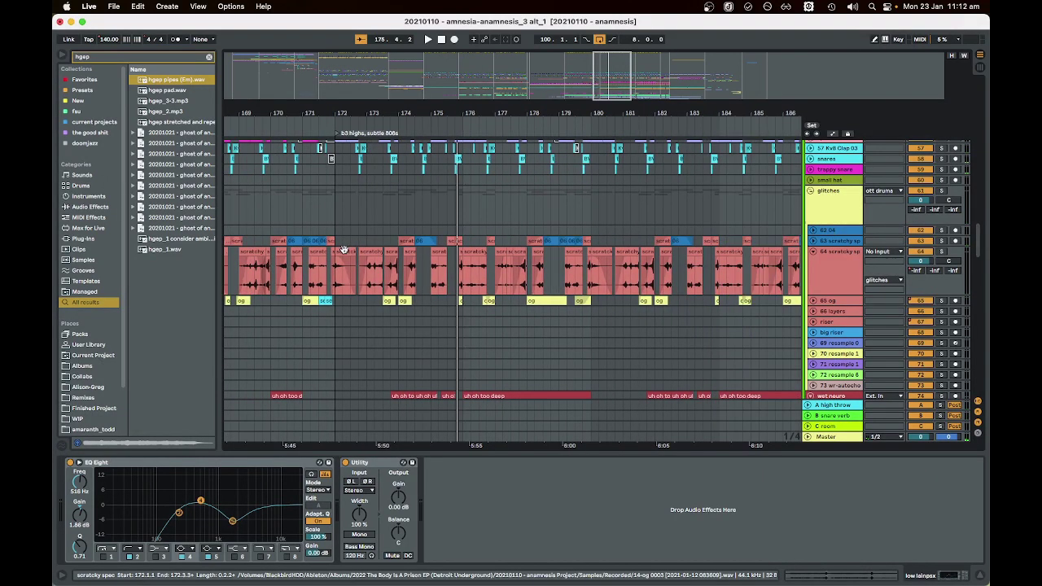
drag(333, 238, 643, 294)
key(space)
- Select track 63's clip at 174.3.1 and unfold the track to inspect its waveform and fades
click(413, 229)
click(420, 241)
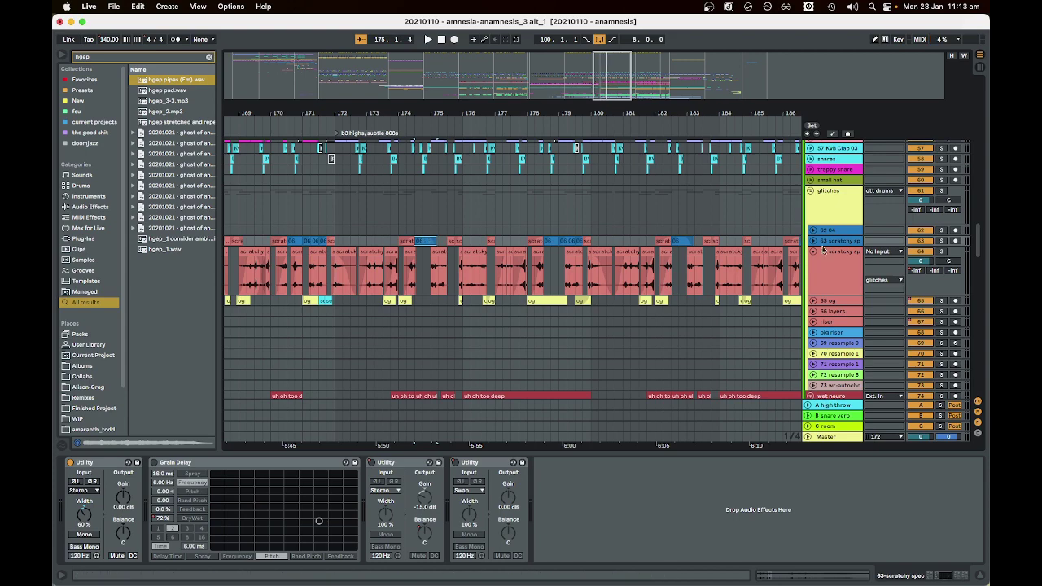
click(814, 241)
scroll(407, 242, up, 3)
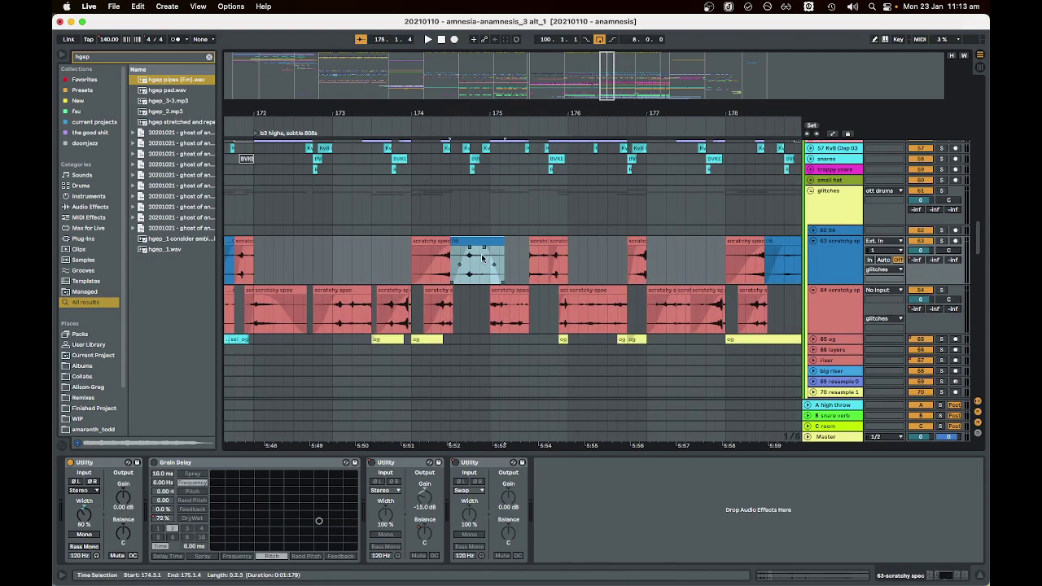
- Place the insert marker at 172.3.1 on track 63 and compare its clips with track 64's across the a and b sections
scroll(482, 257, down, 5)
click(448, 269)
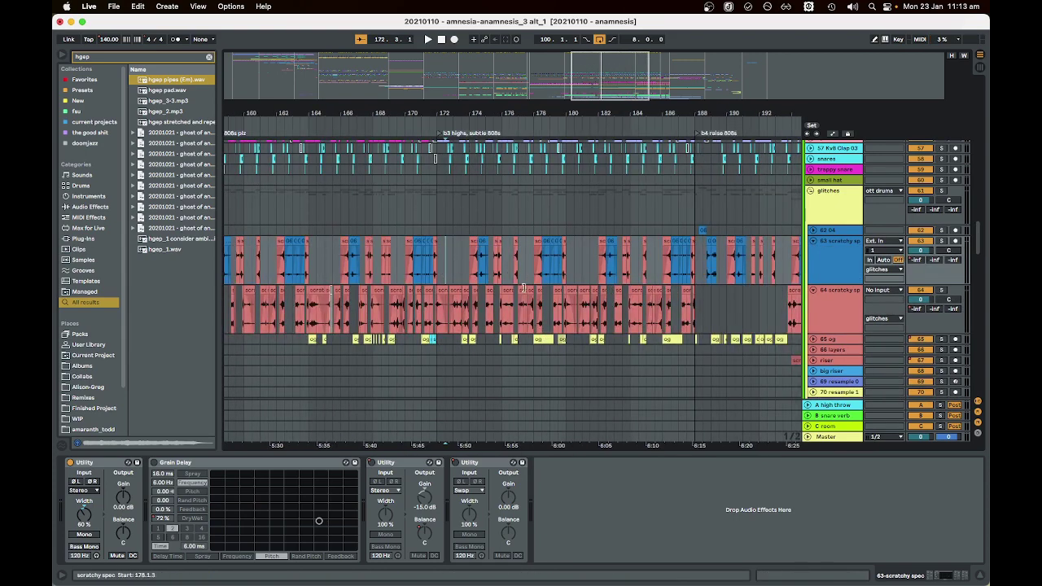
scroll(493, 282, down, 5)
scroll(519, 277, left, 6)
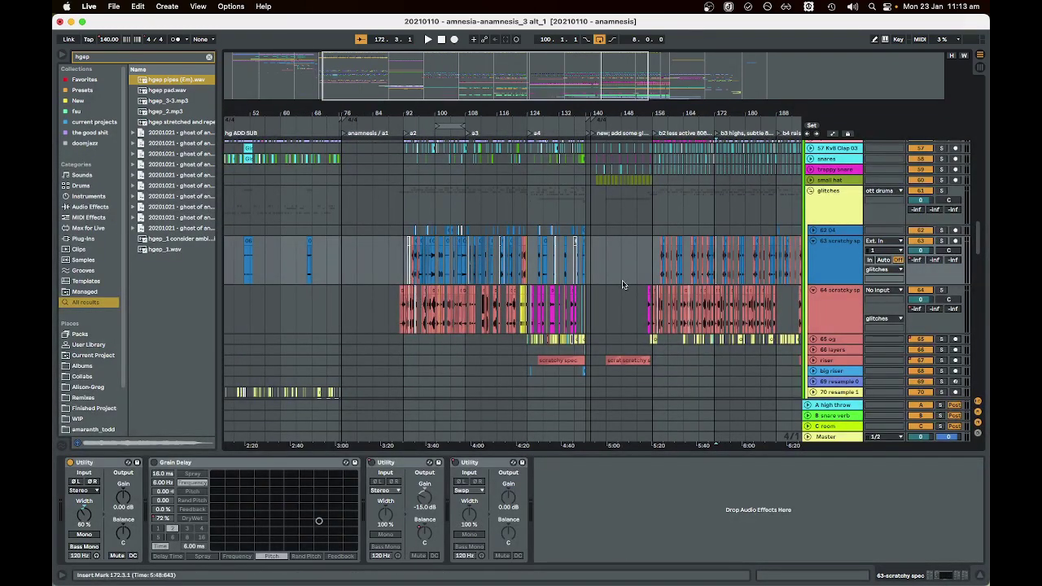
scroll(720, 284, up, 5)
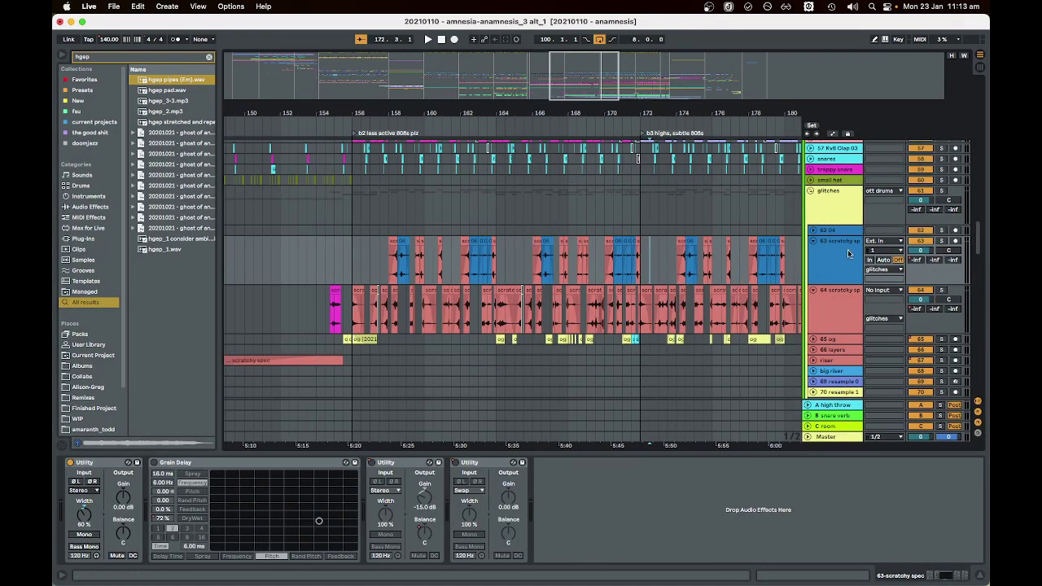
scroll(620, 316, up, 3)
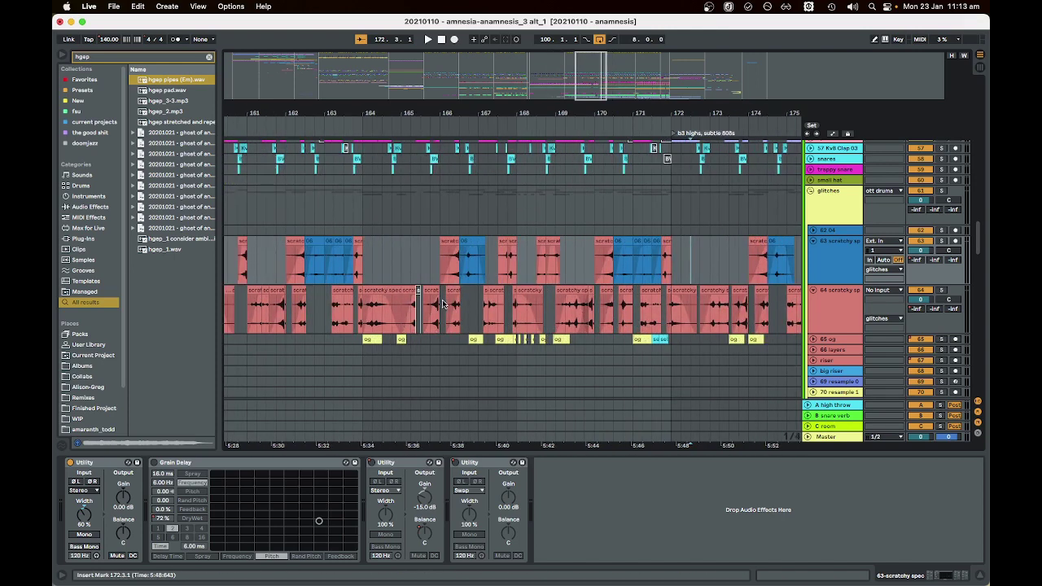
scroll(468, 282, down, 1)
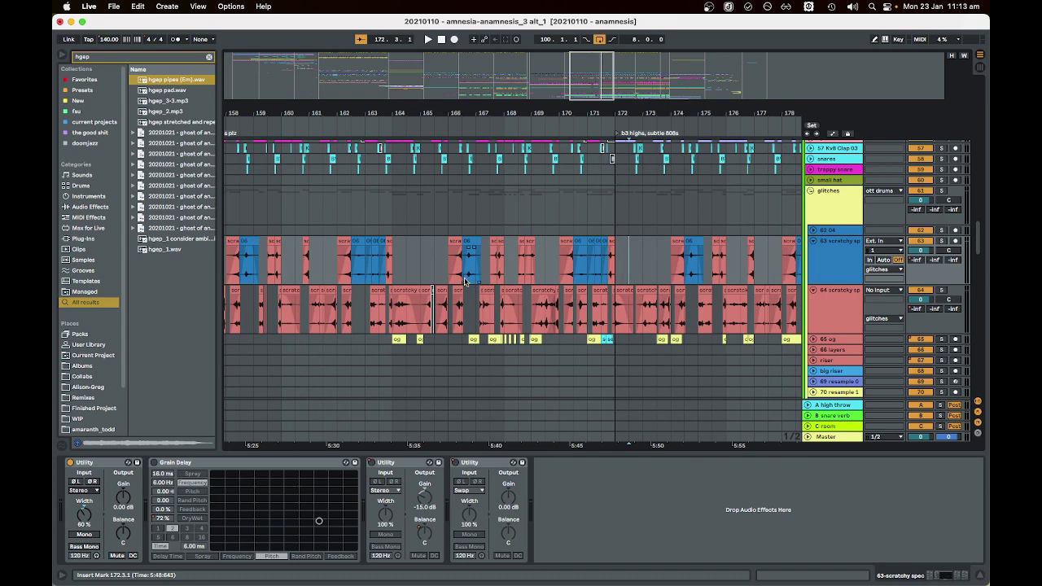
- Place the insert marker at 172.1.1 and unfold track 65 og to inspect its clips around bars 163 to 169
click(616, 247)
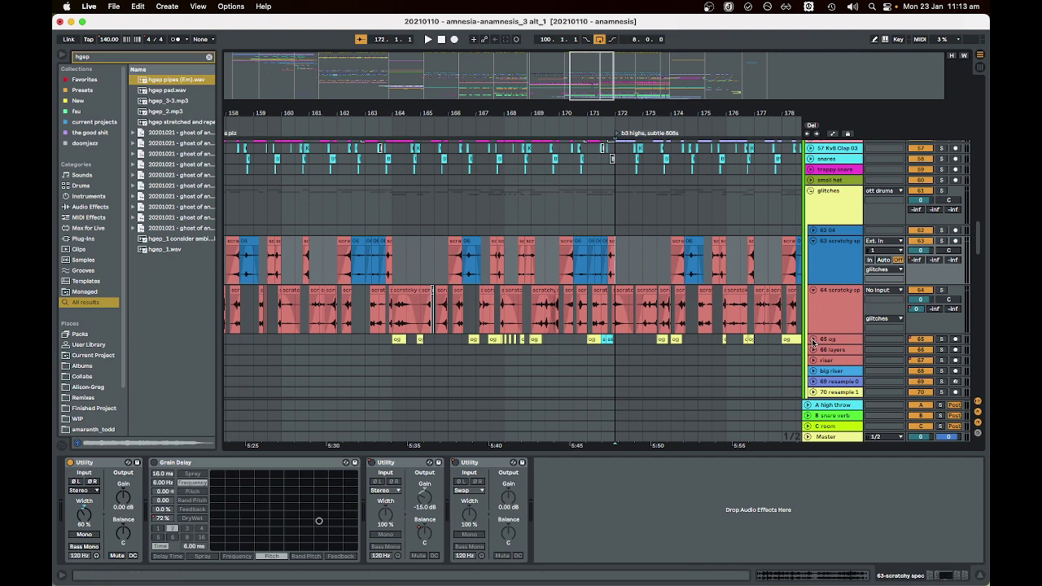
click(812, 340)
scroll(489, 349, down, 2)
scroll(440, 329, up, 5)
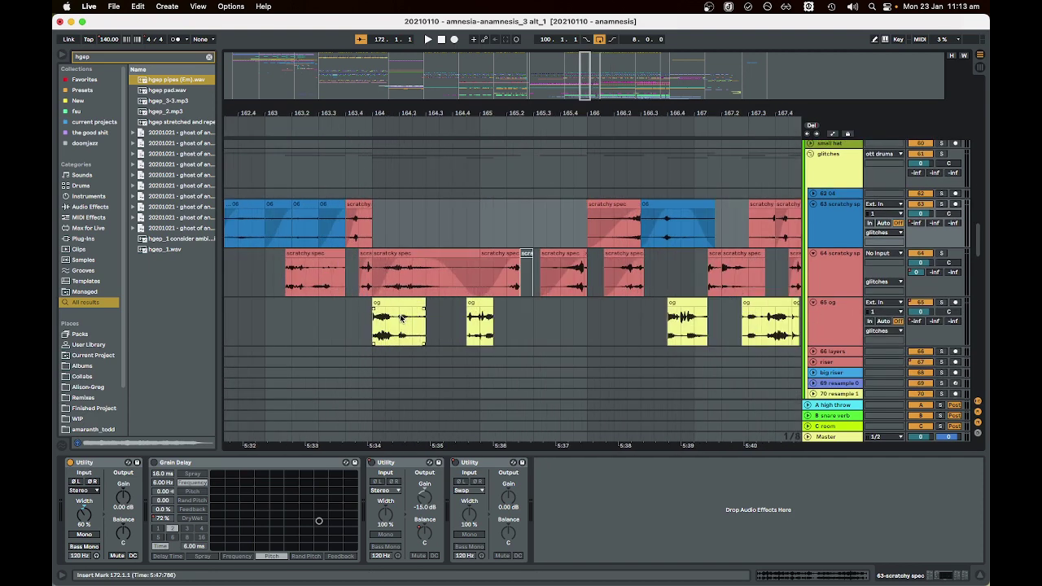
scroll(413, 320, down, 3)
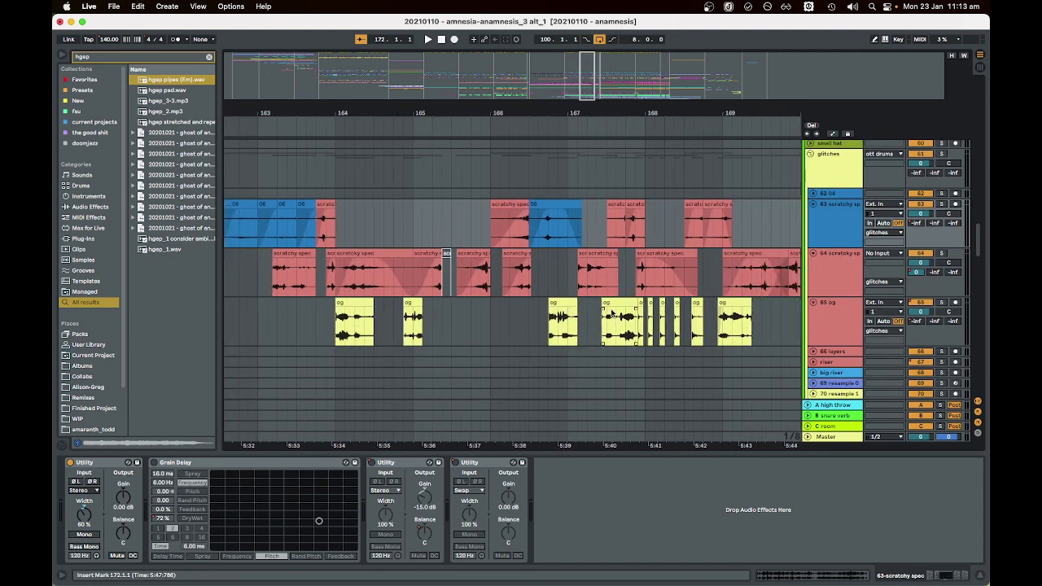
scroll(387, 318, left, 3)
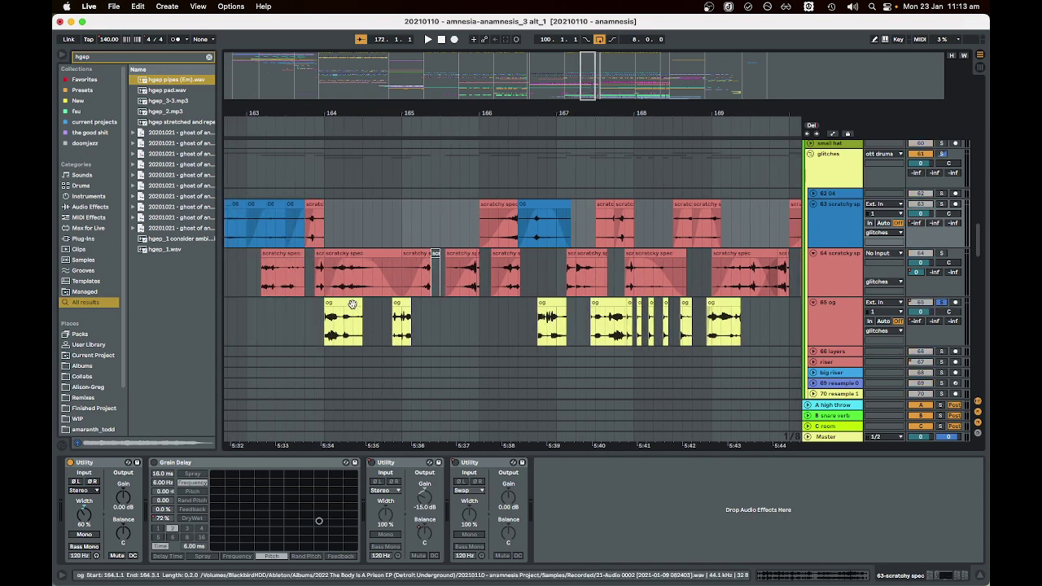
- Solo track 65 og and play its clips from 164.1.1 and from 166.4.1
click(345, 306)
key(space)
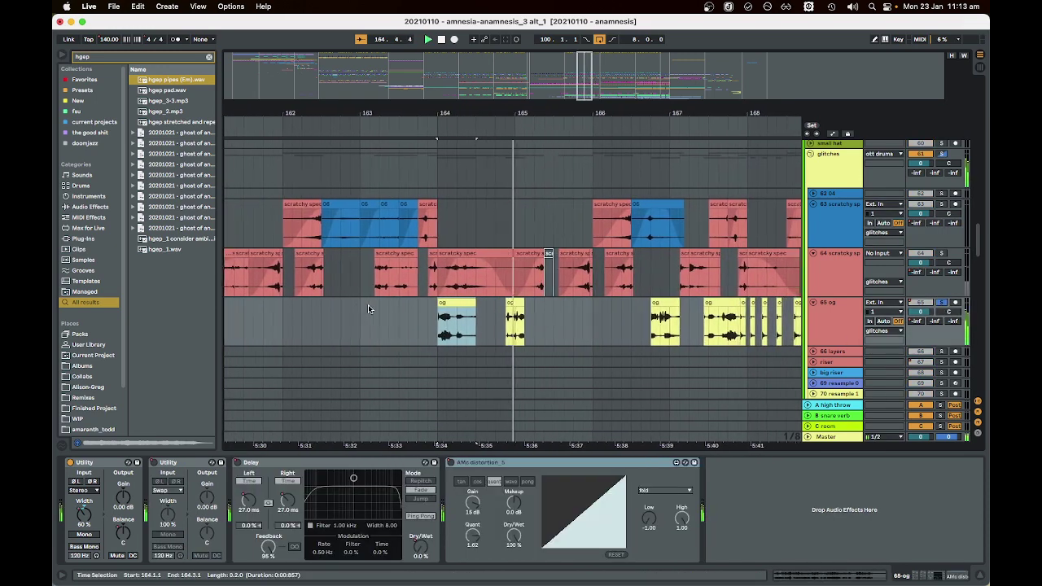
click(631, 307)
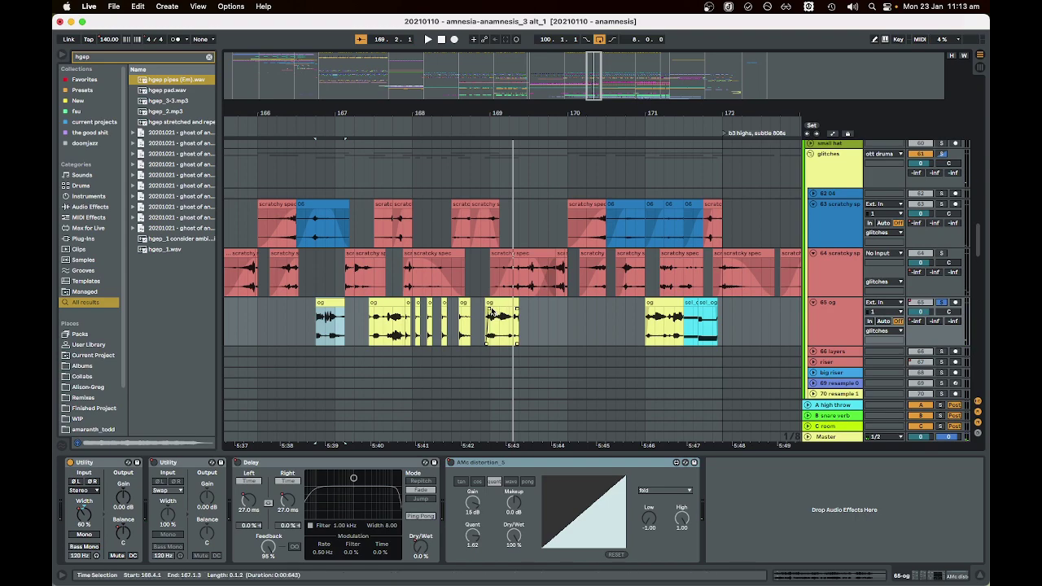
- Examine the glitches and kick tracks across the anamnesis a1, a2 and a3 sections
scroll(552, 352, down, 3)
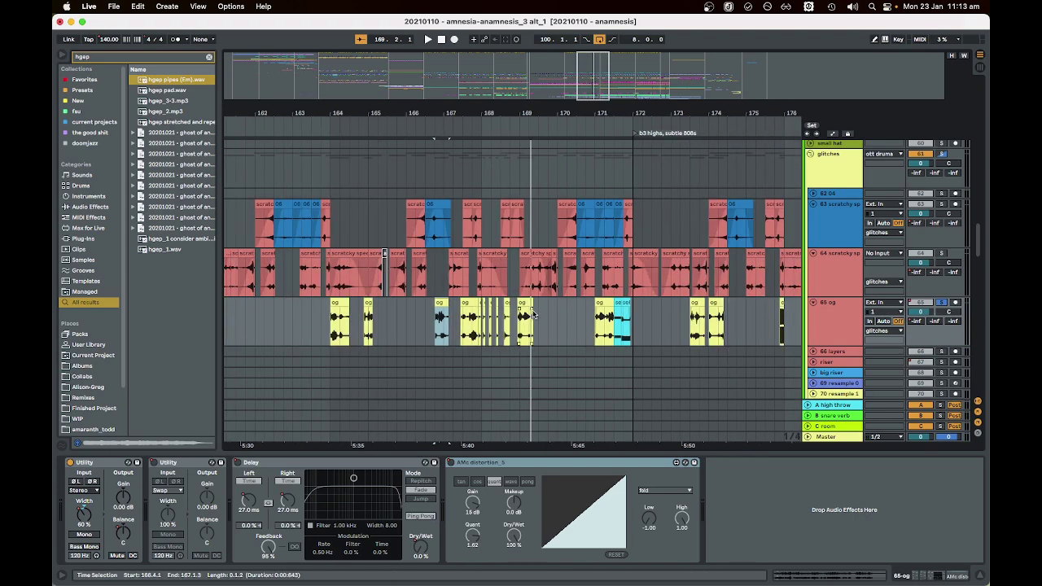
scroll(533, 314, down, 6)
scroll(538, 320, left, 5)
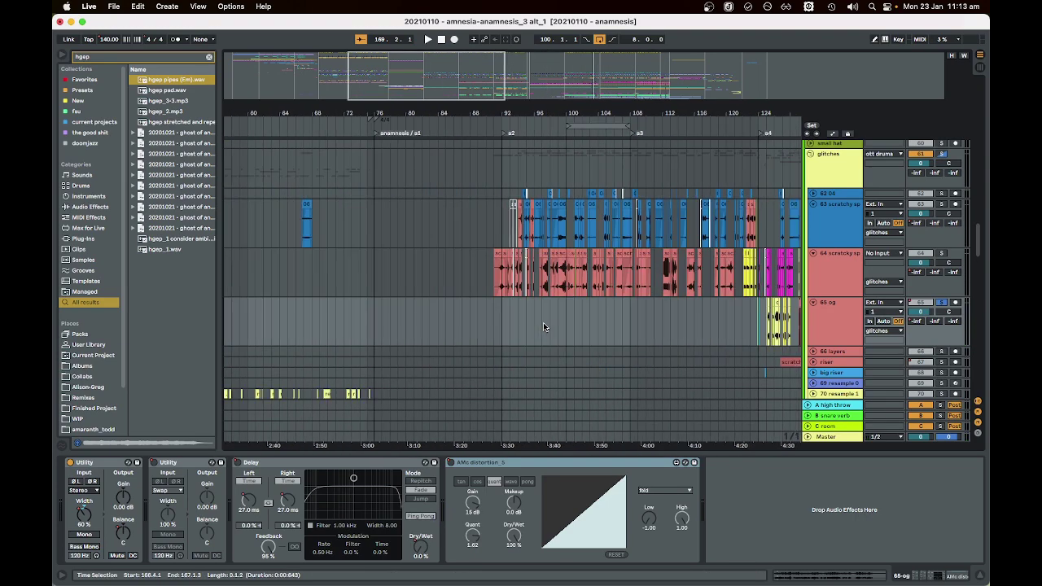
scroll(398, 320, up, 3)
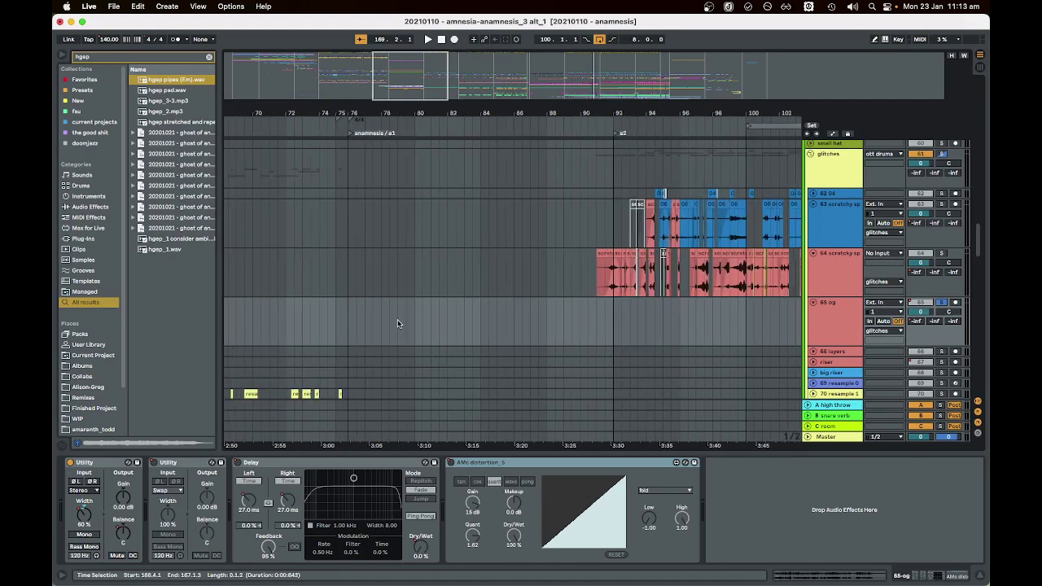
scroll(344, 331, up, 10)
scroll(441, 320, right, 5)
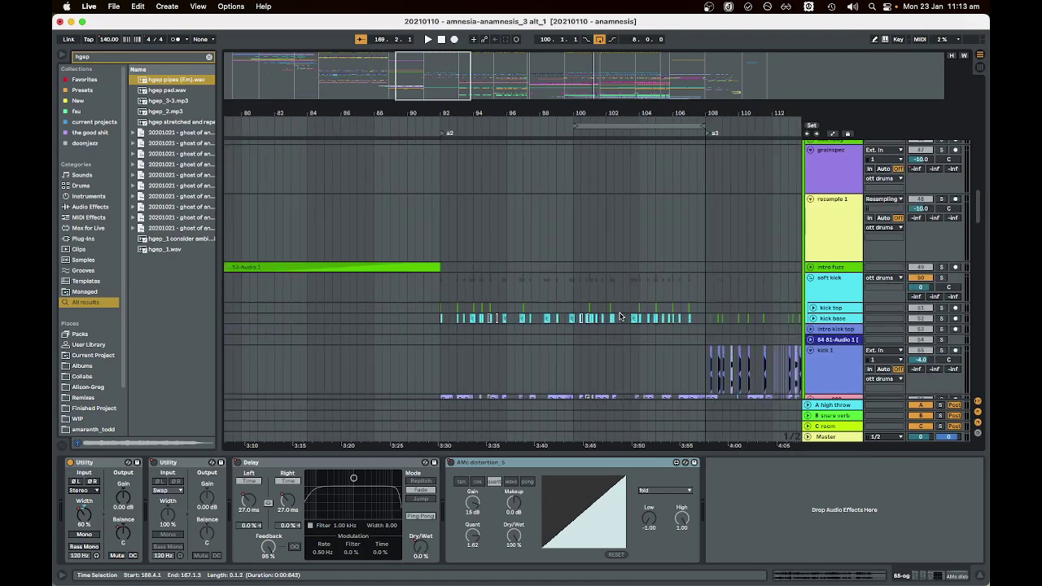
- Examine how the scratchy spec and og clips develop from the b2 section through b4 and the transition
scroll(441, 320, down, 8)
scroll(440, 315, right, 15)
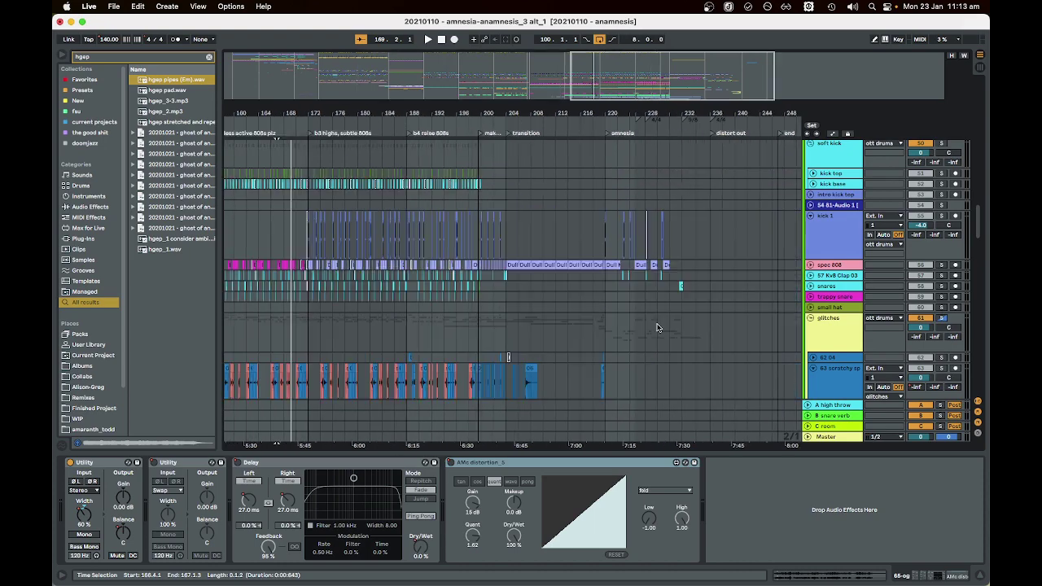
scroll(369, 337, down, 5)
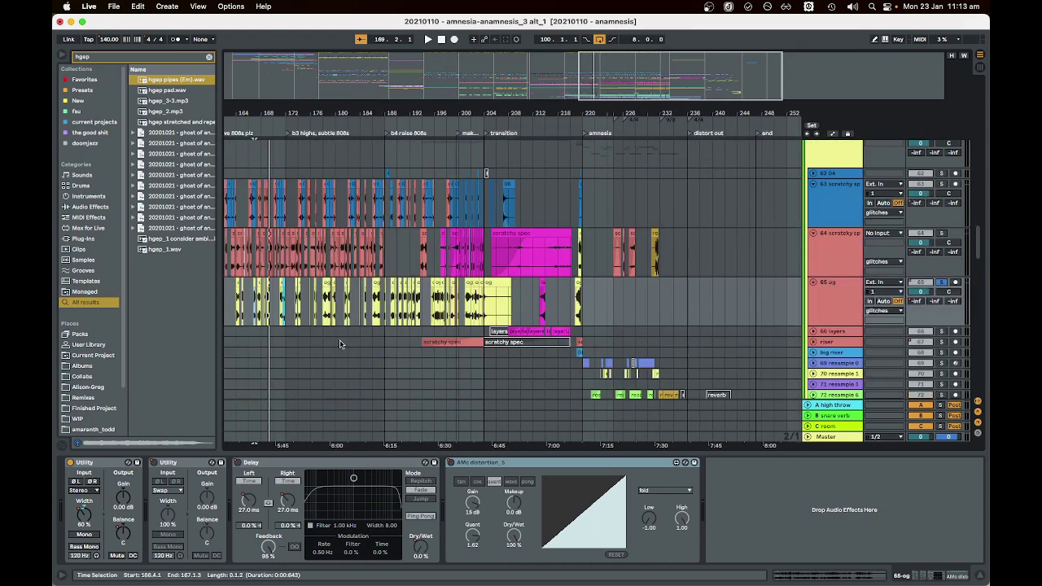
scroll(339, 340, left, 10)
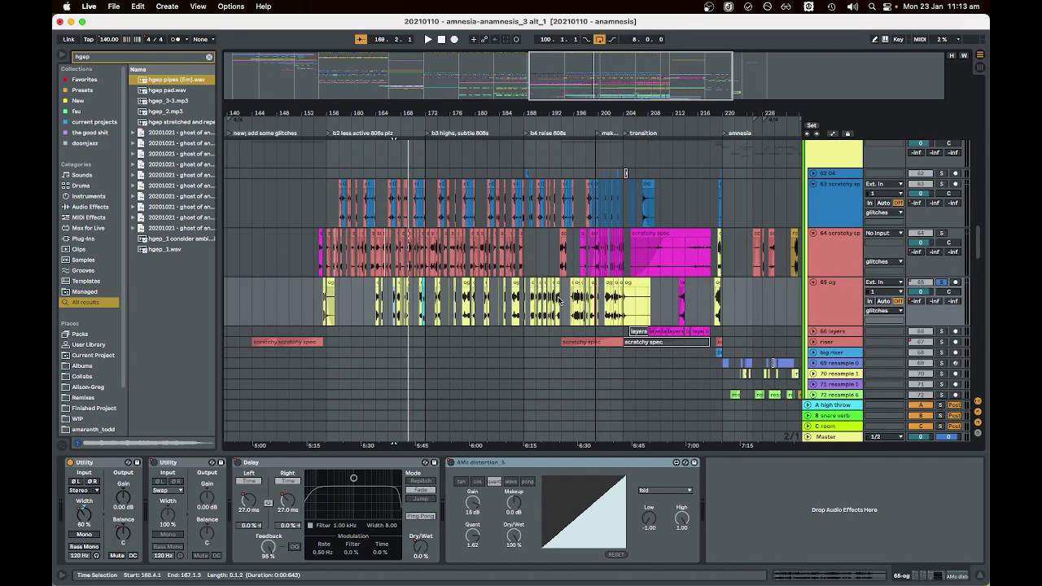
scroll(460, 298, up, 4)
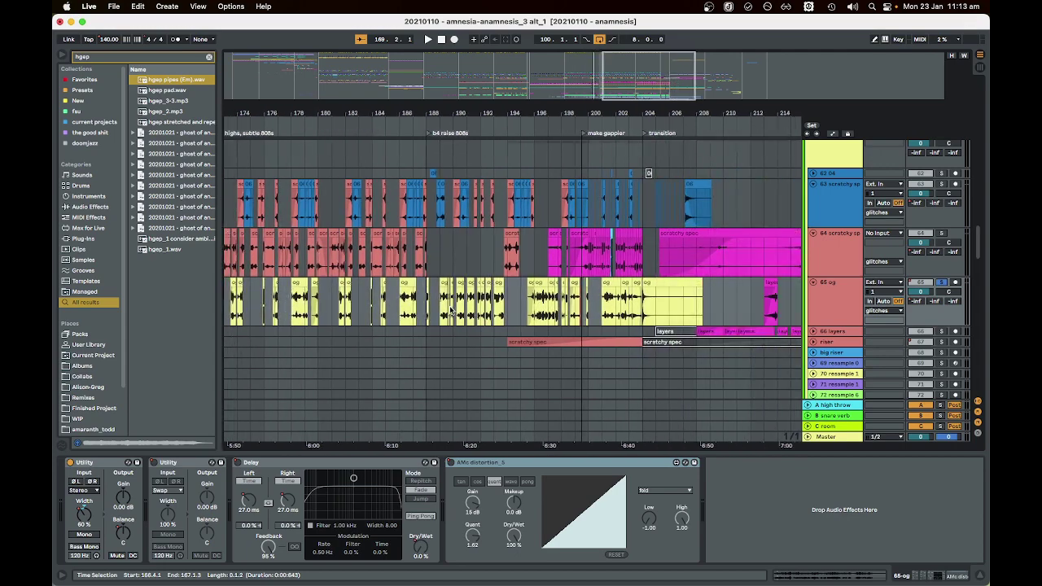
scroll(530, 312, up, 2)
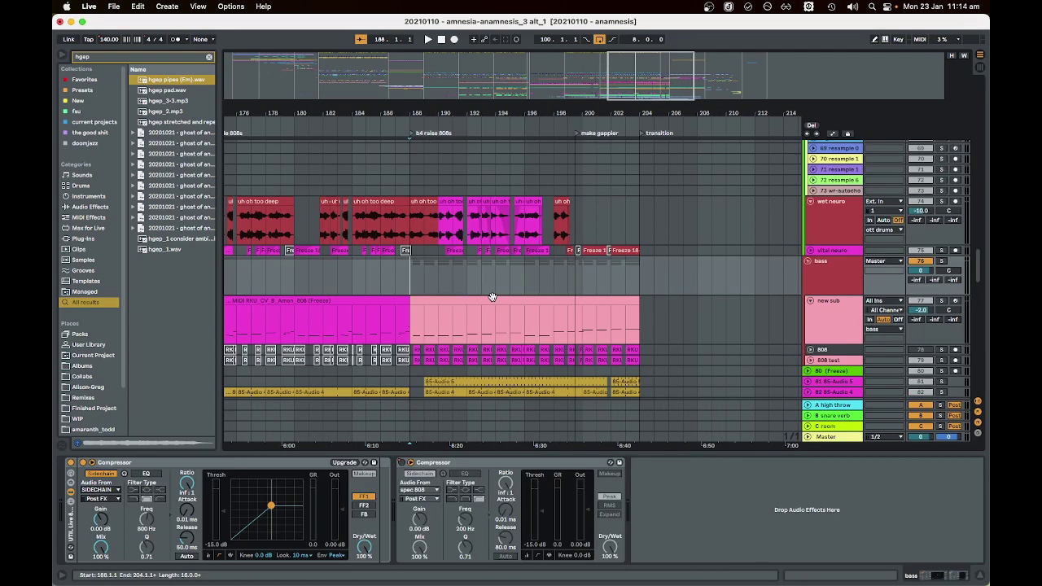
- Inspect the wet neuro and bass clips around bar 188 and play the b4 raise 808s section from 188.1.1
click(492, 297)
scroll(469, 281, down, 3)
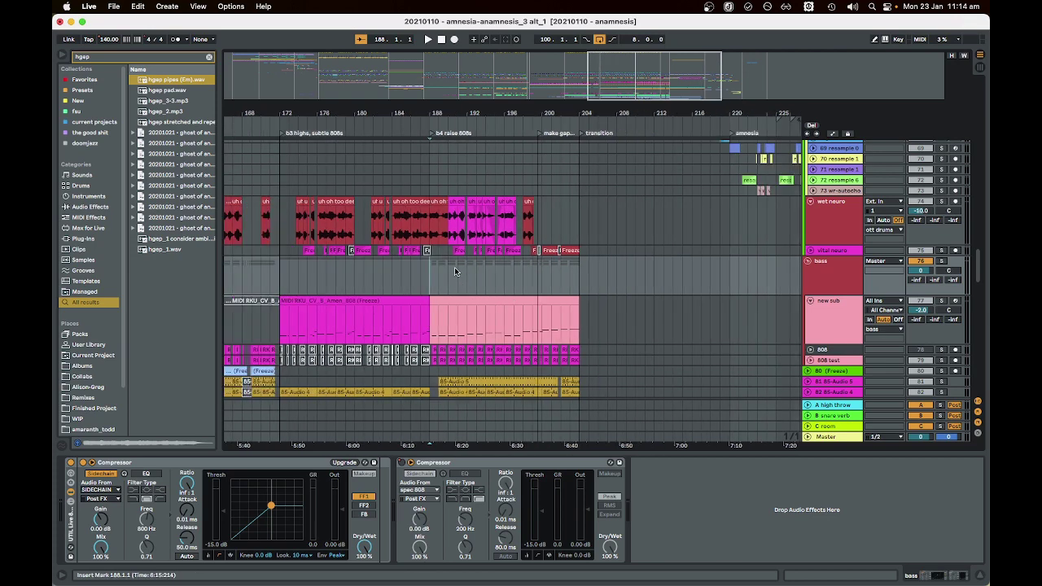
scroll(454, 273, up, 1)
scroll(465, 283, up, 3)
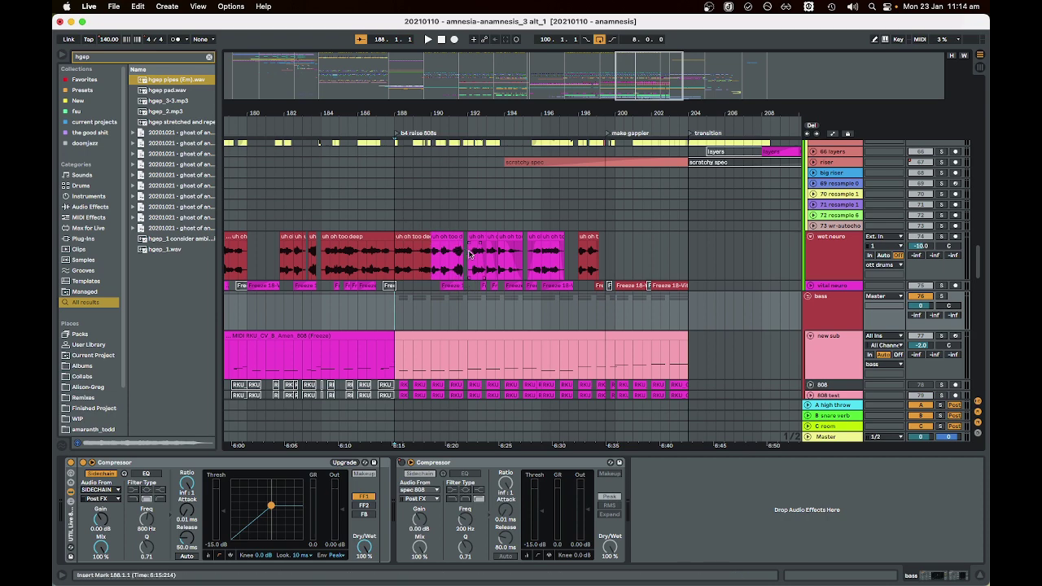
click(408, 235)
scroll(505, 254, down, 2)
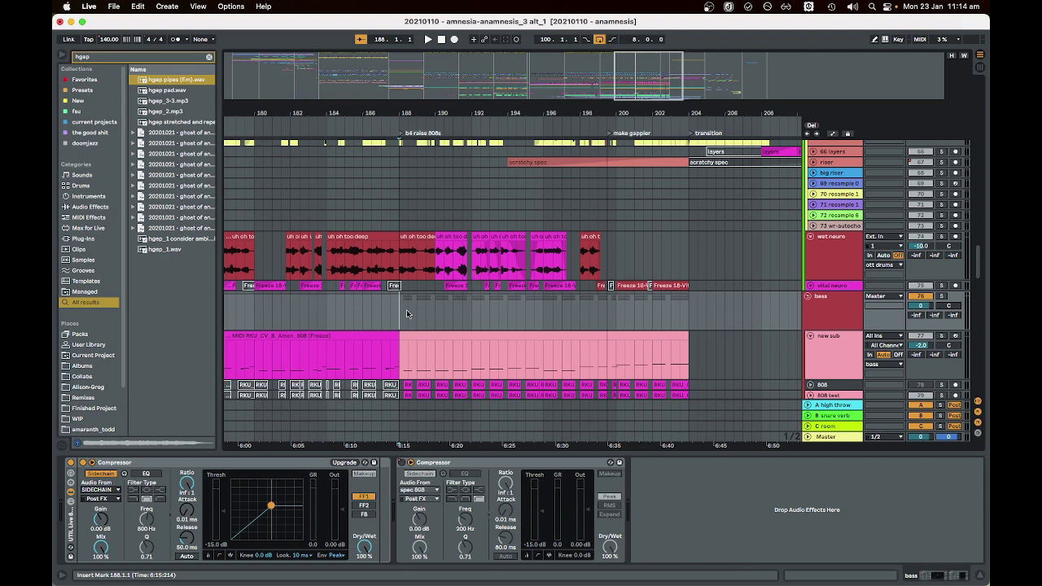
key(space)
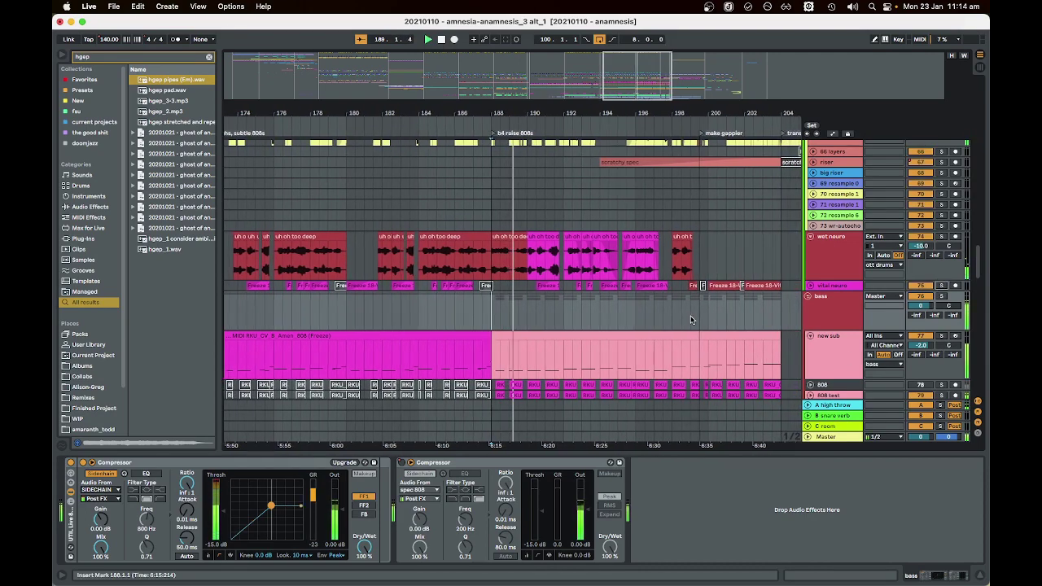
- Review the lainpsx, hats, vox, piano and pad layers around the b4 and make gappier sections during playback
scroll(680, 314, down, 10)
scroll(680, 311, down, 10)
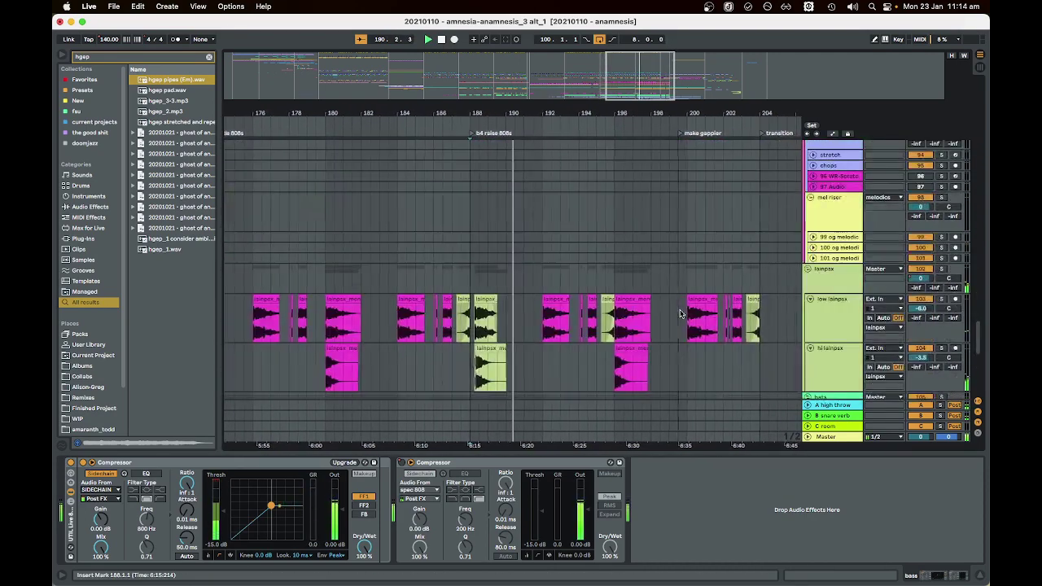
scroll(619, 310, up, 10)
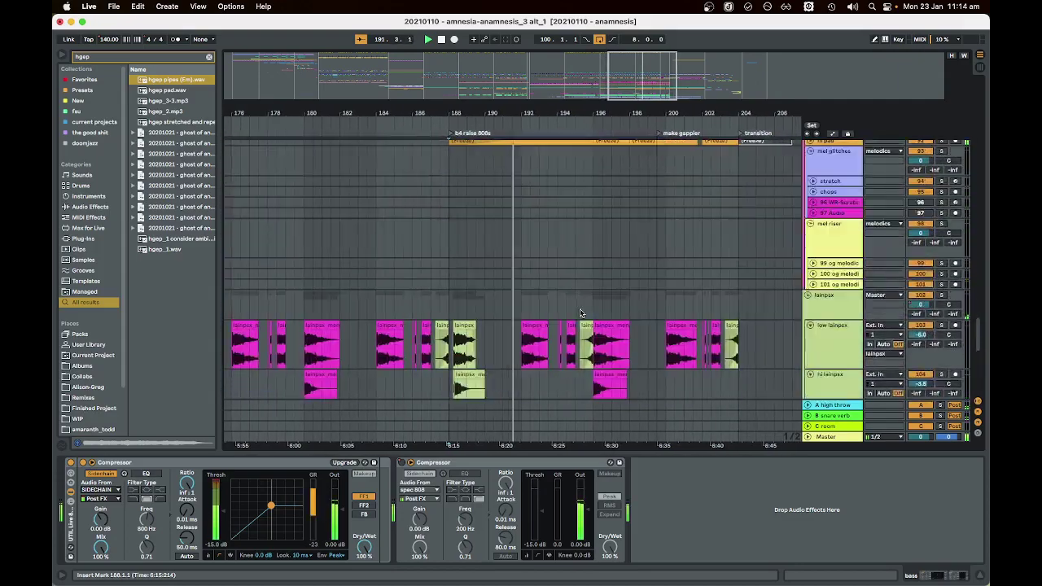
scroll(606, 334, down, 4)
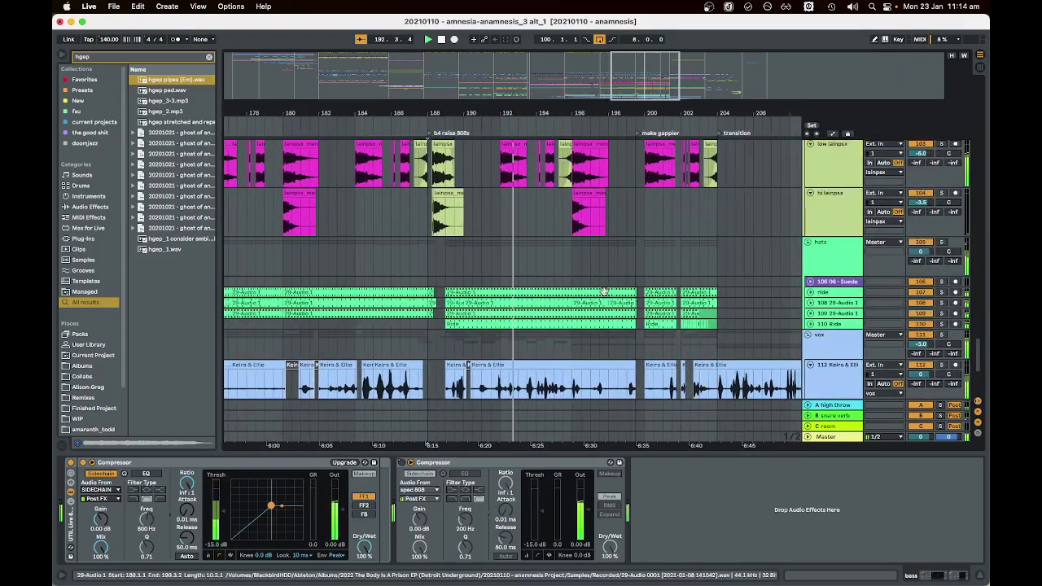
scroll(762, 305, up, 2)
scroll(652, 294, down, 4)
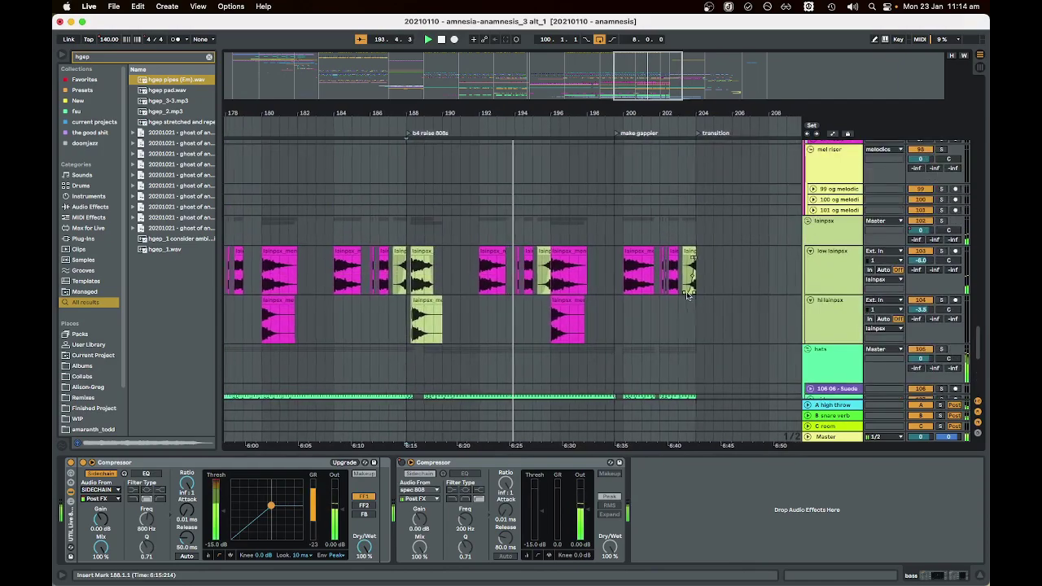
scroll(591, 283, up, 5)
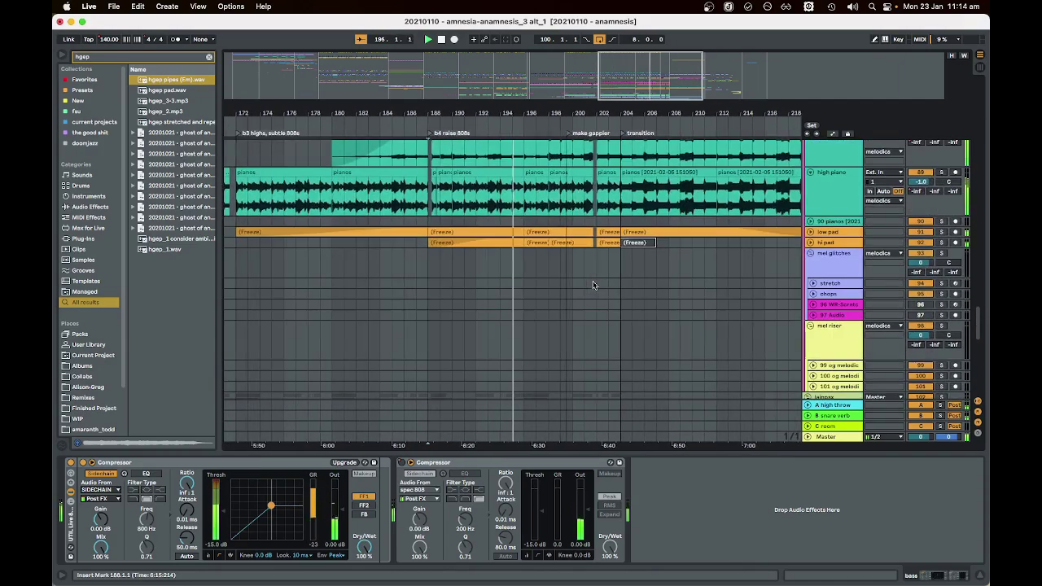
scroll(570, 281, down, 5)
scroll(553, 277, up, 5)
scroll(539, 275, down, 5)
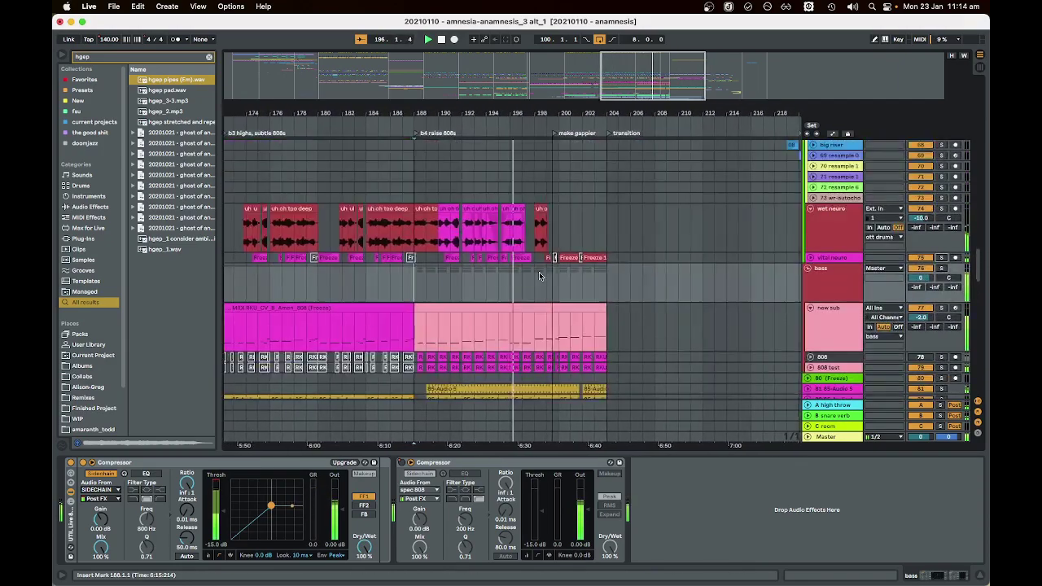
- Unfold the vital neuro track and inspect its device chain, including the Frequency Shifter's Fine control
scroll(586, 277, up, 4)
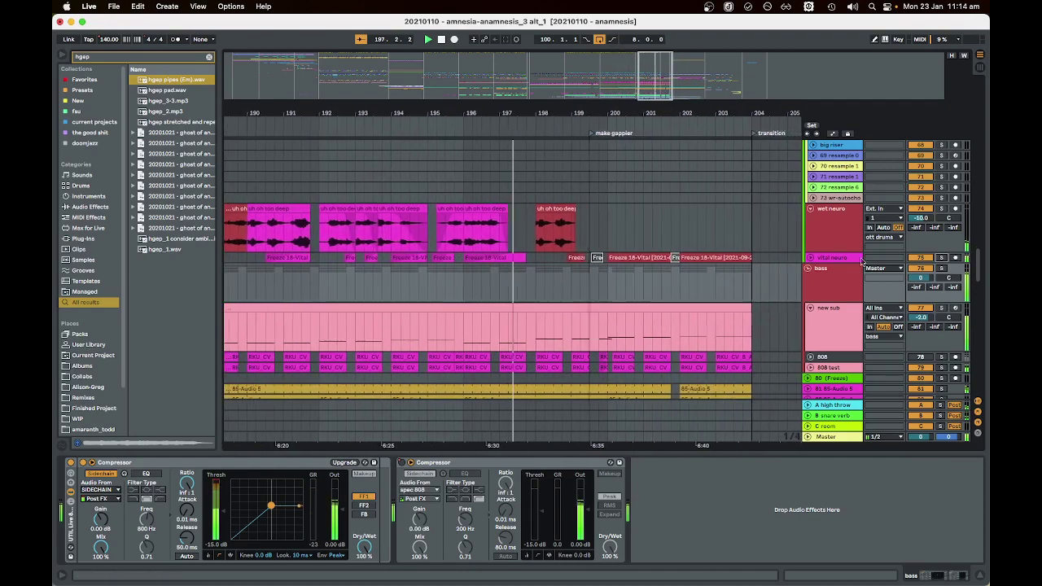
key(Right)
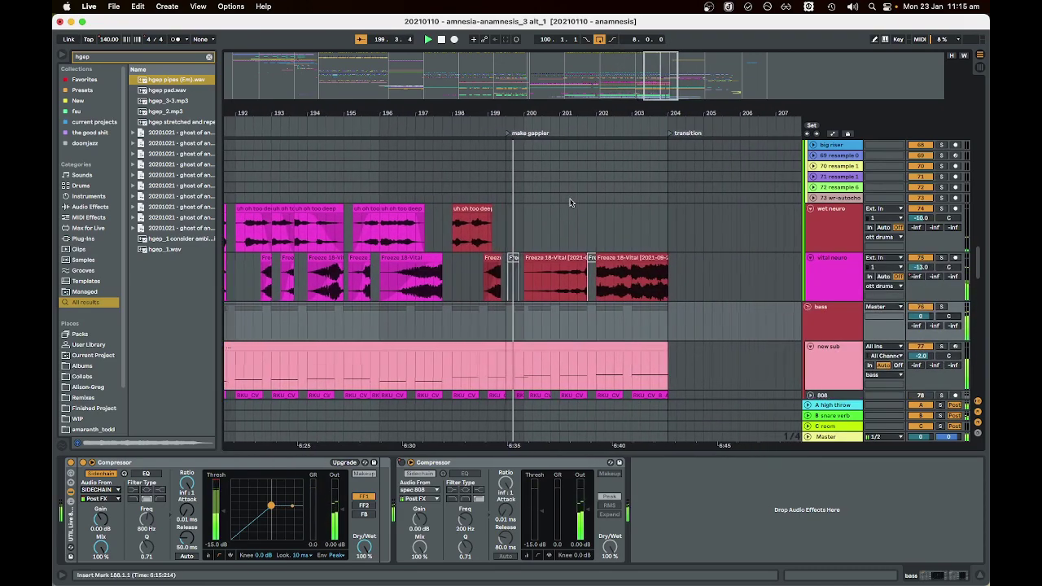
click(843, 297)
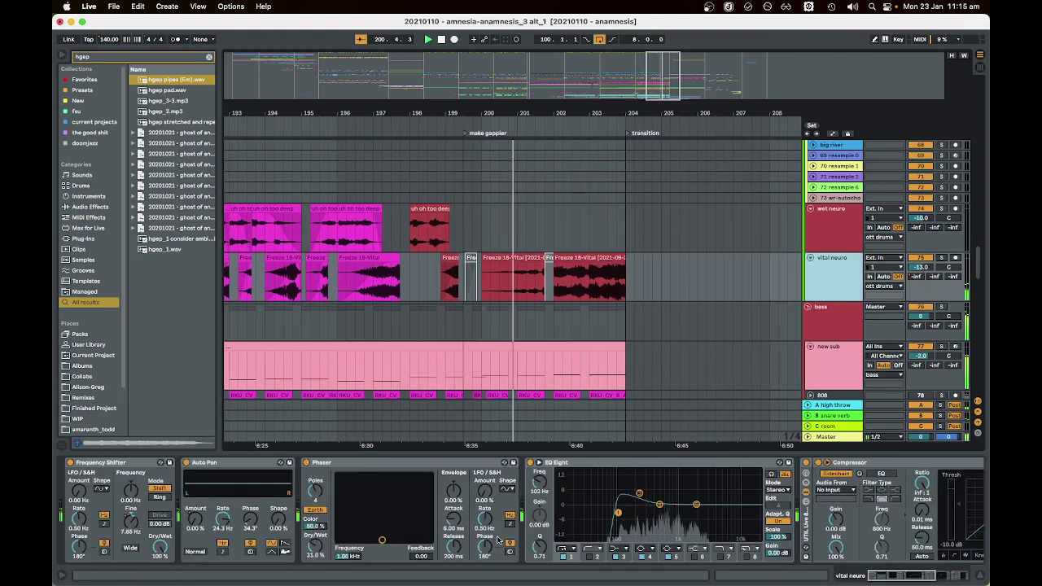
scroll(555, 503, right, 10)
scroll(556, 504, left, 10)
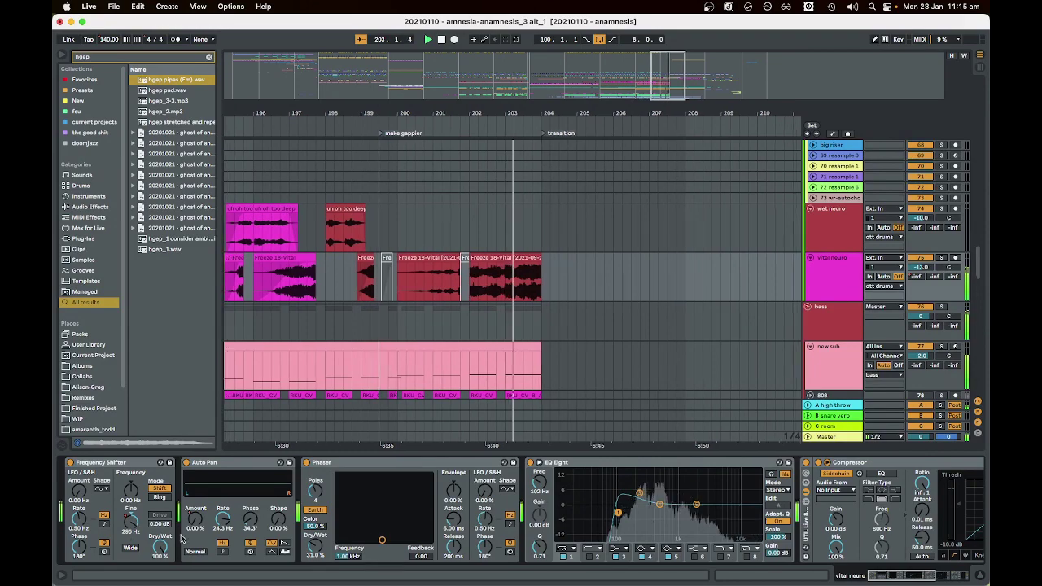
drag(130, 522, 135, 529)
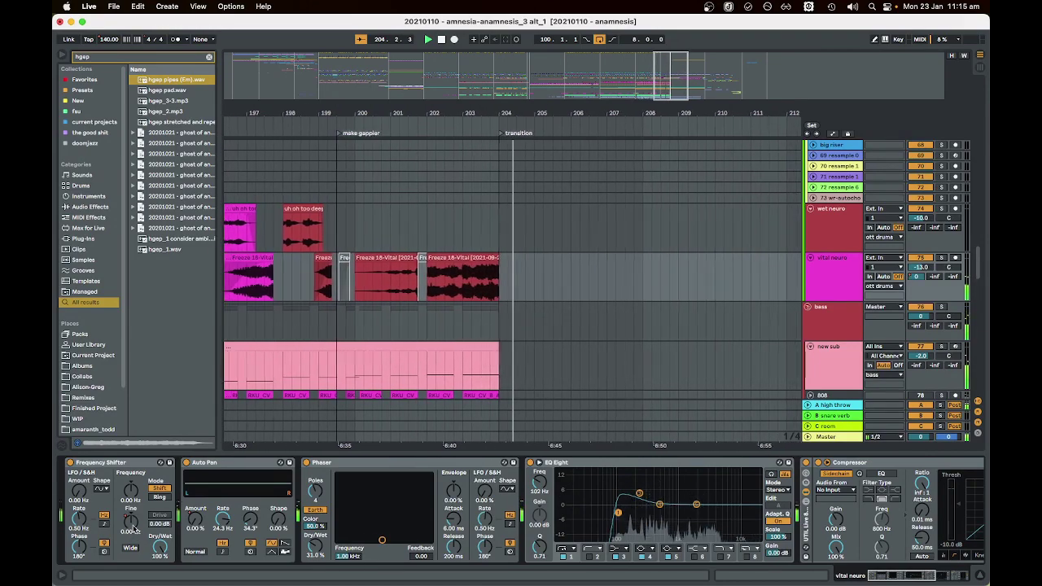
- Examine the glitches, kick and ott drums tracks around the transition section, stopping playback at bar 207
scroll(644, 333, up, 10)
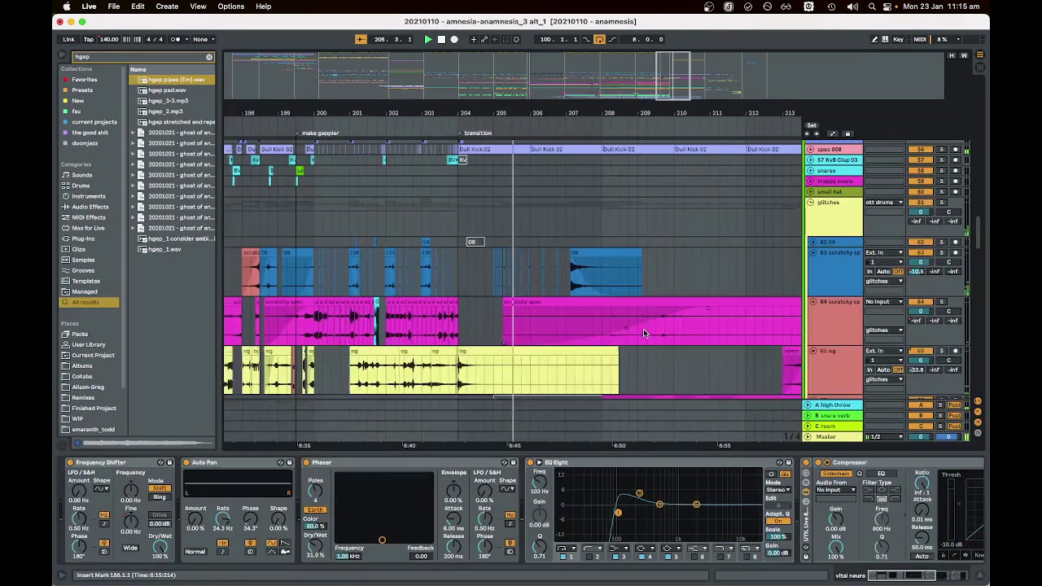
scroll(623, 343, up, 5)
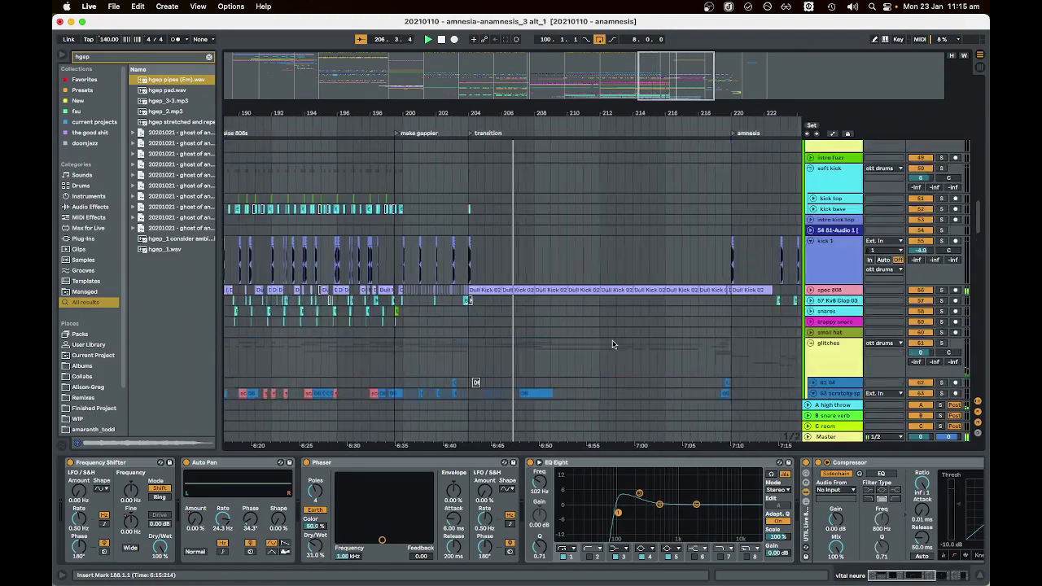
scroll(508, 302, up, 2)
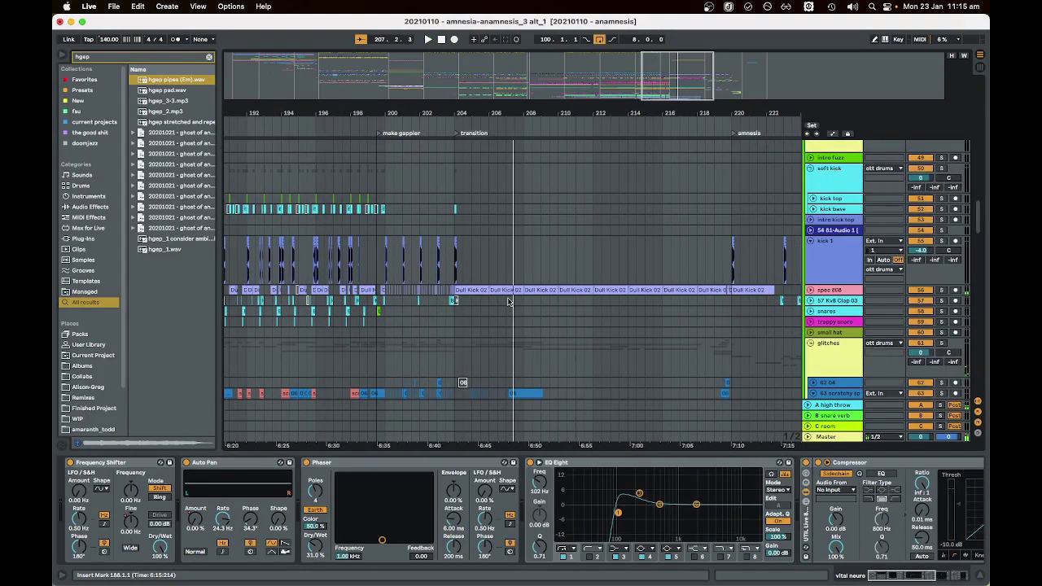
scroll(575, 319, up, 10)
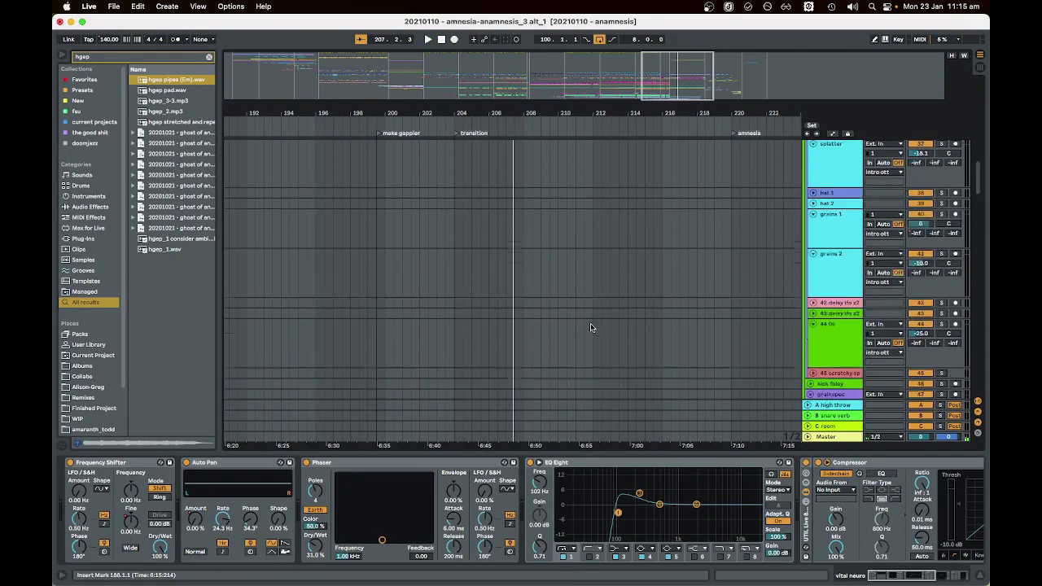
scroll(592, 327, up, 5)
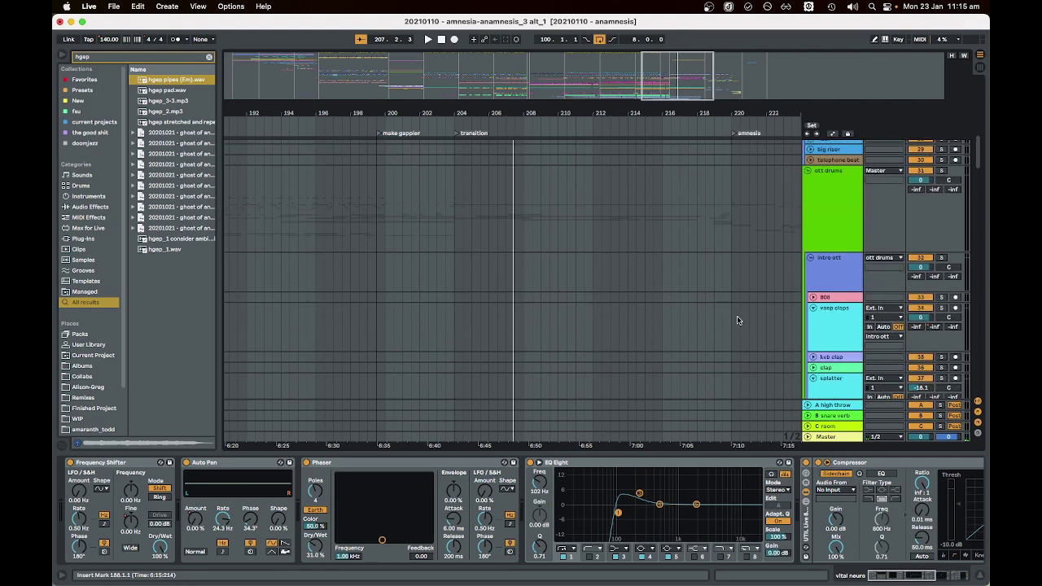
- Inspect the device chains of the intro ott and ott drums groups and the drum tracks beneath them
click(833, 236)
click(828, 286)
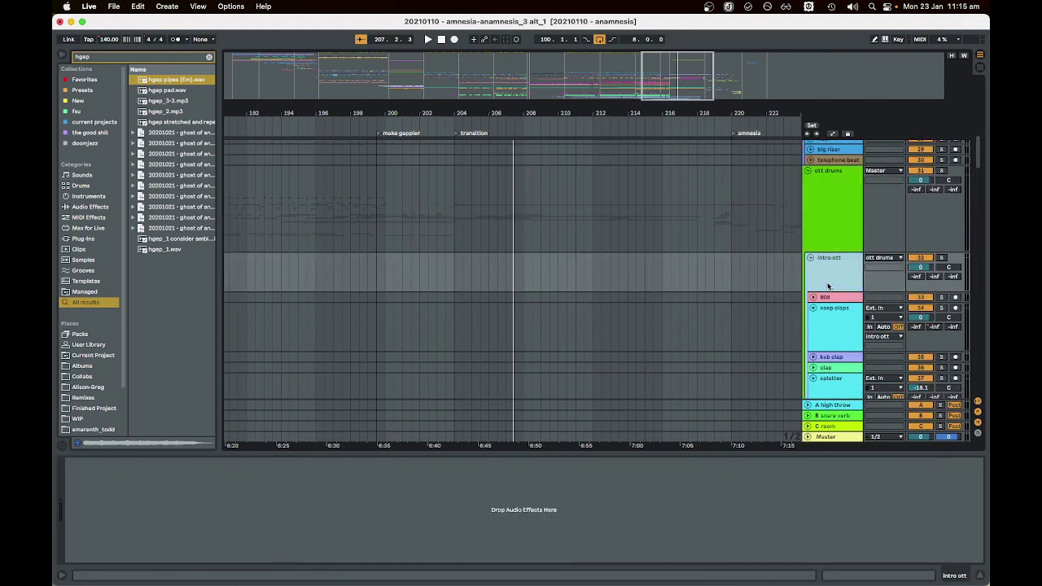
click(838, 208)
scroll(827, 244, down, 10)
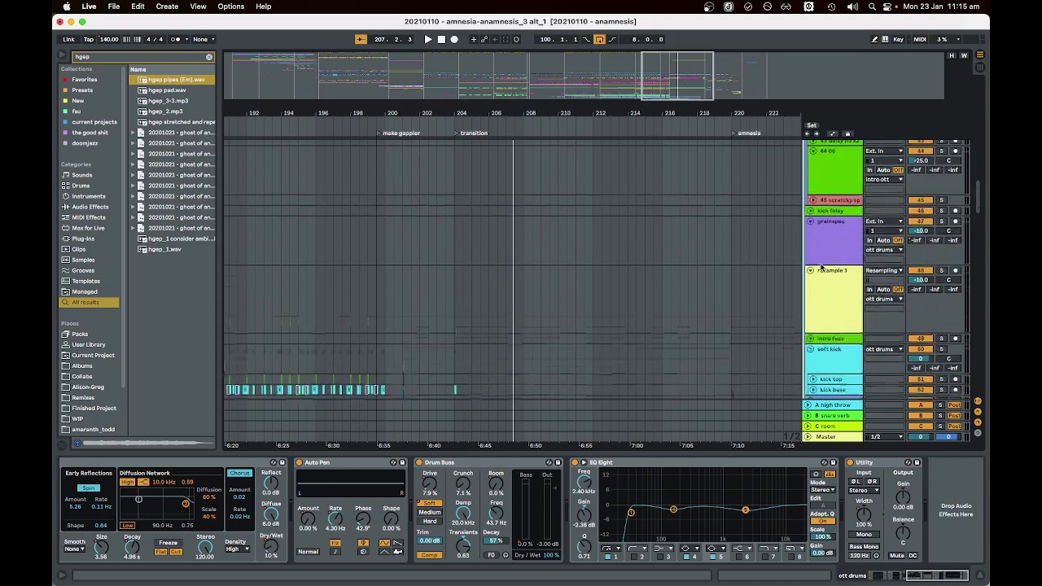
scroll(818, 279, down, 20)
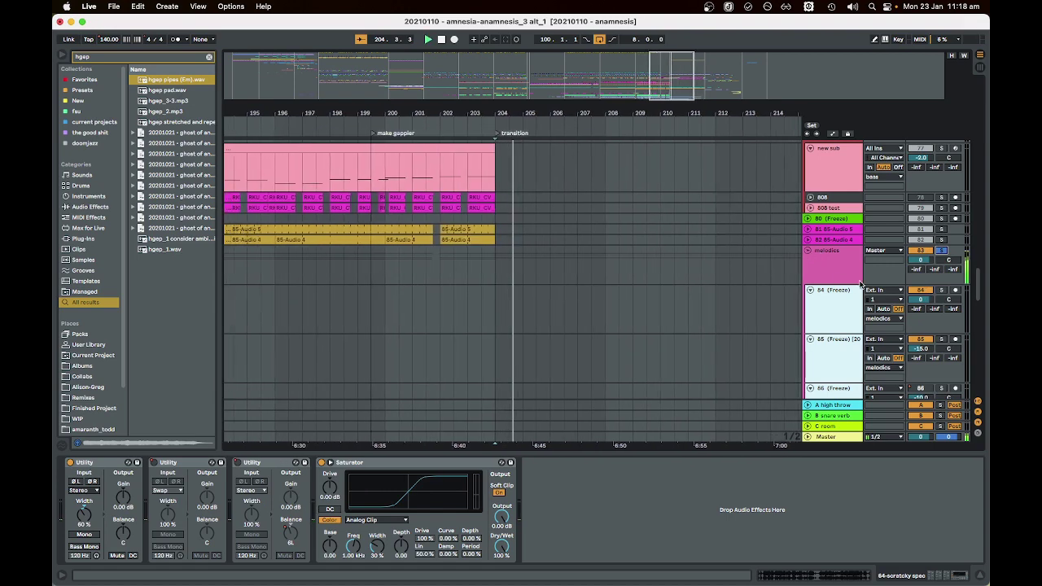
- Open the melodics group's device chain during playback, examine the gap rack's effects and solo its first chain
click(838, 282)
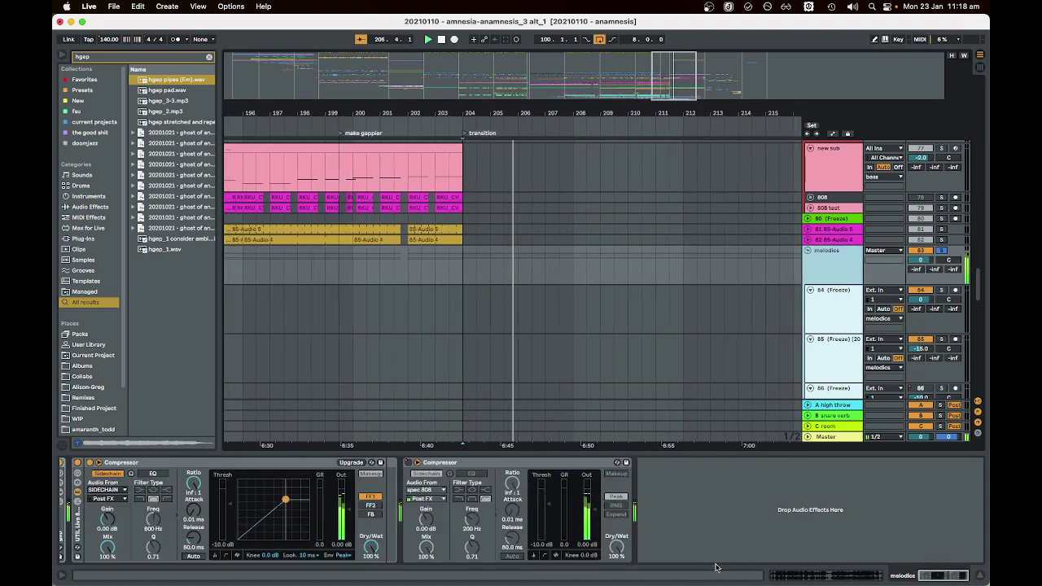
click(71, 527)
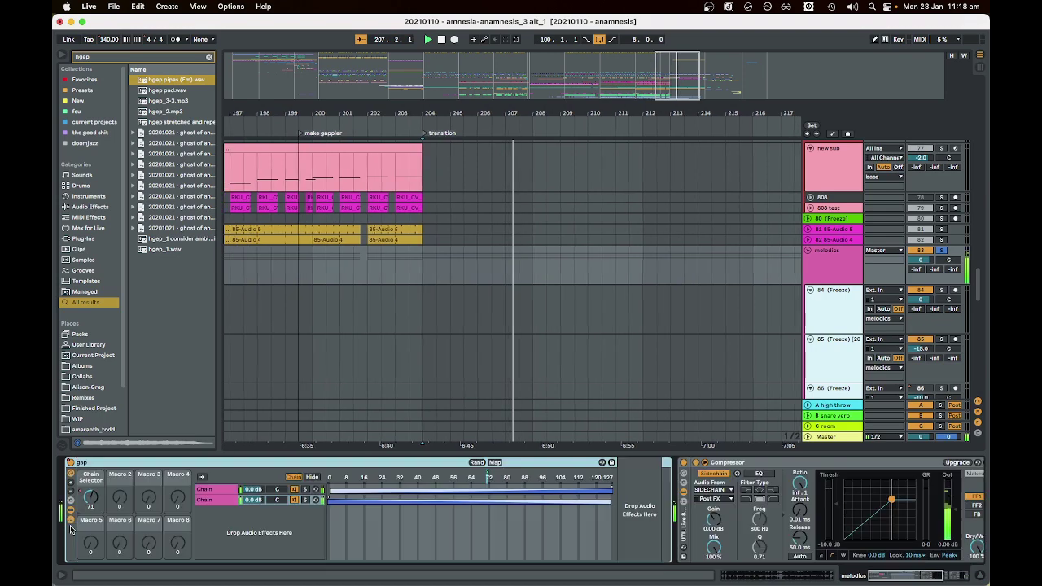
click(229, 493)
scroll(527, 537, right, 5)
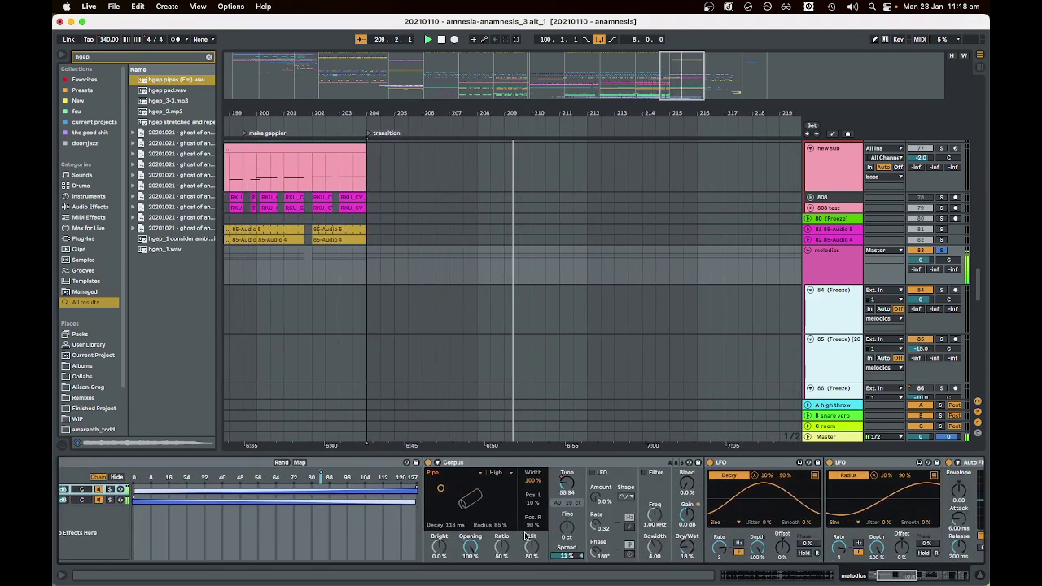
scroll(527, 537, right, 5)
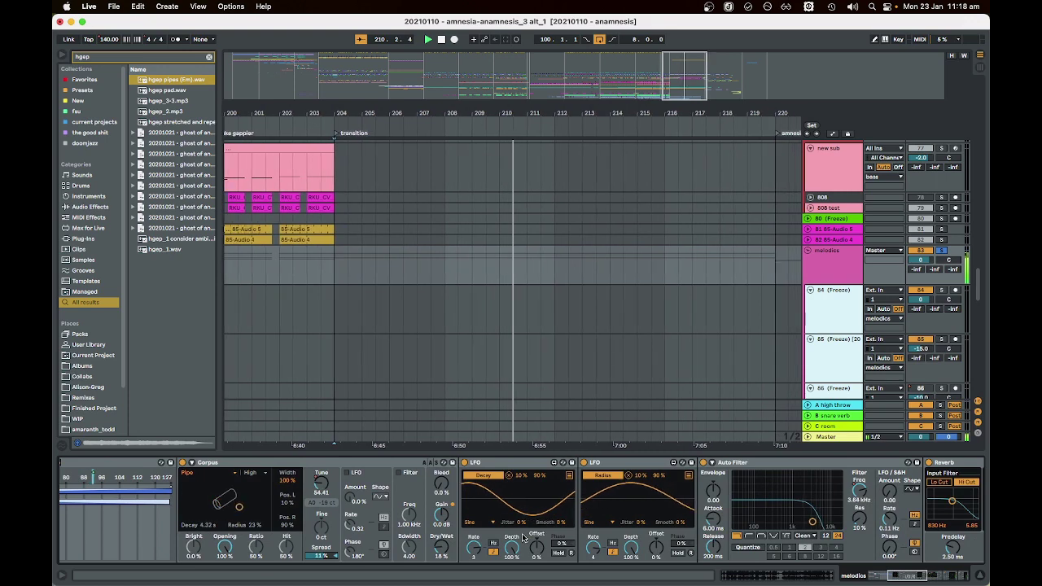
scroll(321, 539, left, 5)
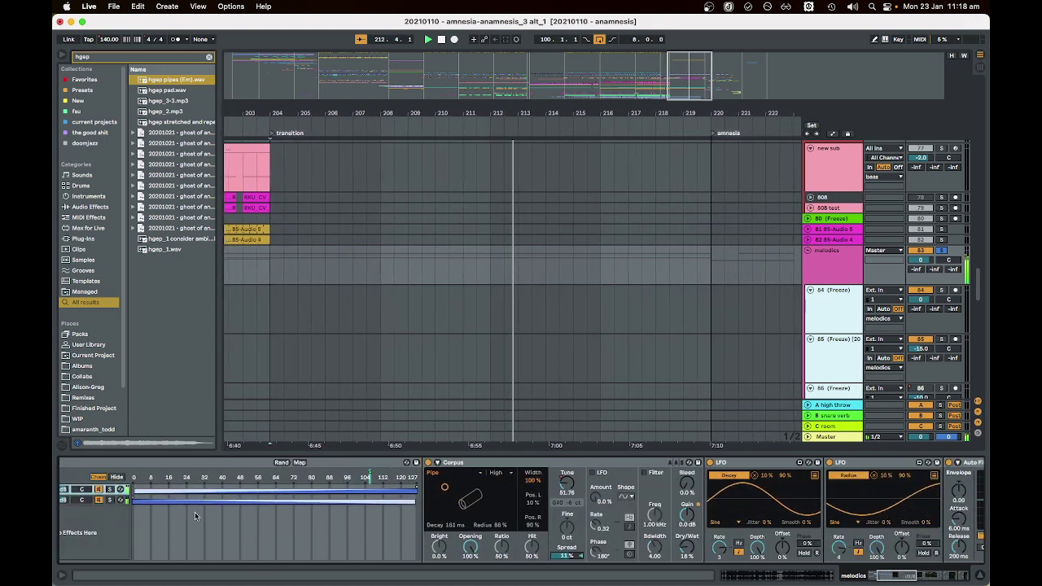
scroll(193, 511, left, 5)
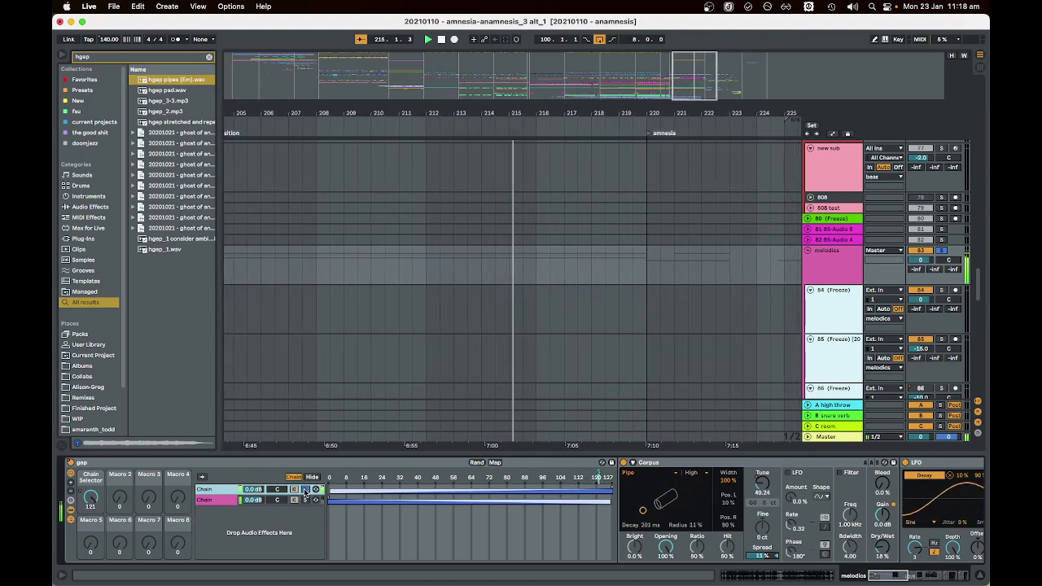
- Replay the transition from 204.1.1, stop playback and view the Corpus, LFO and Auto Filter devices on melodics
click(501, 311)
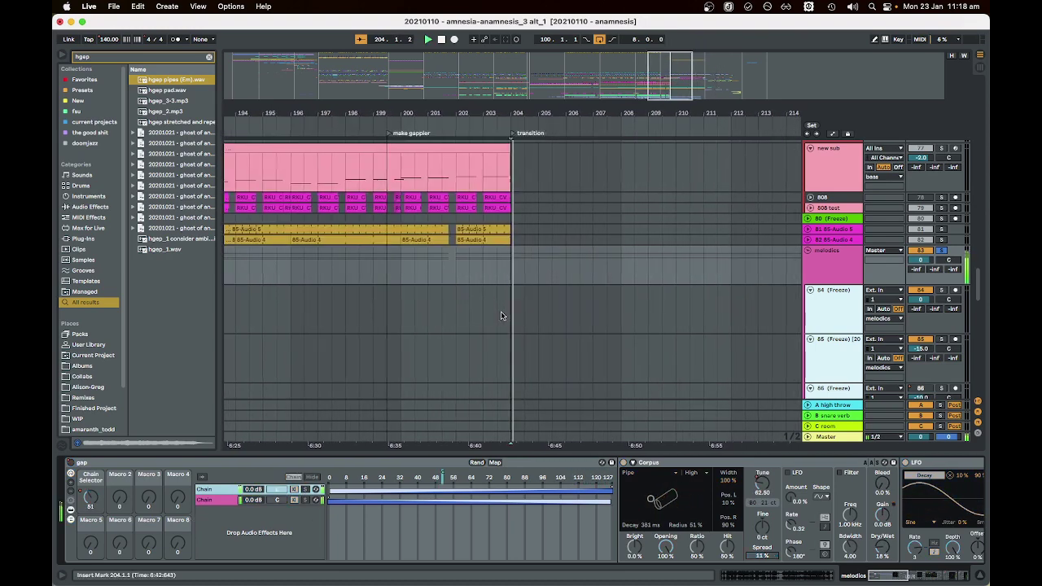
scroll(551, 319, up, 5)
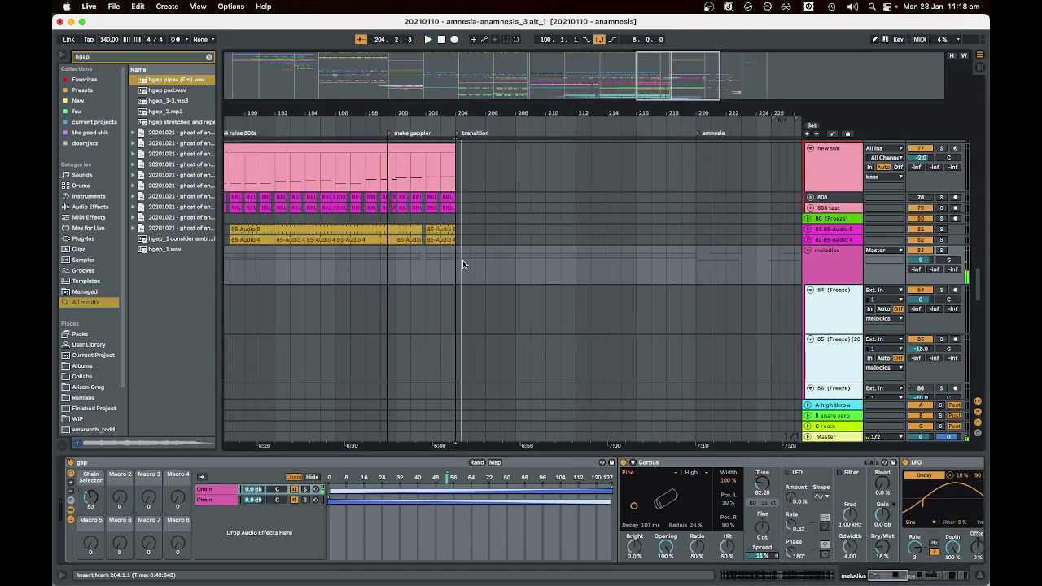
key(space)
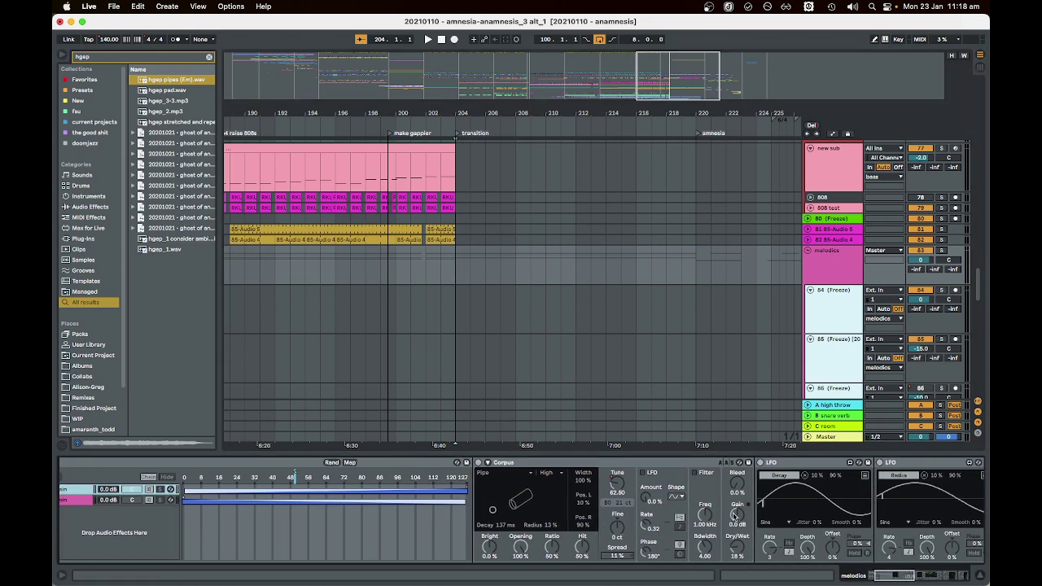
scroll(731, 518, right, 5)
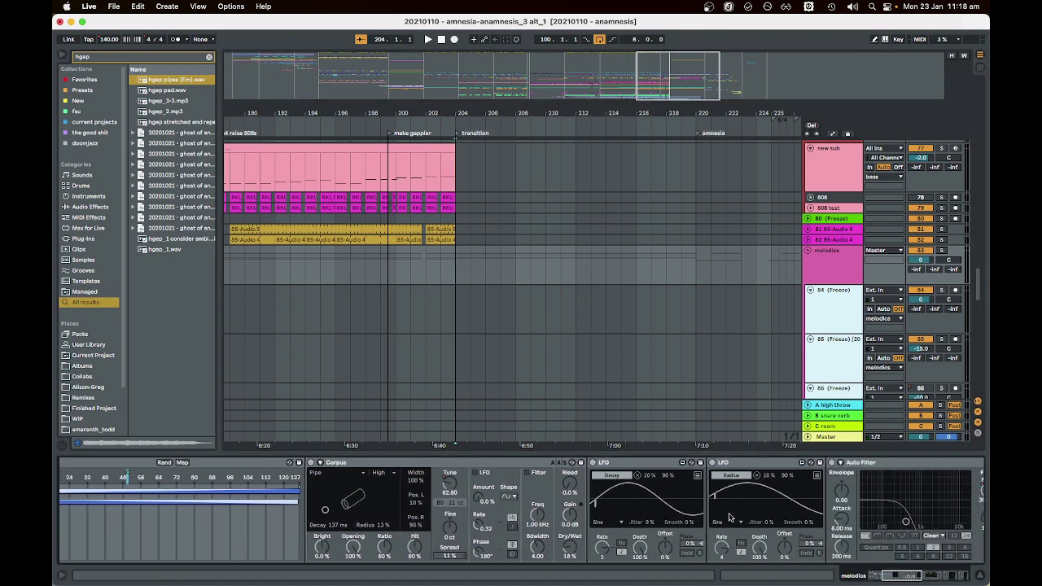
- Review the lainpsx, hats, vox, piano and pad layers across the transition section
click(844, 273)
scroll(731, 266, down, 15)
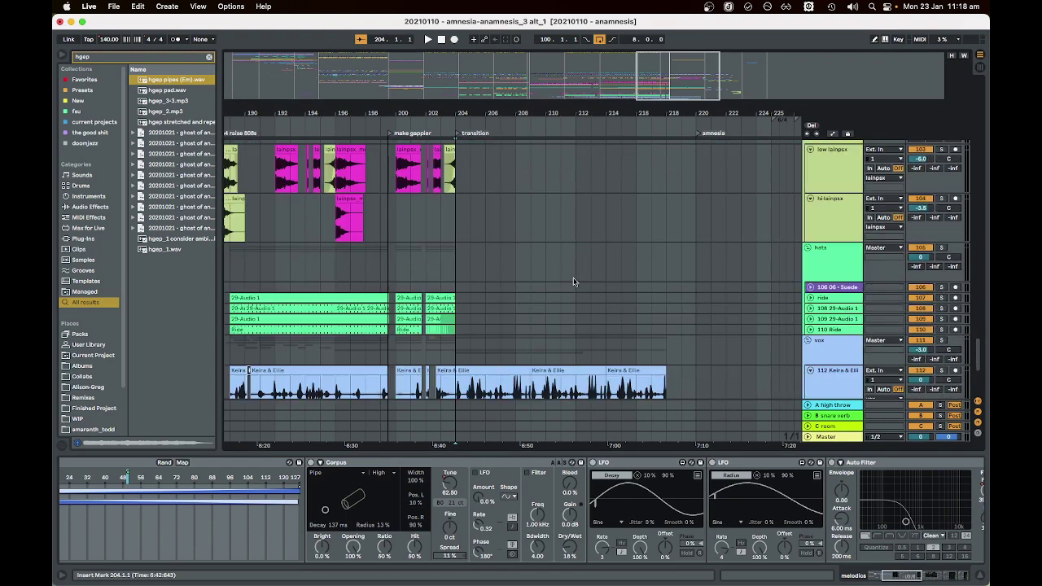
scroll(714, 310, up, 10)
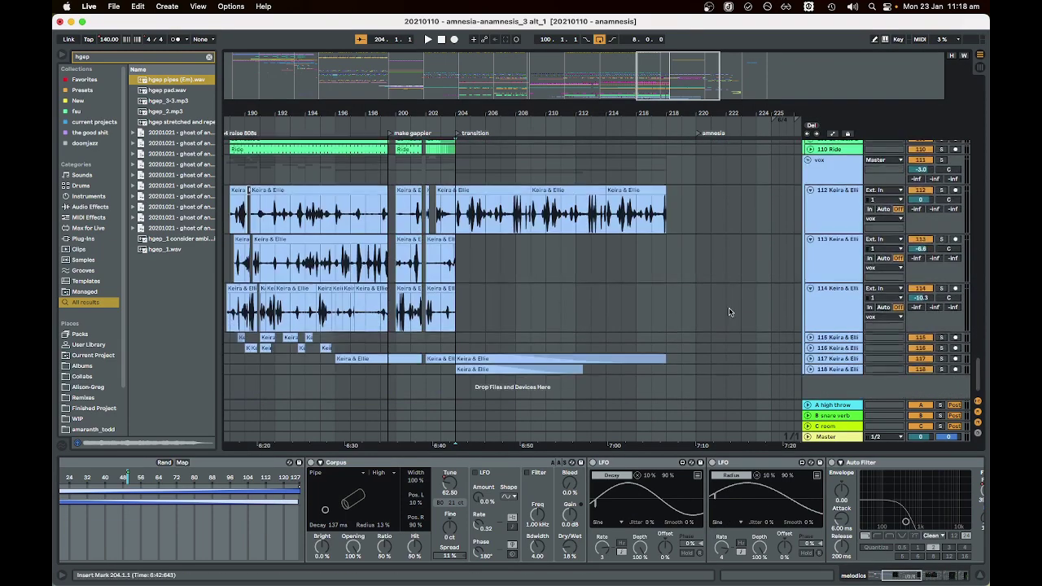
click(716, 318)
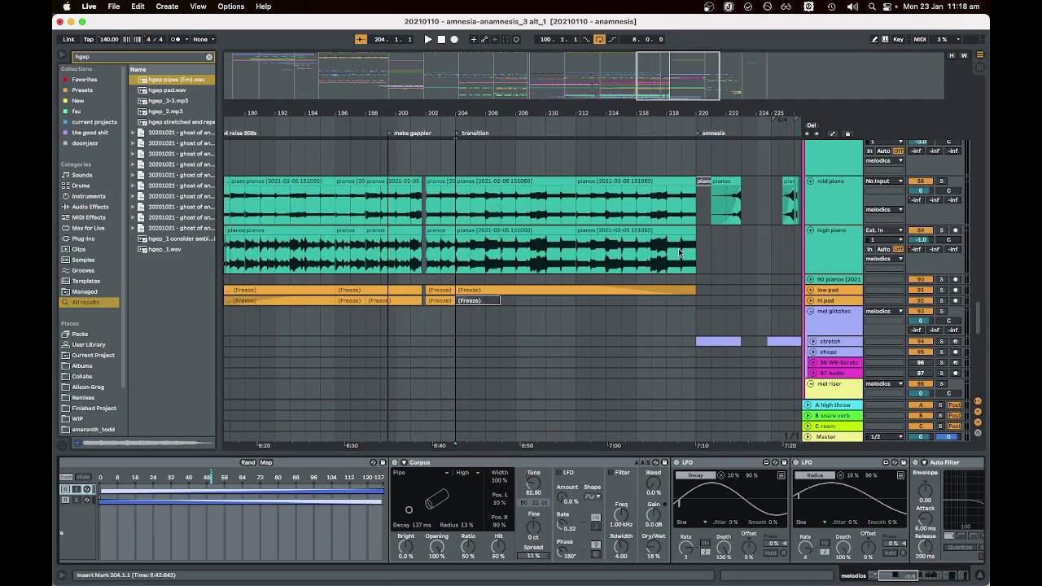
scroll(559, 283, right, 5)
scroll(443, 354, left, 5)
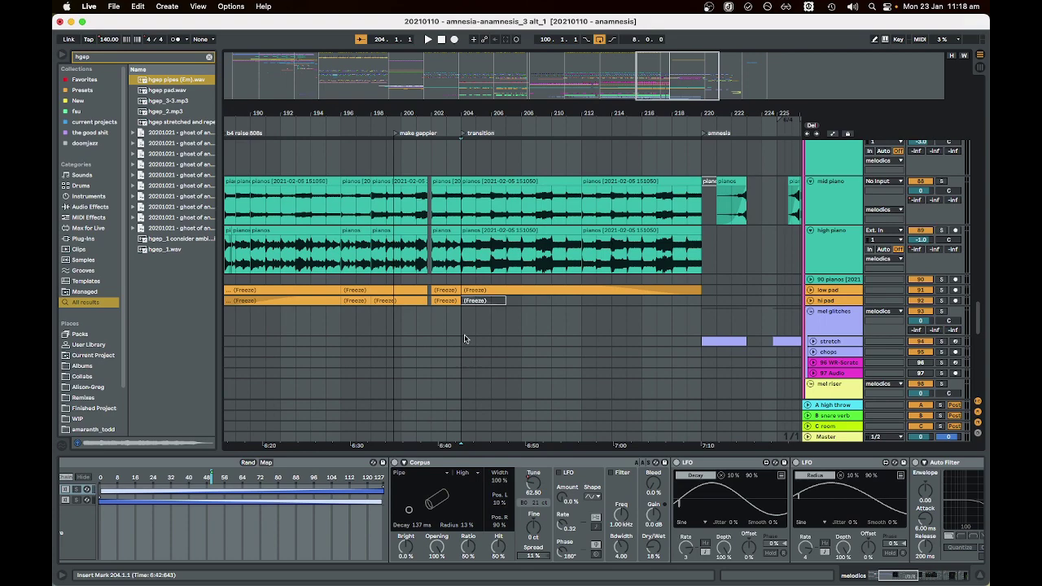
- Play the transition from 204.1.1 and solo the melodics group
click(465, 339)
key(space)
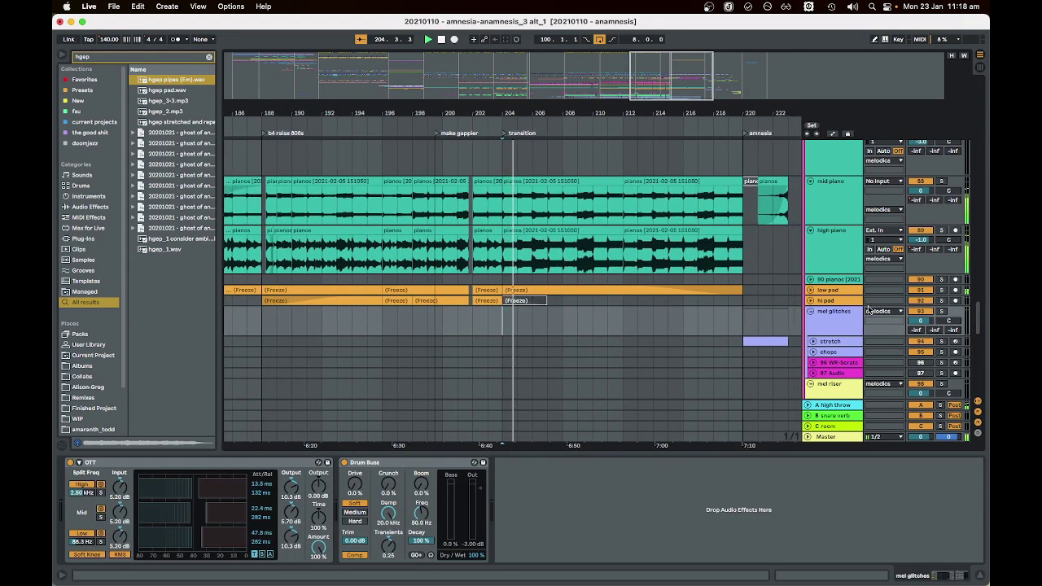
scroll(869, 310, down, 10)
scroll(888, 286, up, 7)
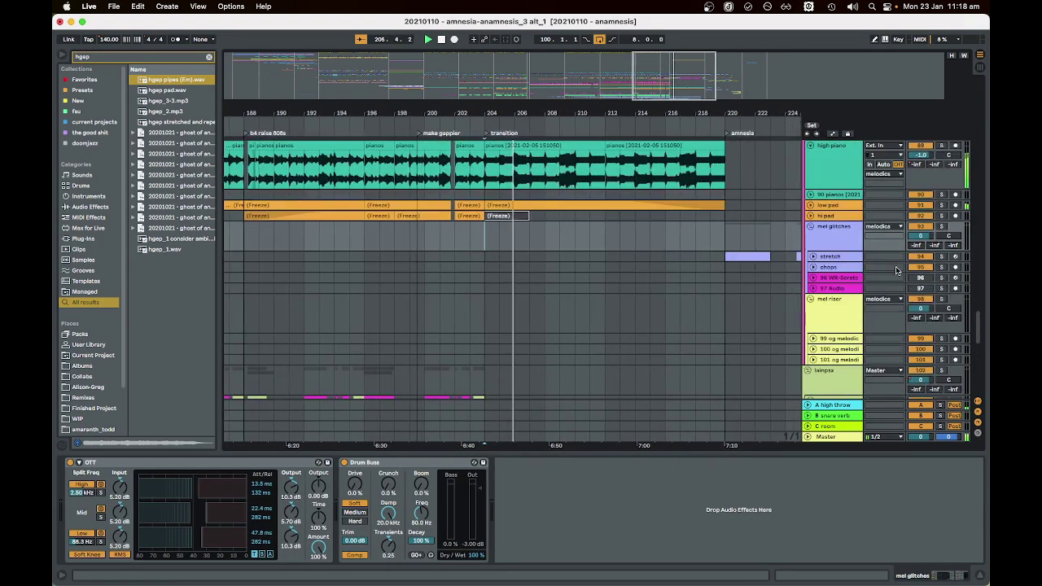
scroll(896, 270, up, 8)
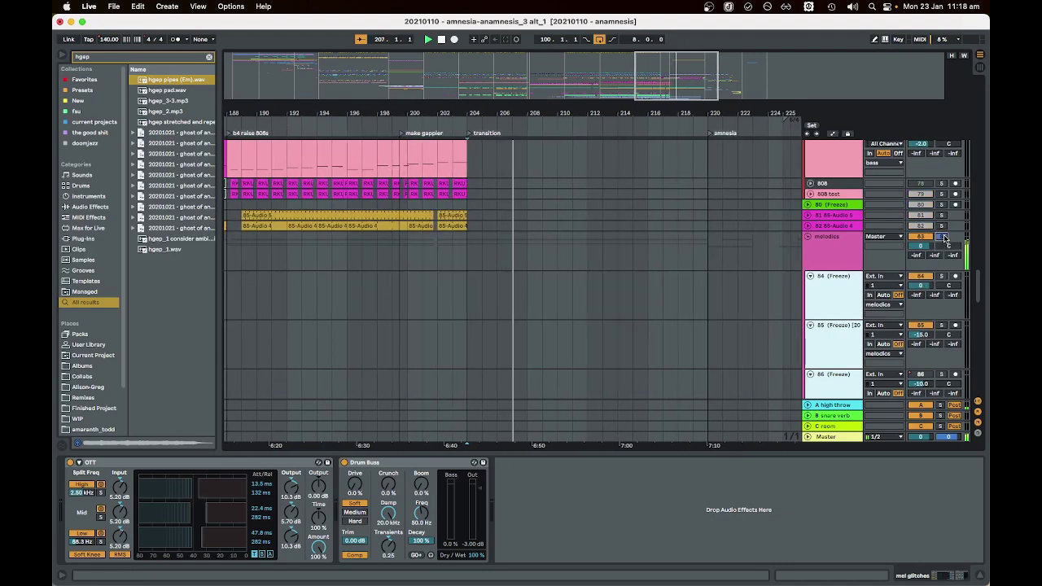
- Reopen the melodics group's device chain and inspect its Auto Filter, Reverb, Utility and Corpus settings
click(831, 255)
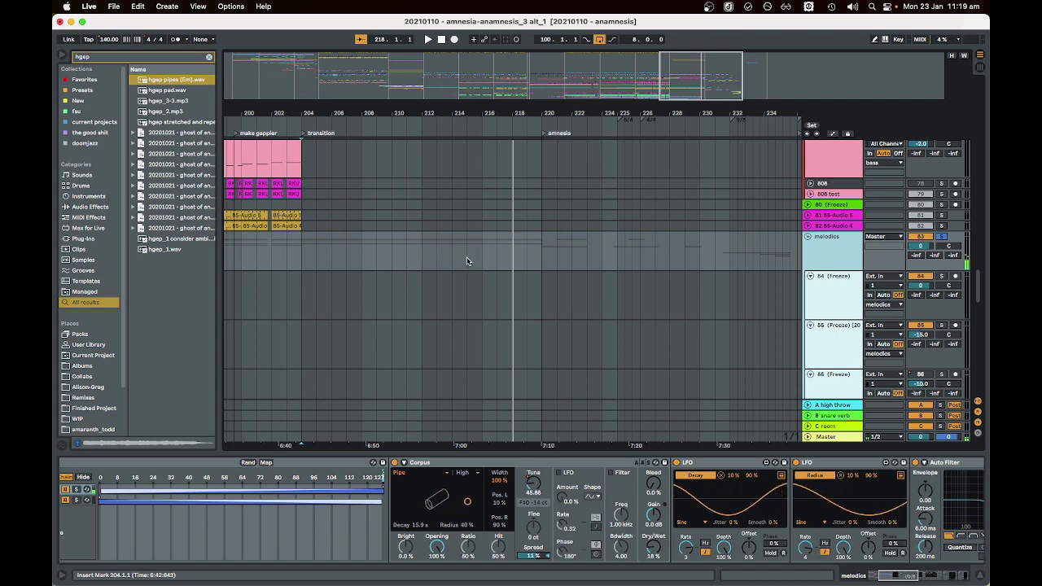
scroll(467, 261, left, 2)
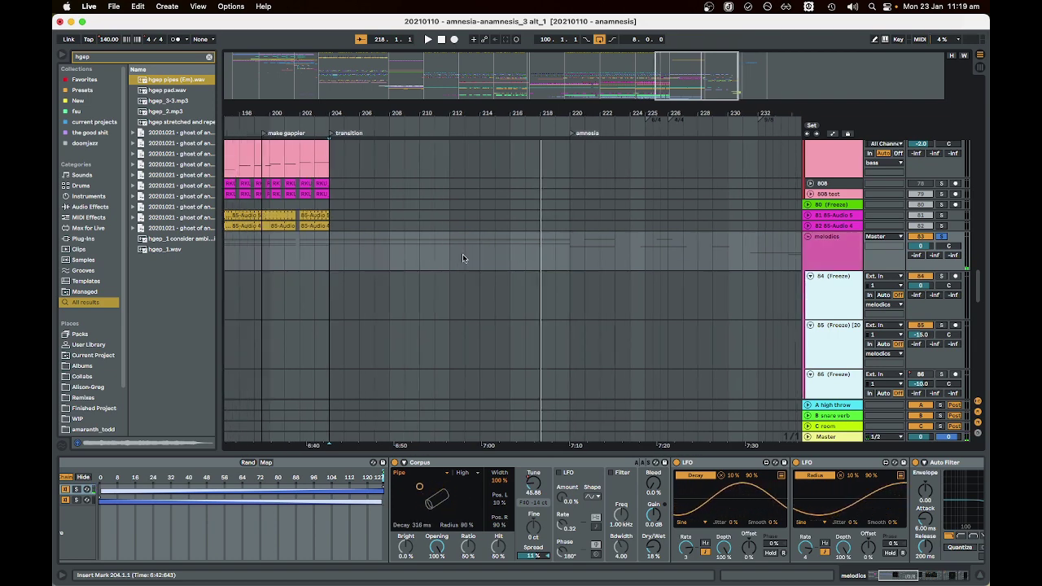
scroll(573, 487, right, 10)
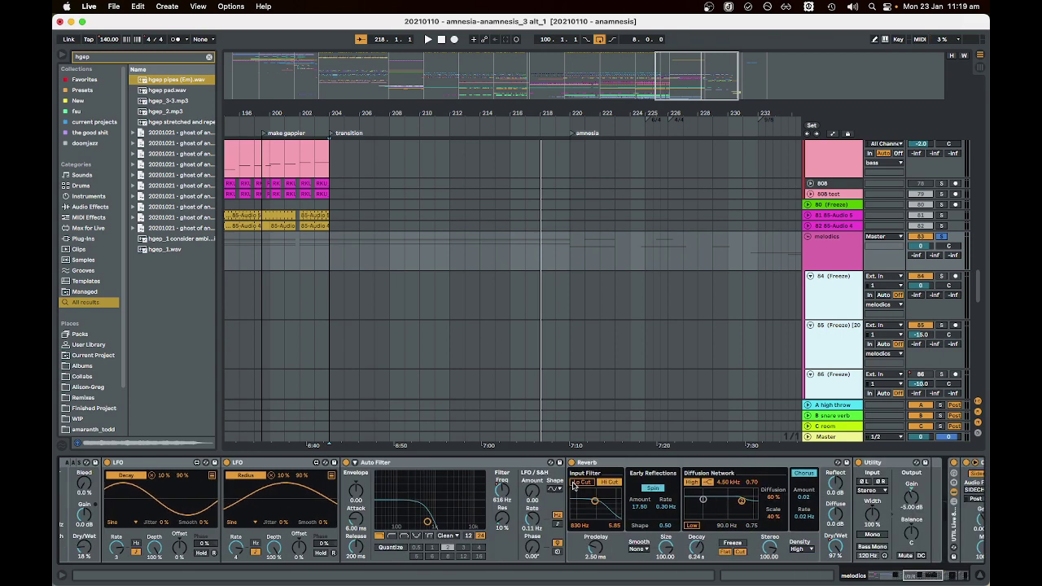
scroll(574, 486, left, 10)
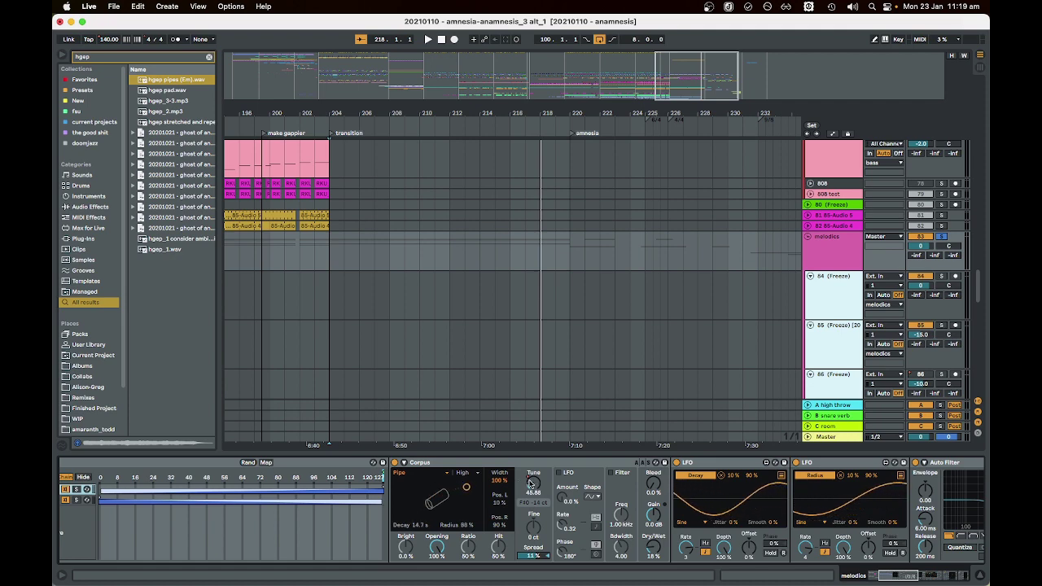
- Show the arrangement's automation lanes and display the Auto Filter's Frequency automation on the melodics group
key(a)
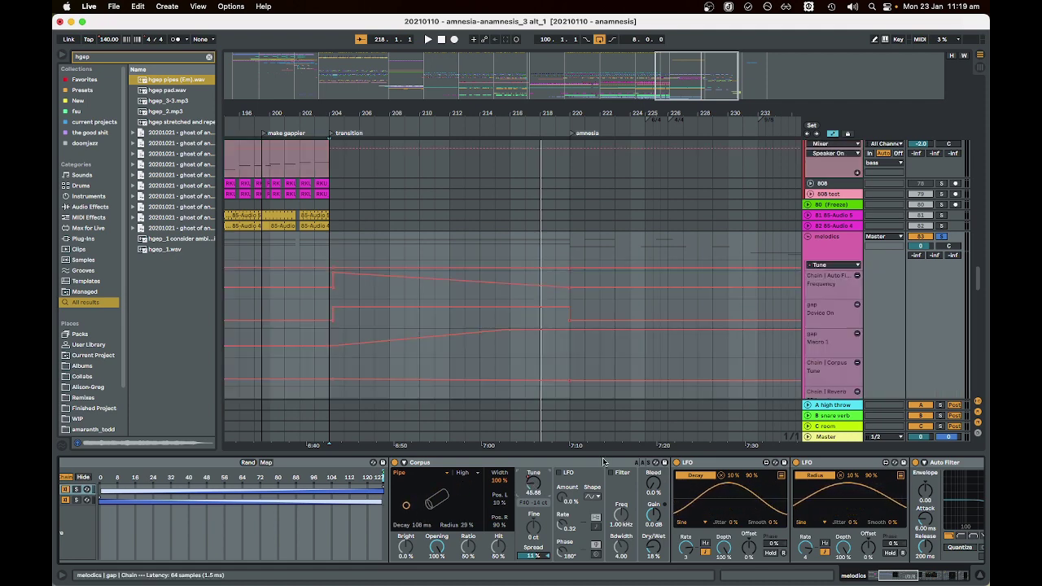
scroll(345, 266, up, 3)
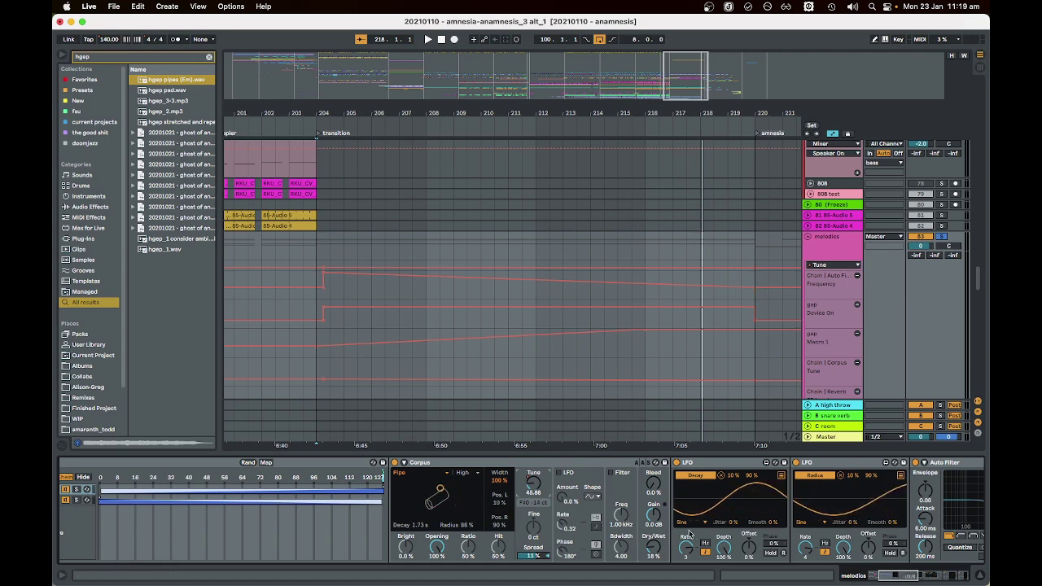
scroll(689, 534, right, 10)
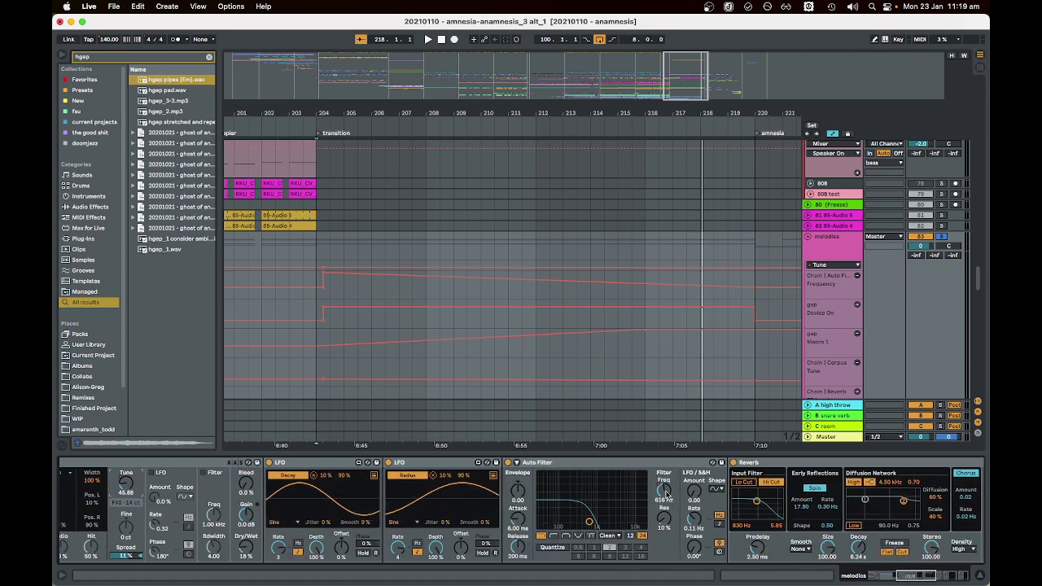
click(665, 493)
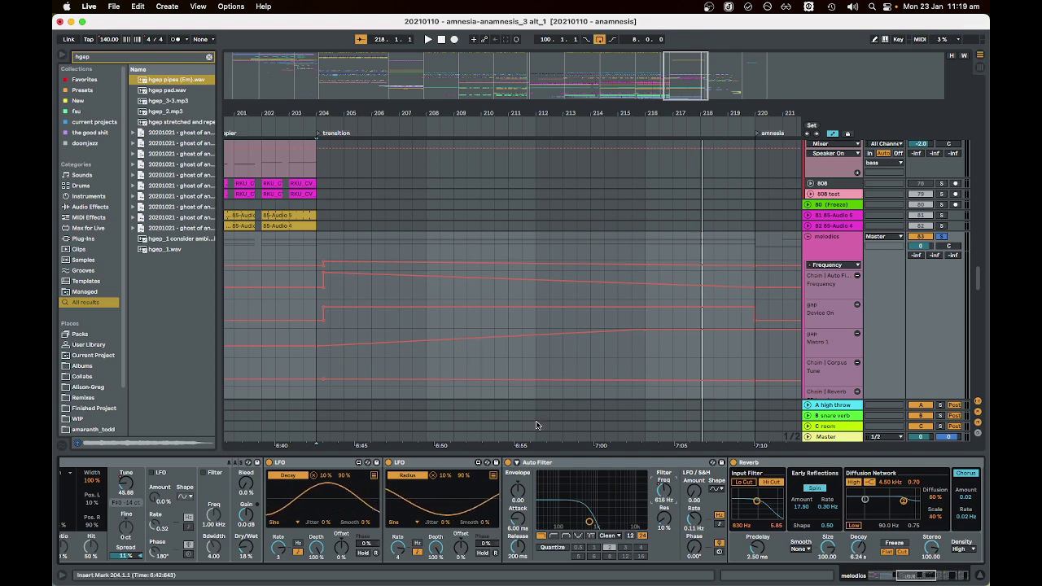
- Display the Reverb's Dry/Wet automation on the melodics group and reduce the height of its main automation lane
scroll(845, 558, right, 3)
click(851, 552)
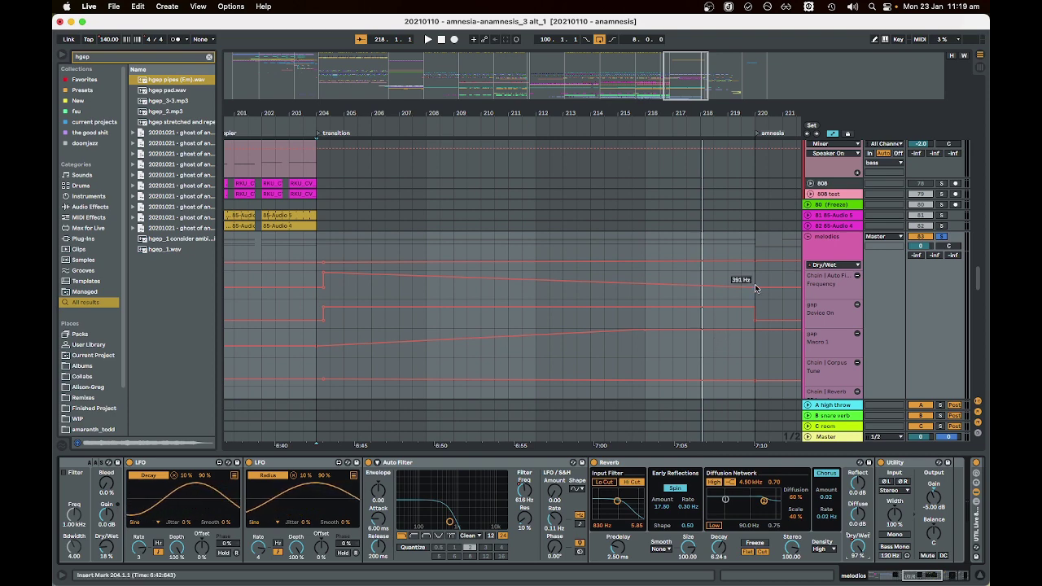
click(846, 270)
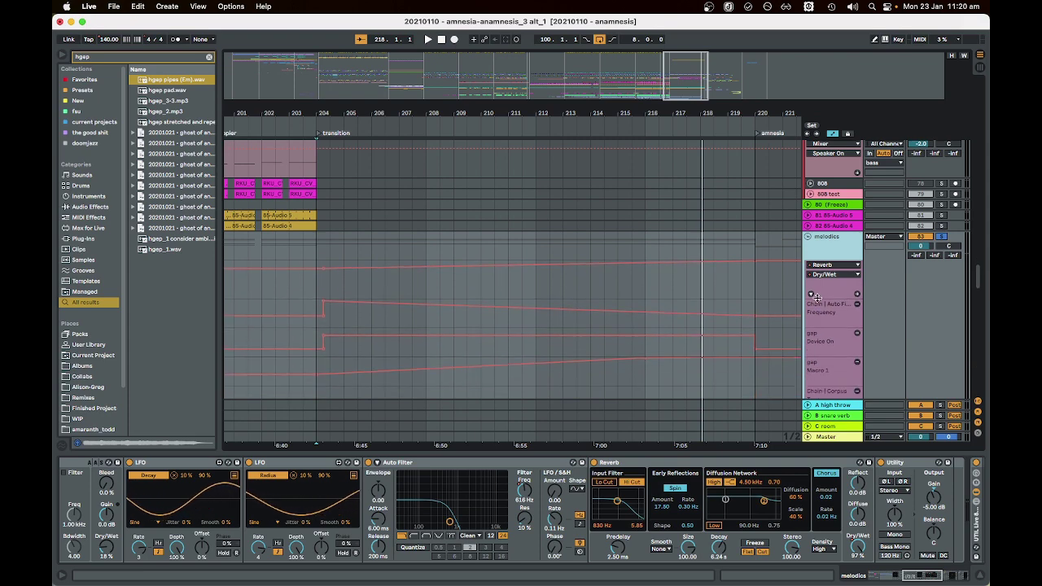
drag(817, 298, 817, 289)
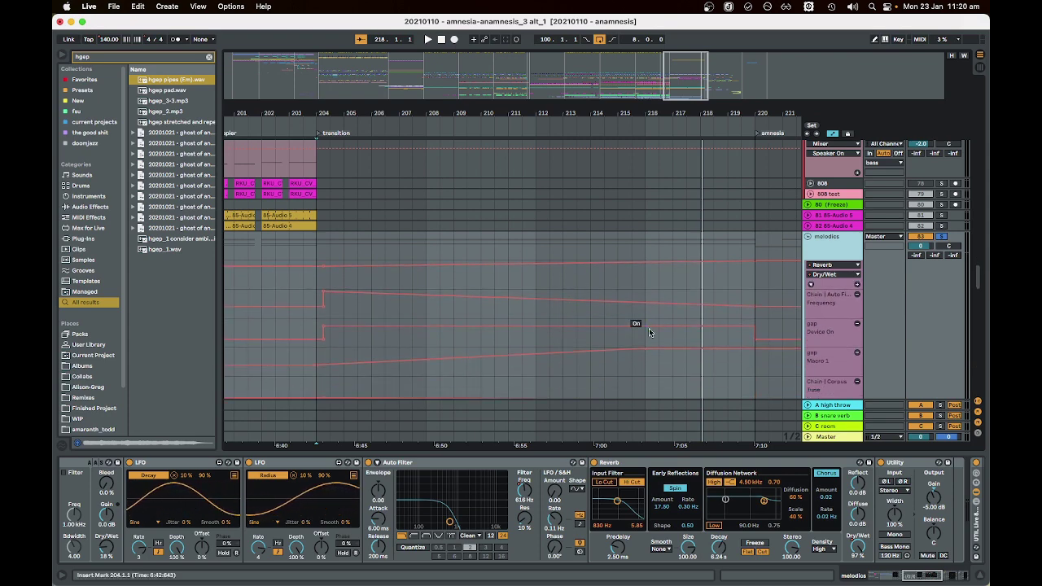
- Place the insert mark at 204.1.1 and examine the melodics automation curves from the transition to the amnesia marker
scroll(459, 305, down, 3)
click(359, 281)
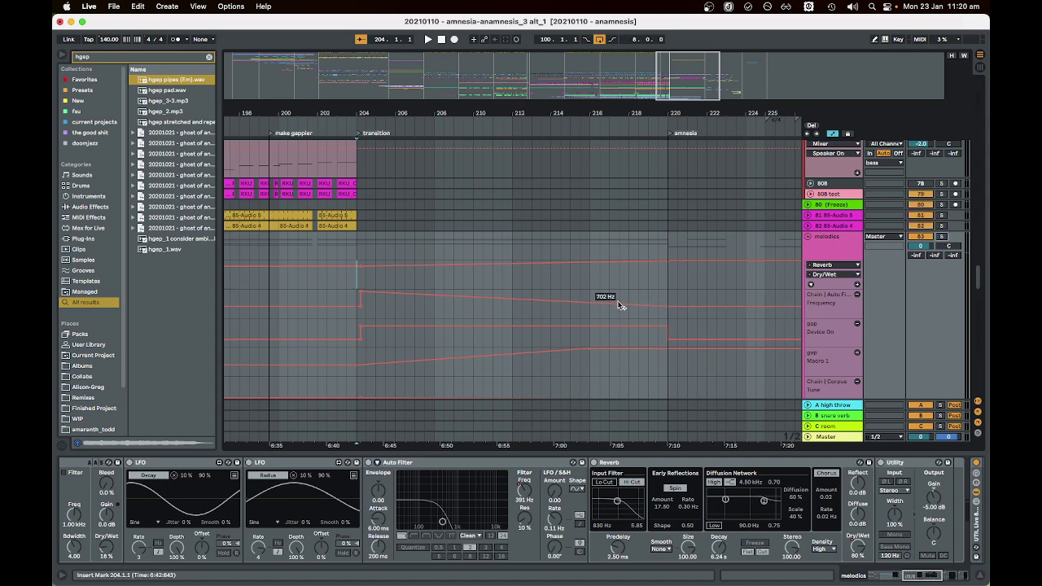
click(592, 308)
scroll(580, 293, down, 3)
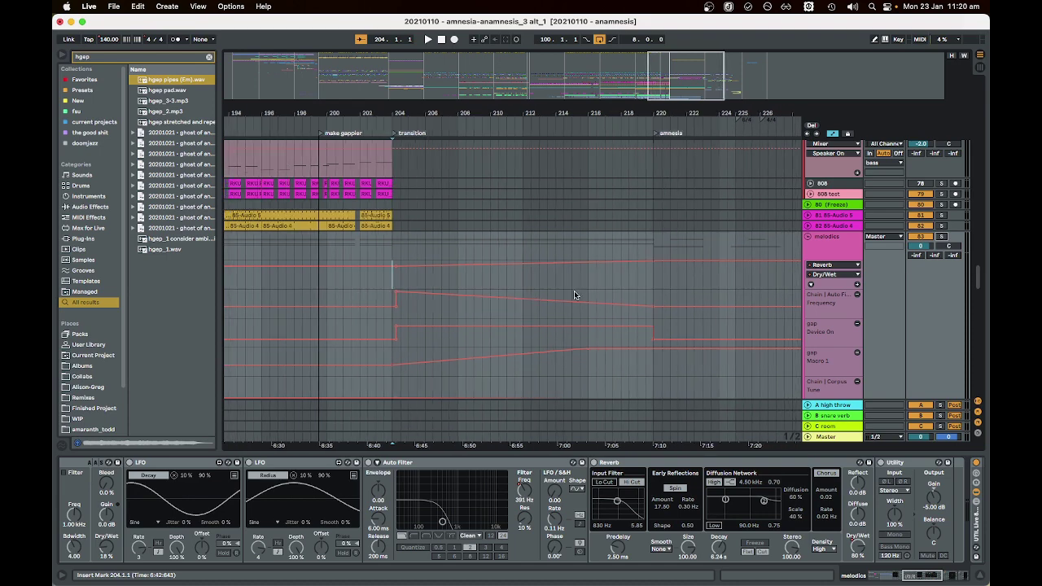
scroll(572, 297, up, 5)
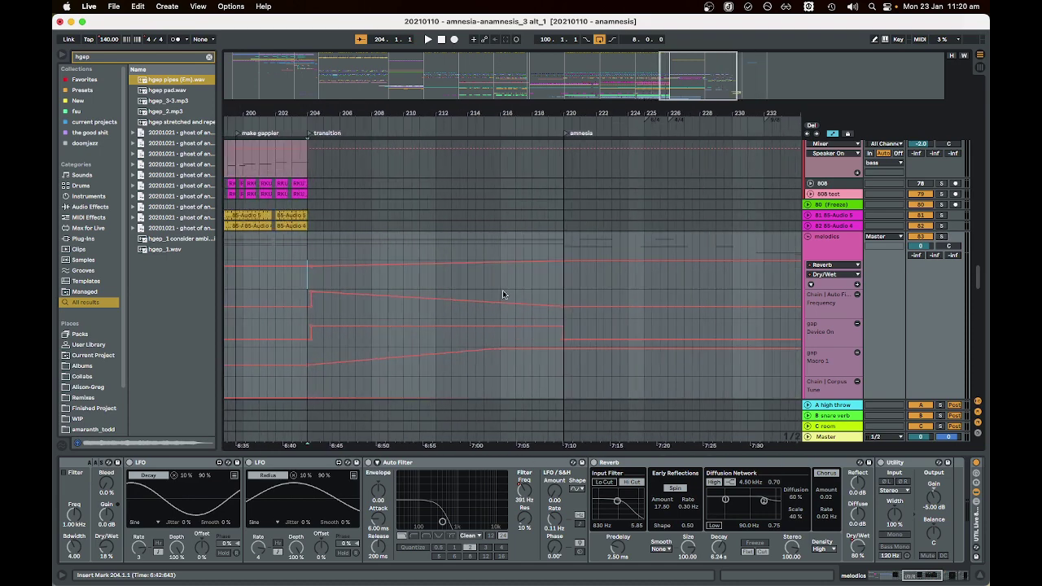
scroll(503, 296, down, 2)
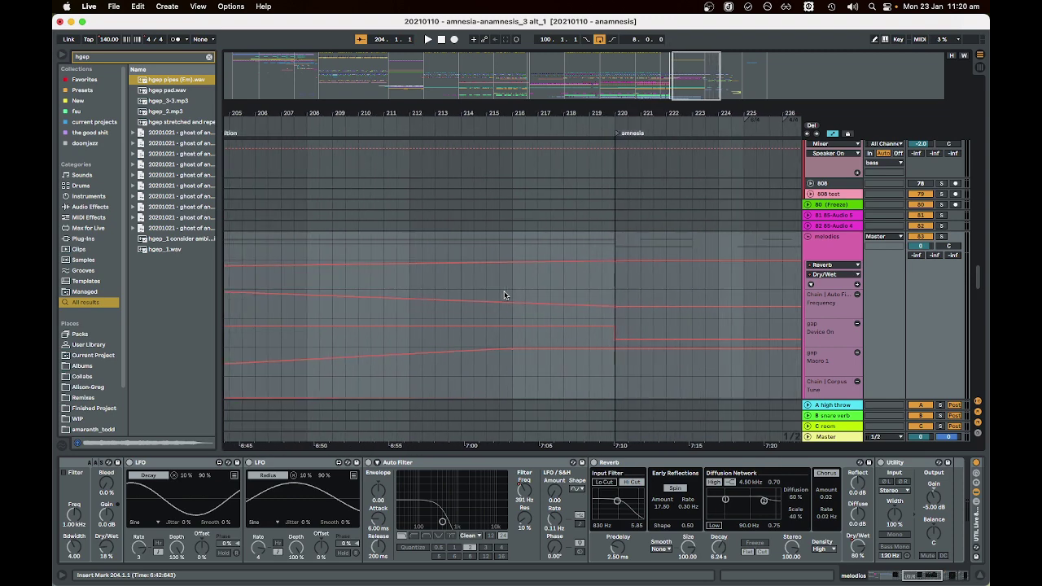
- Hide the automation lanes and examine the piano, pad, mel glitches and mel riser clips around the amnesia marker
scroll(504, 295, down, 3)
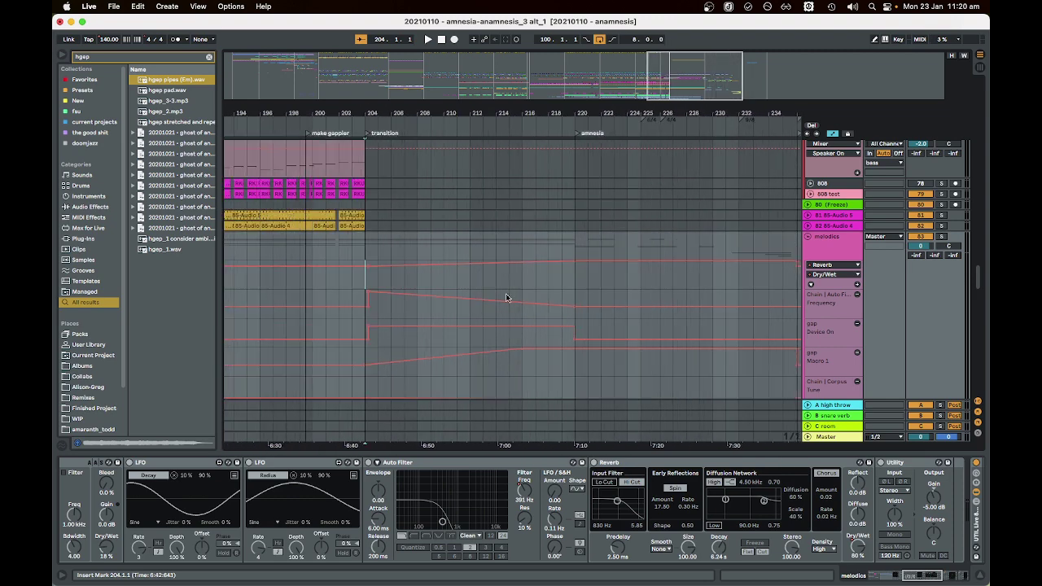
key(a)
scroll(506, 297, down, 5)
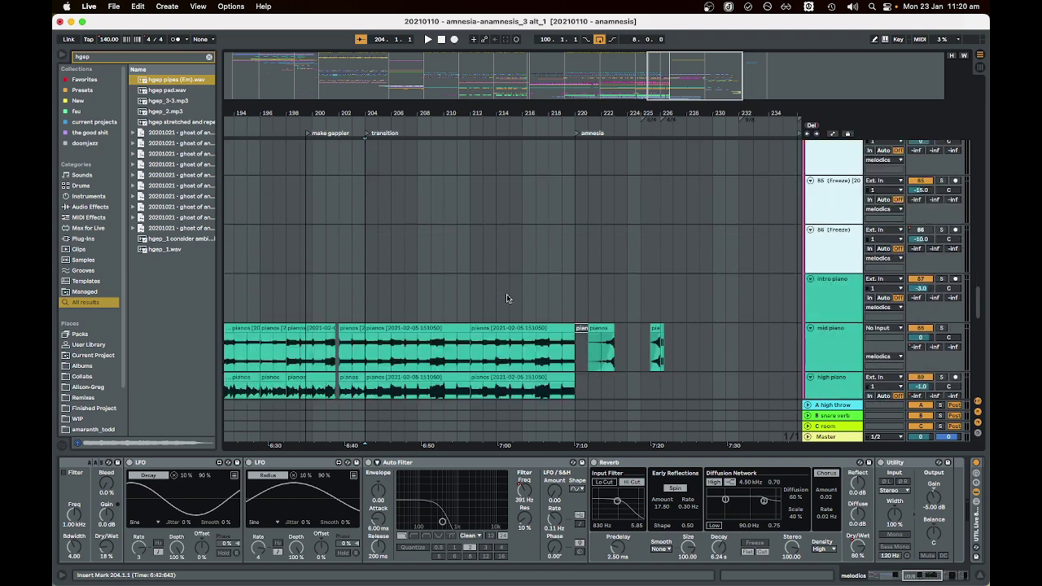
scroll(508, 299, down, 3)
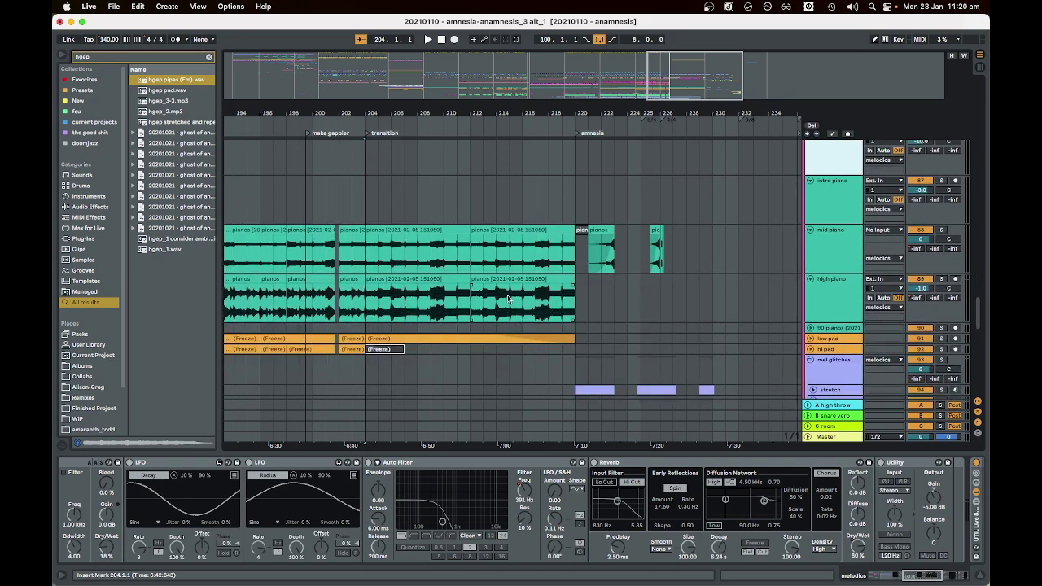
scroll(508, 299, right, 5)
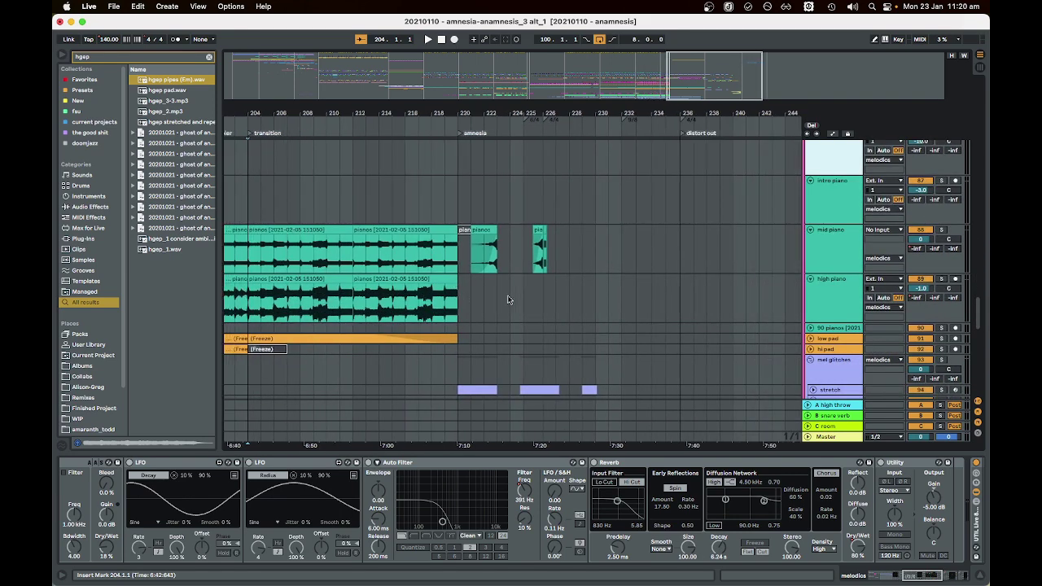
scroll(506, 295, down, 10)
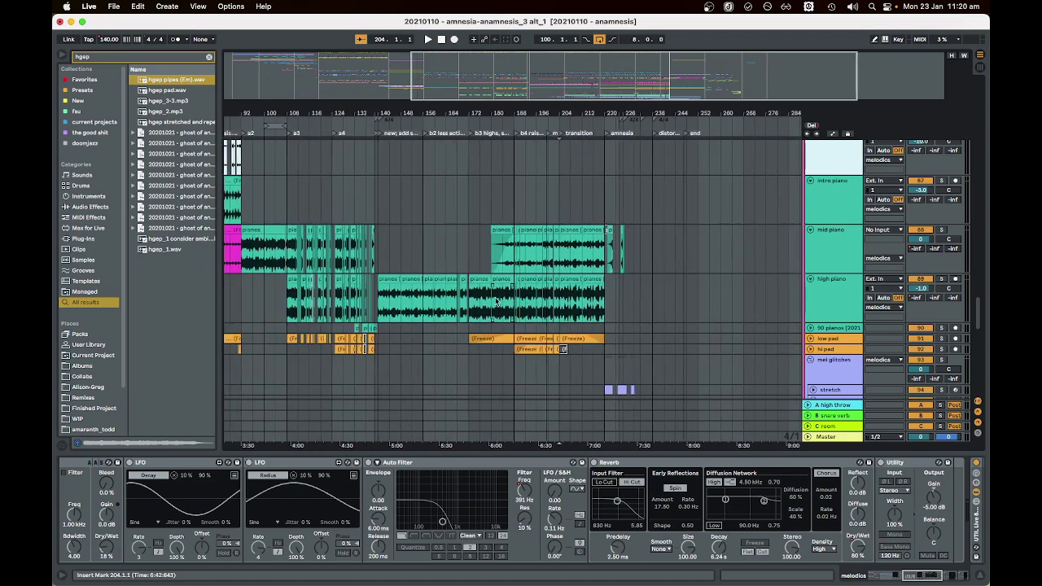
scroll(456, 324, up, 8)
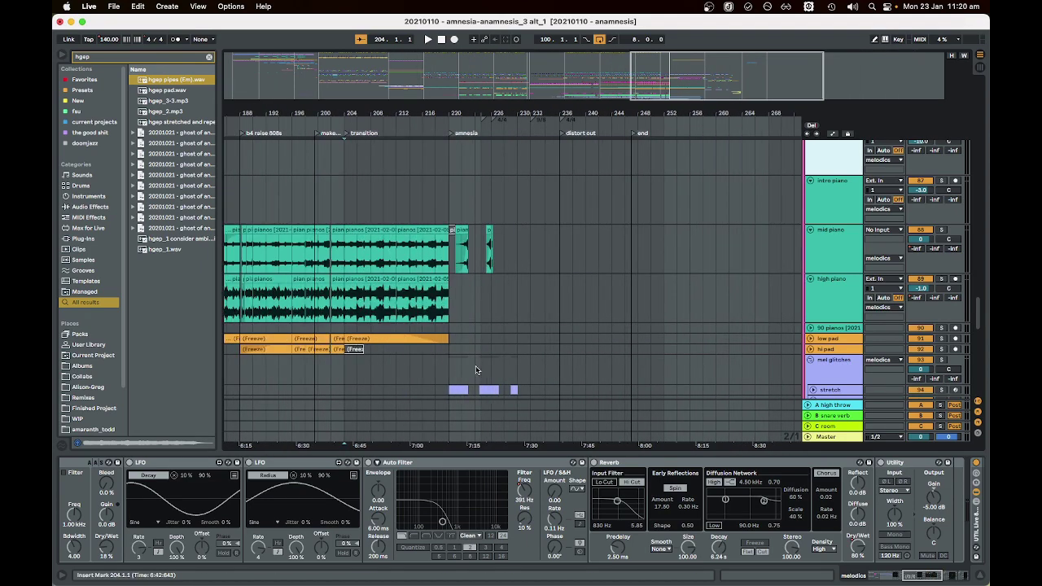
scroll(442, 366, up, 3)
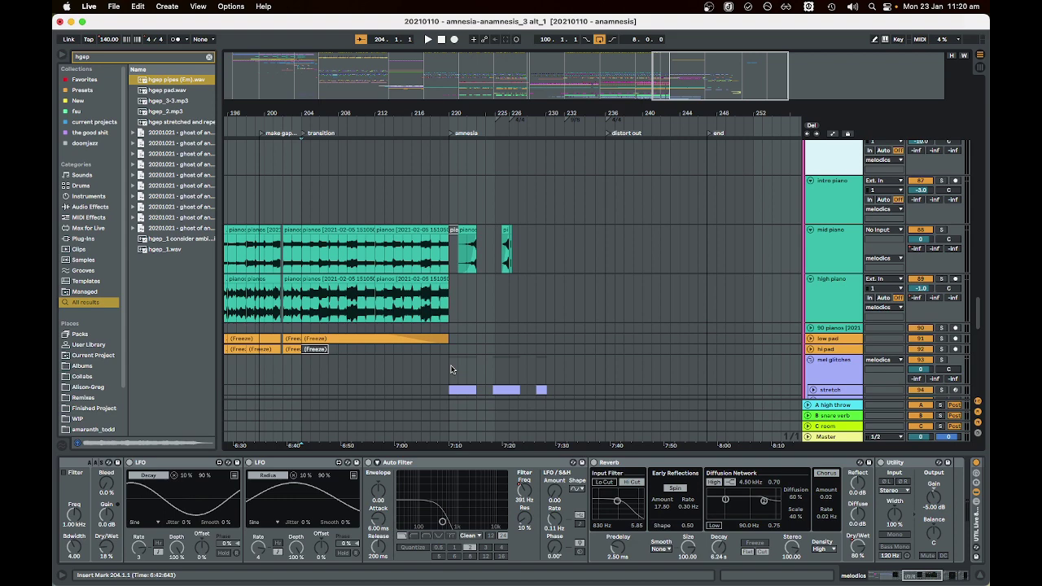
scroll(469, 377, down, 6)
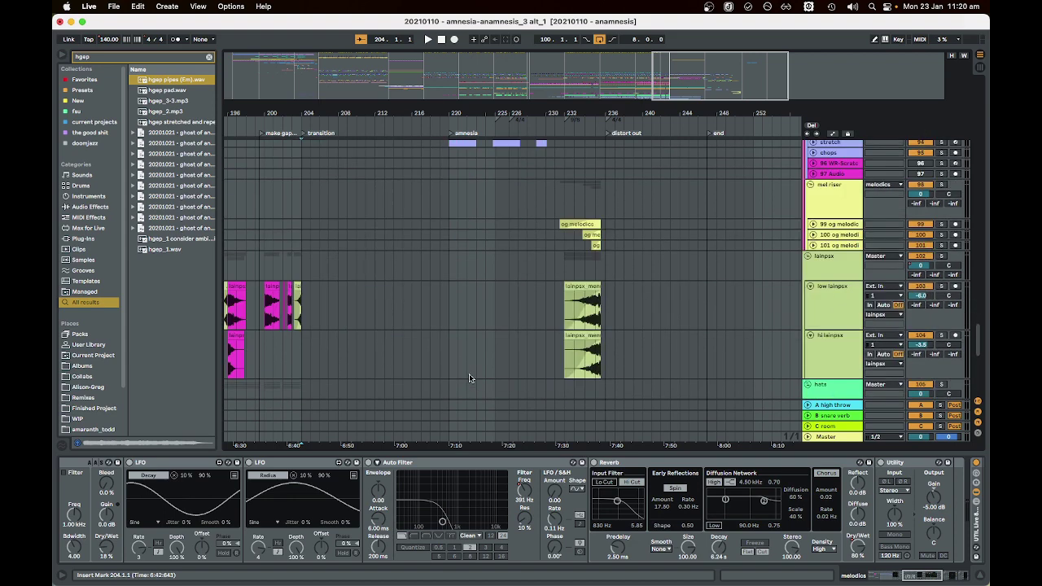
- Play the arrangement from the amnesia marker at 220.1.1 and unfold the 72 resample 6 track to show its waveforms
scroll(478, 381, up, 15)
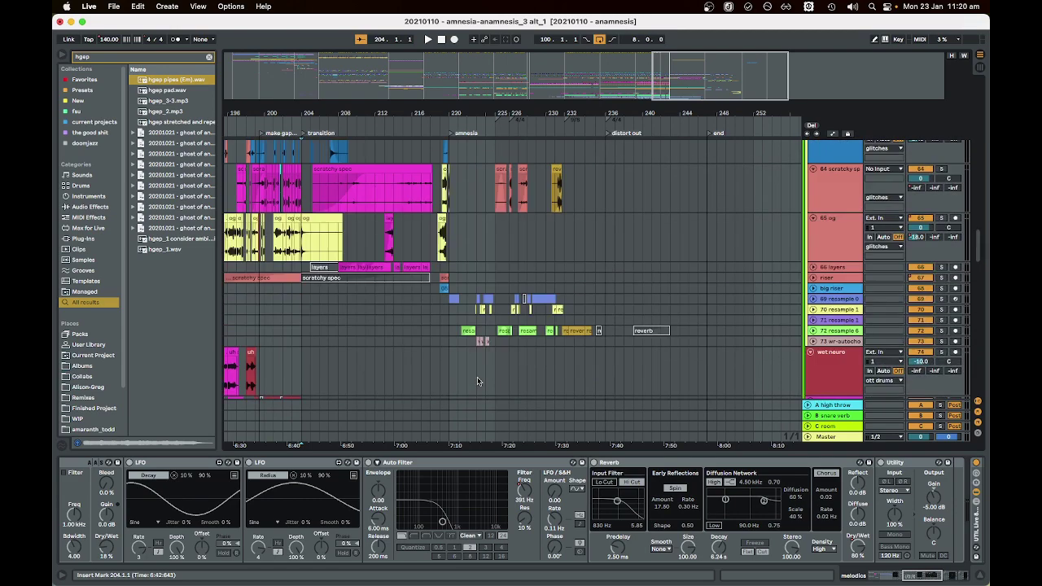
scroll(478, 377, up, 3)
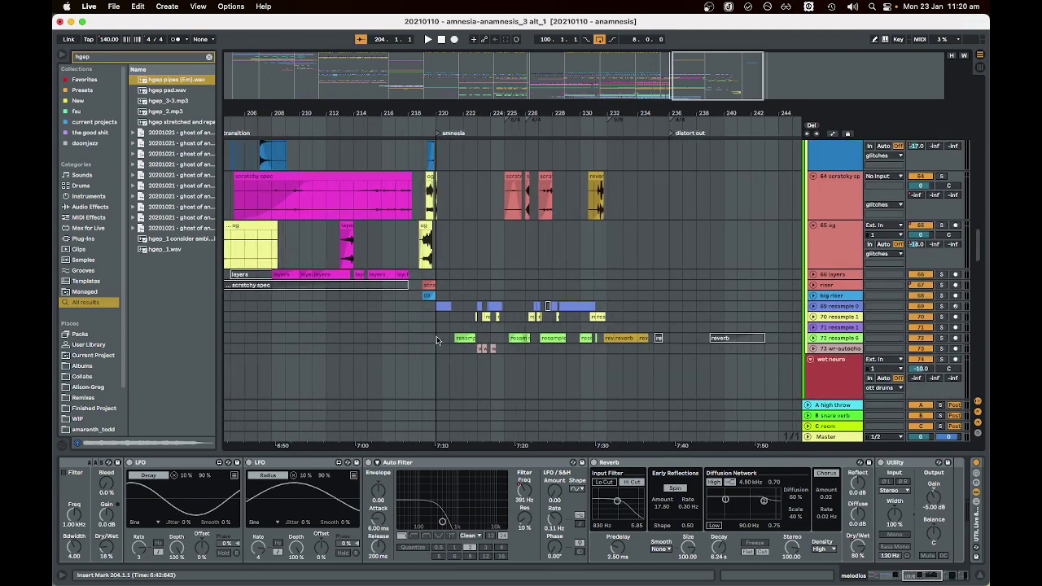
click(437, 340)
key(space)
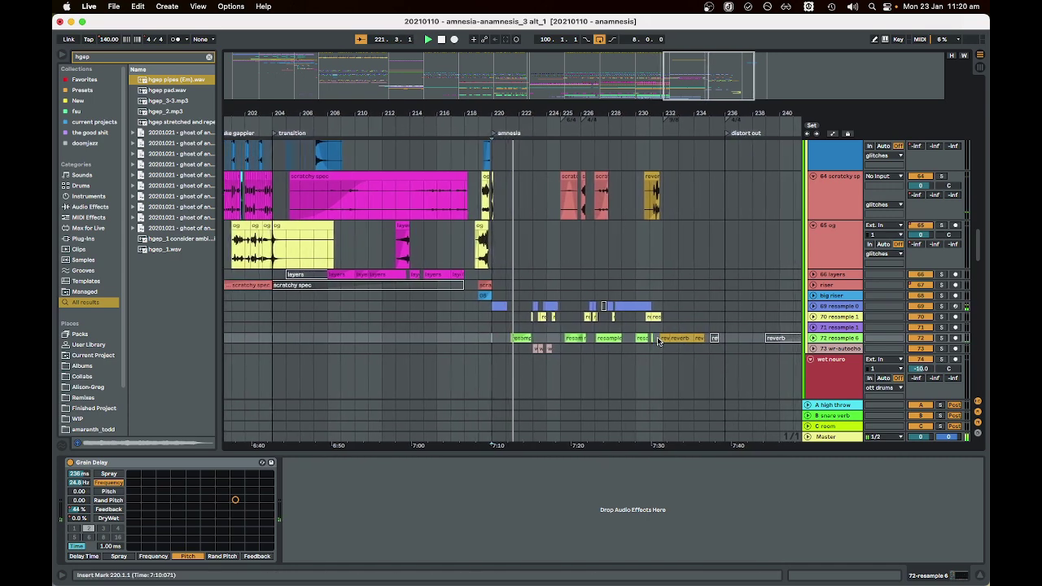
scroll(597, 350, up, 3)
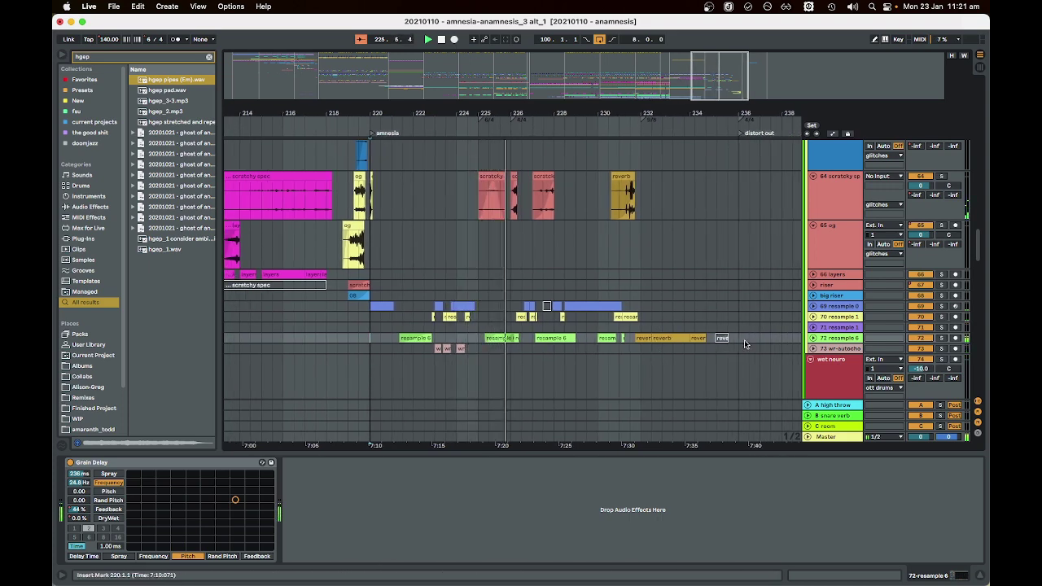
click(813, 339)
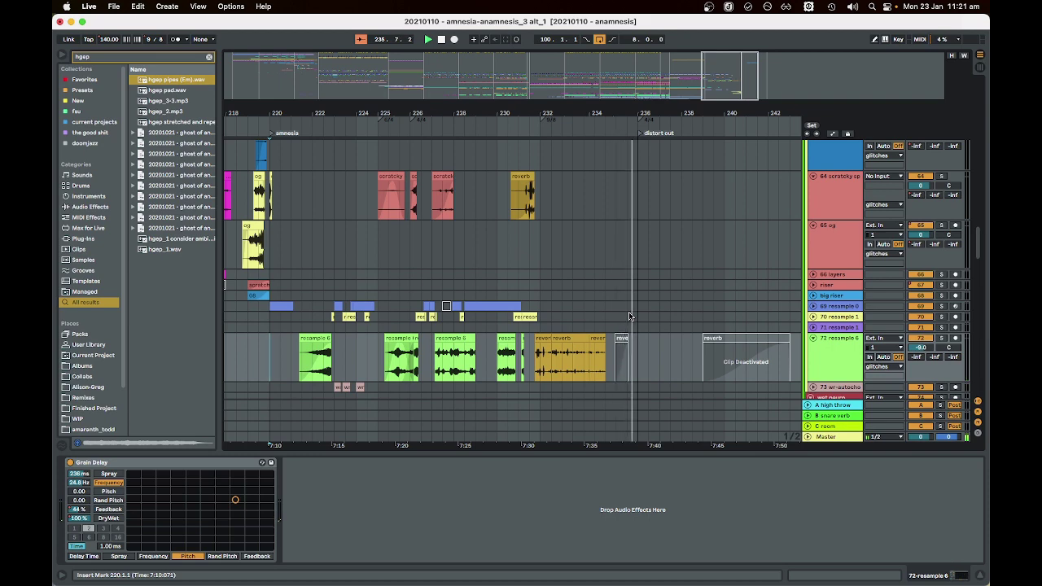
- Stop playback, place the insert mark at 220.3.1 on track 71 and examine the resample clips of the amnesia section
scroll(629, 316, down, 5)
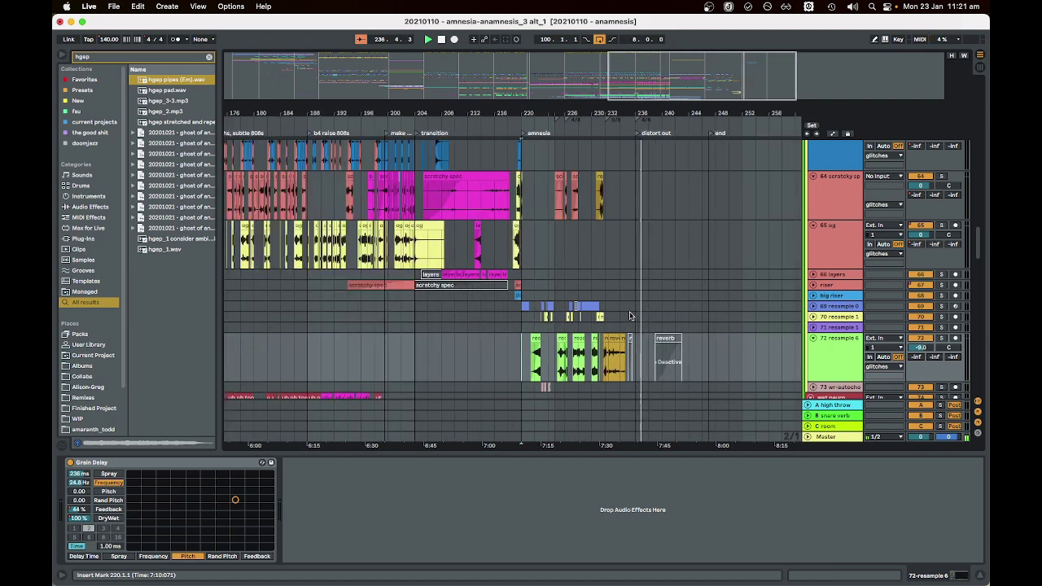
scroll(629, 316, up, 3)
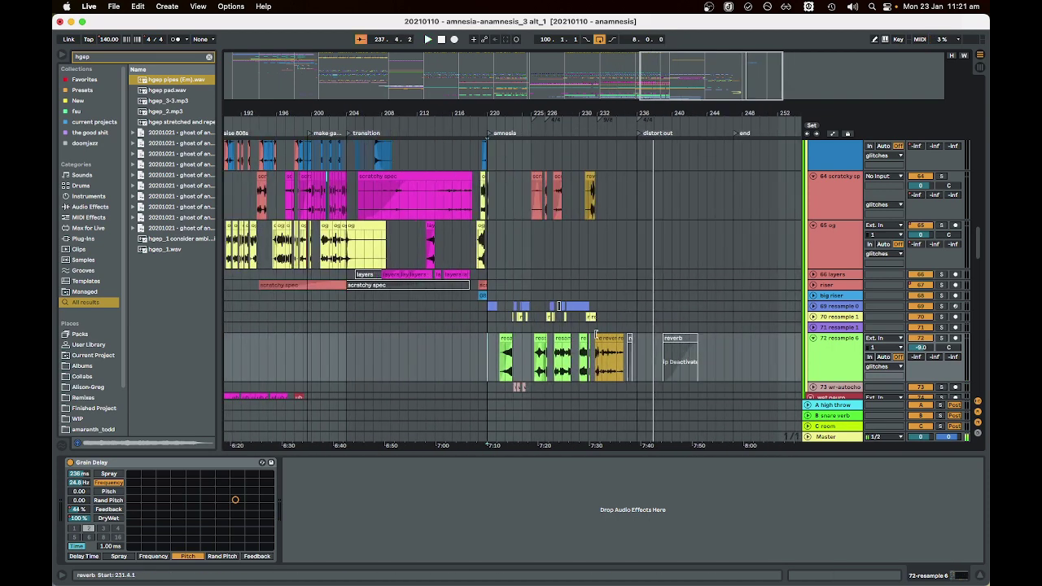
scroll(630, 316, up, 2)
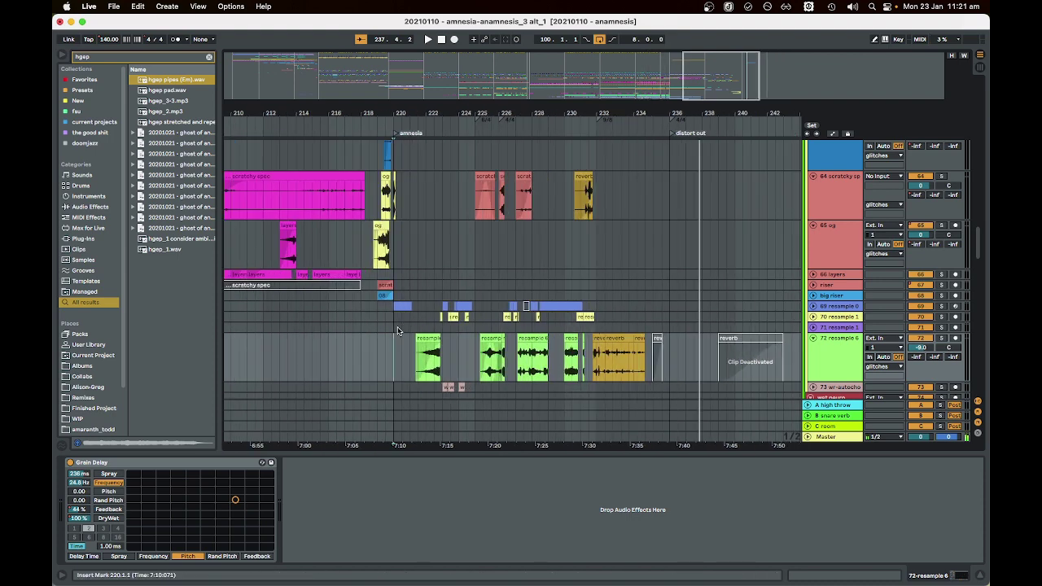
click(401, 328)
scroll(476, 342, down, 3)
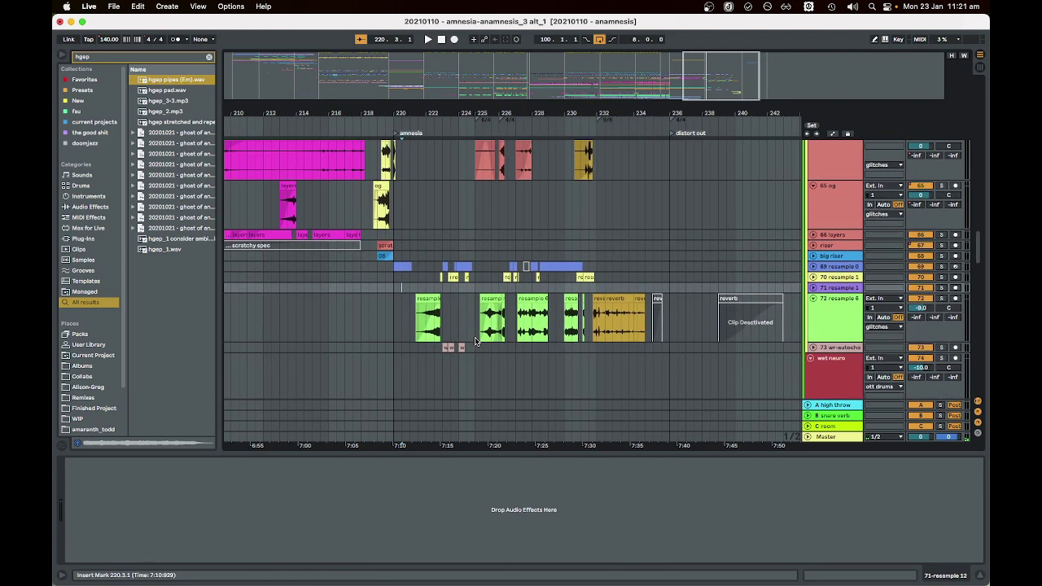
scroll(476, 342, up, 2)
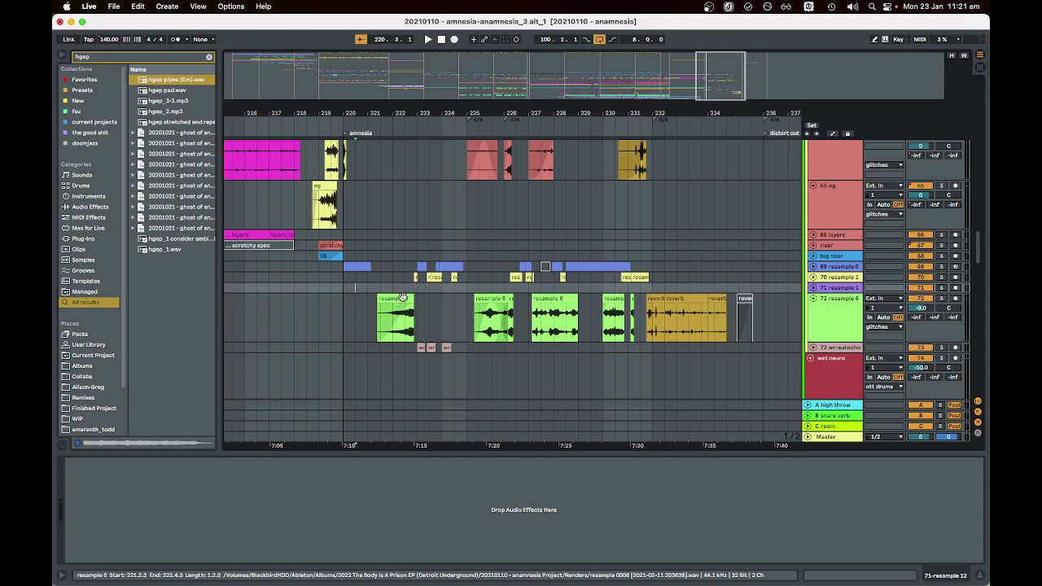
scroll(459, 301, up, 3)
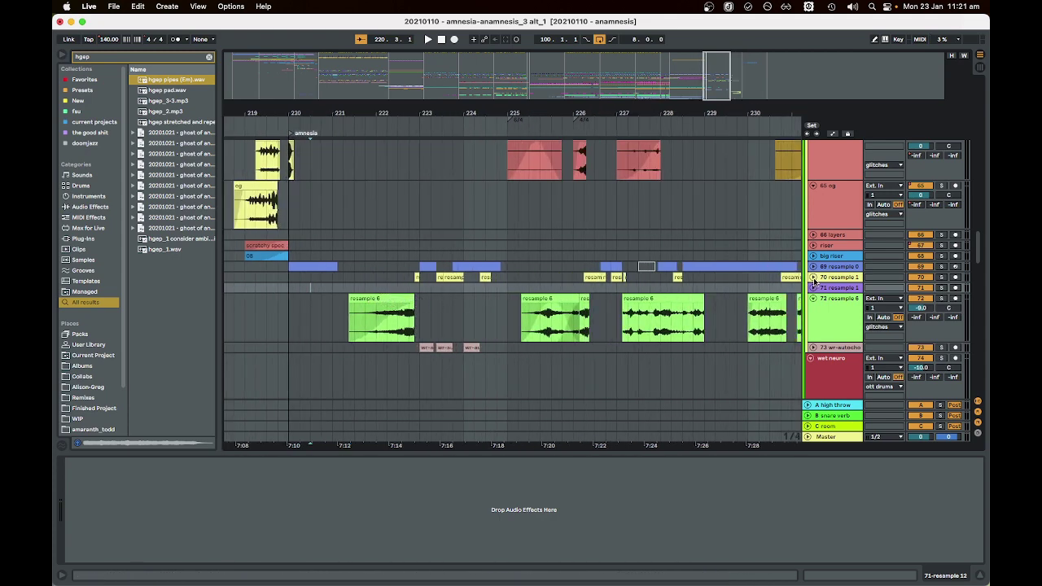
- Unfold track 70, solo it and audition its resample 12 clips around bar 223 and from 226.2.1
click(813, 277)
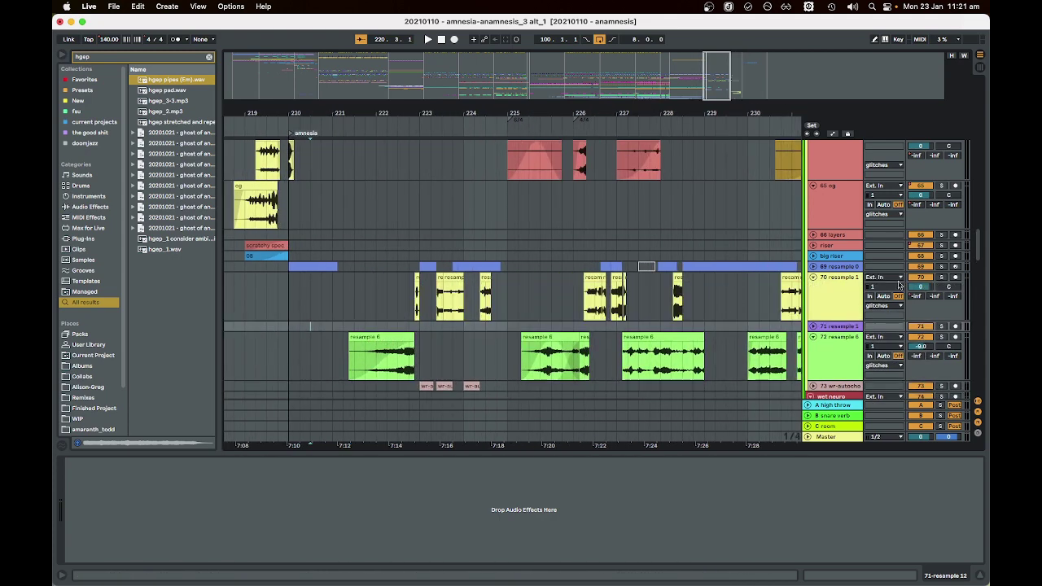
click(457, 281)
key(space)
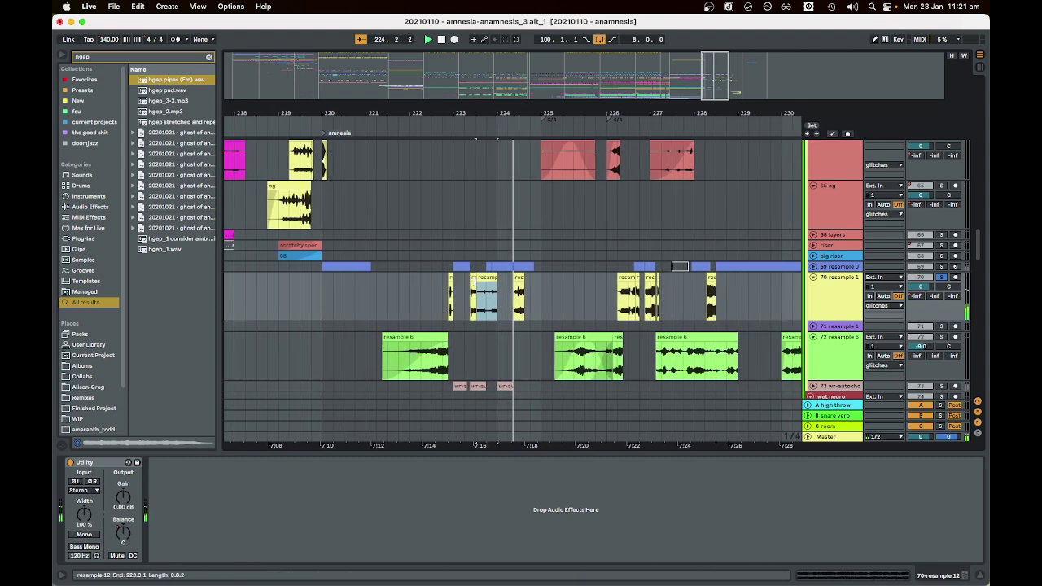
drag(617, 281, 601, 281)
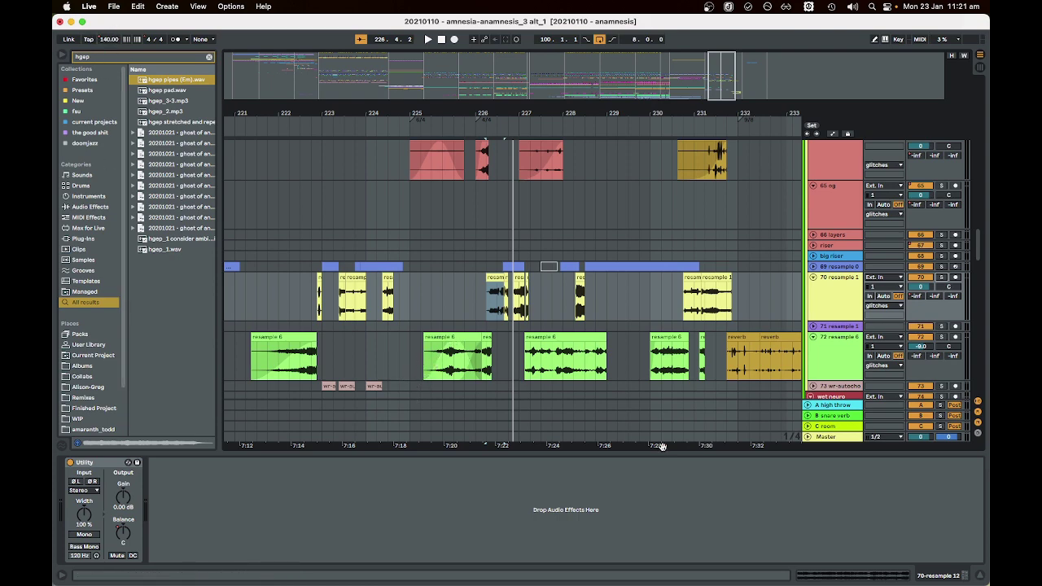
- Unfold track 69 and open its sampler device to inspect the sliced resample 0010 recording
scroll(521, 298, up, 5)
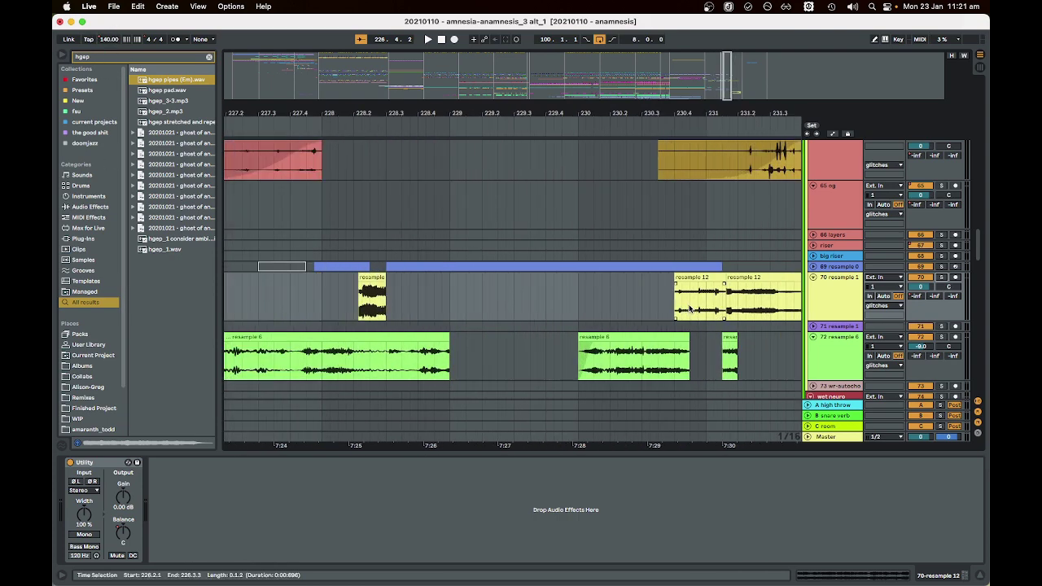
click(813, 266)
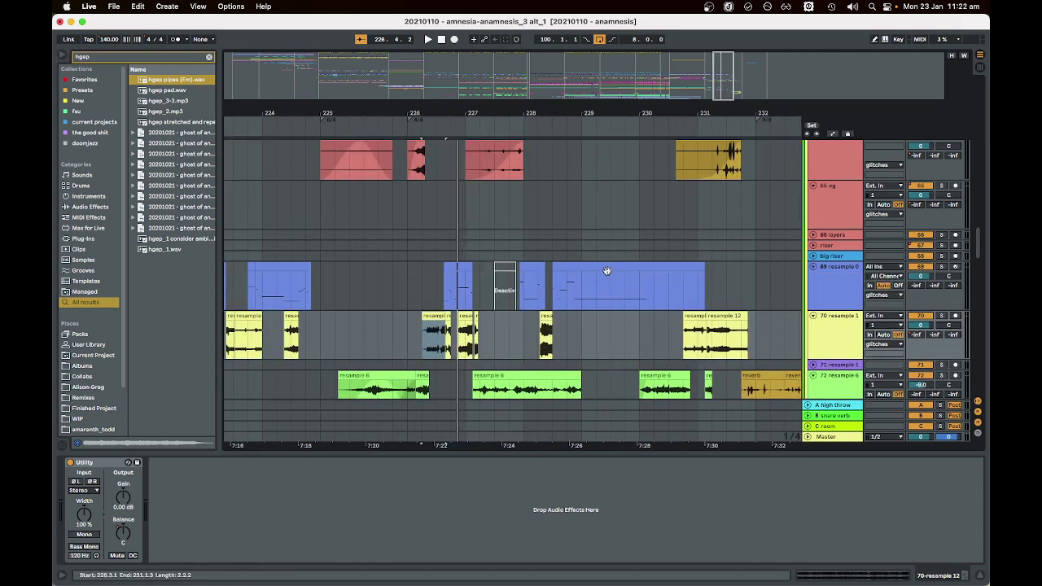
click(830, 267)
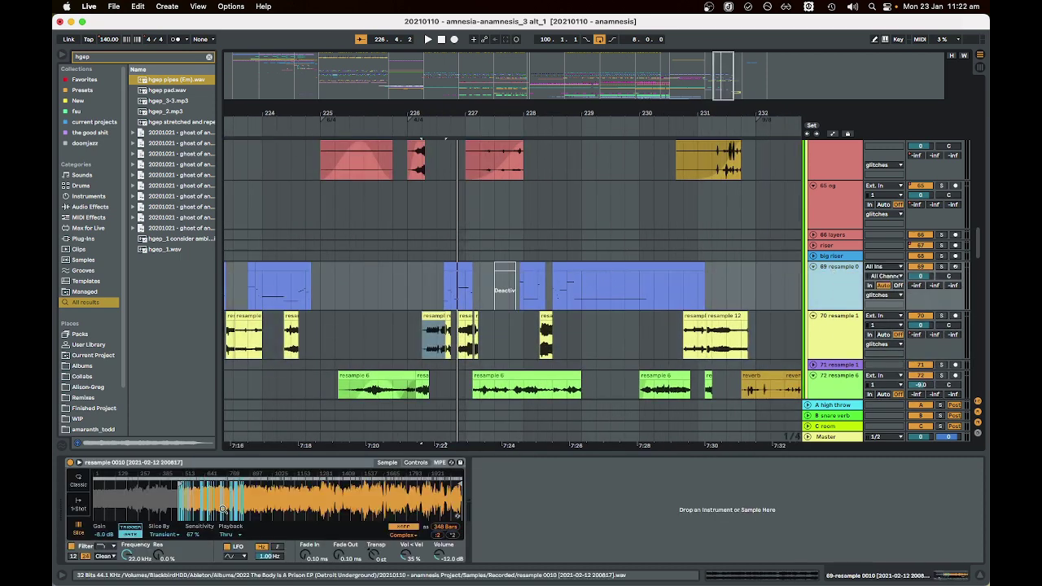
scroll(437, 288, left, 3)
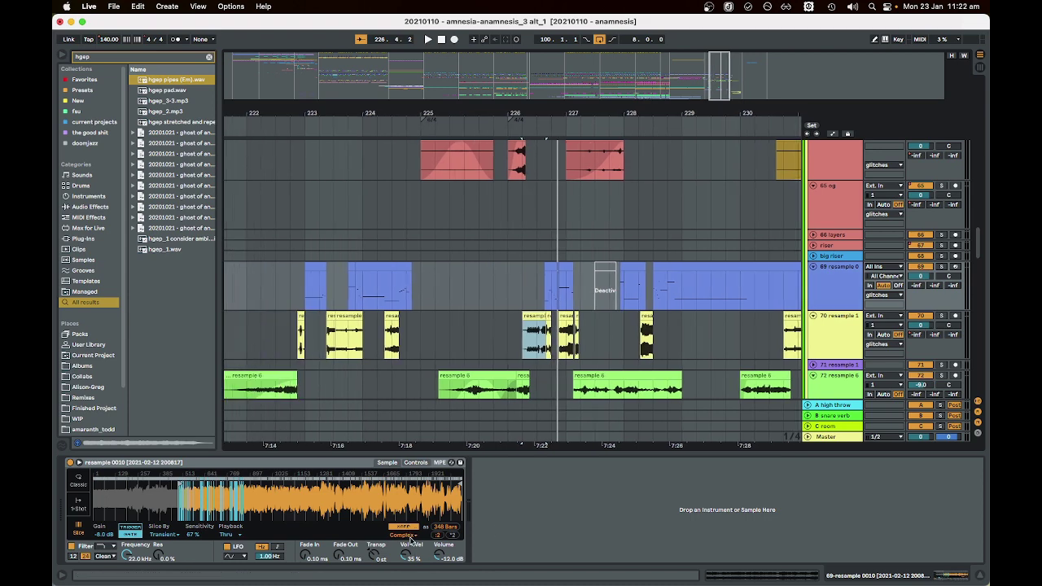
- Solo track 69 and audition its MIDI clips from 223.1.1 and from 226.3.3
drag(357, 281, 412, 283)
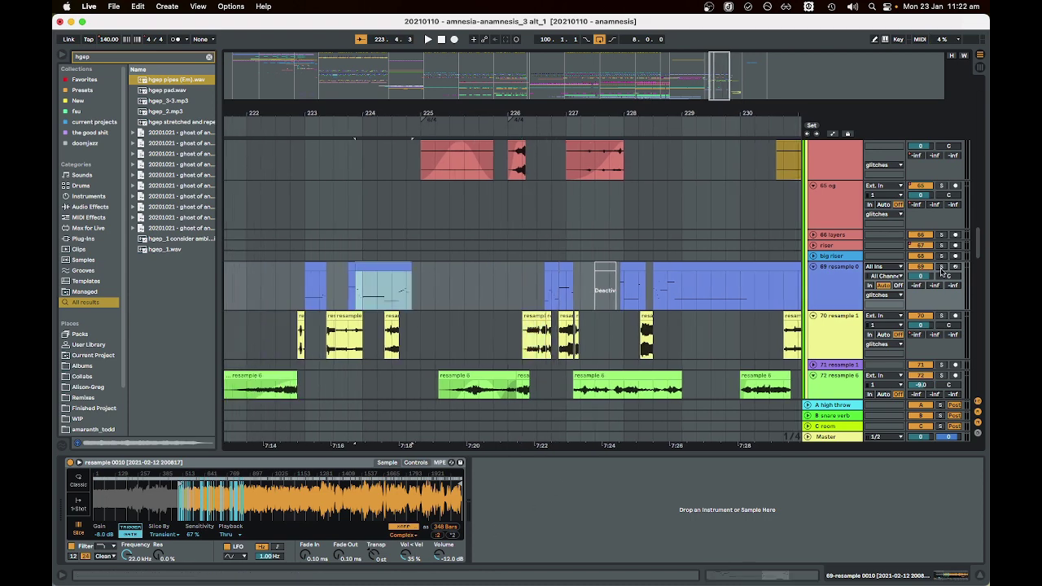
click(313, 267)
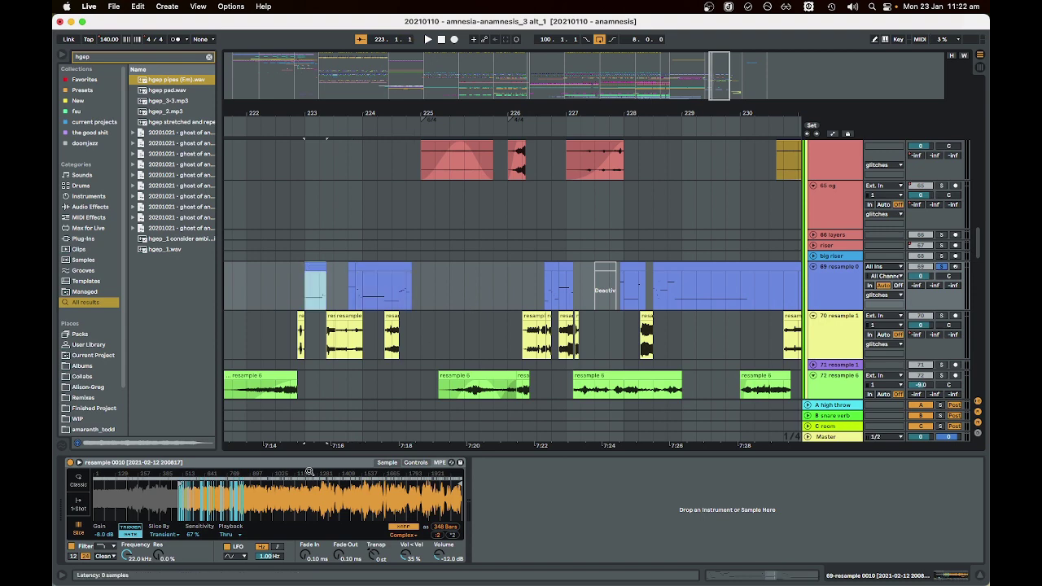
key(space)
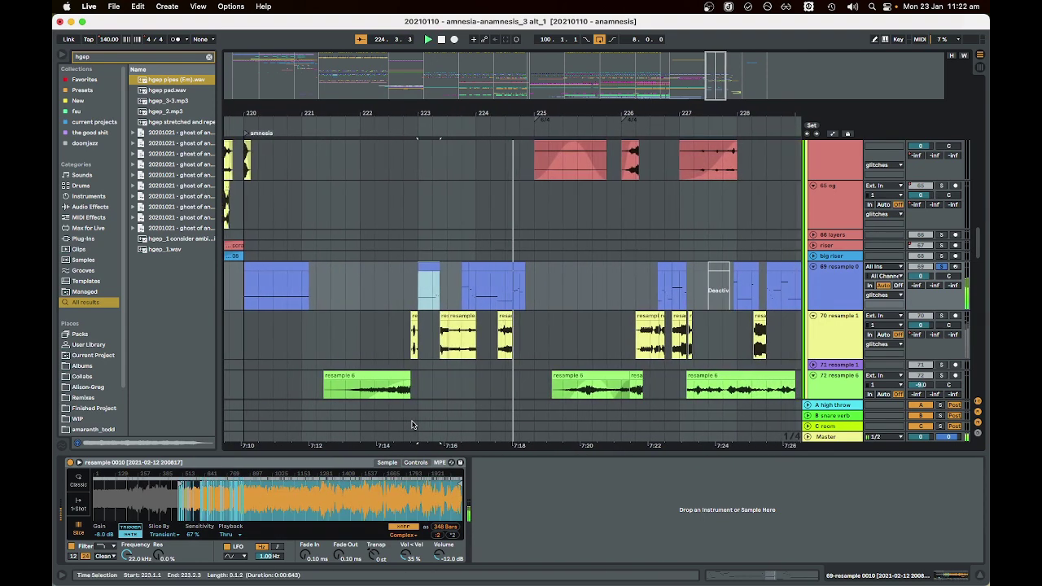
click(624, 268)
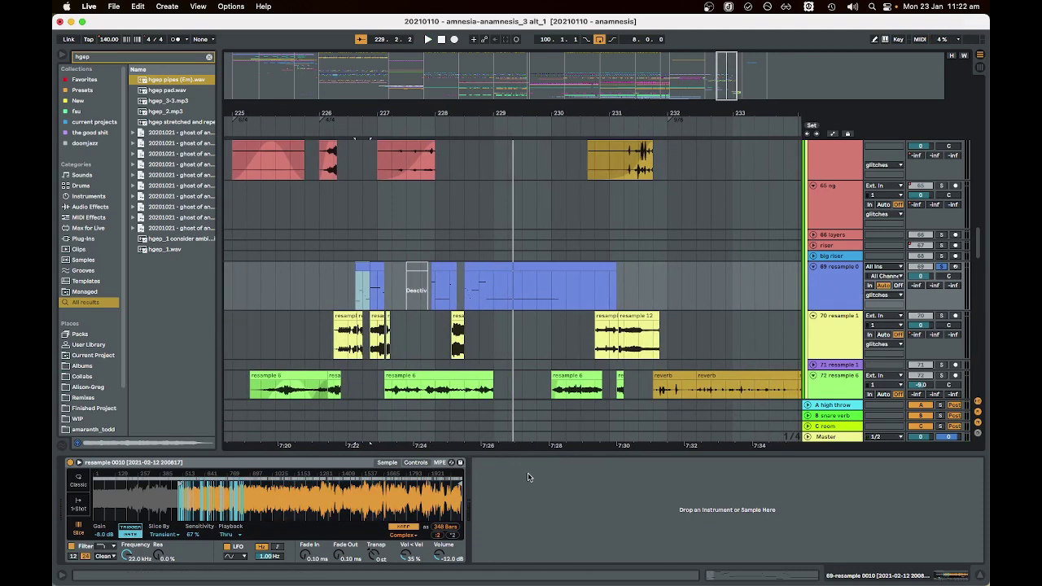
- Select track 69's first clip after the amnesia marker, from 220.1.1 to 221.1.3, and play it soloed
key(minus)
click(414, 295)
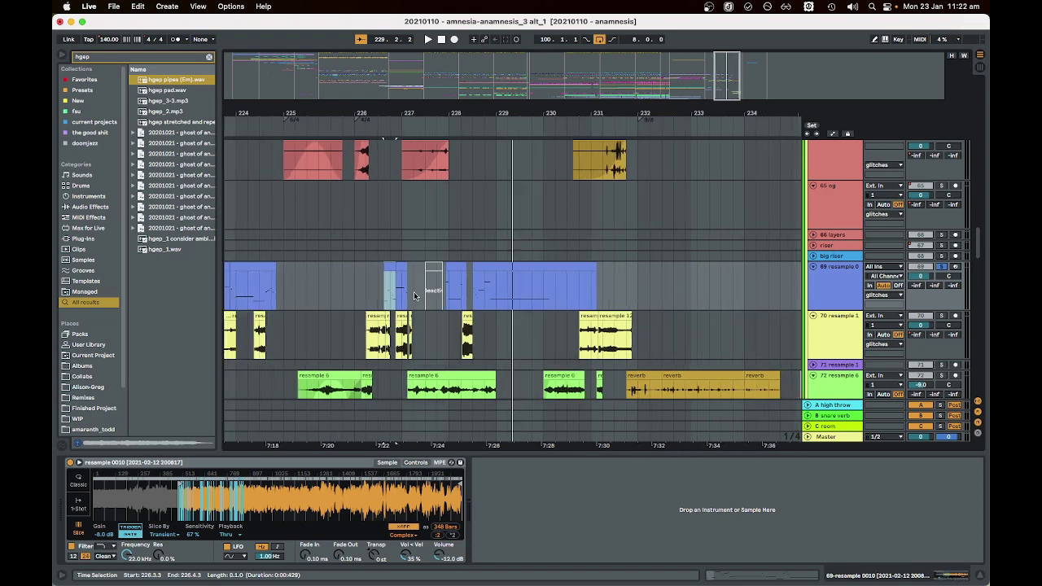
key(plus)
key(minus)
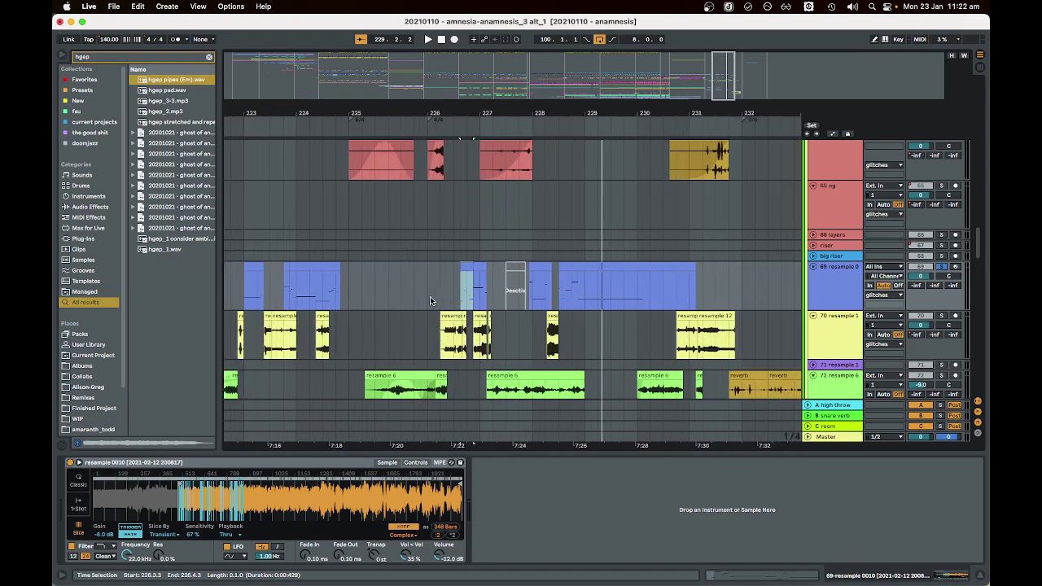
scroll(431, 301, left, 3)
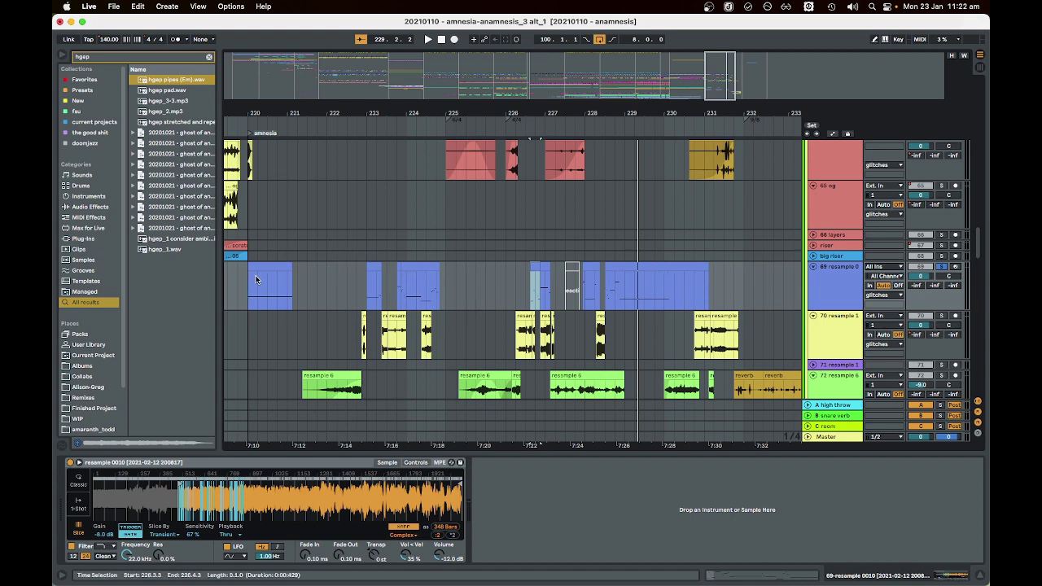
click(256, 279)
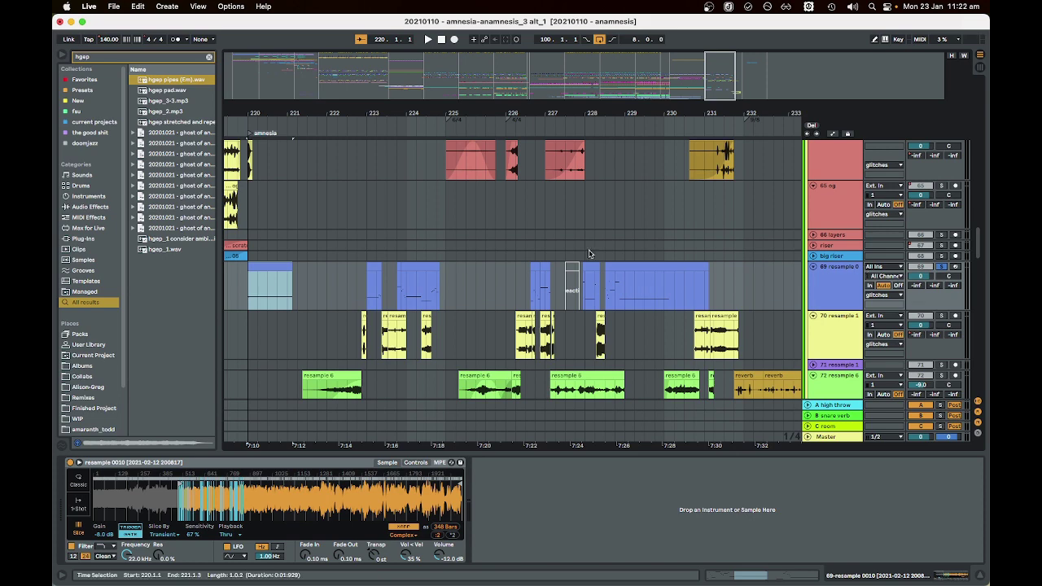
key(space)
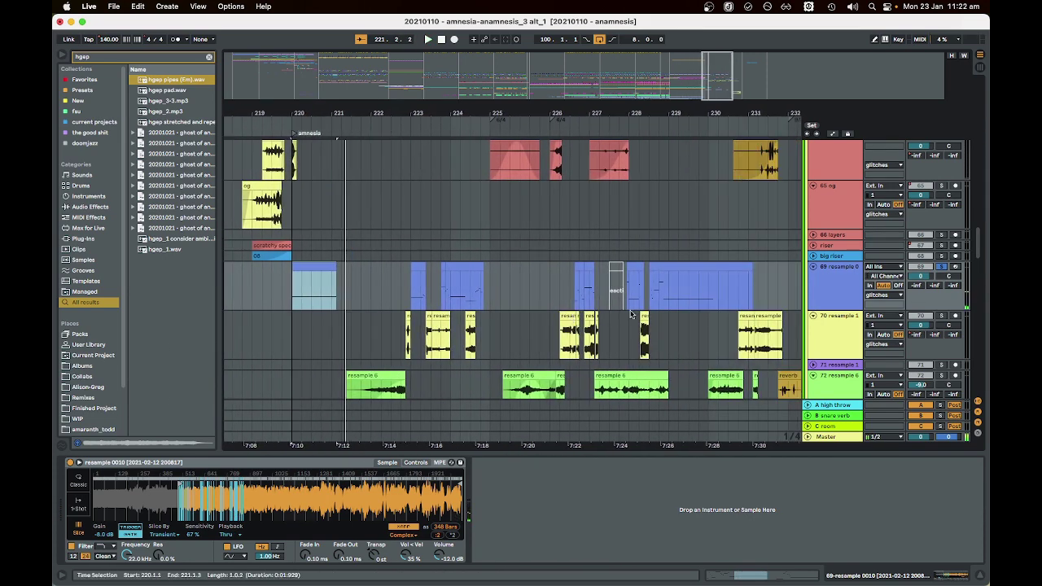
- Play track 69's soloed clip from 228.3.1 to 231.1.3 and examine track 72's resample and reverb clips up to distort out
click(638, 272)
scroll(583, 282, down, 5)
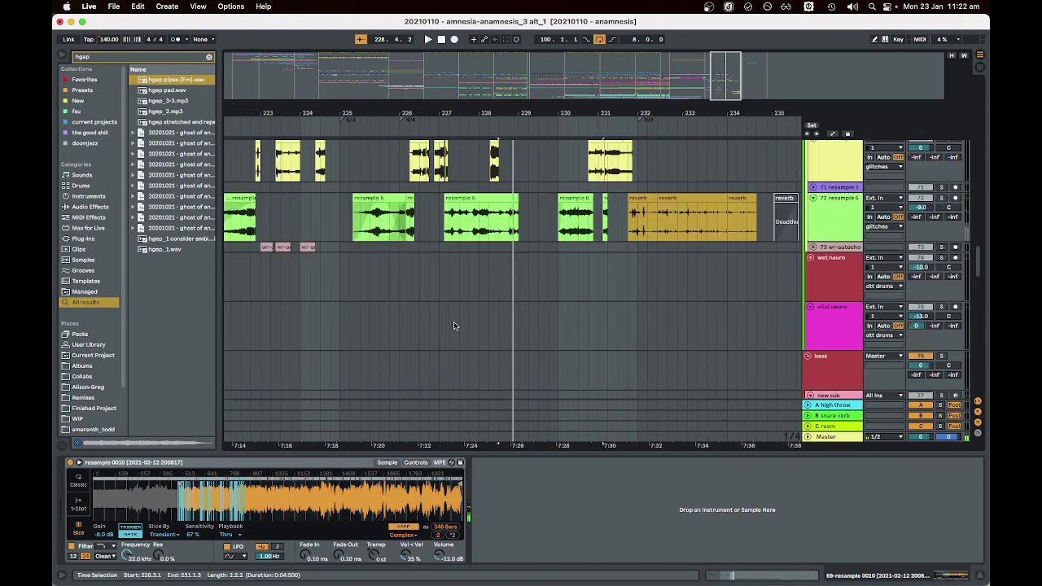
scroll(580, 318, up, 3)
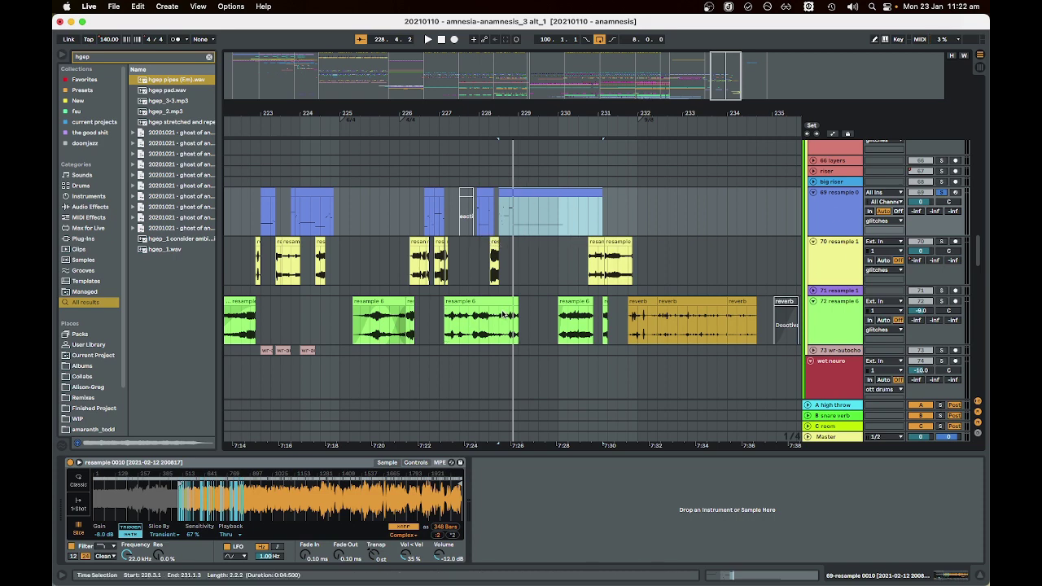
scroll(499, 326, up, 3)
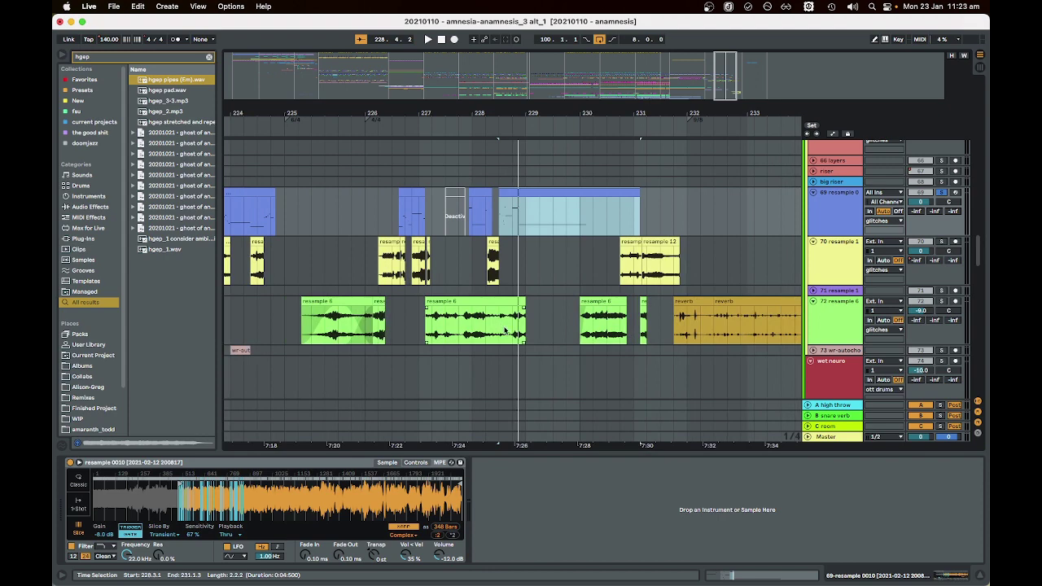
scroll(505, 329, down, 2)
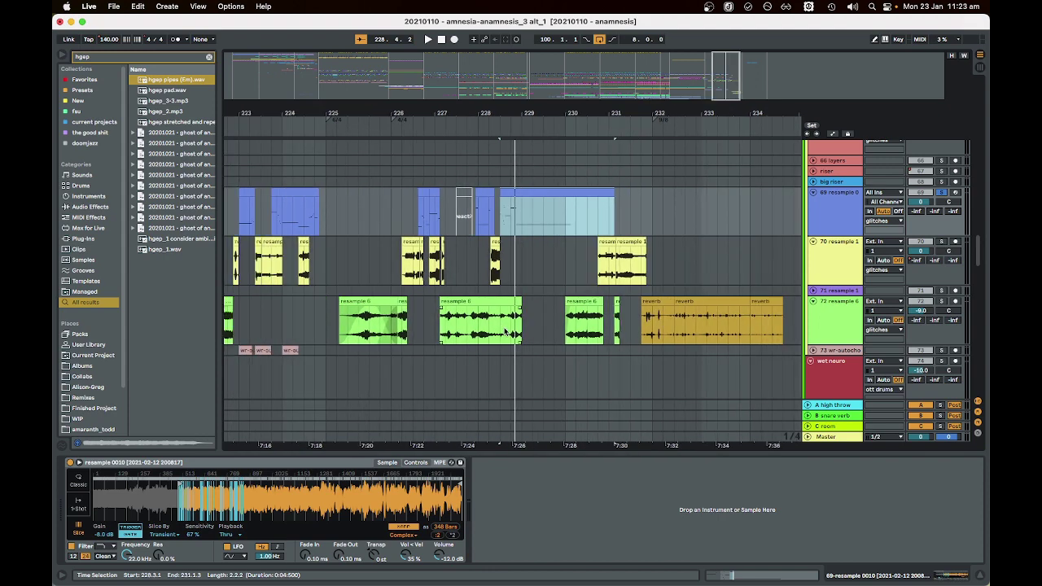
scroll(505, 329, down, 2)
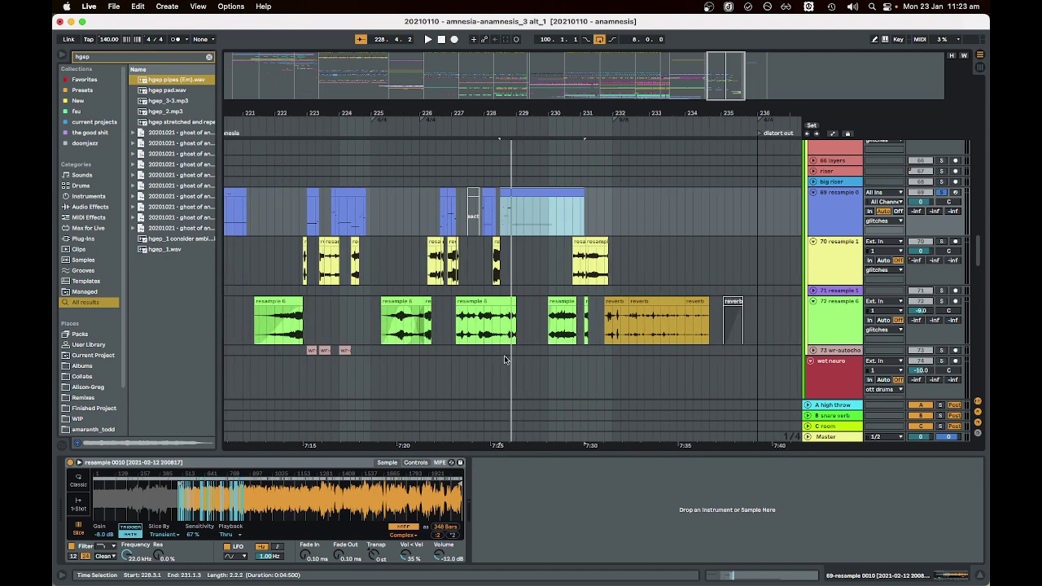
scroll(506, 359, down, 4)
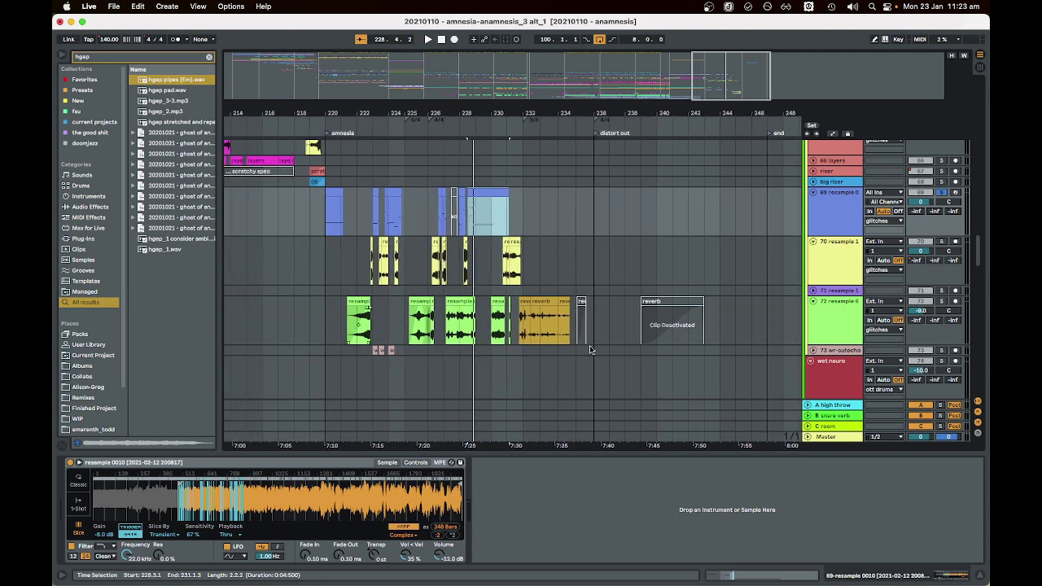
scroll(564, 350, up, 1)
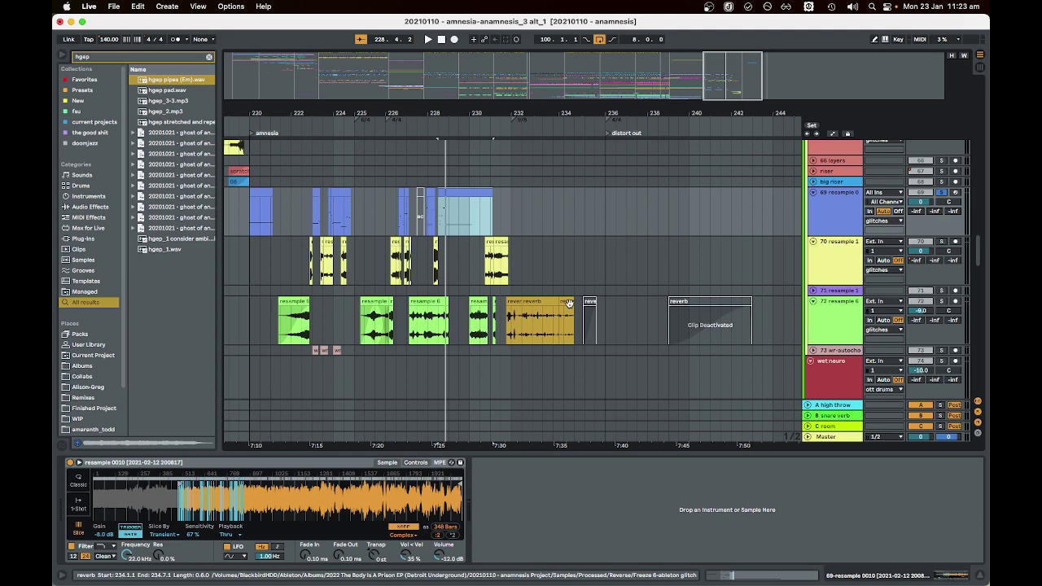
- Turn off track 69's solo and play the arrangement from 234.7.1 into the distort out section
click(570, 217)
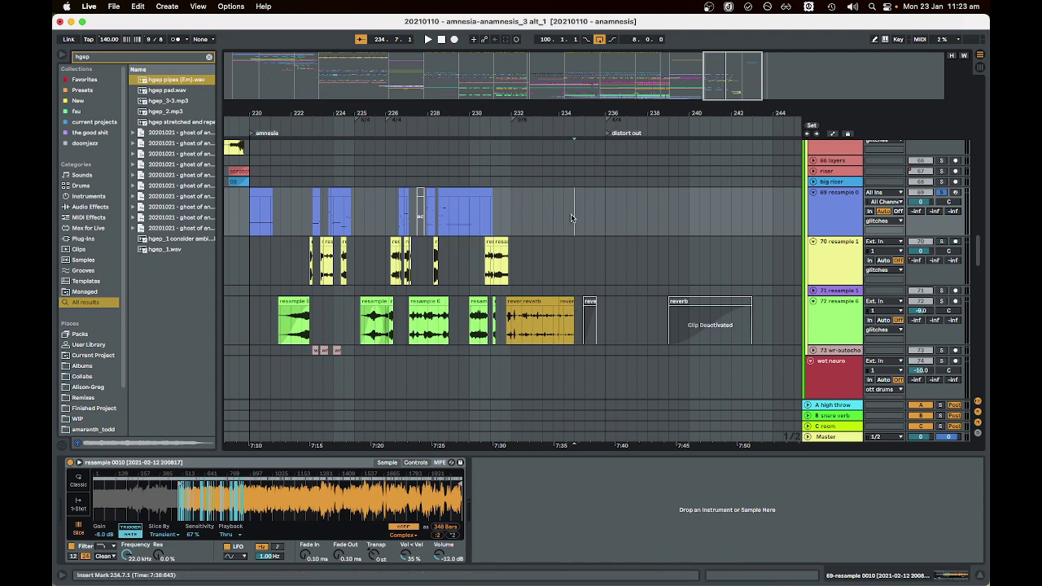
scroll(687, 244, right, 4)
key(space)
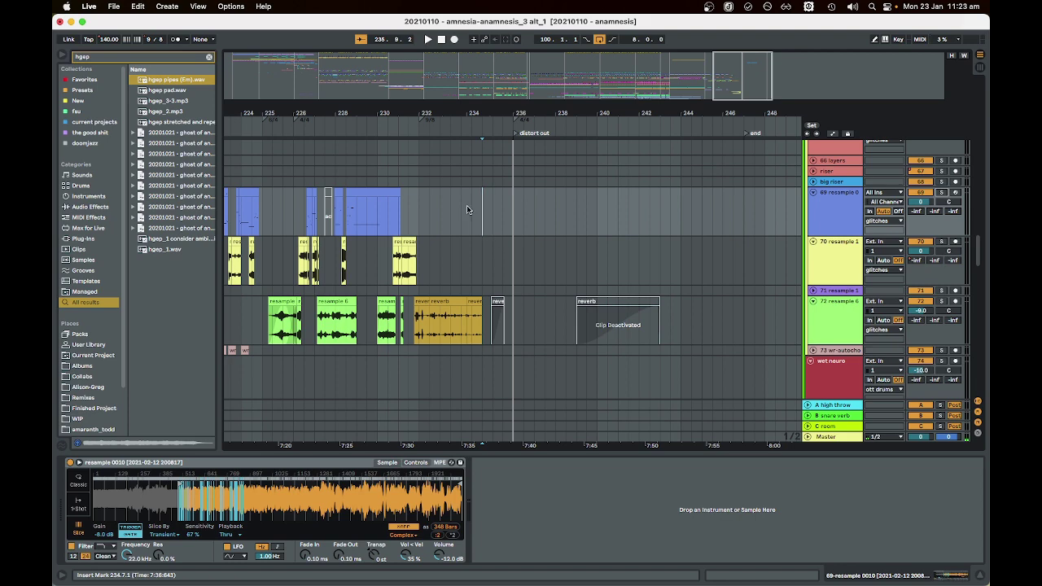
- Place the insert marker at 234.3.1 on the grains 1 track and play through the distort out section
scroll(465, 210, left, 5)
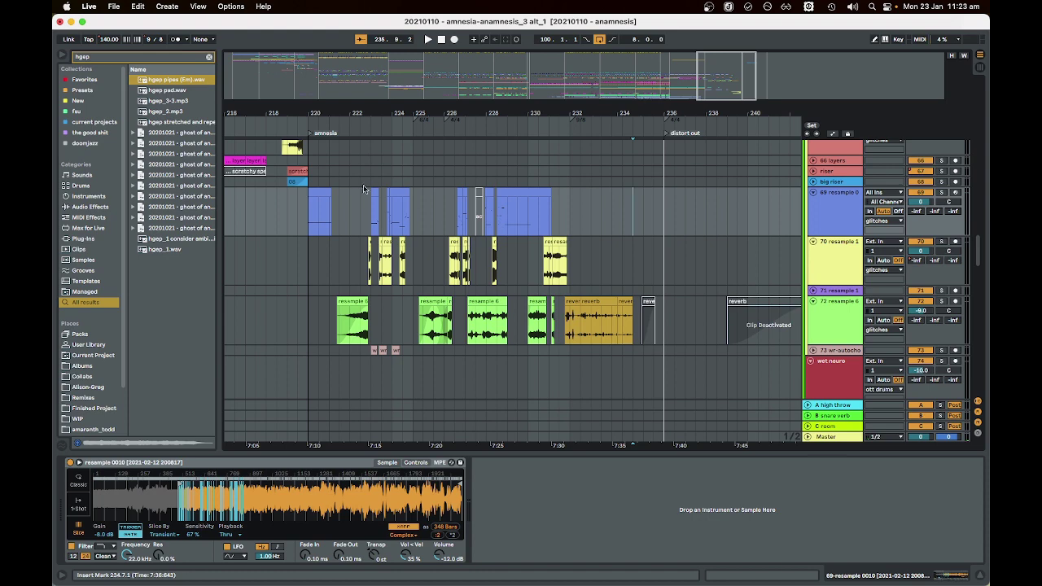
scroll(308, 216, up, 5)
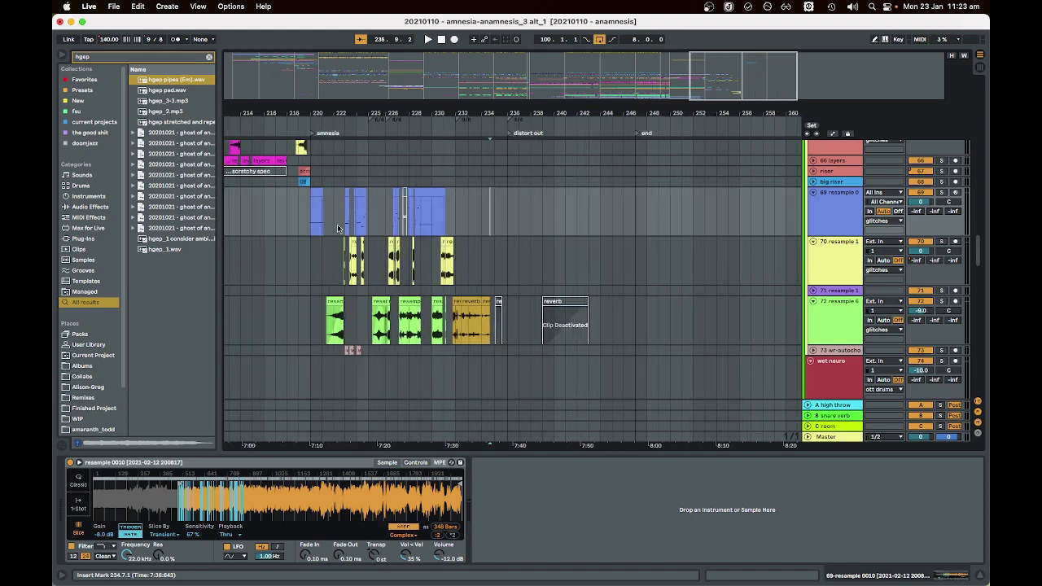
scroll(562, 210, right, 5)
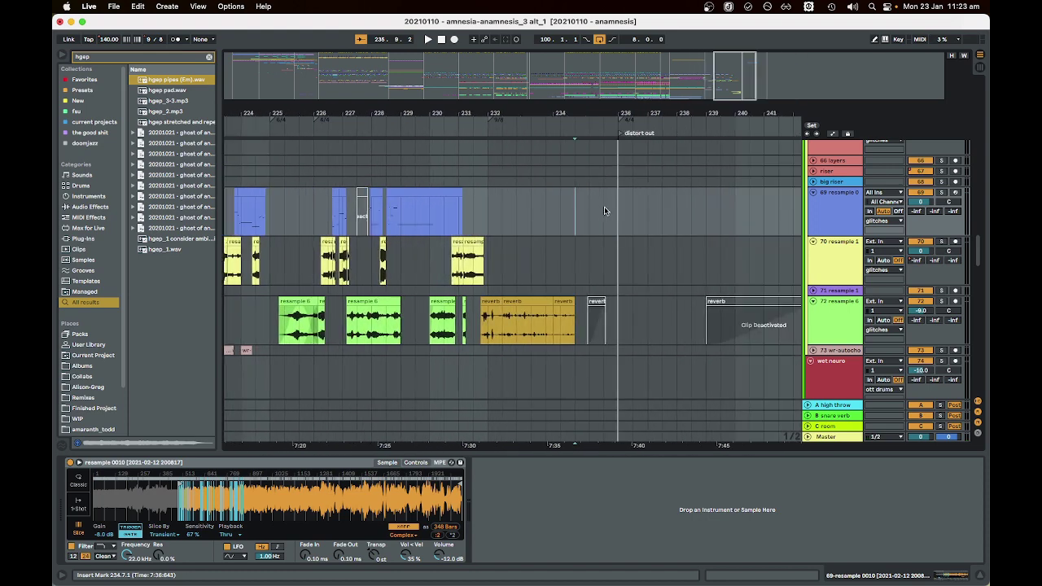
scroll(615, 208, up, 5)
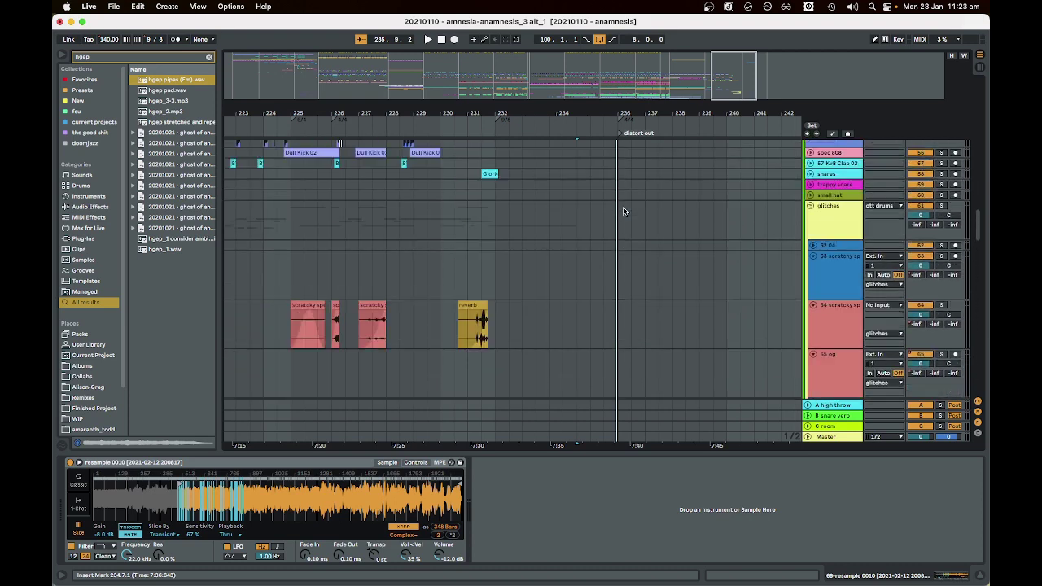
scroll(623, 211, up, 10)
click(582, 255)
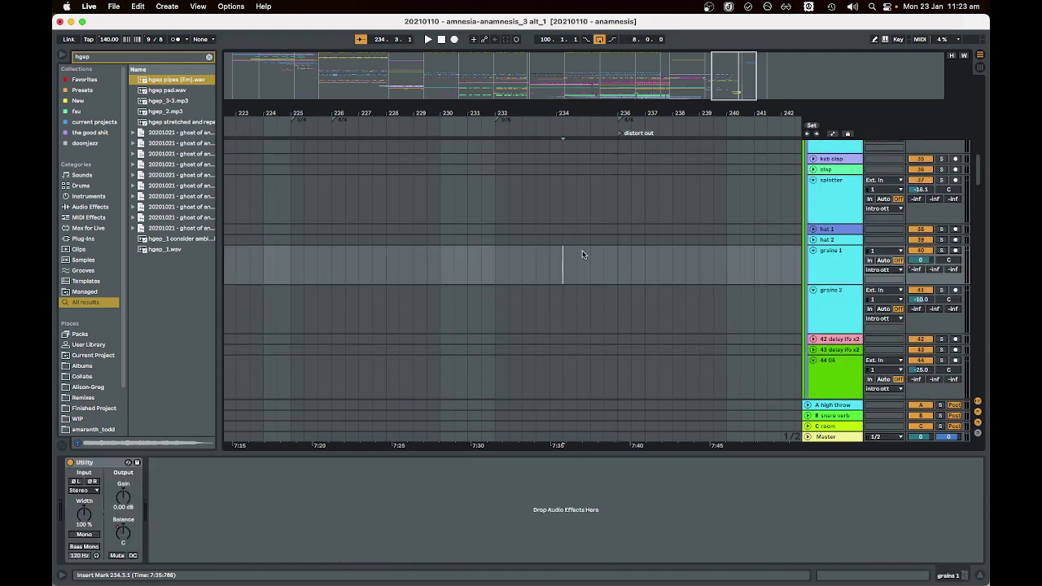
key(space)
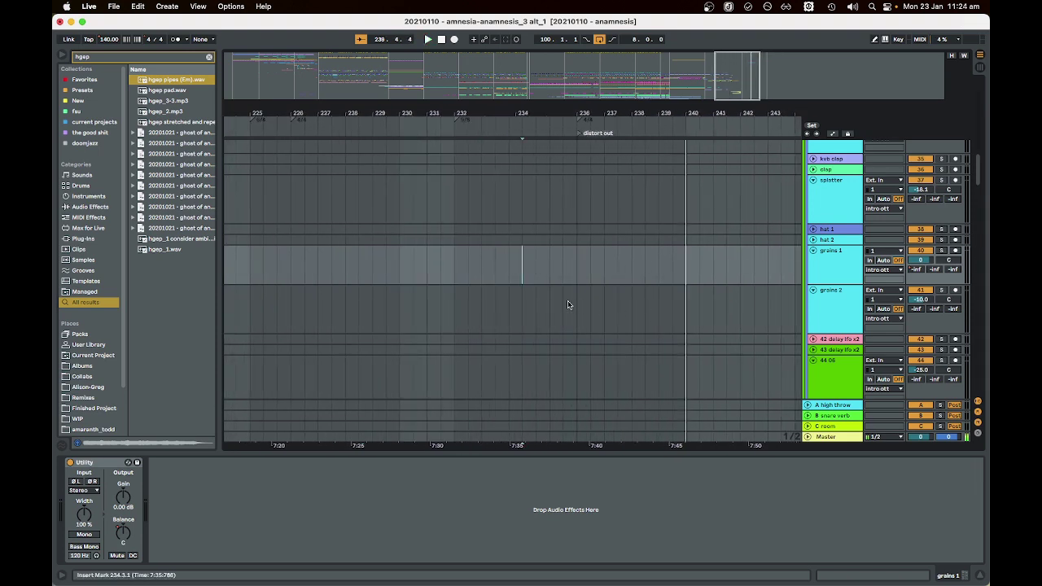
- Place the insert marker at 220.1.1 on the intro kick top track and examine the amnesia section's drum and glitch clips
scroll(433, 300, down, 3)
scroll(492, 306, down, 5)
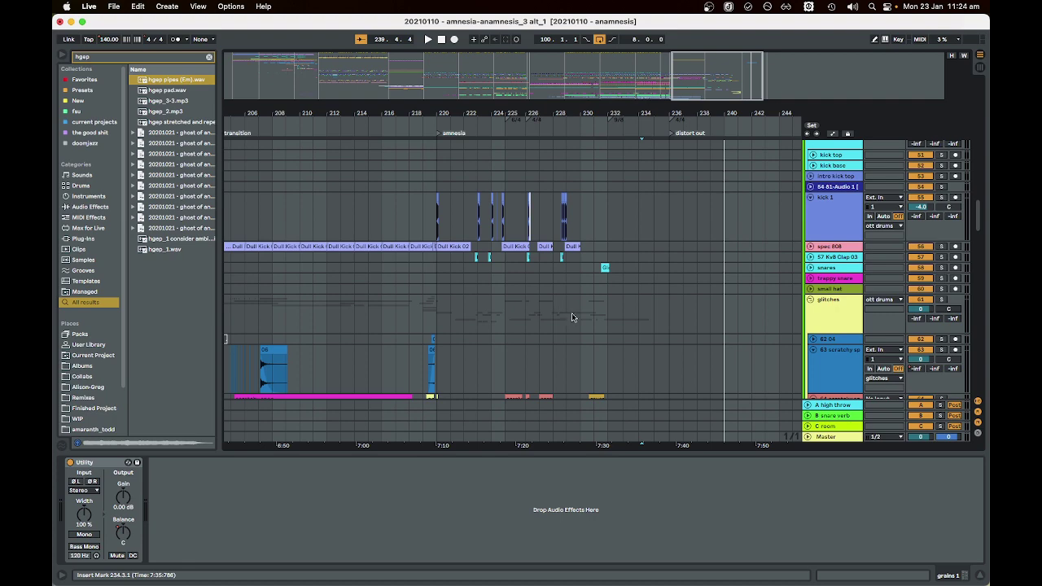
scroll(572, 313, down, 5)
scroll(668, 333, up, 5)
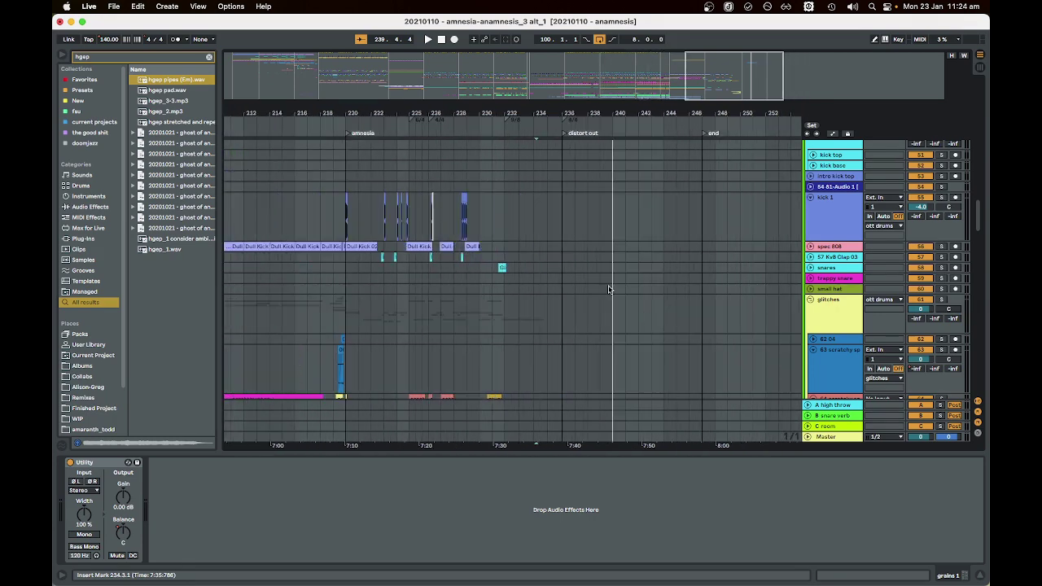
click(345, 176)
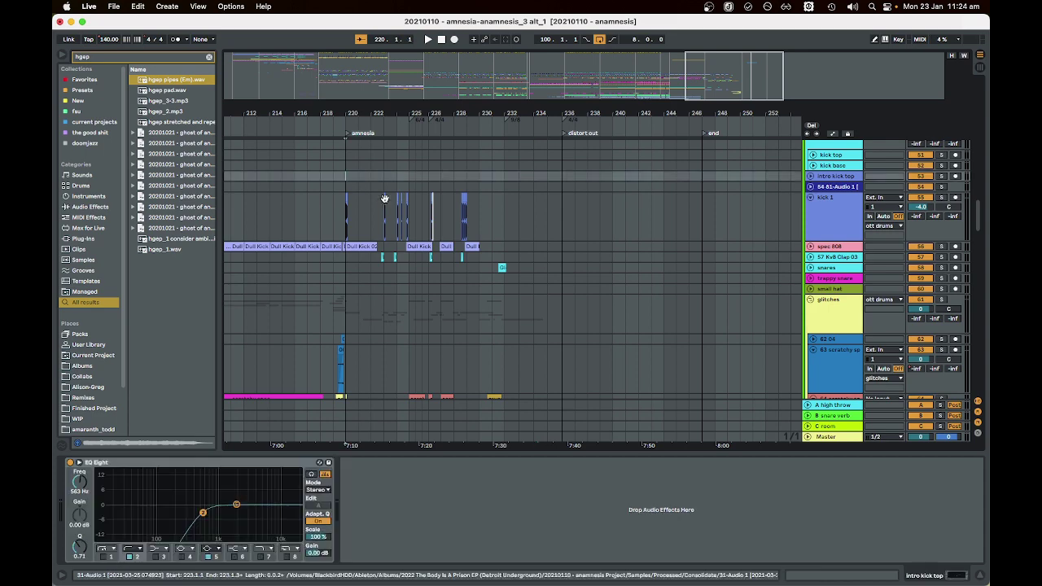
scroll(369, 346, up, 2)
scroll(378, 355, down, 3)
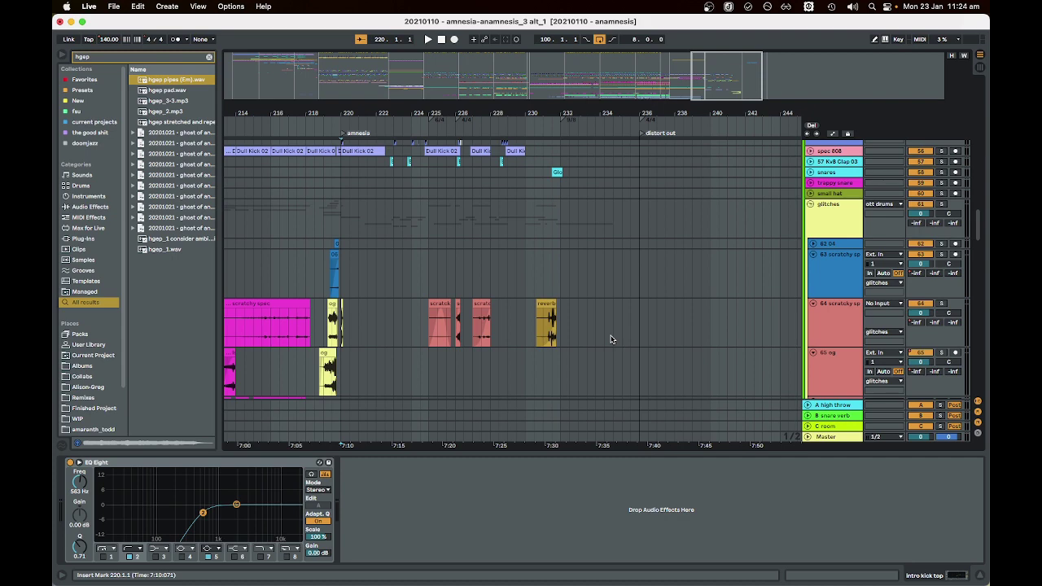
- Examine the glitch, resample and bass tracks, comparing the amnesia section with the transition and b sections before it
scroll(612, 339, down, 3)
scroll(610, 337, down, 3)
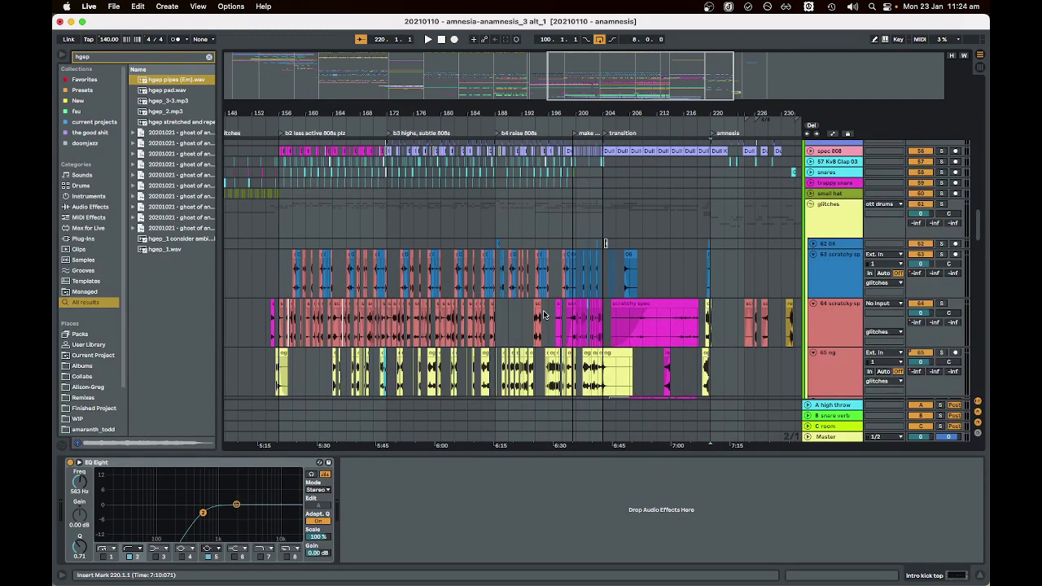
scroll(544, 315, down, 2)
scroll(602, 314, down, 4)
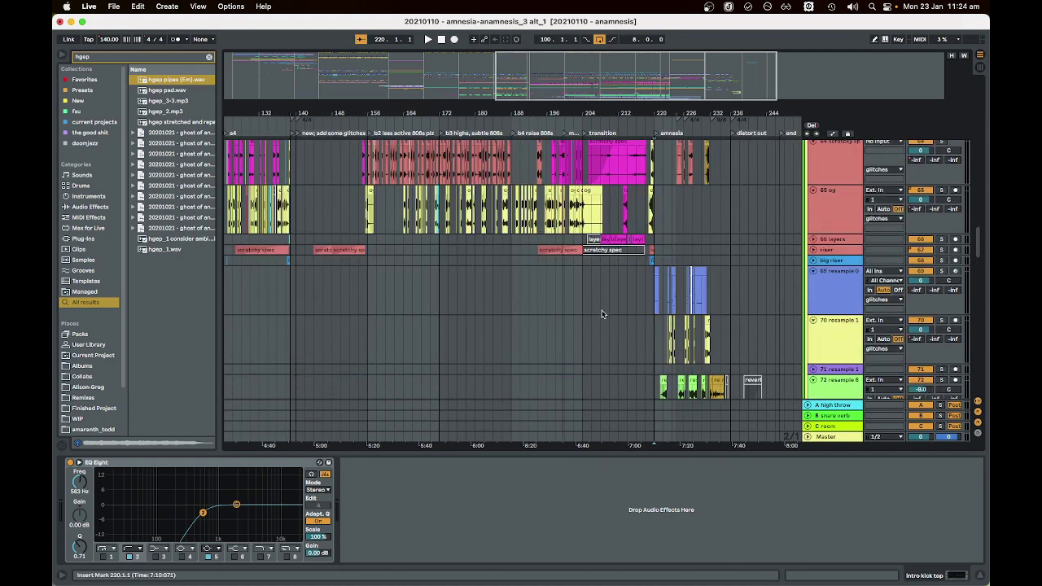
scroll(648, 326, up, 3)
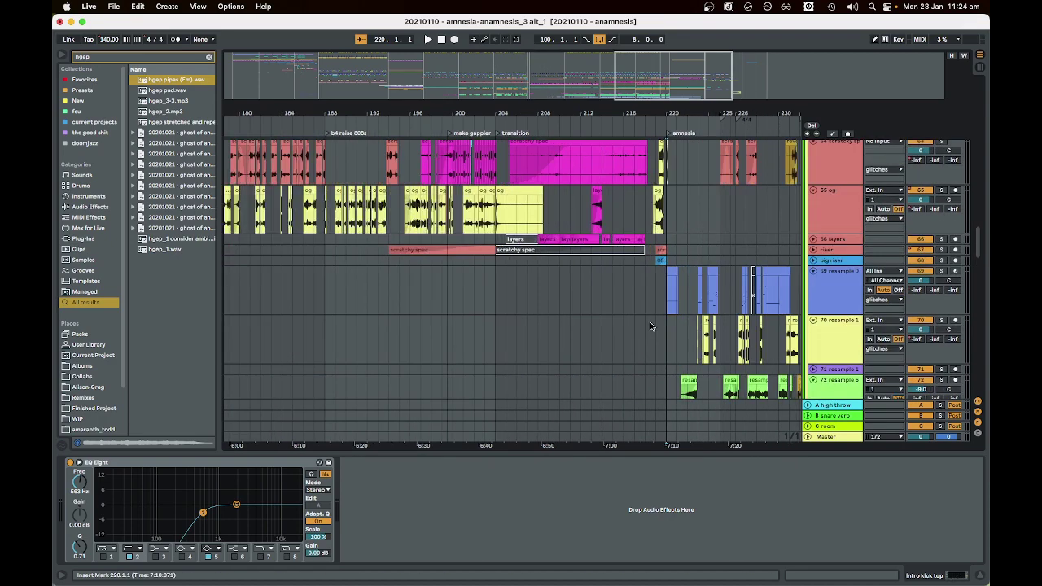
scroll(649, 327, right, 5)
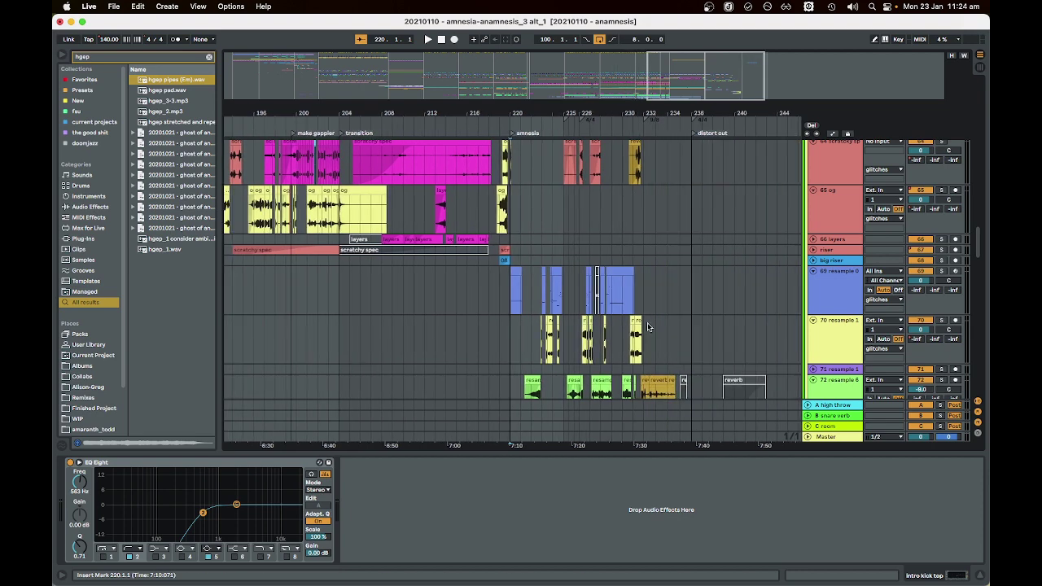
scroll(624, 326, left, 20)
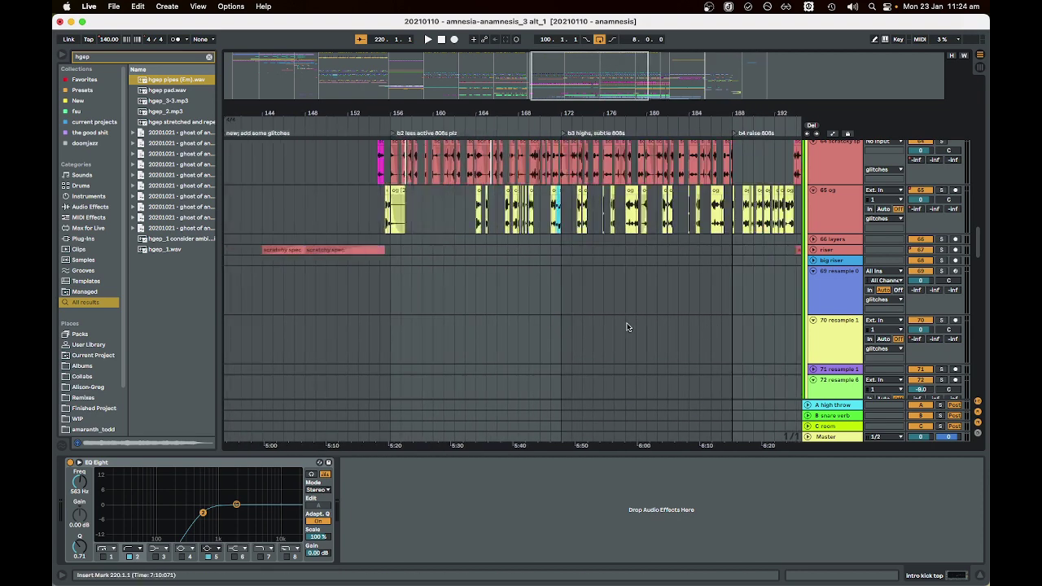
scroll(623, 323, down, 5)
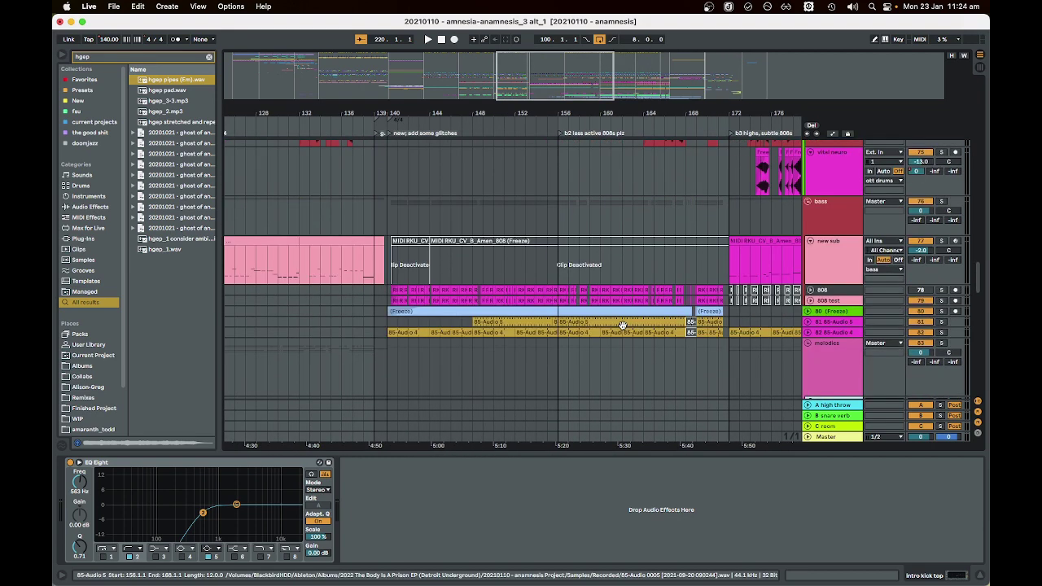
scroll(623, 326, left, 9)
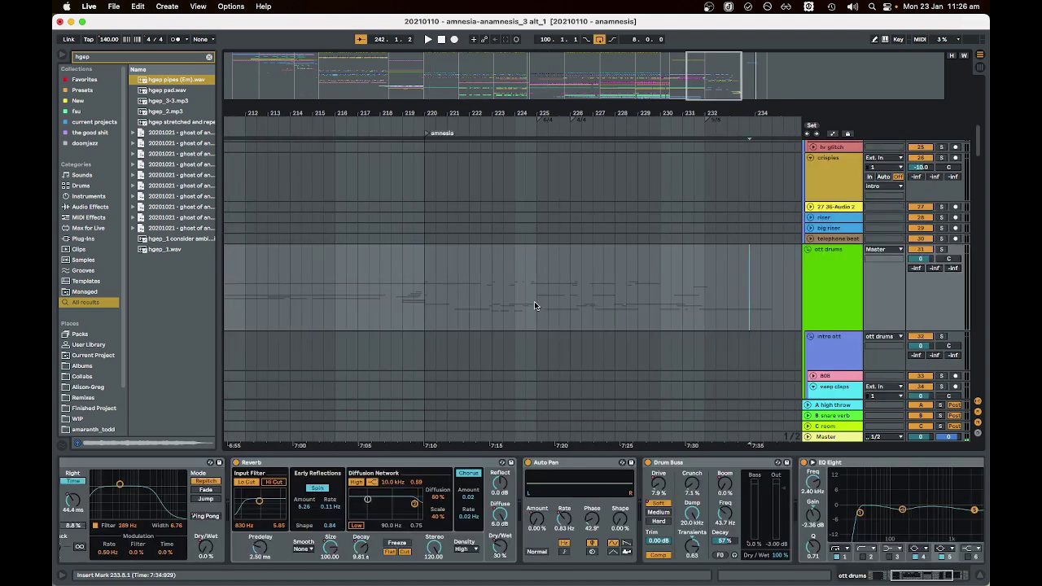
- Fold the ott drums group, then fold and unfold the bass group to examine its sub and 808 tracks
scroll(535, 301, down, 10)
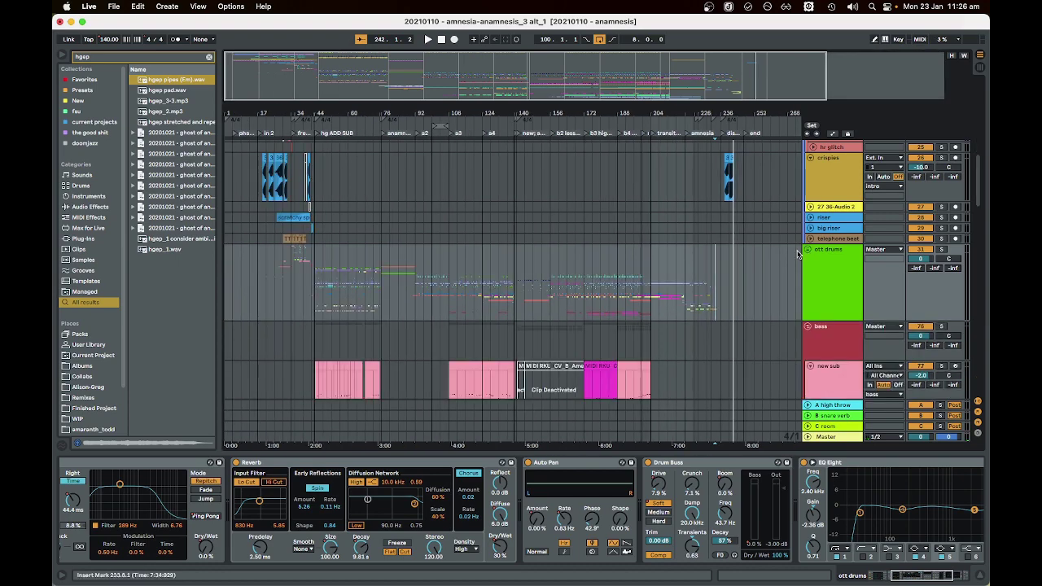
scroll(661, 301, down, 3)
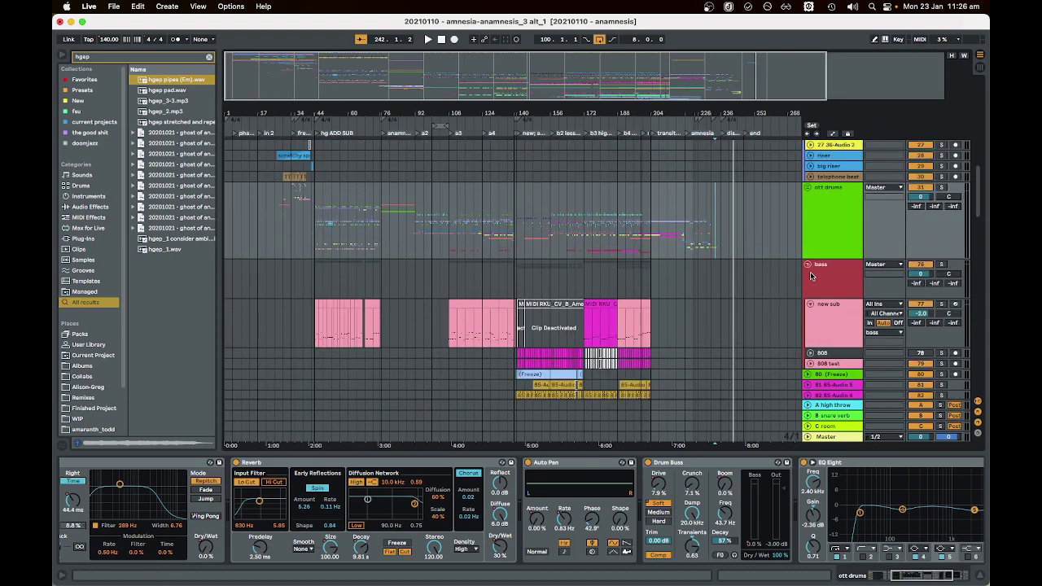
click(809, 265)
key(plus)
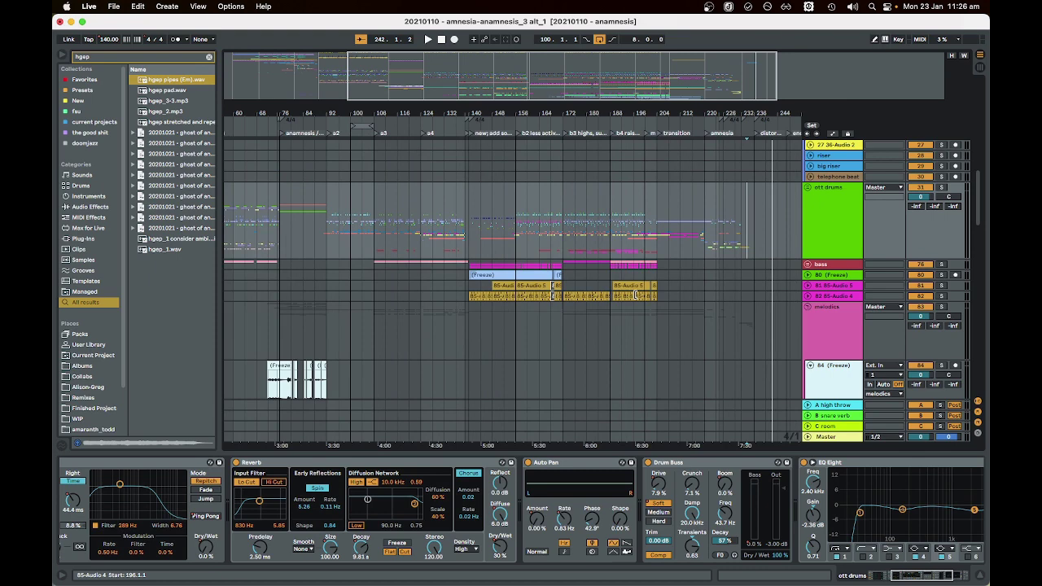
click(807, 265)
key(plus)
key(plus)
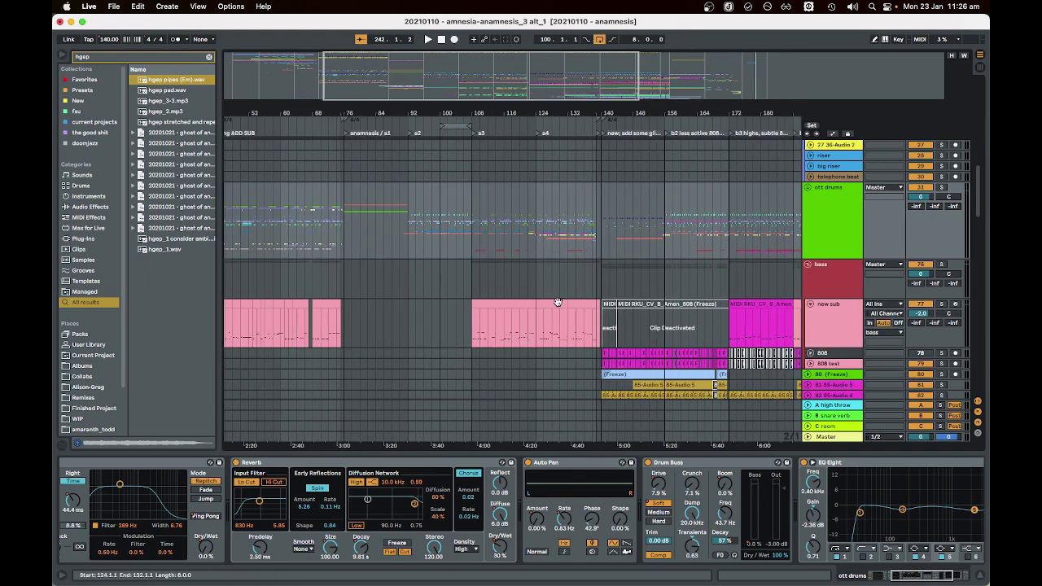
- Examine the melodics group's frozen and piano tracks from the anamnesis / a1 section through a4
scroll(526, 286, down, 1)
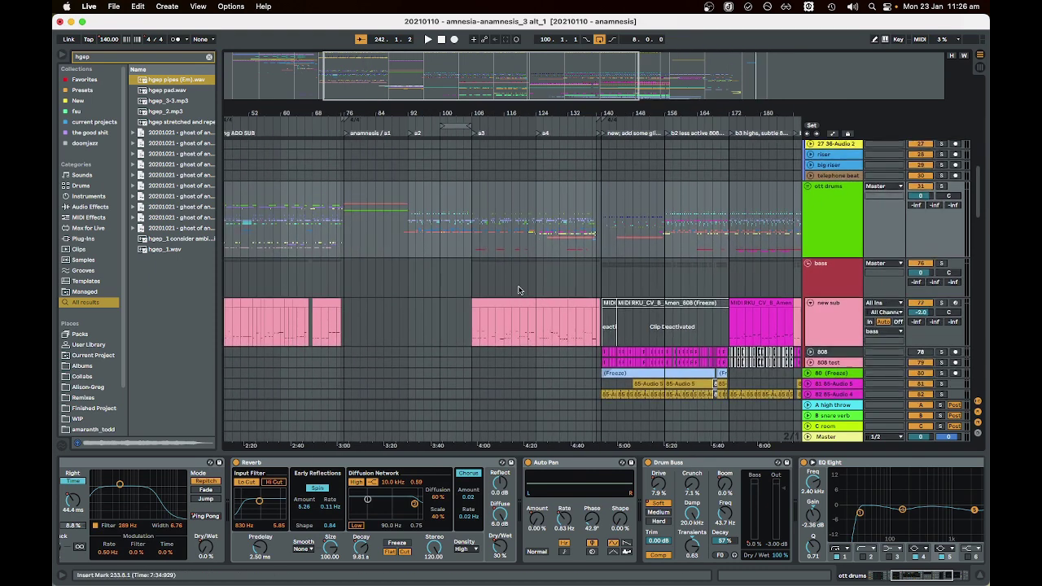
key(minus)
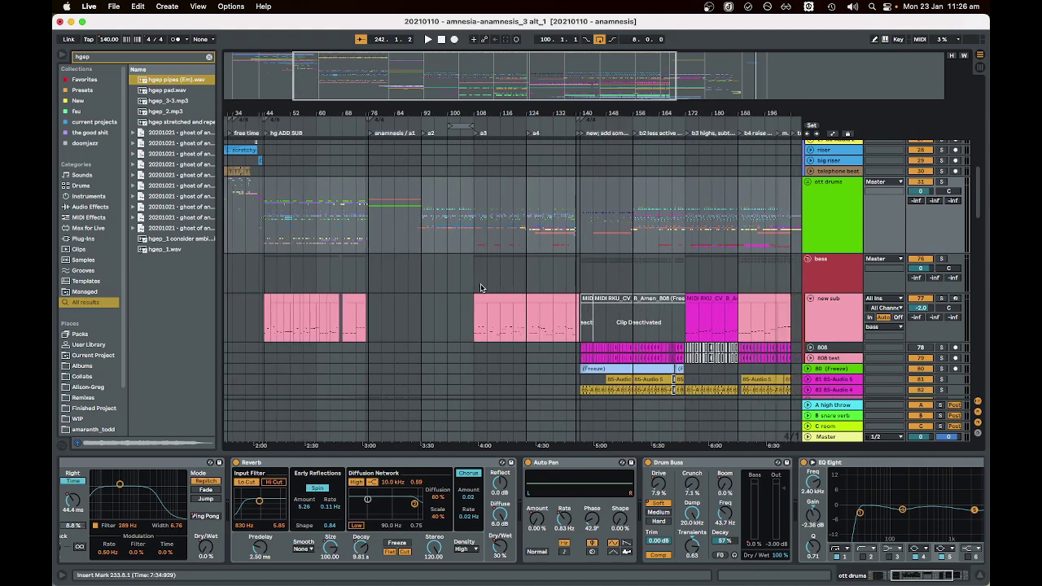
scroll(486, 295, down, 10)
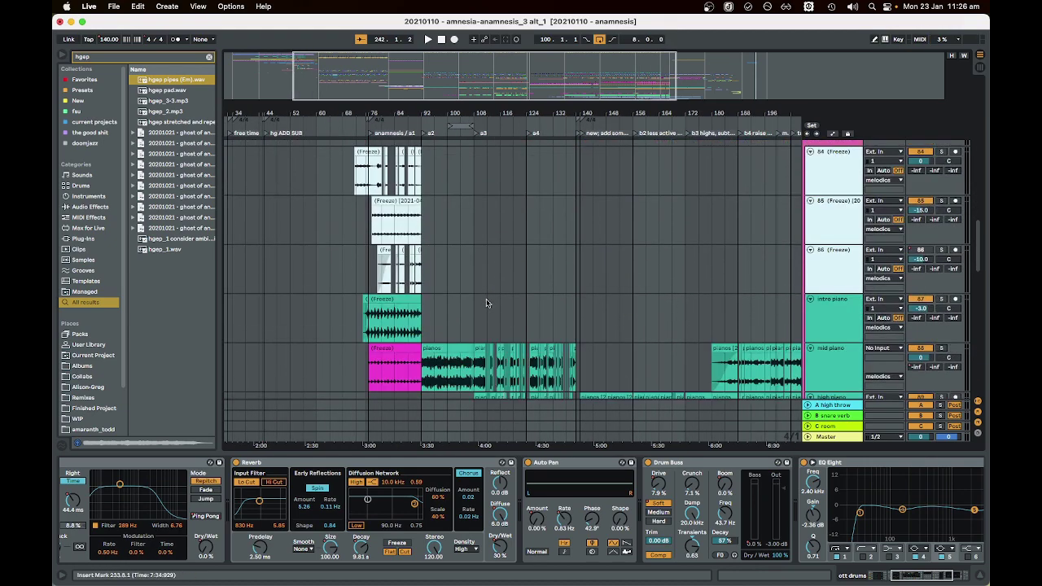
scroll(487, 304, down, 1)
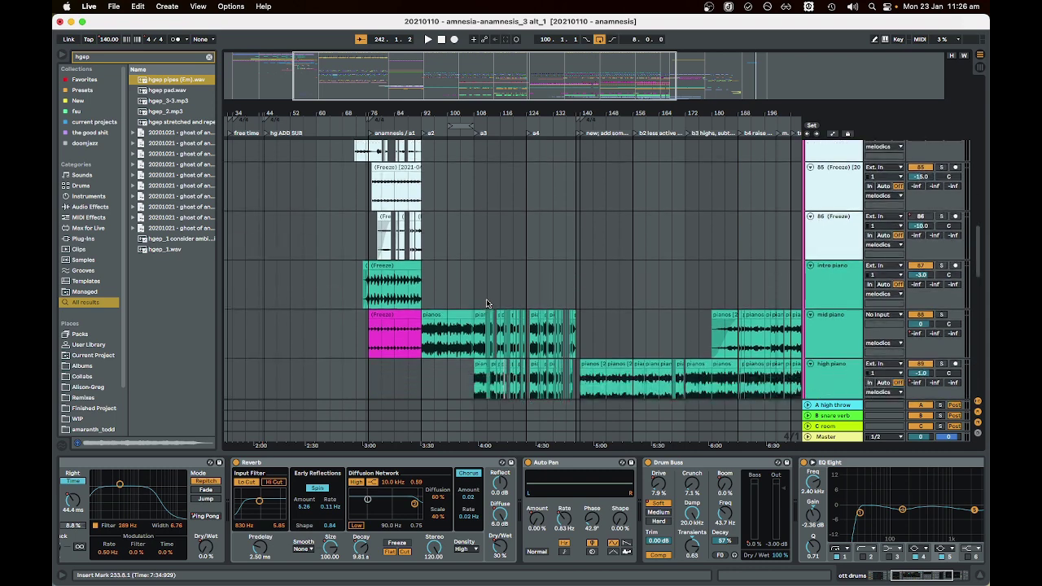
scroll(460, 322, up, 5)
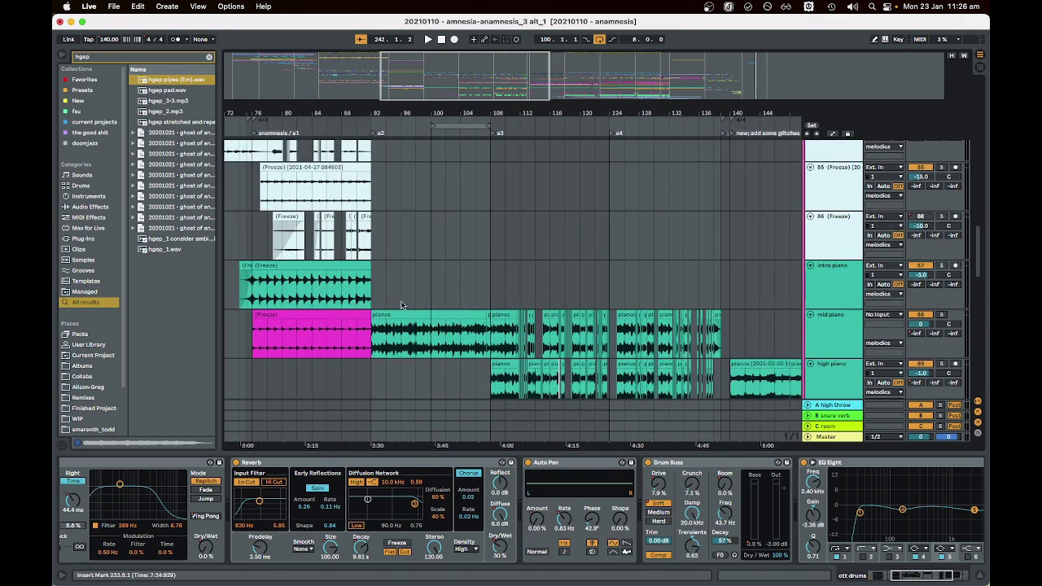
- Examine the vox group's vocal tracks from the new section through b2, b3 and b4 to the transition
scroll(441, 359, down, 5)
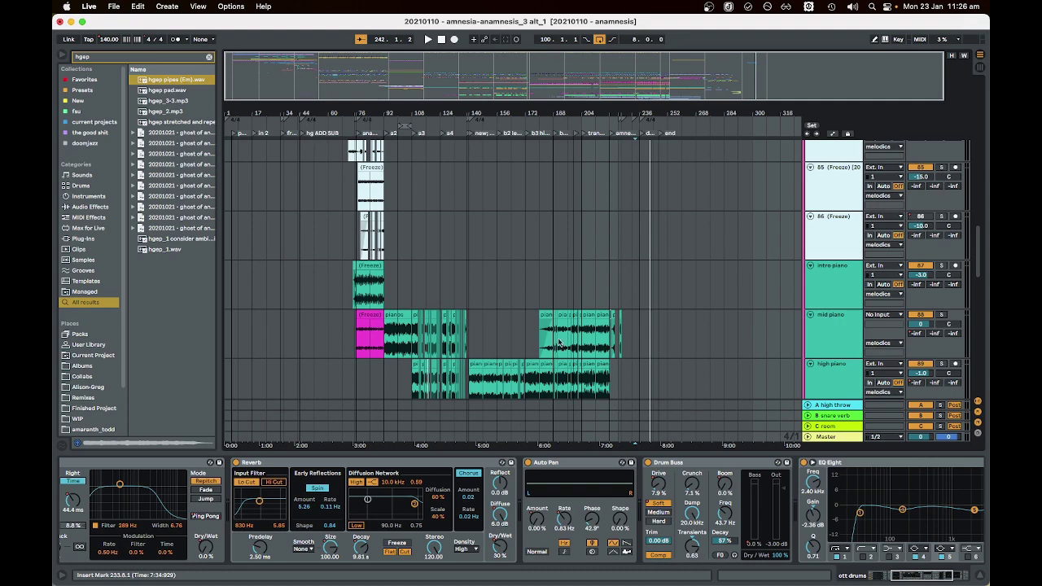
scroll(448, 333, down, 8)
scroll(481, 343, down, 10)
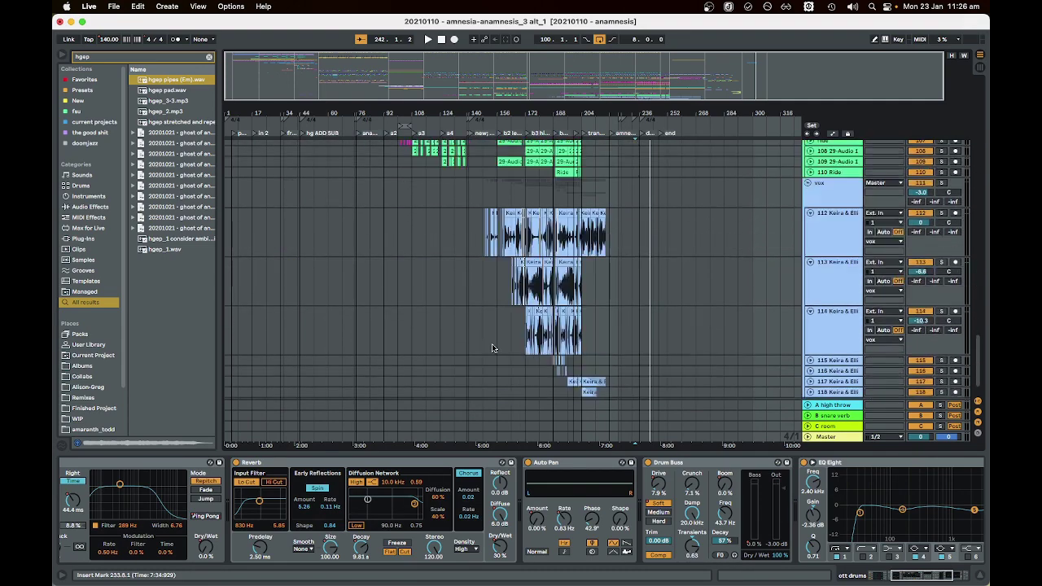
scroll(554, 349, up, 8)
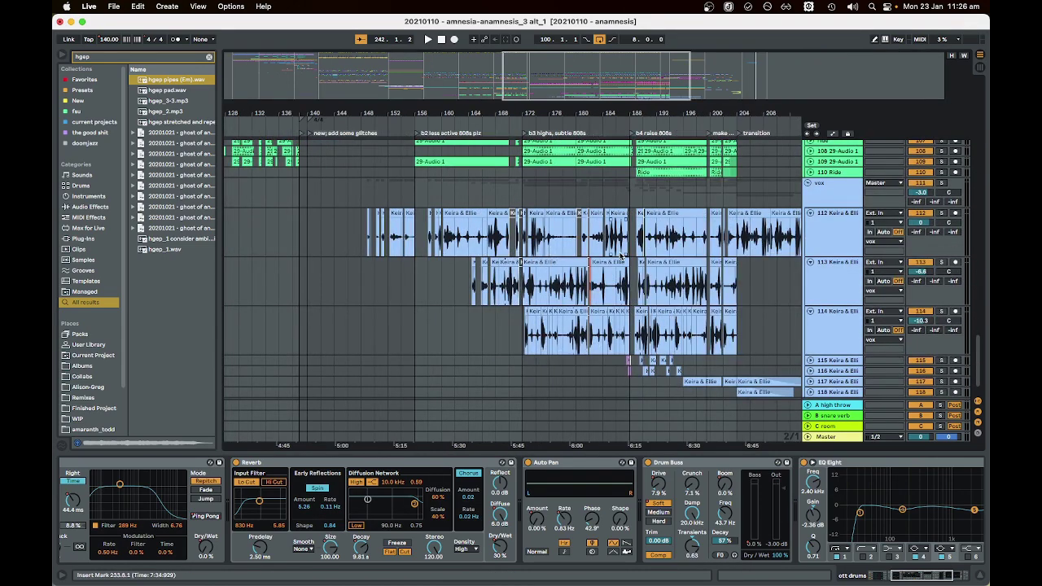
scroll(413, 245, down, 6)
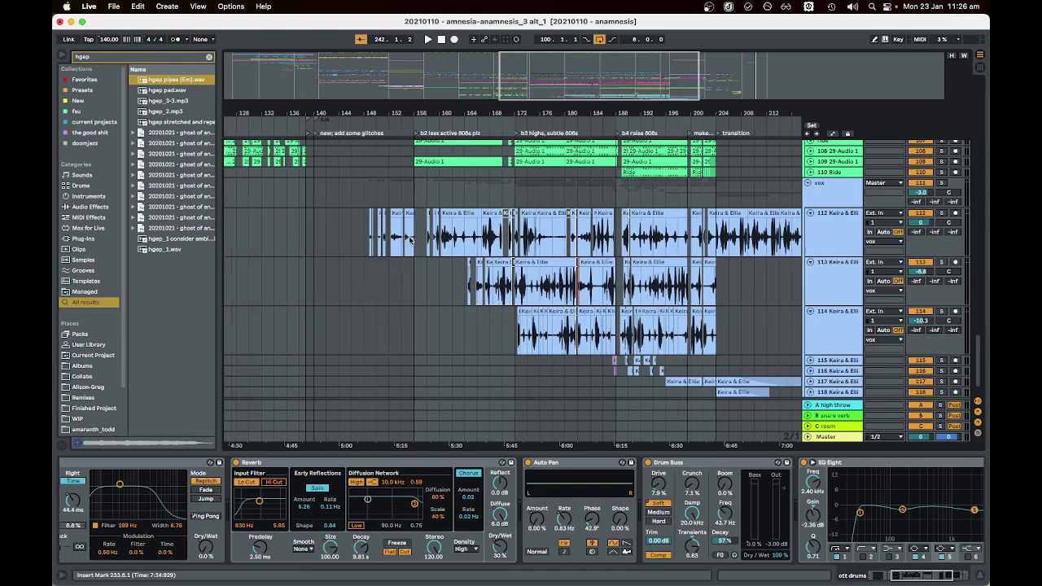
scroll(387, 259, up, 1)
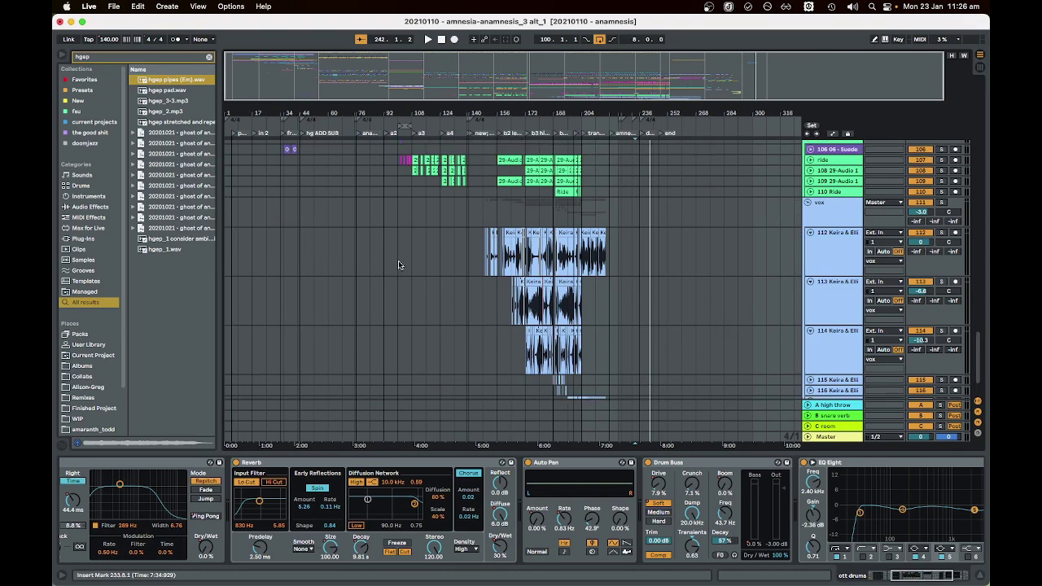
- Review the layers from the hats group up through the piano, pad and melodics tracks to the intro group's drones and pianos
scroll(397, 261, up, 6)
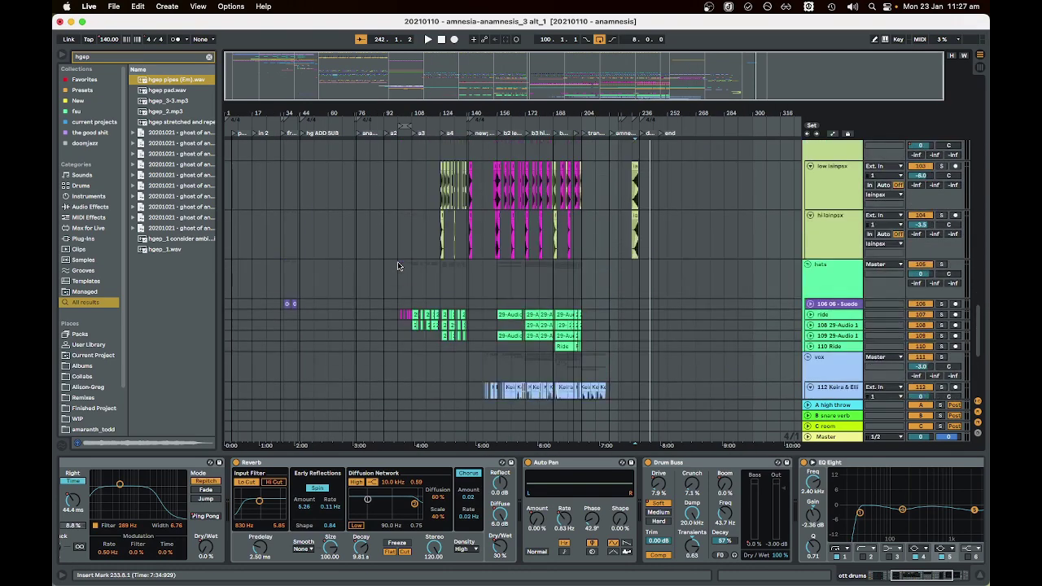
scroll(397, 261, up, 3)
scroll(417, 271, up, 8)
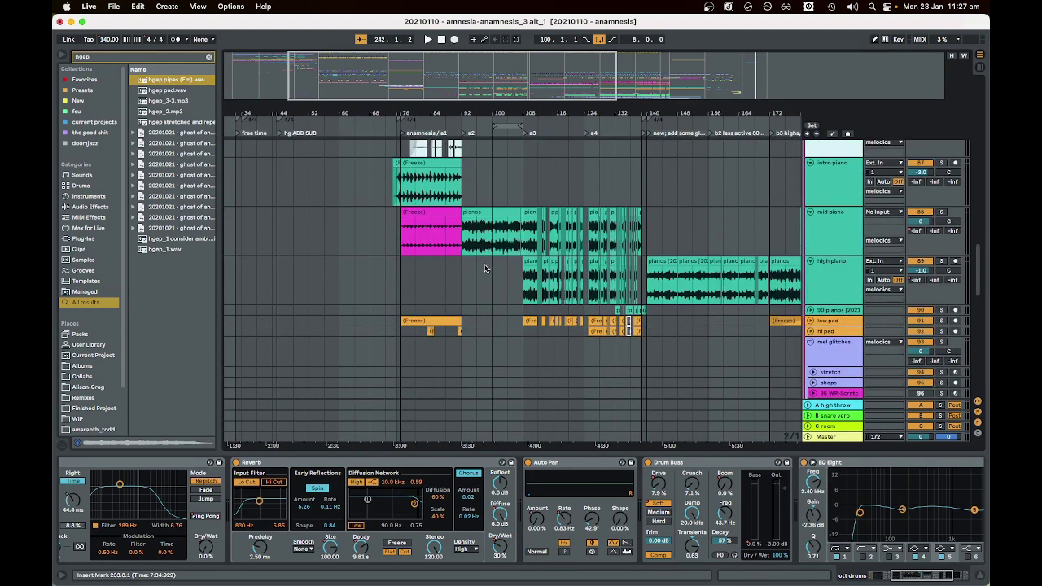
scroll(484, 267, up, 8)
scroll(484, 268, down, 3)
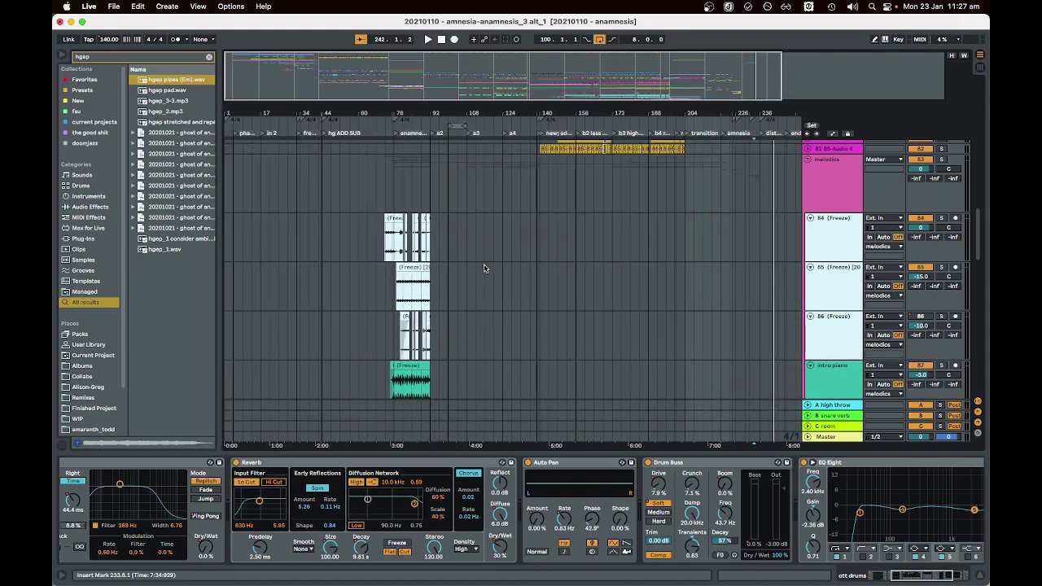
scroll(484, 267, up, 8)
scroll(484, 267, up, 10)
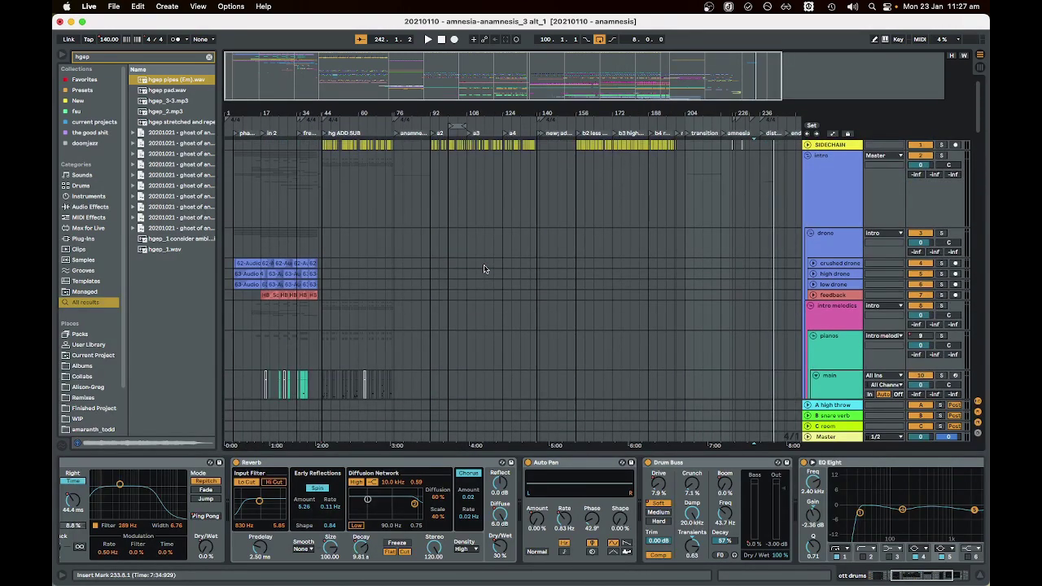
- Examine the new sub, frozen, piano, pad and mel glitches tracks across the full arrangement, then return to the ott drums group
scroll(484, 269, down, 10)
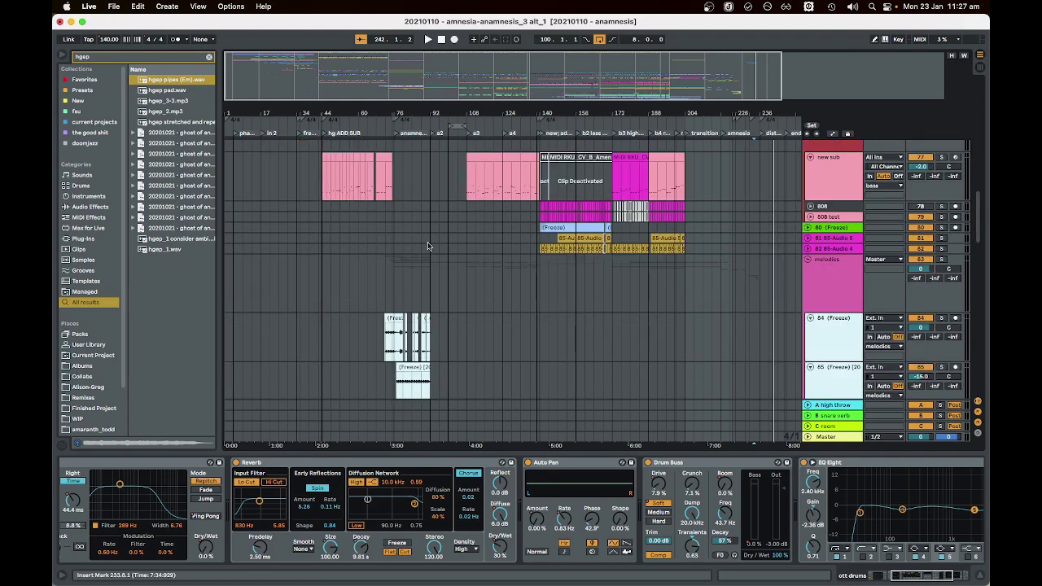
scroll(430, 269, down, 5)
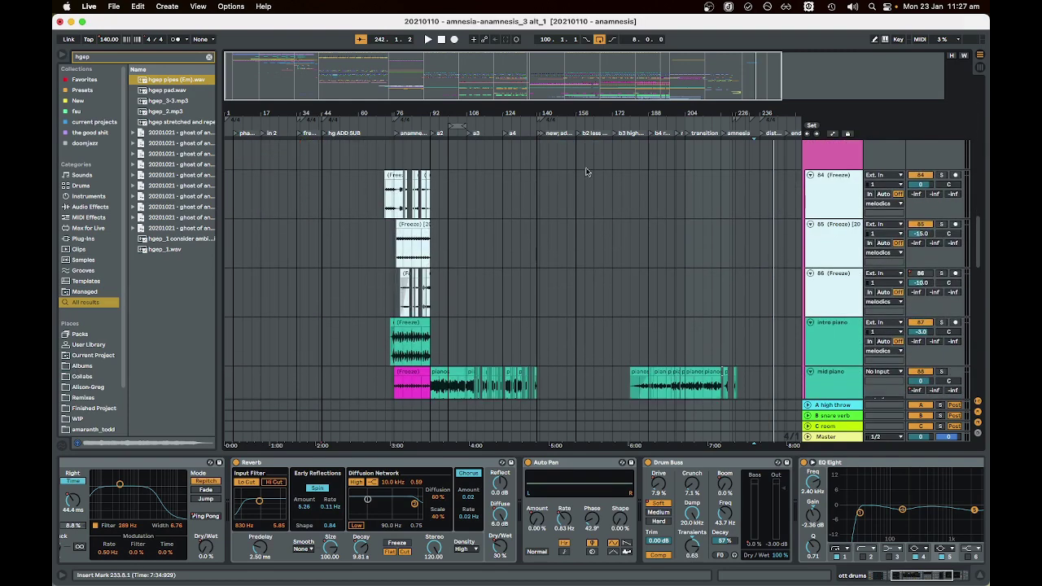
scroll(470, 317, down, 5)
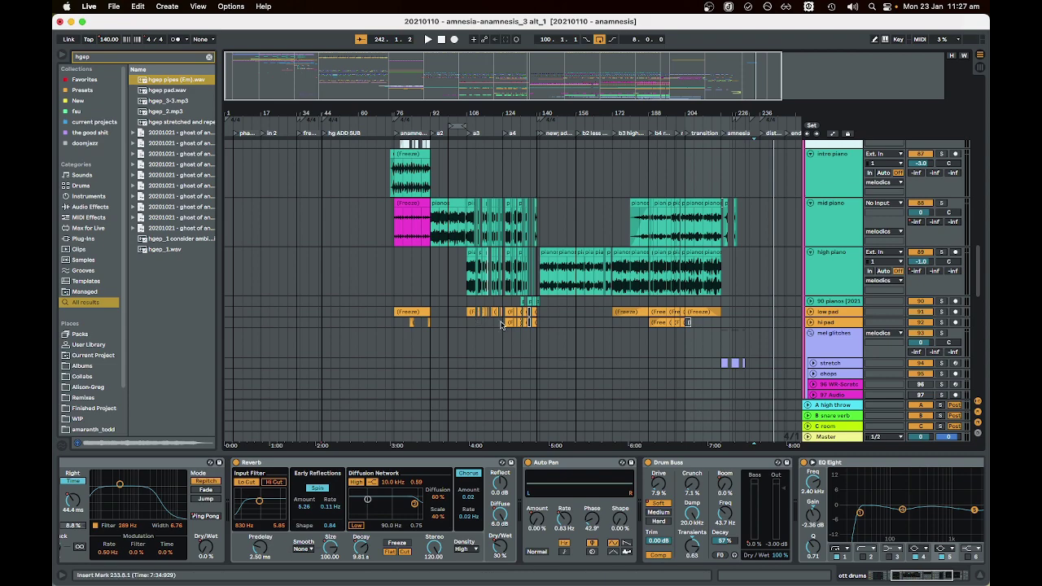
scroll(487, 332, up, 1)
scroll(487, 333, up, 10)
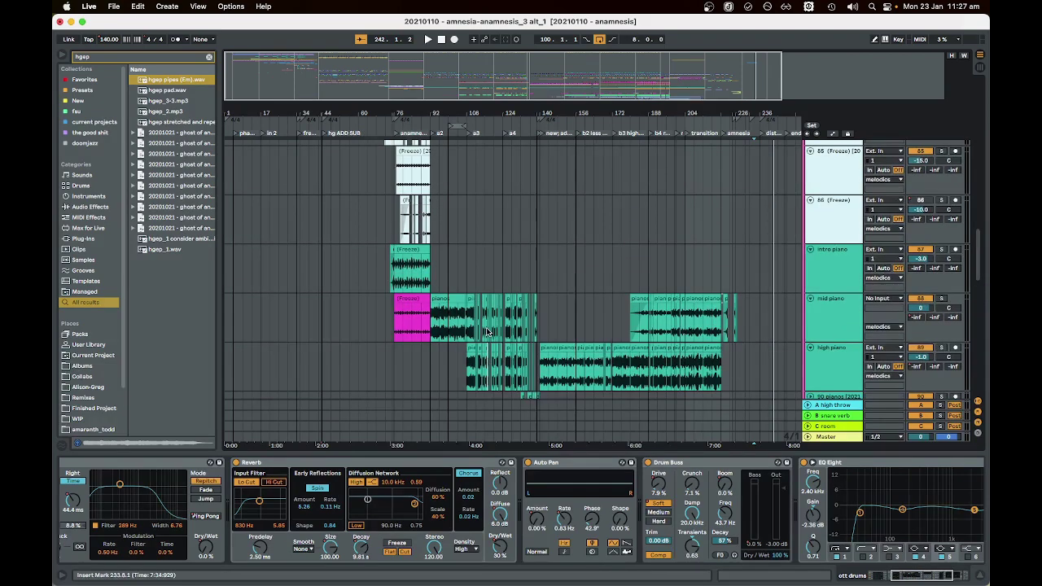
scroll(487, 332, up, 5)
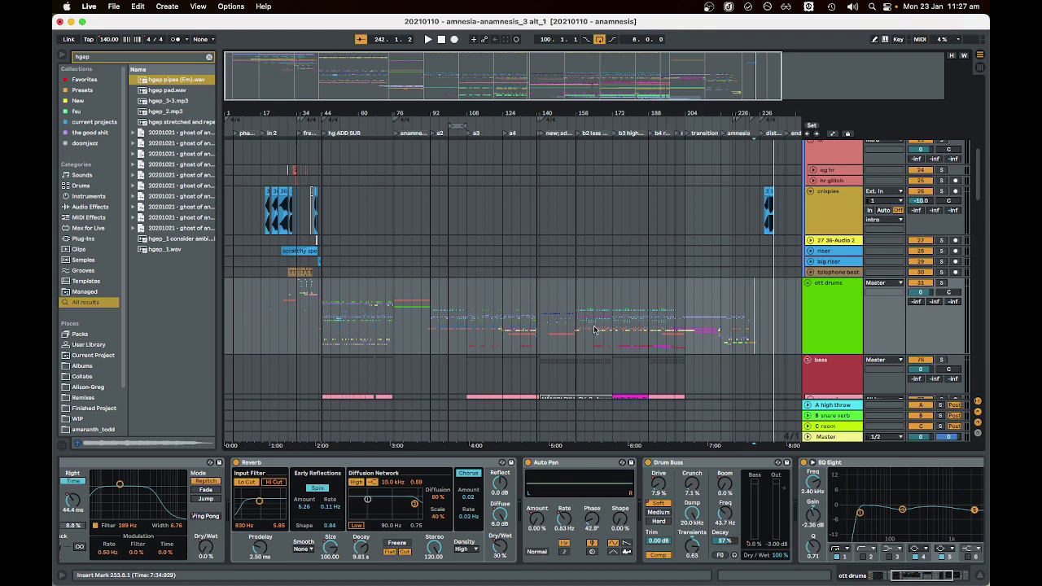
- Compare the ott drums and bass groups with the melodics group's frozen, piano and pad tracks from anamnesis / a1 to amnesia
scroll(579, 320, down, 5)
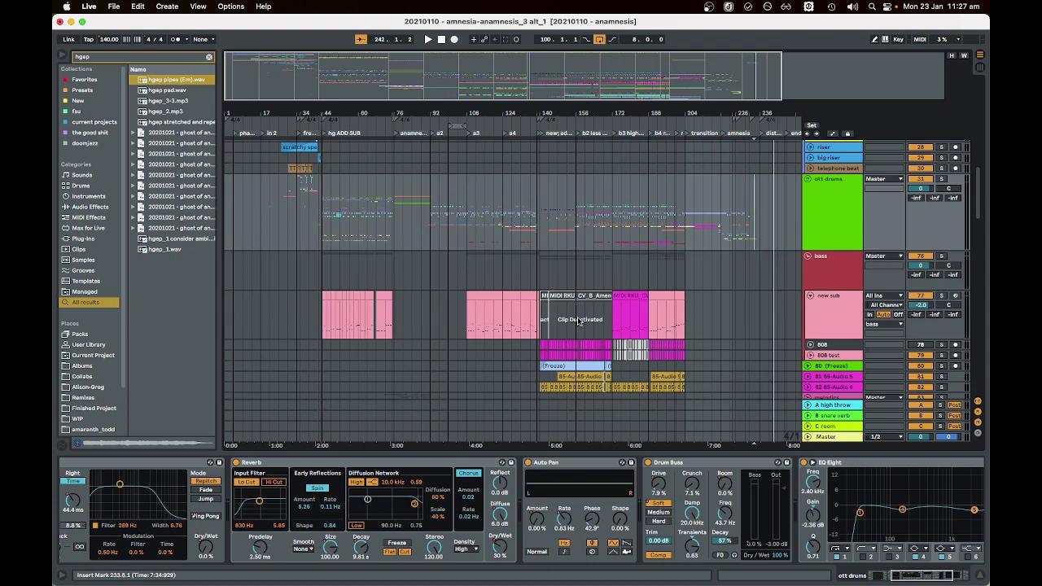
scroll(593, 324, down, 4)
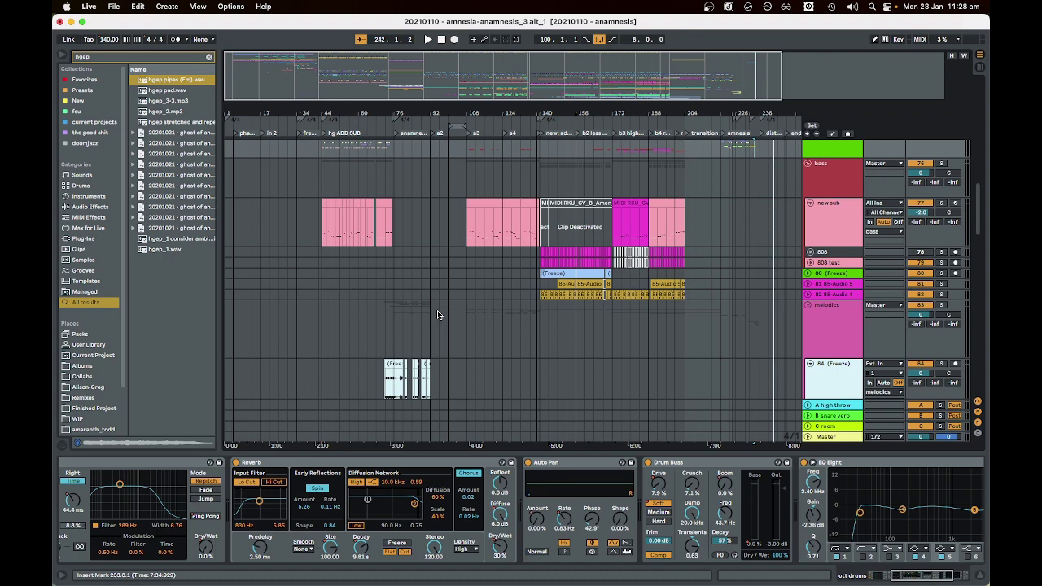
scroll(436, 322, down, 5)
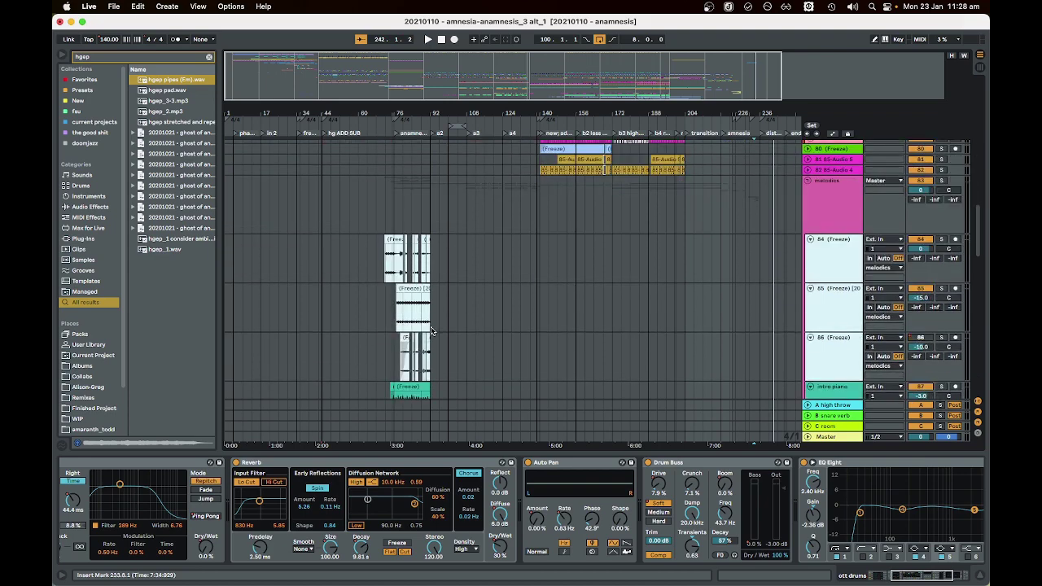
scroll(432, 330, down, 2)
scroll(432, 331, up, 2)
scroll(432, 331, down, 4)
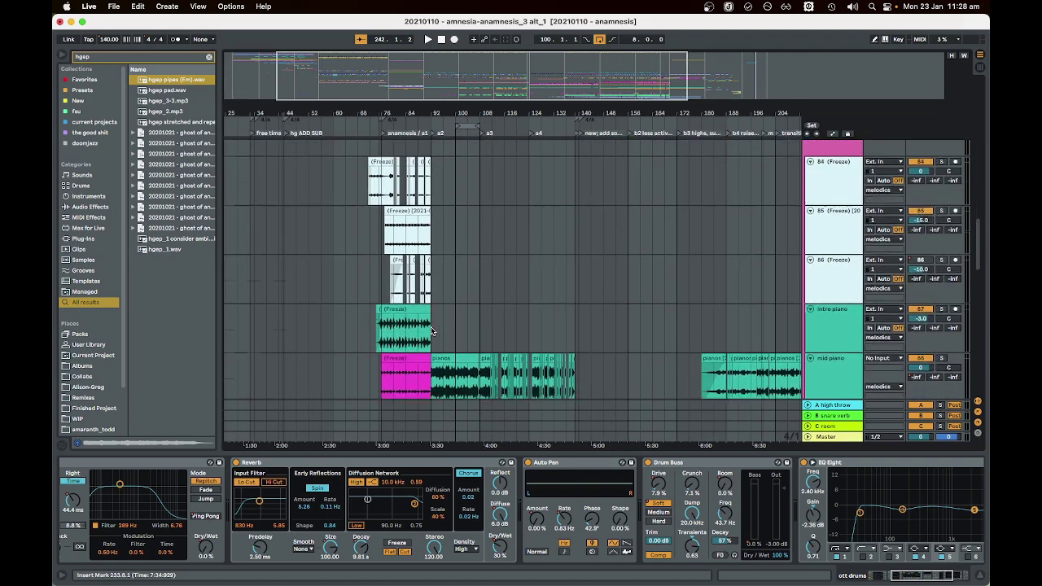
scroll(431, 330, down, 2)
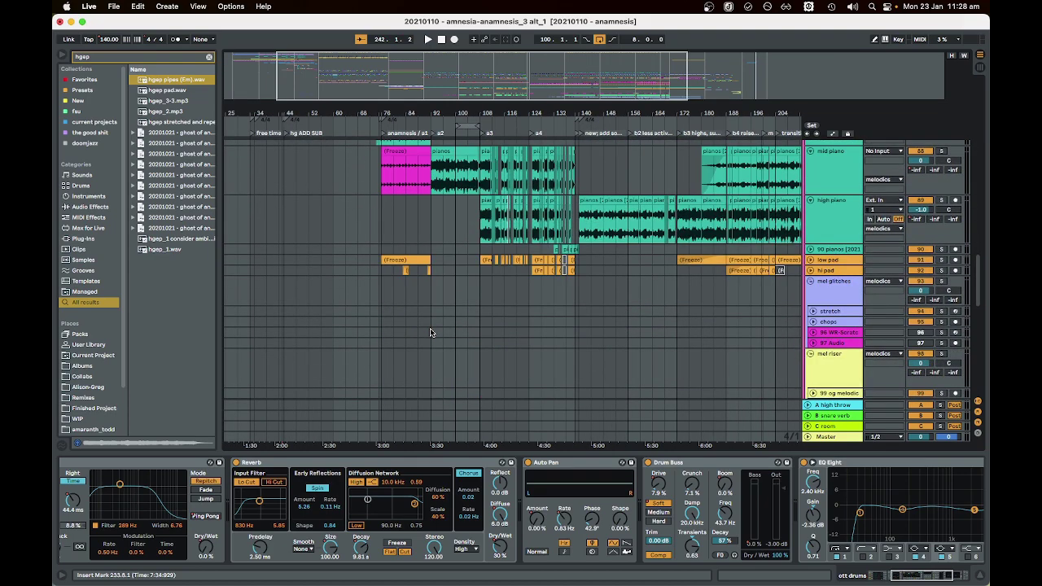
scroll(432, 333, right, 5)
scroll(431, 332, up, 3)
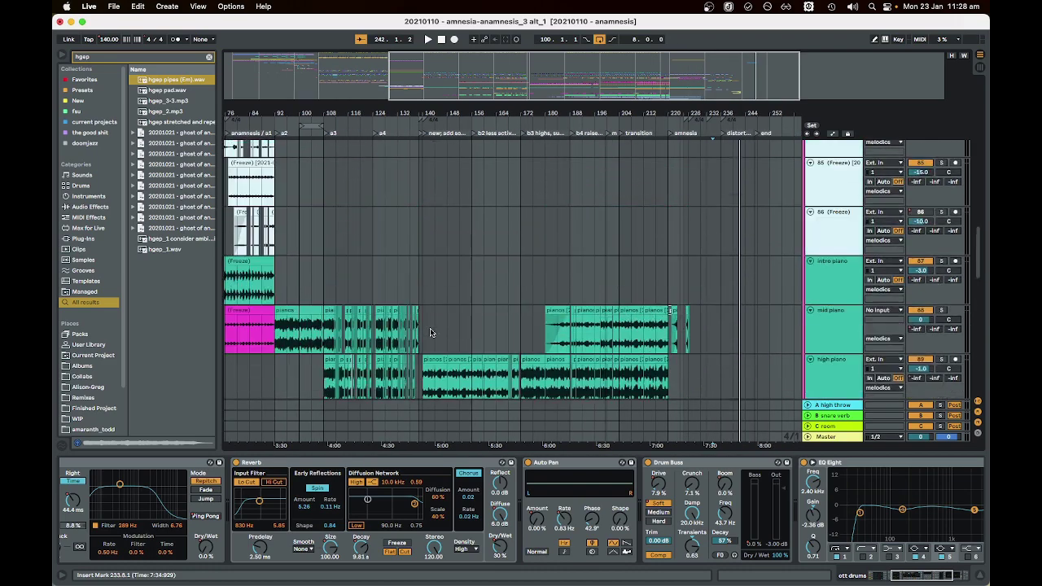
scroll(431, 332, up, 3)
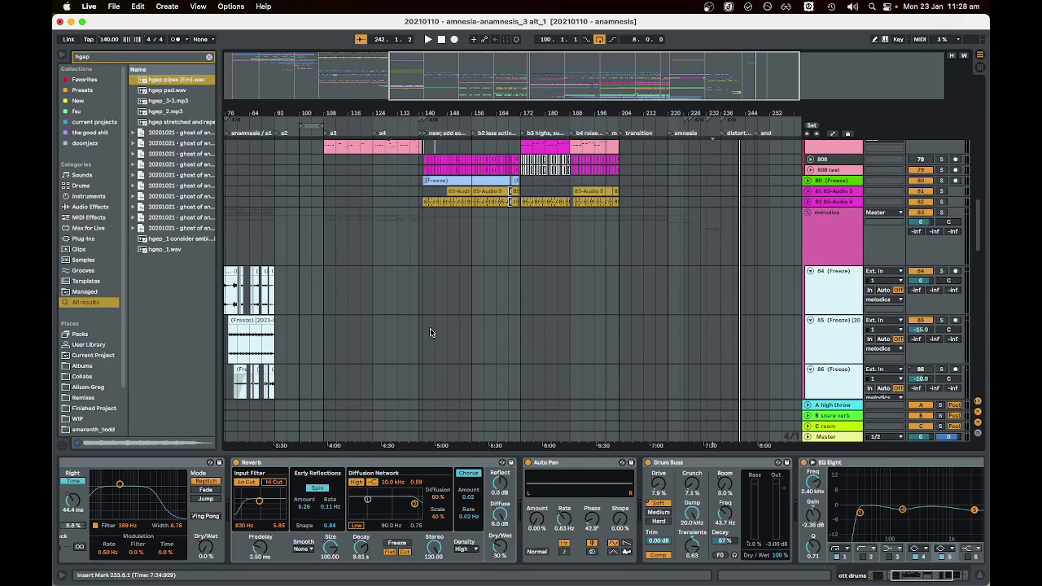
scroll(431, 332, left, 5)
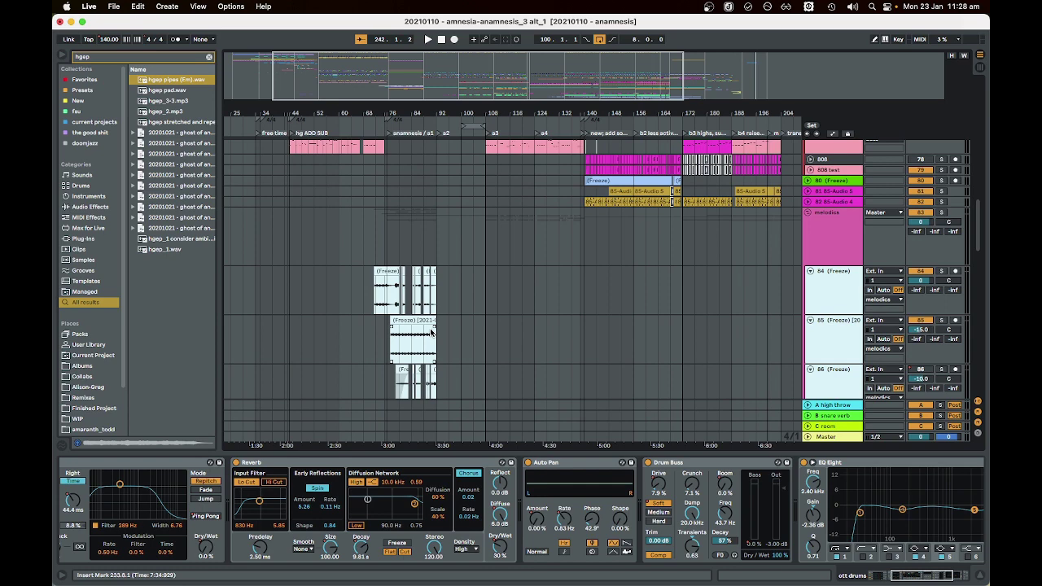